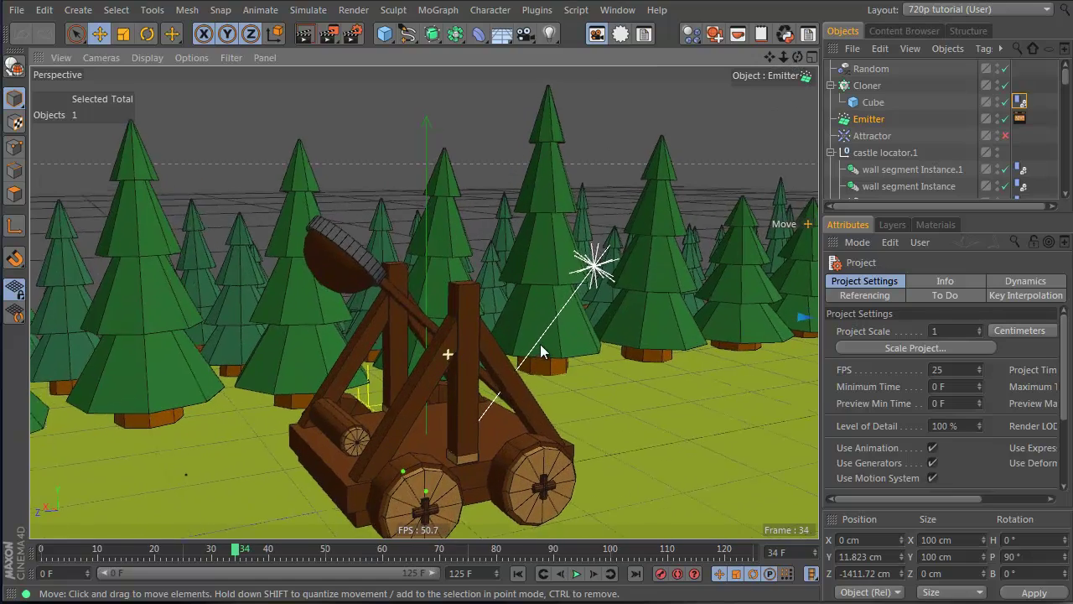
# Add a rectangle spline to the scene and orient it on the XZ plane.
pyautogui.keyDown('alt'); pyautogui.moveTo(404, 312); pyautogui.dragTo(343, 369); pyautogui.keyUp('alt')
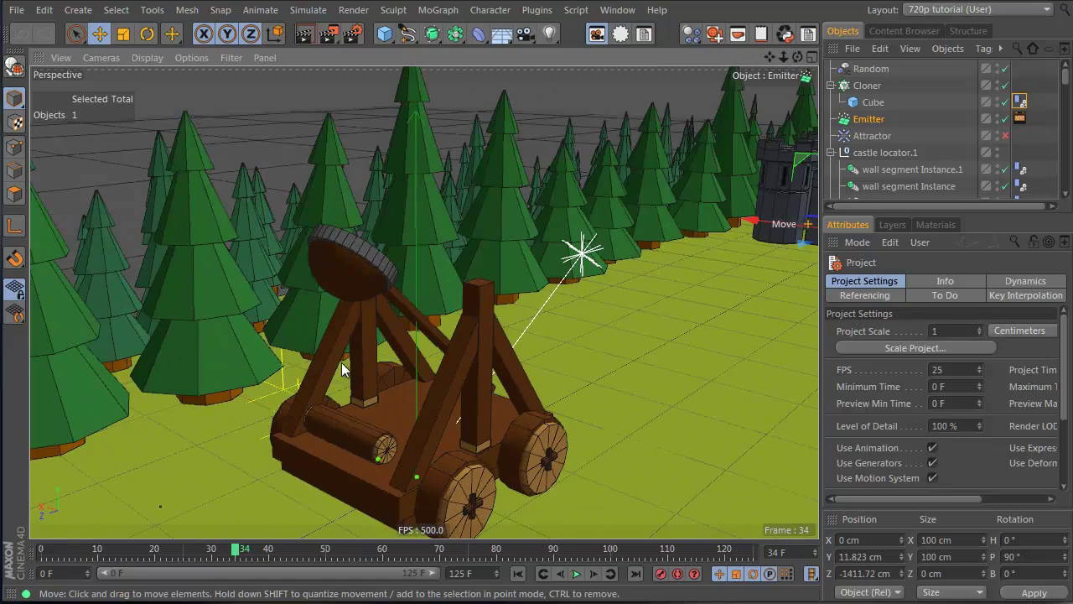
pyautogui.keyDown('alt'); pyautogui.moveTo(640, 209); pyautogui.dragTo(343, 286); pyautogui.keyUp('alt')
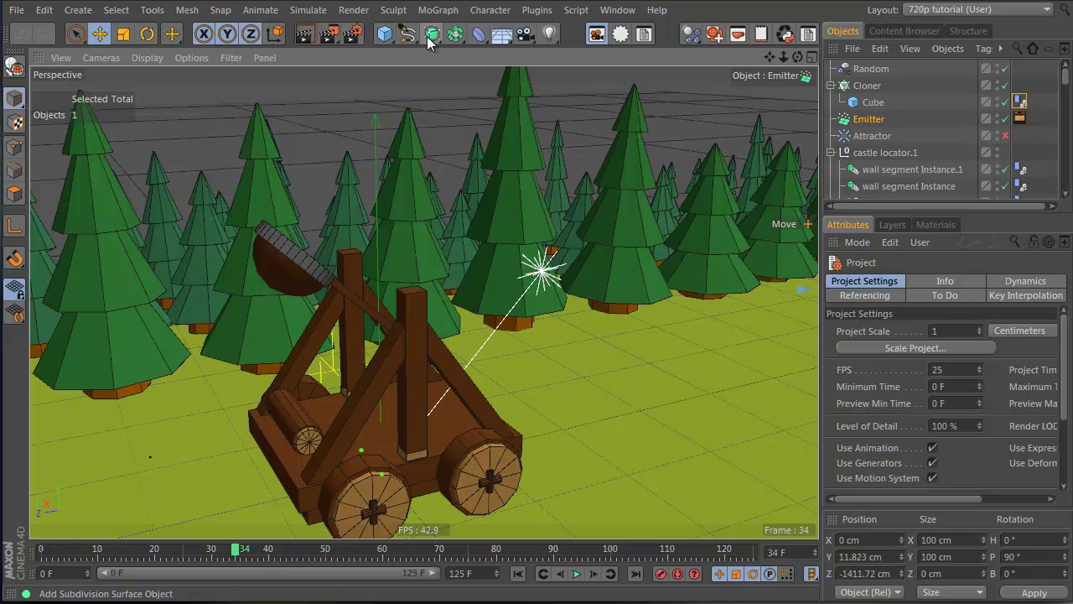
pyautogui.moveTo(408, 34)
pyautogui.mouseDown()
pyautogui.moveTo(436, 57)
pyautogui.moveTo(564, 245)
pyautogui.moveTo(570, 152)
pyautogui.mouseUp()
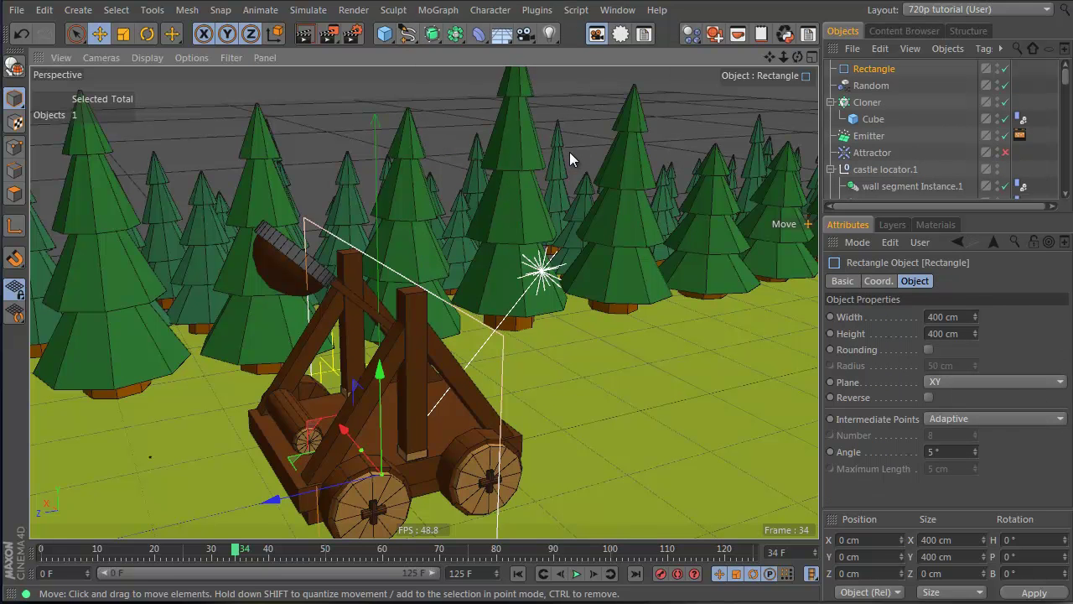
pyautogui.click(974, 382)
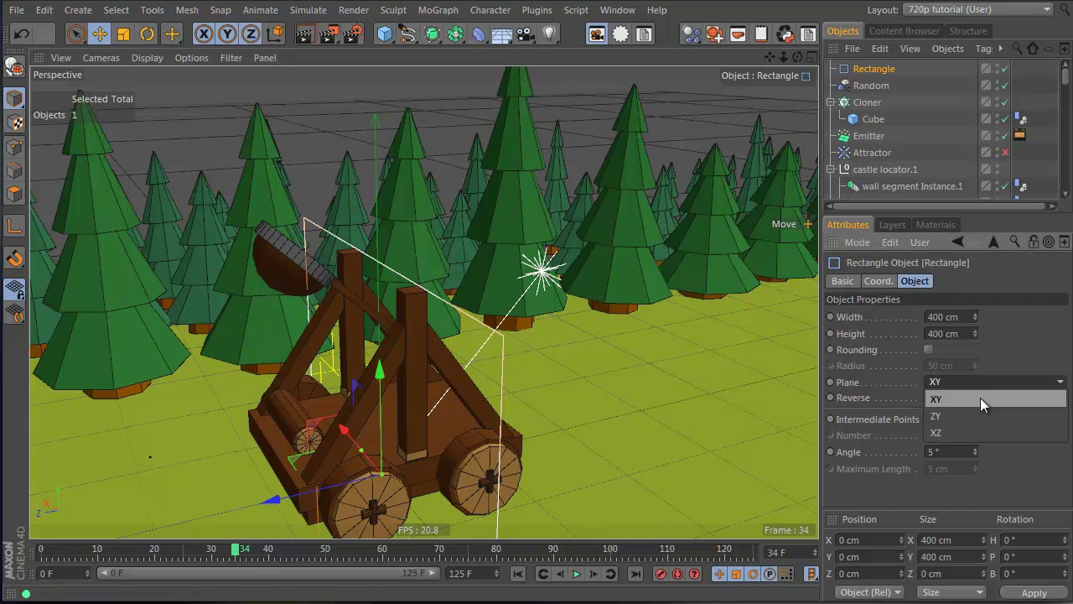
pyautogui.click(976, 427)
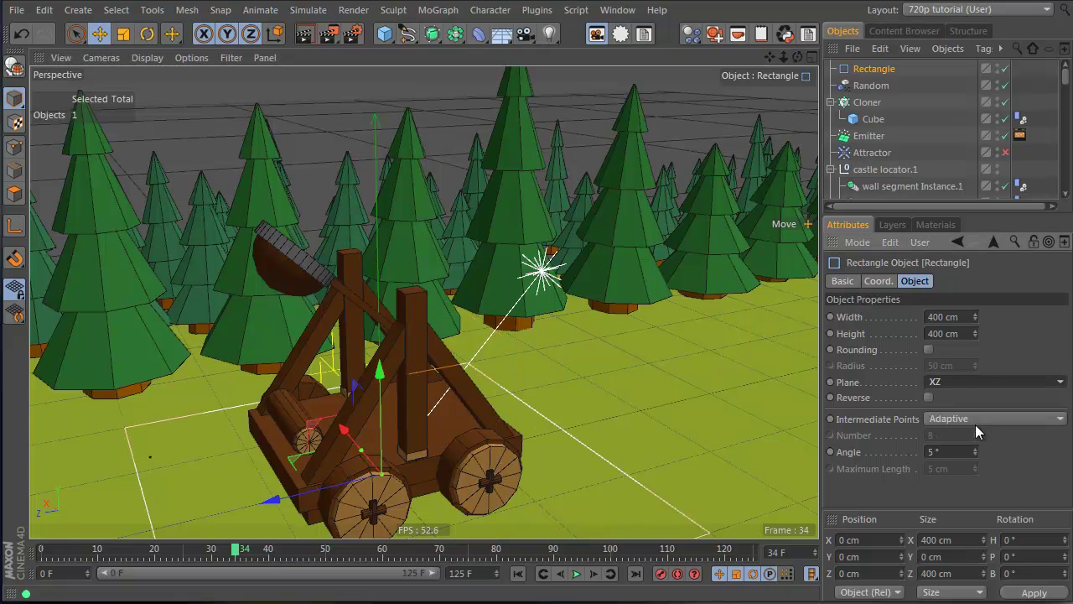
# Move the rectangle over the catapult's upright post, to about X -66.5 cm and Y 173 cm.
pyautogui.moveTo(375, 371); pyautogui.dragTo(408, 197)
pyautogui.keyDown('alt'); pyautogui.moveTo(356, 263); pyautogui.dragTo(547, 386); pyautogui.keyUp('alt')
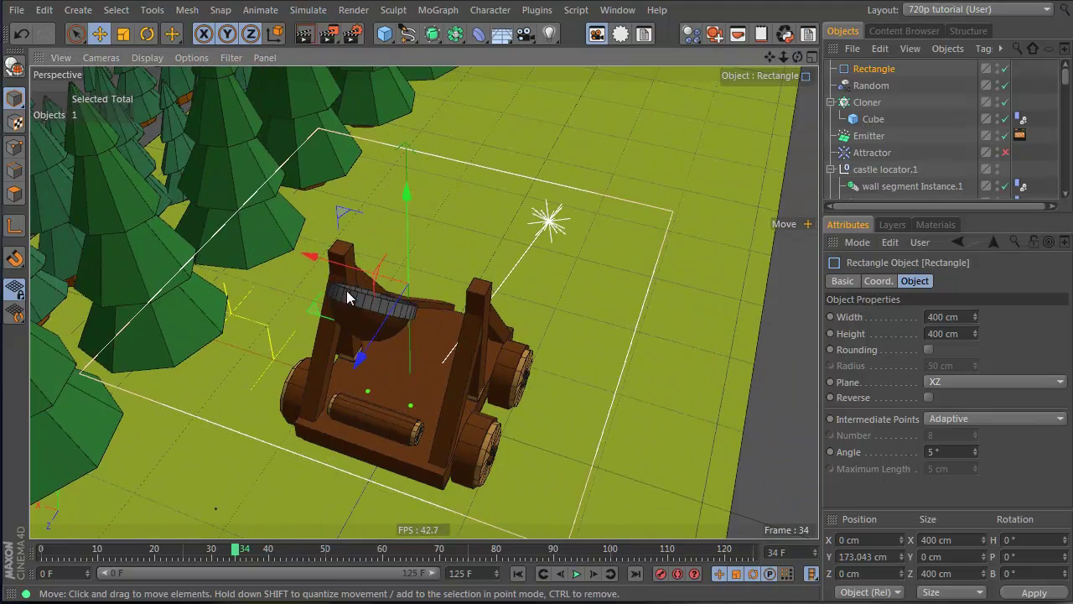
pyautogui.moveTo(356, 275); pyautogui.dragTo(511, 341)
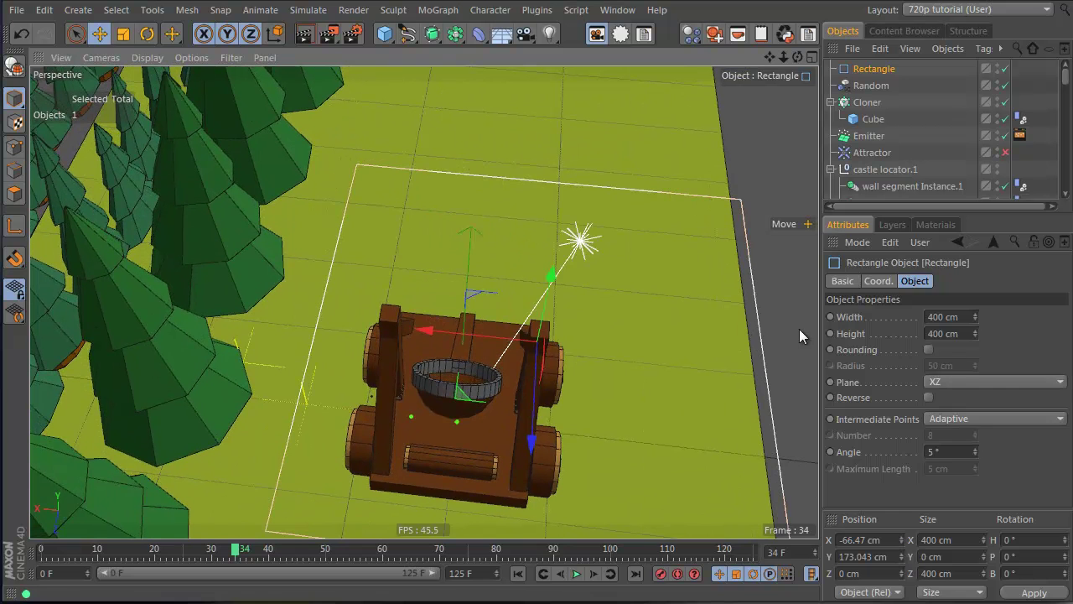
# Scale the rectangle uniformly down to about 37 cm so it loosely surrounds the upright post.
pyautogui.press('t')
pyautogui.moveTo(618, 377); pyautogui.dragTo(125, 440)
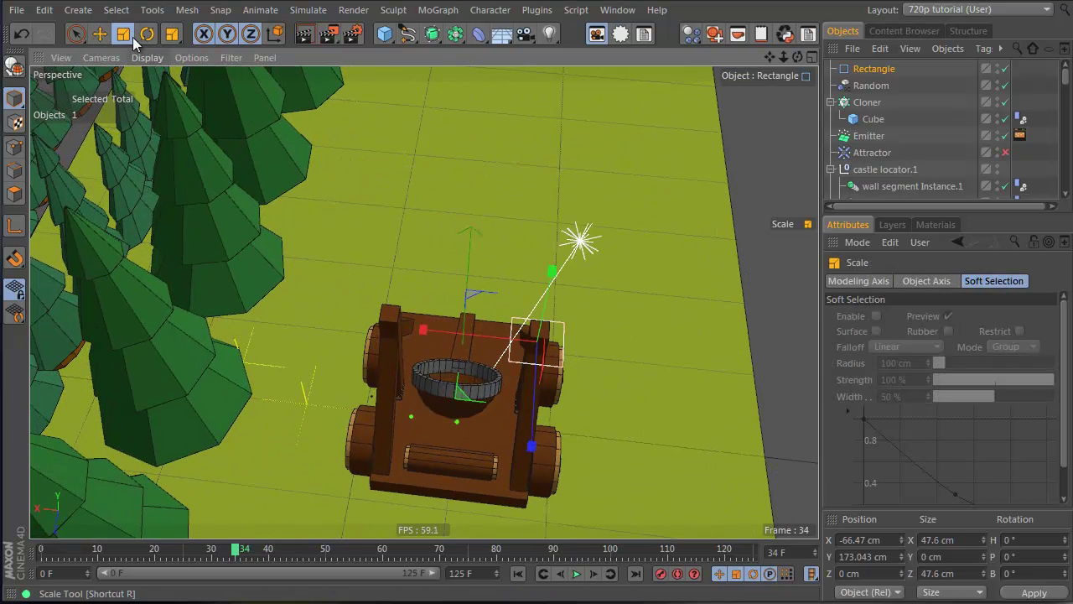
pyautogui.moveTo(739, 228); pyautogui.dragTo(630, 321)
pyautogui.scroll(8, 554, 328)
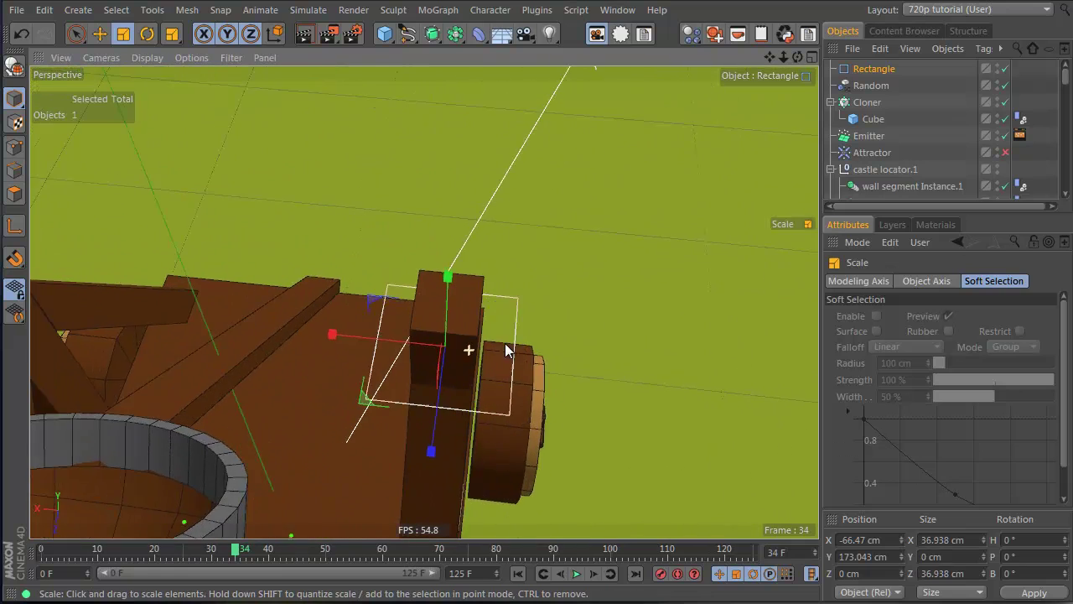
pyautogui.keyDown('alt'); pyautogui.moveTo(505, 343); pyautogui.dragTo(239, 231); pyautogui.keyUp('alt')
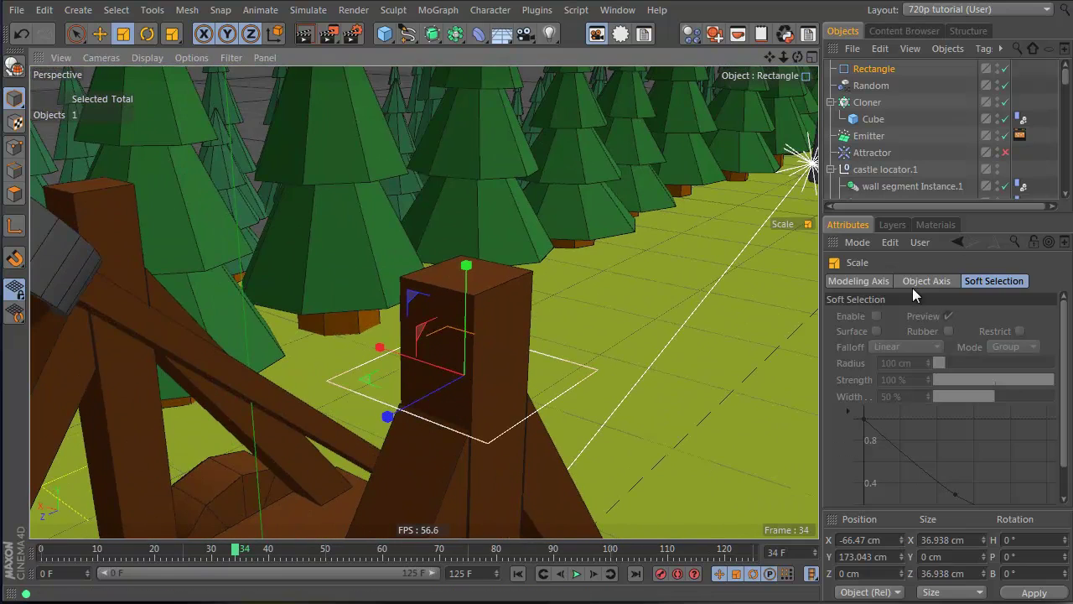
# Round the rectangle's corners with a 5.617 cm radius and reduce its size to about 17.9 by 27.9 cm.
pyautogui.click(871, 70)
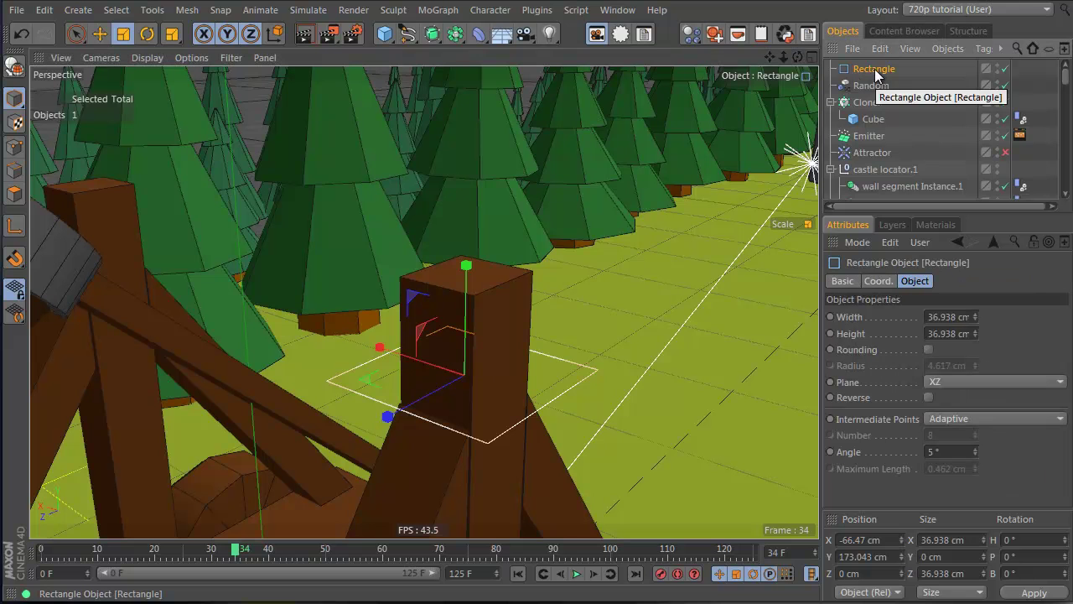
pyautogui.moveTo(974, 317); pyautogui.dragTo(974, 328)
pyautogui.keyDown('alt'); pyautogui.moveTo(458, 409); pyautogui.dragTo(554, 387); pyautogui.keyUp('alt')
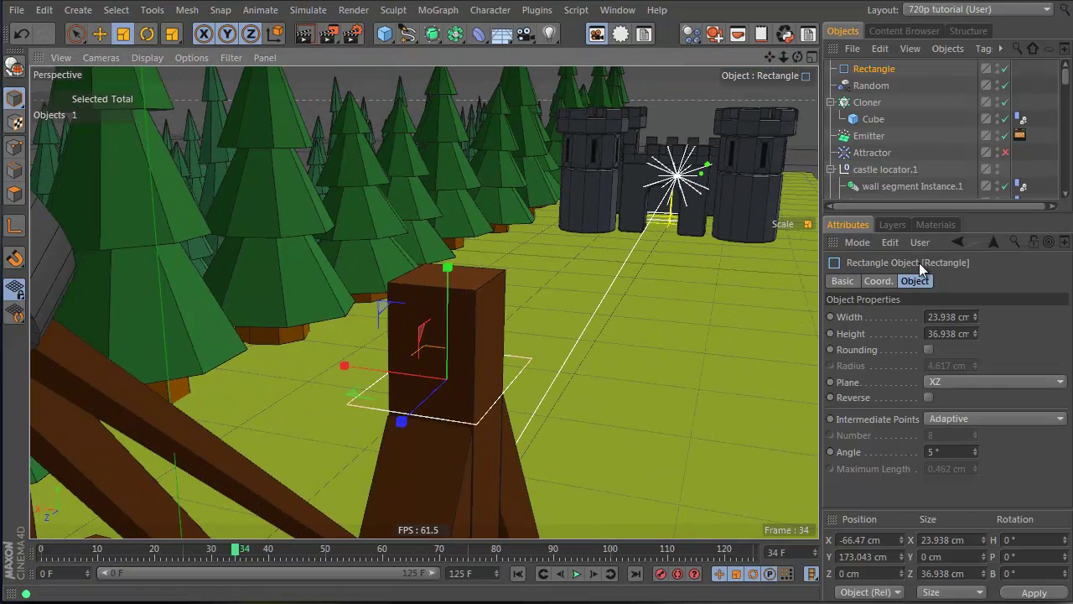
pyautogui.click(929, 348)
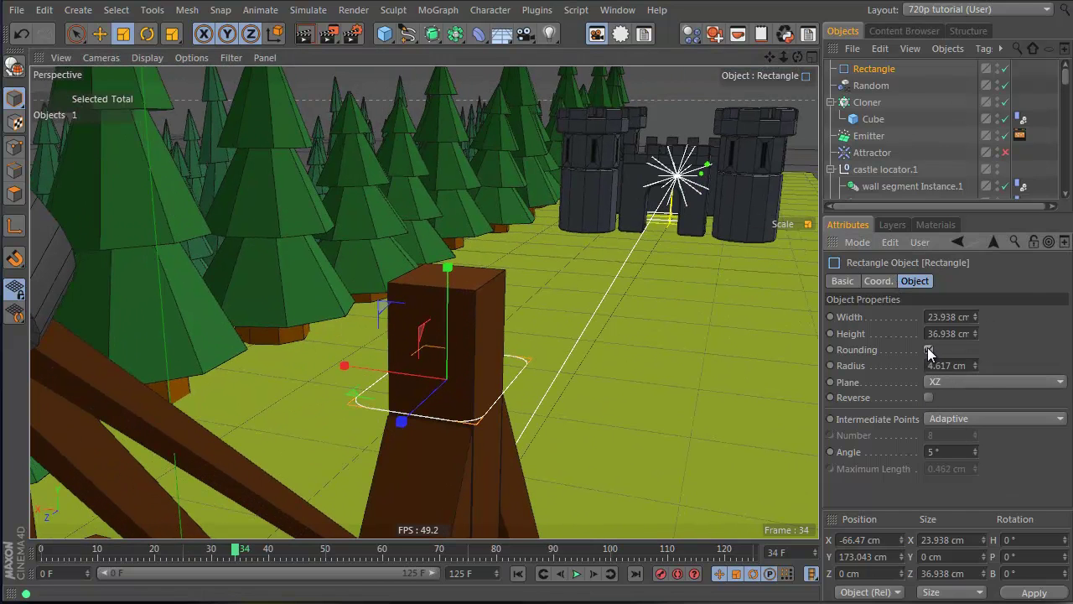
pyautogui.click(975, 364)
pyautogui.moveTo(974, 317); pyautogui.dragTo(975, 332)
pyautogui.keyDown('alt'); pyautogui.moveTo(403, 380); pyautogui.dragTo(435, 511); pyautogui.keyUp('alt')
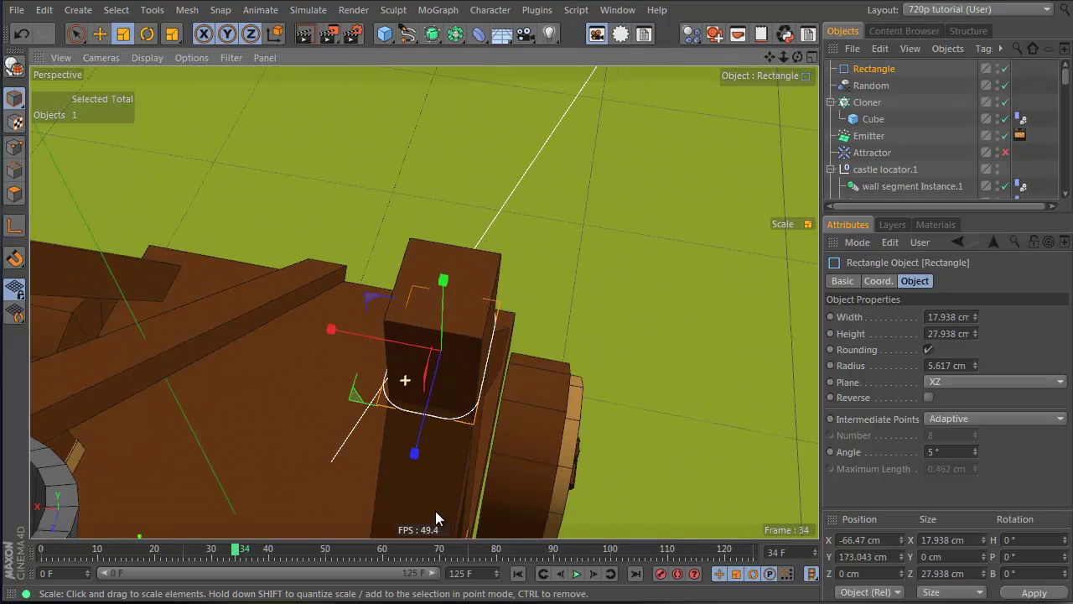
# Fit the rectangle to the post at about 18.9 cm width and 23.1 cm height, and nudge it along Z to about -0.27 cm.
pyautogui.moveTo(974, 319); pyautogui.dragTo(970, 334)
pyautogui.keyDown('alt'); pyautogui.moveTo(394, 352); pyautogui.dragTo(431, 257); pyautogui.keyUp('alt')
pyautogui.moveTo(968, 335)
pyautogui.mouseDown()
pyautogui.moveTo(977, 327)
pyautogui.moveTo(975, 345)
pyautogui.moveTo(974, 332)
pyautogui.mouseUp()
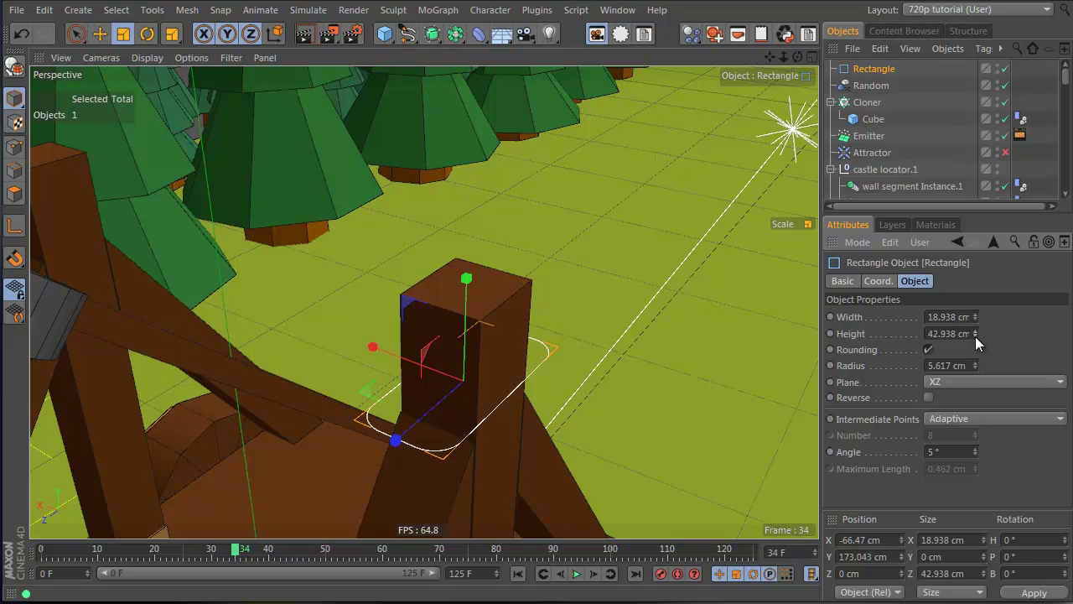
pyautogui.moveTo(975, 336); pyautogui.dragTo(972, 333)
pyautogui.click(946, 335)
pyautogui.keyDown('alt'); pyautogui.moveTo(503, 411); pyautogui.dragTo(436, 503); pyautogui.keyUp('alt')
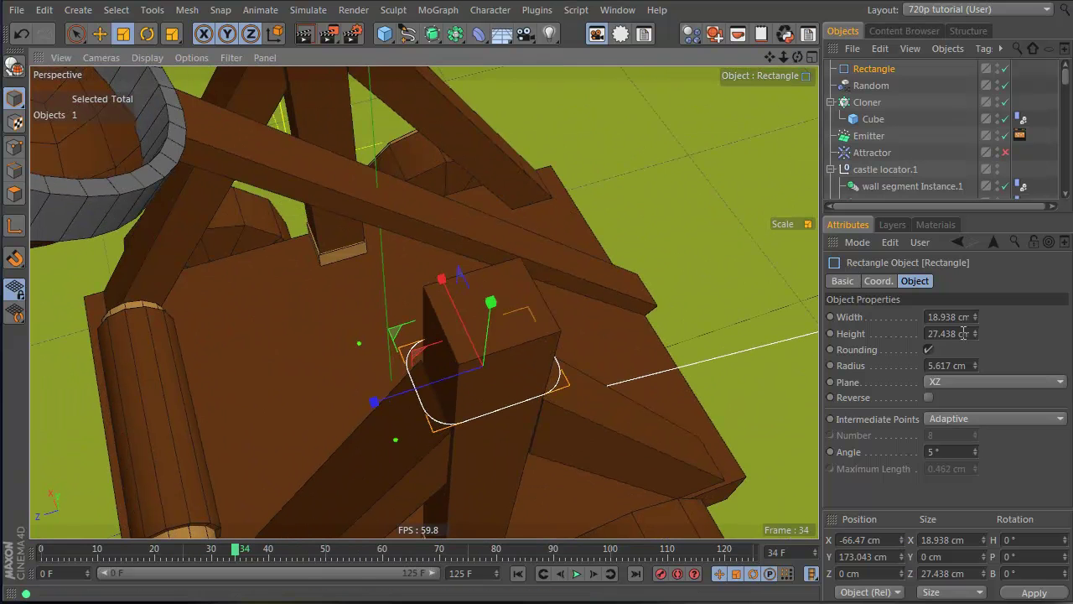
pyautogui.moveTo(974, 332); pyautogui.dragTo(974, 333)
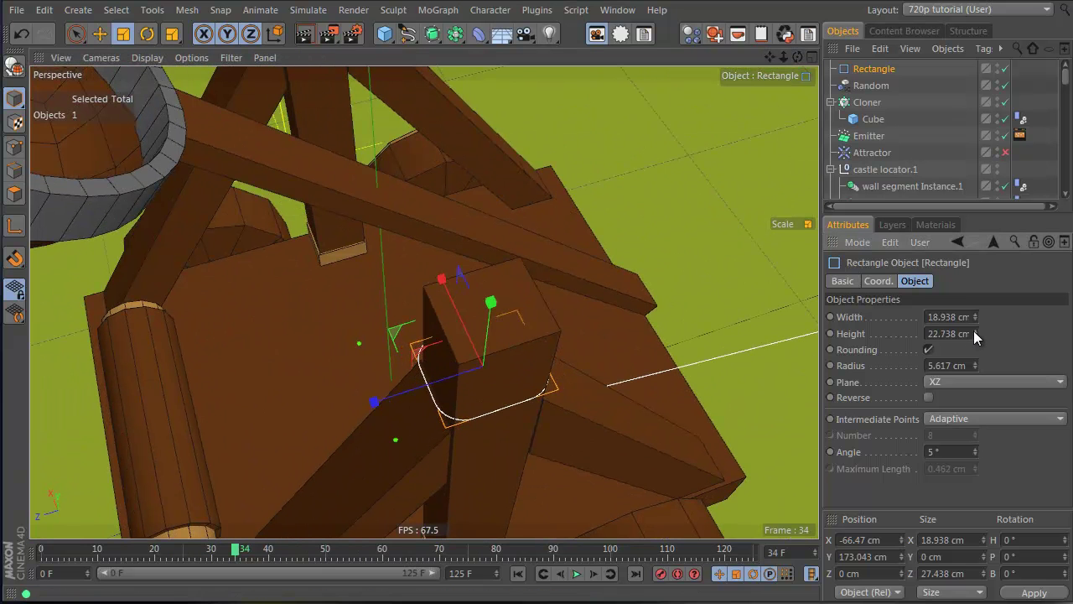
pyautogui.press('e')
pyautogui.moveTo(378, 400)
pyautogui.mouseDown()
pyautogui.moveTo(683, 341)
pyautogui.moveTo(687, 328)
pyautogui.moveTo(432, 401)
pyautogui.mouseUp()
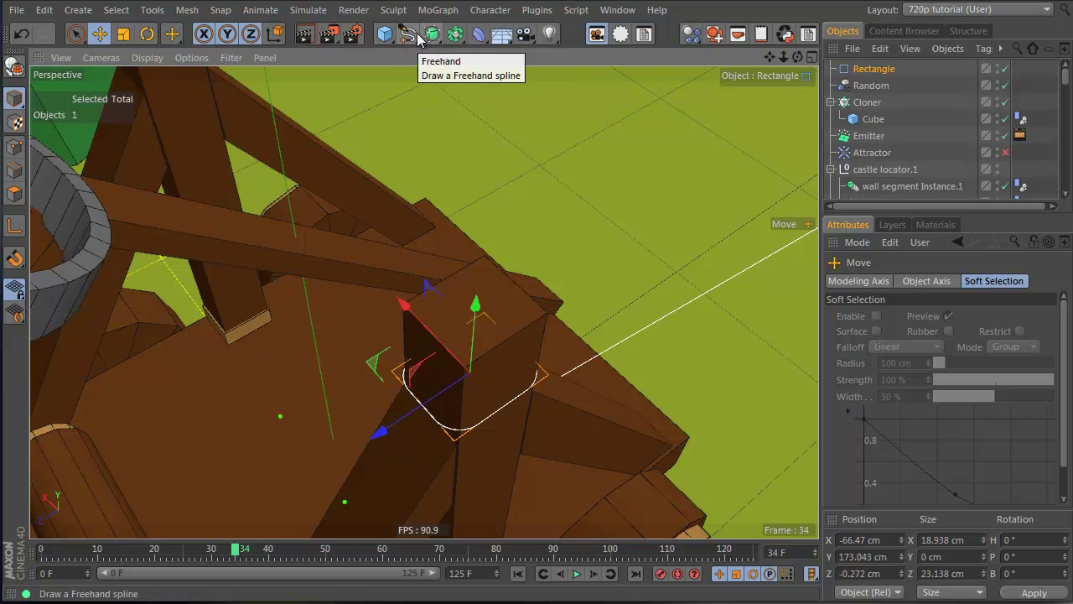
# Add a circle spline with a 5 cm radius and align it to the rectangle's position by temporarily nesting it under the rectangle.
pyautogui.moveTo(408, 35); pyautogui.dragTo(558, 117)
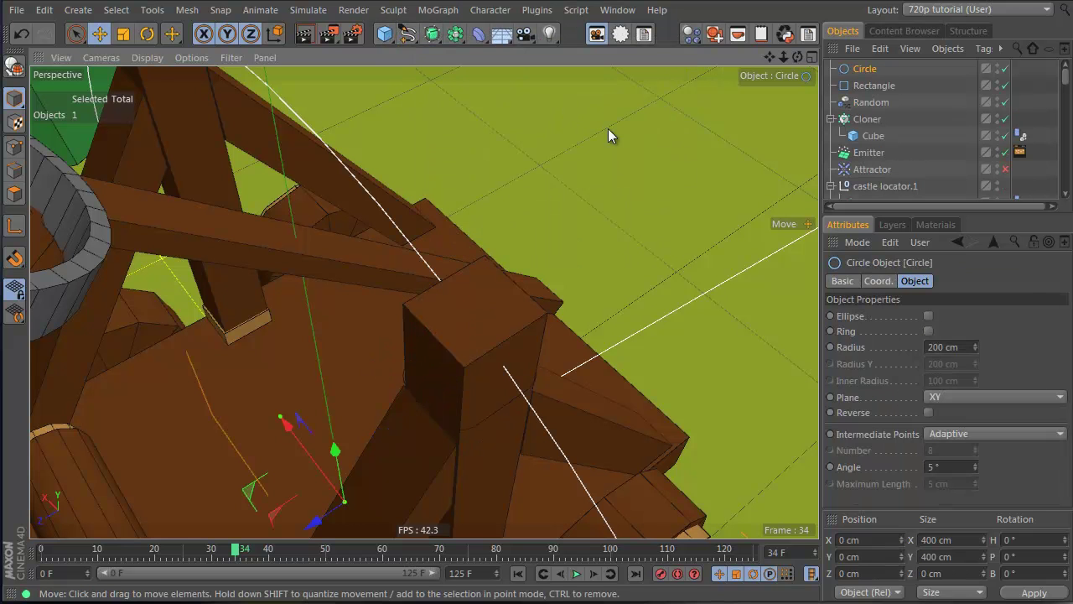
pyautogui.click(961, 347)
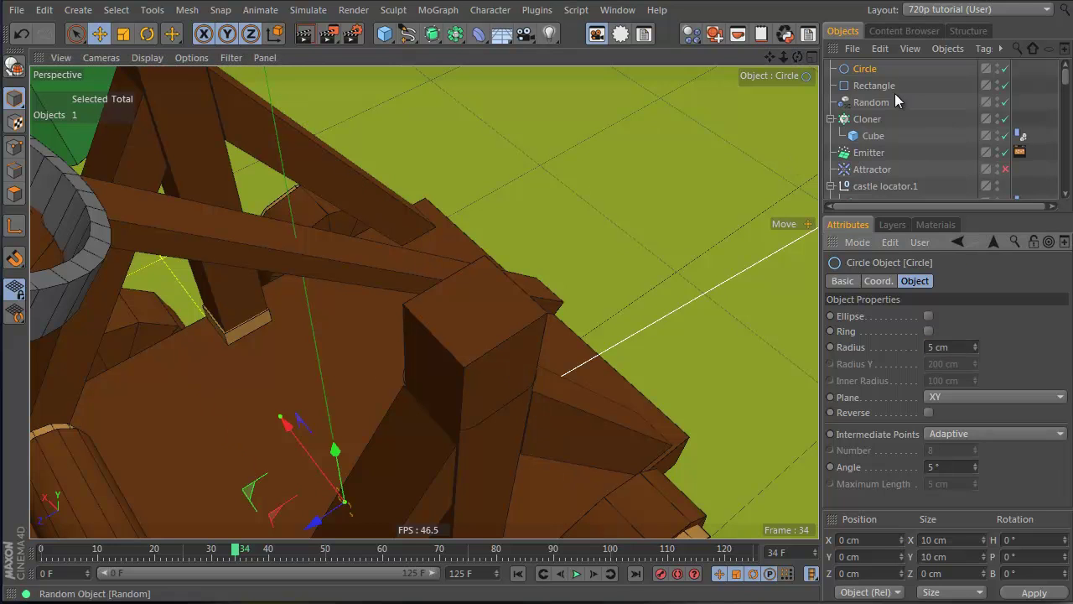
pyautogui.moveTo(866, 69); pyautogui.dragTo(875, 90)
pyautogui.press('`')
pyautogui.press('5')
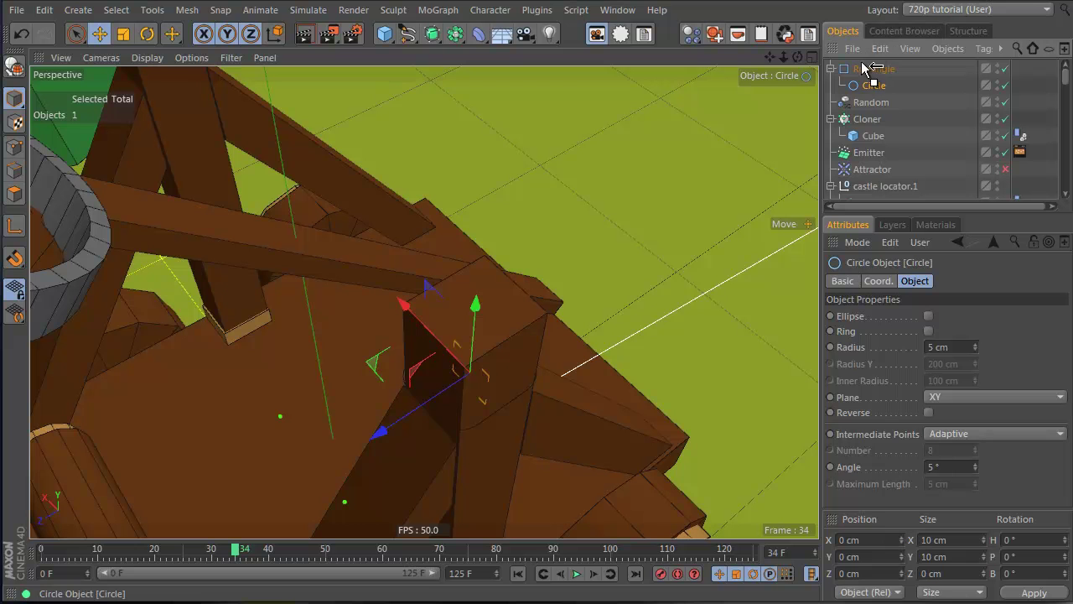
pyautogui.moveTo(862, 63); pyautogui.dragTo(861, 62)
# Move the circle along Z to the post's edge at about 12.2 cm and scale it to a radius of about 2.7 cm.
pyautogui.moveTo(400, 419); pyautogui.dragTo(338, 443)
pyautogui.keyDown('alt'); pyautogui.moveTo(484, 411); pyautogui.dragTo(473, 291); pyautogui.keyUp('alt')
pyautogui.press('t')
pyautogui.moveTo(424, 370); pyautogui.dragTo(275, 405)
# Create a Sweep object with the circle as profile and the rectangle as path to form a rope loop around the post.
pyautogui.moveTo(456, 33); pyautogui.dragTo(504, 62)
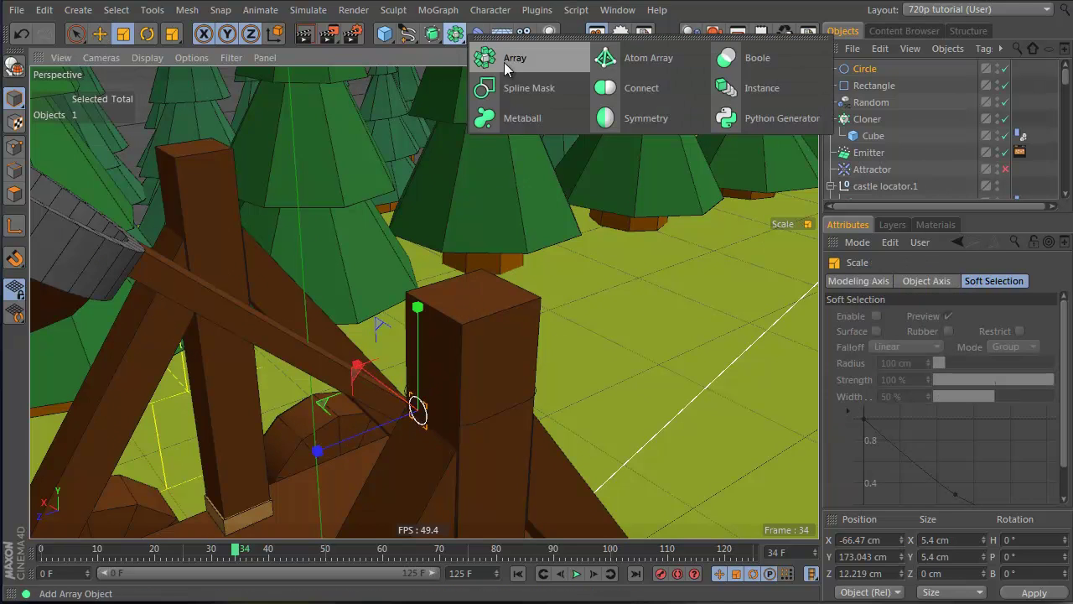
pyautogui.click(450, 12)
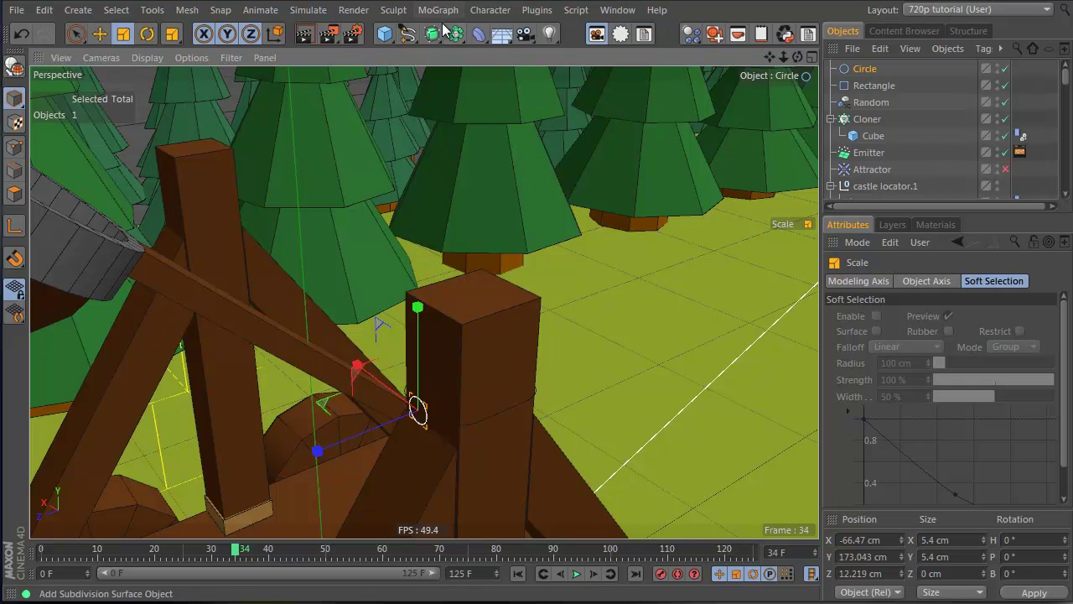
pyautogui.moveTo(436, 33); pyautogui.dragTo(471, 57)
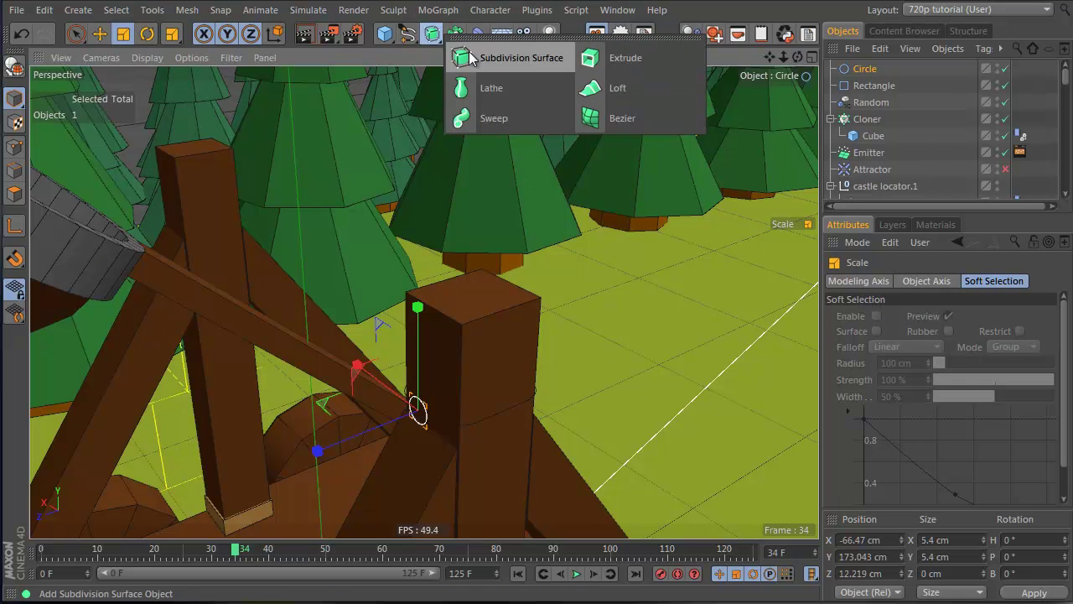
pyautogui.click(495, 118)
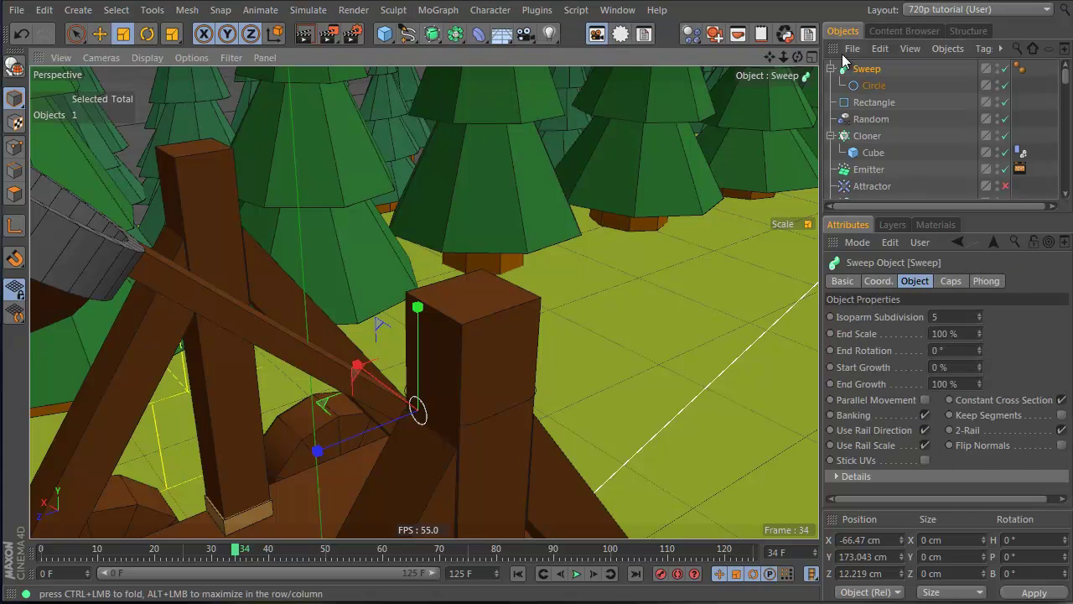
pyautogui.click(873, 104)
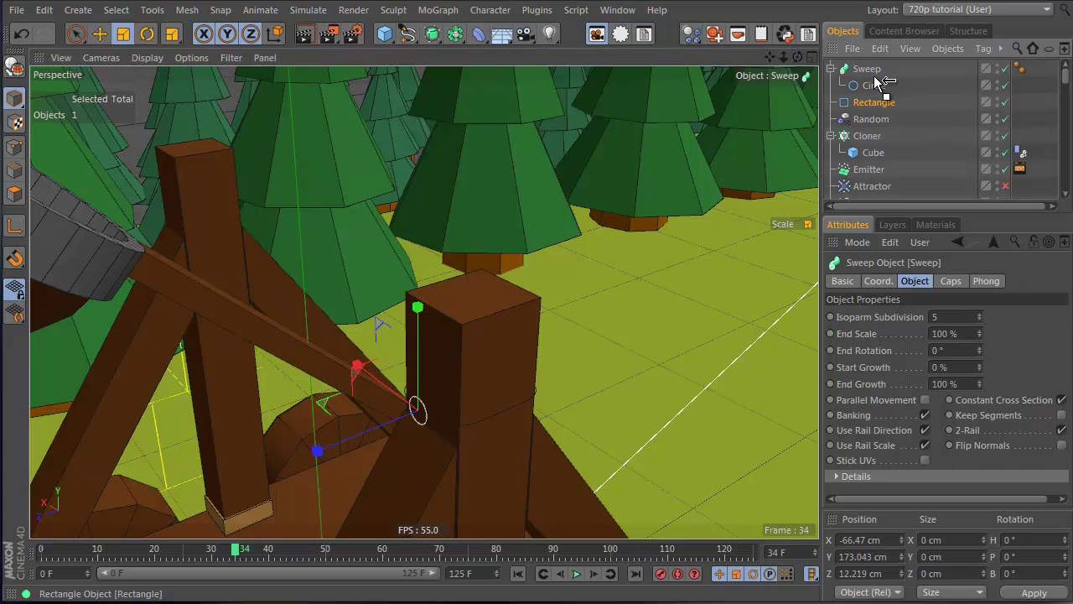
pyautogui.moveTo(876, 81); pyautogui.dragTo(869, 82)
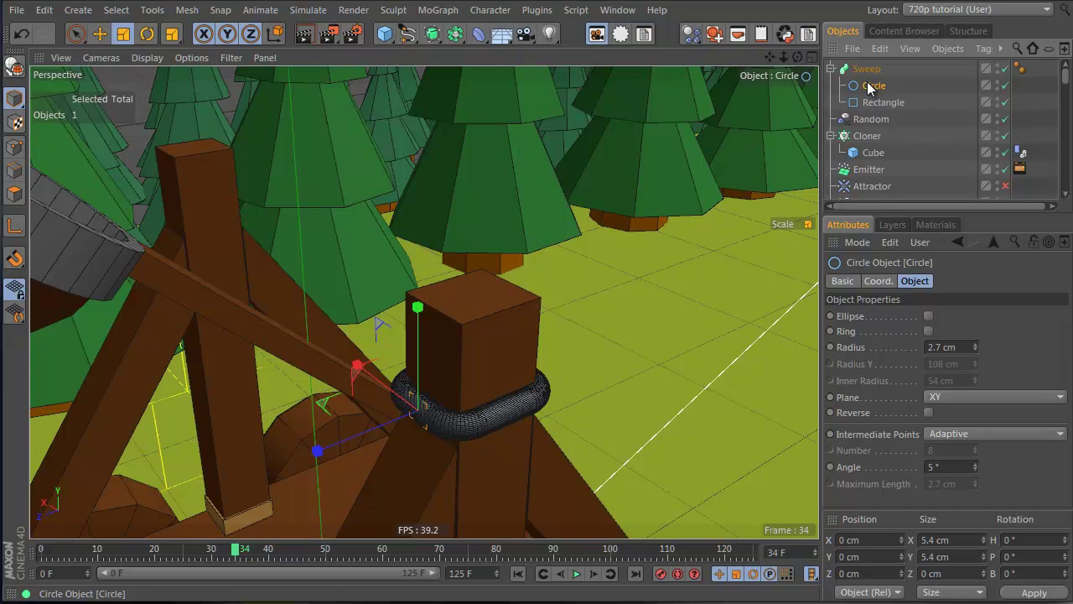
# Set the circle's intermediate points to Uniform with a number of 2.
pyautogui.click(979, 432)
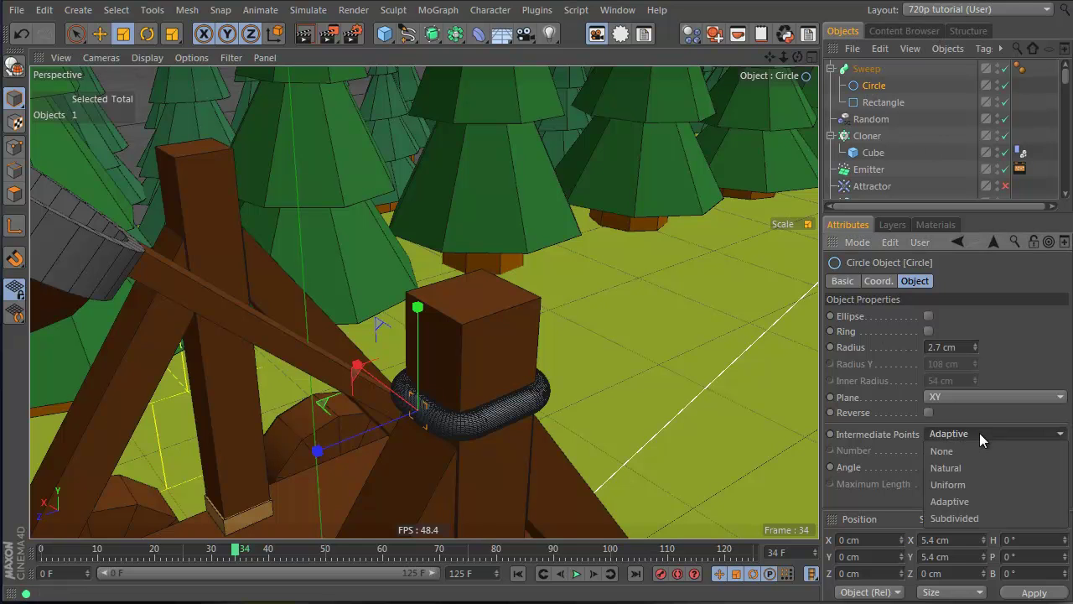
pyautogui.click(969, 484)
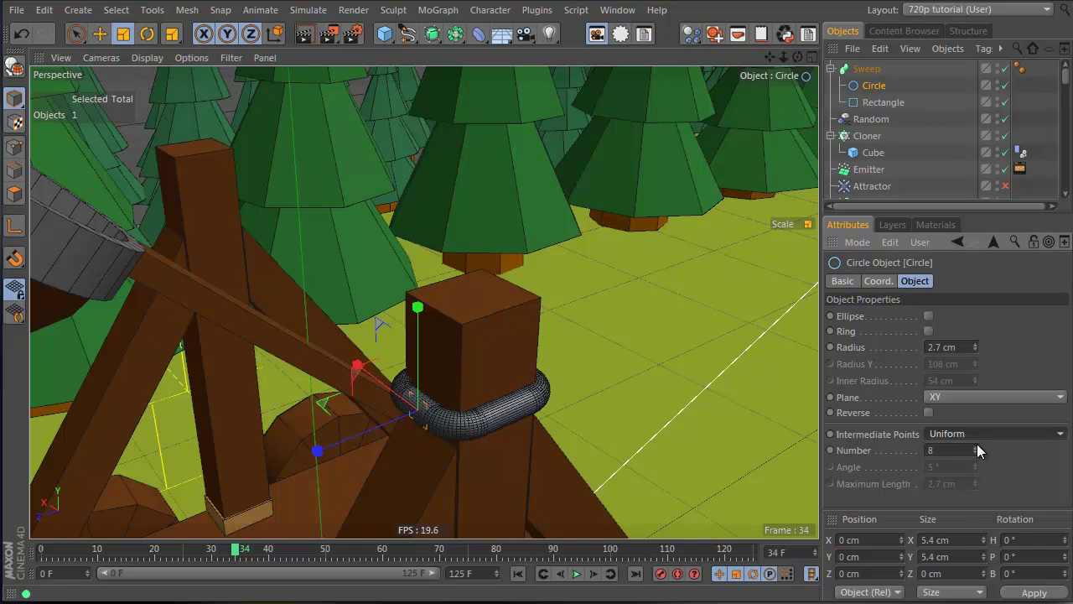
pyautogui.click(976, 453)
pyautogui.click(975, 452)
pyautogui.click(975, 453)
pyautogui.click(975, 453)
pyautogui.click(975, 453)
pyautogui.click(975, 453)
pyautogui.click(975, 453)
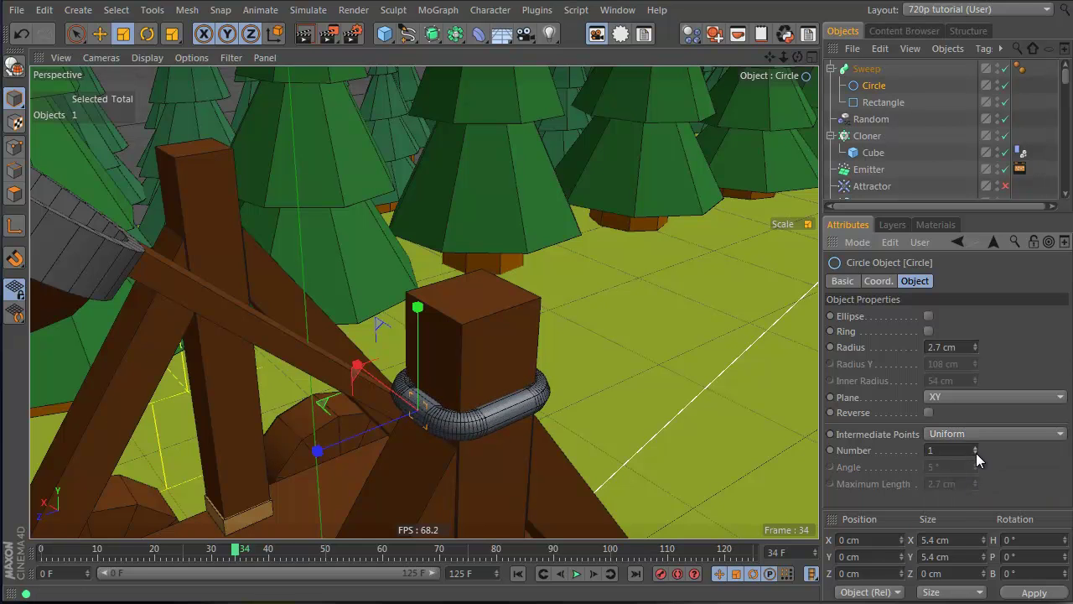
pyautogui.click(976, 453)
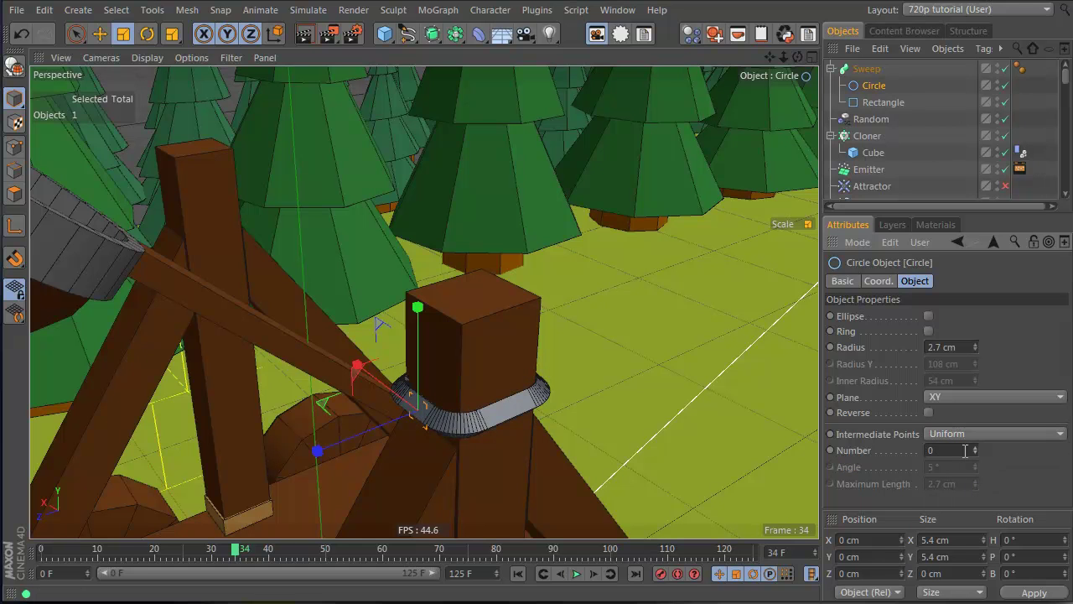
pyautogui.doubleClick(965, 450)
pyautogui.write('2')
# Set the rectangle's intermediate points to Uniform with a number of 2.
pyautogui.moveTo(417, 399)
pyautogui.keyDown('alt'); pyautogui.mouseDown()
pyautogui.moveTo(448, 361)
pyautogui.moveTo(410, 392)
pyautogui.mouseUp(); pyautogui.keyUp('alt')
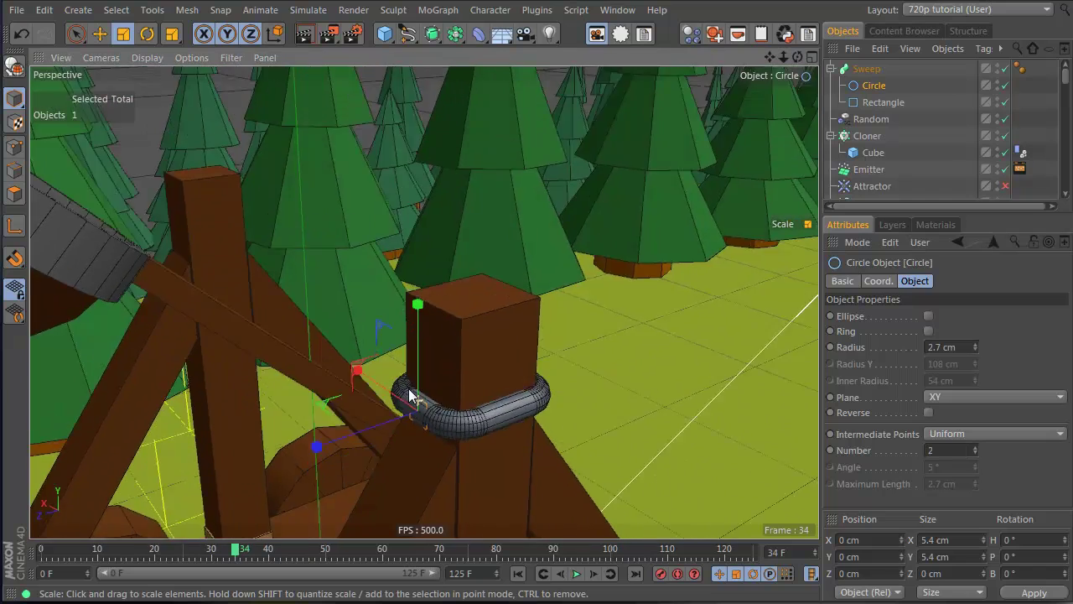
pyautogui.keyDown('alt'); pyautogui.moveTo(429, 389); pyautogui.dragTo(531, 378, button='right'); pyautogui.keyUp('alt')
pyautogui.keyDown('alt'); pyautogui.moveTo(530, 378); pyautogui.dragTo(499, 327, button='middle'); pyautogui.keyUp('alt')
pyautogui.keyDown('alt'); pyautogui.moveTo(499, 334); pyautogui.dragTo(507, 394); pyautogui.keyUp('alt')
pyautogui.click(876, 103)
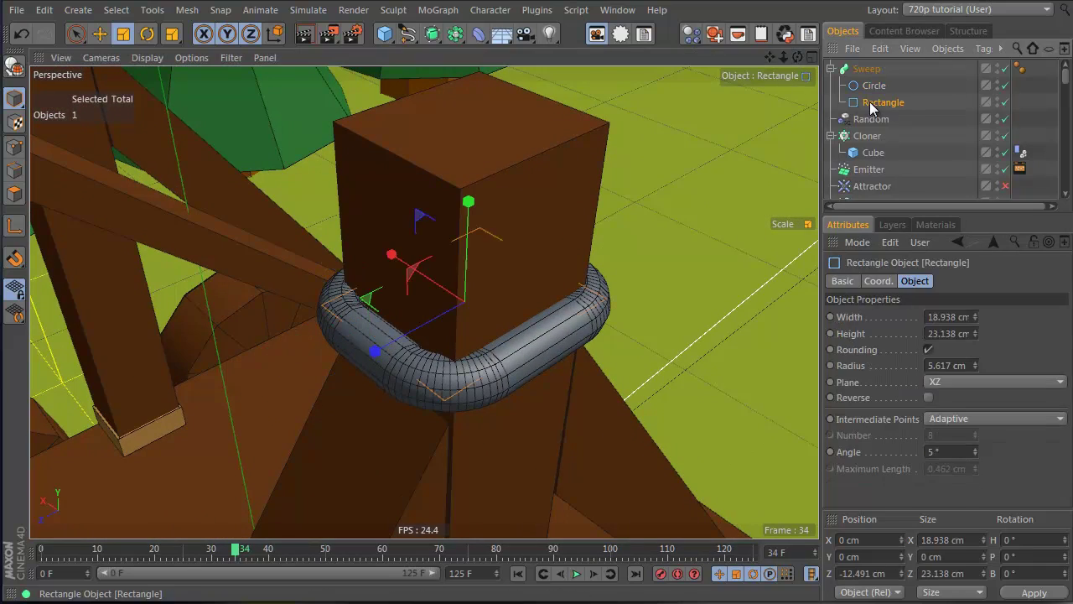
pyautogui.click(956, 418)
pyautogui.click(951, 470)
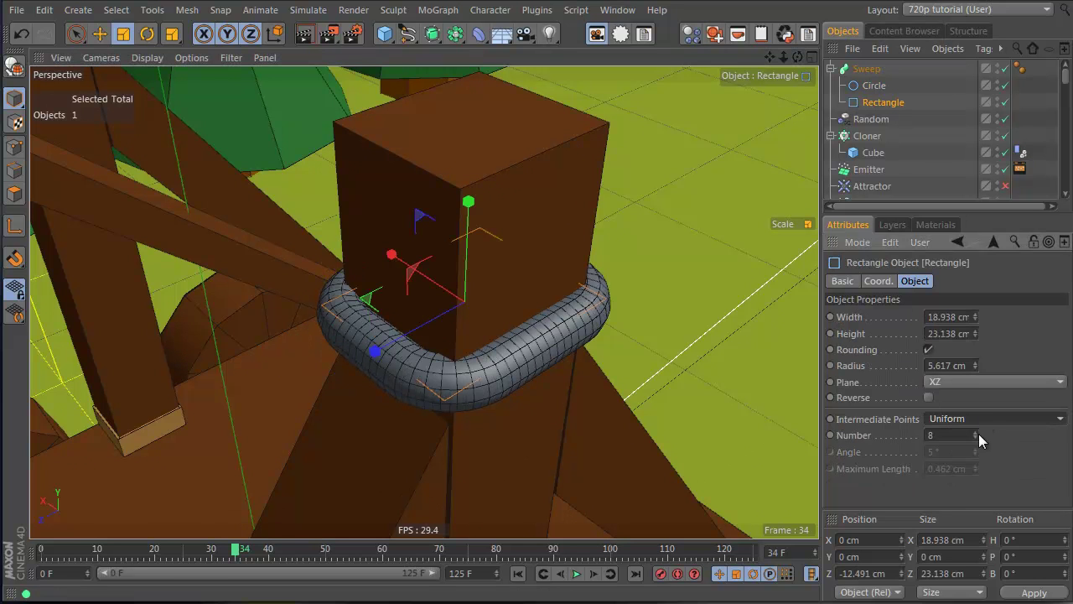
pyautogui.scroll(-6, 957, 439)
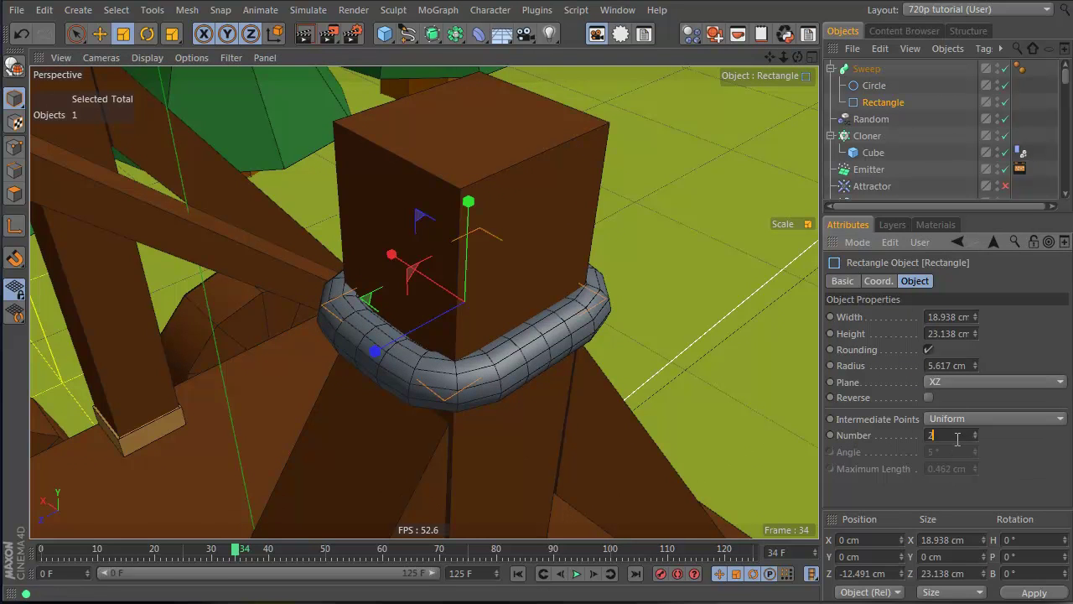
# Convert the Sweep's circle profile into an editable spline.
pyautogui.keyDown('alt'); pyautogui.moveTo(503, 235); pyautogui.dragTo(568, 304); pyautogui.keyUp('alt')
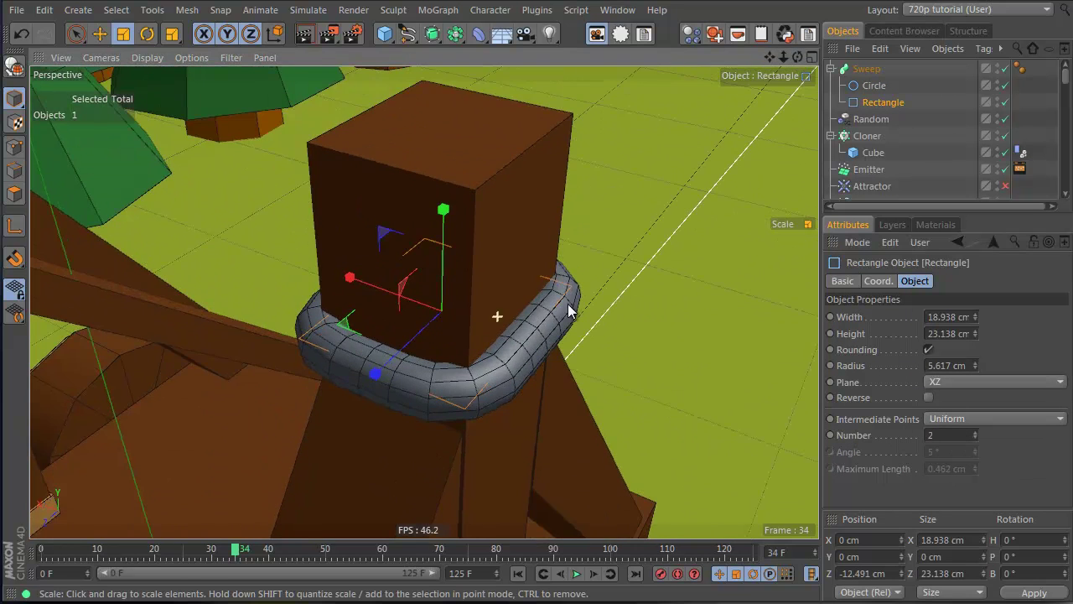
pyautogui.click(874, 87)
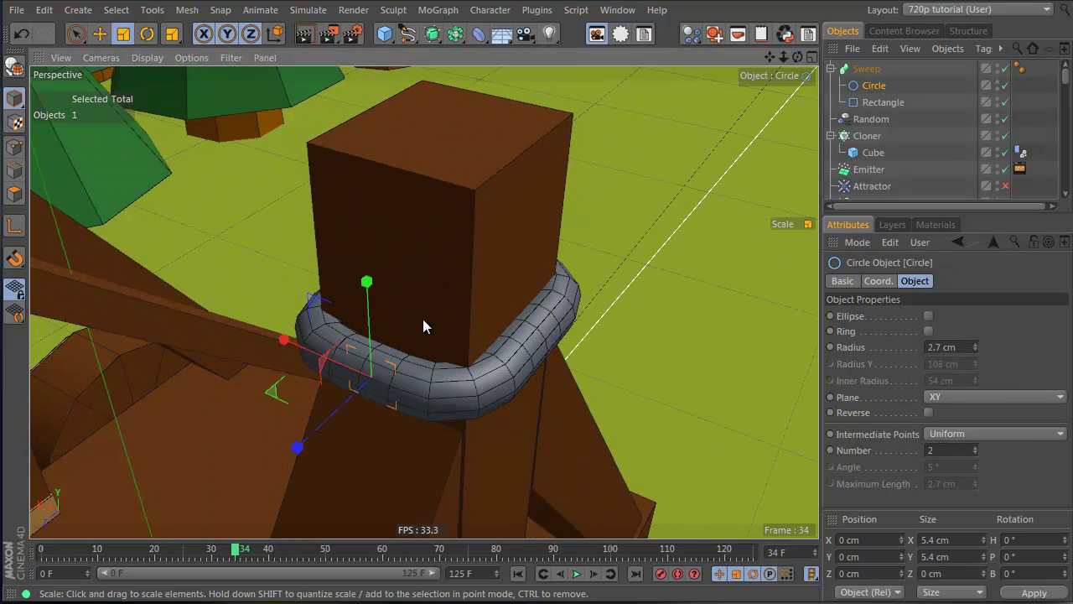
pyautogui.keyDown('alt'); pyautogui.moveTo(423, 321); pyautogui.dragTo(306, 334); pyautogui.keyUp('alt')
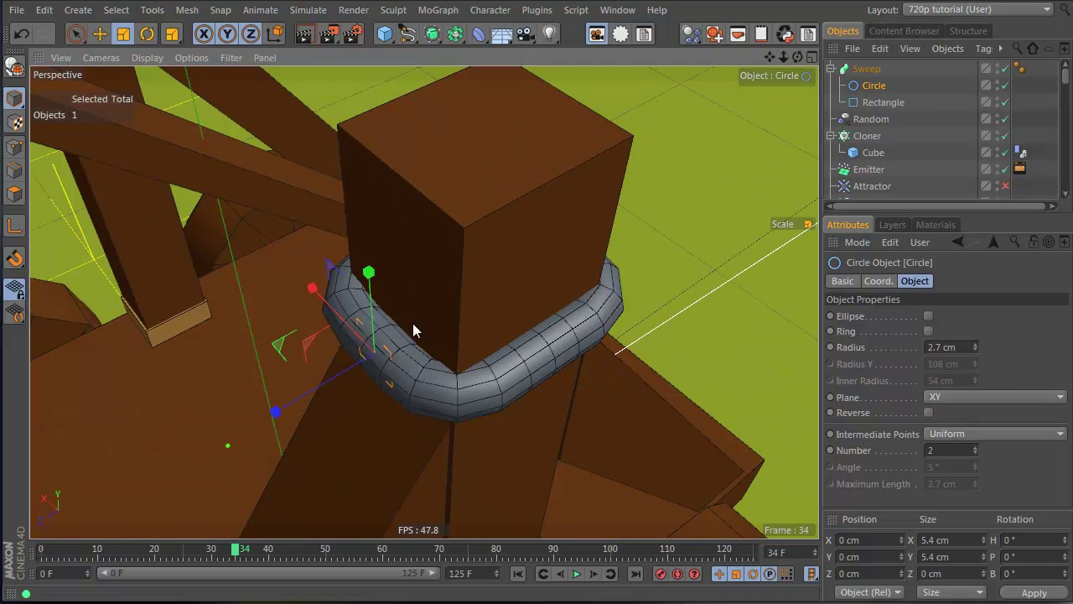
pyautogui.keyDown('alt'); pyautogui.moveTo(464, 334); pyautogui.dragTo(457, 273); pyautogui.keyUp('alt')
pyautogui.press('c')
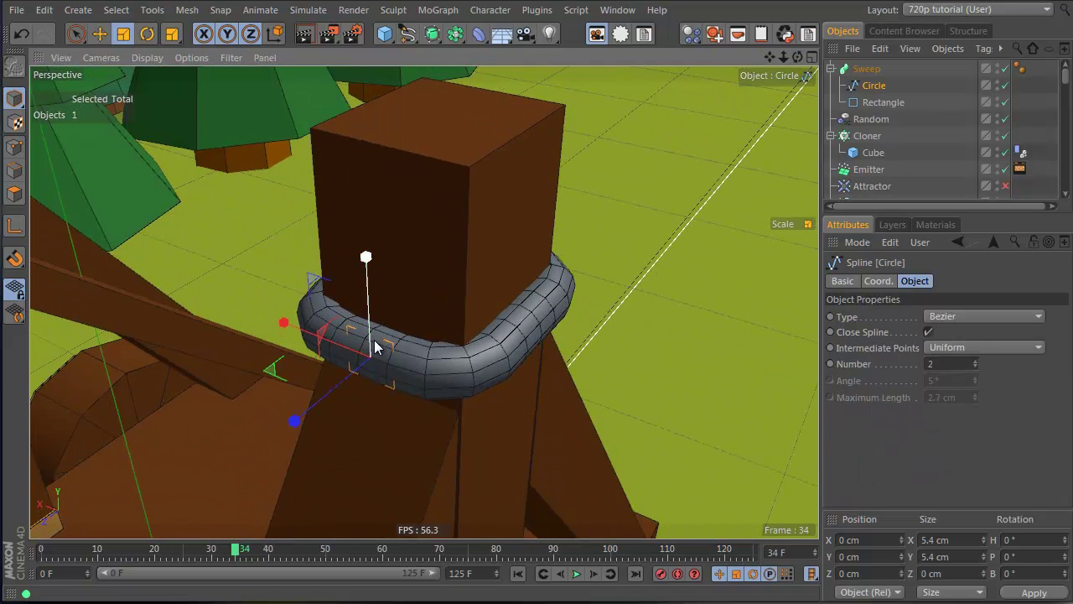
# Flatten the circle profile by scaling its two side points along X to about 3.5 cm apart in the front view.
pyautogui.middleClick(410, 309)
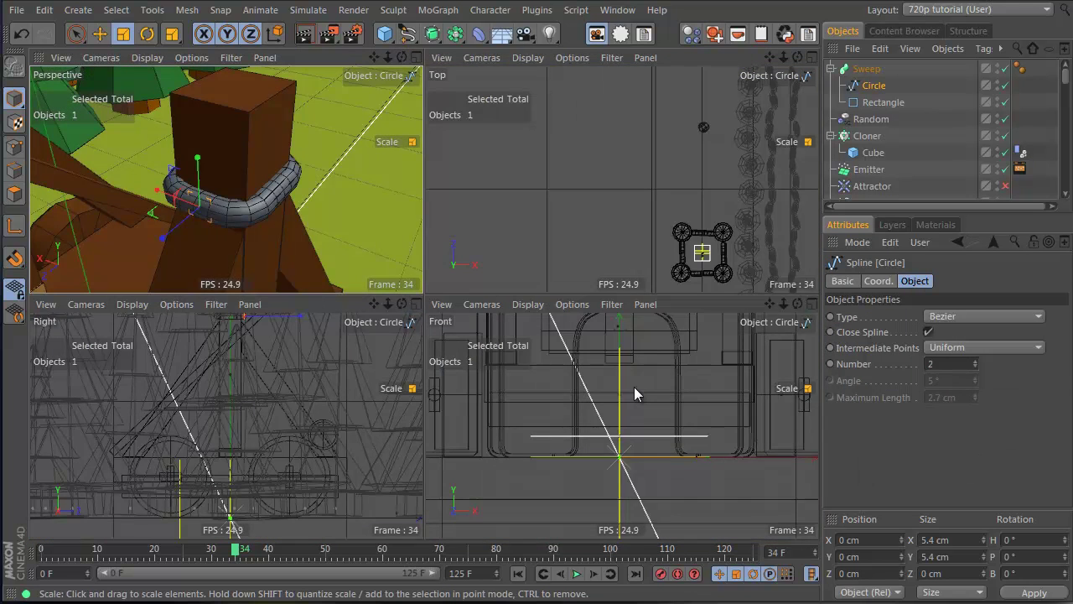
pyautogui.middleClick(634, 387)
pyautogui.press('o')
pyautogui.keyDown('alt'); pyautogui.moveTo(535, 272); pyautogui.dragTo(456, 289, button='right'); pyautogui.keyUp('alt')
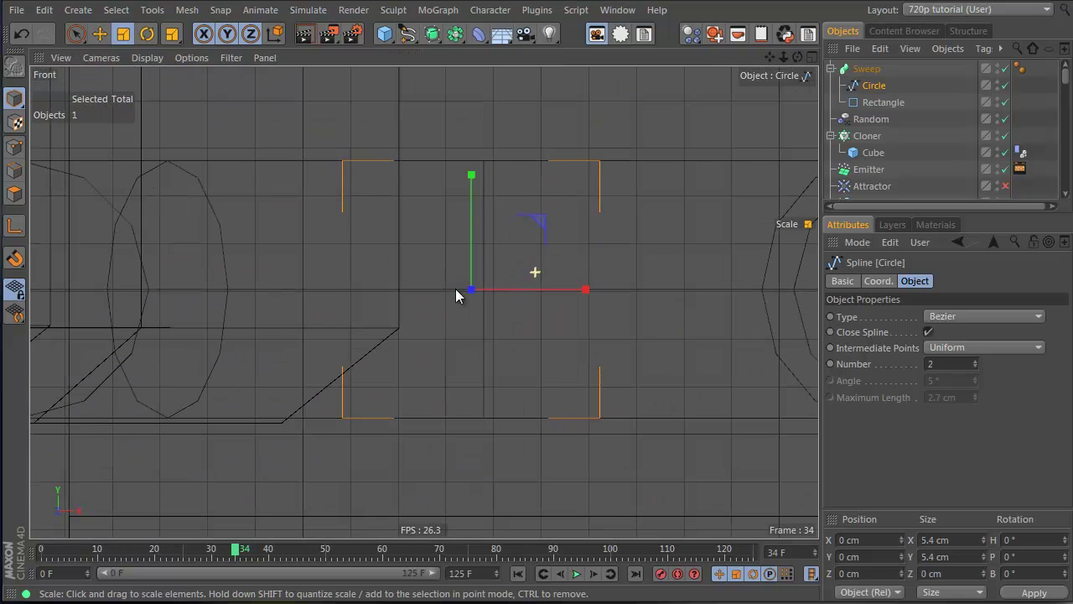
pyautogui.click(14, 146)
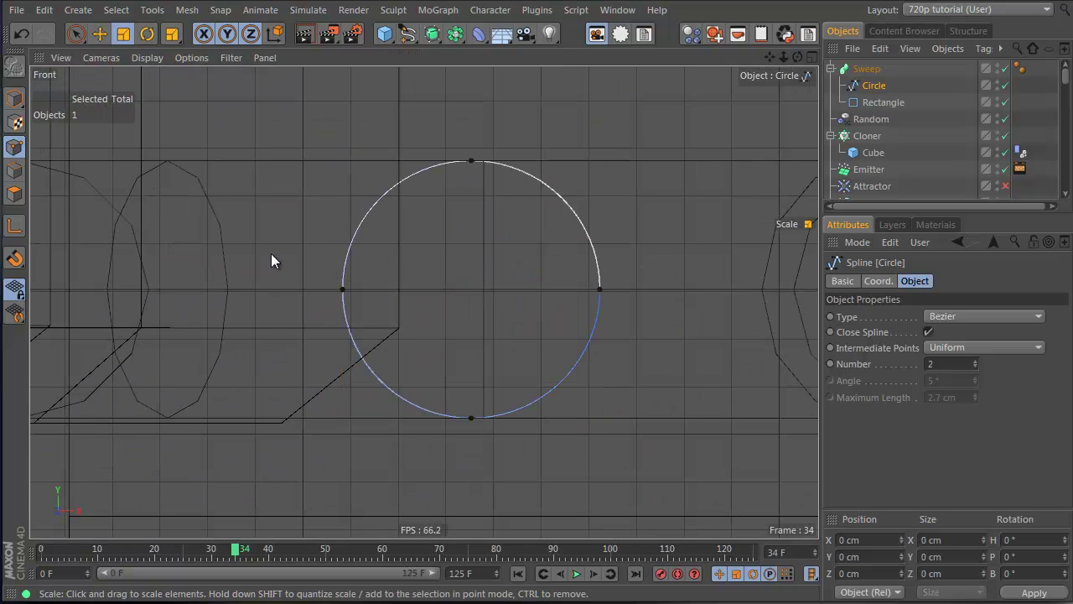
pyautogui.moveTo(271, 253); pyautogui.dragTo(647, 337)
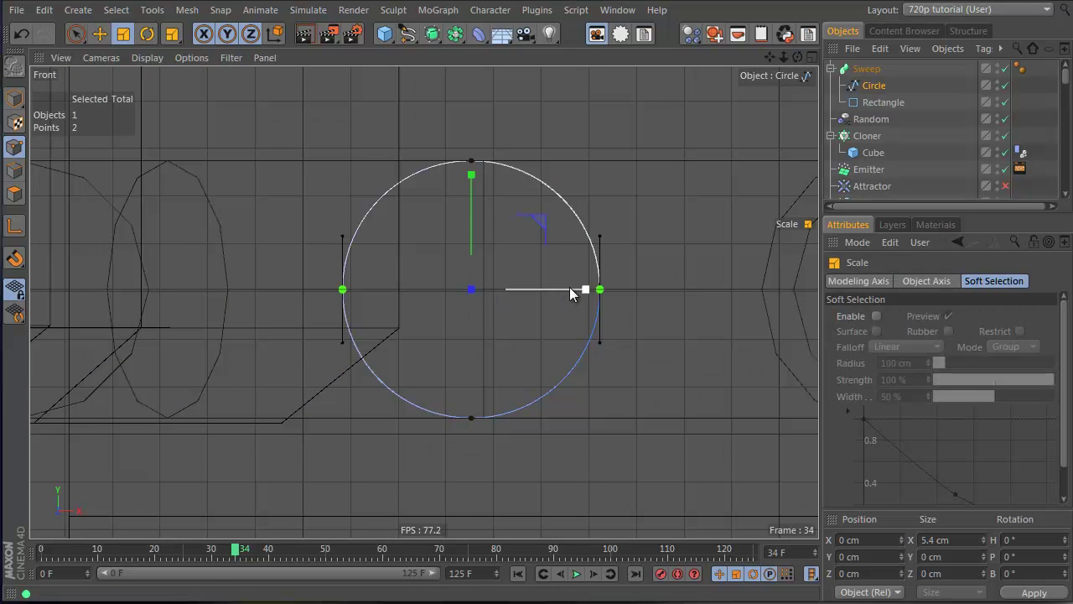
pyautogui.moveTo(570, 289); pyautogui.dragTo(545, 287)
pyautogui.middleClick(545, 287)
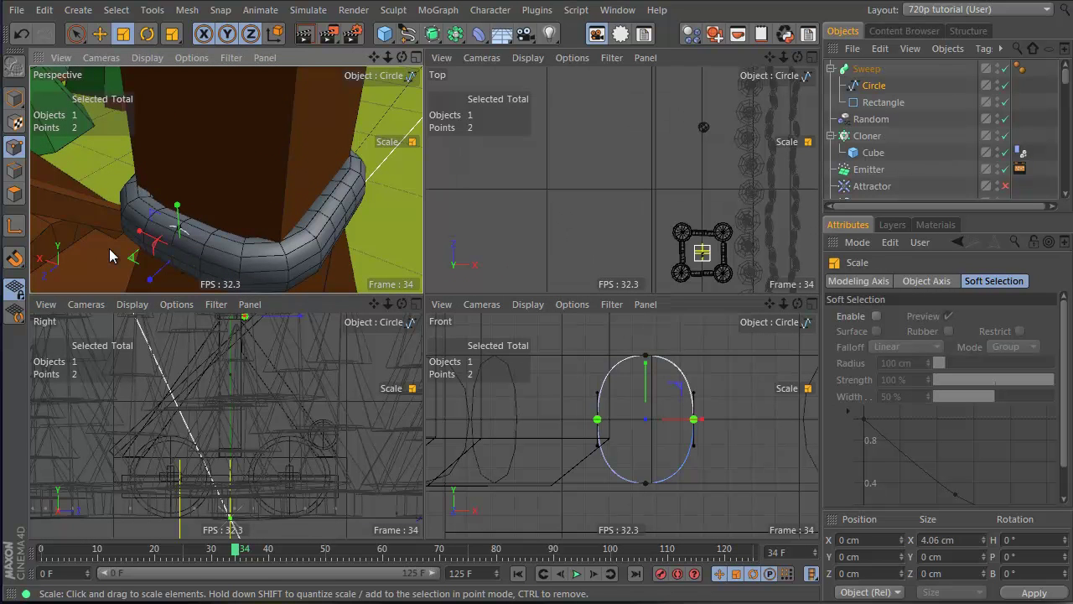
pyautogui.moveTo(692, 420); pyautogui.dragTo(678, 425)
pyautogui.keyDown('alt'); pyautogui.moveTo(275, 138); pyautogui.dragTo(371, 122); pyautogui.keyUp('alt')
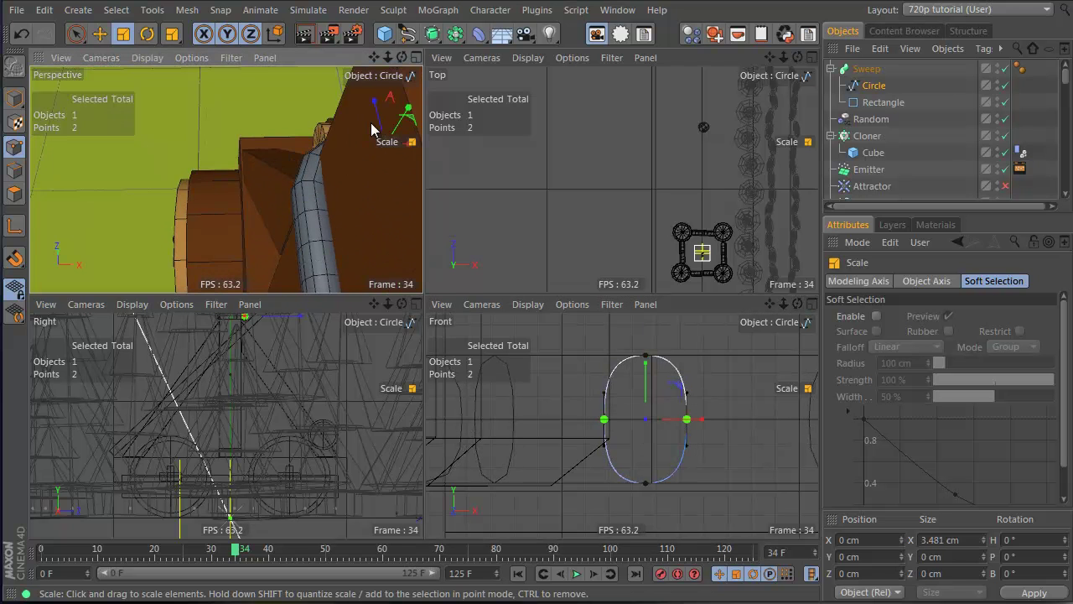
pyautogui.keyDown('alt'); pyautogui.moveTo(349, 224); pyautogui.dragTo(430, 175); pyautogui.keyUp('alt')
# Convert the Sweep's rectangle path into an editable spline.
pyautogui.click(884, 101)
pyautogui.keyDown('alt'); pyautogui.moveTo(289, 202); pyautogui.dragTo(115, 263); pyautogui.keyUp('alt')
pyautogui.keyDown('alt'); pyautogui.moveTo(264, 231); pyautogui.dragTo(222, 92, button='middle'); pyautogui.keyUp('alt')
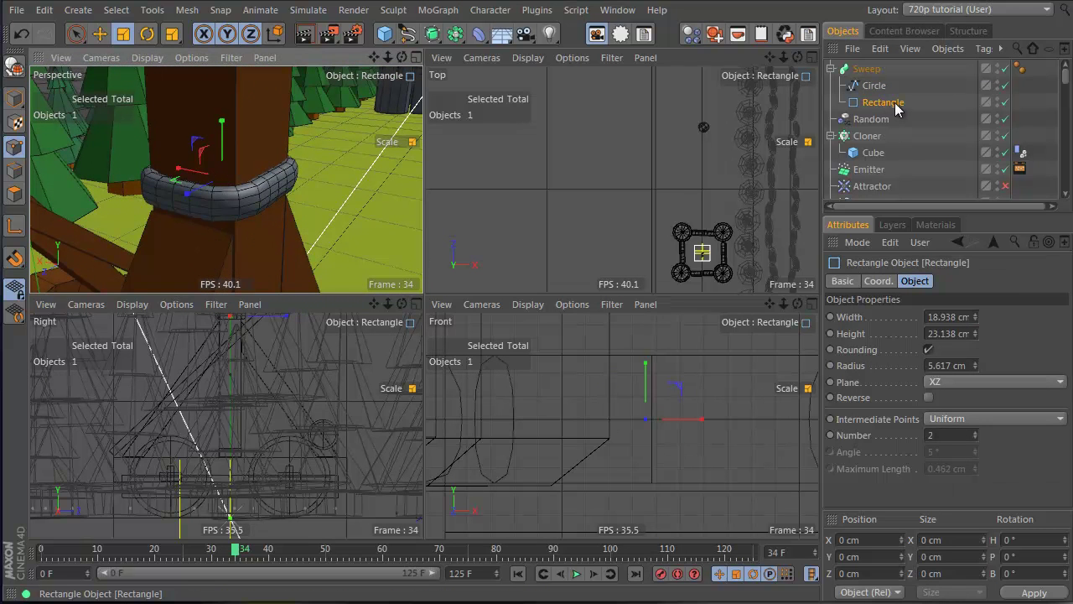
pyautogui.click(881, 100)
pyautogui.press('c')
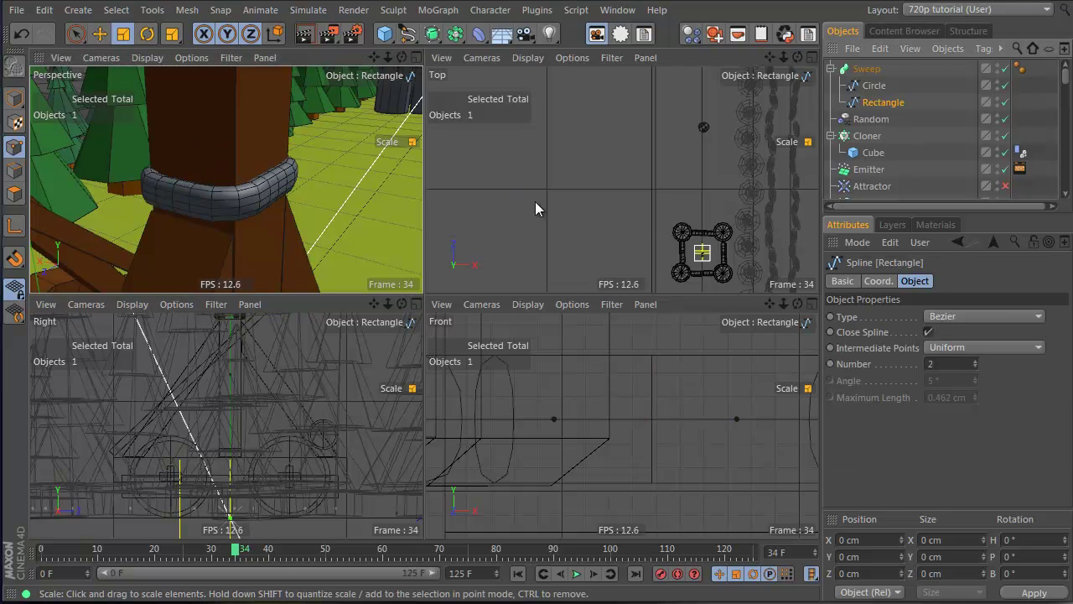
# Try to move the rectangle spline's pair of side points nearest its far end in the top view.
pyautogui.scroll(5, 714, 215)
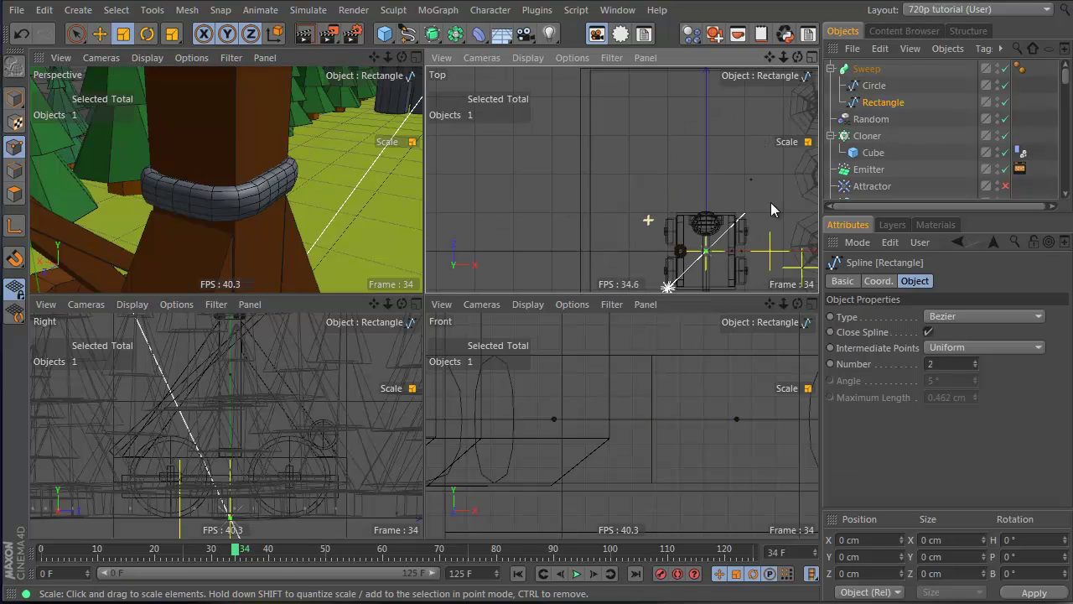
pyautogui.keyDown('alt'); pyautogui.moveTo(690, 239); pyautogui.dragTo(605, 98, button='middle'); pyautogui.keyUp('alt')
pyautogui.keyDown('alt'); pyautogui.moveTo(573, 93); pyautogui.dragTo(727, 123, button='right'); pyautogui.keyUp('alt')
pyautogui.keyDown('alt'); pyautogui.moveTo(703, 155); pyautogui.dragTo(628, 109, button='middle'); pyautogui.keyUp('alt')
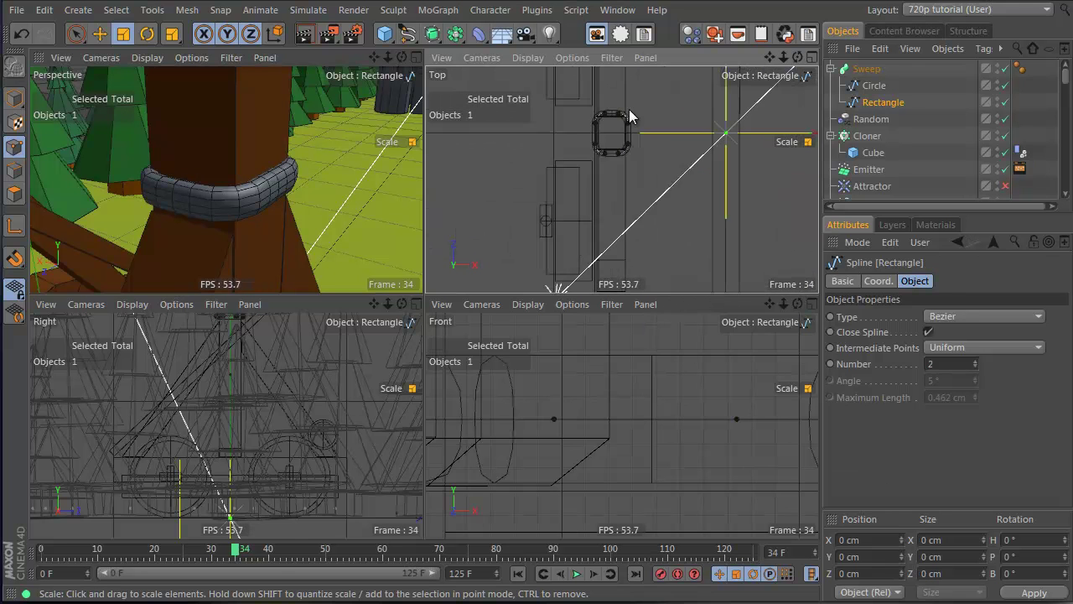
pyautogui.keyDown('alt'); pyautogui.moveTo(623, 108); pyautogui.dragTo(805, 74, button='right'); pyautogui.keyUp('alt')
pyautogui.moveTo(498, 156); pyautogui.dragTo(684, 203)
pyautogui.press('e')
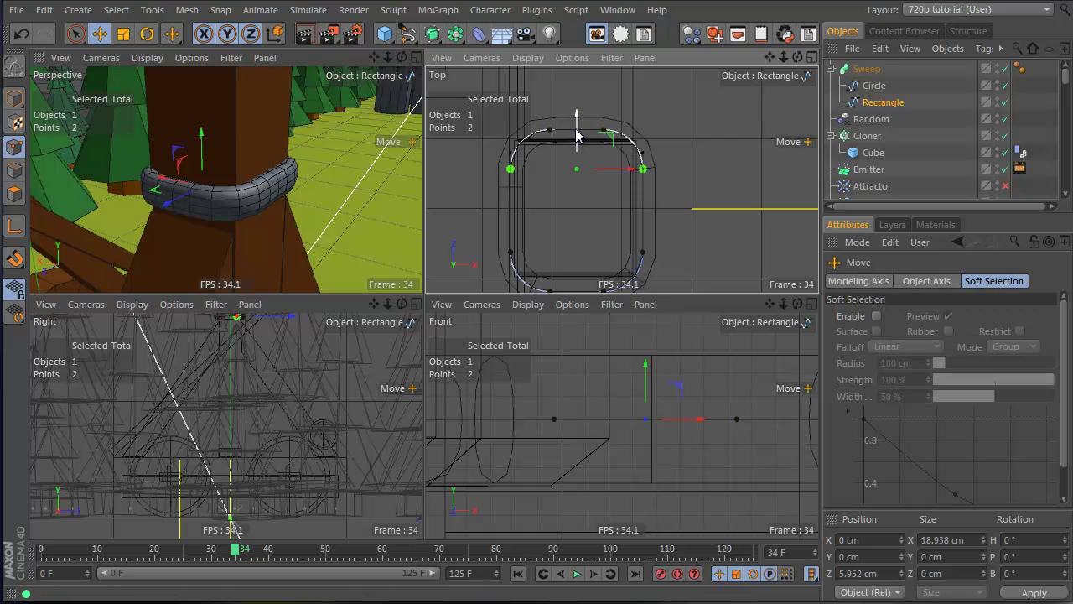
pyautogui.moveTo(577, 136); pyautogui.dragTo(641, 131)
pyautogui.hotkey('ctrl', 'z')
# Tighten the rectangle's corners by scaling its end point pairs outward along X, the far pair to about 10.6 cm.
pyautogui.press('t')
pyautogui.hotkey('ctrl', 'z')
pyautogui.moveTo(633, 136); pyautogui.dragTo(649, 137)
pyautogui.keyDown('alt'); pyautogui.moveTo(286, 161); pyautogui.dragTo(255, 215); pyautogui.keyUp('alt')
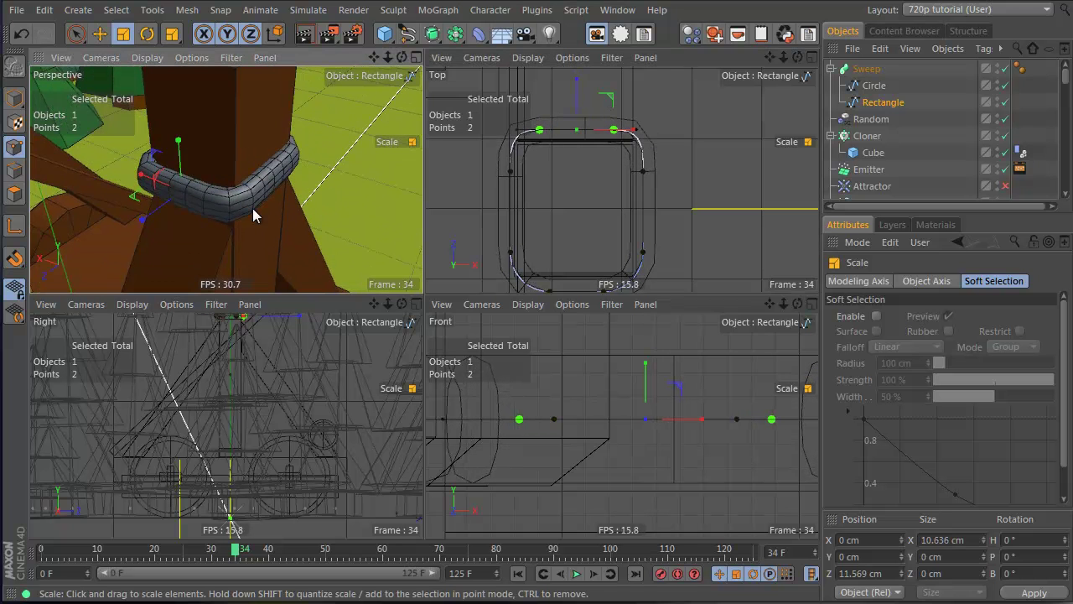
pyautogui.keyDown('alt'); pyautogui.moveTo(564, 249); pyautogui.dragTo(564, 200, button='middle'); pyautogui.keyUp('alt')
pyautogui.moveTo(526, 241); pyautogui.dragTo(645, 237, button='right')
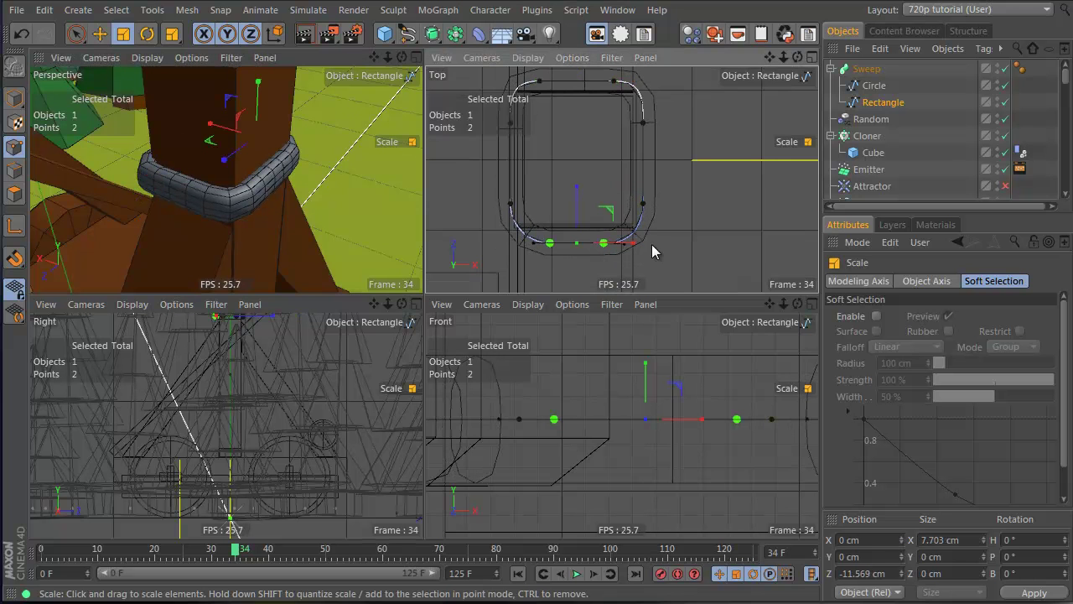
pyautogui.moveTo(634, 241); pyautogui.dragTo(656, 241)
pyautogui.keyDown('alt'); pyautogui.moveTo(236, 155); pyautogui.dragTo(202, 159); pyautogui.keyUp('alt')
# Create a yellow material with H 51°, S 100% and V 79%, and apply it to the Sweep object.
pyautogui.click(926, 104)
pyautogui.keyDown('alt'); pyautogui.moveTo(252, 117); pyautogui.dragTo(239, 210); pyautogui.keyUp('alt')
pyautogui.click(932, 224)
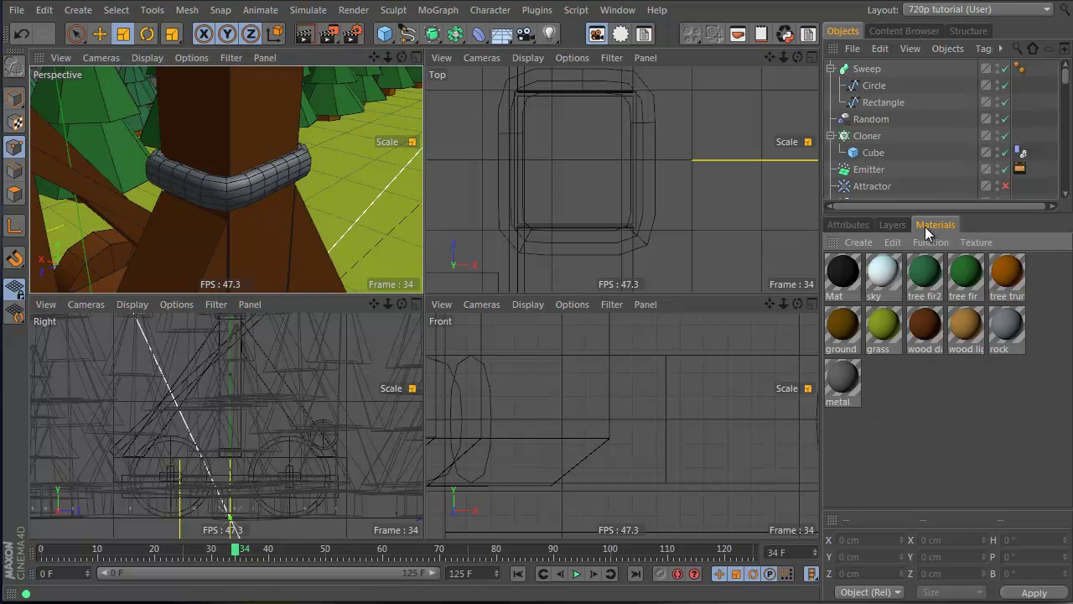
pyautogui.doubleClick(946, 458)
pyautogui.doubleClick(847, 273)
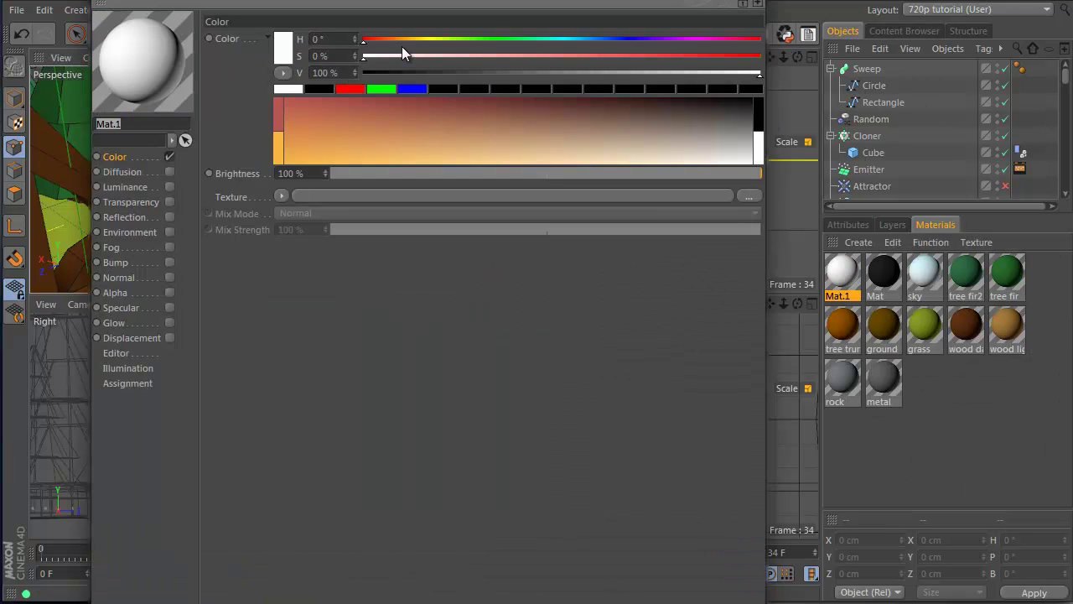
pyautogui.moveTo(406, 40)
pyautogui.mouseDown()
pyautogui.moveTo(778, 57)
pyautogui.moveTo(660, 69)
pyautogui.moveTo(688, 69)
pyautogui.moveTo(677, 73)
pyautogui.mouseUp()
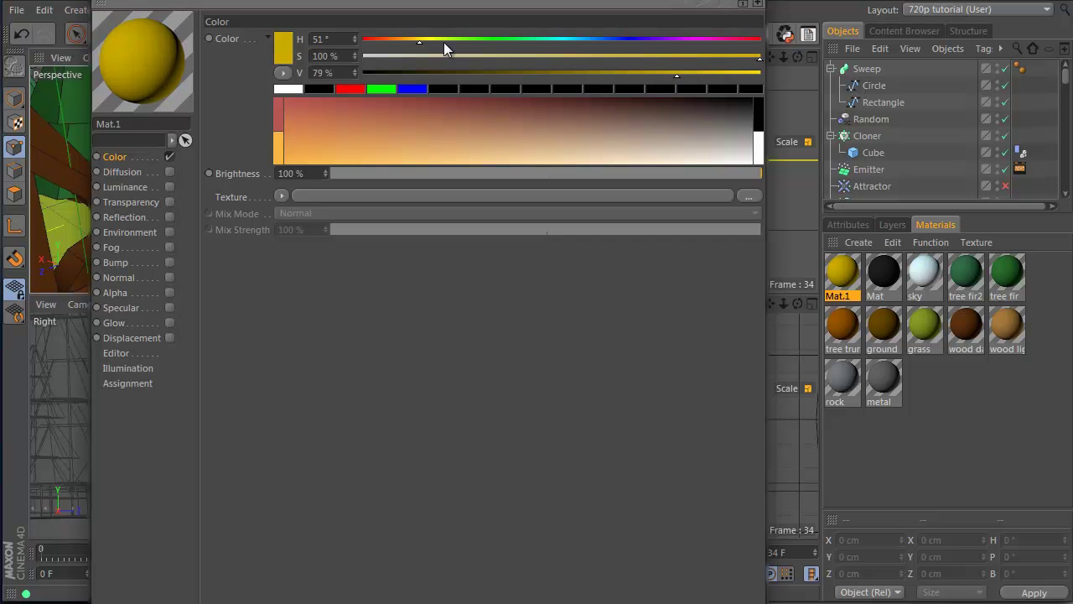
pyautogui.click(751, 0)
pyautogui.moveTo(857, 282); pyautogui.dragTo(897, 70)
# Move the Sweep object down the post to a Y position of about 171.5 cm.
pyautogui.keyDown('alt'); pyautogui.moveTo(180, 197); pyautogui.dragTo(116, 109); pyautogui.keyUp('alt')
pyautogui.click(861, 72)
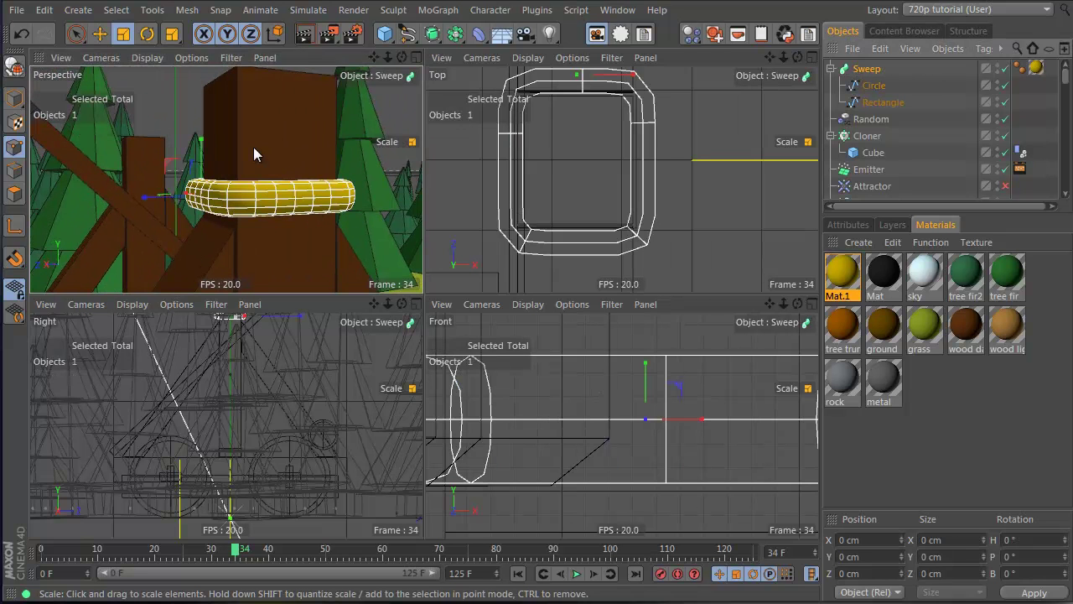
pyautogui.press('e')
pyautogui.moveTo(200, 143); pyautogui.dragTo(415, 244)
pyautogui.keyDown('alt'); pyautogui.moveTo(181, 206); pyautogui.dragTo(277, 200); pyautogui.keyUp('alt')
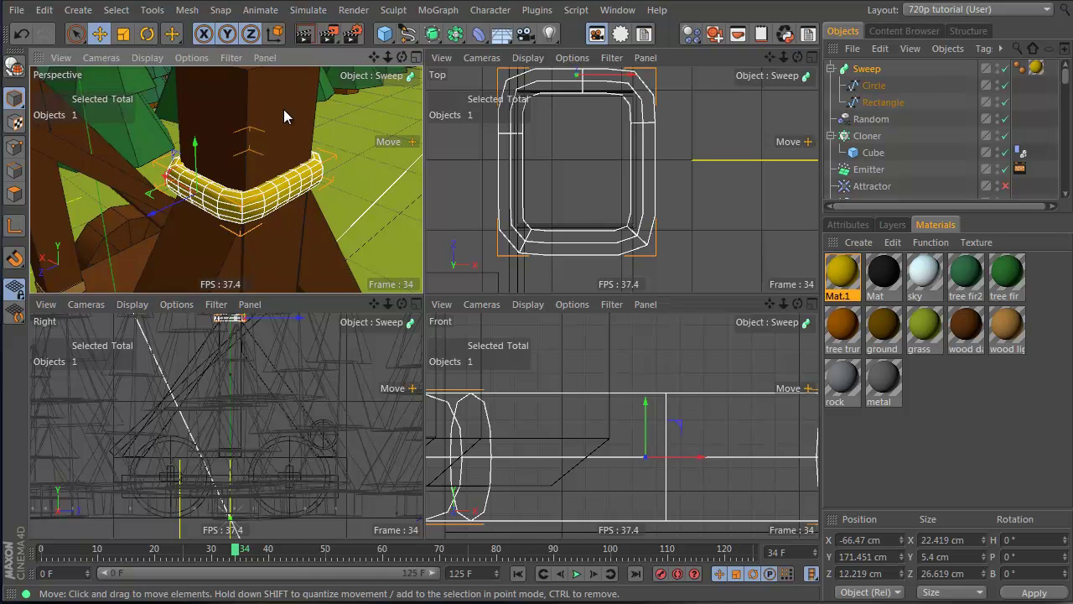
# Create three instances of the Sweep and stack them above it, from about Y 177 cm to about Y 187.7 cm.
pyautogui.keyDown('alt'); pyautogui.moveTo(205, 97); pyautogui.dragTo(128, 78); pyautogui.keyUp('alt')
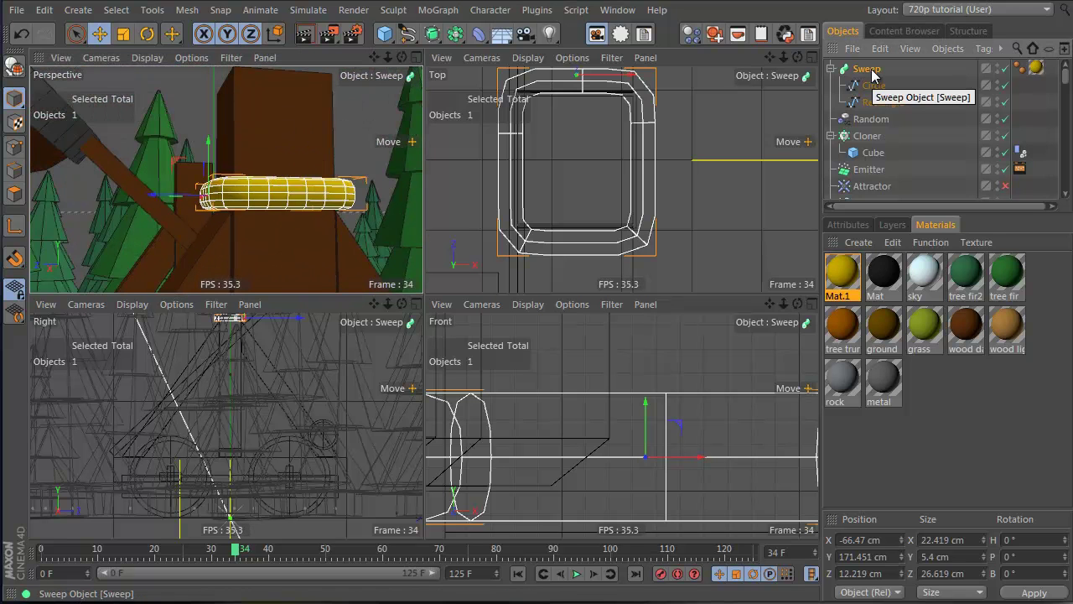
pyautogui.keyDown('alt'); pyautogui.moveTo(254, 143); pyautogui.dragTo(360, 119); pyautogui.keyUp('alt')
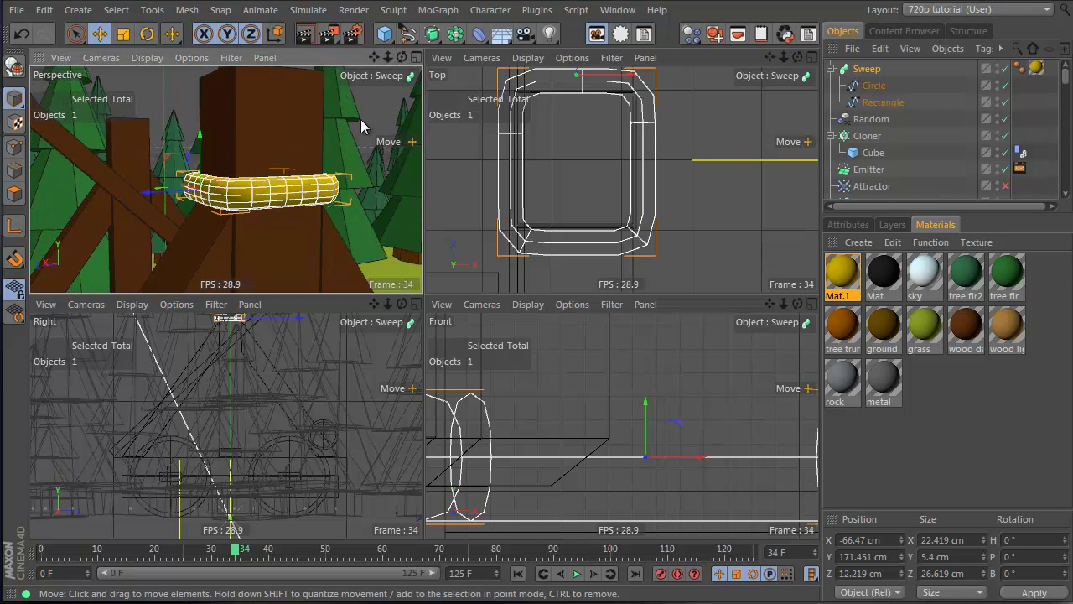
pyautogui.hotkey('ctrl', 'i')
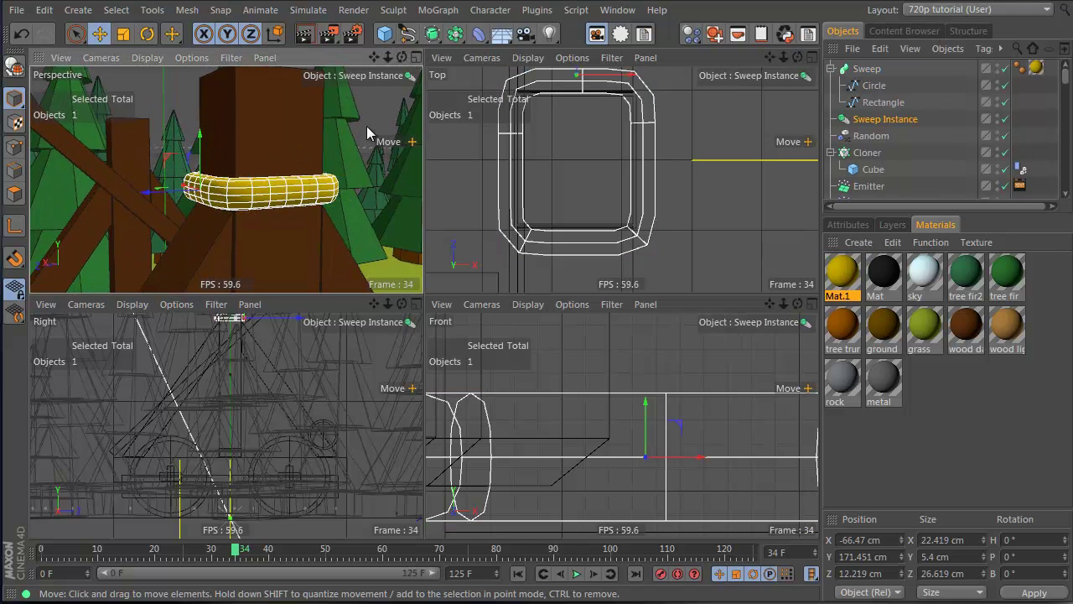
pyautogui.moveTo(200, 134); pyautogui.dragTo(644, 318)
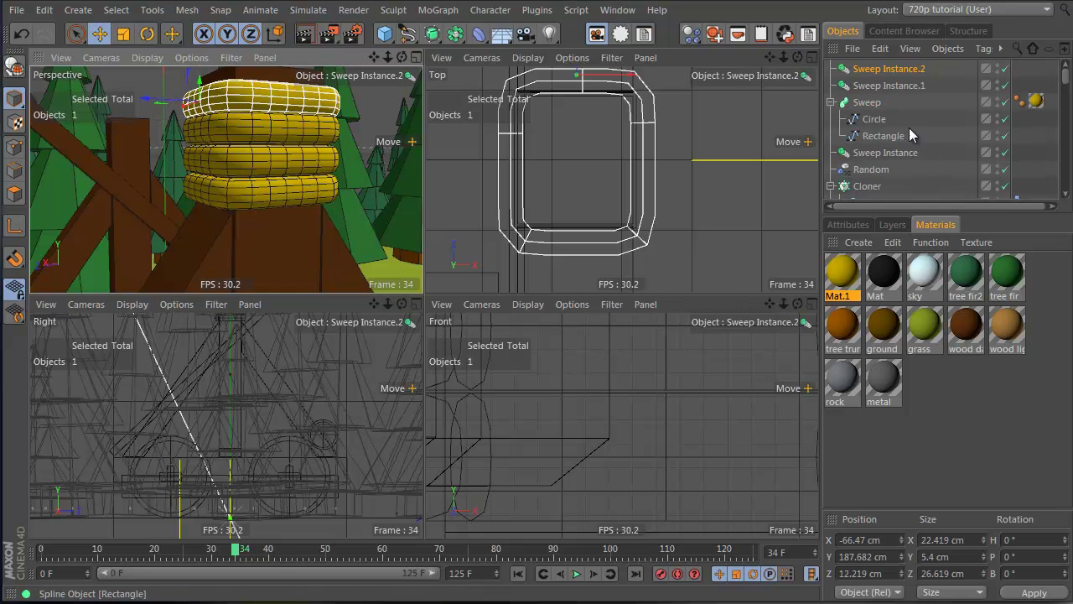
# Collapse the Sweep's hierarchy and place the first Sweep Instance directly above the Sweep in the object list.
pyautogui.click(936, 82)
pyautogui.click(831, 102)
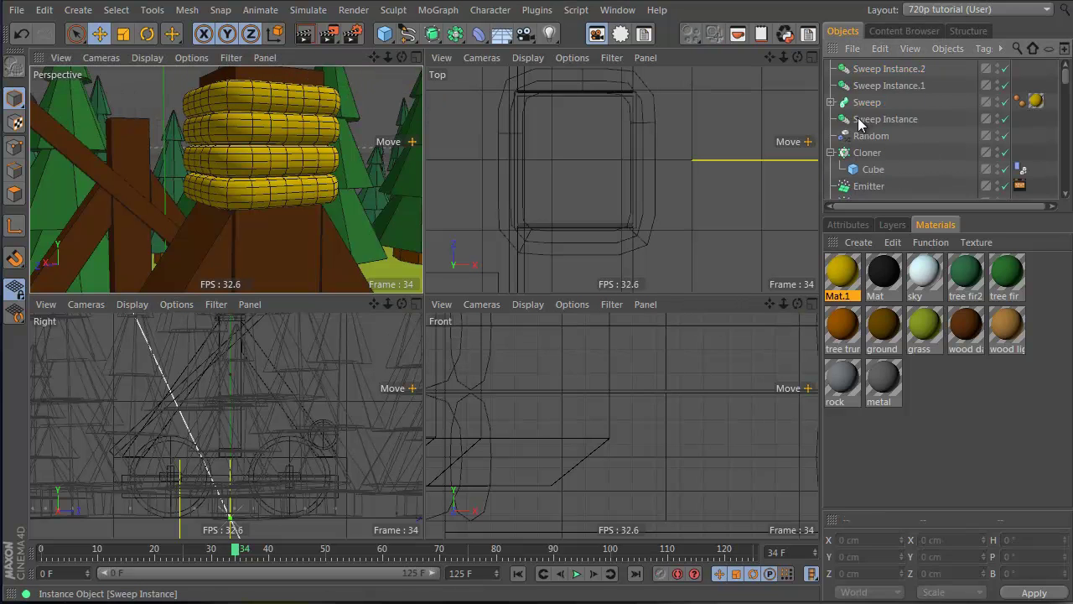
pyautogui.moveTo(857, 119); pyautogui.dragTo(871, 102)
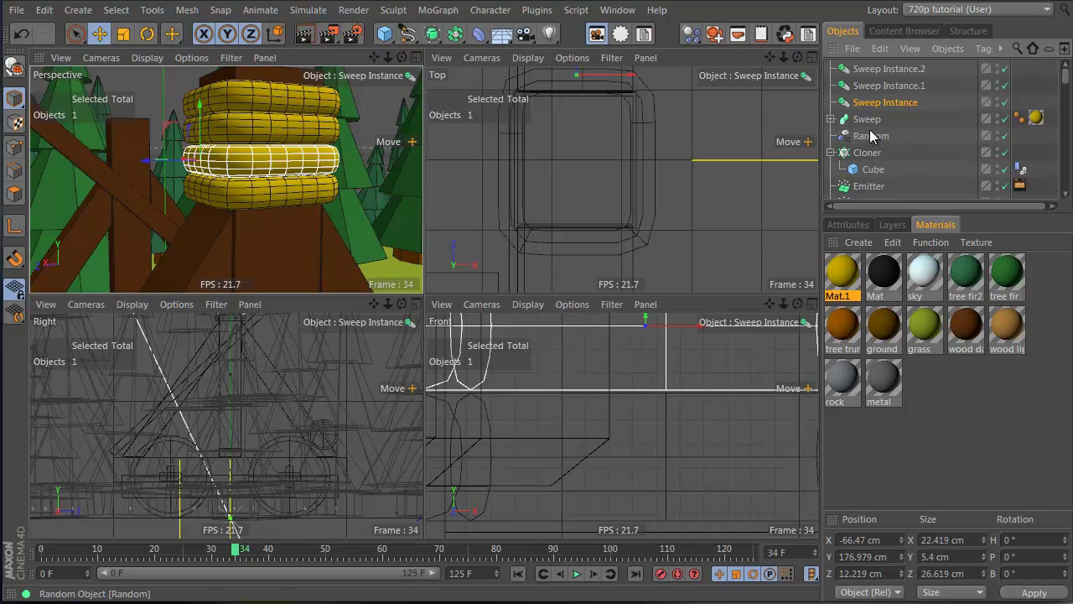
pyautogui.click(926, 134)
# Examine the stacked rope loops around the post from several angles and check the Sweep's child splines.
pyautogui.keyDown('alt'); pyautogui.moveTo(253, 143); pyautogui.dragTo(644, 320); pyautogui.keyUp('alt')
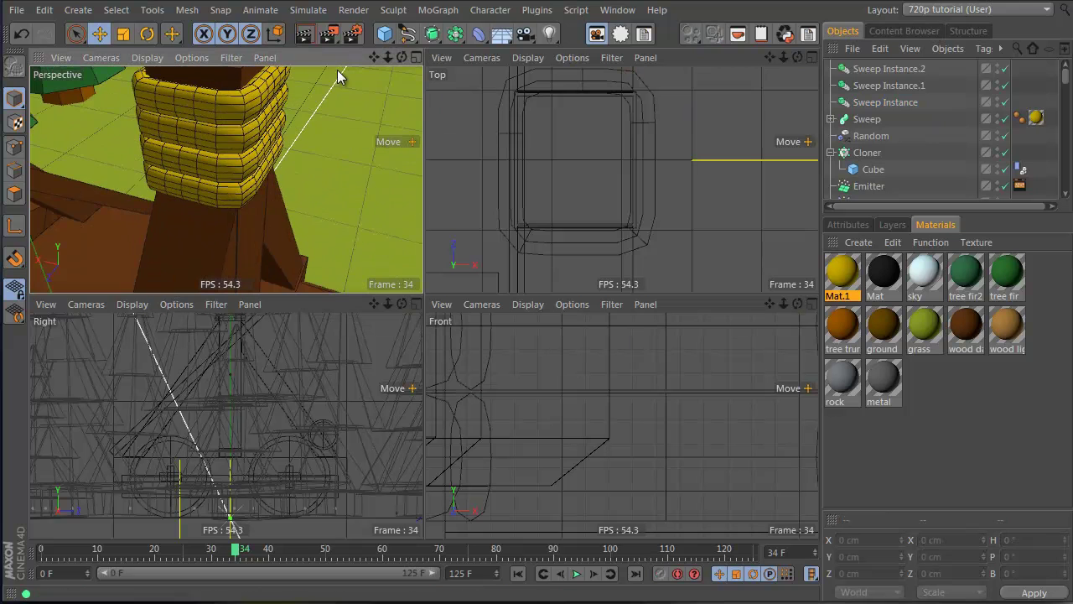
pyautogui.keyDown('alt'); pyautogui.moveTo(237, 105); pyautogui.dragTo(431, 219); pyautogui.keyUp('alt')
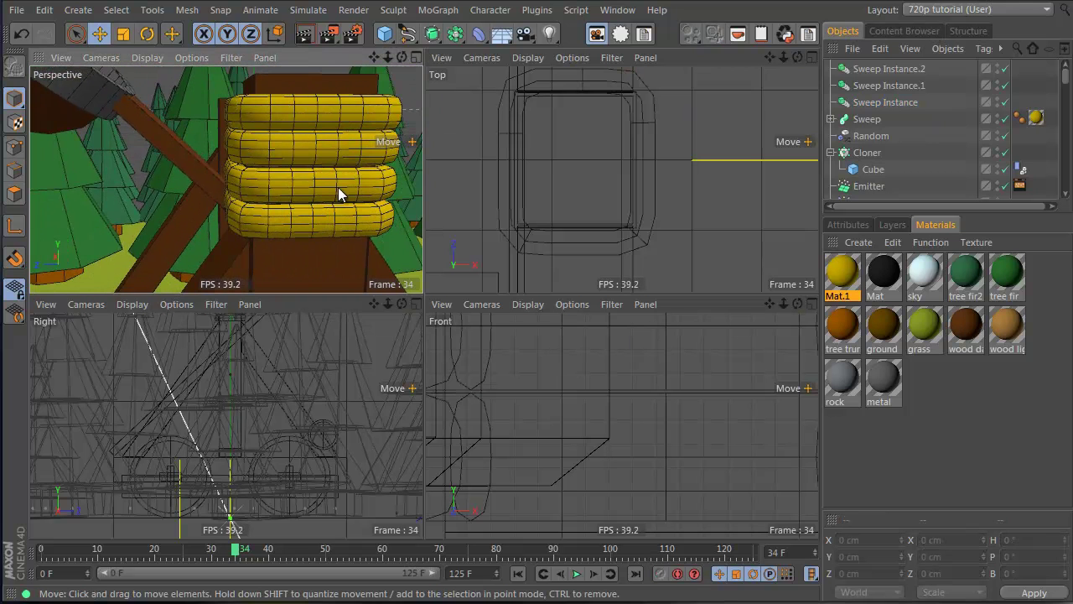
pyautogui.keyDown('alt'); pyautogui.moveTo(338, 187); pyautogui.dragTo(360, 187); pyautogui.keyUp('alt')
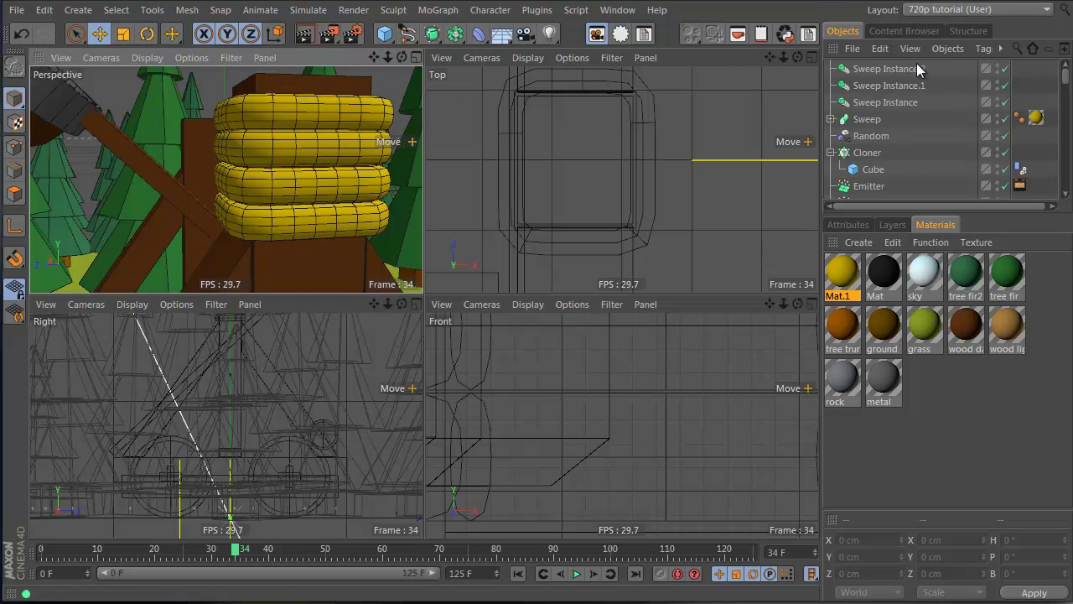
pyautogui.click(831, 119)
pyautogui.click(830, 119)
pyautogui.click(830, 119)
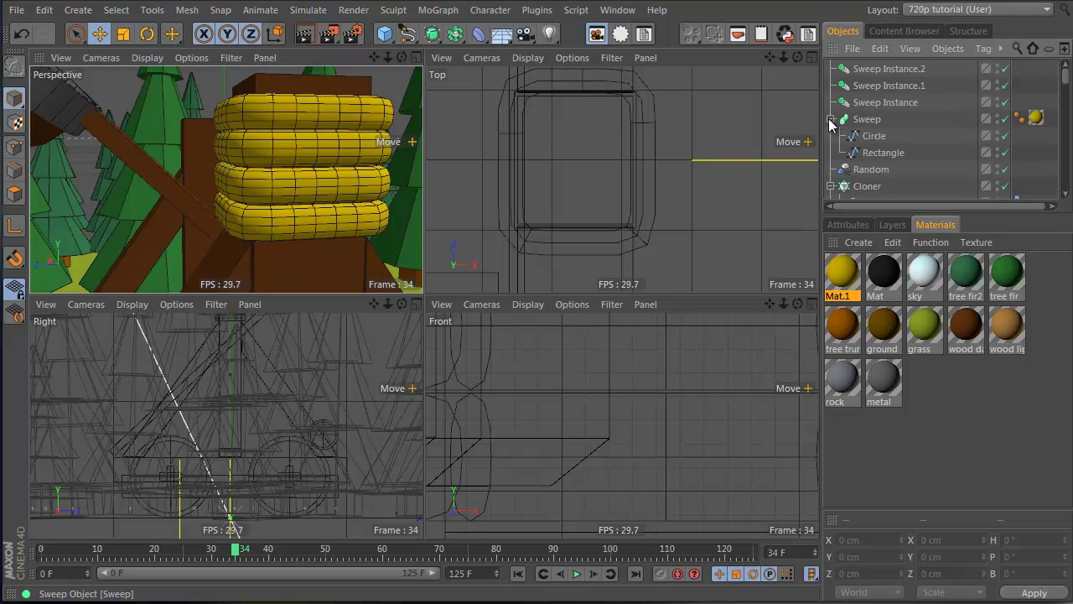
pyautogui.click(864, 103)
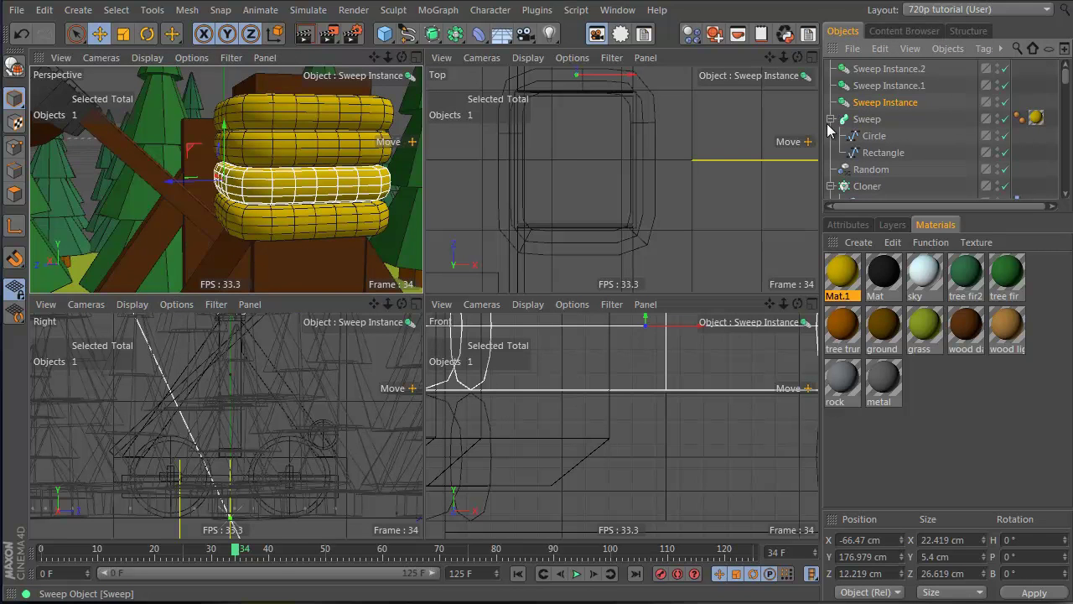
pyautogui.click(830, 119)
pyautogui.click(849, 120)
# Add a Random effector as a child of the Sweep's Rectangle spline and zero its position.
pyautogui.click(830, 120)
pyautogui.click(883, 156)
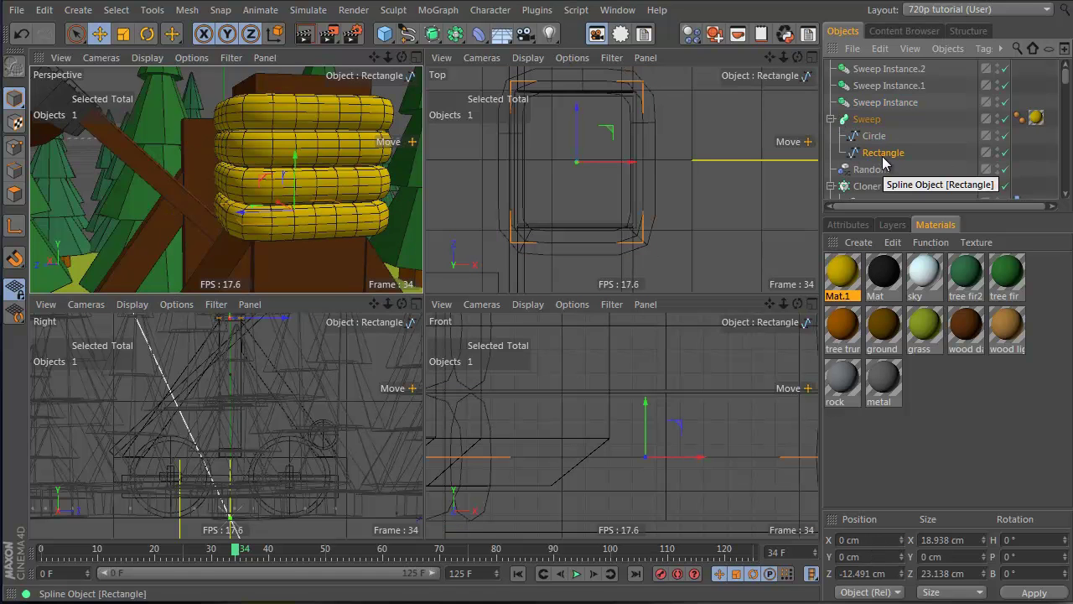
pyautogui.click(449, 11)
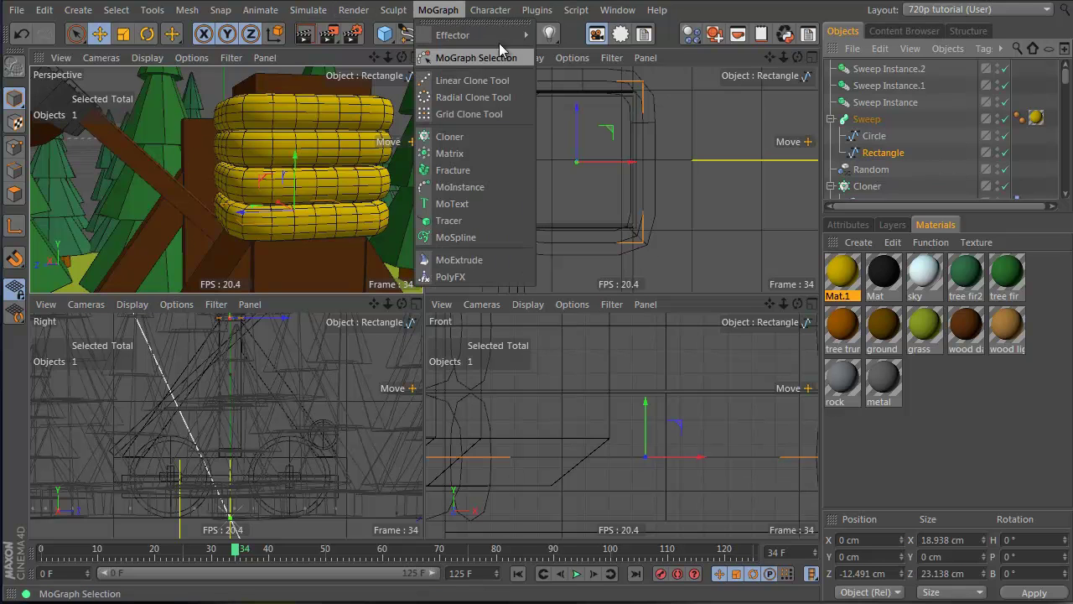
pyautogui.moveTo(499, 33)
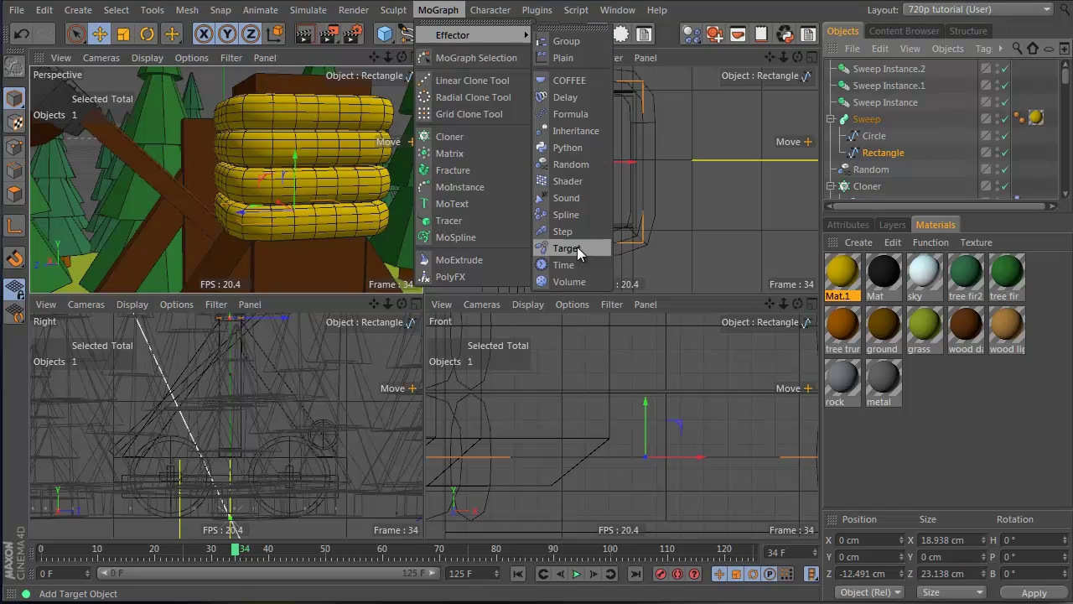
pyautogui.click(578, 166)
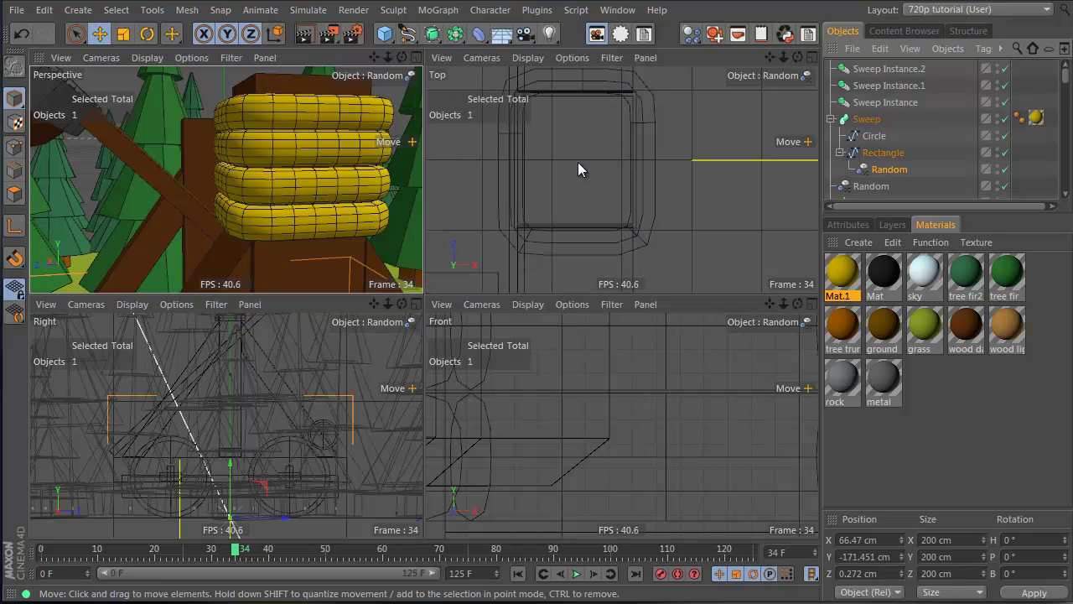
pyautogui.click(891, 170)
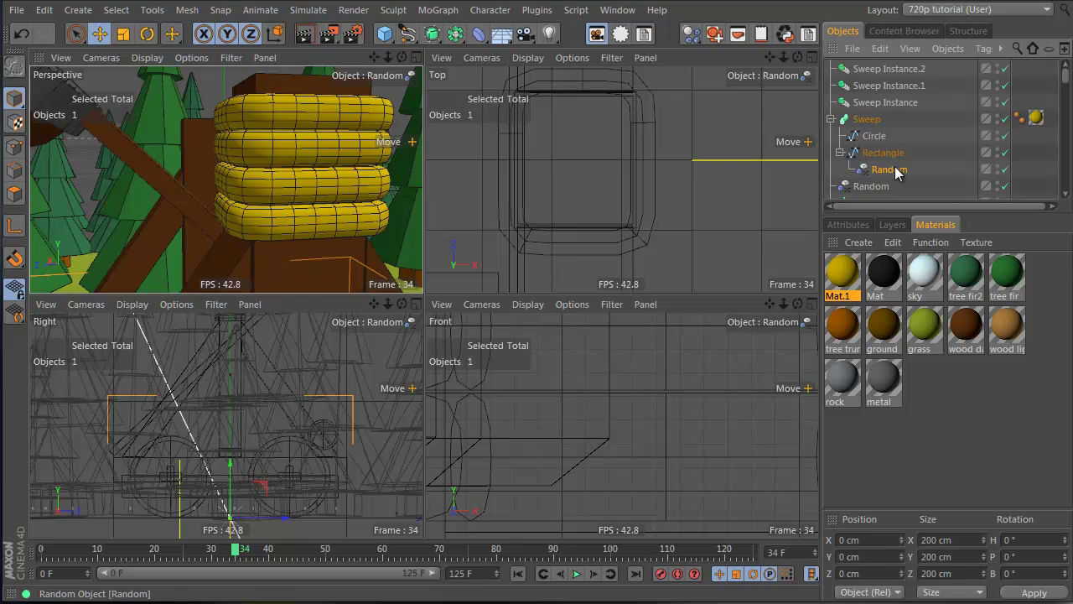
# Set the new Random effector's Deformation to Point.
pyautogui.click(835, 224)
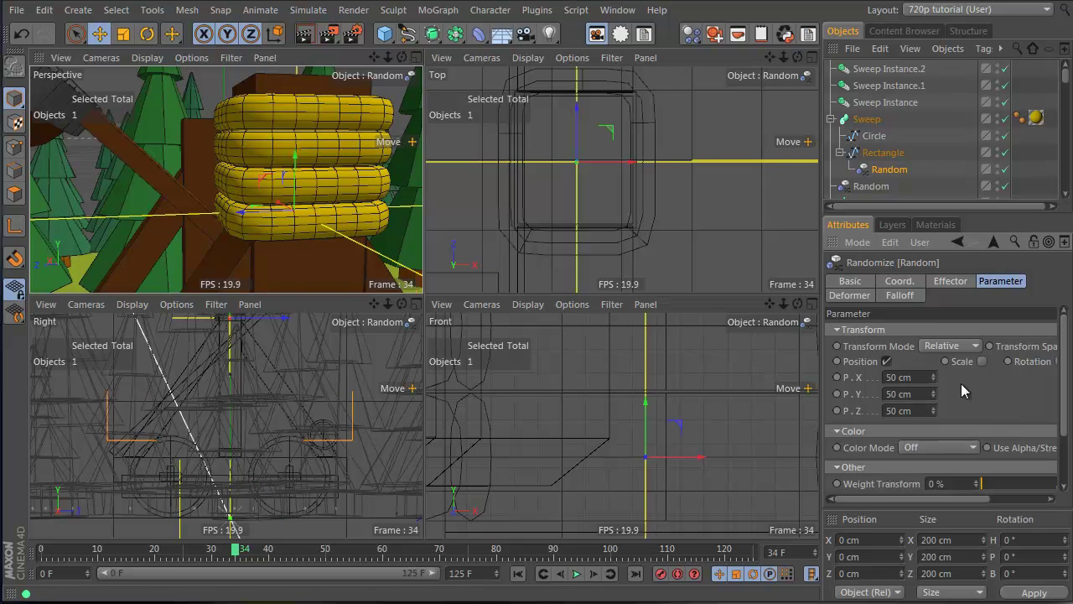
pyautogui.click(849, 295)
pyautogui.click(952, 330)
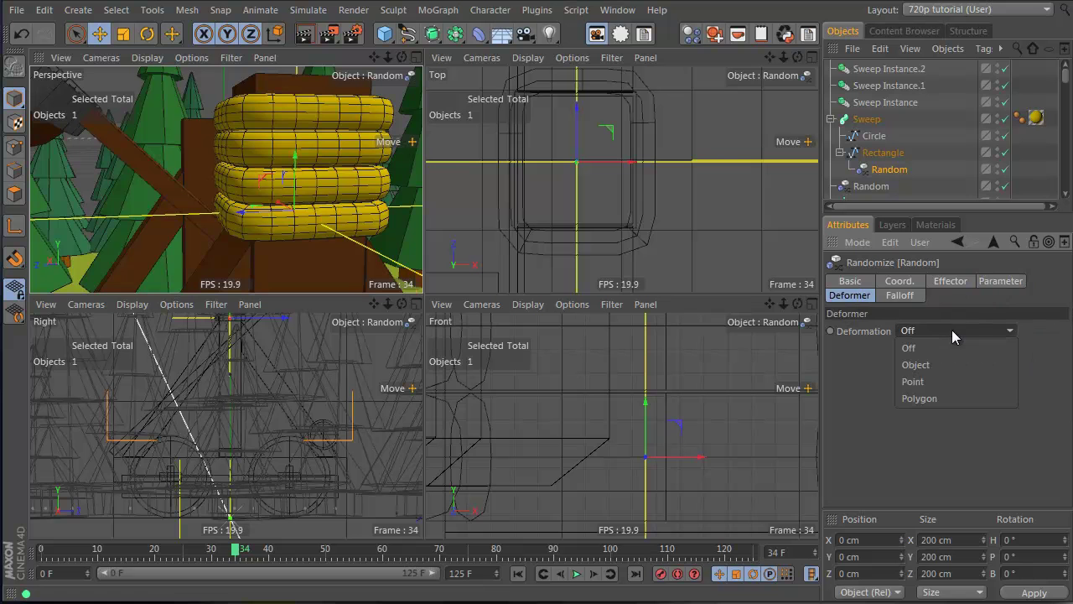
pyautogui.click(936, 380)
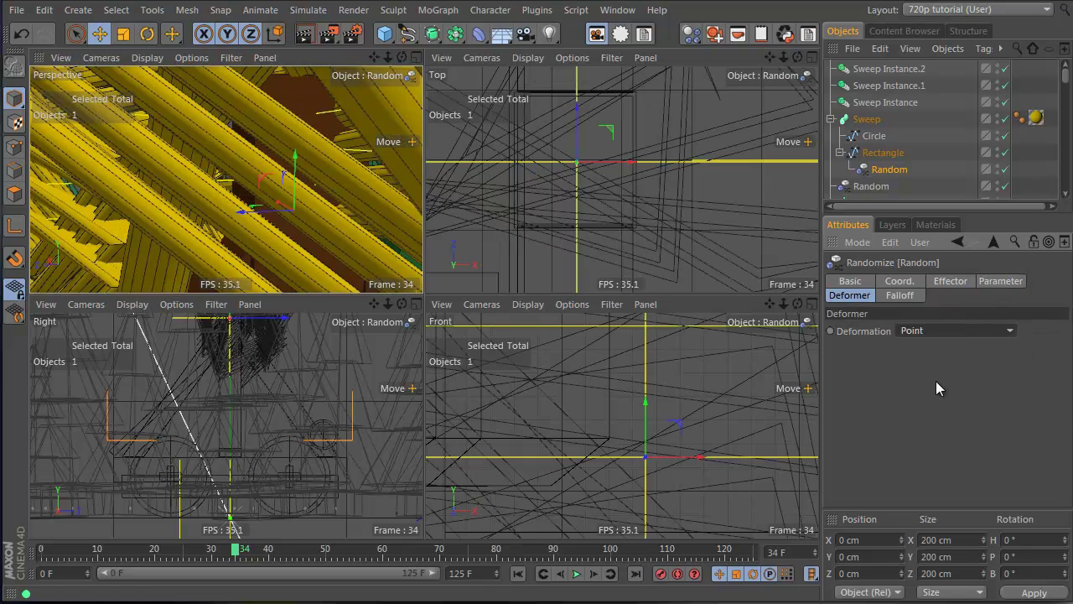
# Set the Random effector's position variation to 1 cm on X, Y and Z.
pyautogui.click(947, 282)
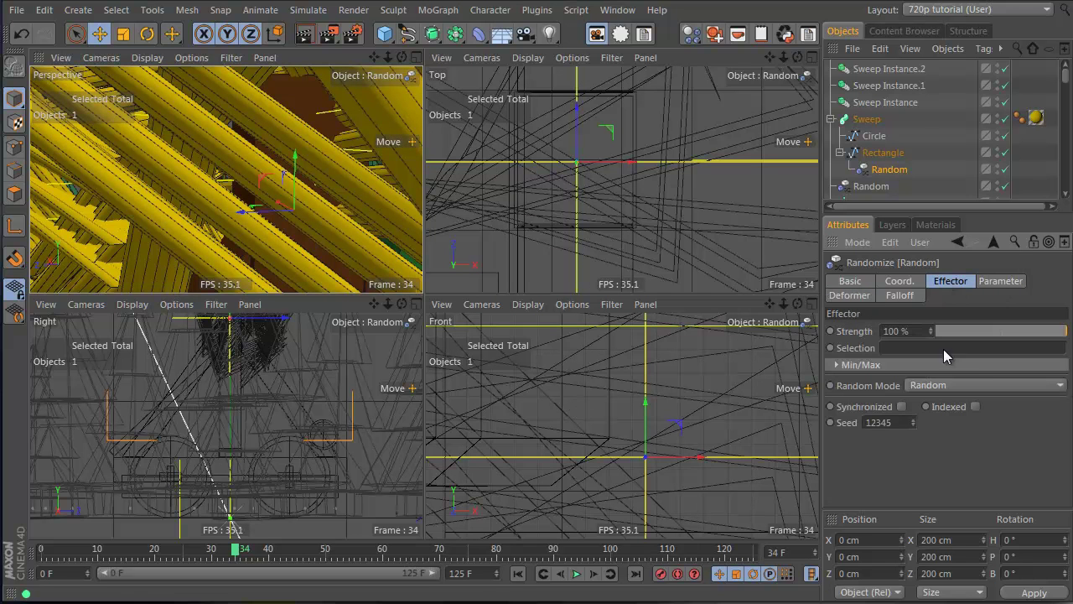
pyautogui.click(1000, 281)
pyautogui.click(922, 377)
pyautogui.doubleClick(922, 376)
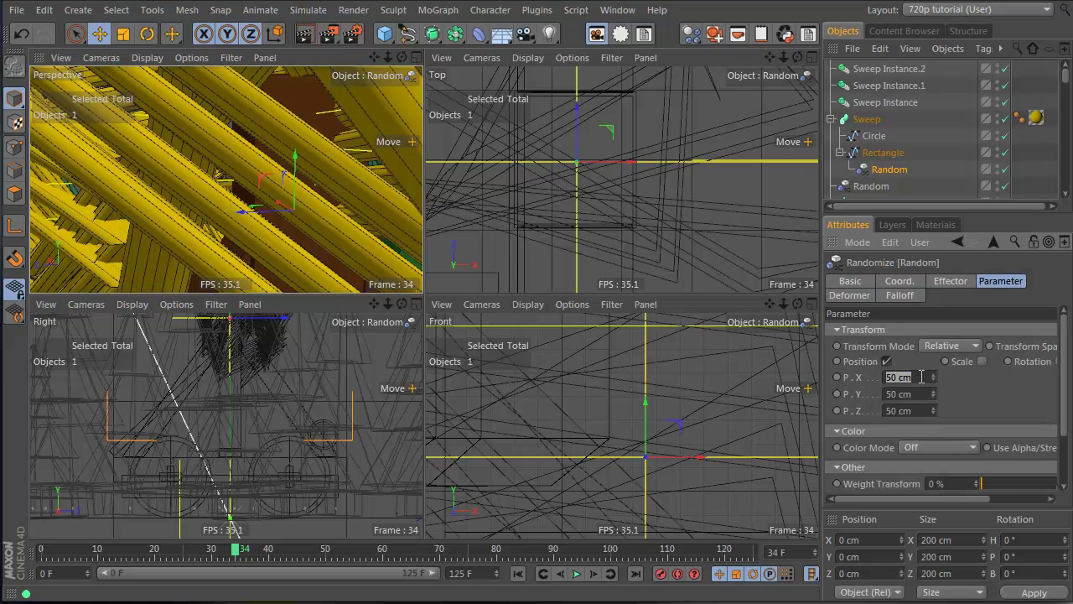
pyautogui.write('1')
pyautogui.press('Tab')
pyautogui.write('1')
pyautogui.press('Tab')
pyautogui.write('1')
pyautogui.press('Return')
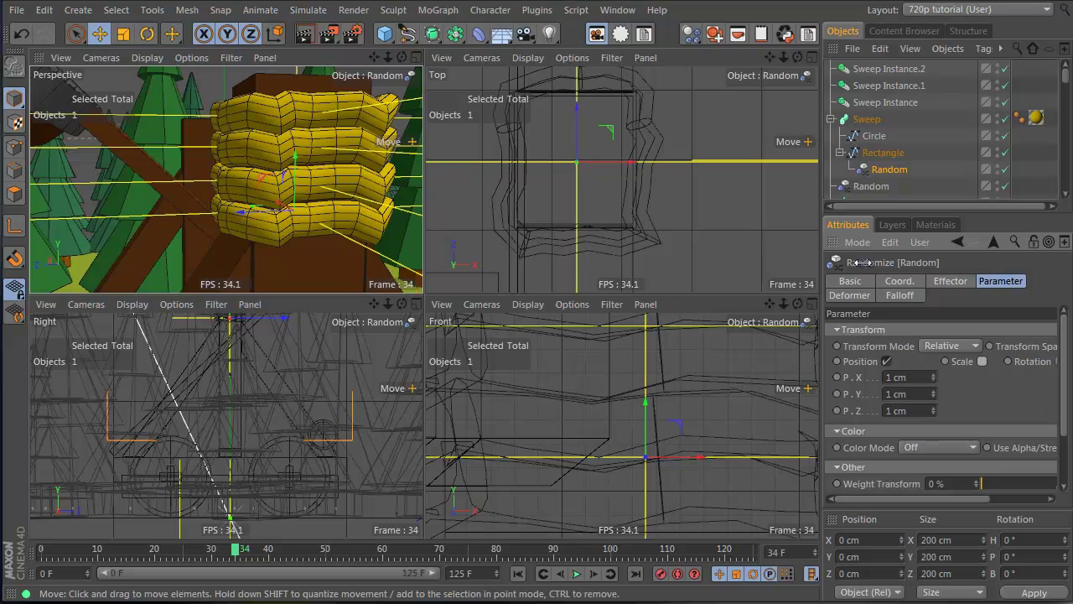
# Reduce the Random effector's position variation to 0.5 cm on X, Y and Z.
pyautogui.click(921, 376)
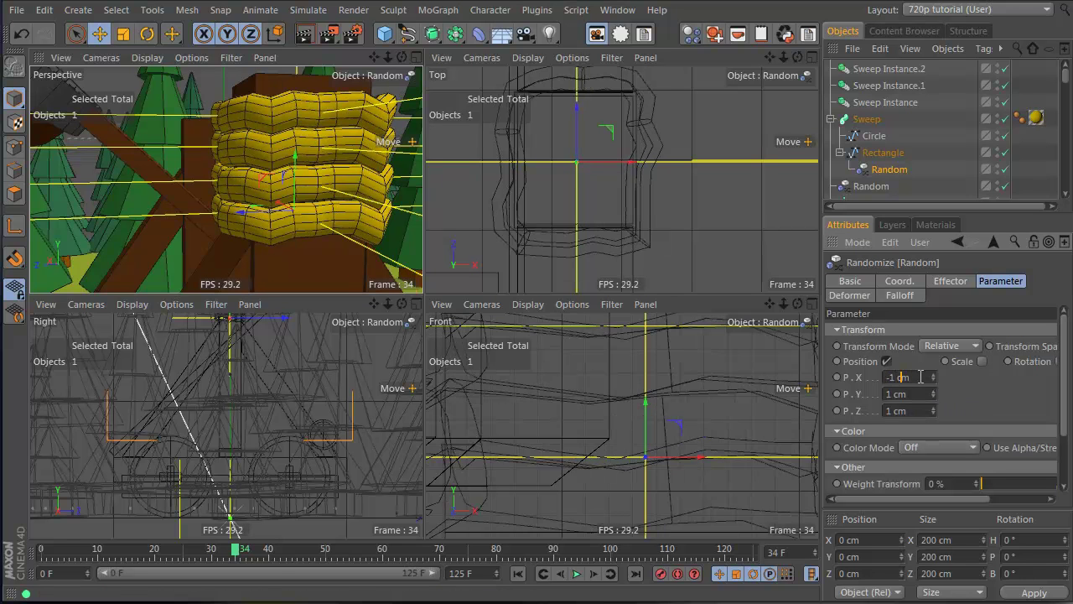
pyautogui.doubleClick(921, 377)
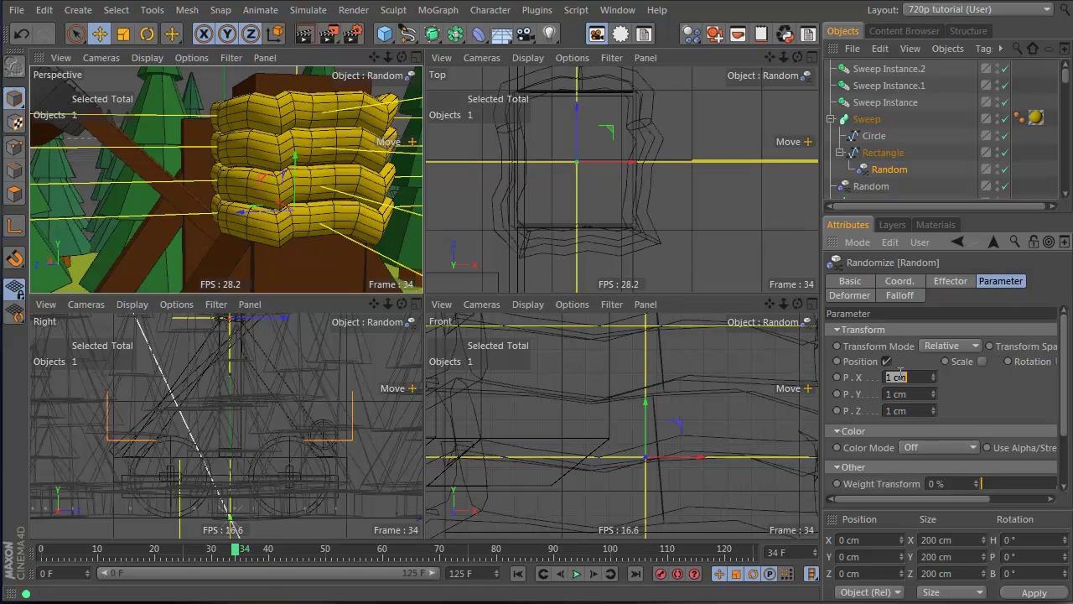
pyautogui.press('Return')
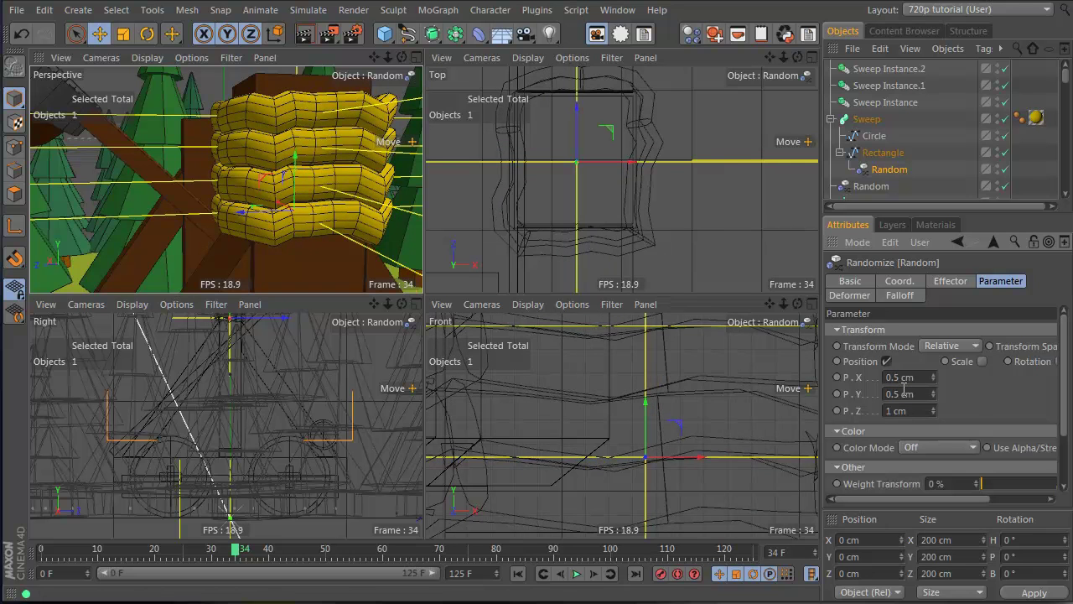
pyautogui.click(928, 411)
pyautogui.write('0.5')
pyautogui.press('Return')
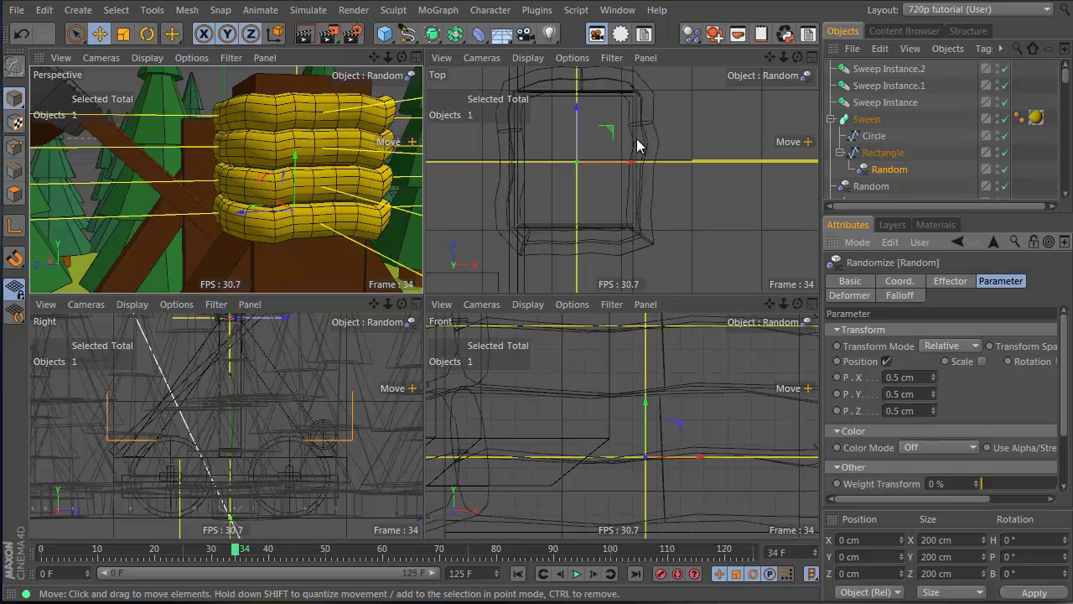
# Set the Random effector's position variation to 0 cm on all three axes.
pyautogui.click(920, 390)
pyautogui.write('0')
pyautogui.click(914, 376)
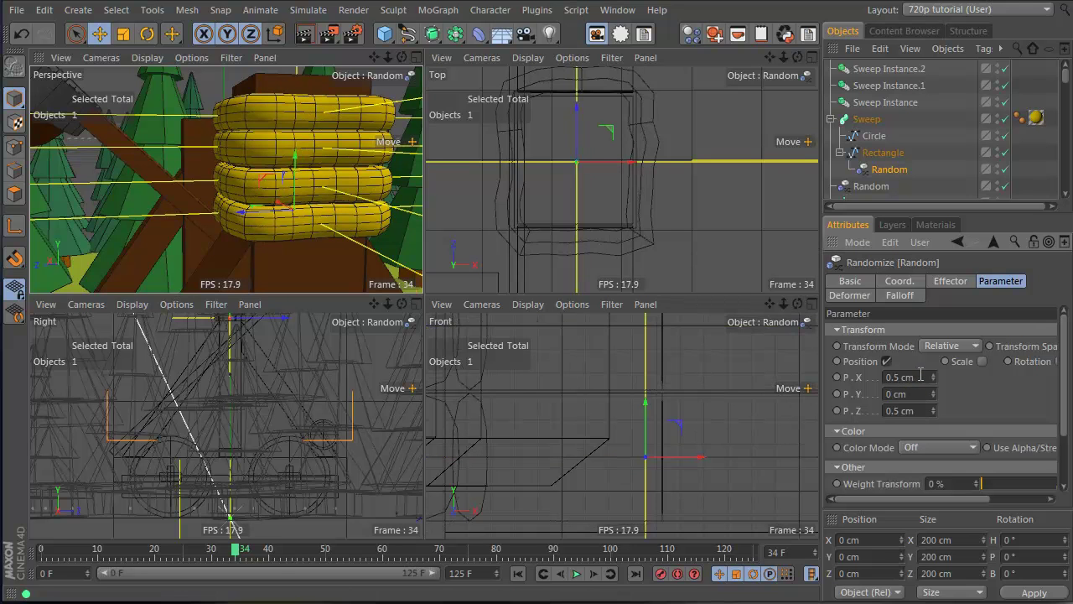
pyautogui.write('0')
pyautogui.click(921, 411)
pyautogui.write('0')
pyautogui.press('Return')
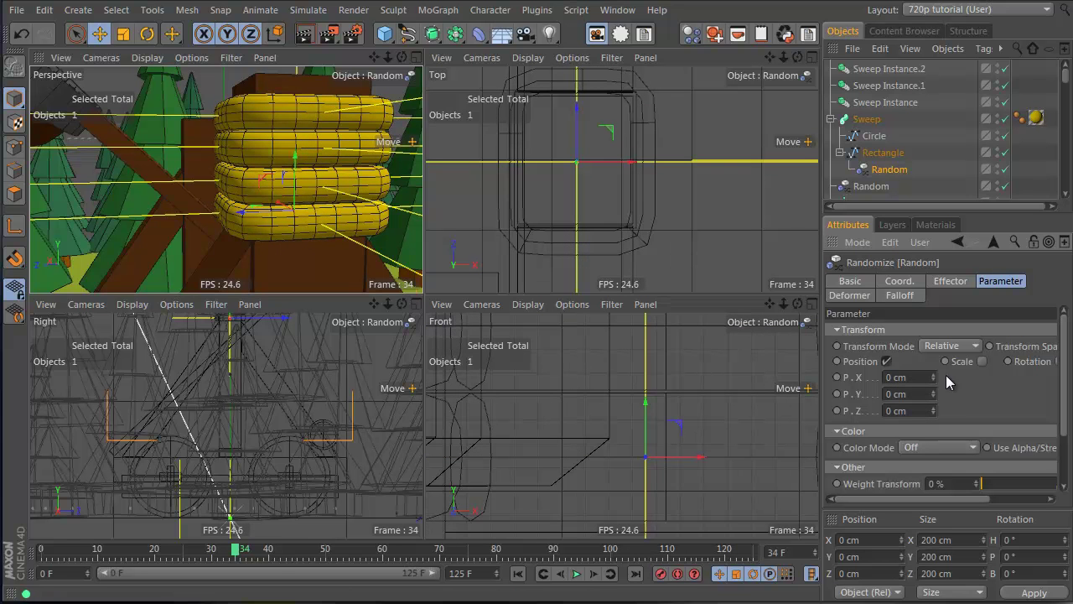
# Give the Random effector a position variation of 1 cm on Y only, keeping X and Z at 0 cm.
pyautogui.moveTo(934, 373); pyautogui.dragTo(935, 404)
pyautogui.hotkey('ctrl', 'z')
pyautogui.hotkey('ctrl', 'z')
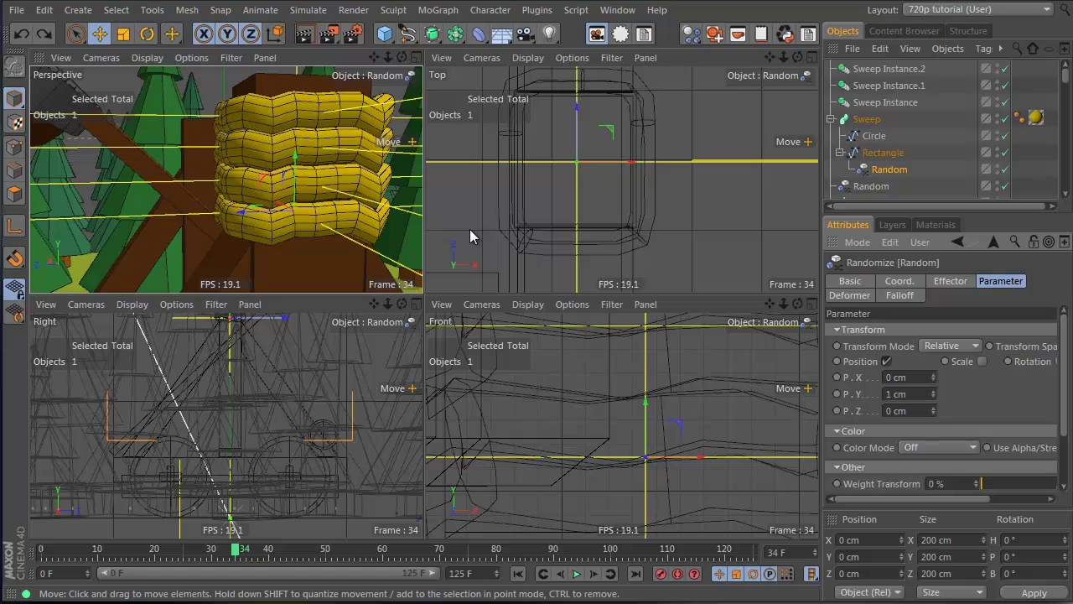
pyautogui.click(940, 279)
pyautogui.click(990, 278)
# Try moving the Rectangle spline along the post to test how the random deformation reacts.
pyautogui.click(869, 159)
pyautogui.press('e')
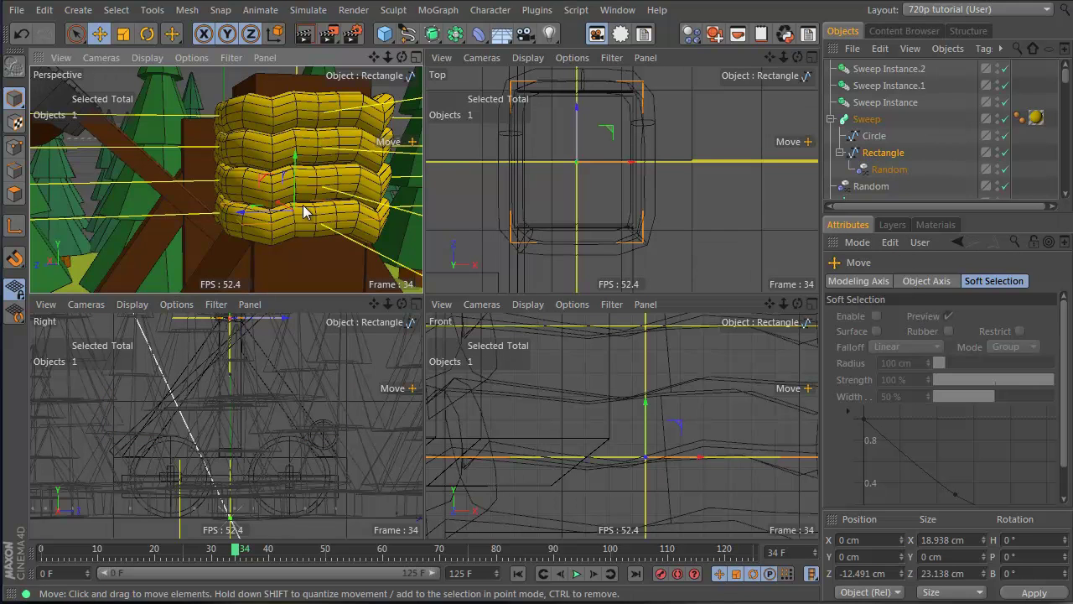
pyautogui.moveTo(302, 204); pyautogui.dragTo(248, 211)
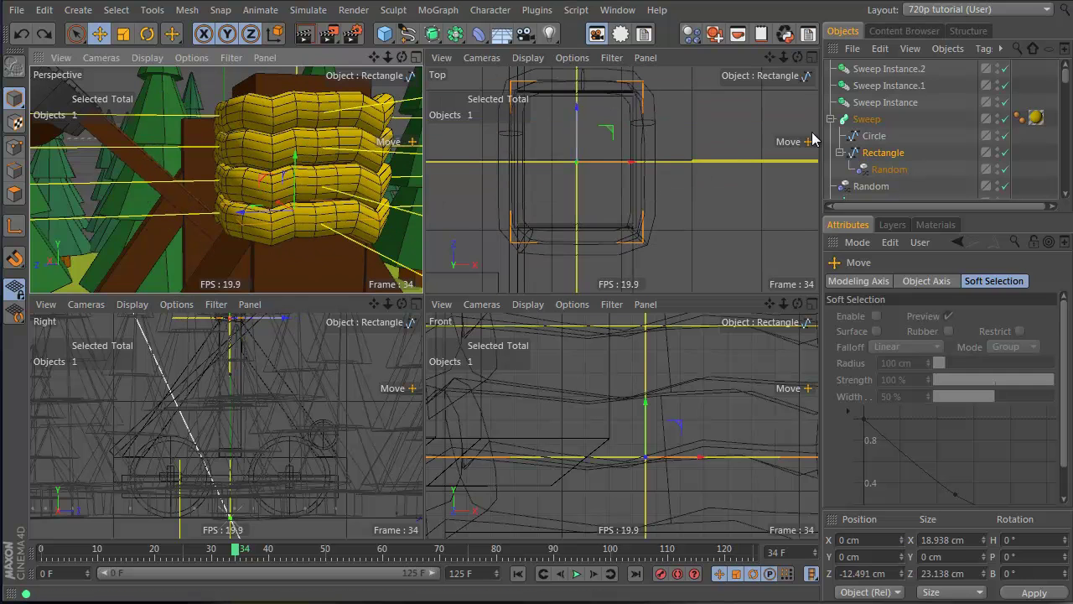
# Set the Rectangle spline's Random effector to the Noise random mode.
pyautogui.click(888, 170)
pyautogui.click(961, 280)
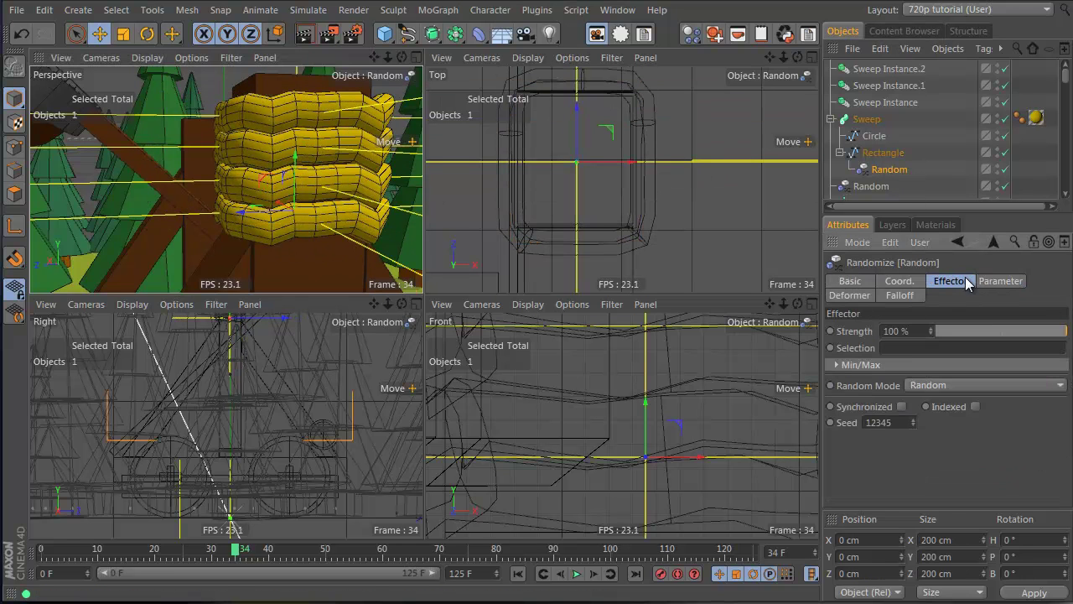
pyautogui.click(927, 387)
pyautogui.click(929, 433)
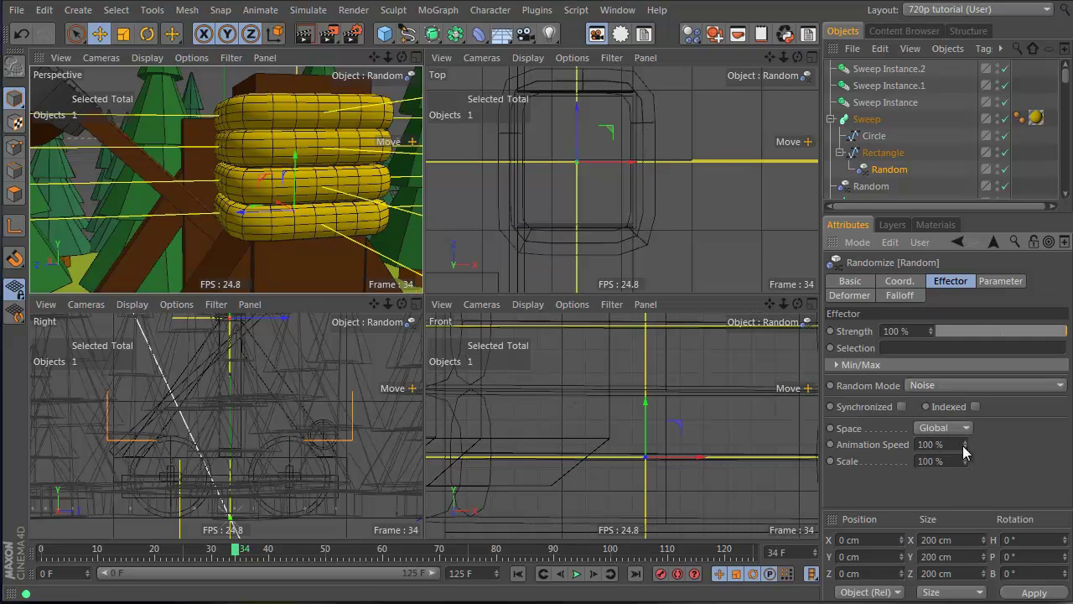
# Reduce the Random effector's noise Scale to 1 %.
pyautogui.click(994, 281)
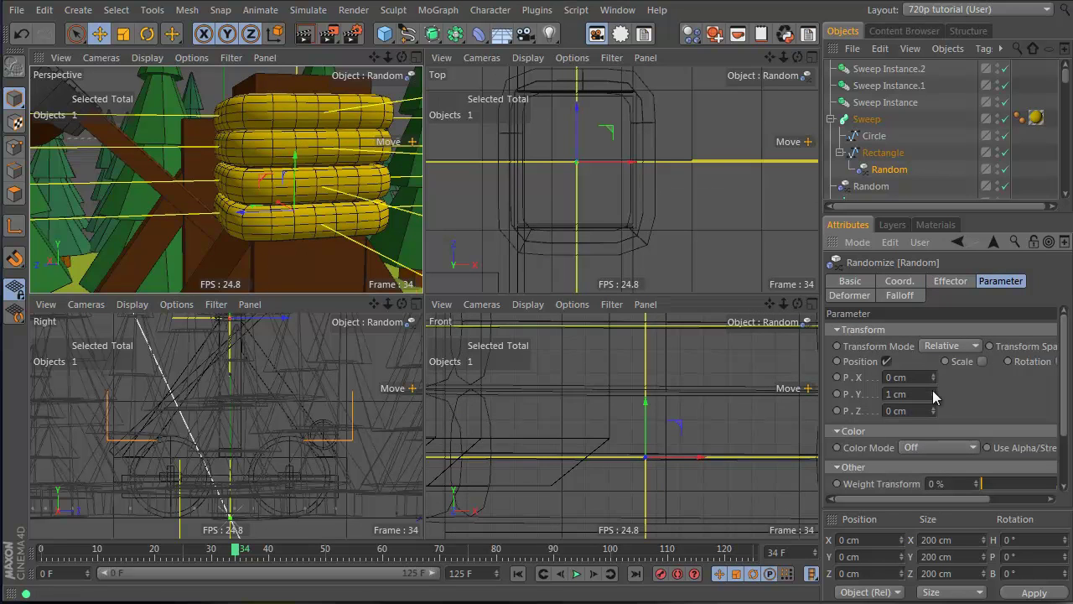
pyautogui.click(944, 282)
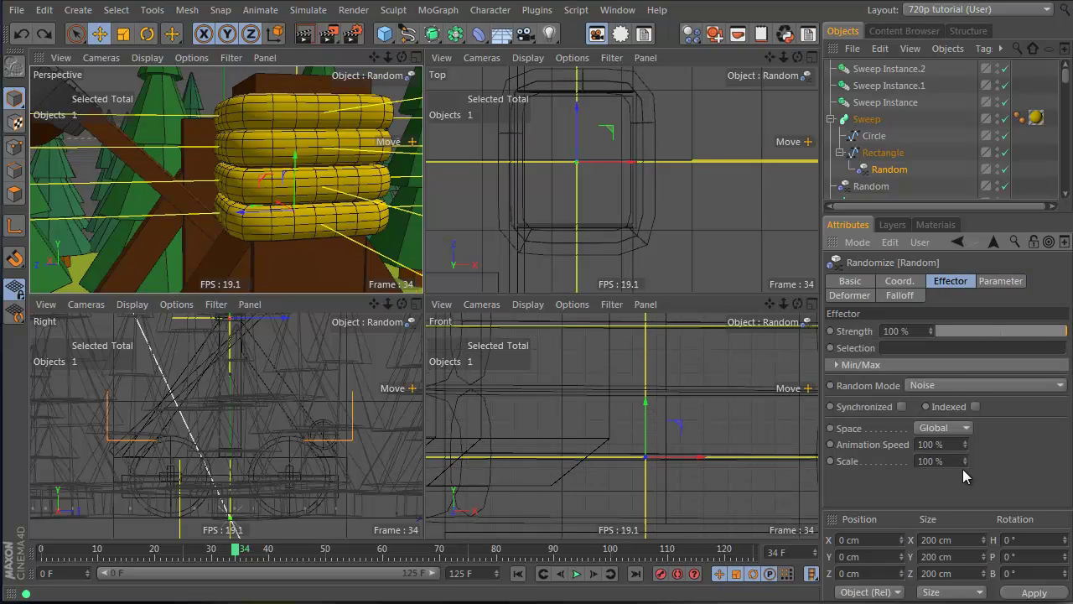
pyautogui.moveTo(963, 469); pyautogui.dragTo(965, 465)
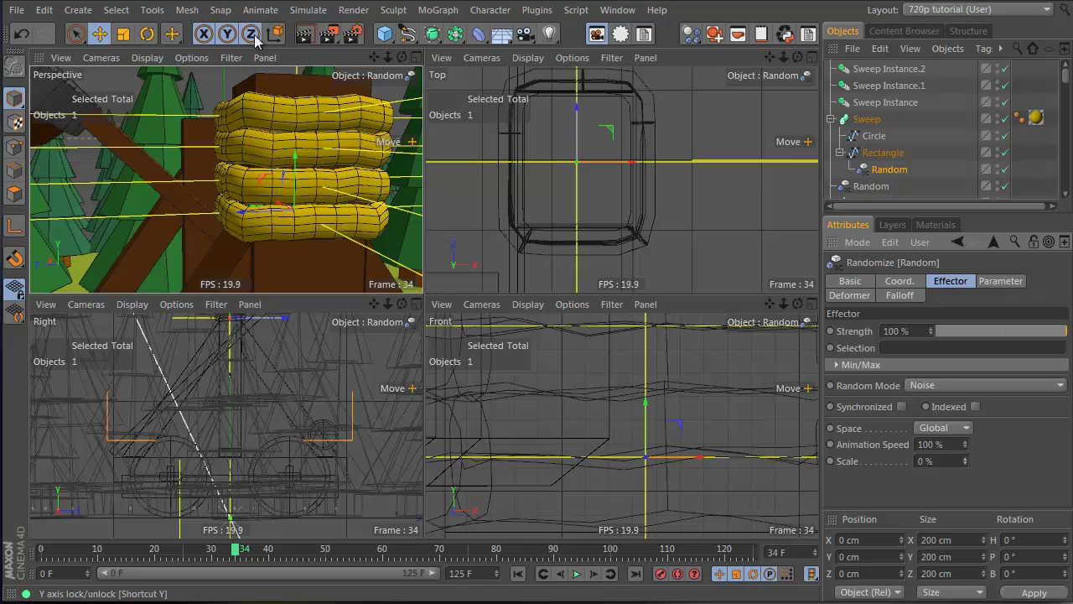
pyautogui.scroll(1, 946, 467)
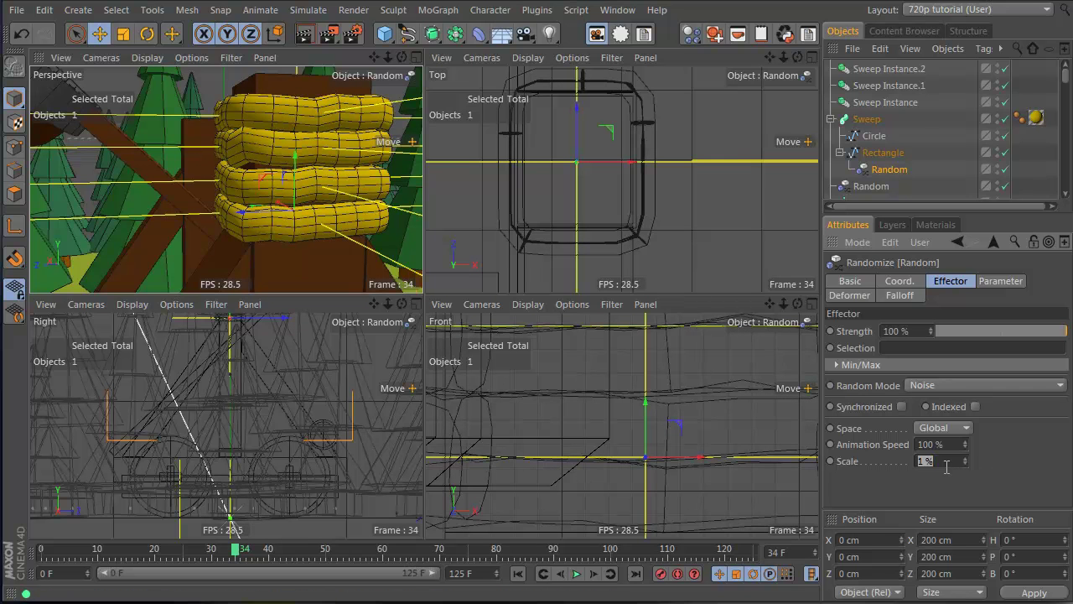
# Try moving the Sweep object sideways to test the noise, and undo the move.
pyautogui.click(867, 119)
pyautogui.moveTo(180, 215); pyautogui.dragTo(84, 230)
pyautogui.hotkey('ctrl', 'z')
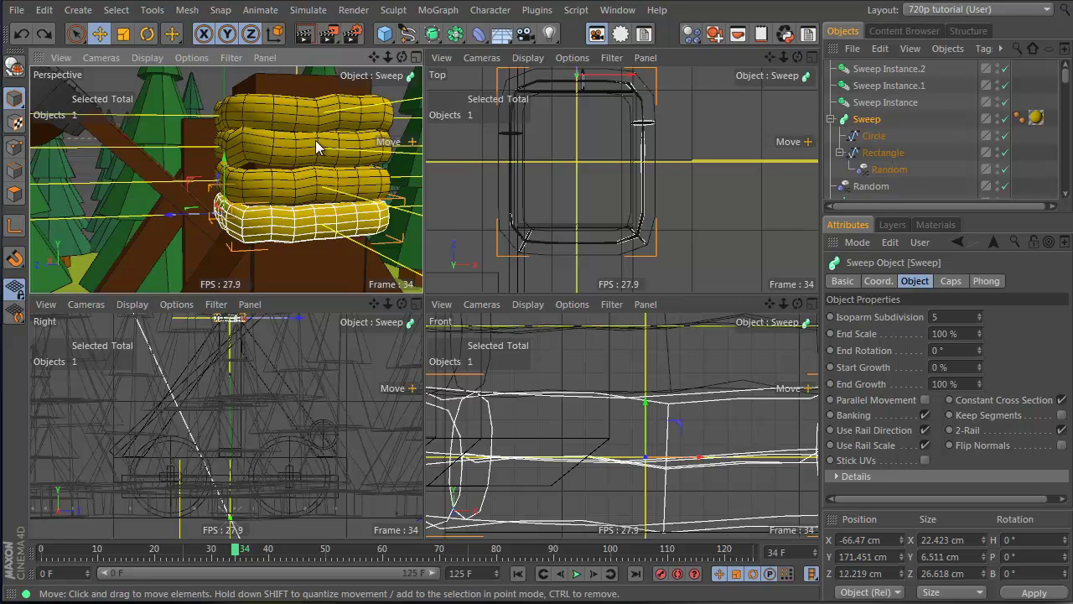
# Try 13 uniform intermediate points on the Rectangle spline, and settle on a number just above 2.
pyautogui.click(894, 157)
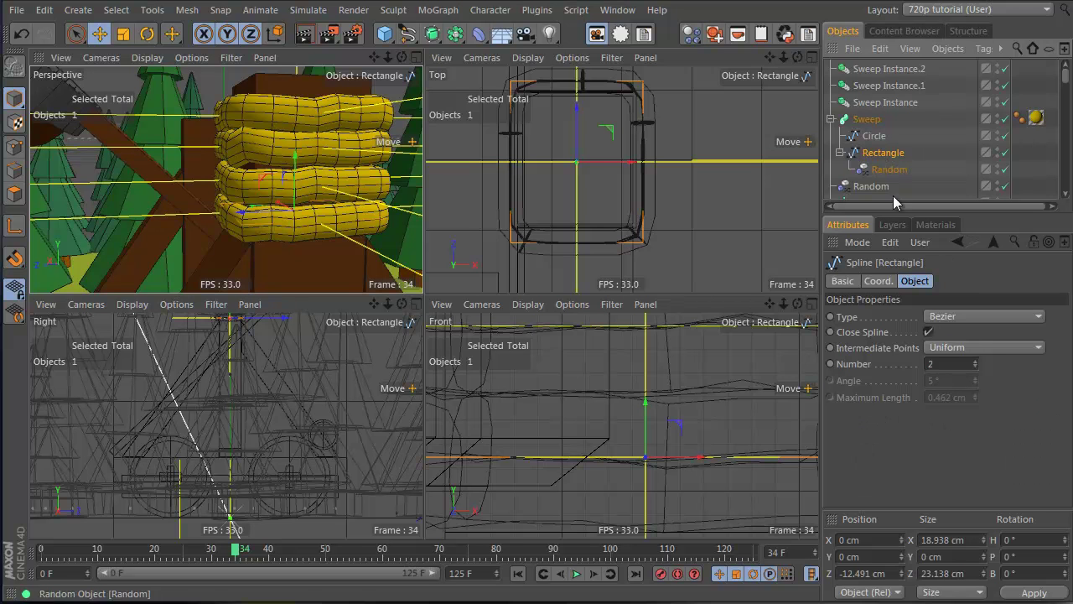
pyautogui.click(968, 367)
pyautogui.scroll(9, 968, 368)
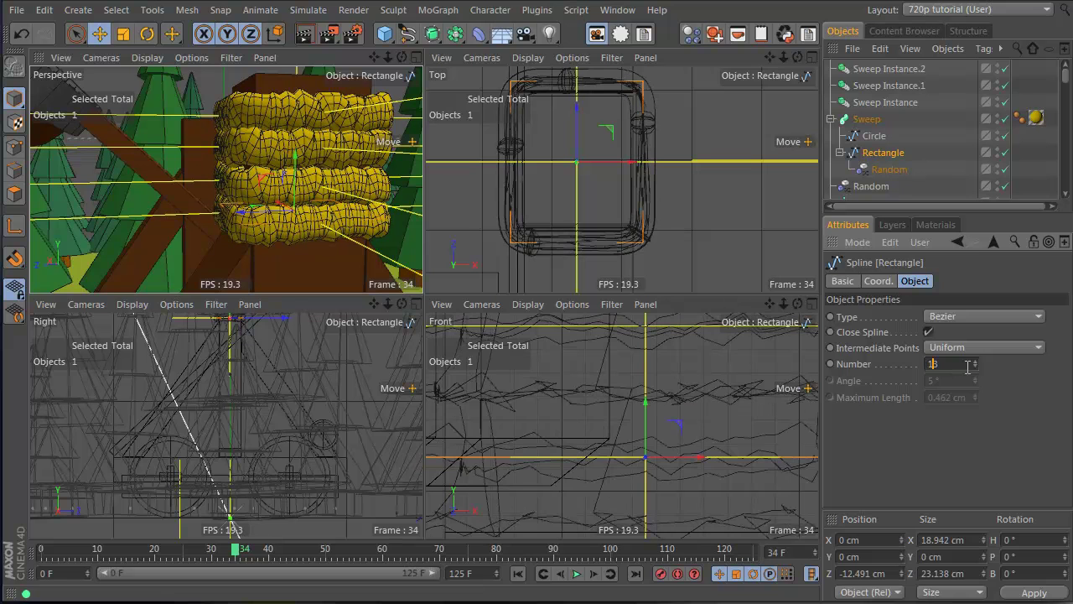
pyautogui.scroll(-11, 968, 367)
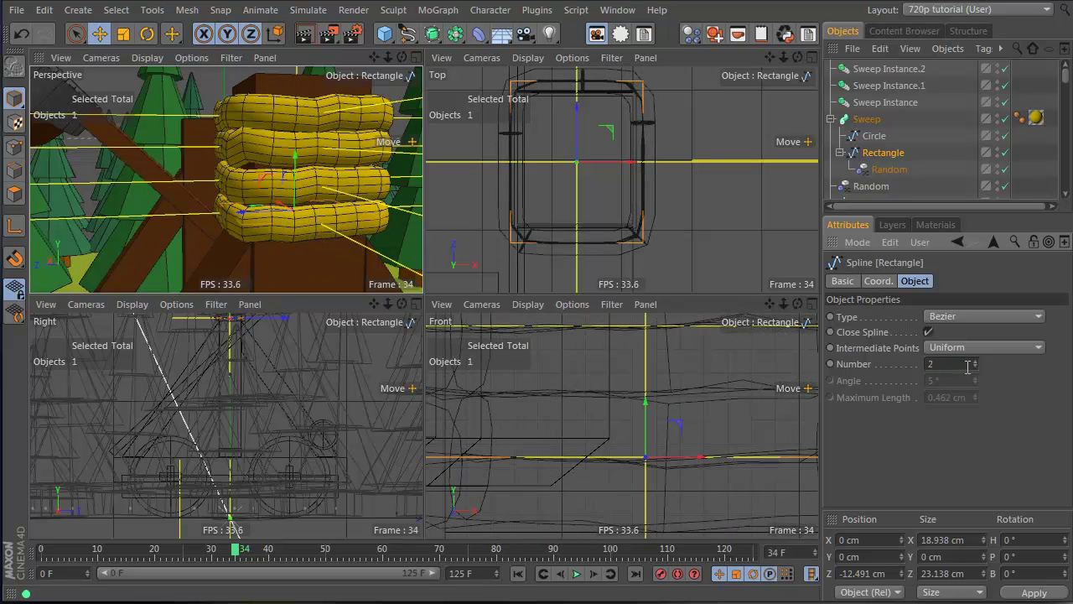
pyautogui.scroll(1, 968, 367)
# Group the Sweep and its three instances in a Null and place the group inside a Subdivision Surface.
pyautogui.moveTo(899, 125); pyautogui.dragTo(859, 65)
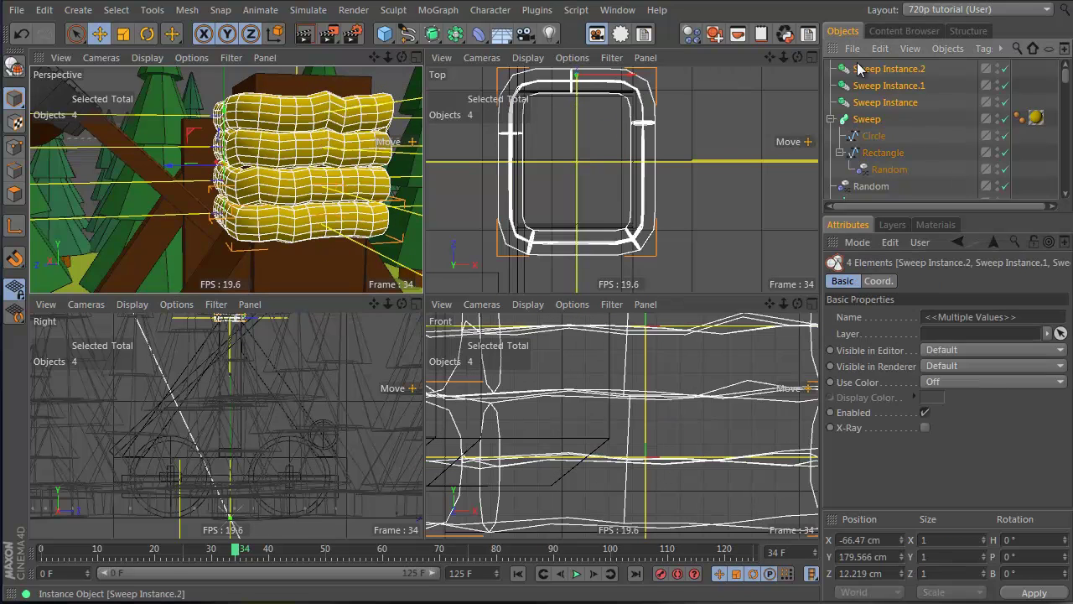
pyautogui.hotkey('alt', 'g')
pyautogui.keyDown('alt'); pyautogui.click(433, 33); pyautogui.keyUp('alt')
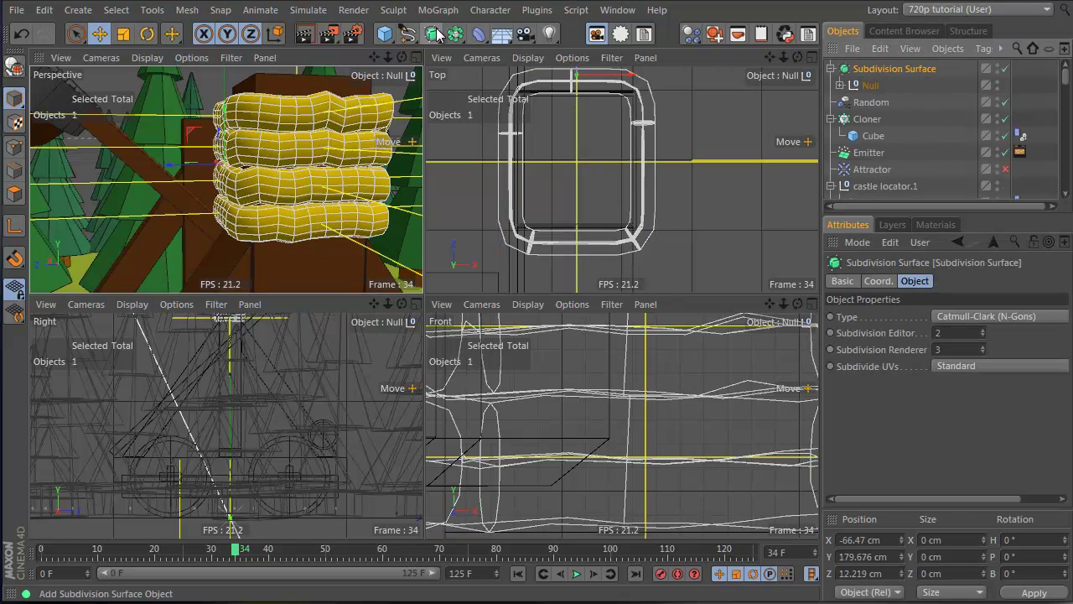
pyautogui.click(925, 94)
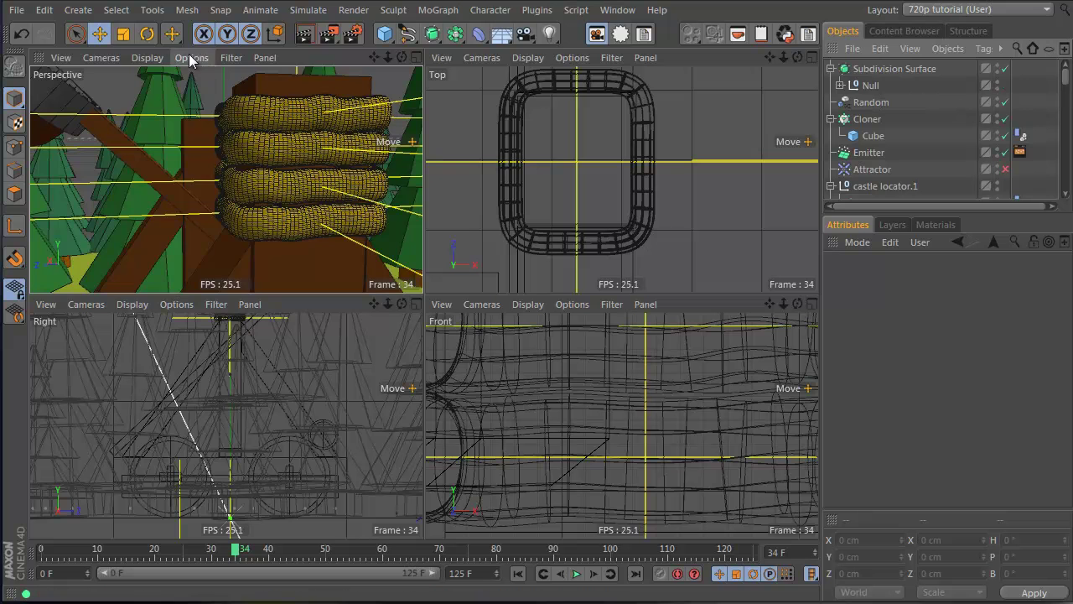
# Shade the perspective view without wireframe lines, and expand and select the Null inside the Subdivision Surface.
pyautogui.click(144, 57)
pyautogui.click(154, 83)
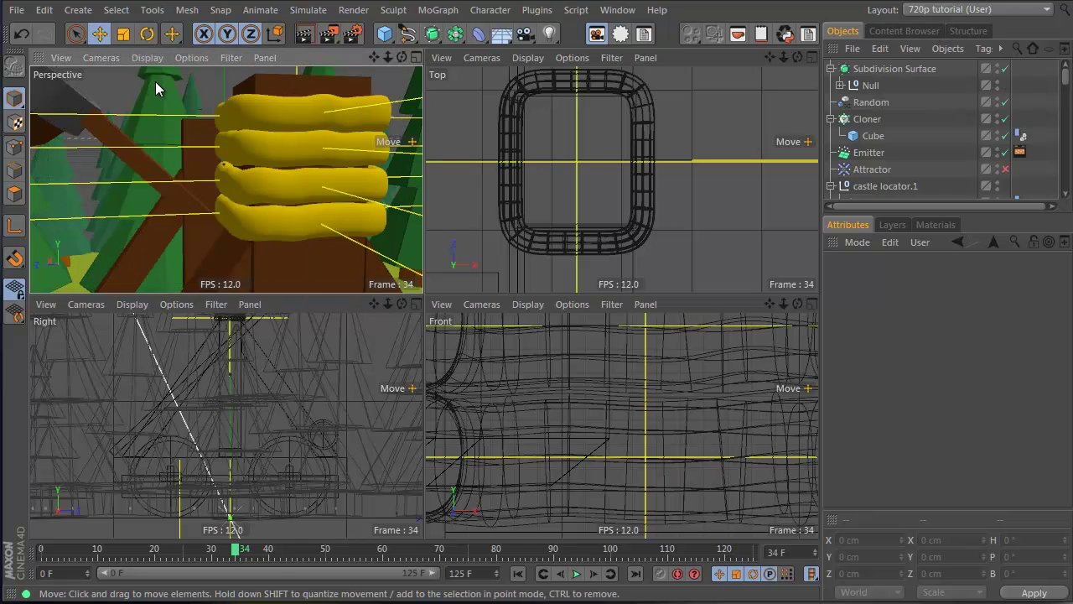
pyautogui.click(840, 85)
pyautogui.click(870, 85)
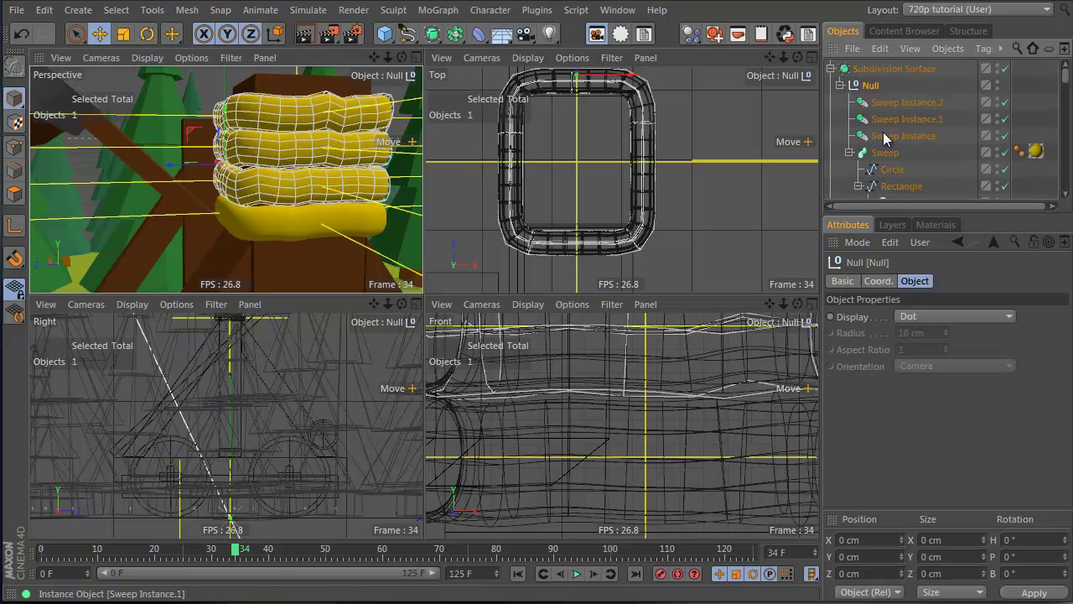
# Set the noise scale of the Random effector under the Sweep's Rectangle to 5 %.
pyautogui.click(894, 190)
pyautogui.scroll(-3, 890, 186)
pyautogui.click(895, 104)
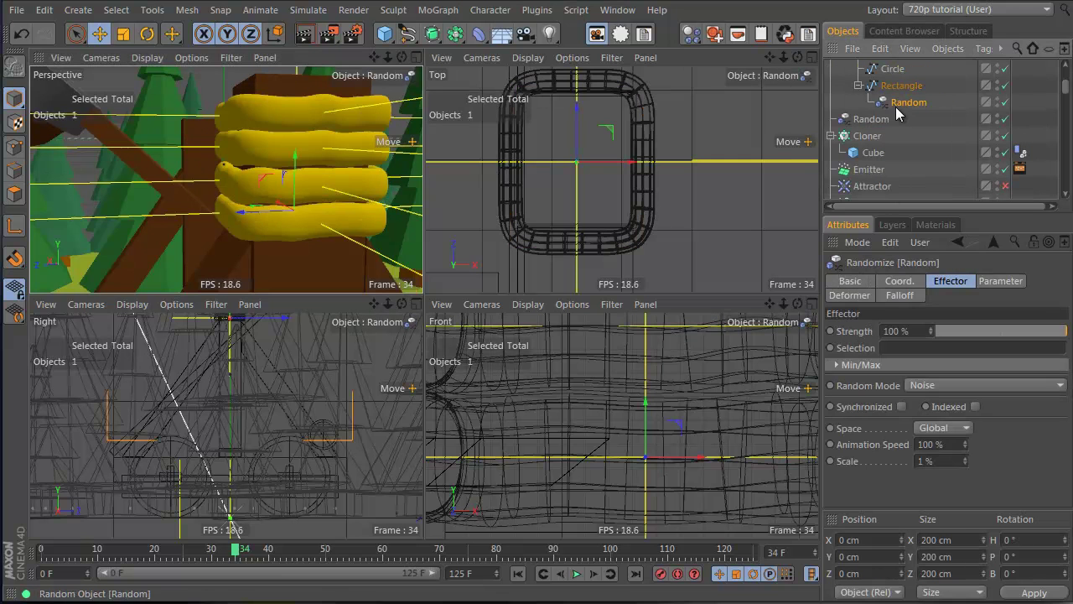
pyautogui.doubleClick(951, 461)
pyautogui.scroll(4, 951, 461)
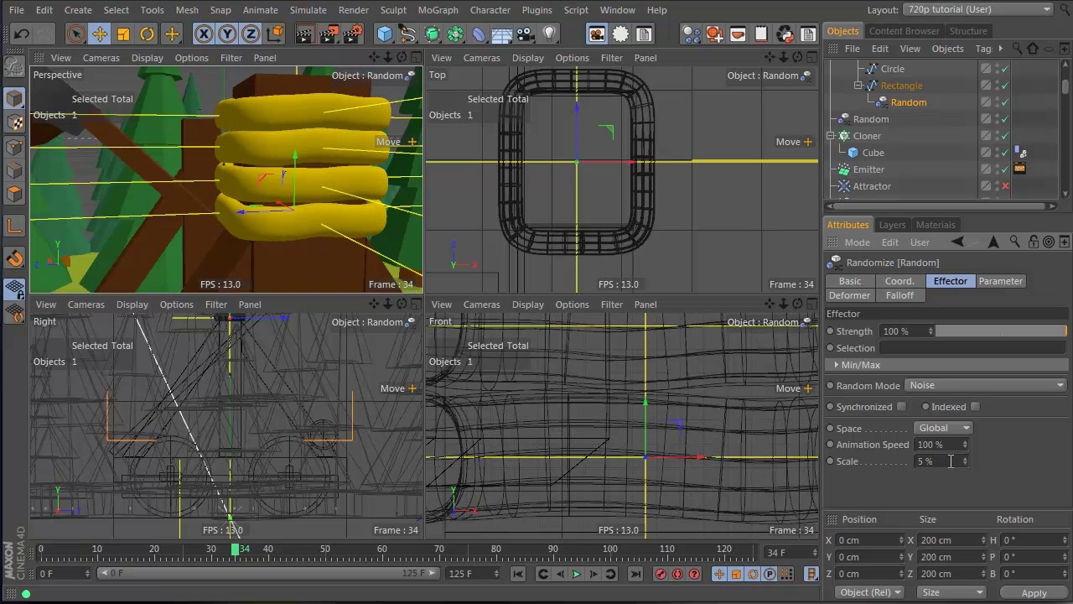
# Try to bake the Sweep's deformed Rectangle with Current State to Object and delete the original Rectangle with its Random effector.
pyautogui.scroll(3, 914, 123)
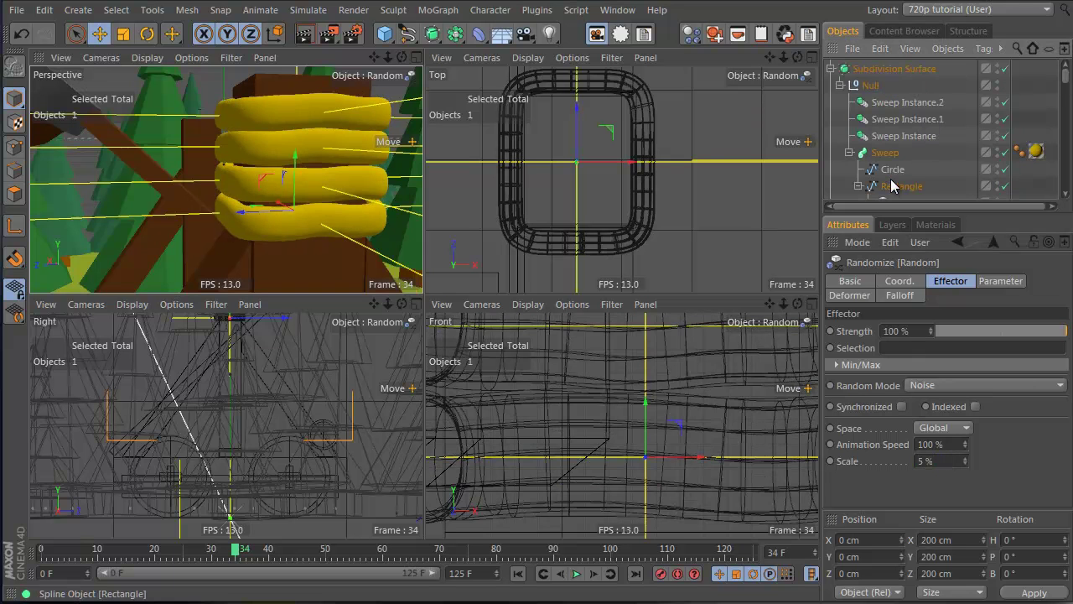
pyautogui.scroll(-3, 892, 176)
pyautogui.rightClick(886, 86)
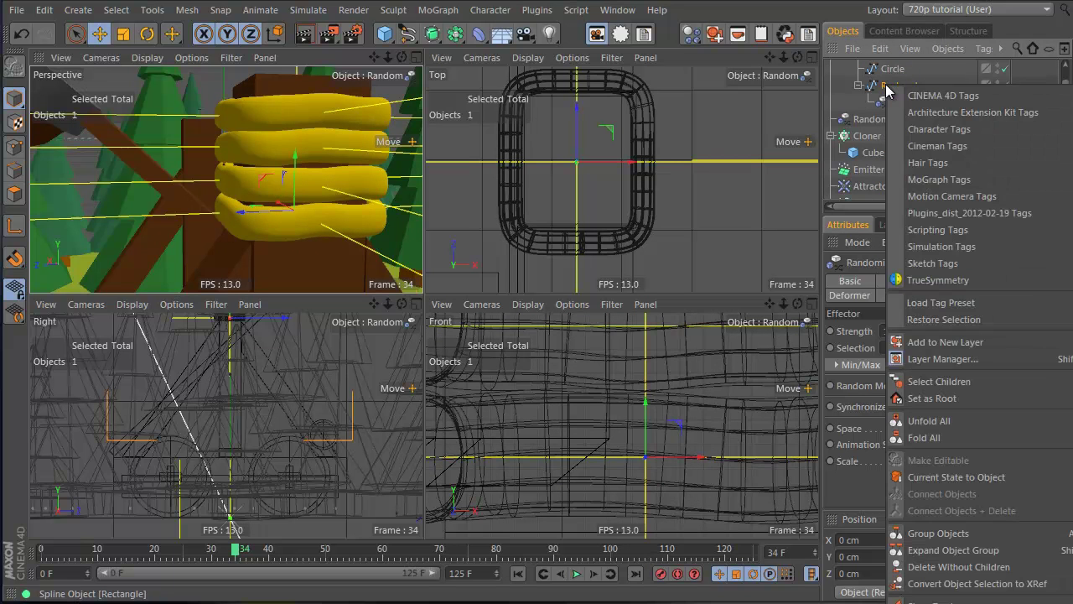
pyautogui.click(986, 475)
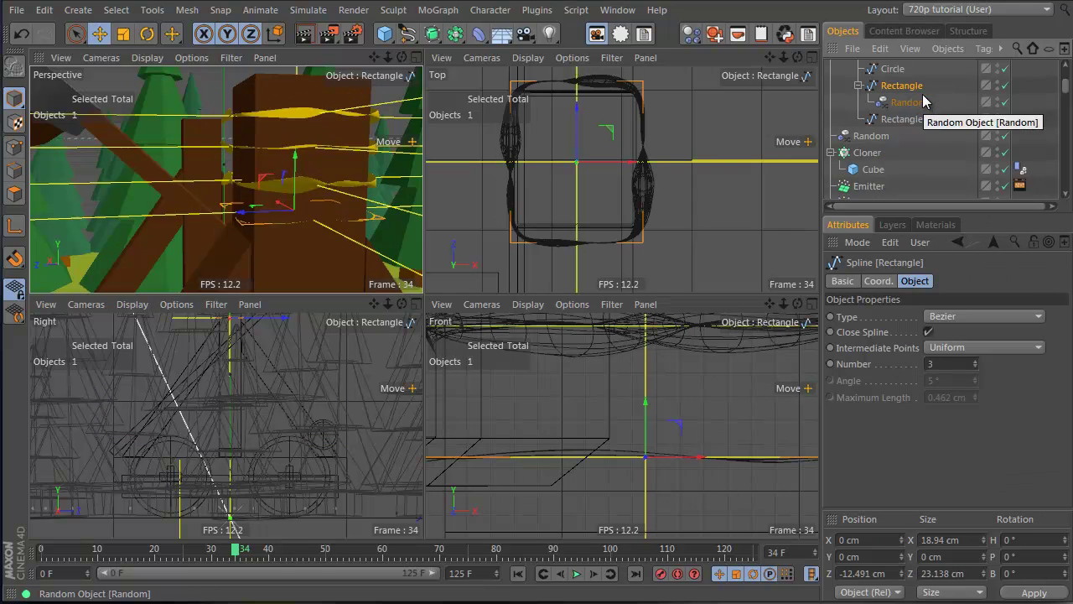
pyautogui.scroll(3, 930, 147)
pyautogui.scroll(-3, 930, 149)
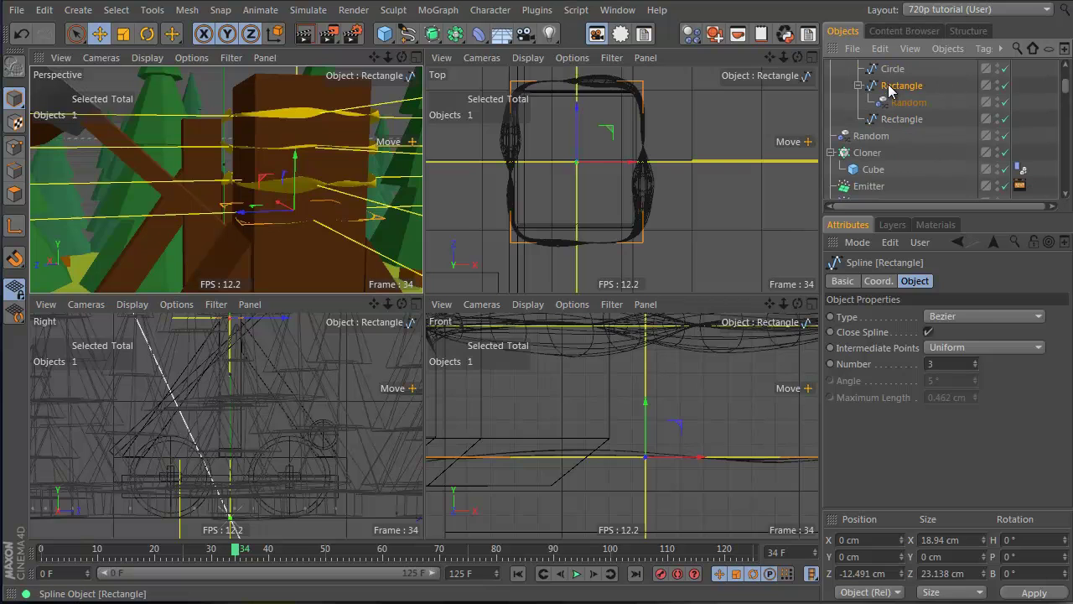
pyautogui.press('Delete')
pyautogui.scroll(3, 907, 106)
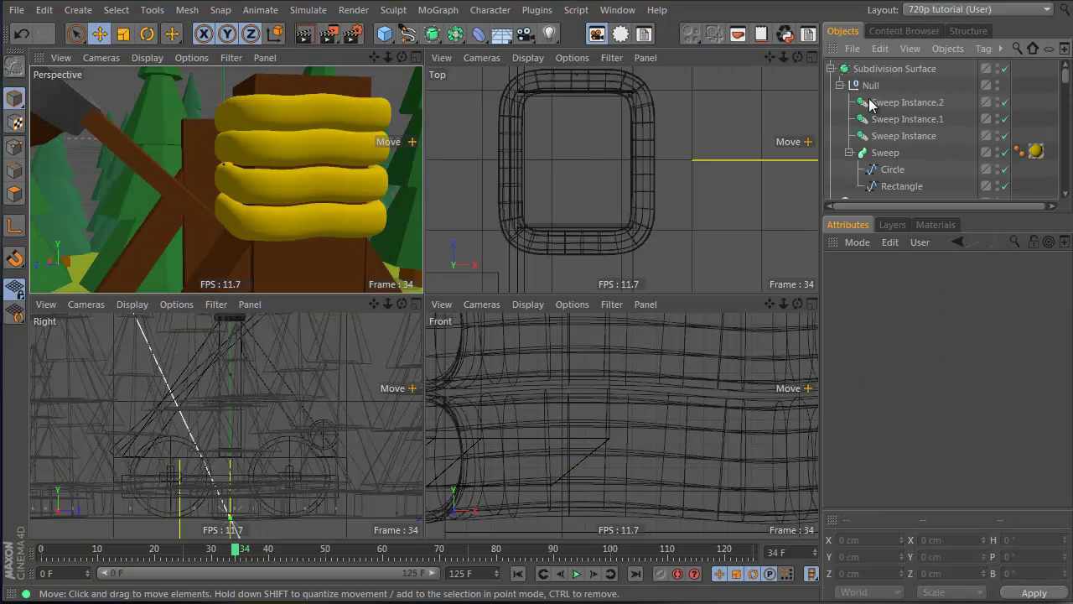
# Try moving the Null that holds the rope loops, and undo the move.
pyautogui.click(870, 84)
pyautogui.moveTo(172, 167); pyautogui.dragTo(146, 179)
pyautogui.hotkey('ctrl', 'z')
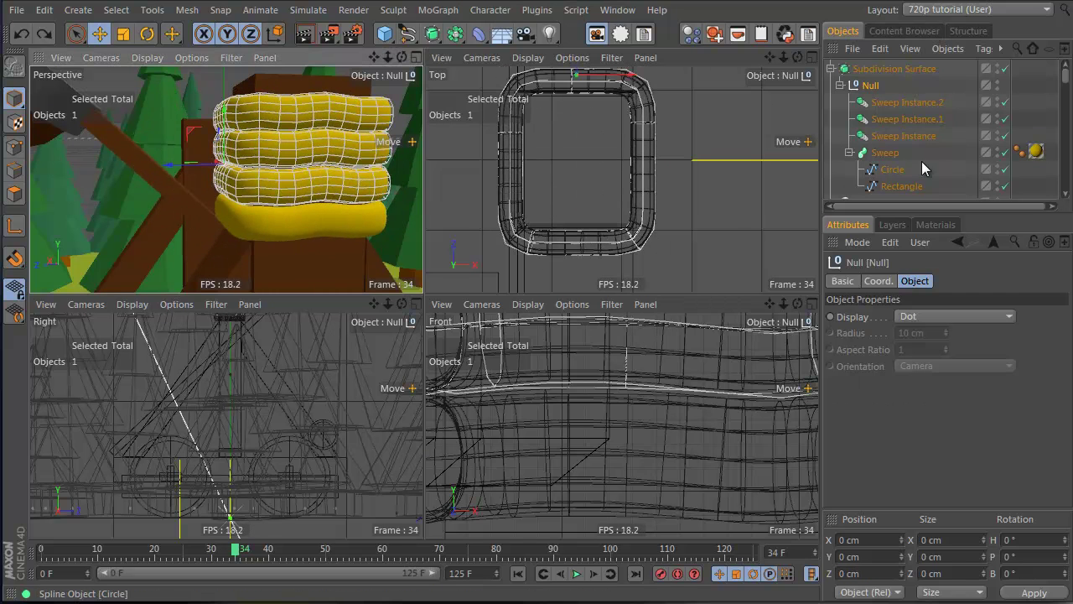
# Examine the loops by selecting the Sweep, each of its three instances and the parent Null in turn.
pyautogui.click(881, 153)
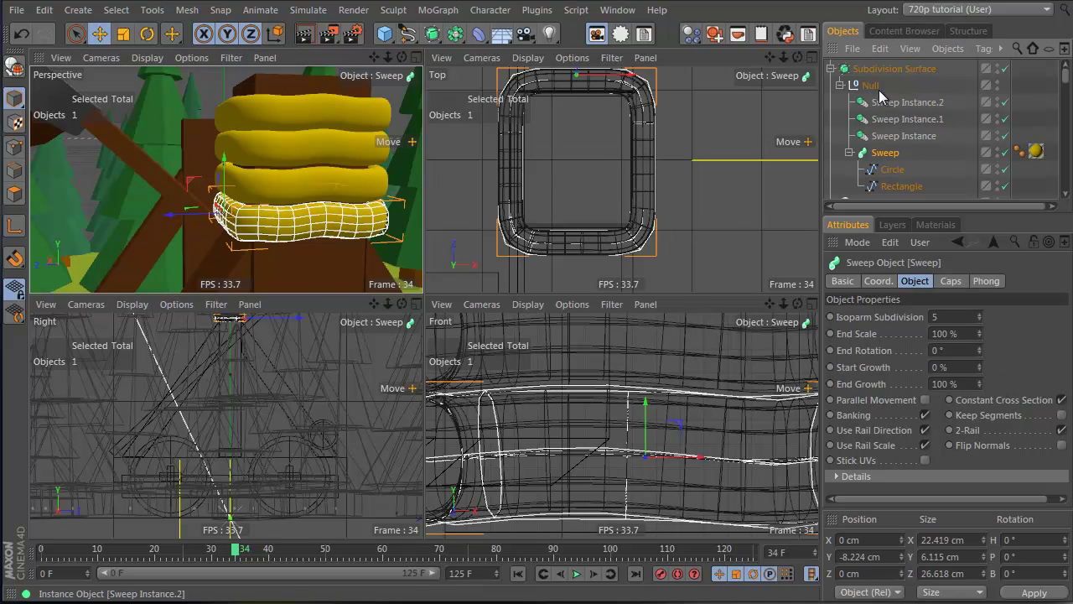
pyautogui.click(872, 86)
pyautogui.click(883, 152)
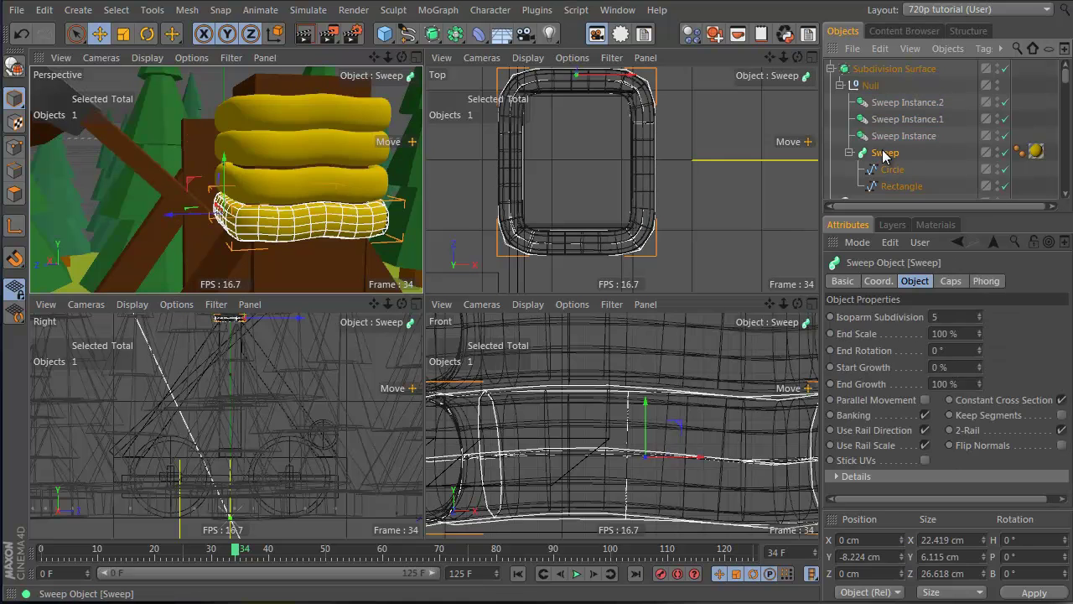
pyautogui.click(904, 136)
pyautogui.click(903, 119)
pyautogui.click(901, 103)
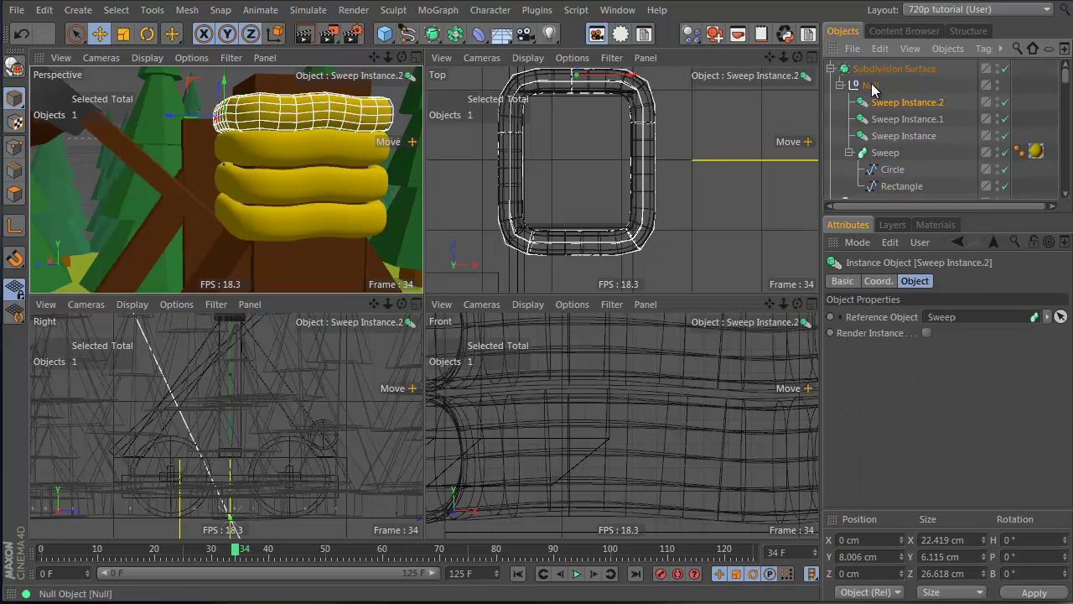
pyautogui.click(870, 86)
pyautogui.click(880, 68)
pyautogui.click(871, 86)
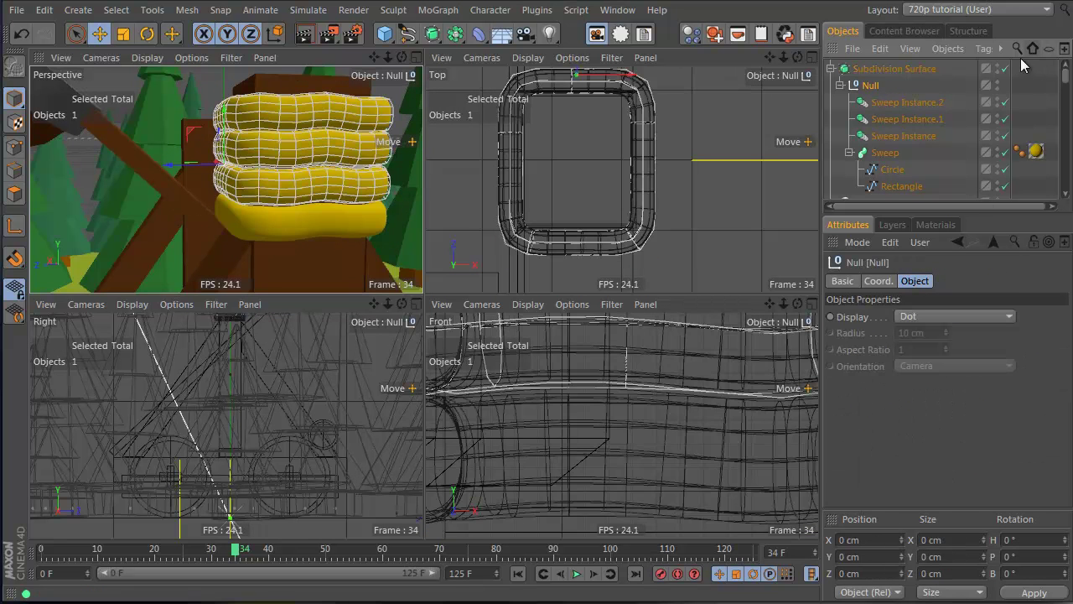
# Compare the rope loops with the Subdivision Surface disabled and enabled again, checking the Sweep and the Null.
pyautogui.click(1006, 68)
pyautogui.click(883, 151)
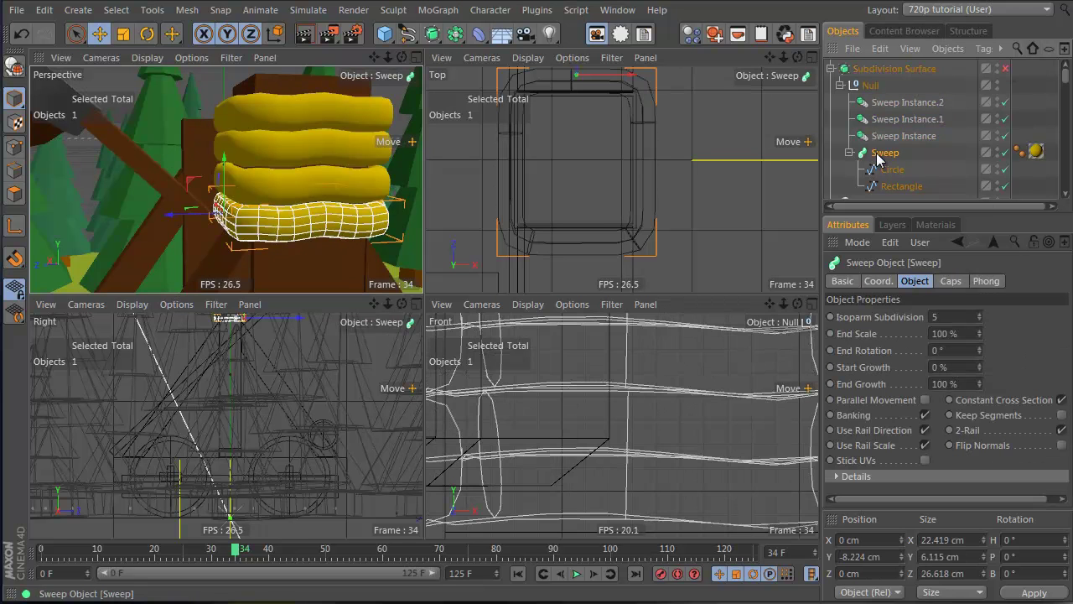
pyautogui.click(1005, 68)
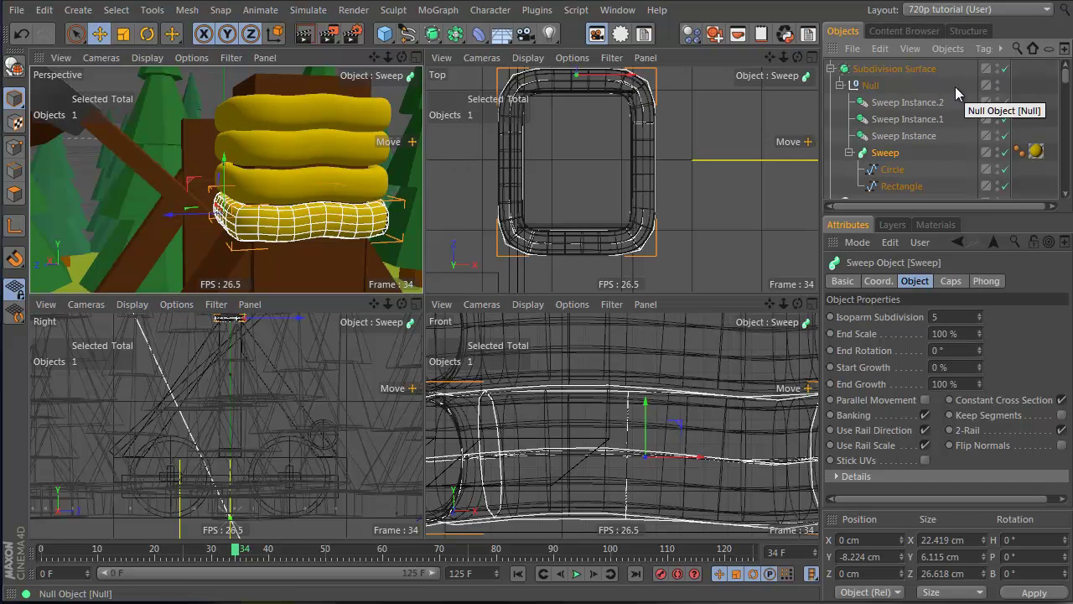
pyautogui.click(889, 72)
pyautogui.click(872, 86)
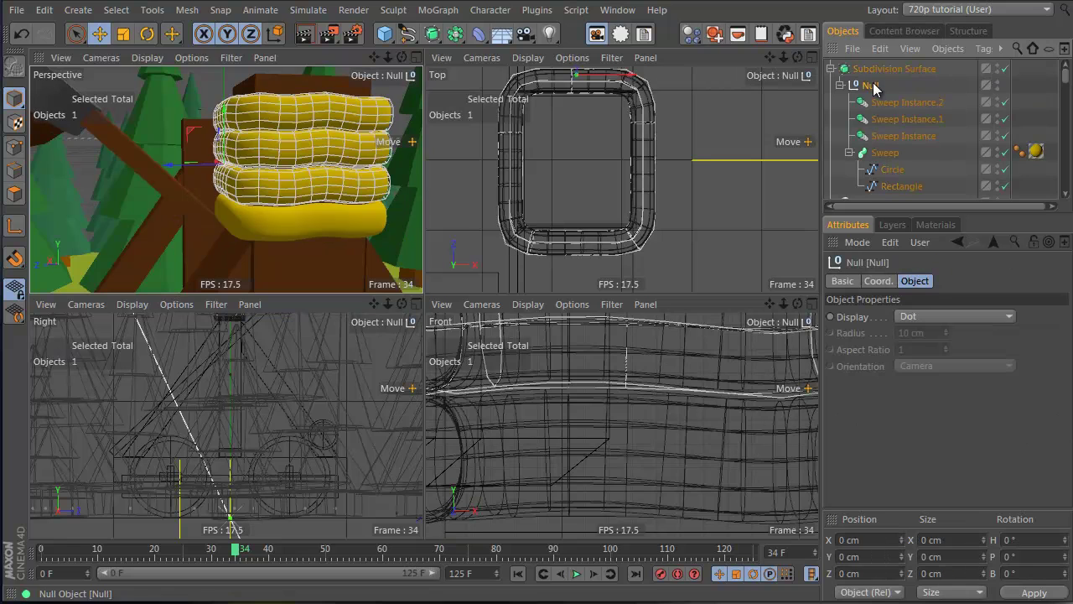
pyautogui.moveTo(280, 182)
pyautogui.keyDown('alt'); pyautogui.mouseDown()
pyautogui.moveTo(356, 199)
pyautogui.moveTo(646, 324)
pyautogui.moveTo(625, 329)
pyautogui.moveTo(634, 321)
pyautogui.moveTo(286, 200)
pyautogui.moveTo(289, 168)
pyautogui.mouseUp(); pyautogui.keyUp('alt')
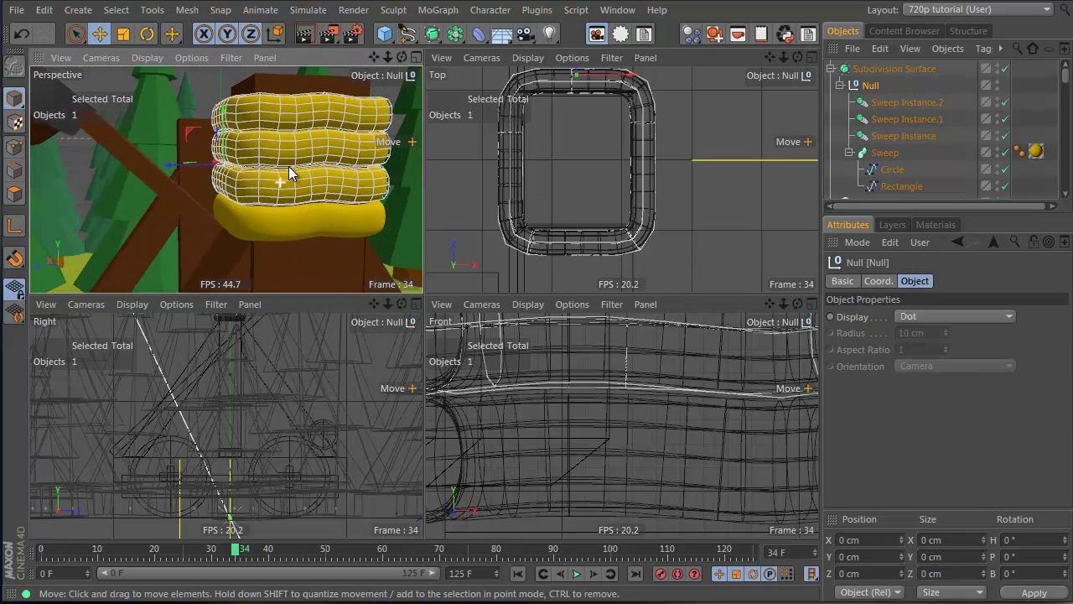
pyautogui.click(948, 154)
pyautogui.click(882, 153)
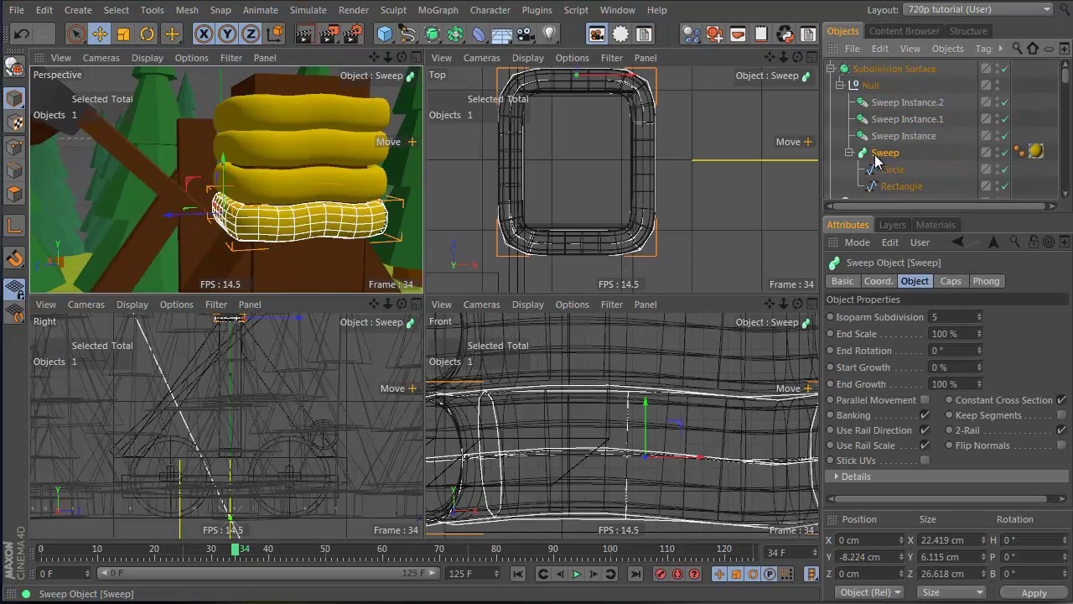
pyautogui.click(940, 163)
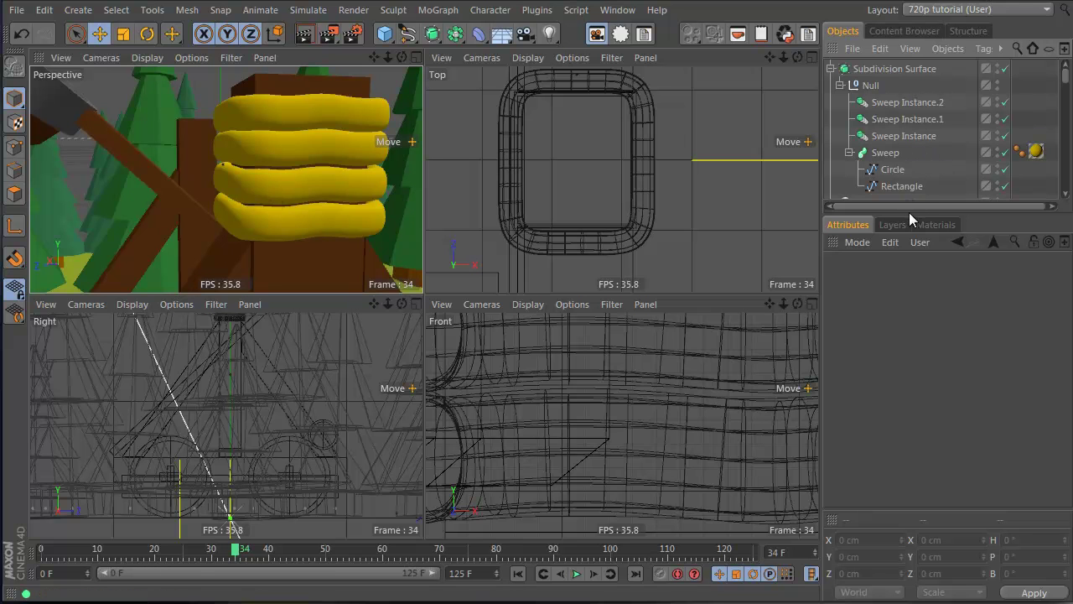
# Undo the changes back to before the original Rectangle and its Random effector were deleted.
pyautogui.hotkey('ctrl', 'z')
pyautogui.hotkey('ctrl', 'z')
pyautogui.hotkey('ctrl', 'z')
pyautogui.hotkey('ctrl', 'z')
pyautogui.hotkey('ctrl', 'z')
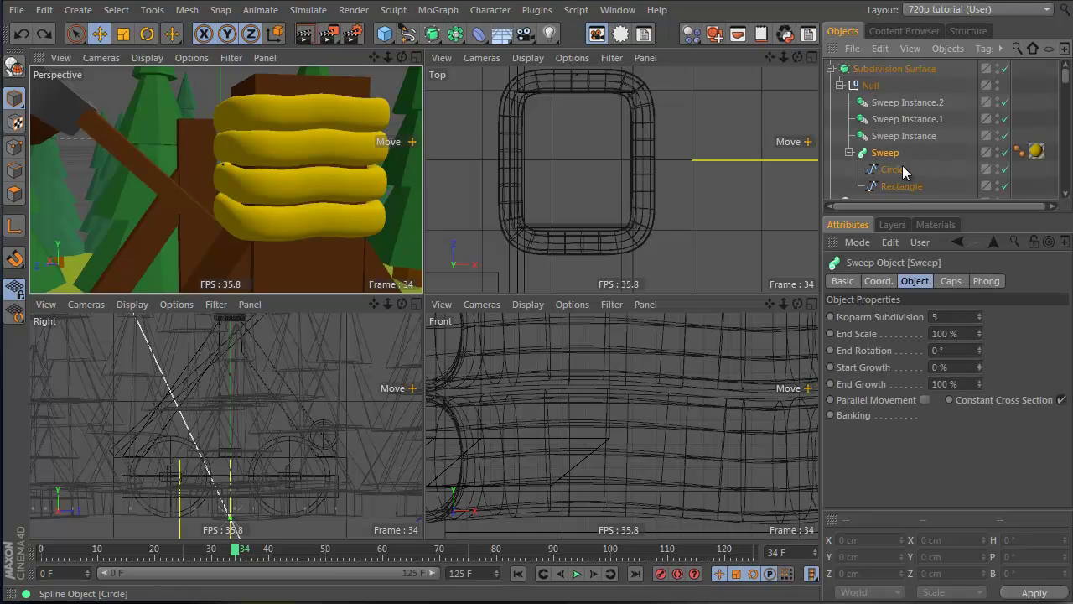
pyautogui.hotkey('ctrl', 'y')
pyautogui.hotkey('ctrl', 'y')
pyautogui.hotkey('ctrl', 'y')
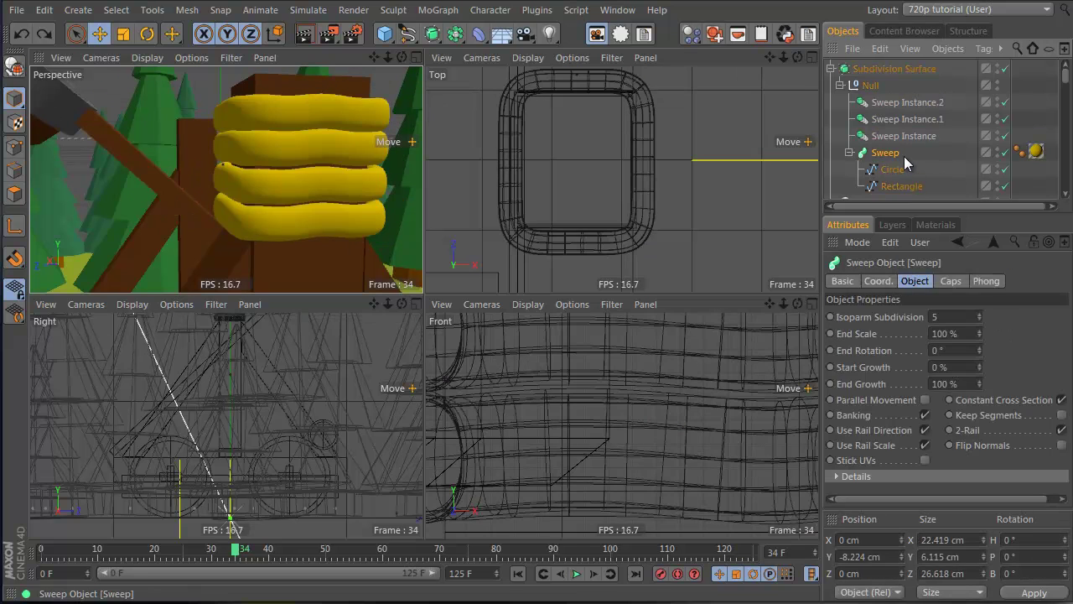
pyautogui.hotkey('ctrl', 'z')
pyautogui.hotkey('ctrl', 'z')
pyautogui.hotkey('ctrl', 'z')
pyautogui.hotkey('ctrl', 'z')
pyautogui.hotkey('ctrl', 'z')
pyautogui.hotkey('ctrl', 'z')
pyautogui.hotkey('ctrl', 'z')
pyautogui.hotkey('ctrl', 'z')
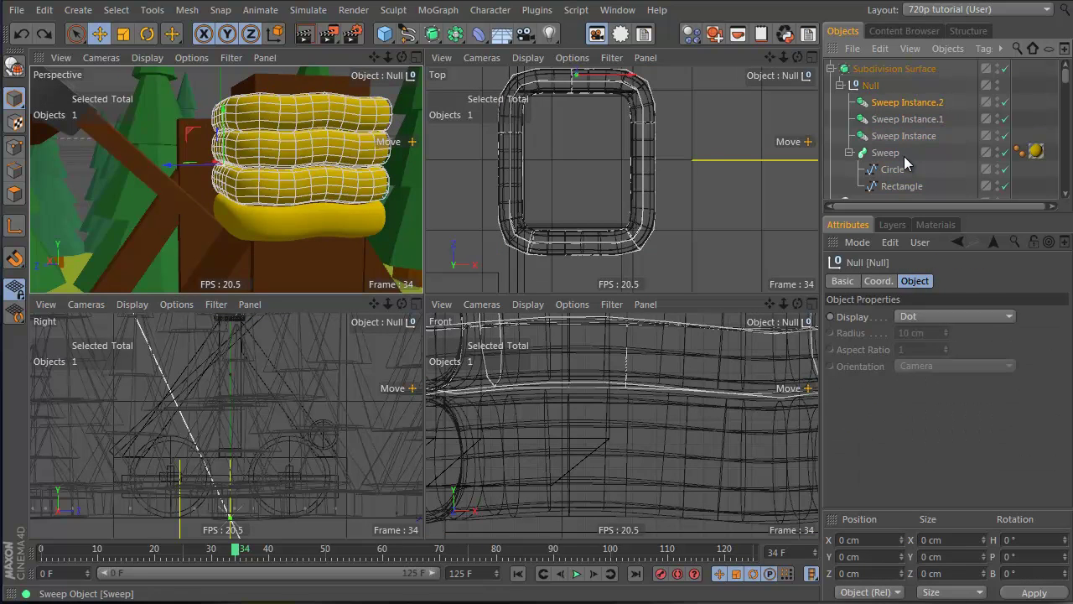
pyautogui.hotkey('ctrl', 'z')
pyautogui.hotkey('ctrl', 'z')
pyautogui.hotkey('ctrl', 'z')
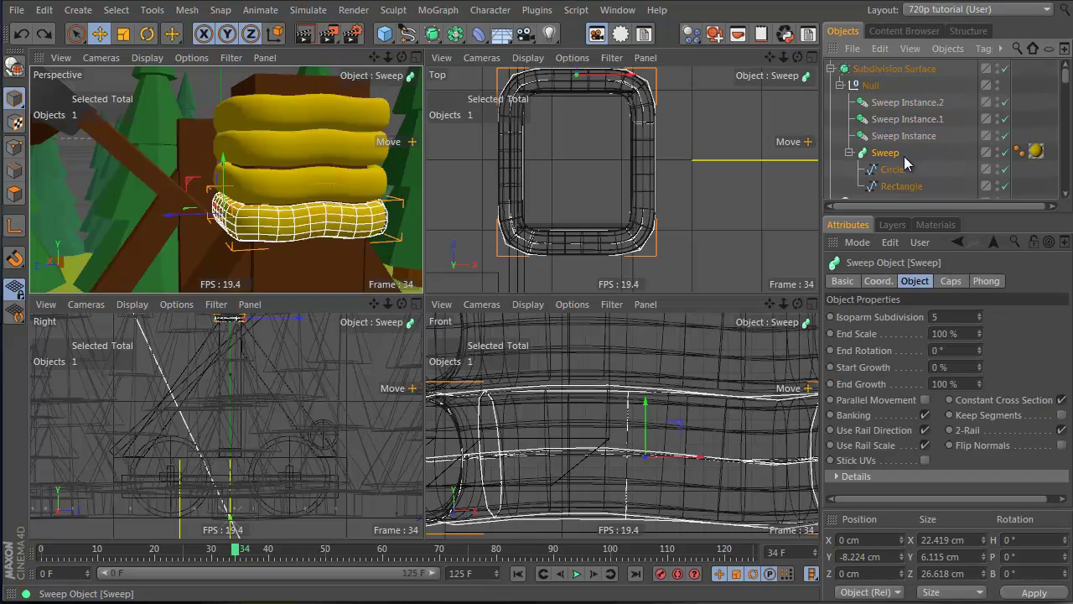
# Enlarge the object list and delete the baked copy of the Rectangle inside the Sweep.
pyautogui.moveTo(923, 213); pyautogui.dragTo(923, 244)
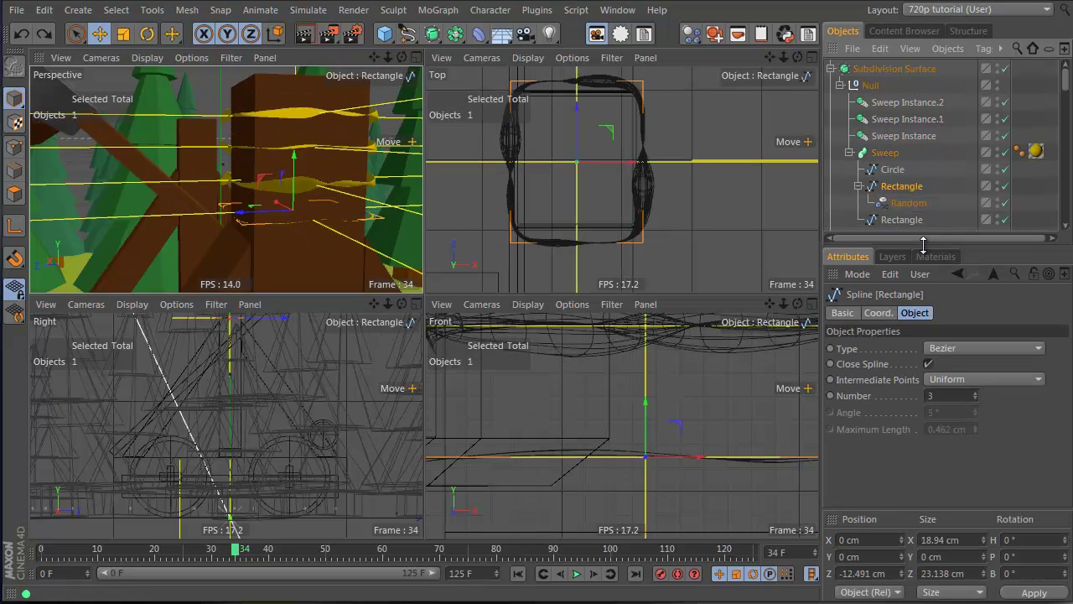
pyautogui.click(908, 222)
pyautogui.press('Delete')
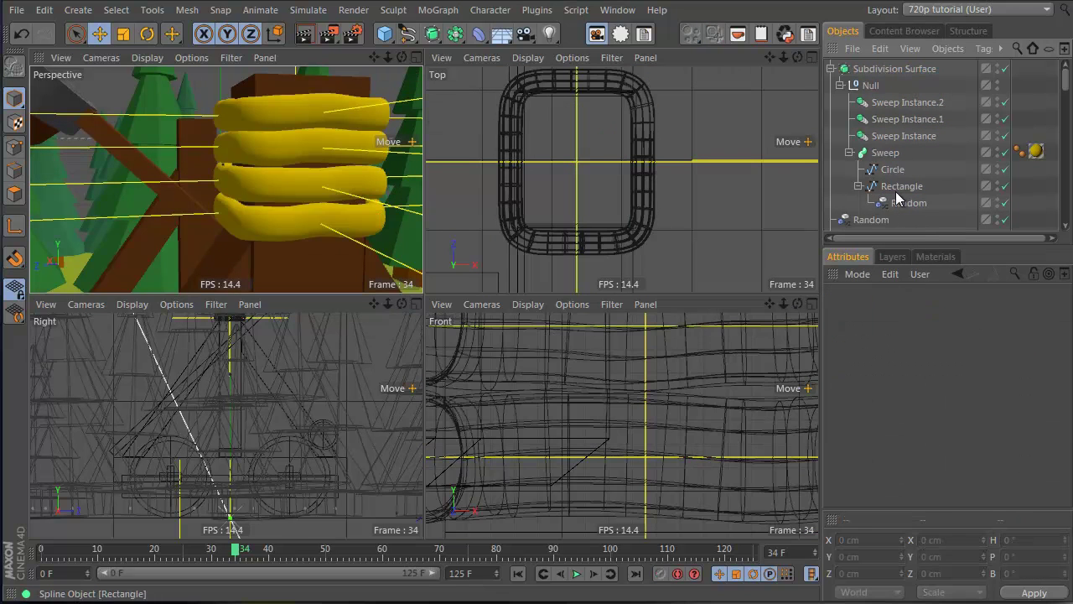
# Make Sweep Instance, Sweep Instance.1 and Sweep Instance.2 editable together.
pyautogui.click(902, 186)
pyautogui.click(898, 136)
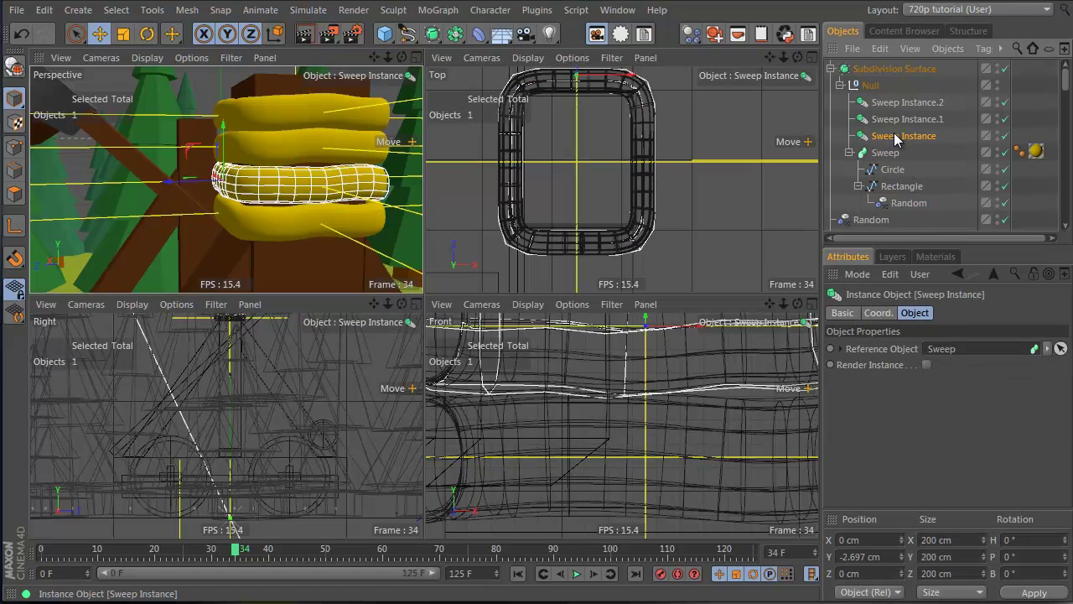
pyautogui.keyDown('shift'); pyautogui.click(893, 102); pyautogui.keyUp('shift')
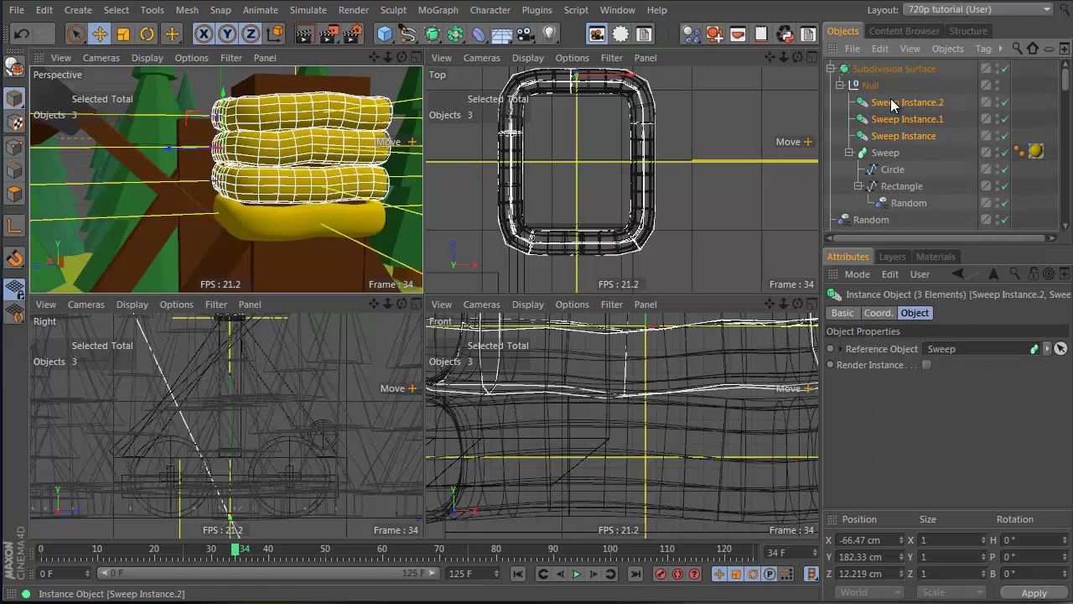
pyautogui.press('c')
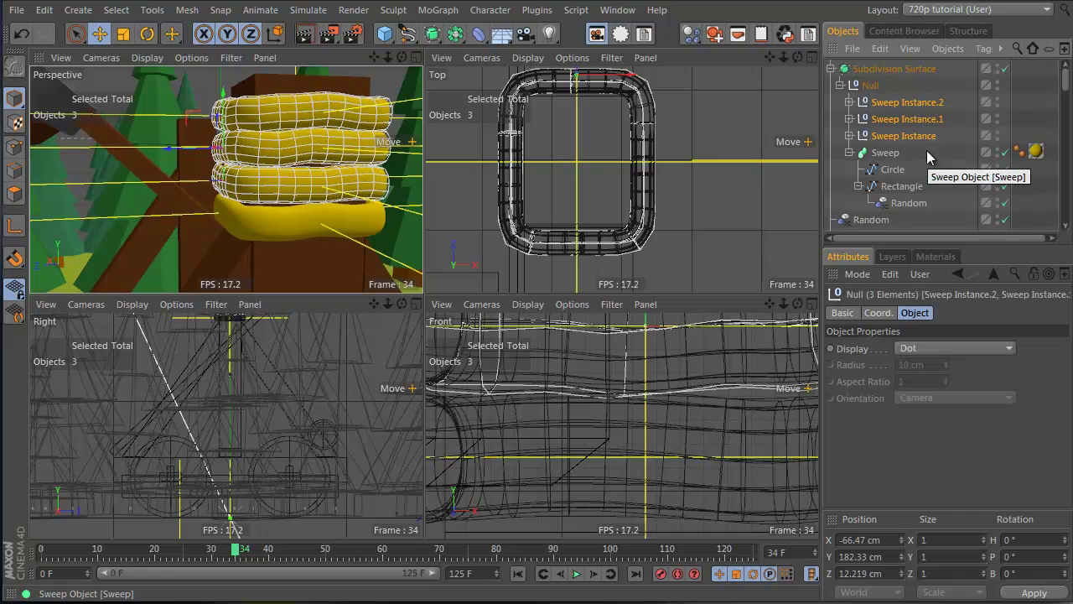
# Expand the three converted Sweep Instance groups in the object hierarchy down to their Rectangle splines and Random effectors.
pyautogui.click(905, 204)
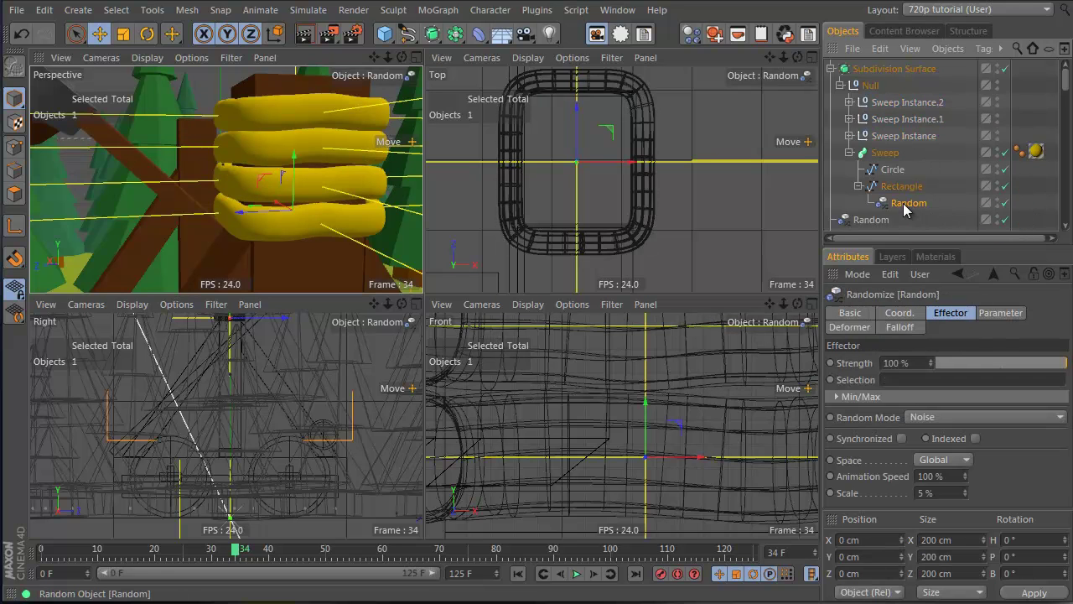
pyautogui.click(852, 137)
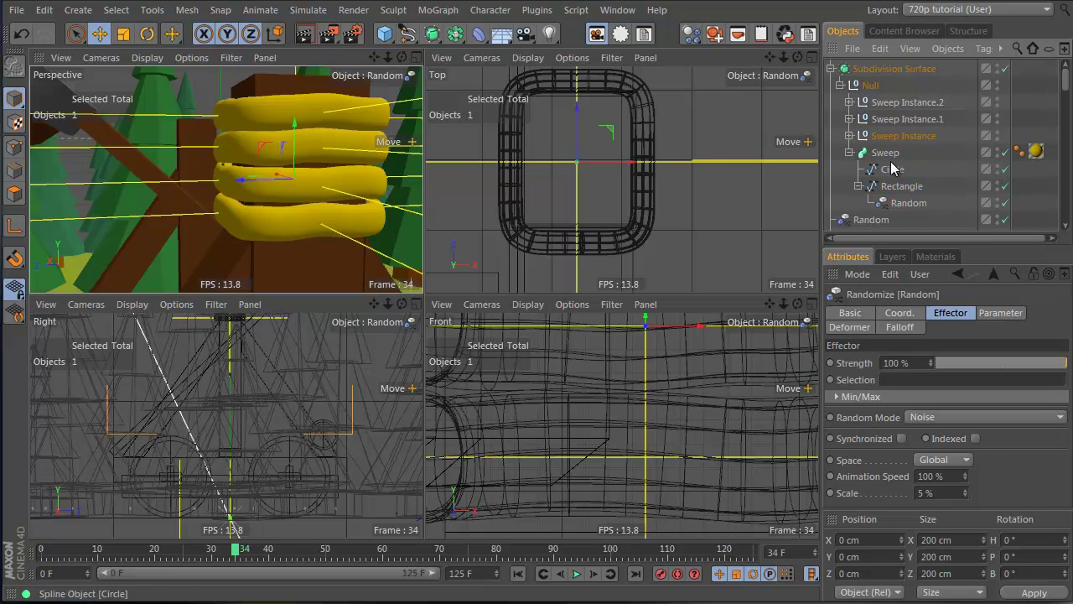
pyautogui.click(847, 126)
pyautogui.click(848, 119)
pyautogui.click(848, 102)
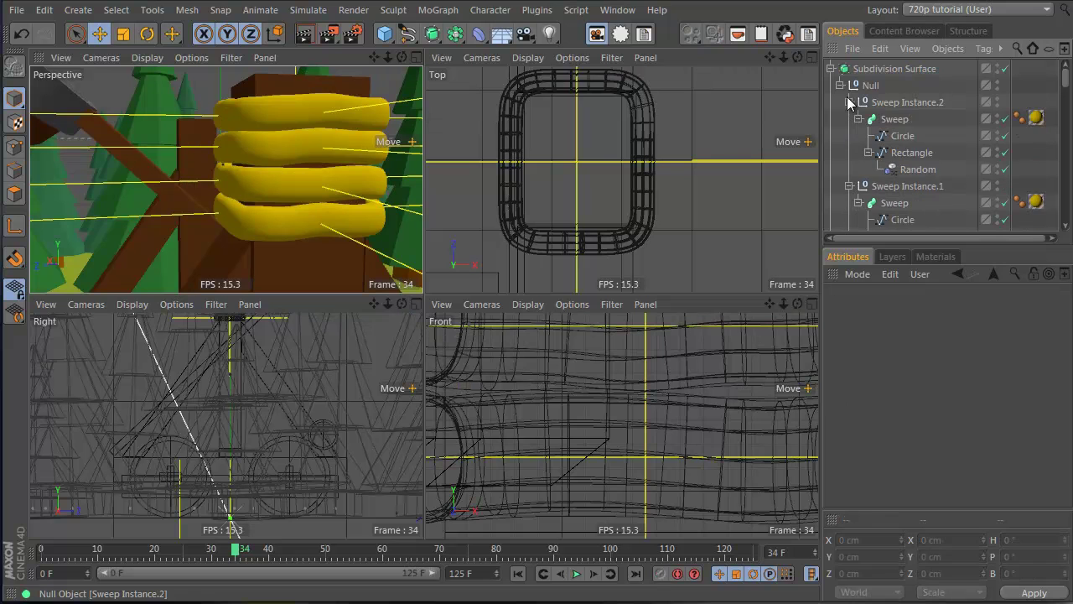
# Bake the four Rectangle splines together with Current State to Object, and delete the originals with their Random effectors.
pyautogui.click(908, 157)
pyautogui.click(908, 165)
pyautogui.scroll(-2, 906, 160)
pyautogui.keyDown('ctrl'); pyautogui.click(912, 135); pyautogui.keyUp('ctrl')
pyautogui.scroll(-2, 912, 135)
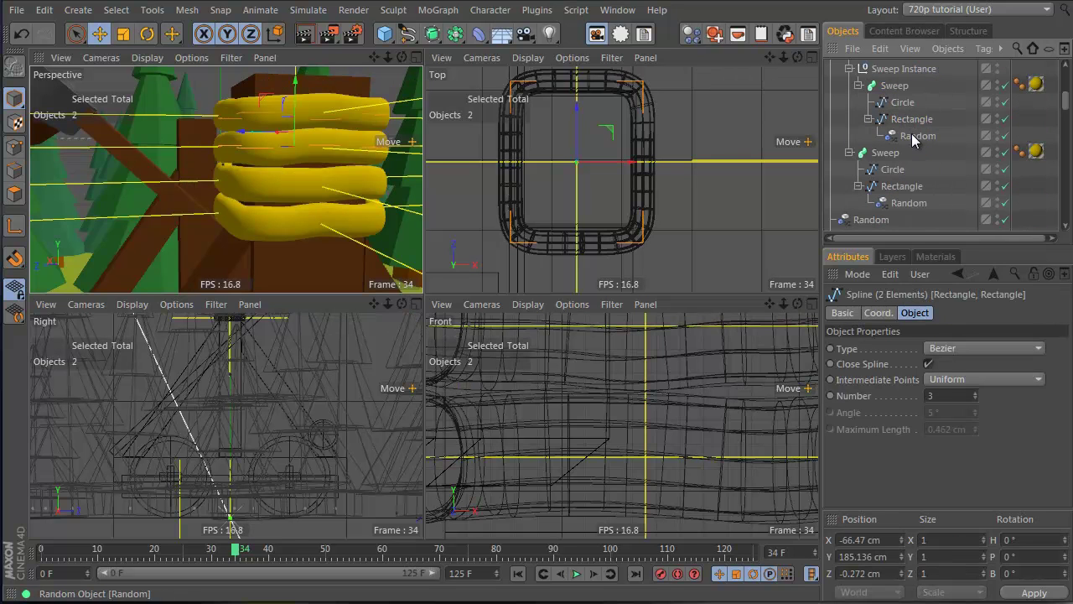
pyautogui.scroll(-2, 899, 184)
pyautogui.scroll(2, 903, 138)
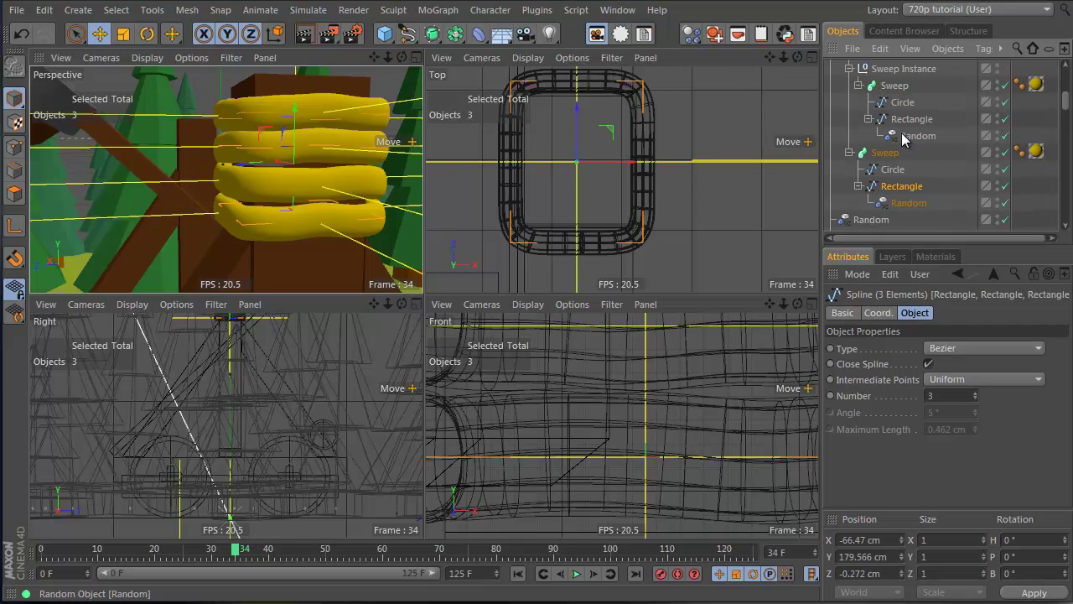
pyautogui.moveTo(950, 245); pyautogui.dragTo(956, 466)
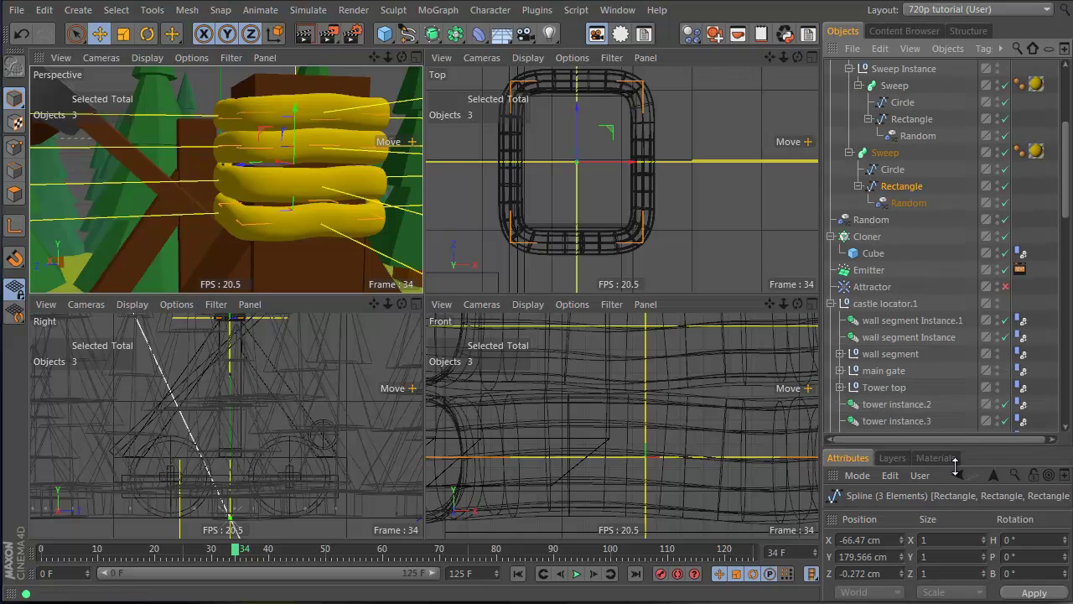
pyautogui.rightClick(902, 124)
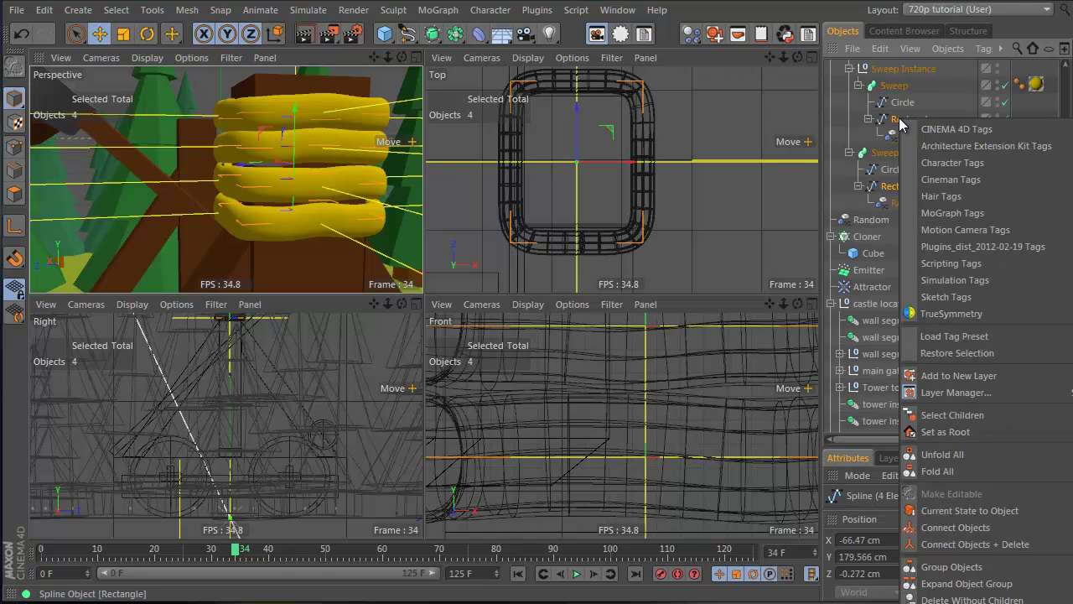
pyautogui.click(973, 511)
pyautogui.press('Delete')
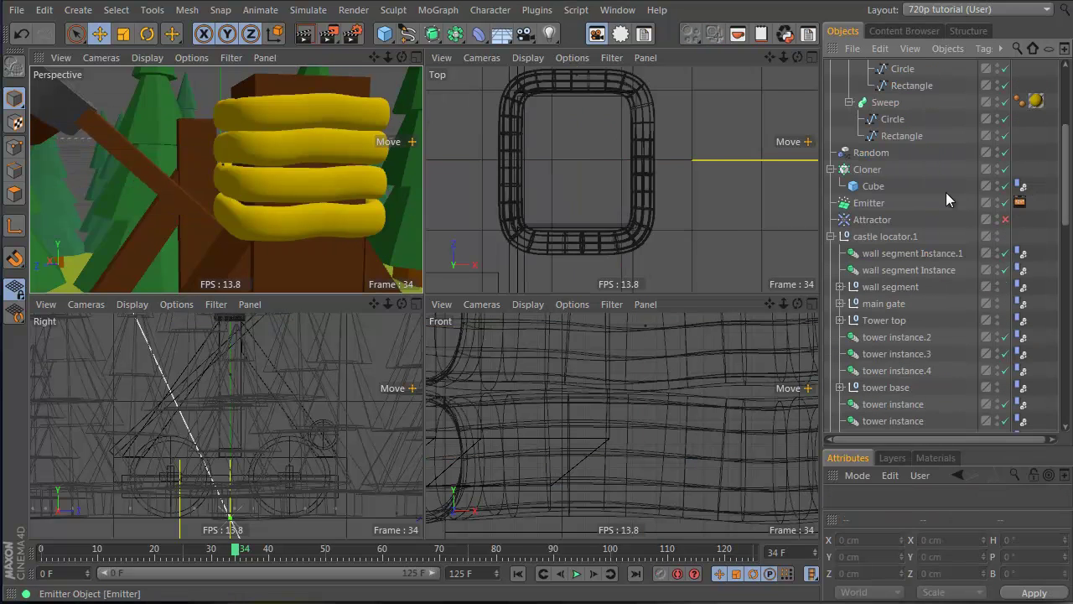
pyautogui.scroll(4, 898, 139)
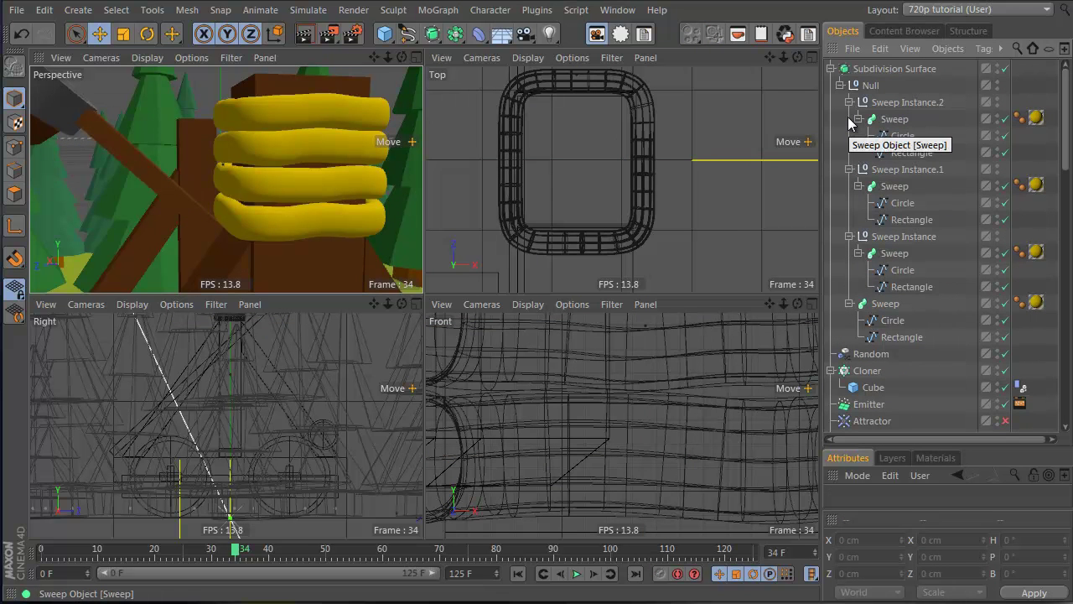
pyautogui.click(374, 136)
pyautogui.moveTo(182, 165); pyautogui.dragTo(125, 167)
pyautogui.hotkey('ctrl', 'z')
pyautogui.click(933, 140)
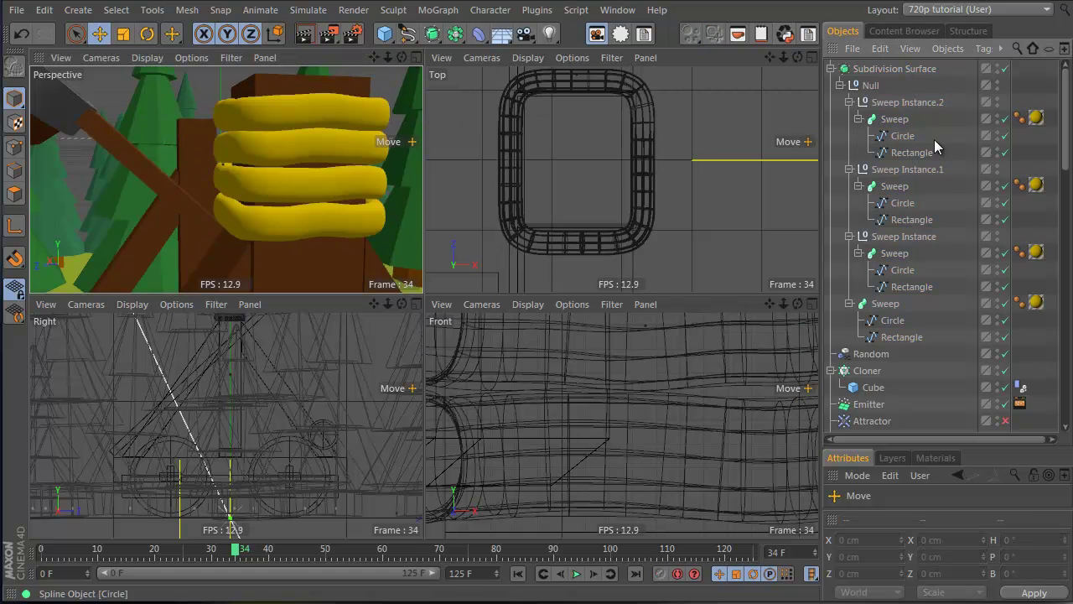
# Activate the Magnet tool on the points of all four Rectangle splines and set its radius to 15 cm.
pyautogui.click(918, 155)
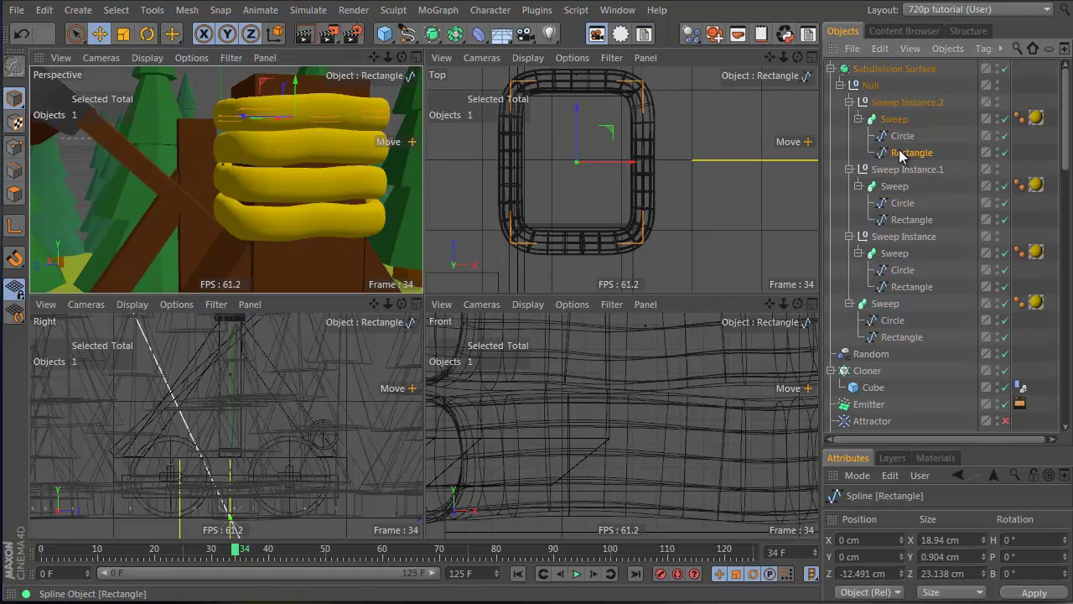
pyautogui.keyDown('ctrl'); pyautogui.click(908, 220); pyautogui.keyUp('ctrl')
pyautogui.keyDown('ctrl'); pyautogui.click(912, 286); pyautogui.keyUp('ctrl')
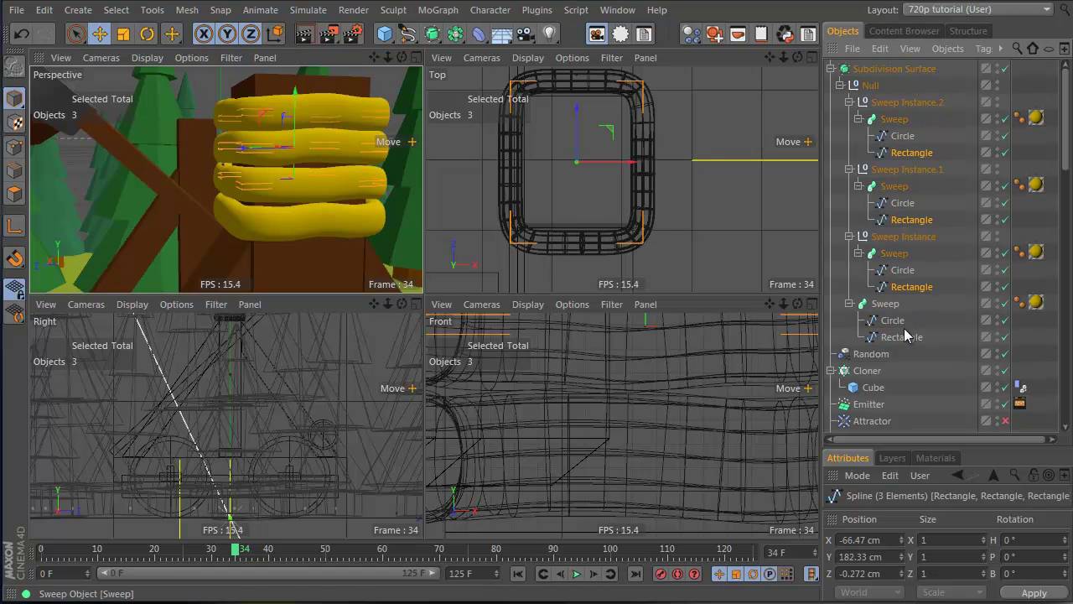
pyautogui.keyDown('ctrl'); pyautogui.click(903, 337); pyautogui.keyUp('ctrl')
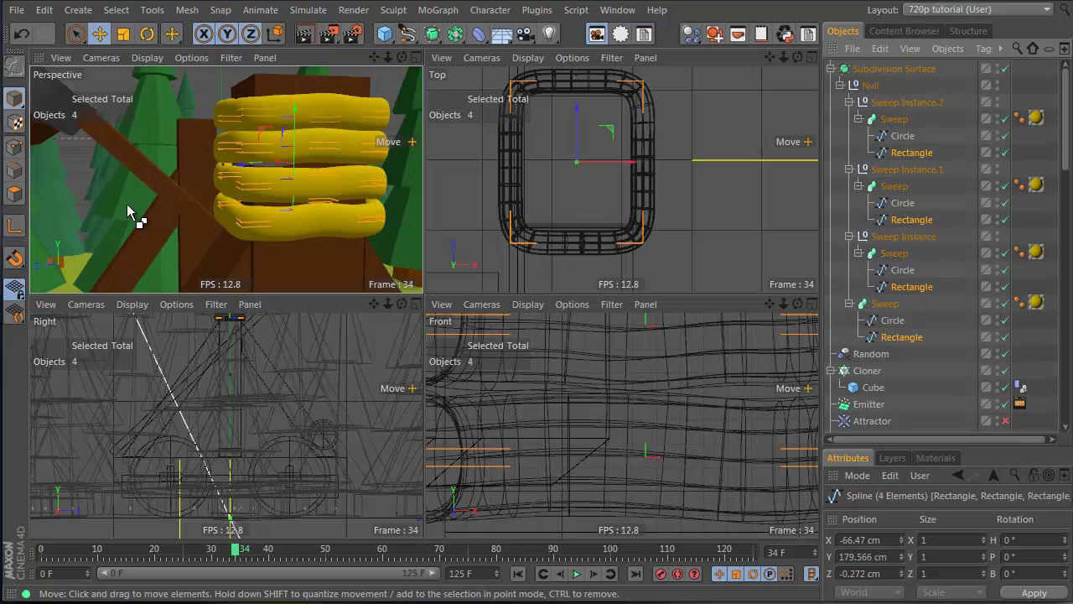
pyautogui.rightClick(304, 165)
pyautogui.click(332, 110)
pyautogui.rightClick(332, 109)
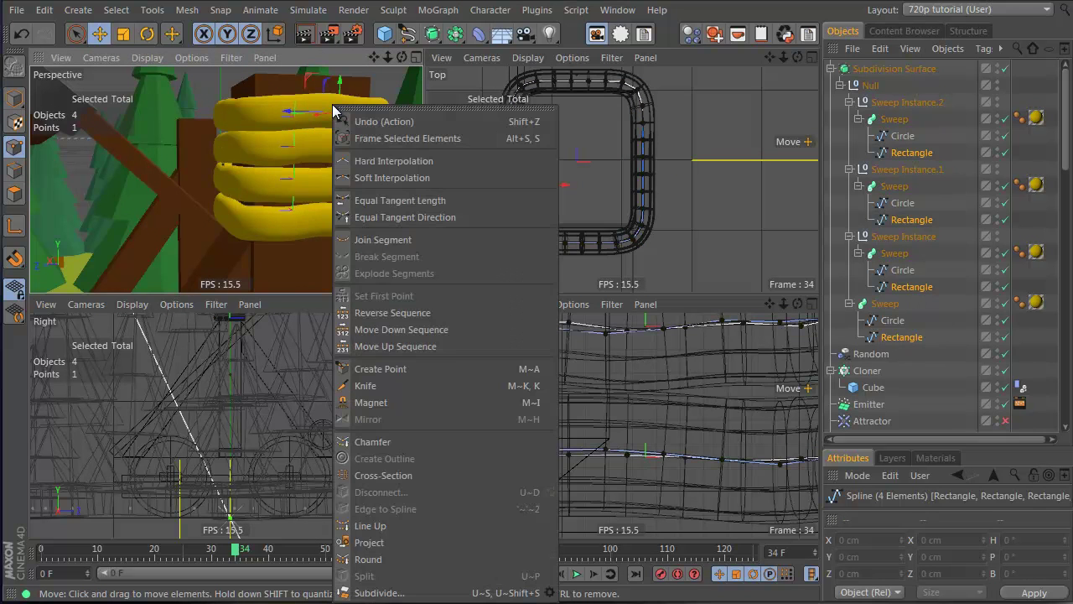
pyautogui.click(359, 87)
pyautogui.rightClick(357, 82)
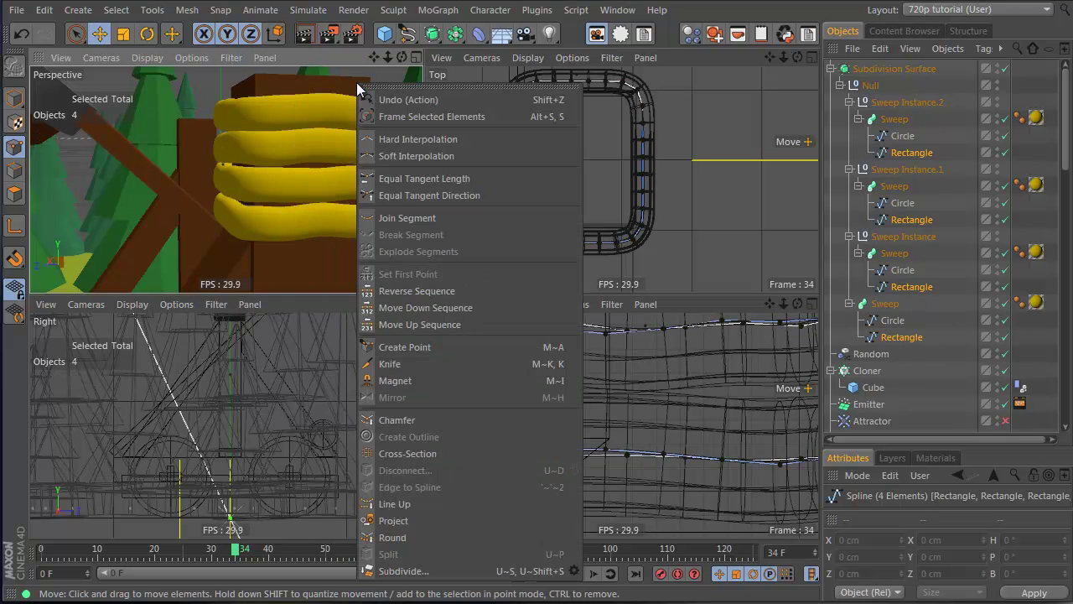
pyautogui.click(395, 381)
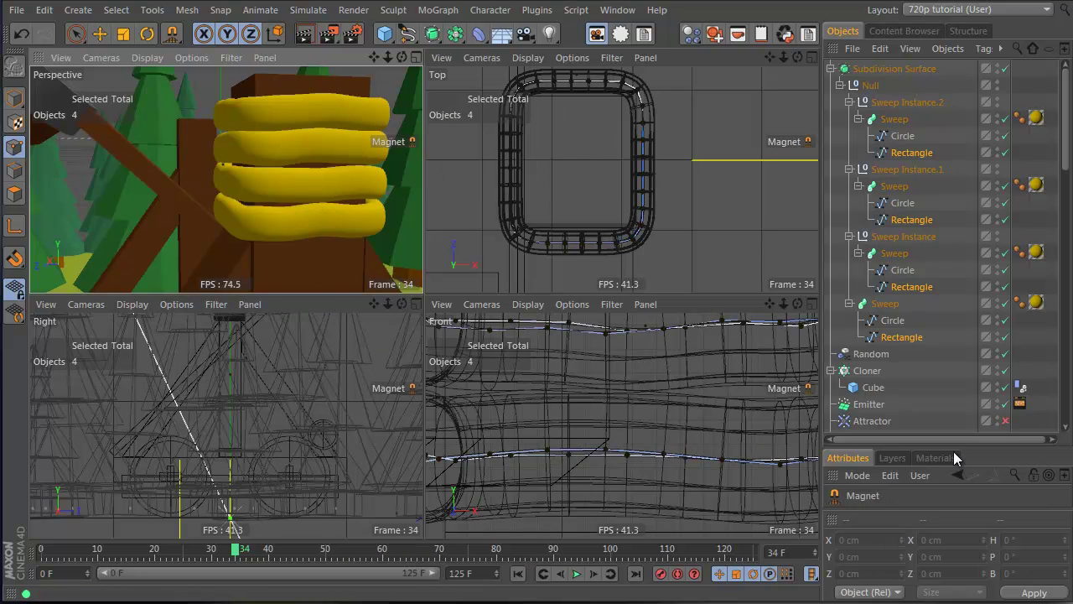
pyautogui.moveTo(990, 449); pyautogui.dragTo(989, 165)
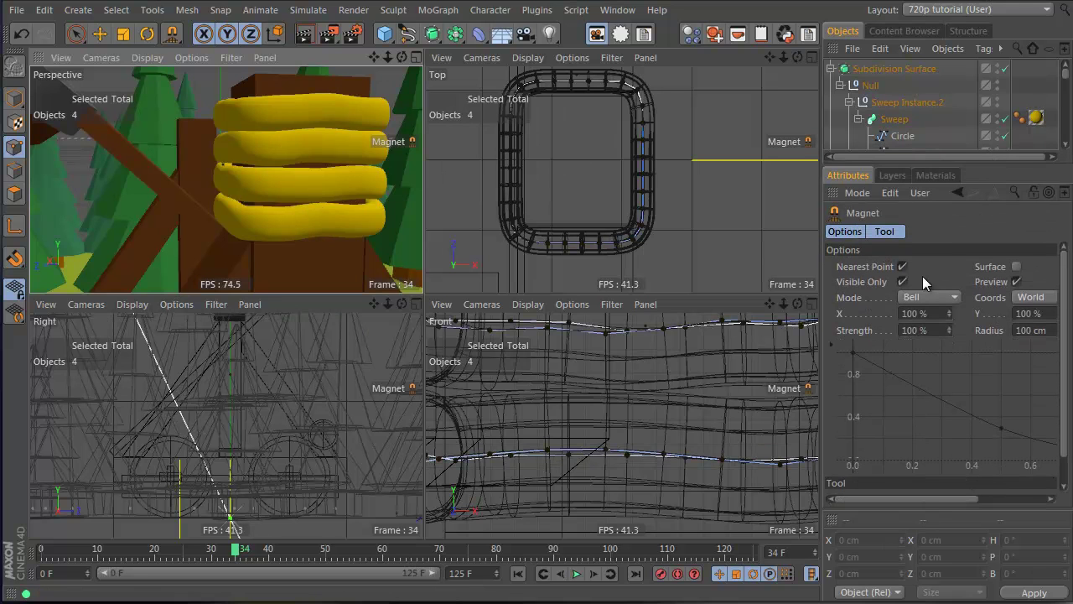
pyautogui.click(1033, 330)
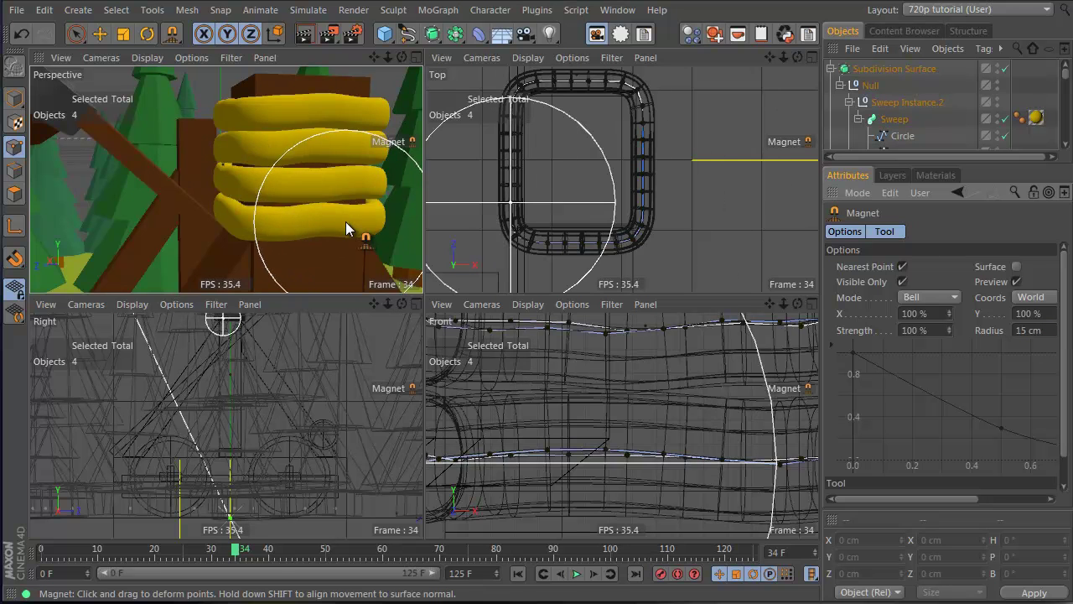
# Pull the spline points on the post's front face with the Magnet to close the gaps between the four rope loops.
pyautogui.moveTo(345, 221); pyautogui.dragTo(344, 211)
pyautogui.moveTo(256, 213); pyautogui.dragTo(255, 207)
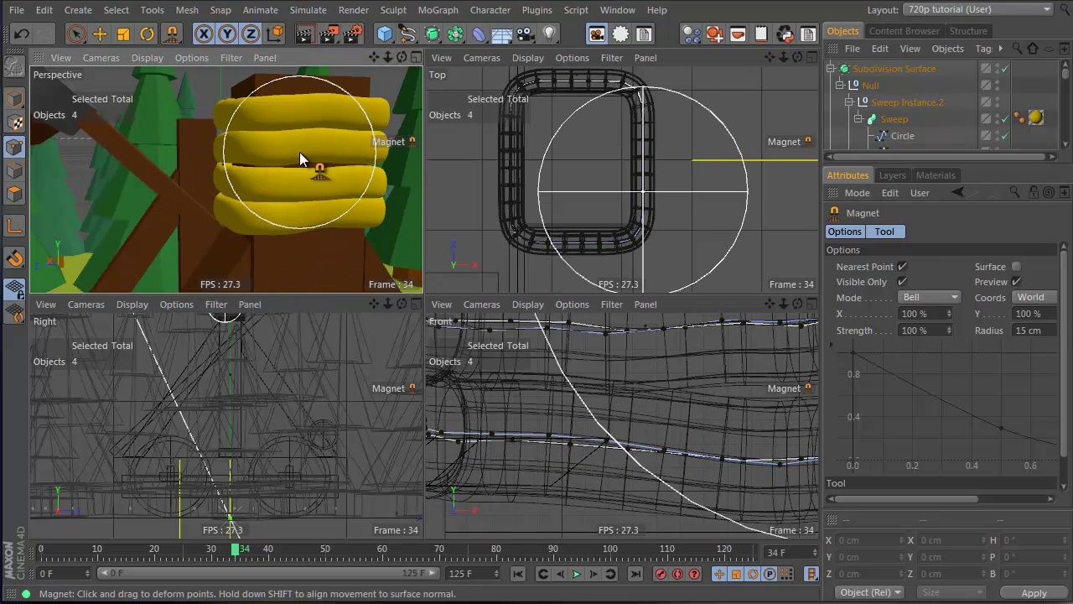
pyautogui.moveTo(299, 151); pyautogui.dragTo(321, 155)
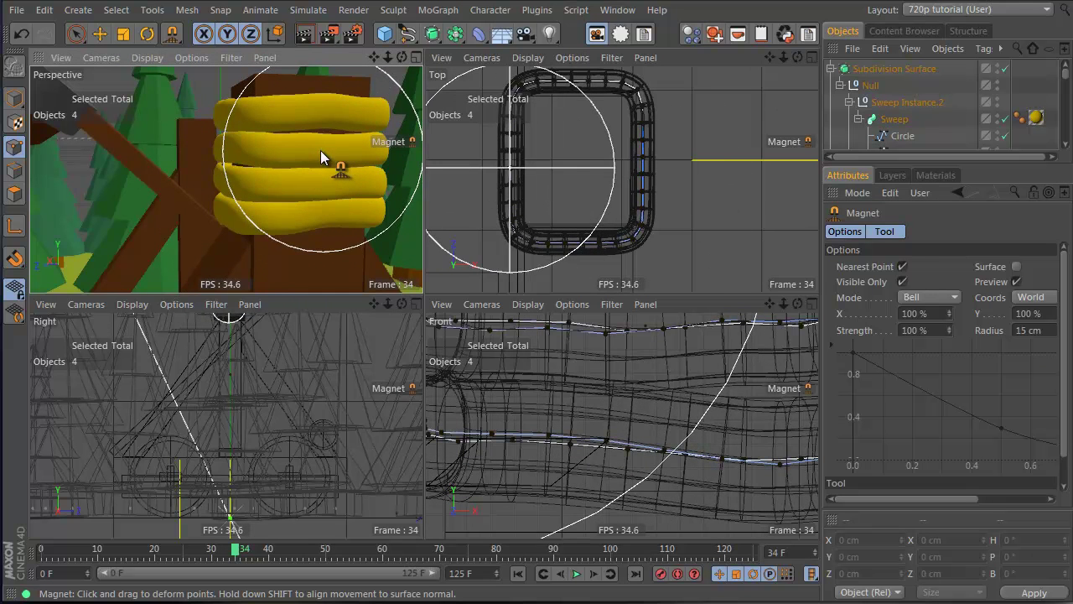
pyautogui.moveTo(322, 112); pyautogui.dragTo(323, 117)
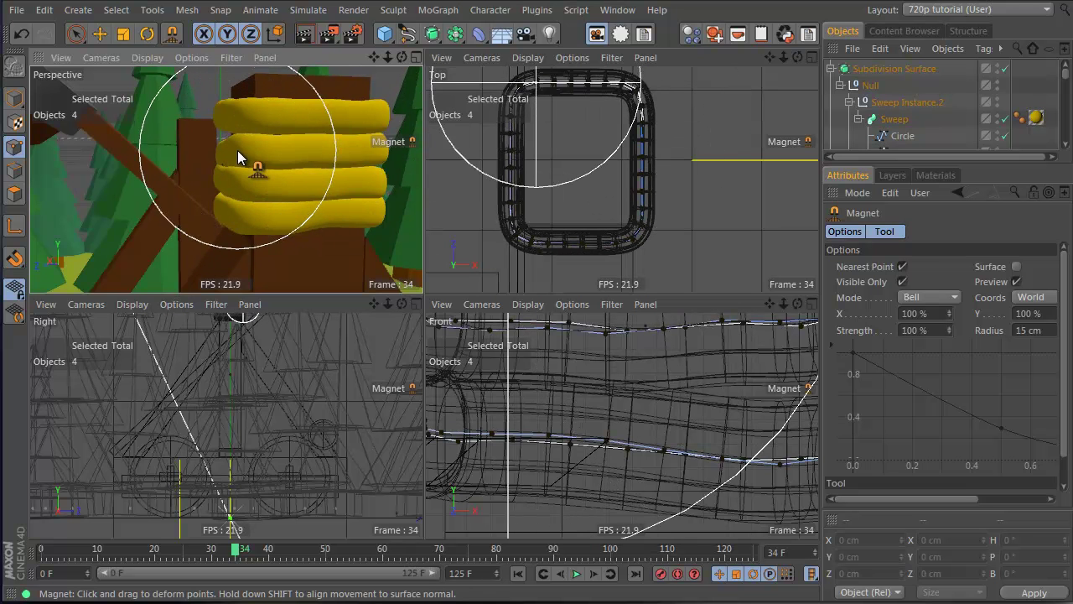
# Reshape the rope loops on the post's rear face with the Magnet so they sit closer together.
pyautogui.keyDown('alt'); pyautogui.moveTo(246, 155); pyautogui.dragTo(278, 234); pyautogui.keyUp('alt')
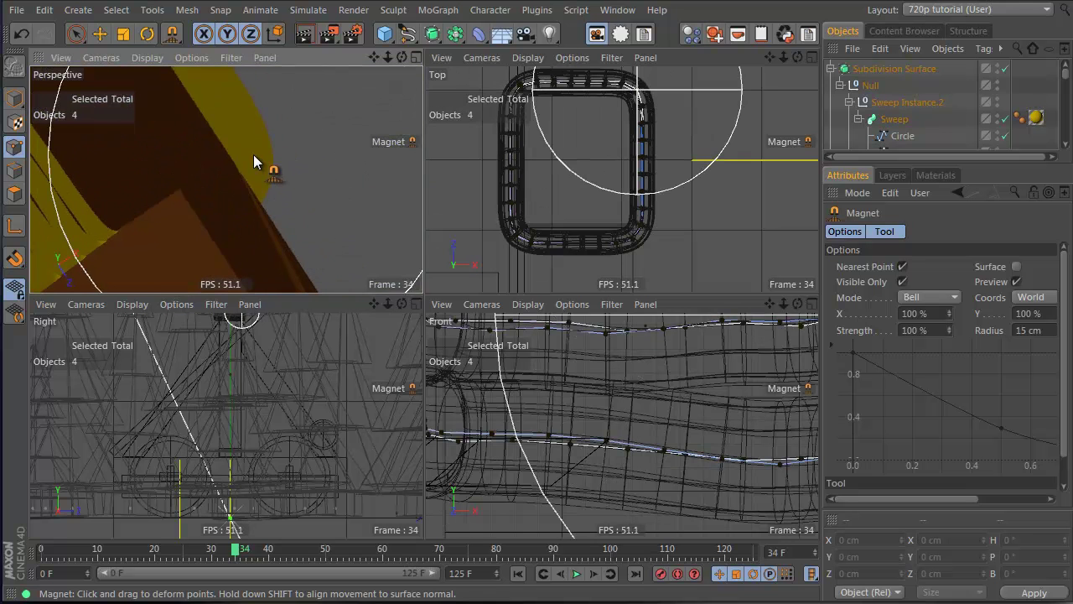
pyautogui.keyDown('alt'); pyautogui.moveTo(253, 154); pyautogui.dragTo(154, 76); pyautogui.keyUp('alt')
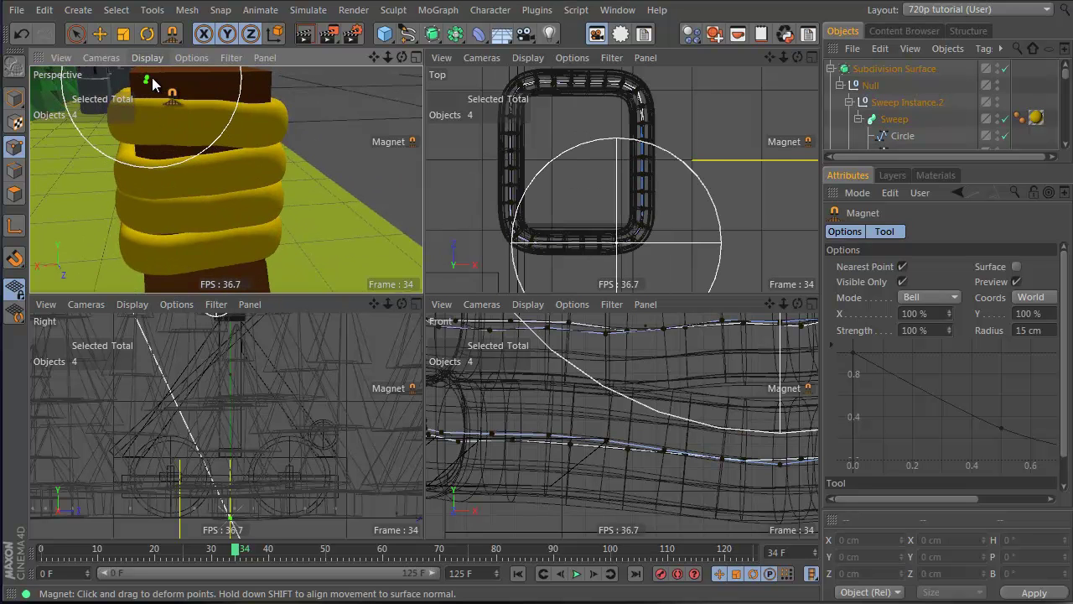
pyautogui.keyDown('alt'); pyautogui.moveTo(152, 77); pyautogui.dragTo(147, 134); pyautogui.keyUp('alt')
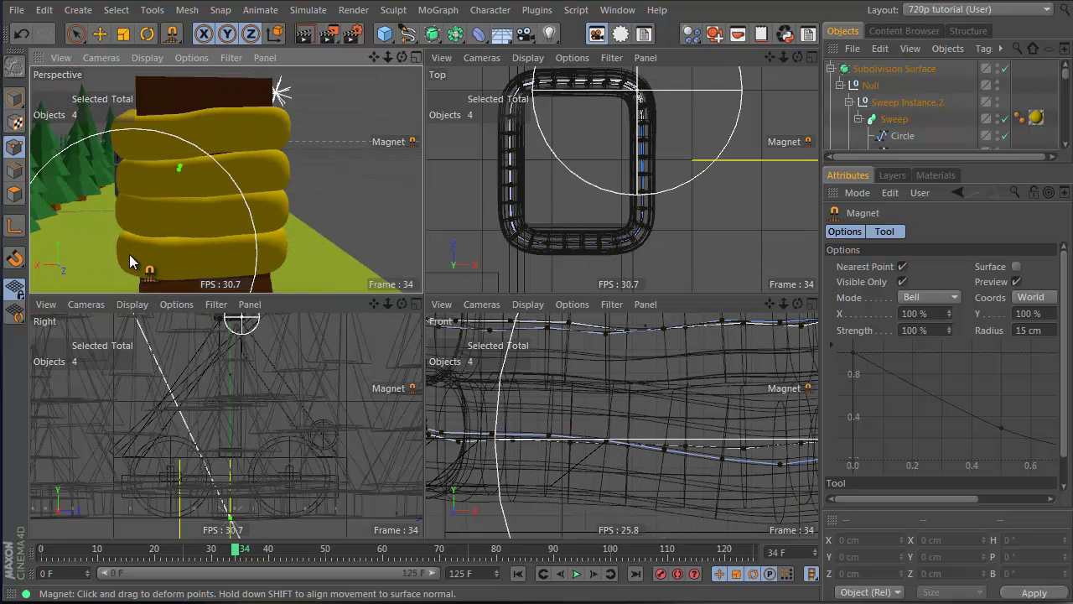
pyautogui.keyDown('alt'); pyautogui.moveTo(223, 202); pyautogui.dragTo(259, 194); pyautogui.keyUp('alt')
pyautogui.keyDown('alt'); pyautogui.moveTo(182, 195); pyautogui.dragTo(96, 115); pyautogui.keyUp('alt')
pyautogui.keyDown('alt'); pyautogui.moveTo(194, 168); pyautogui.dragTo(110, 193, button='right'); pyautogui.keyUp('alt')
pyautogui.keyDown('alt'); pyautogui.moveTo(221, 158); pyautogui.dragTo(644, 319); pyautogui.keyUp('alt')
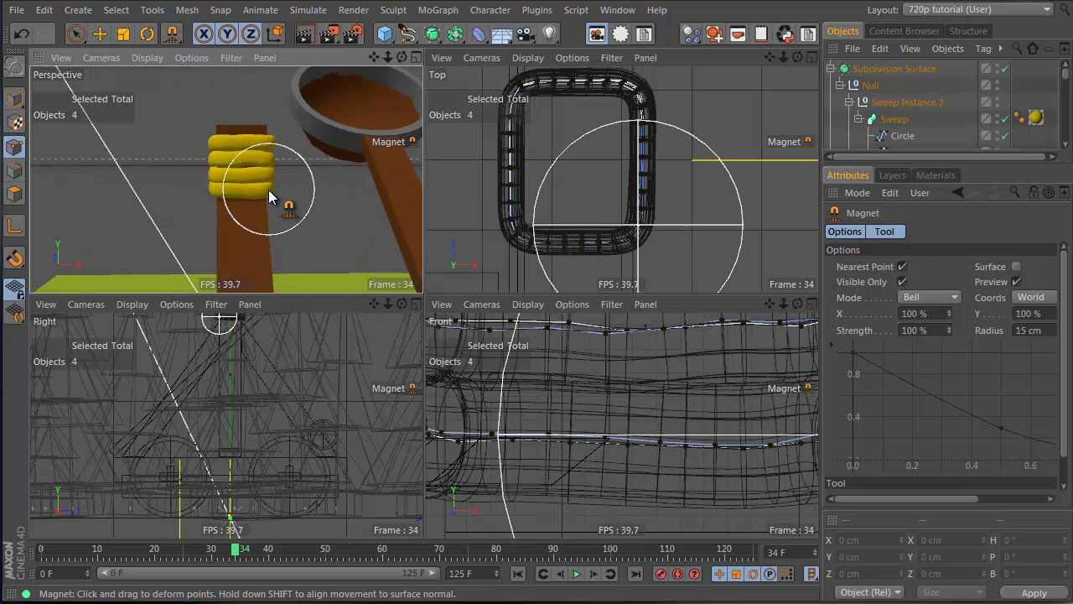
# Even out the loop spacing on the post's remaining side face with the Magnet, undoing the unwanted strokes.
pyautogui.keyDown('alt'); pyautogui.moveTo(253, 165); pyautogui.dragTo(644, 322); pyautogui.keyUp('alt')
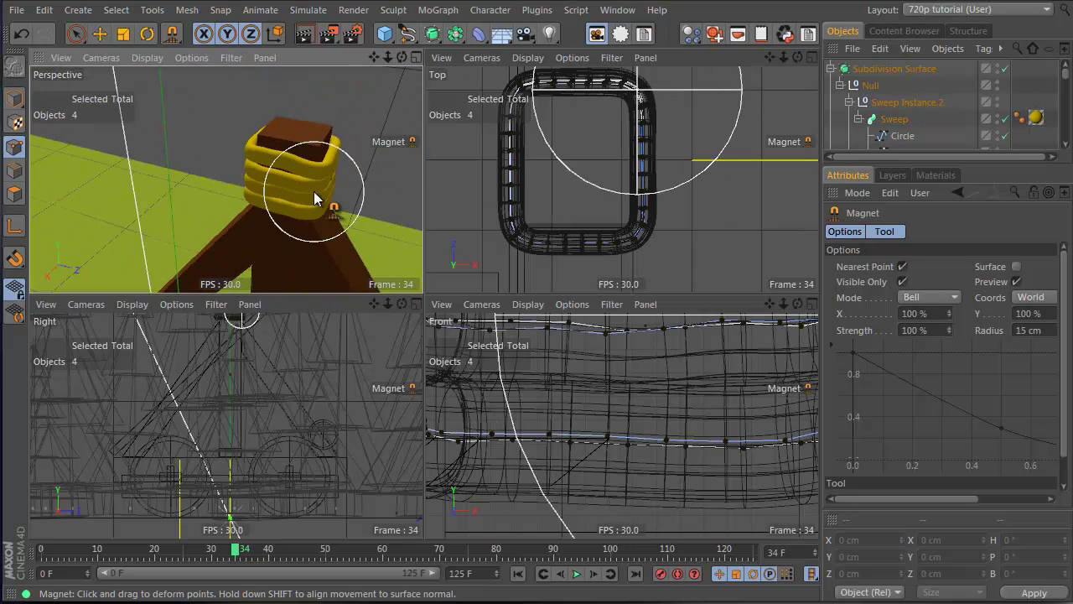
pyautogui.scroll(6, 315, 197)
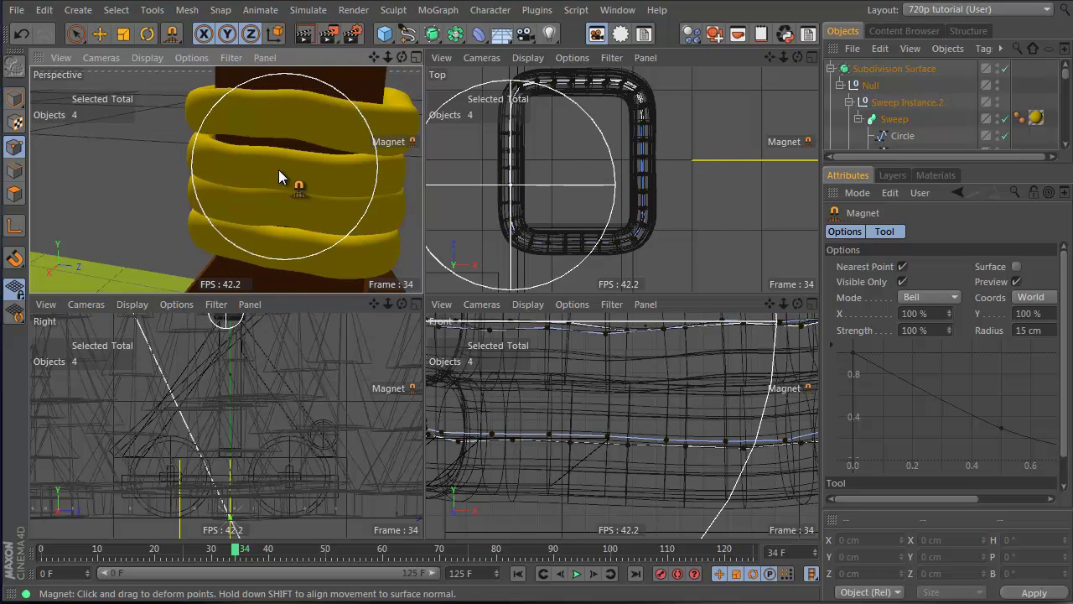
pyautogui.hotkey('ctrl', 'z')
pyautogui.hotkey('ctrl', 'z')
pyautogui.moveTo(280, 162)
pyautogui.keyDown('alt'); pyautogui.mouseDown()
pyautogui.moveTo(267, 157)
pyautogui.moveTo(285, 157)
pyautogui.mouseUp(); pyautogui.keyUp('alt')
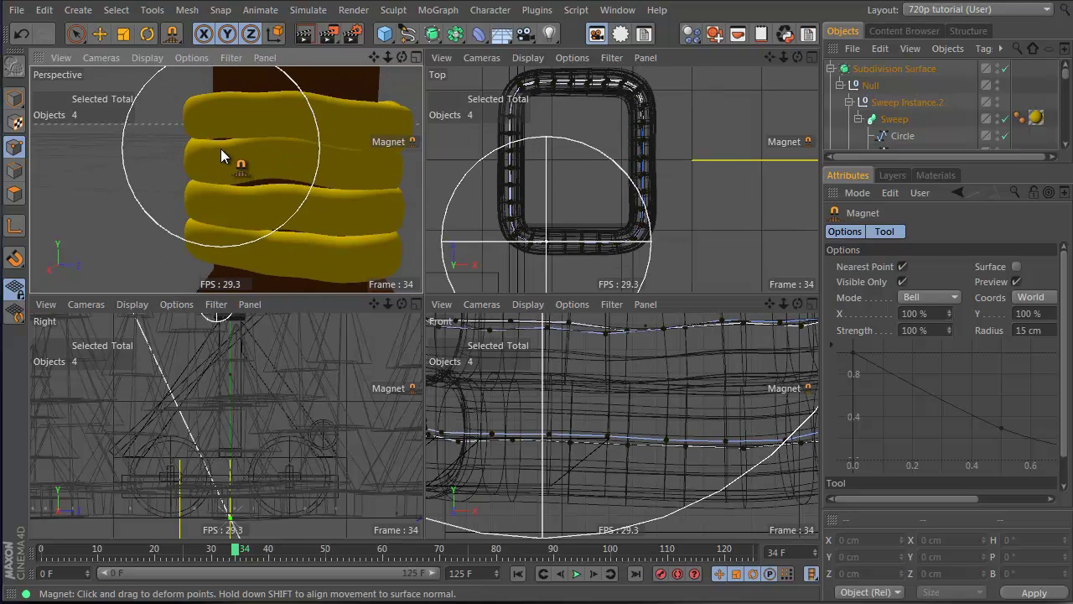
pyautogui.hotkey('ctrl', 'z')
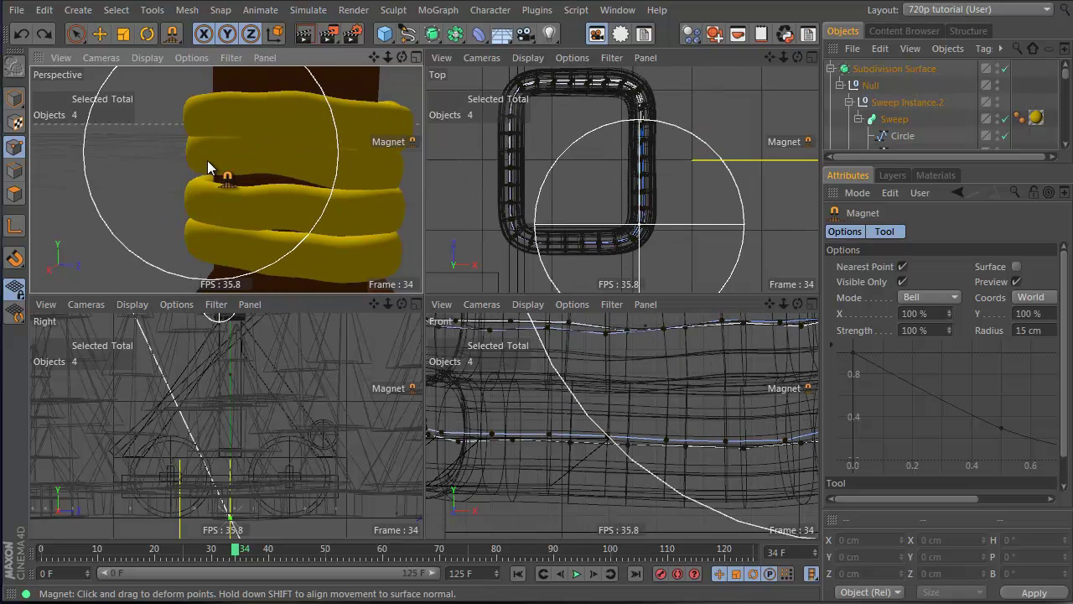
pyautogui.moveTo(201, 173); pyautogui.dragTo(220, 119)
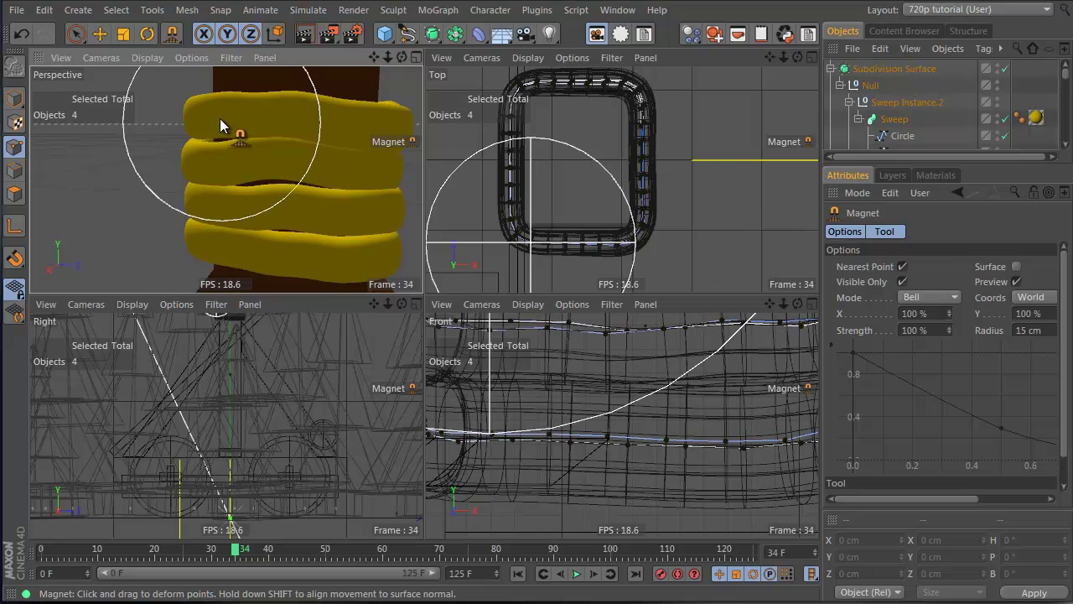
pyautogui.hotkey('ctrl', 'z')
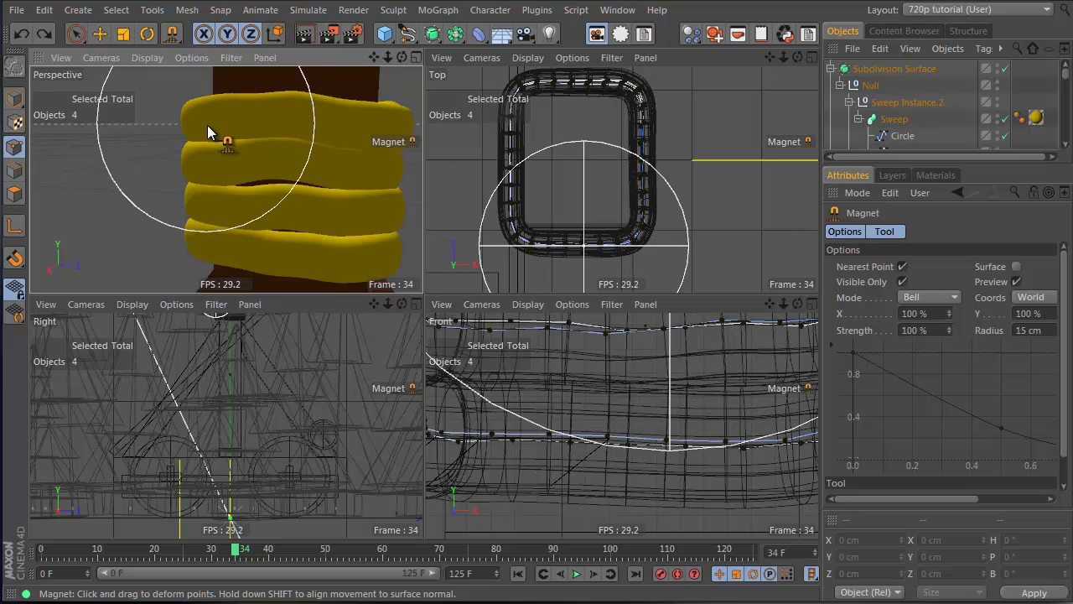
pyautogui.keyDown('alt'); pyautogui.moveTo(250, 182); pyautogui.dragTo(260, 166); pyautogui.keyUp('alt')
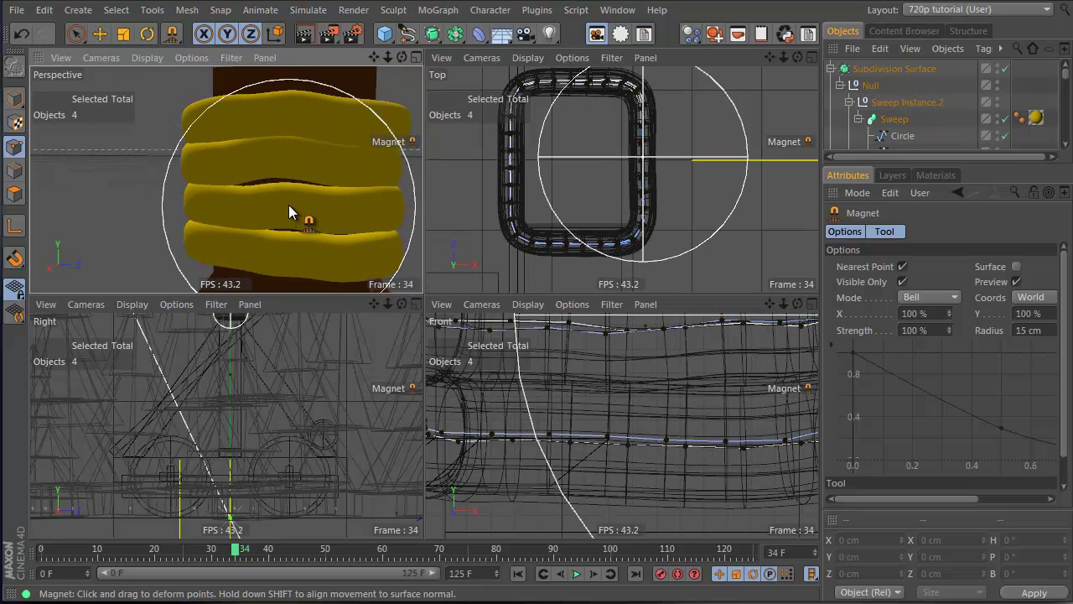
pyautogui.moveTo(288, 204); pyautogui.dragTo(290, 212)
# Examine the reshaped rope loops from all around the post.
pyautogui.keyDown('alt'); pyautogui.moveTo(311, 169); pyautogui.dragTo(65, 241); pyautogui.keyUp('alt')
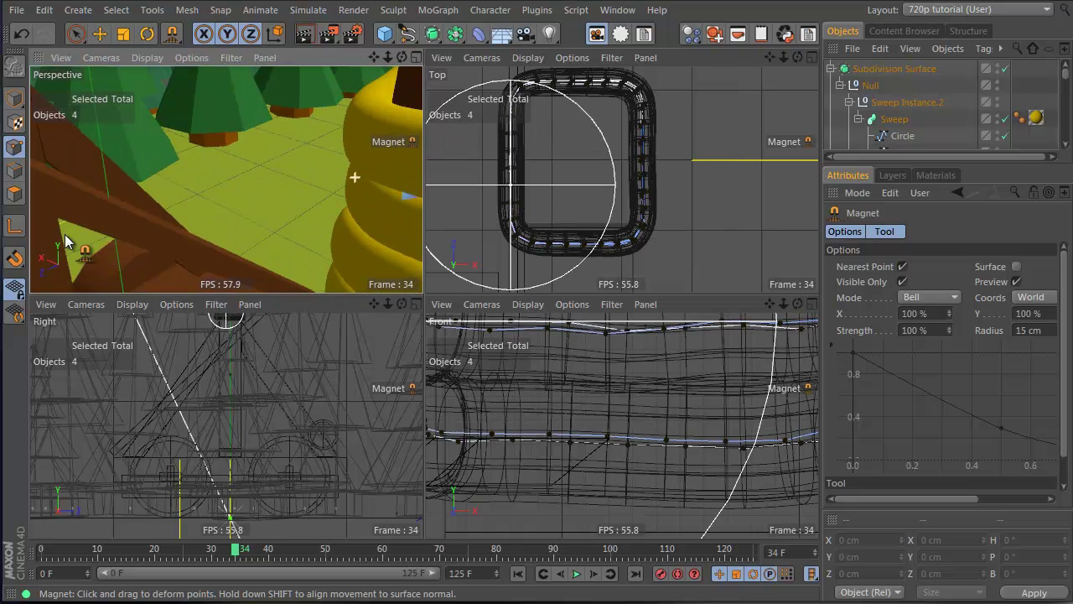
pyautogui.keyDown('alt'); pyautogui.moveTo(390, 218); pyautogui.dragTo(306, 250, button='right'); pyautogui.keyUp('alt')
pyautogui.keyDown('alt'); pyautogui.moveTo(361, 222); pyautogui.dragTo(233, 182, button='middle'); pyautogui.keyUp('alt')
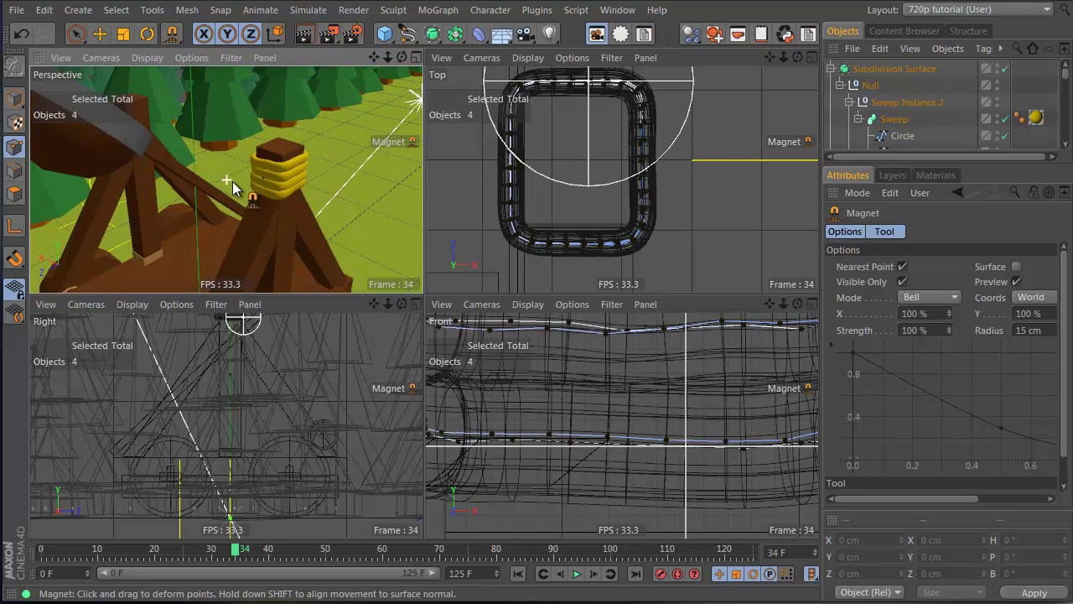
pyautogui.keyDown('alt'); pyautogui.moveTo(268, 185); pyautogui.dragTo(81, 119); pyautogui.keyUp('alt')
pyautogui.keyDown('alt'); pyautogui.moveTo(242, 171); pyautogui.dragTo(305, 152, button='right'); pyautogui.keyUp('alt')
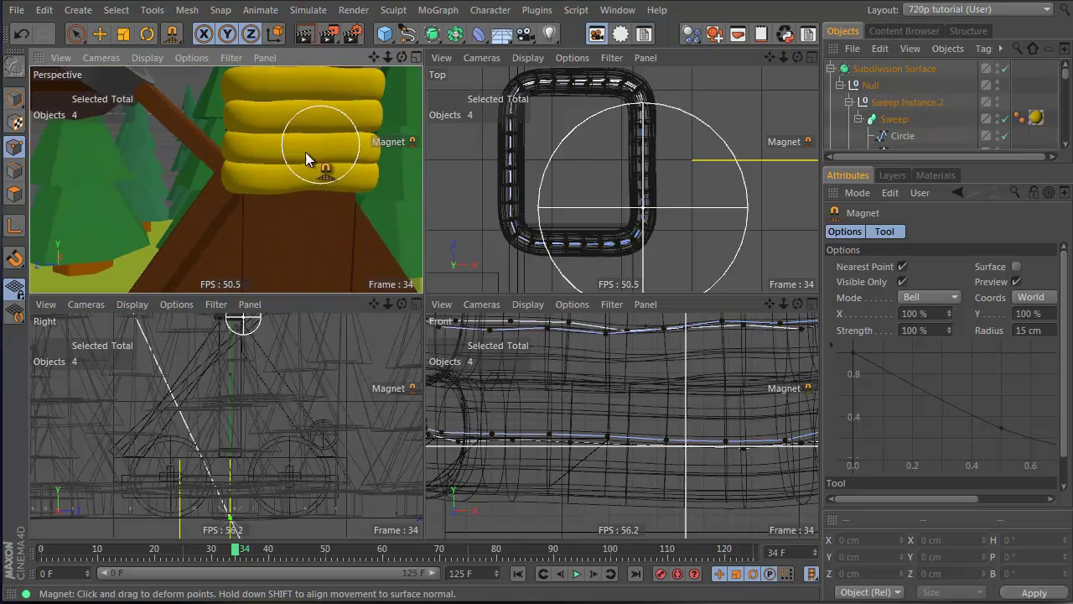
pyautogui.keyDown('alt'); pyautogui.moveTo(305, 151); pyautogui.dragTo(265, 195); pyautogui.keyUp('alt')
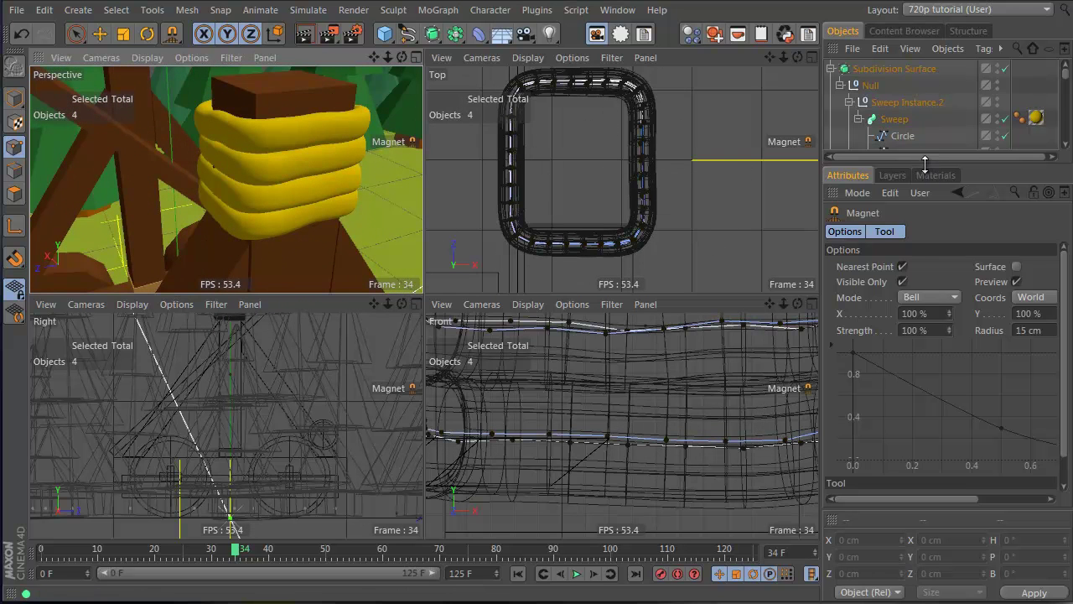
# Rename the Subdivision Surface as "rope on pillar" and set its editor subdivision to 0.
pyautogui.moveTo(925, 166); pyautogui.dragTo(923, 356)
pyautogui.doubleClick(891, 70)
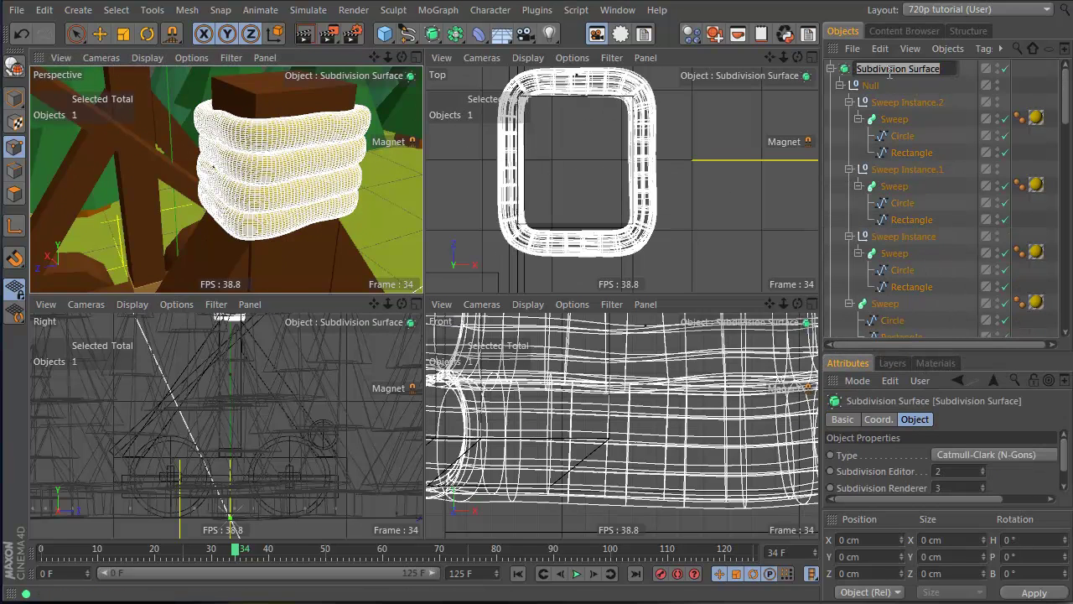
pyautogui.write('rope on pillar')
pyautogui.press('Return')
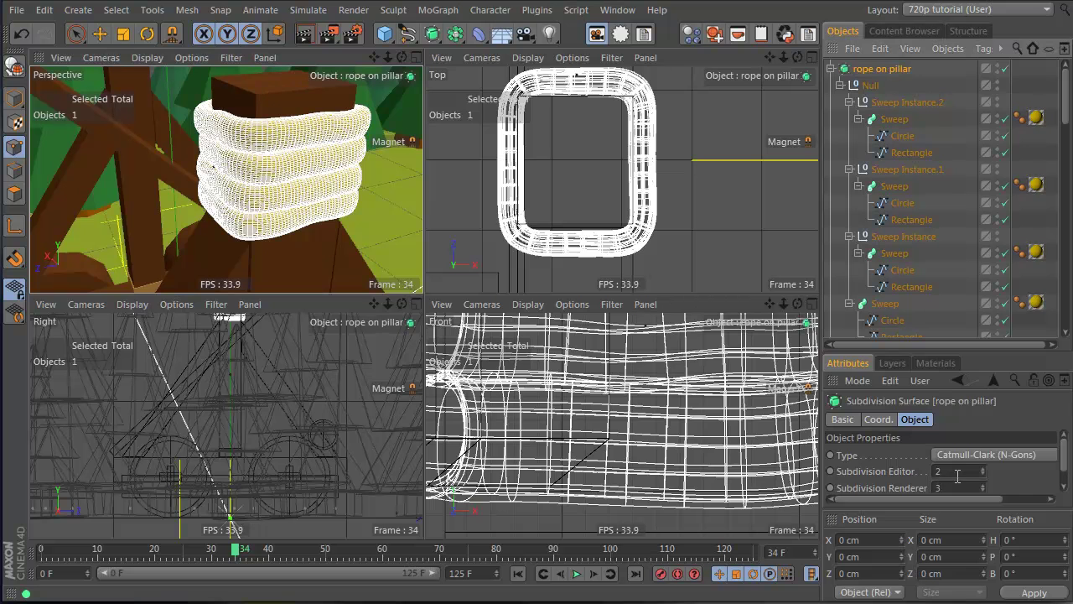
pyautogui.scroll(-2, 958, 476)
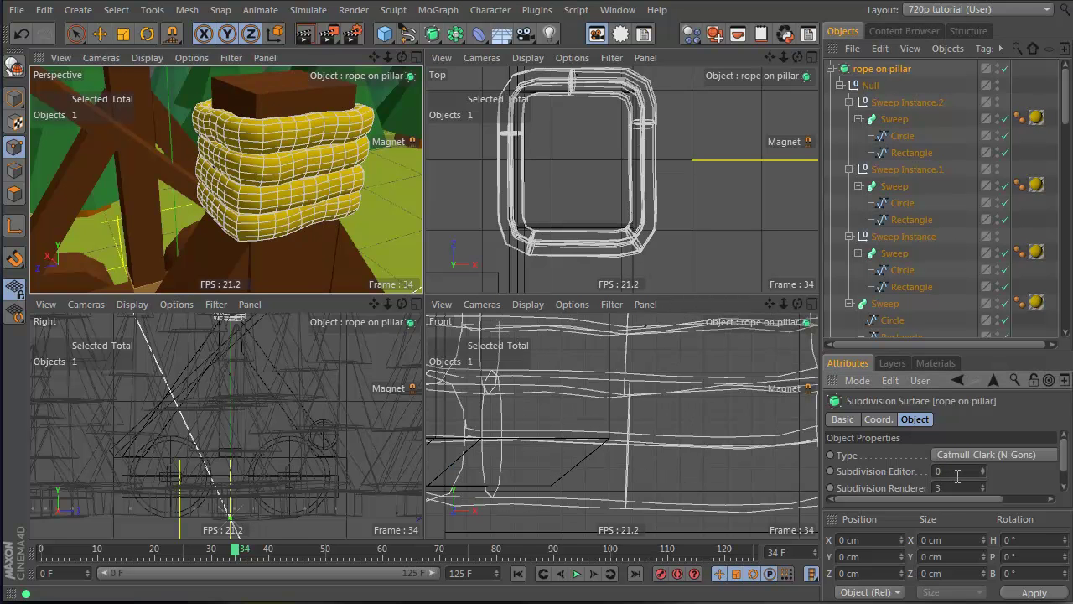
pyautogui.click(948, 97)
# Maximize the Perspective view of the catapult and collapse the rope on pillar, castle locator.1 and Front Forest hierarchies.
pyautogui.scroll(-5, 257, 233)
pyautogui.moveTo(256, 235)
pyautogui.keyDown('alt'); pyautogui.mouseDown()
pyautogui.moveTo(117, 188)
pyautogui.moveTo(339, 211)
pyautogui.moveTo(275, 233)
pyautogui.moveTo(271, 203)
pyautogui.moveTo(252, 218)
pyautogui.mouseUp(); pyautogui.keyUp('alt')
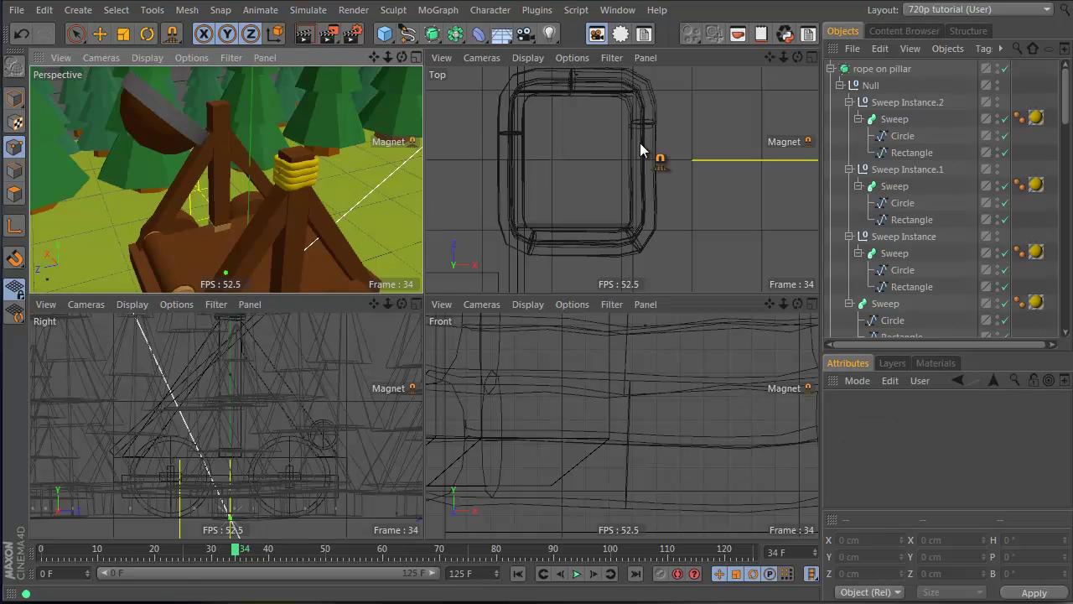
pyautogui.middleClick(89, 211)
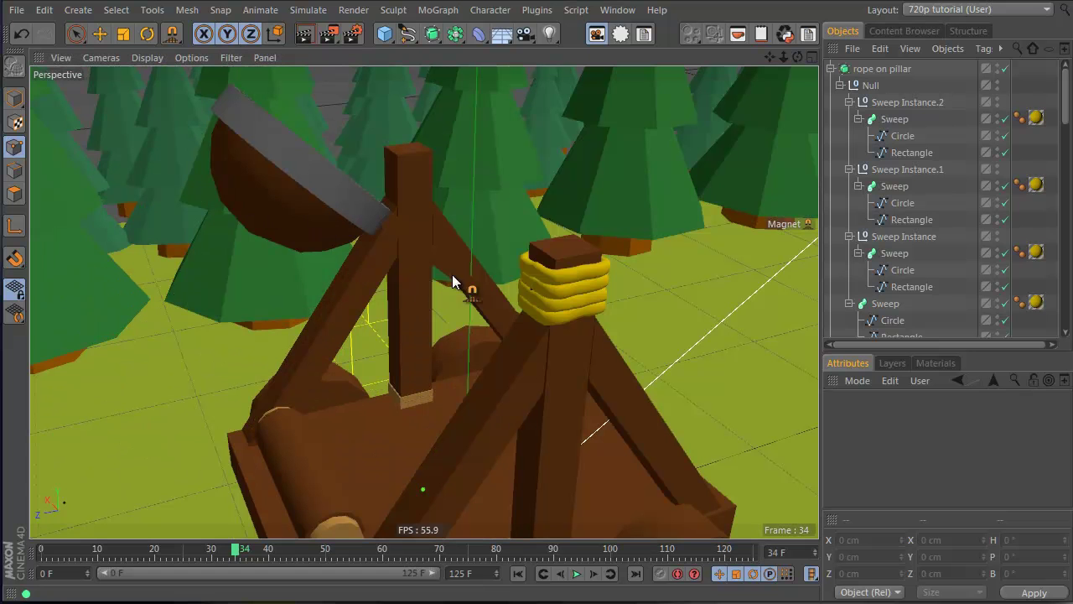
pyautogui.click(831, 69)
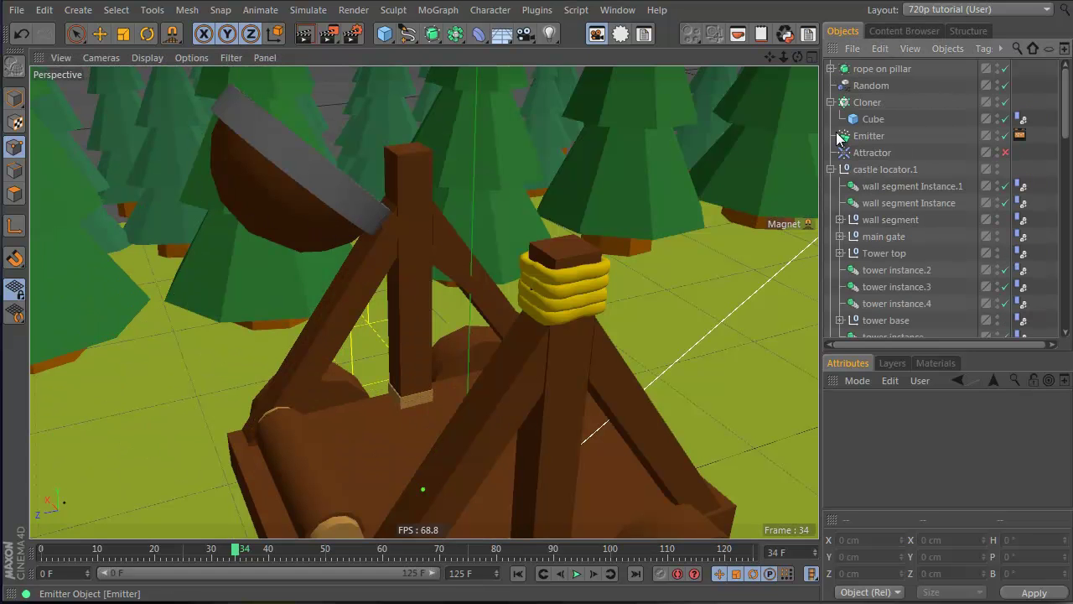
pyautogui.click(831, 170)
pyautogui.click(831, 270)
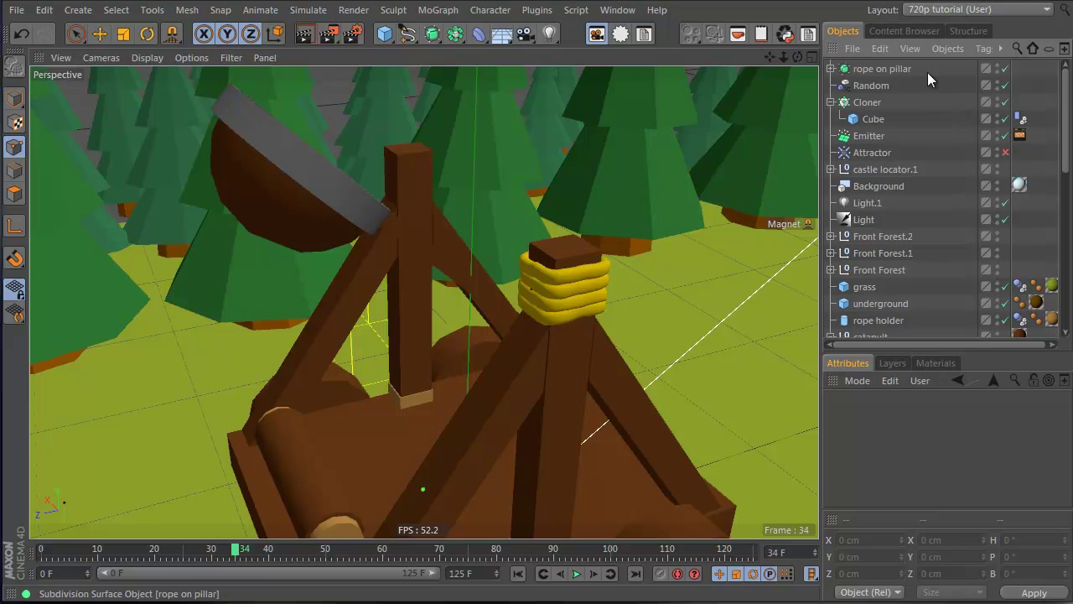
# Add a Null object and move it up to the yellow rope loops on the catapult's pillar, using the four-view layout.
pyautogui.moveTo(385, 36); pyautogui.dragTo(460, 57)
pyautogui.press('e')
pyautogui.keyDown('alt'); pyautogui.moveTo(500, 484); pyautogui.dragTo(505, 343, button='middle'); pyautogui.keyUp('alt')
pyautogui.moveTo(471, 366); pyautogui.dragTo(644, 320)
pyautogui.keyDown('alt'); pyautogui.moveTo(425, 388); pyautogui.dragTo(601, 129); pyautogui.keyUp('alt')
pyautogui.moveTo(690, 86); pyautogui.dragTo(645, 319)
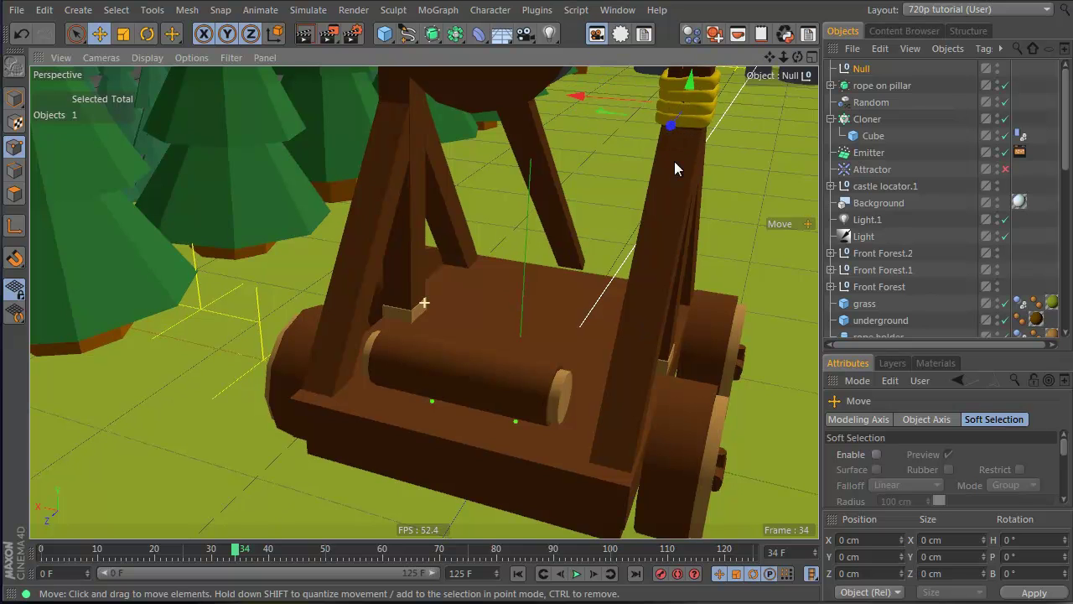
pyautogui.keyDown('alt'); pyautogui.moveTo(675, 113); pyautogui.dragTo(616, 218, button='middle'); pyautogui.keyUp('alt')
pyautogui.keyDown('alt'); pyautogui.moveTo(616, 218); pyautogui.dragTo(628, 261); pyautogui.keyUp('alt')
pyautogui.middleClick(619, 216)
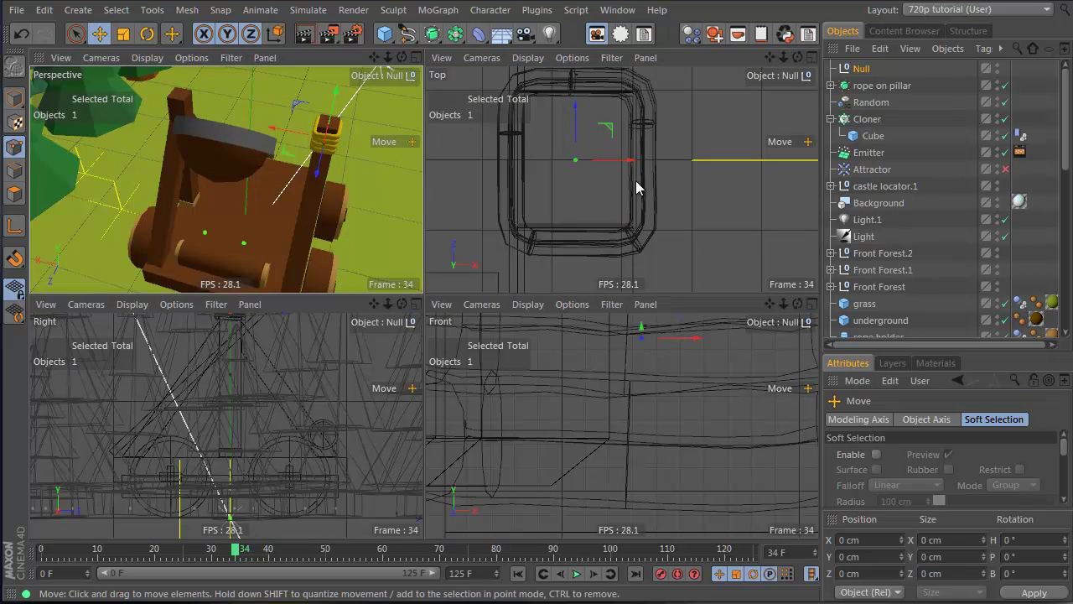
# Duplicate the null twice across the rope-wrapped pillar and shift all three nulls together along X.
pyautogui.scroll(-3, 636, 180)
pyautogui.keyDown('alt'); pyautogui.moveTo(568, 159); pyautogui.dragTo(628, 190, button='middle'); pyautogui.keyUp('alt')
pyautogui.moveTo(705, 191); pyautogui.dragTo(647, 214)
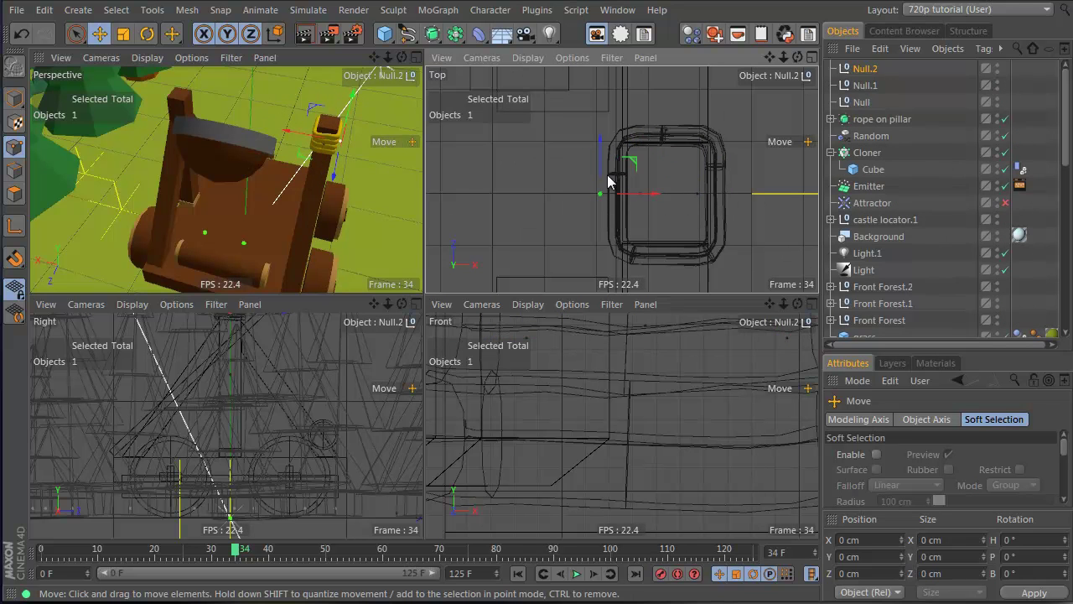
pyautogui.keyDown('alt'); pyautogui.moveTo(738, 198); pyautogui.dragTo(565, 214, button='right'); pyautogui.keyUp('alt')
pyautogui.keyDown('alt'); pyautogui.moveTo(632, 191); pyautogui.dragTo(515, 176, button='middle'); pyautogui.keyUp('alt')
pyautogui.keyDown('alt'); pyautogui.moveTo(515, 175); pyautogui.dragTo(555, 171, button='right'); pyautogui.keyUp('alt')
pyautogui.keyDown('shift'); pyautogui.click(857, 103); pyautogui.keyUp('shift')
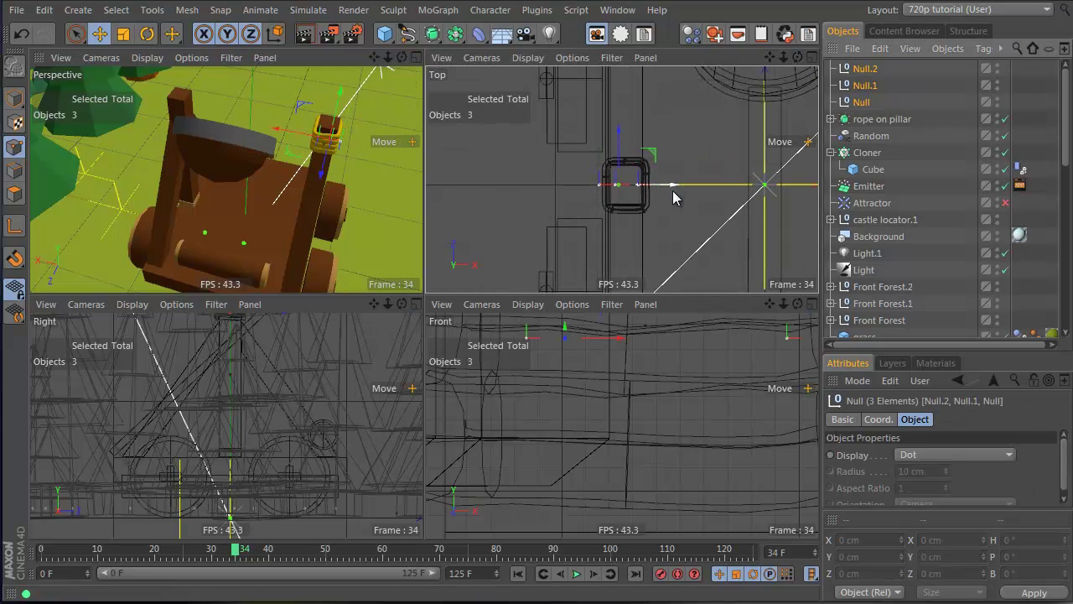
pyautogui.moveTo(673, 191); pyautogui.dragTo(685, 189)
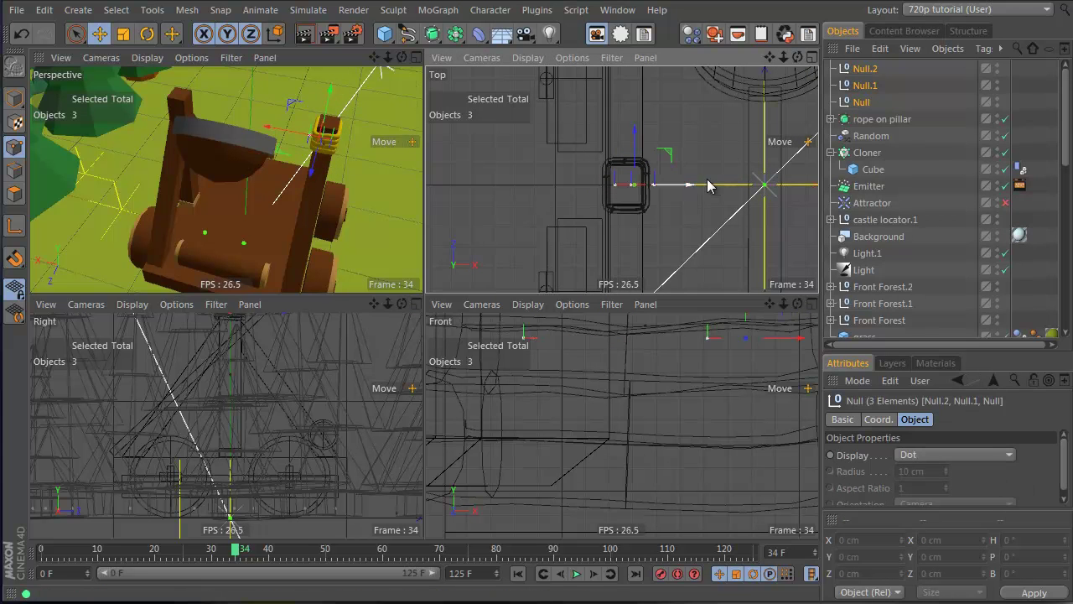
# Delete the two duplicate nulls and move the remaining null about 4 cm along X to the roped pillar's inner face.
pyautogui.click(937, 74)
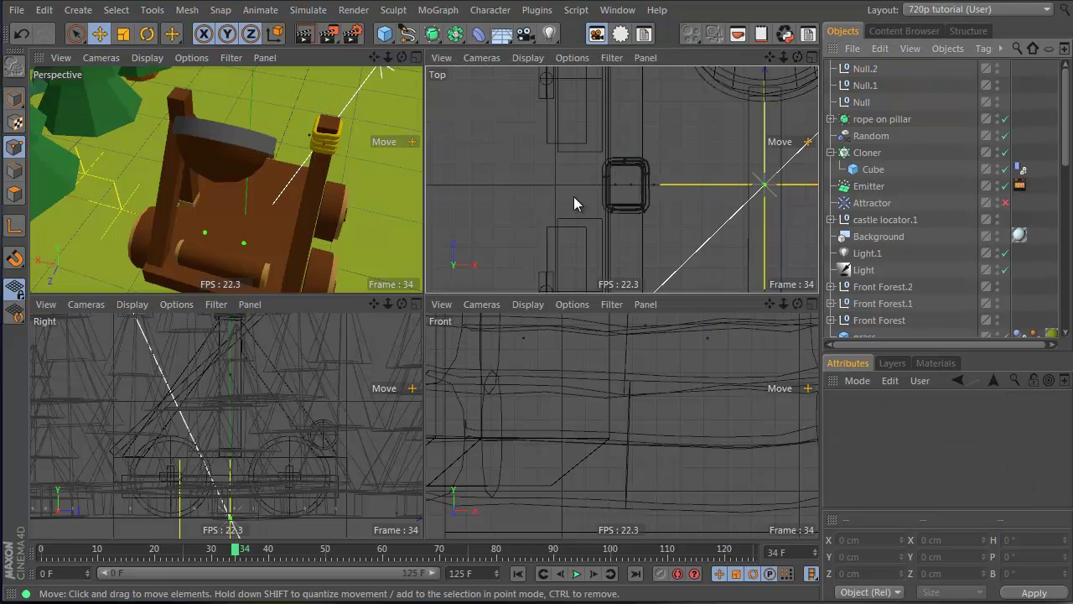
pyautogui.click(864, 70)
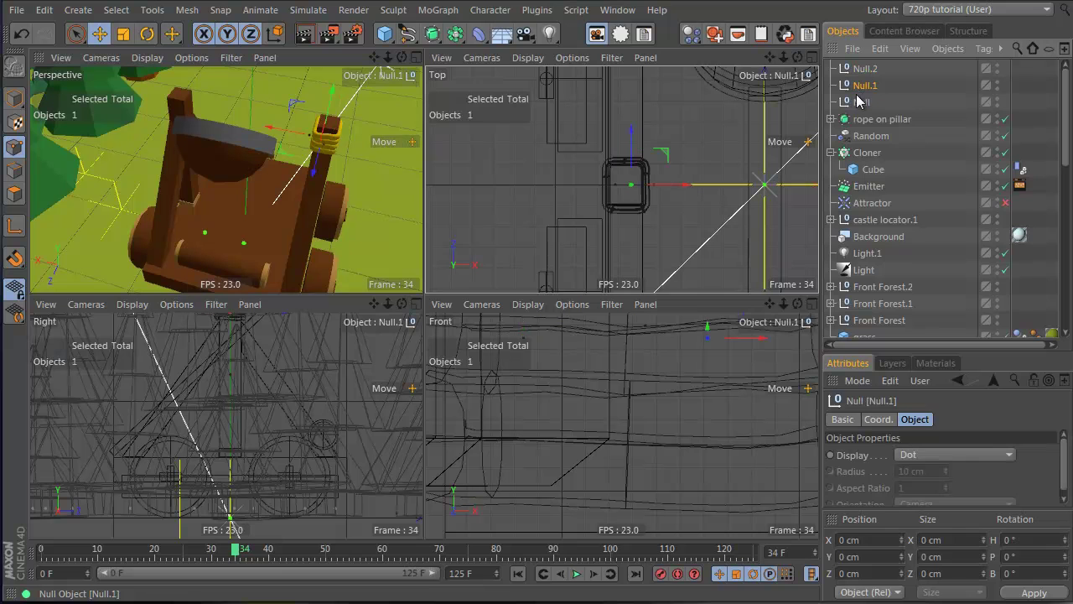
pyautogui.click(859, 101)
pyautogui.scroll(-2, 859, 102)
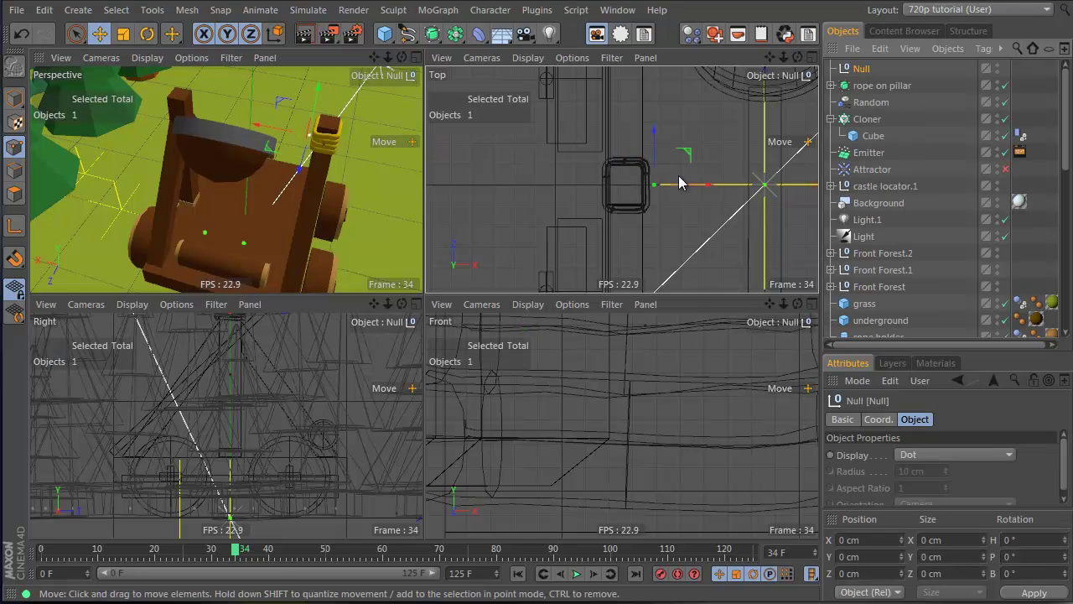
pyautogui.moveTo(680, 183); pyautogui.dragTo(683, 193)
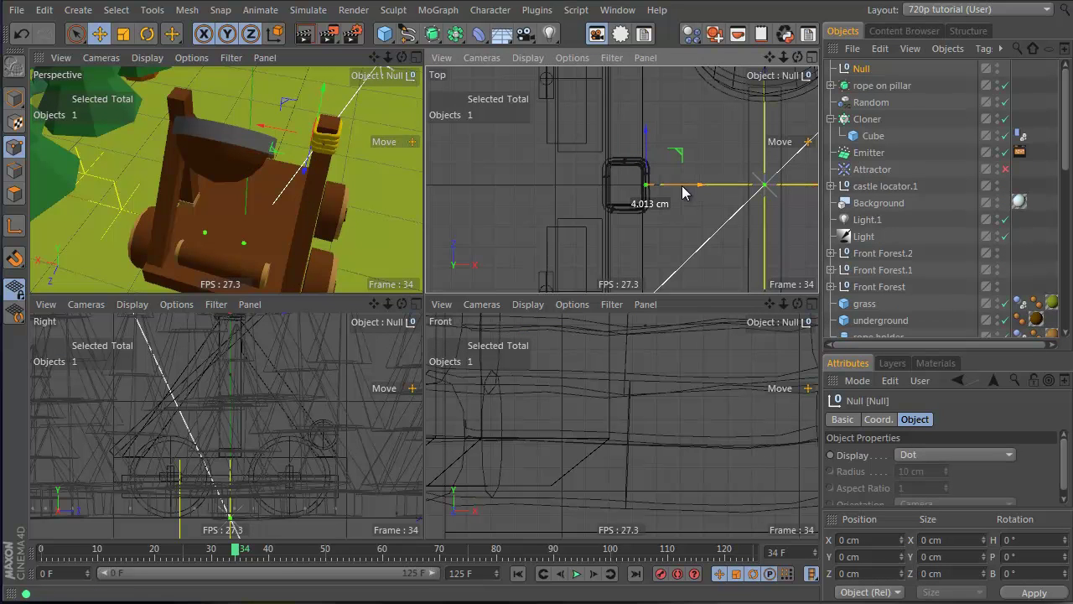
# Duplicate the null along X to the inner face of the opposite pillar.
pyautogui.keyDown('alt'); pyautogui.moveTo(683, 188); pyautogui.dragTo(549, 176, button='middle'); pyautogui.keyUp('alt')
pyautogui.press('e')
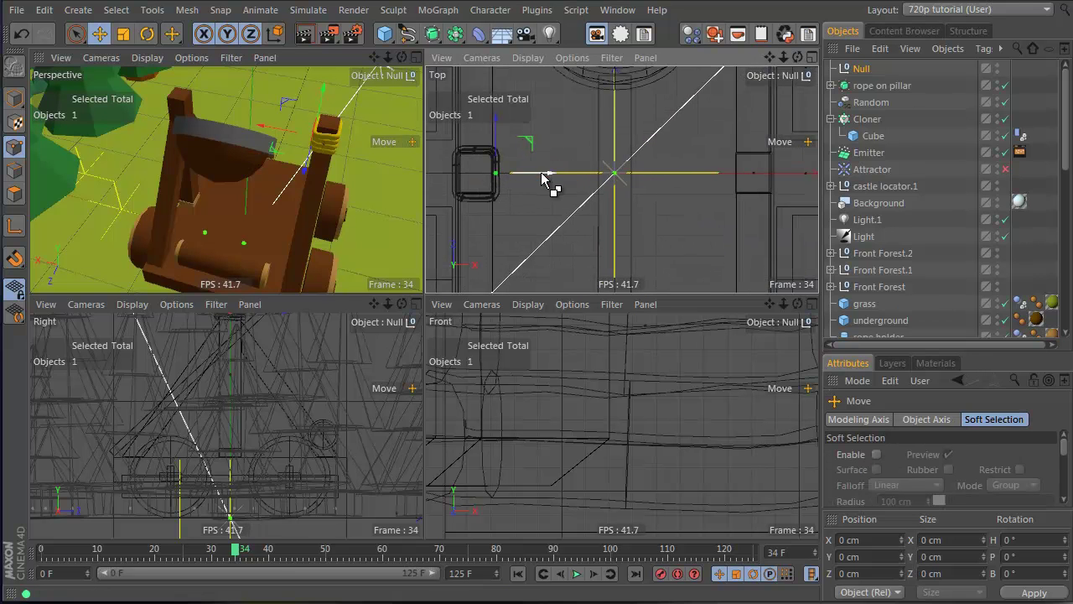
pyautogui.keyDown('ctrl'); pyautogui.moveTo(545, 180); pyautogui.dragTo(770, 178); pyautogui.keyUp('ctrl')
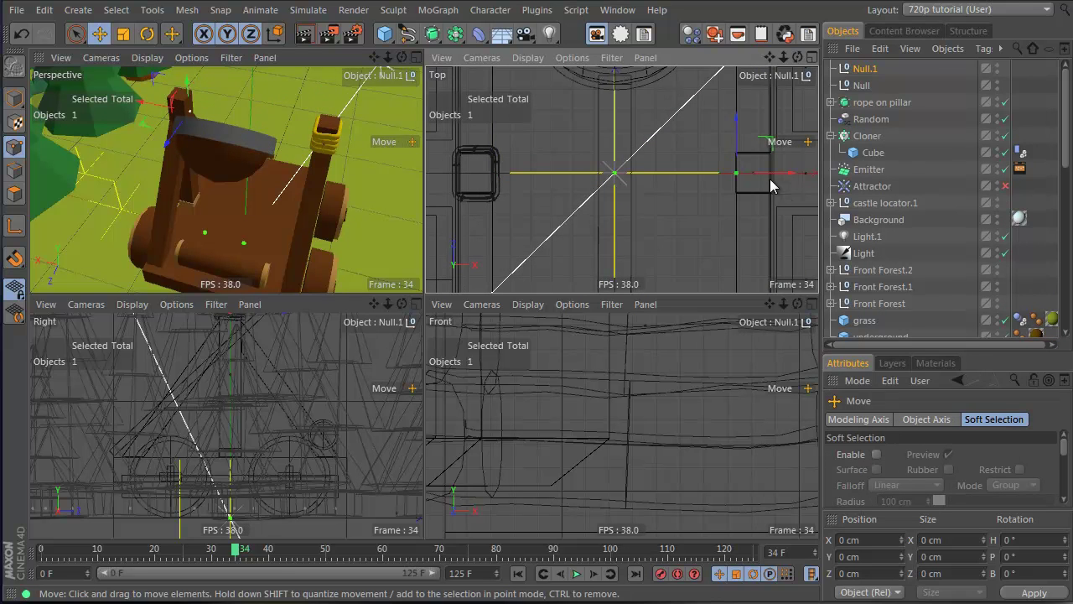
# Rename the null at the roped pillar as "left" and the copy at the opposite pillar as "right".
pyautogui.doubleClick(862, 85)
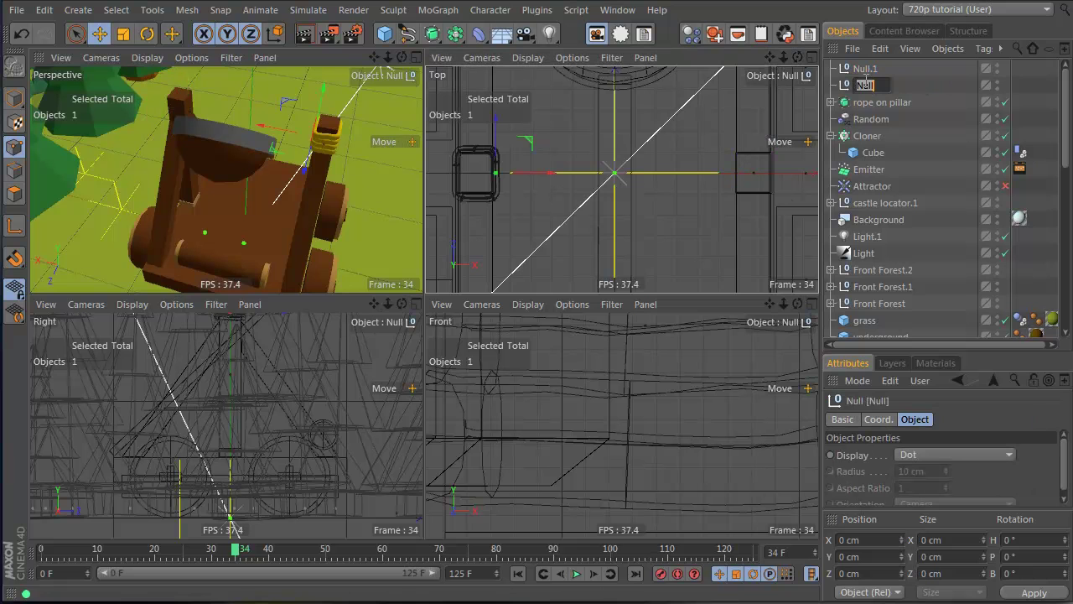
pyautogui.write('left')
pyautogui.press('Return')
pyautogui.doubleClick(868, 68)
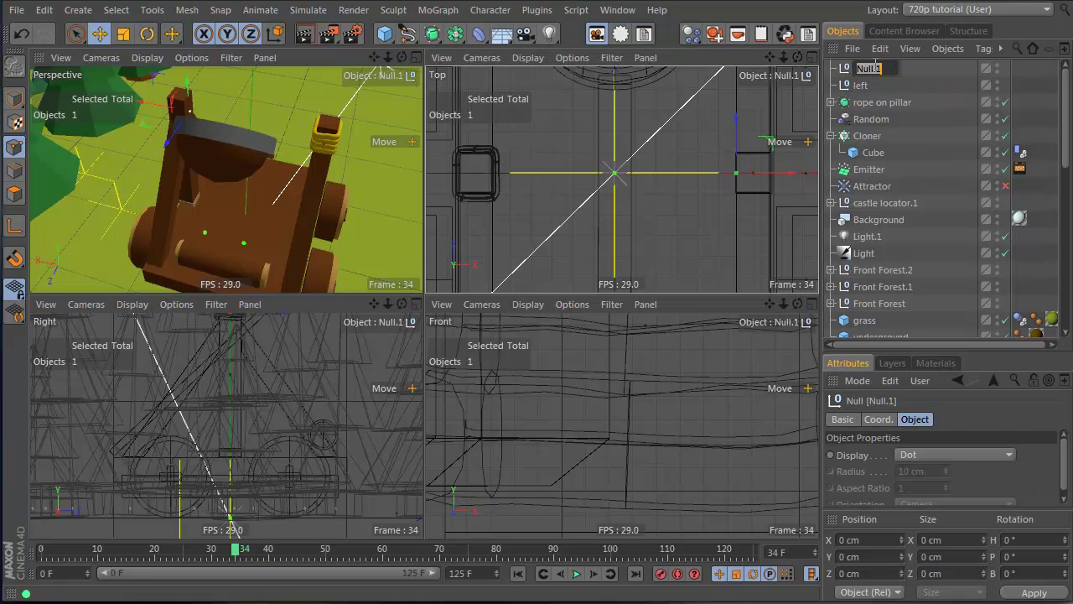
pyautogui.write('right')
pyautogui.press('Return')
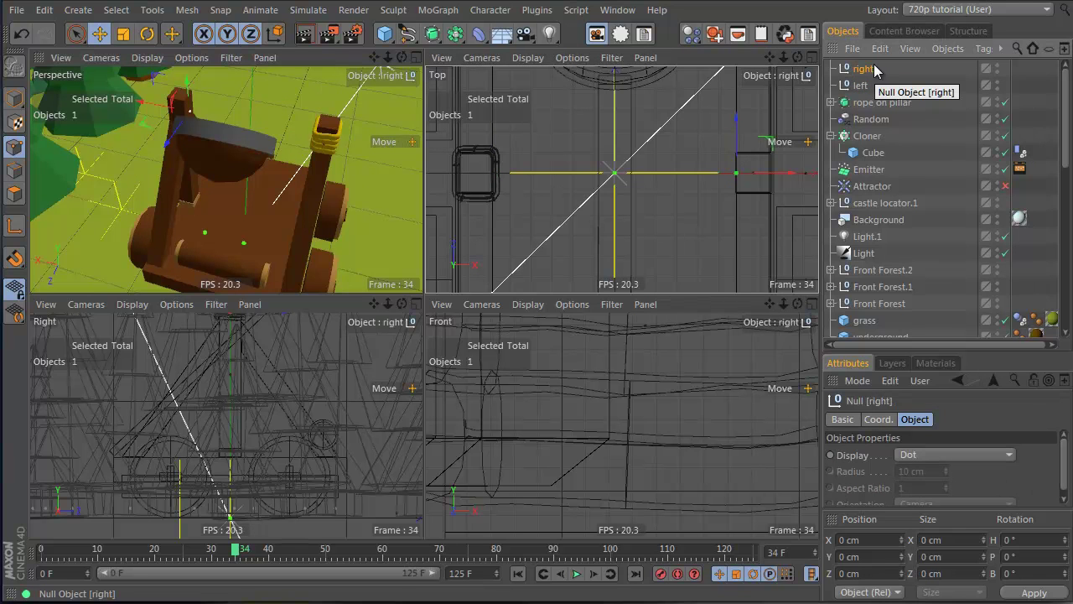
# Copy the right null to the midpoint between the pillars, naming it "middle" and listing it between right and left.
pyautogui.click(753, 173)
pyautogui.keyDown('ctrl'); pyautogui.moveTo(752, 177); pyautogui.dragTo(669, 186); pyautogui.keyUp('ctrl')
pyautogui.doubleClick(872, 69)
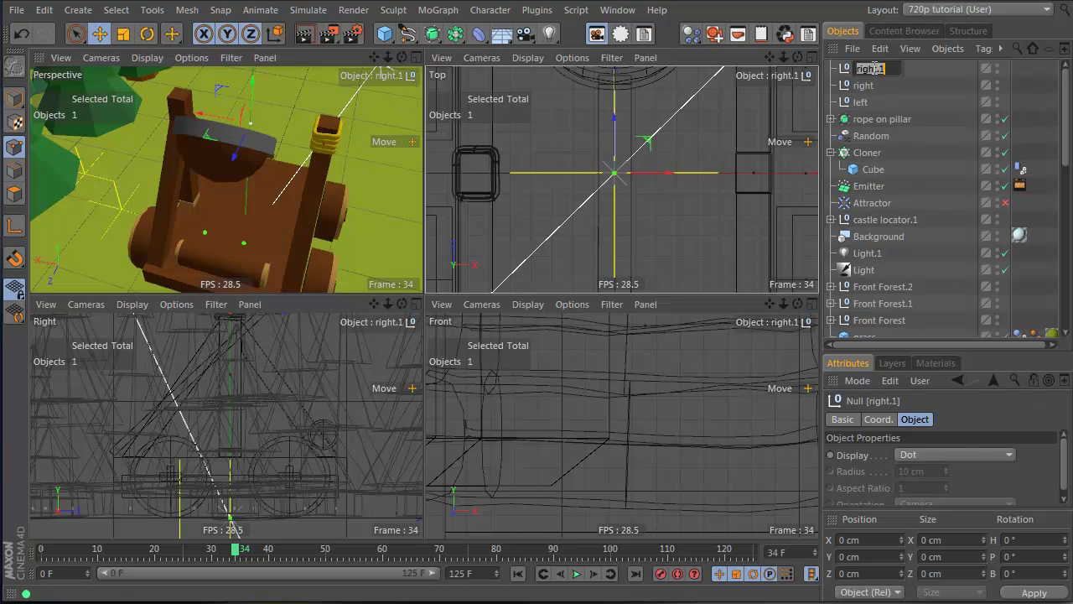
pyautogui.write('middle')
pyautogui.press('Return')
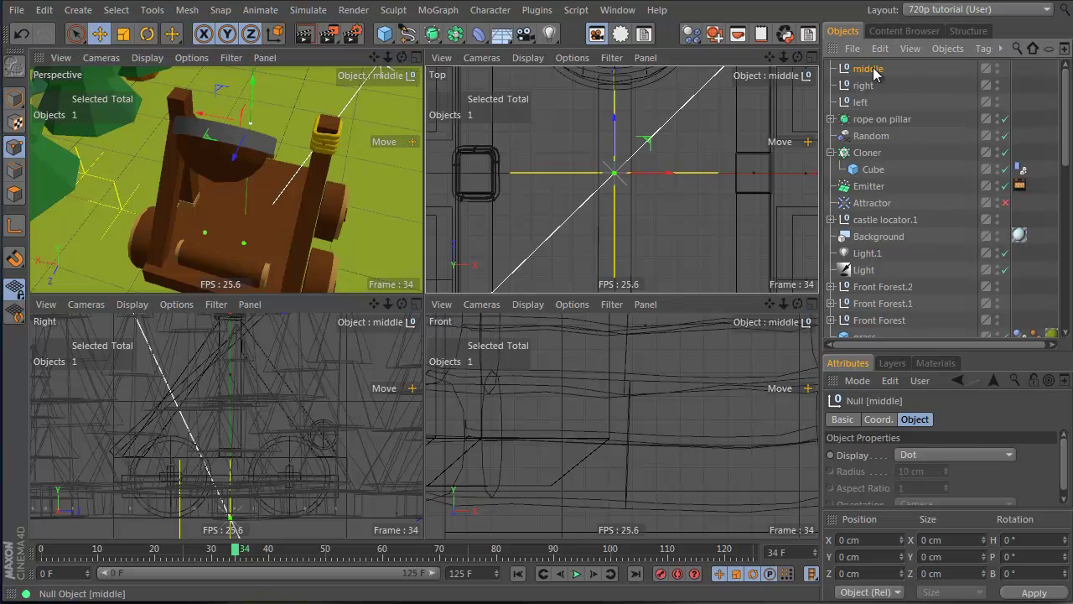
pyautogui.moveTo(864, 99); pyautogui.dragTo(868, 89)
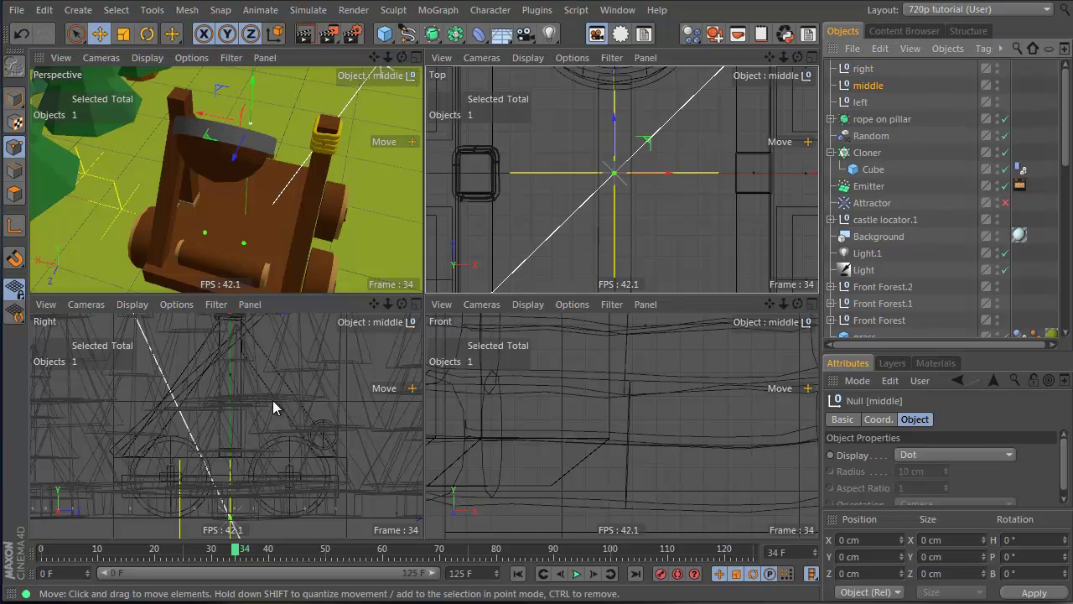
# Hide the Front Forest.2, Front Forest.1 and Front Forest groups to clear the side view of the catapult.
pyautogui.keyDown('alt'); pyautogui.moveTo(273, 400); pyautogui.dragTo(224, 396, button='right'); pyautogui.keyUp('alt')
pyautogui.keyDown('alt'); pyautogui.moveTo(224, 396); pyautogui.dragTo(237, 448, button='middle'); pyautogui.keyUp('alt')
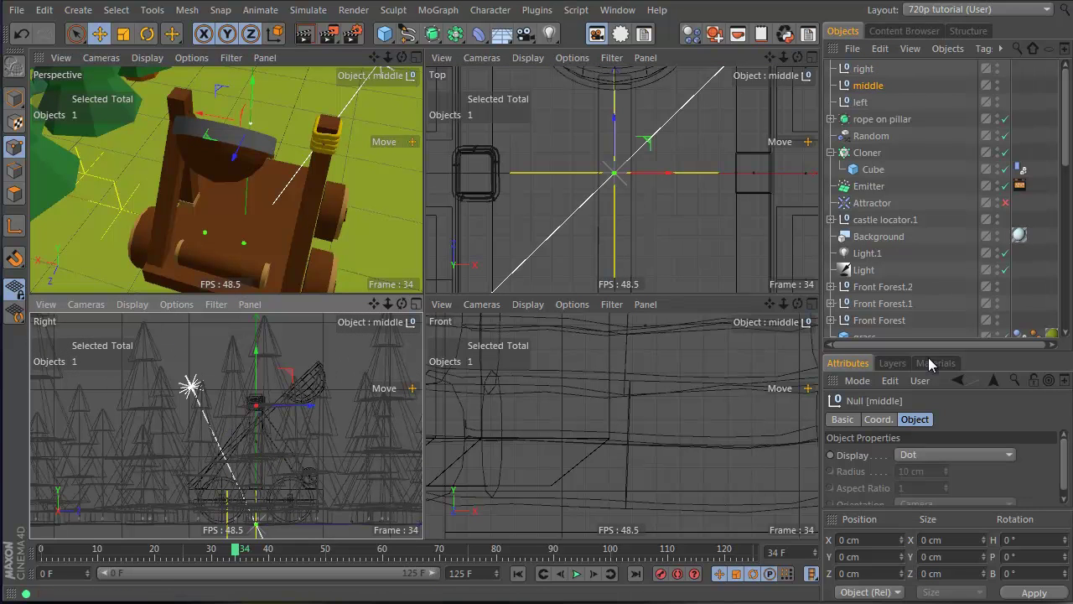
pyautogui.click(998, 286)
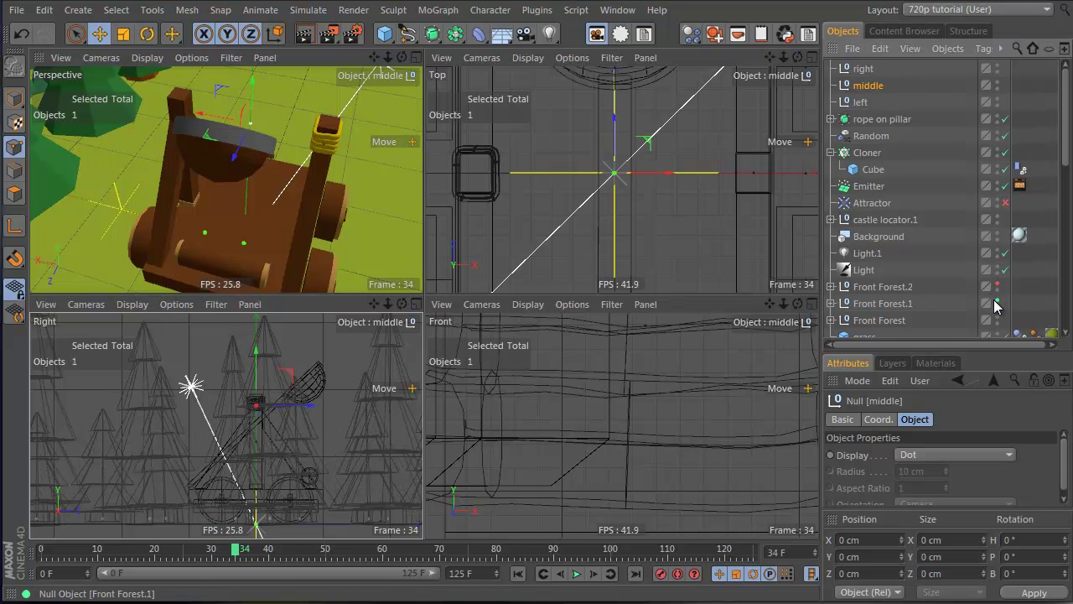
pyautogui.click(997, 304)
pyautogui.click(997, 321)
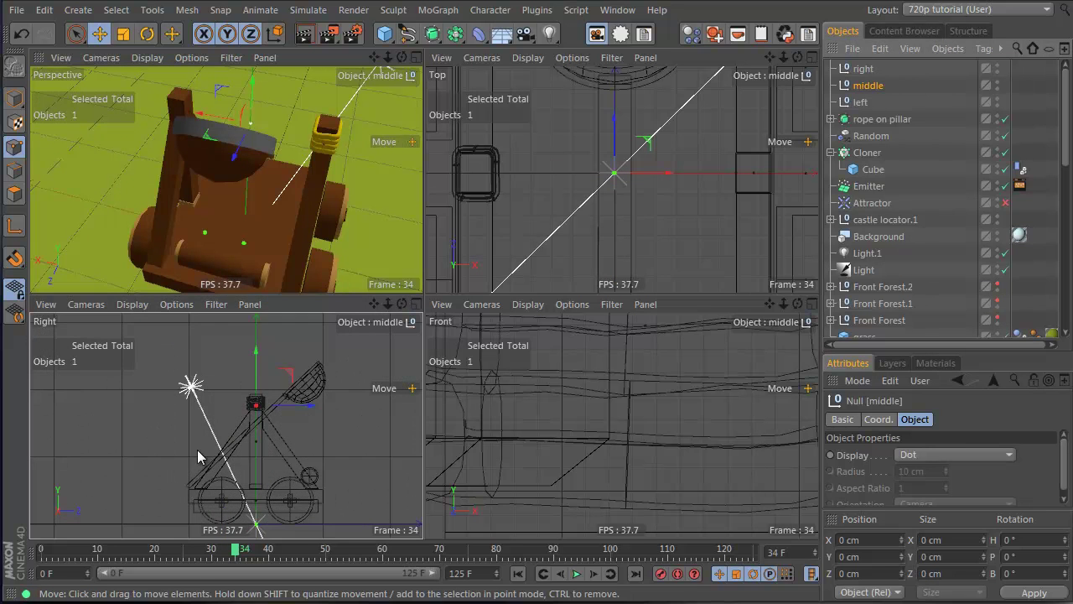
# Move the middle null in the Right view off the pillar, slightly down and back onto the catapult's spoon handle.
pyautogui.keyDown('alt'); pyautogui.moveTo(197, 450); pyautogui.dragTo(424, 352, button='right'); pyautogui.keyUp('alt')
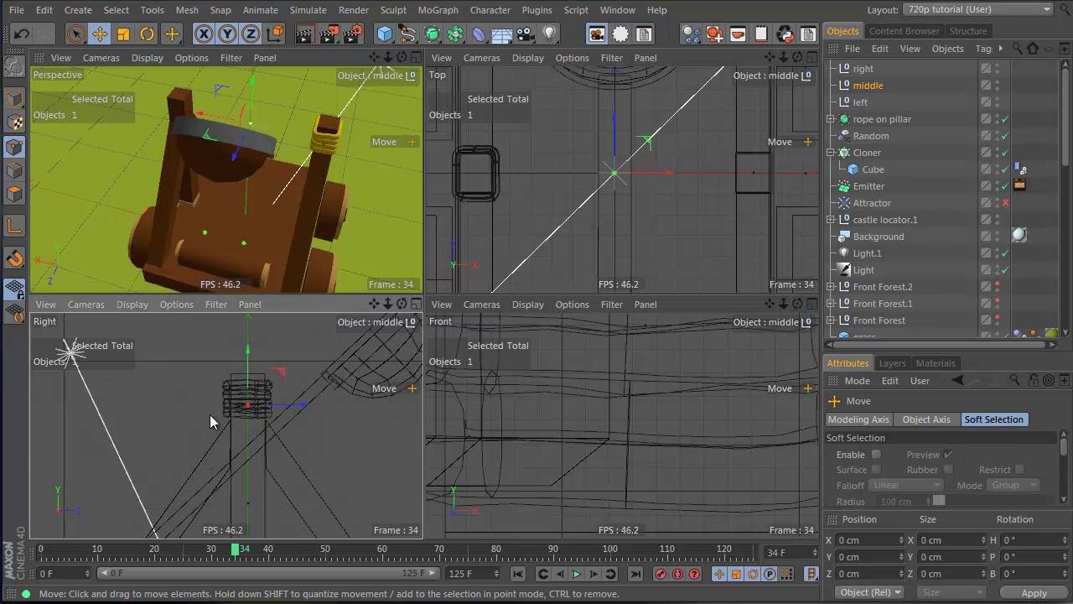
pyautogui.moveTo(210, 414); pyautogui.dragTo(300, 454)
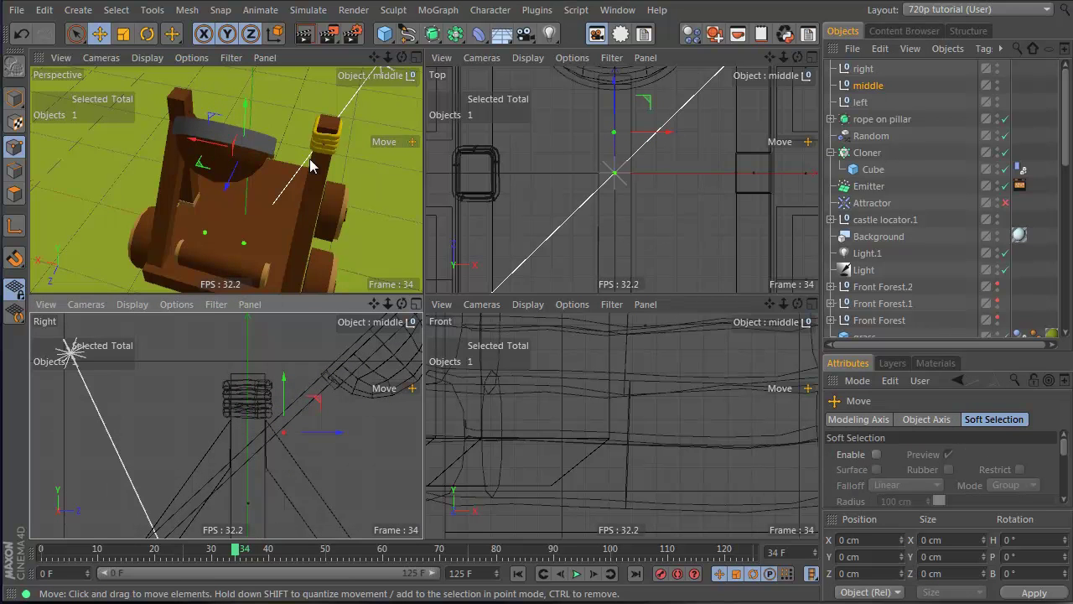
pyautogui.keyDown('alt'); pyautogui.moveTo(291, 183); pyautogui.dragTo(291, 245); pyautogui.keyUp('alt')
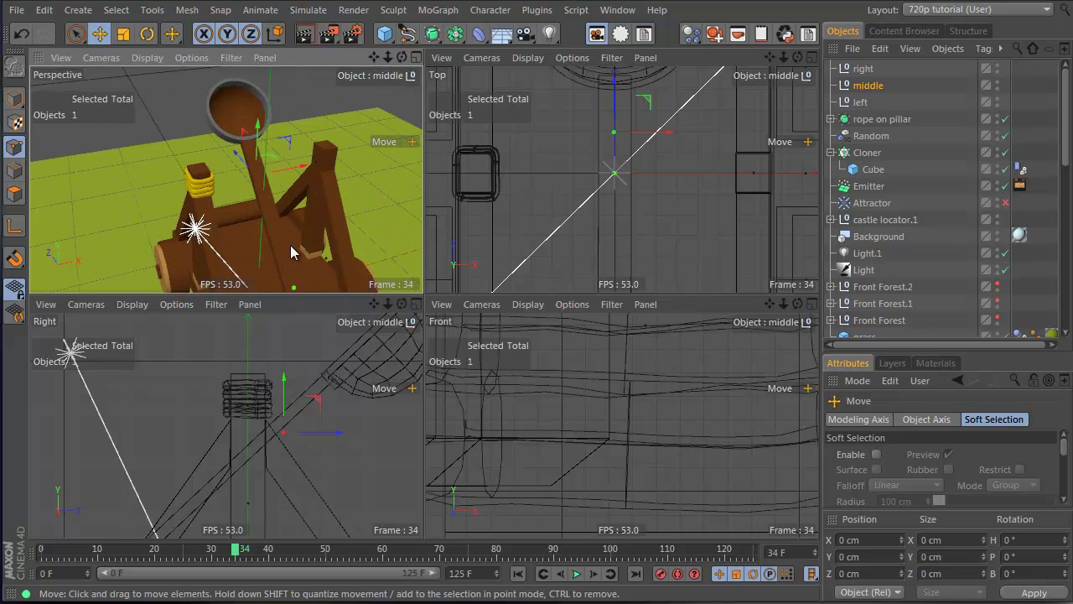
# Add a MoGraph Tracer and fill its Trace Link list with the right, middle and left nulls in that order.
pyautogui.click(437, 10)
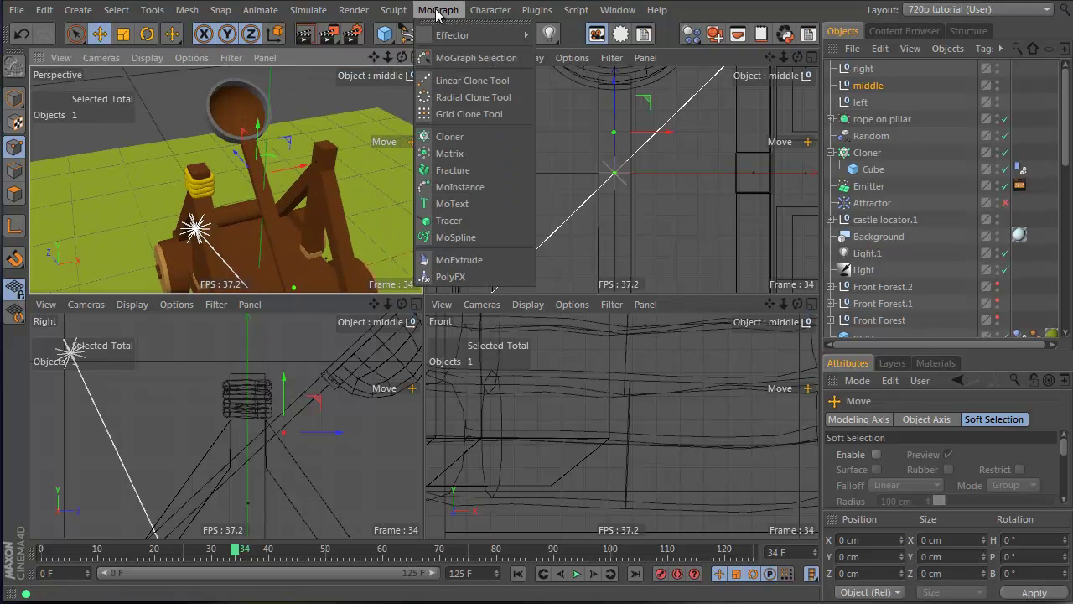
pyautogui.click(482, 219)
pyautogui.moveTo(889, 83); pyautogui.dragTo(858, 117)
pyautogui.click(868, 73)
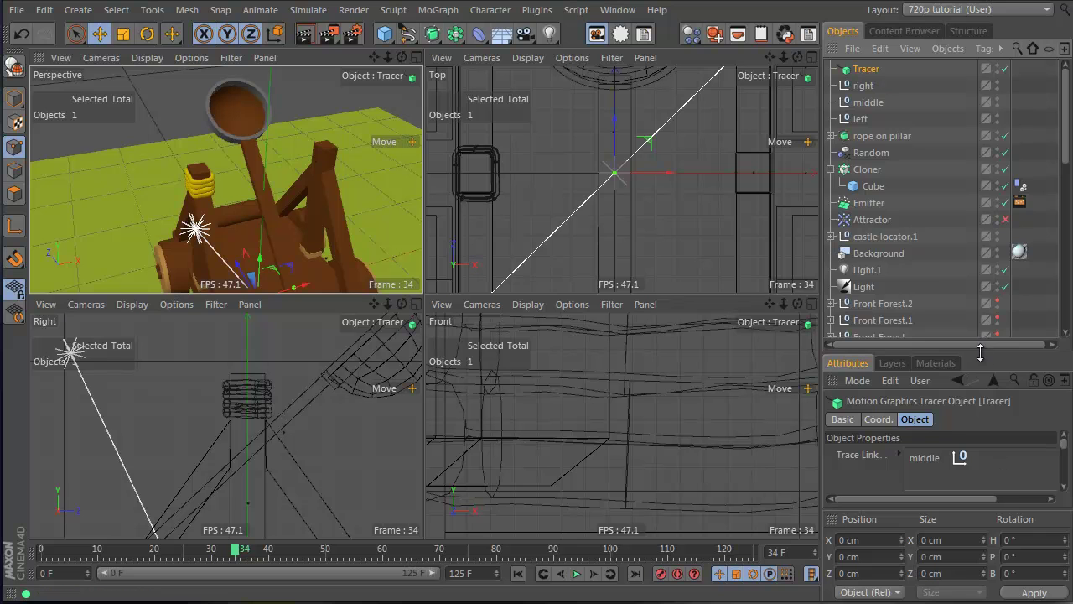
pyautogui.moveTo(981, 352); pyautogui.dragTo(973, 261)
pyautogui.moveTo(856, 81); pyautogui.dragTo(971, 379)
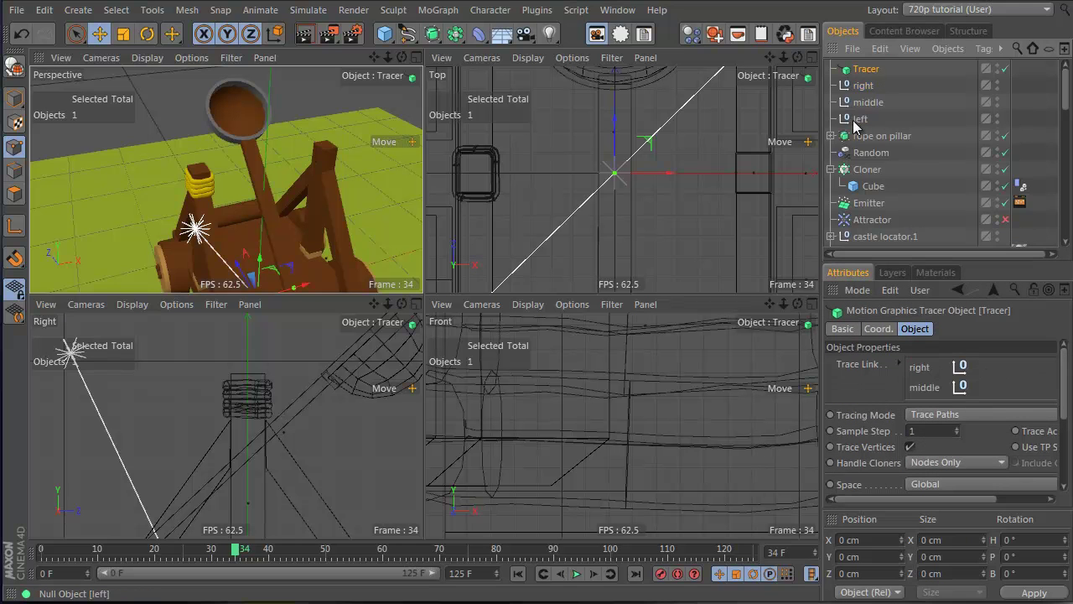
pyautogui.moveTo(980, 263); pyautogui.dragTo(987, 178)
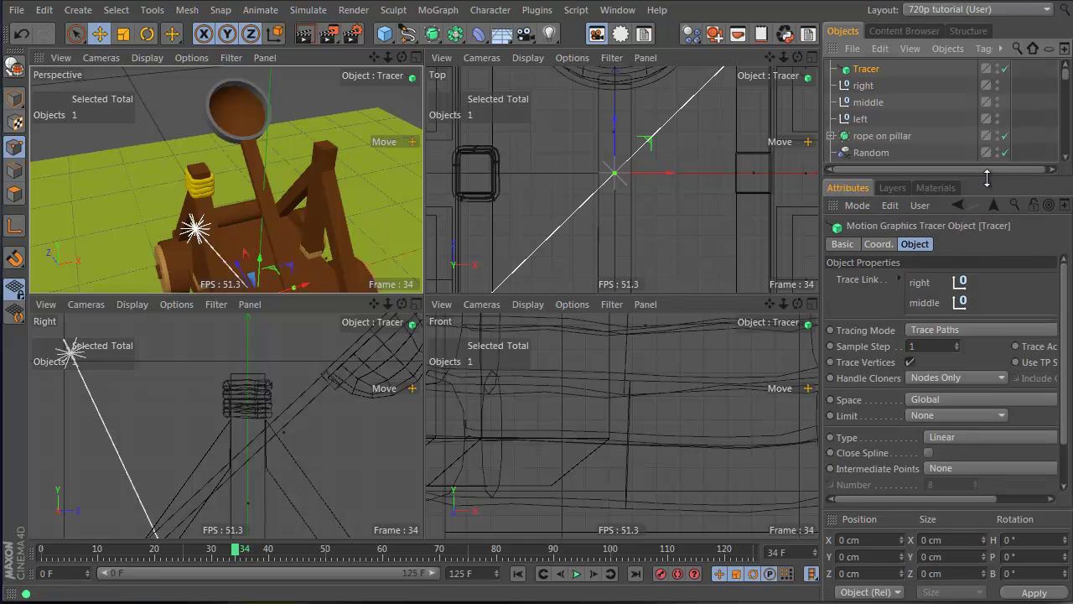
# Set the Tracer's Tracing Mode to Connect All Objects and inspect the line between the pillars.
pyautogui.click(957, 331)
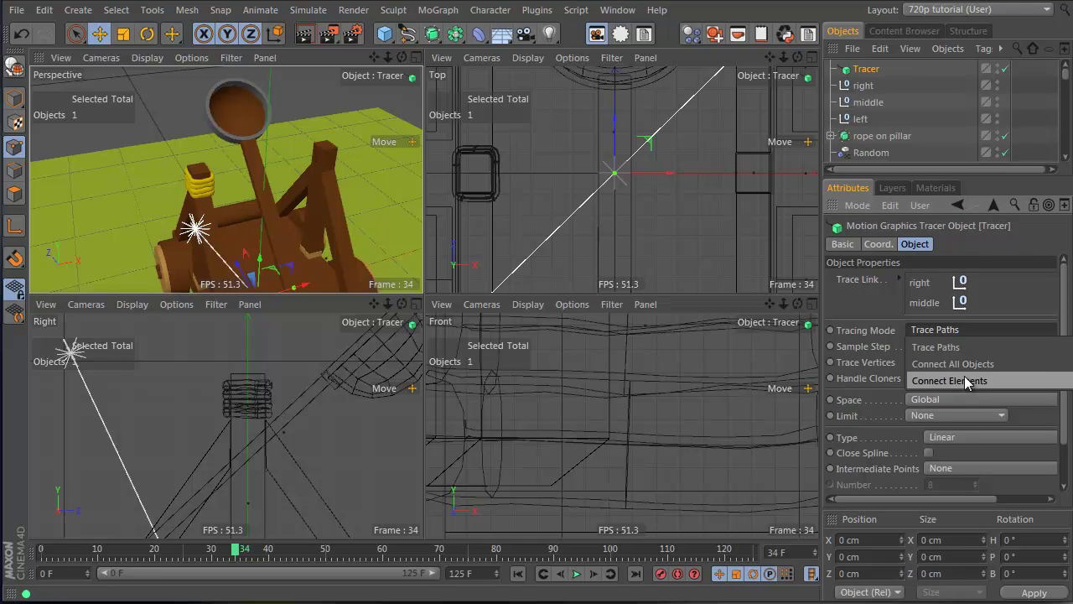
pyautogui.click(960, 365)
pyautogui.keyDown('alt'); pyautogui.moveTo(261, 196); pyautogui.dragTo(68, 210); pyautogui.keyUp('alt')
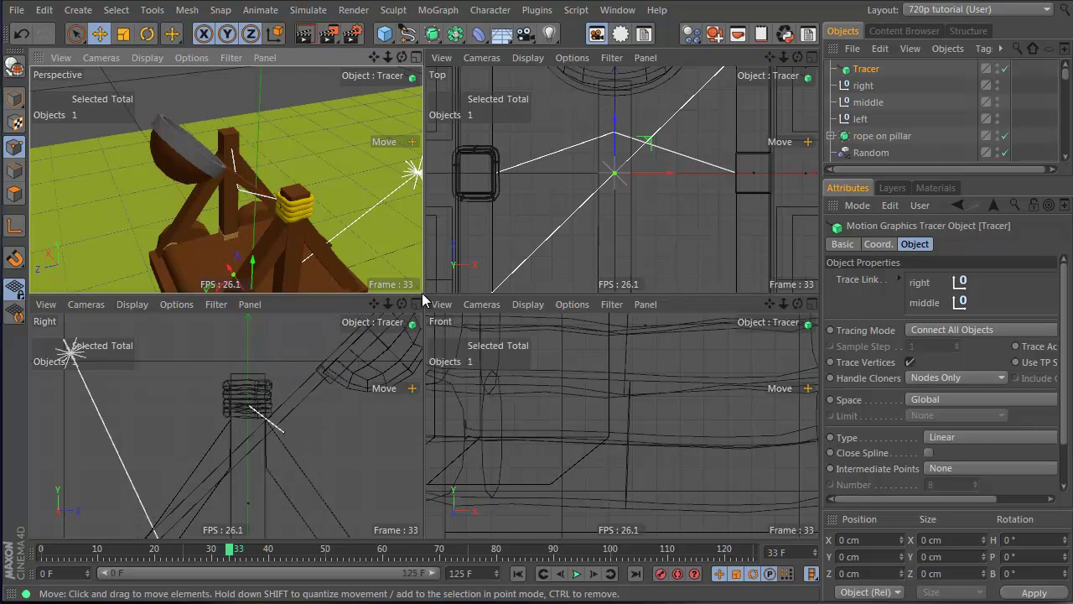
# Open a second Object Manager window and place it over the viewports, with the catapult hierarchy reachable in the original one.
pyautogui.click(870, 101)
pyautogui.moveTo(904, 177); pyautogui.dragTo(912, 435)
pyautogui.scroll(-2, 885, 346)
pyautogui.scroll(-2, 846, 317)
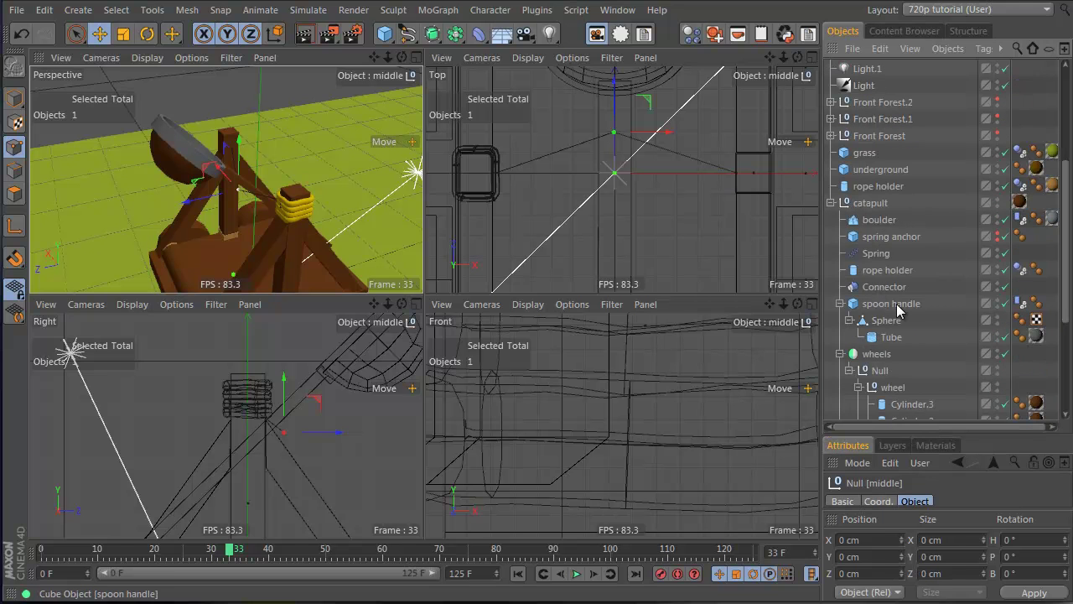
pyautogui.scroll(4, 943, 321)
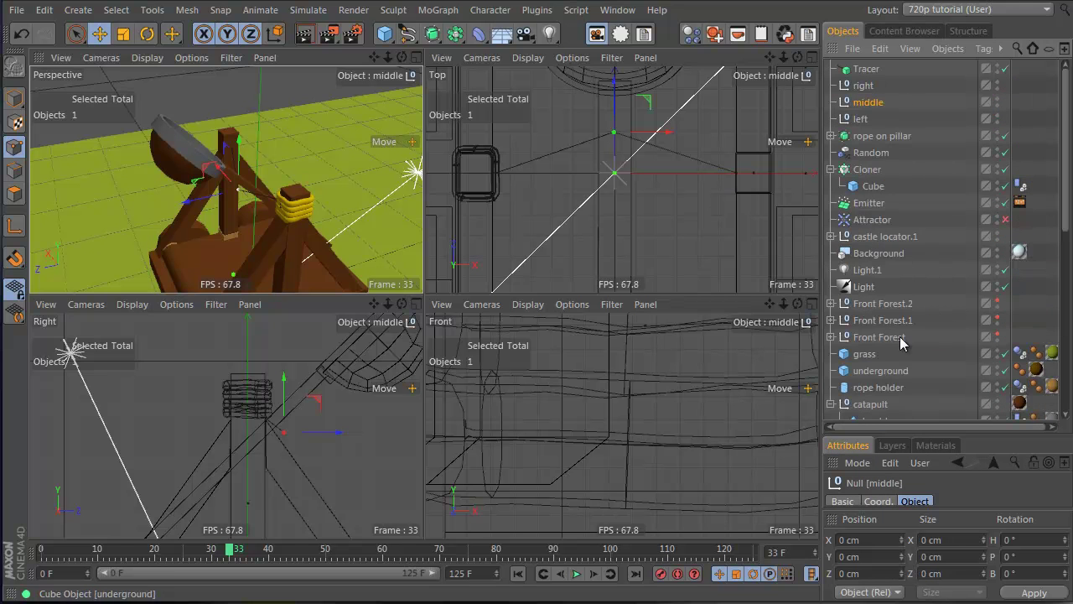
pyautogui.scroll(-6, 900, 336)
pyautogui.scroll(4, 871, 203)
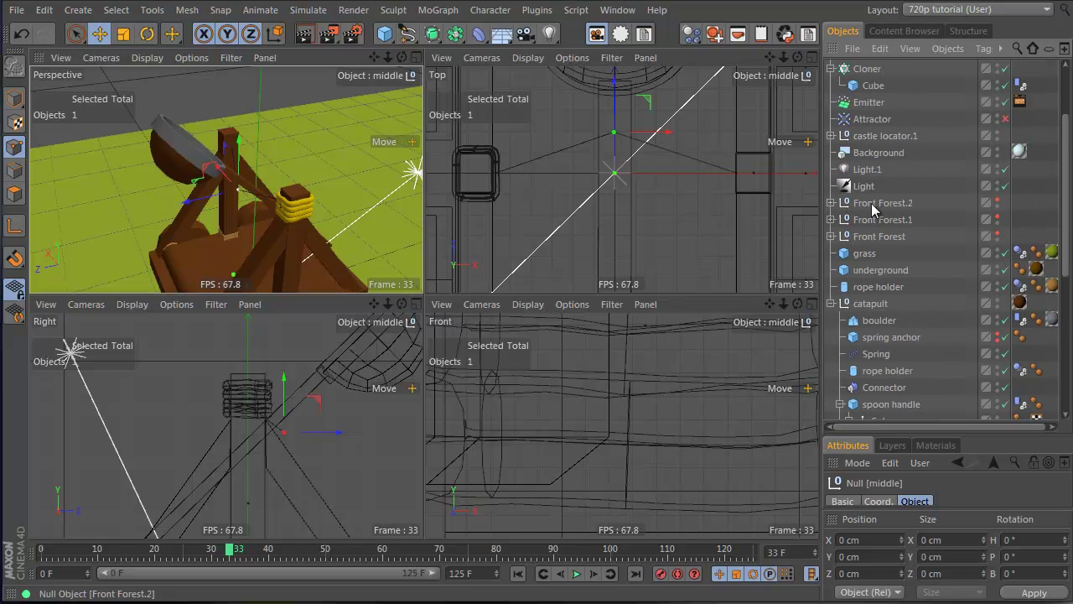
pyautogui.click(1064, 50)
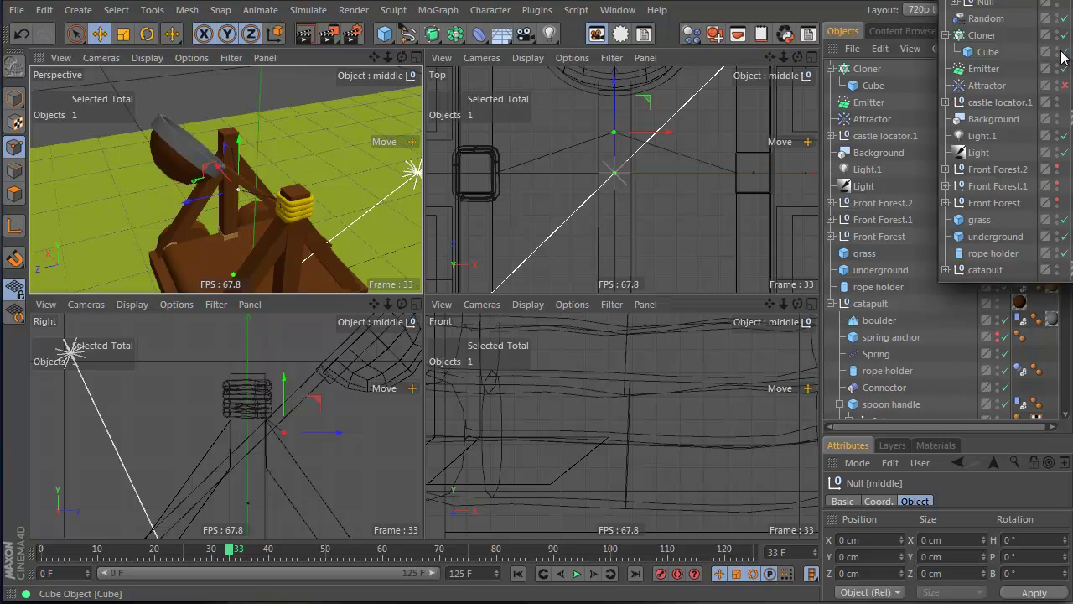
pyautogui.moveTo(1070, 2); pyautogui.dragTo(680, 64)
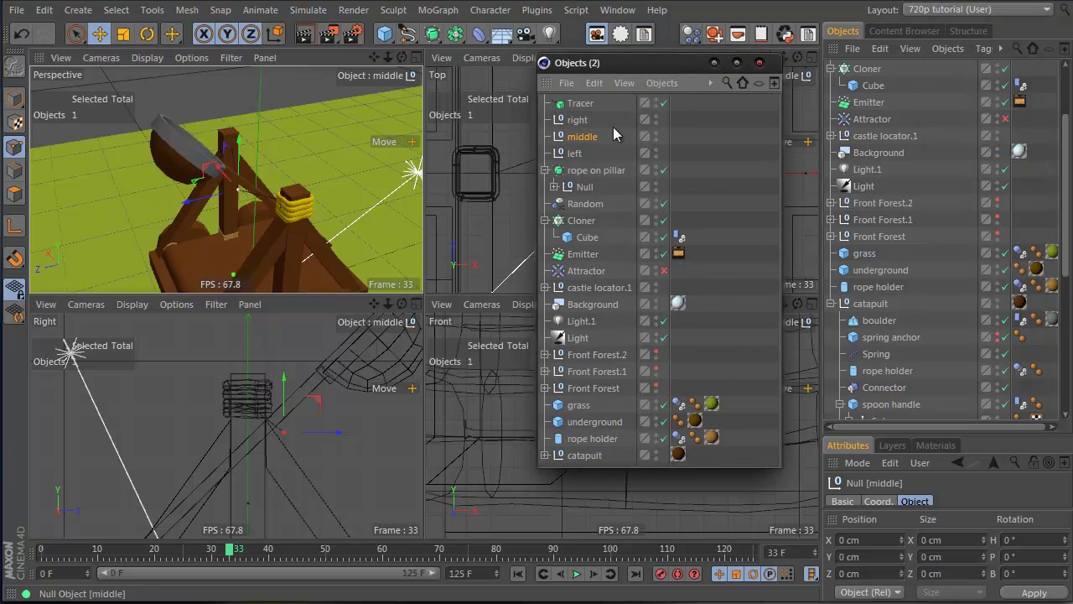
# Make the middle null a child of the catapult's spoon handle.
pyautogui.scroll(-4, 911, 164)
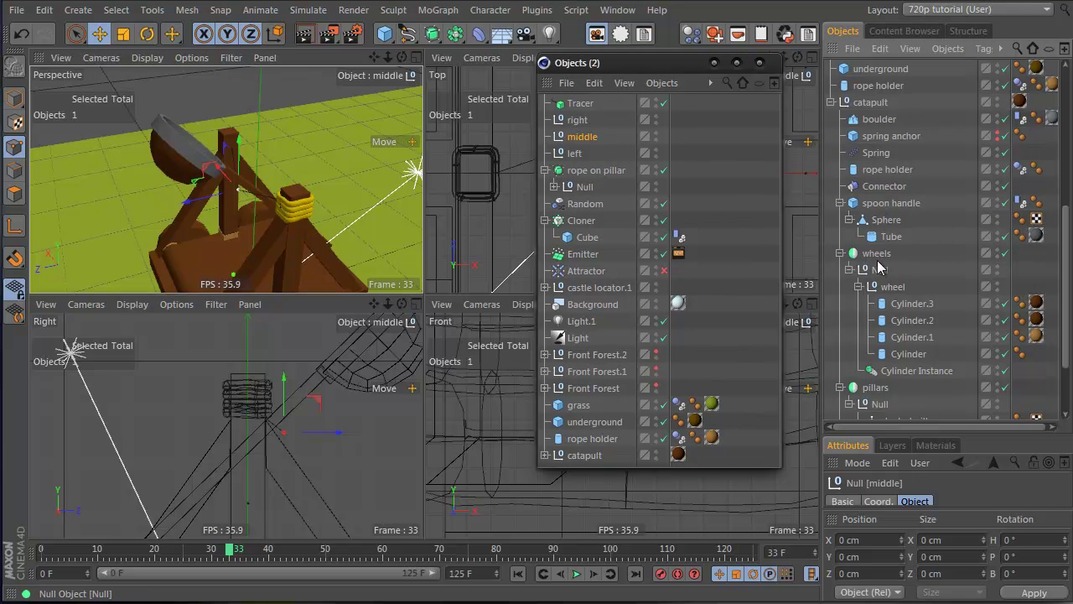
pyautogui.click(883, 205)
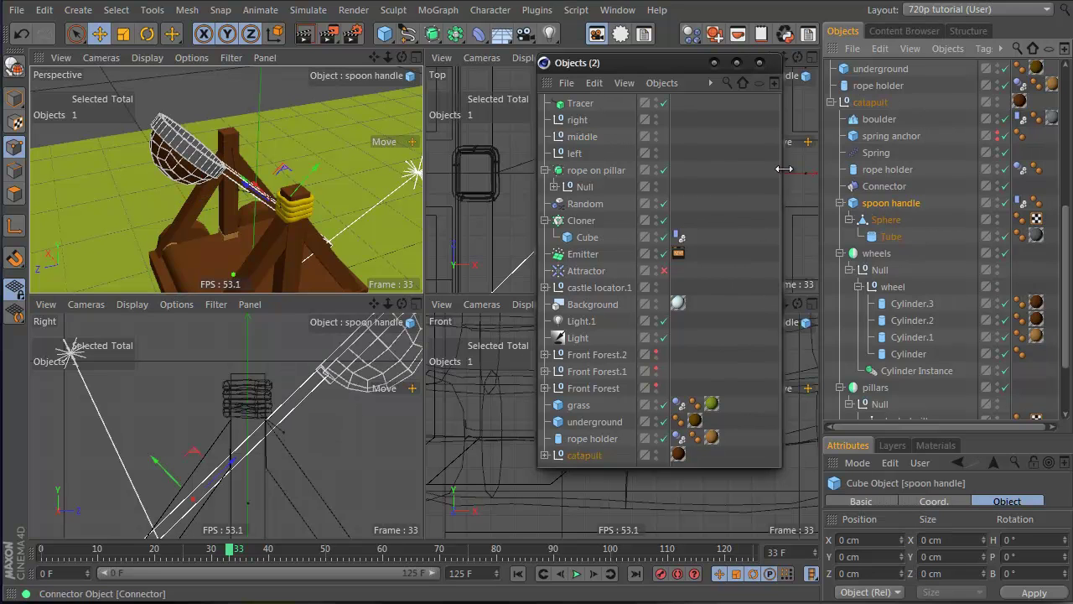
pyautogui.moveTo(576, 138); pyautogui.dragTo(583, 133)
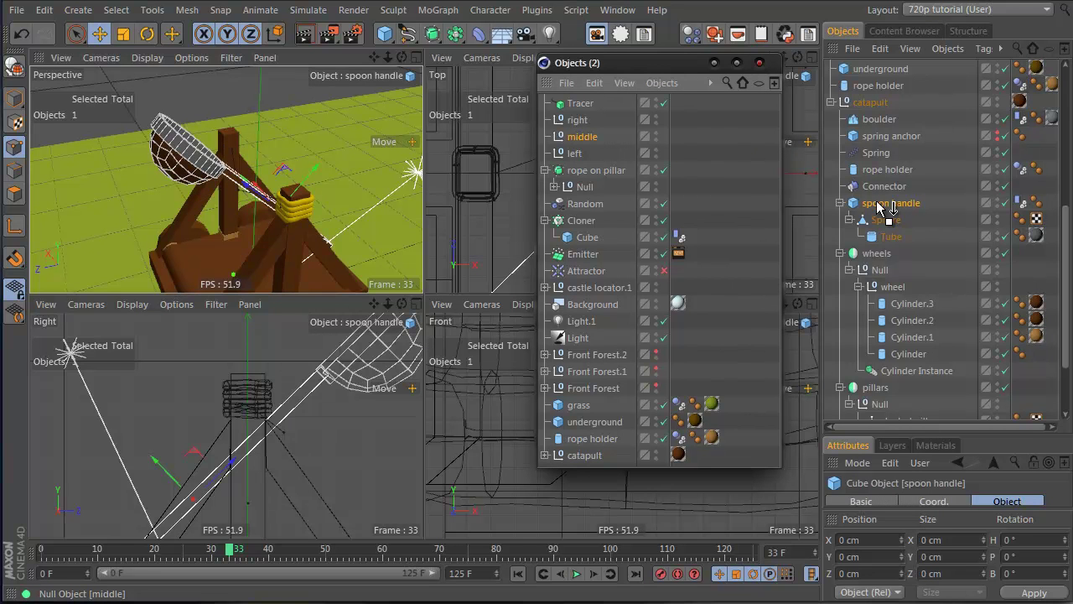
pyautogui.moveTo(892, 212); pyautogui.dragTo(890, 215)
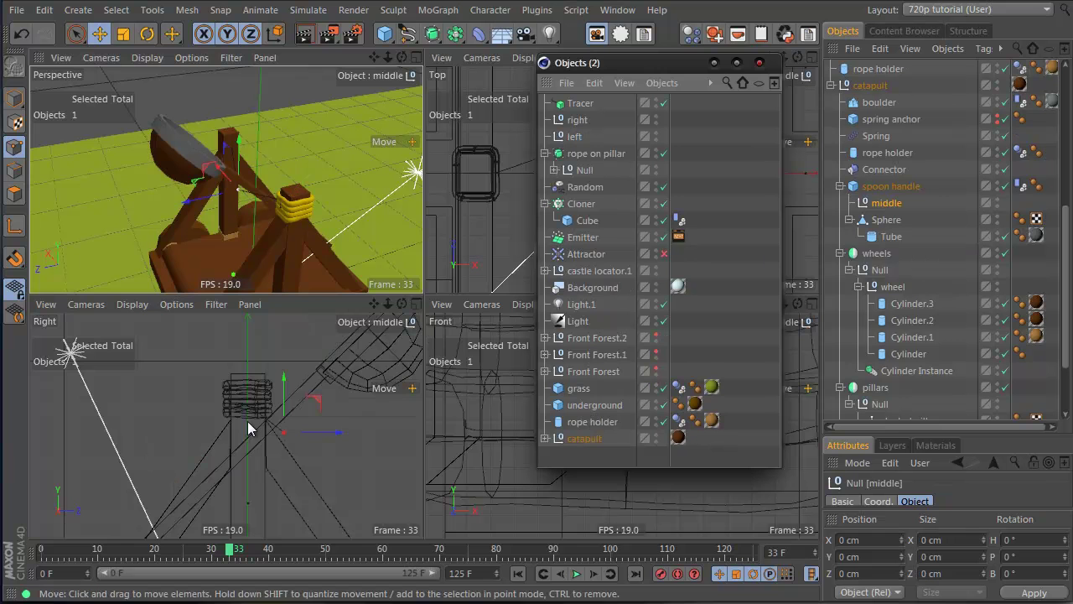
# Enlarge the Perspective view and scrub the animation back to frame 12 to check how the traced line follows the spoon.
pyautogui.middleClick(300, 161)
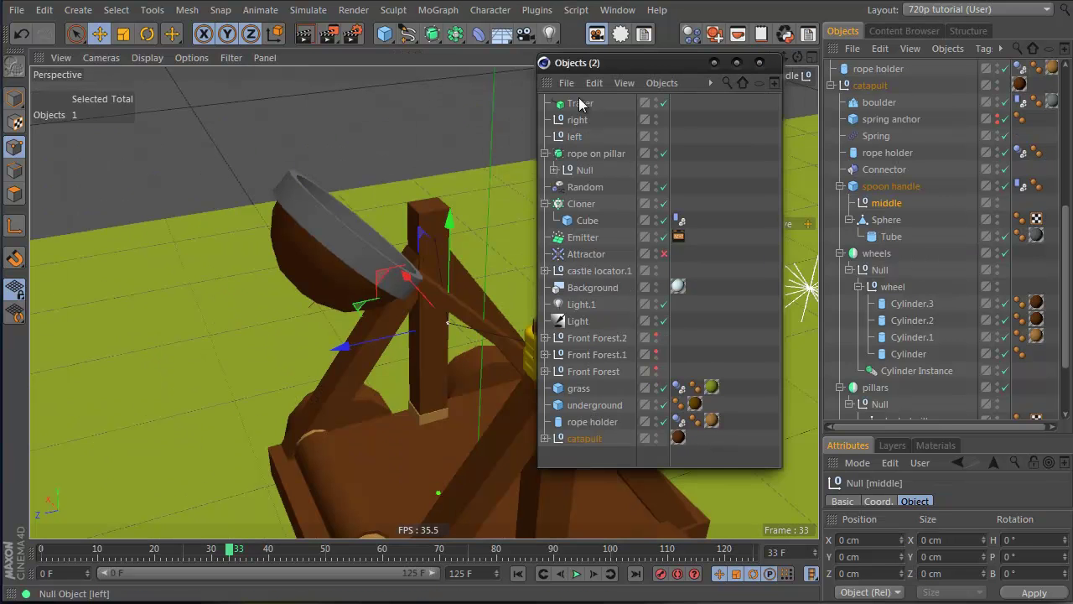
pyautogui.moveTo(587, 63); pyautogui.dragTo(748, 78)
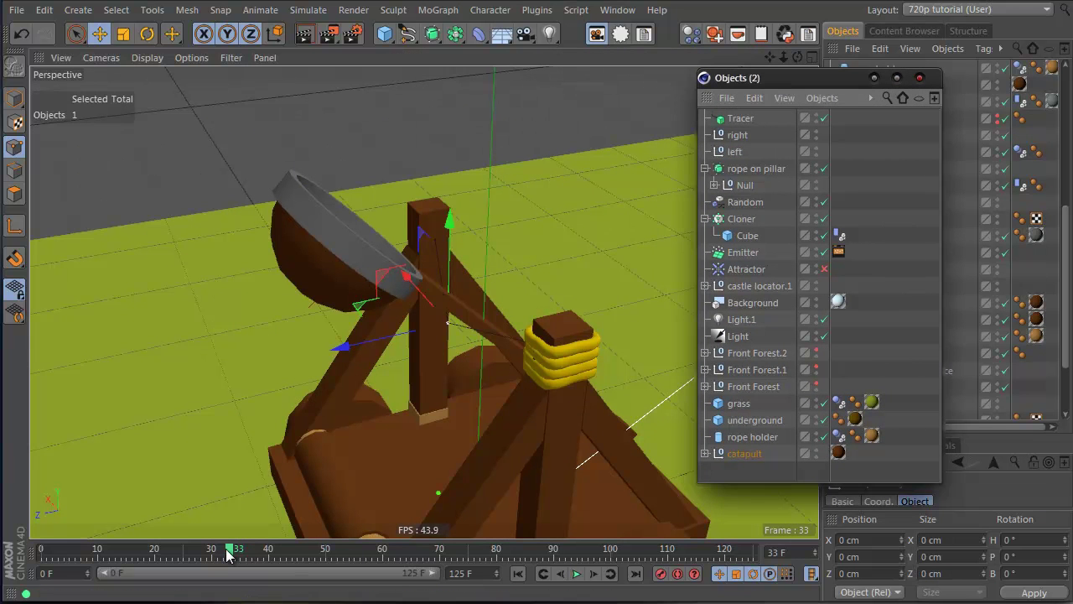
pyautogui.moveTo(230, 554); pyautogui.dragTo(108, 598)
# Create a Sweep containing a Circle spline as the profile and the Tracer as the path.
pyautogui.click(741, 119)
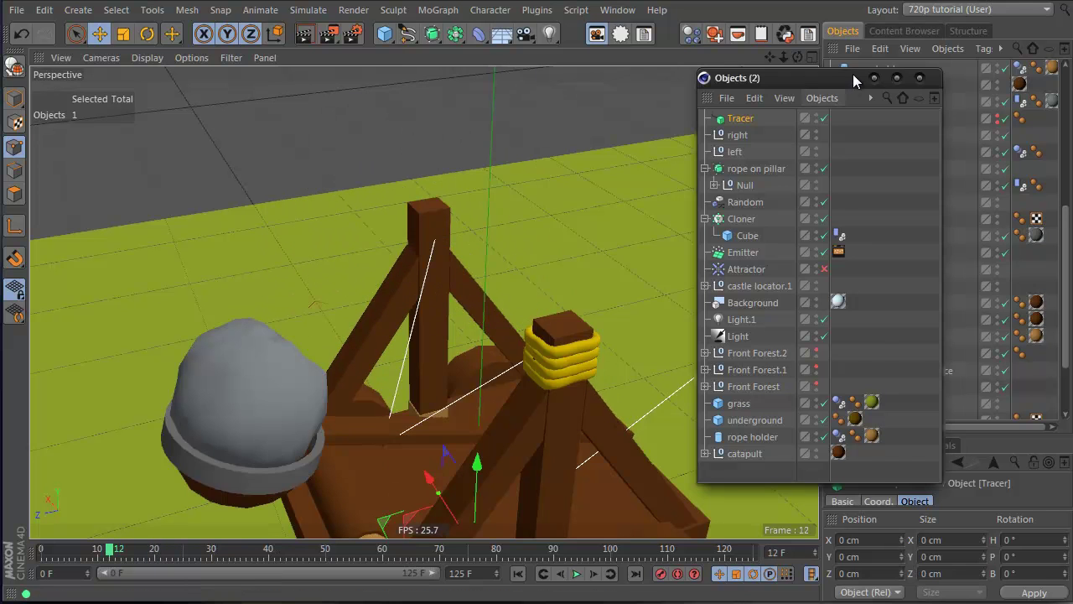
pyautogui.moveTo(853, 75); pyautogui.dragTo(554, 134)
pyautogui.scroll(6, 871, 82)
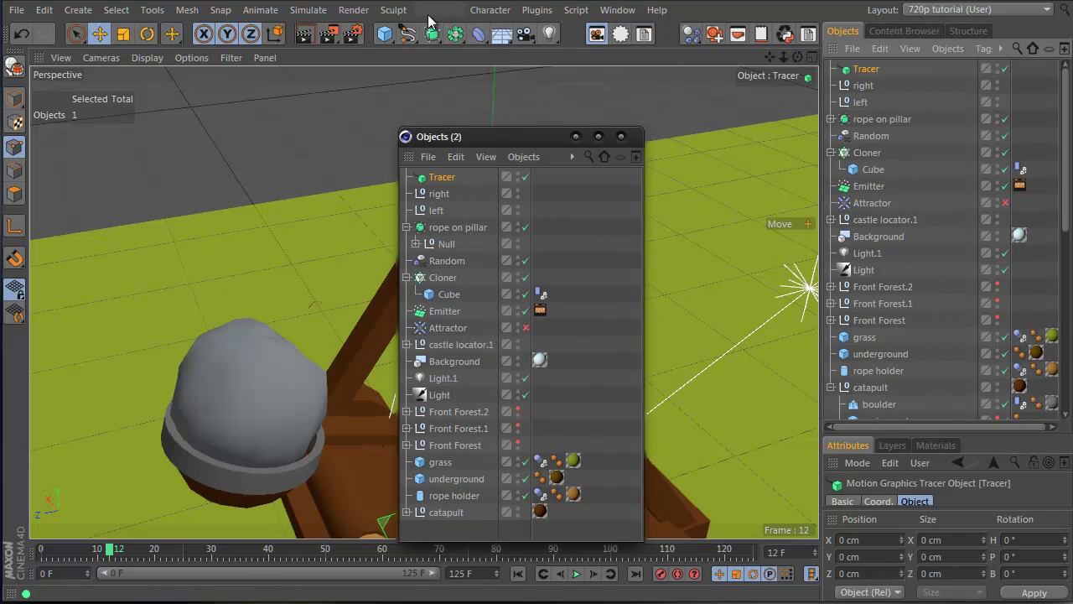
pyautogui.moveTo(432, 34); pyautogui.dragTo(514, 115)
pyautogui.moveTo(408, 33); pyautogui.dragTo(555, 122)
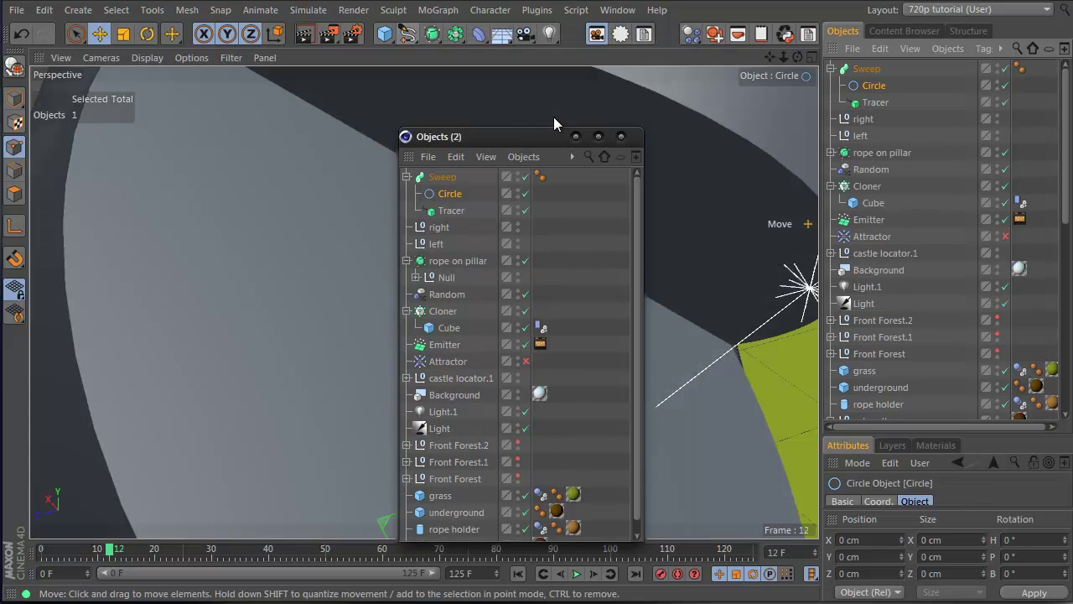
# Scale the Circle profile down to about 6.3% for a thin rope and close the second Object Manager window.
pyautogui.press('t')
pyautogui.moveTo(821, 298); pyautogui.dragTo(933, 122)
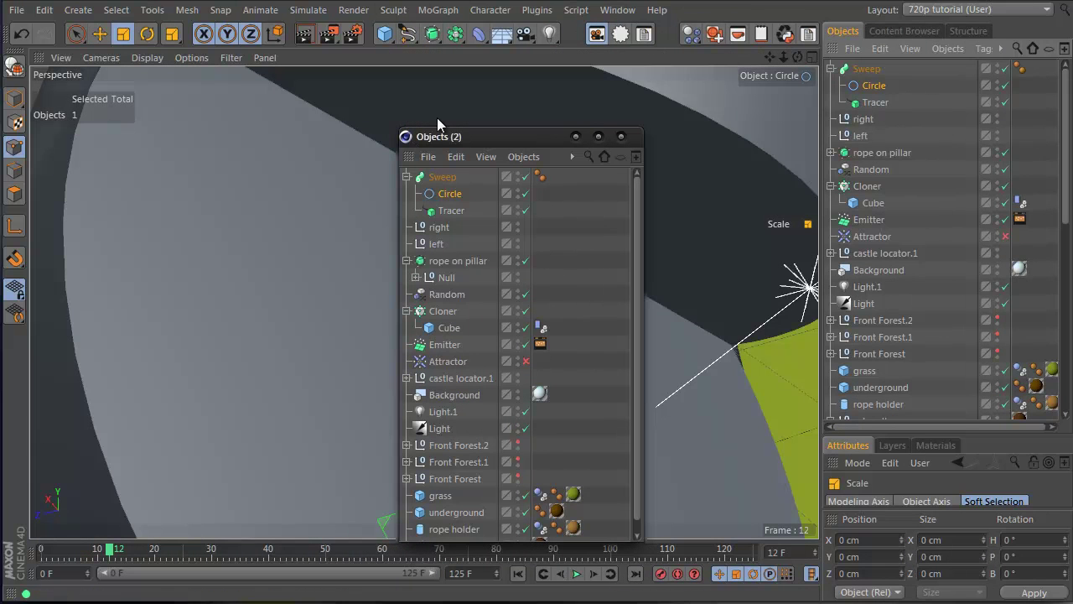
pyautogui.keyDown('alt'); pyautogui.moveTo(688, 145); pyautogui.dragTo(110, 278, button='right'); pyautogui.keyUp('alt')
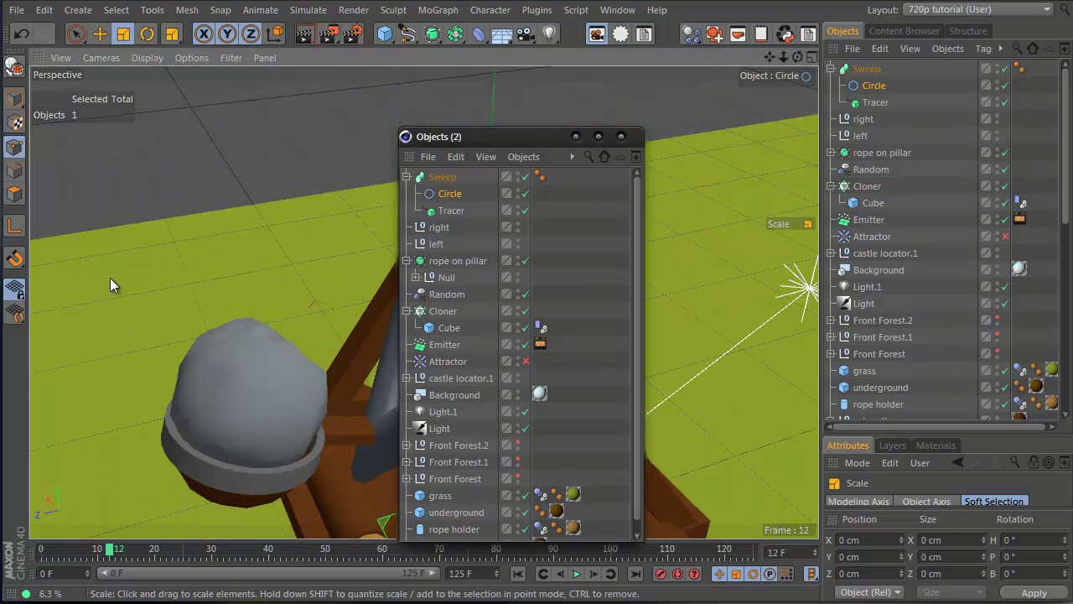
pyautogui.click(621, 136)
pyautogui.keyDown('alt'); pyautogui.moveTo(403, 332); pyautogui.dragTo(527, 302, button='middle'); pyautogui.keyUp('alt')
pyautogui.keyDown('alt'); pyautogui.moveTo(527, 303); pyautogui.dragTo(163, 348); pyautogui.keyUp('alt')
# Set the Tracer's spline Type to Cubic and its Intermediate Points to Uniform, and check the rope's curve from another angle.
pyautogui.scroll(2, 468, 311)
pyautogui.click(876, 104)
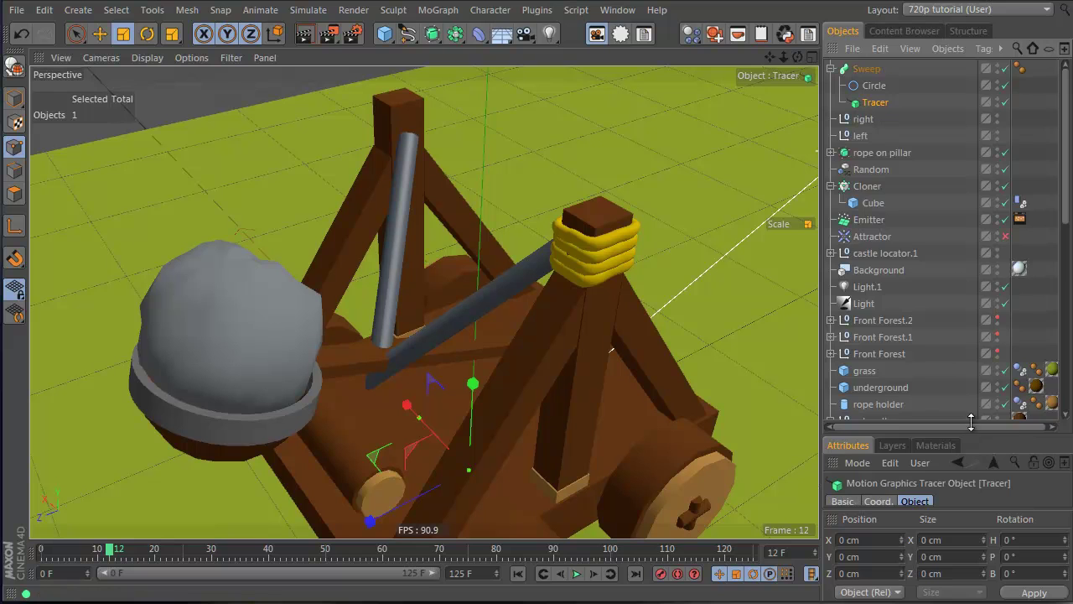
pyautogui.moveTo(968, 432); pyautogui.dragTo(973, 155)
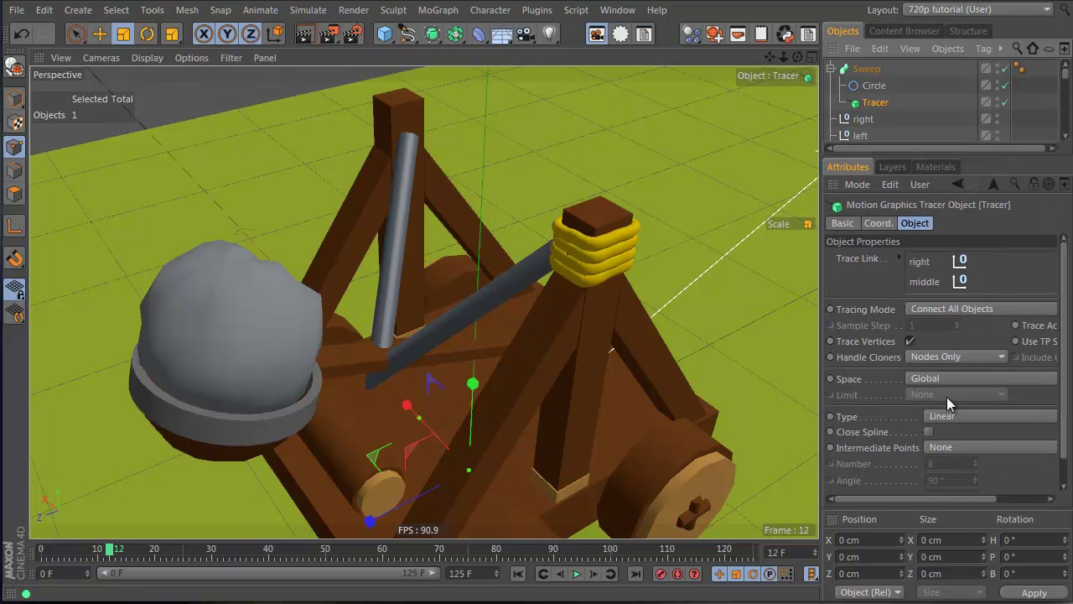
pyautogui.click(958, 415)
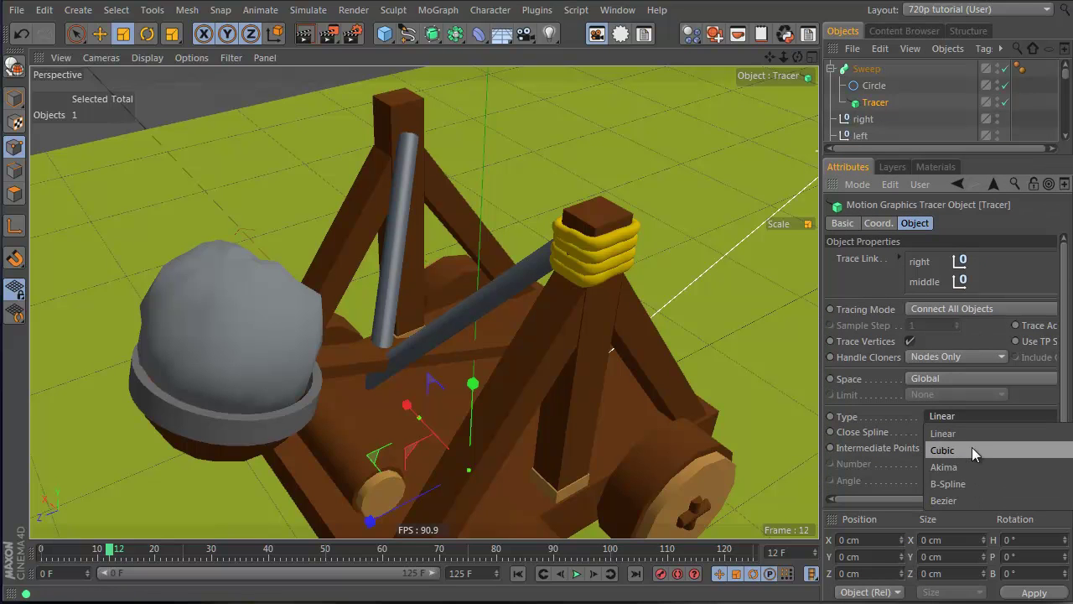
pyautogui.click(973, 452)
pyautogui.click(961, 447)
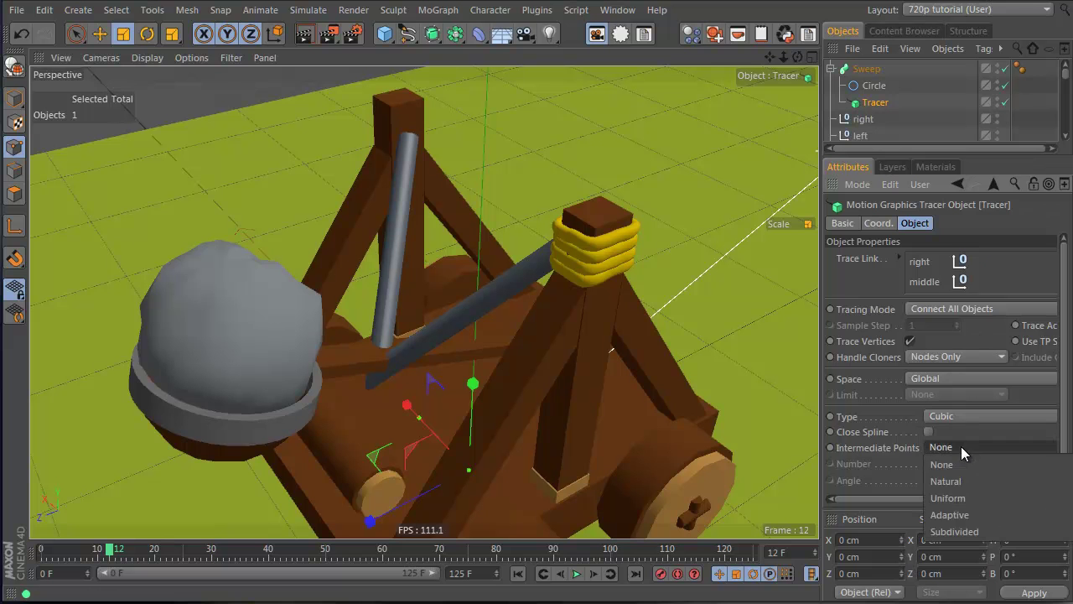
pyautogui.click(976, 500)
pyautogui.keyDown('alt'); pyautogui.moveTo(408, 311); pyautogui.dragTo(490, 336); pyautogui.keyUp('alt')
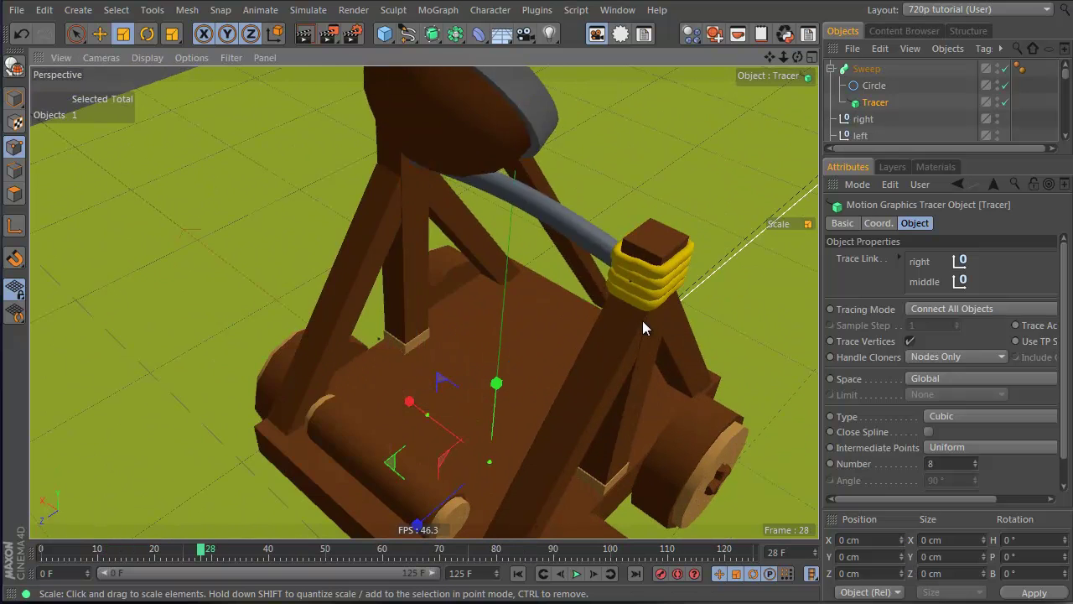
# Apply the yellow Mat.1 material to the Sweep and inspect the rope around both pillars.
pyautogui.click(933, 167)
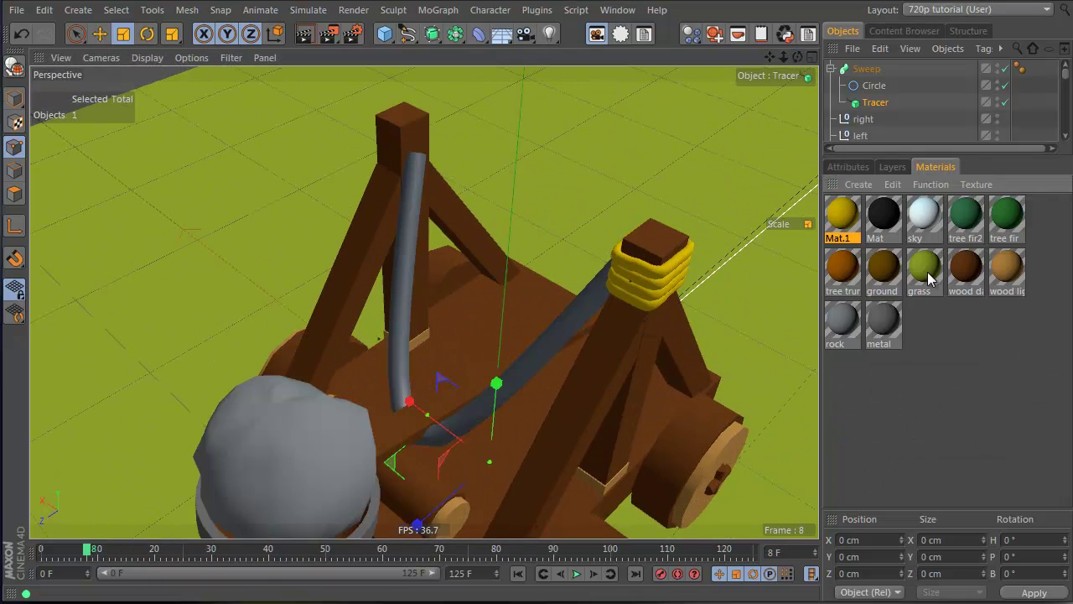
pyautogui.moveTo(862, 74); pyautogui.dragTo(866, 70)
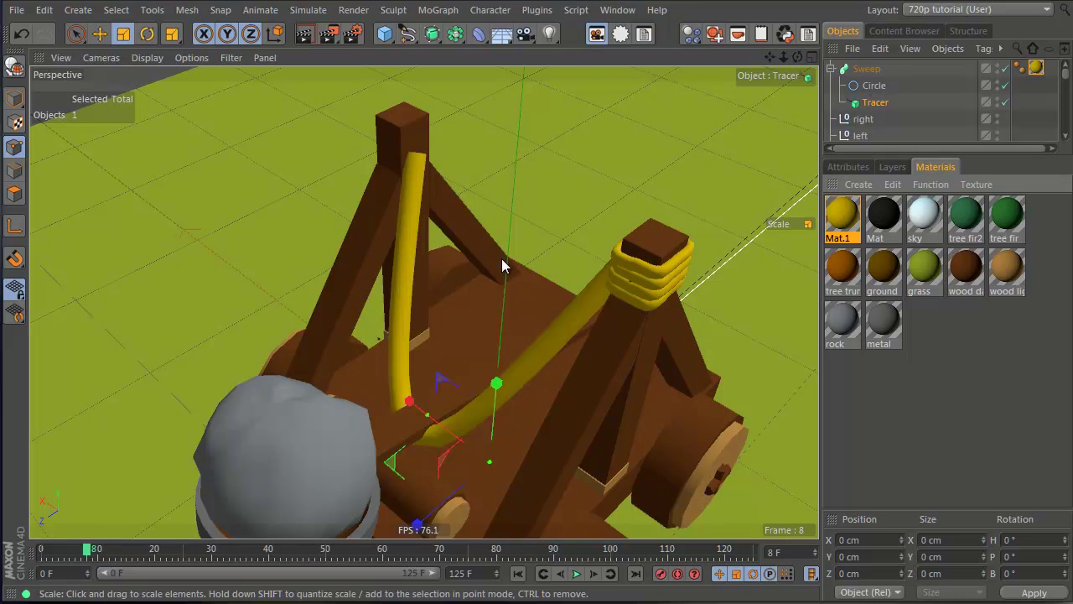
pyautogui.keyDown('alt'); pyautogui.moveTo(599, 267); pyautogui.dragTo(626, 284); pyautogui.keyUp('alt')
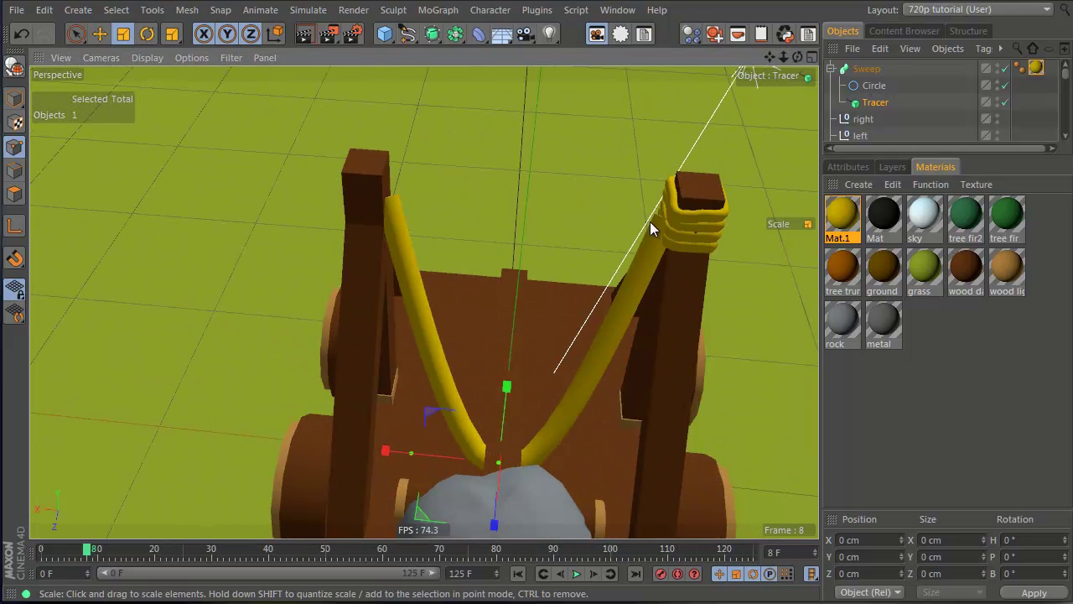
pyautogui.keyDown('alt'); pyautogui.moveTo(524, 447); pyautogui.dragTo(415, 369); pyautogui.keyUp('alt')
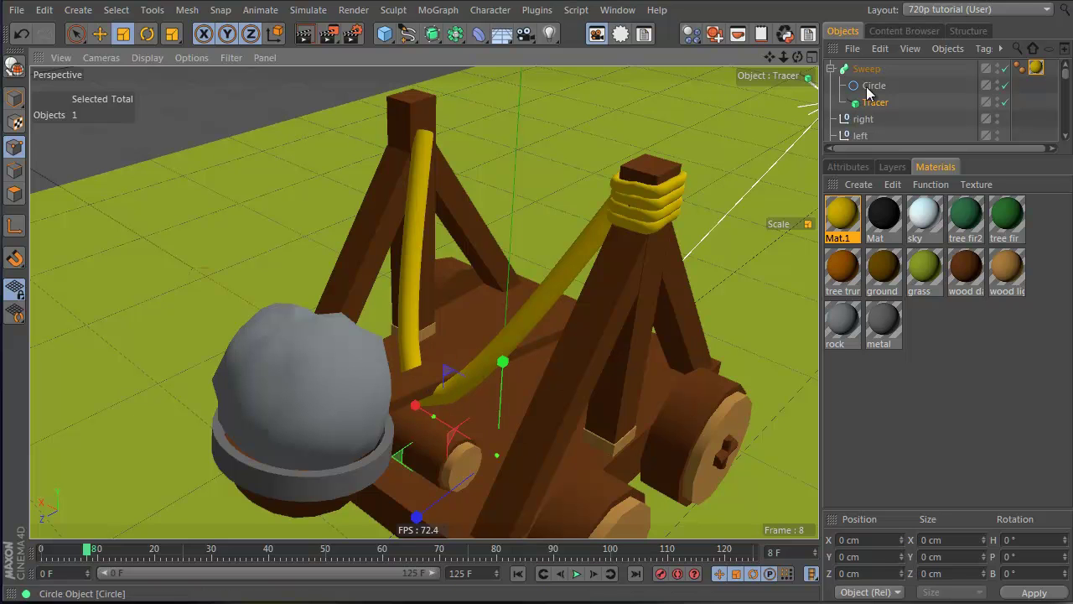
# Duplicate the left null and offset the copy slightly toward the rope-wrapped pillar.
pyautogui.moveTo(906, 157); pyautogui.dragTo(905, 249)
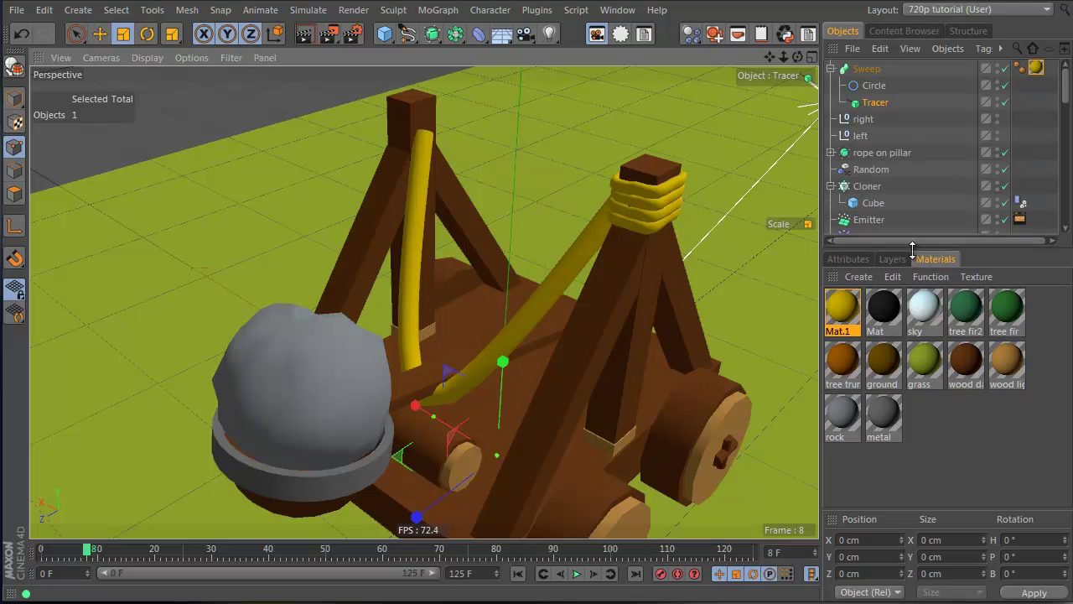
pyautogui.click(861, 135)
pyautogui.press('e')
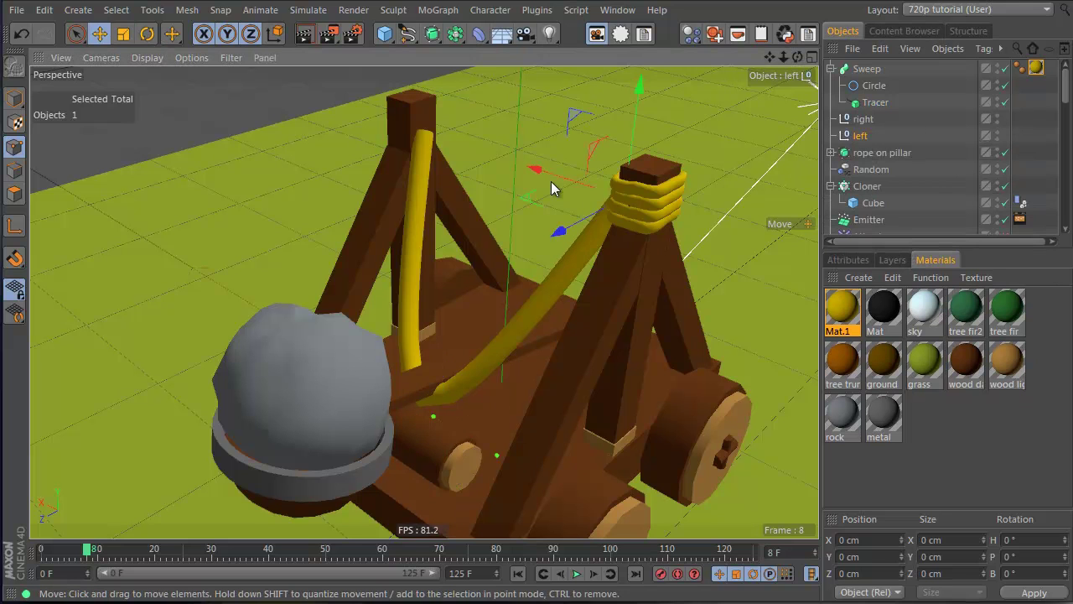
pyautogui.keyDown('ctrl'); pyautogui.moveTo(560, 178); pyautogui.dragTo(589, 206); pyautogui.keyUp('ctrl')
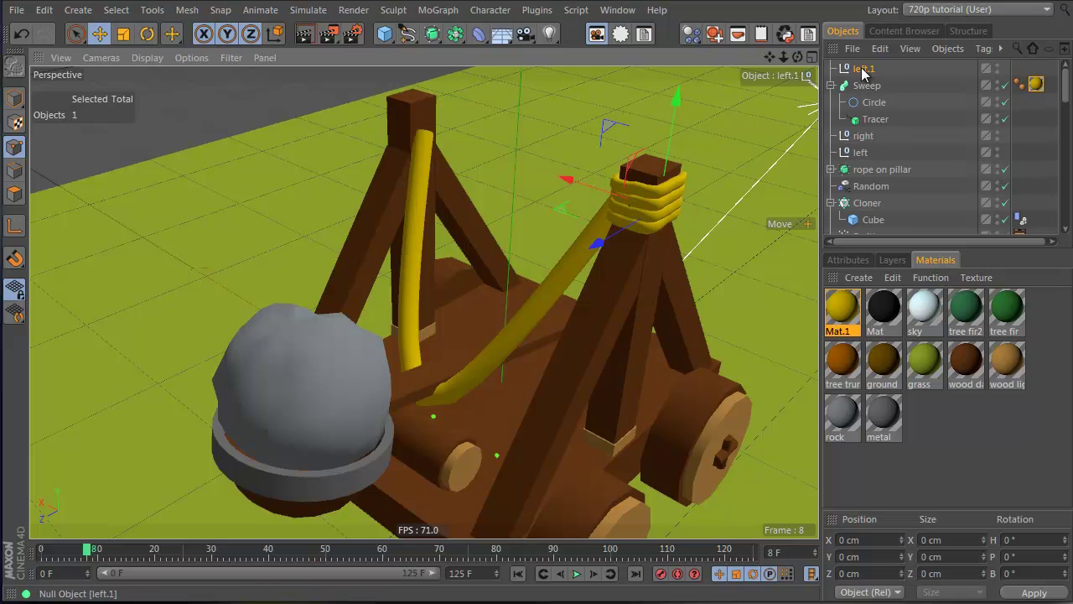
# Add the duplicated left null to the end of the Tracer's expanded Trace Link list, after left.
pyautogui.click(875, 119)
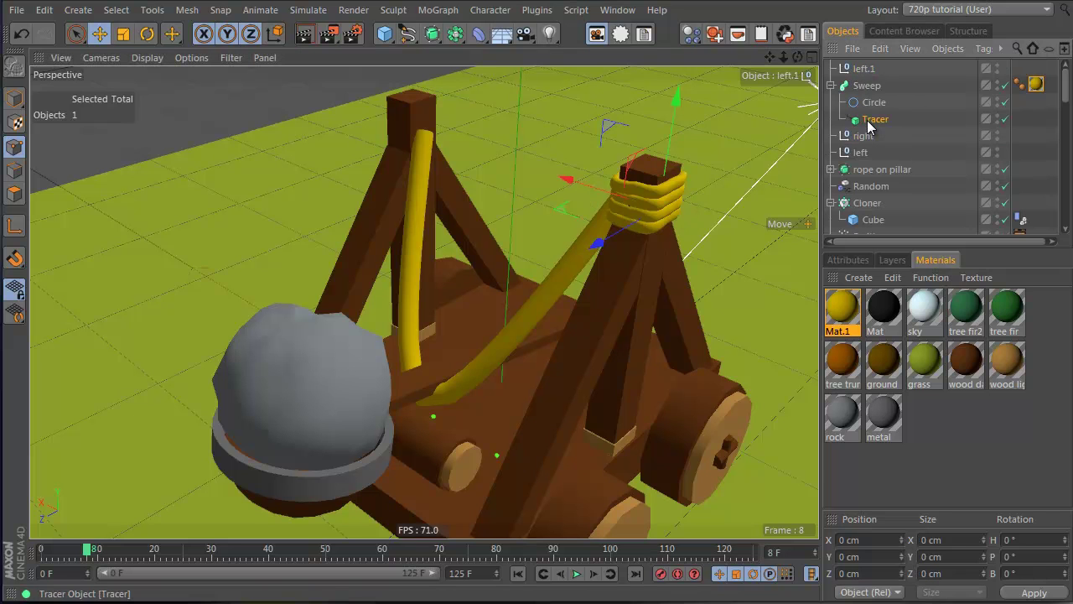
pyautogui.click(848, 260)
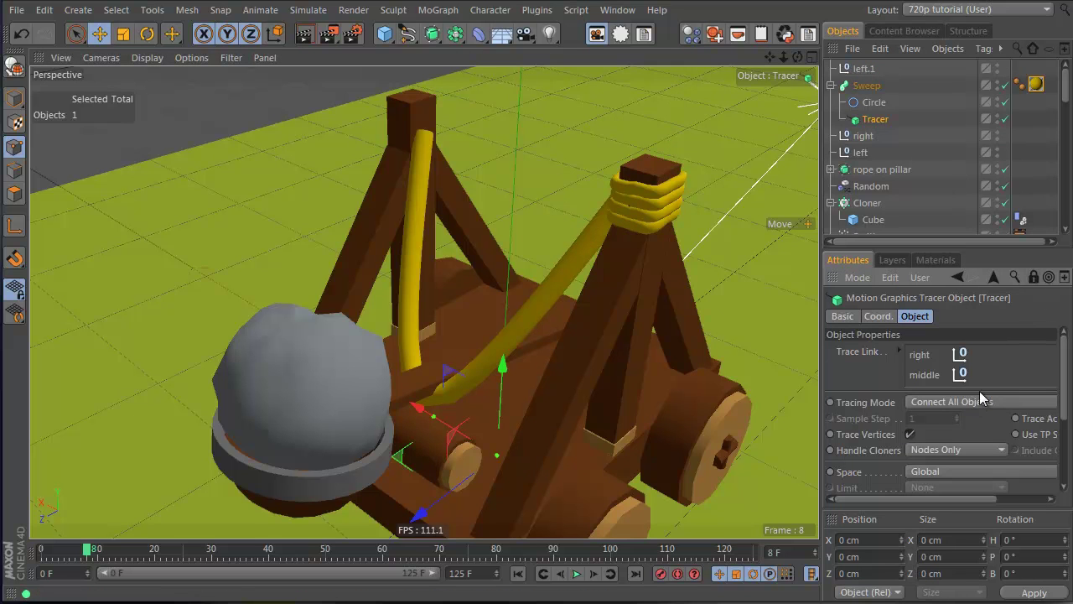
pyautogui.moveTo(900, 352); pyautogui.dragTo(998, 347)
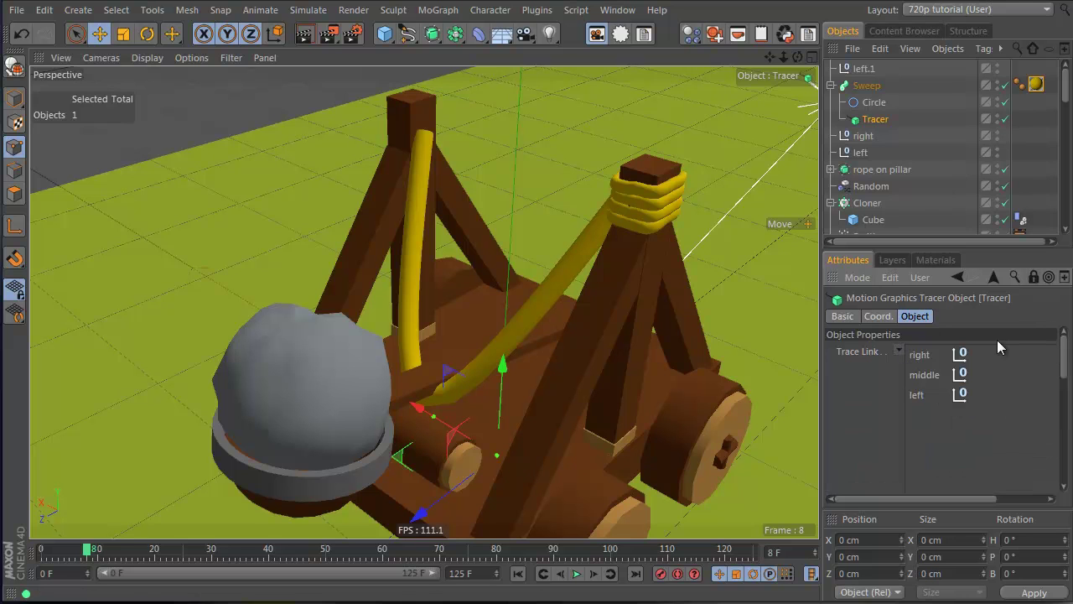
pyautogui.moveTo(869, 73)
pyautogui.mouseDown()
pyautogui.moveTo(948, 420)
pyautogui.moveTo(923, 410)
pyautogui.mouseUp()
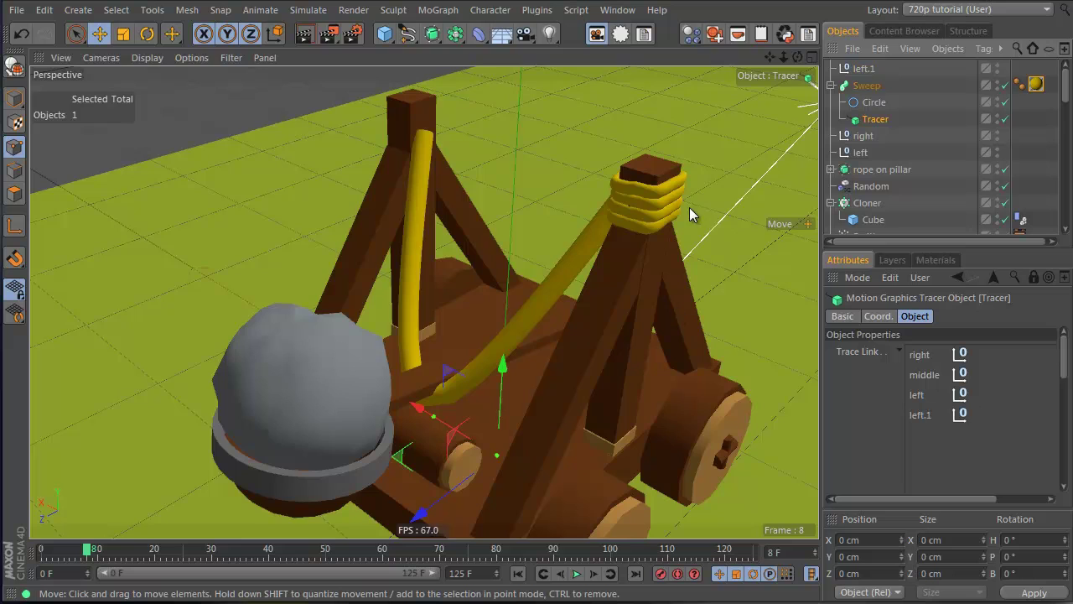
# Inspect the rope's end at the wrapped pillar and set the Tracer's spline Type to Akima.
pyautogui.keyDown('alt'); pyautogui.moveTo(689, 208); pyautogui.dragTo(643, 205); pyautogui.keyUp('alt')
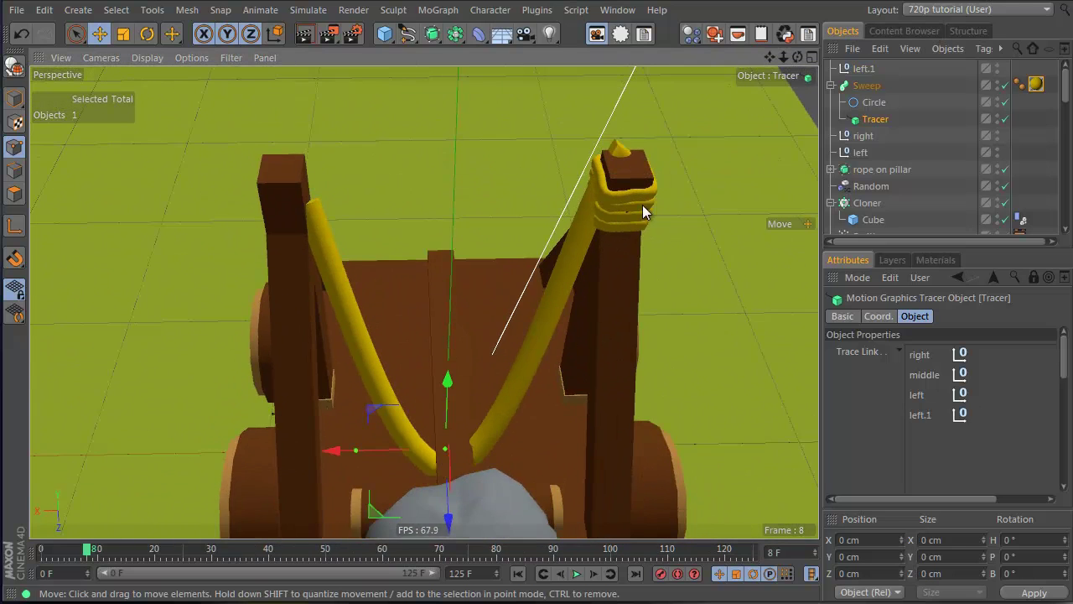
pyautogui.scroll(3, 618, 176)
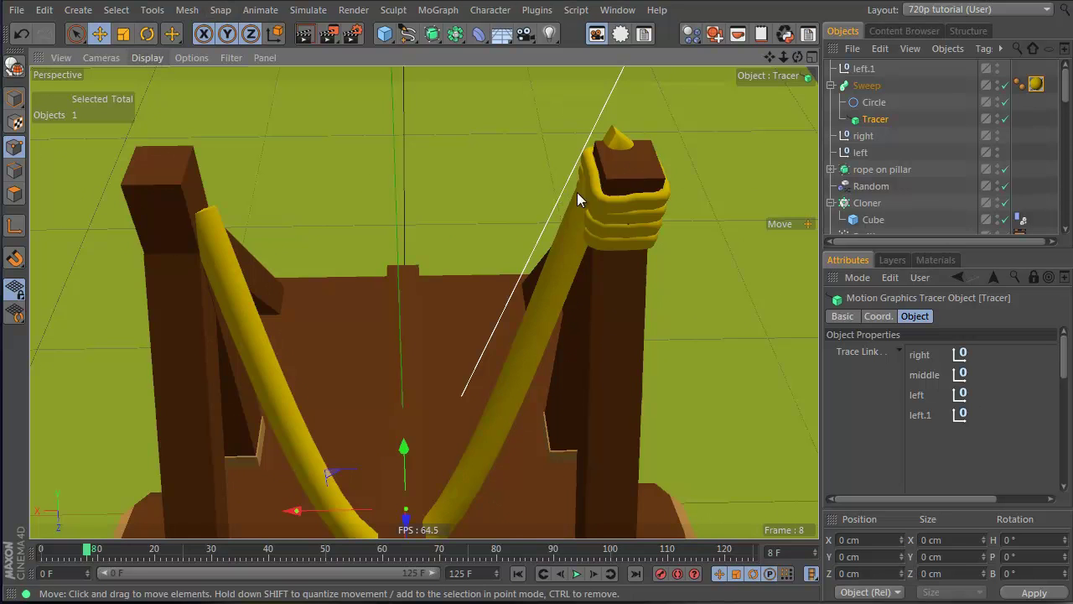
pyautogui.middleClick(562, 255)
pyautogui.keyDown('alt'); pyautogui.moveTo(576, 352); pyautogui.dragTo(616, 503, button='middle'); pyautogui.keyUp('alt')
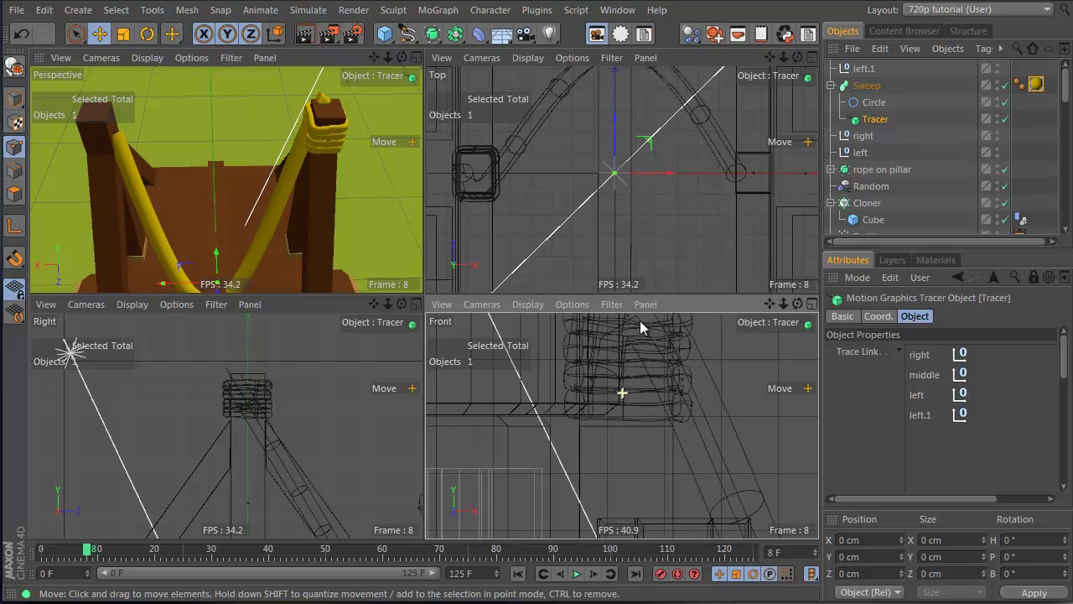
pyautogui.moveTo(639, 322)
pyautogui.keyDown('alt'); pyautogui.mouseDown(button='middle')
pyautogui.moveTo(679, 434)
pyautogui.moveTo(681, 520)
pyautogui.moveTo(646, 318)
pyautogui.mouseUp(button='middle'); pyautogui.keyUp('alt')
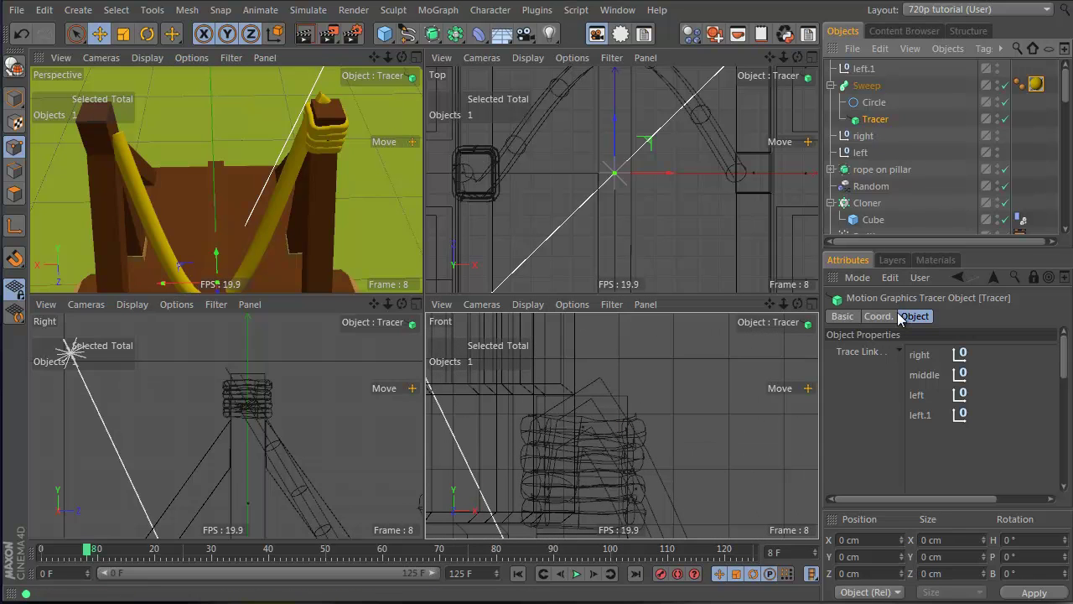
pyautogui.click(899, 350)
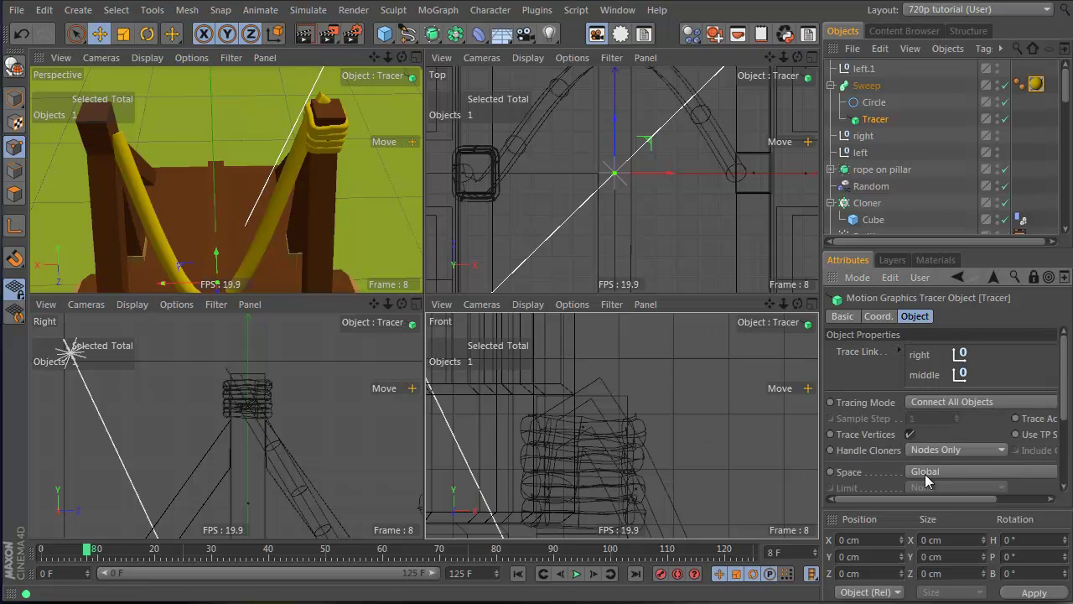
pyautogui.scroll(-4, 876, 382)
pyautogui.click(955, 411)
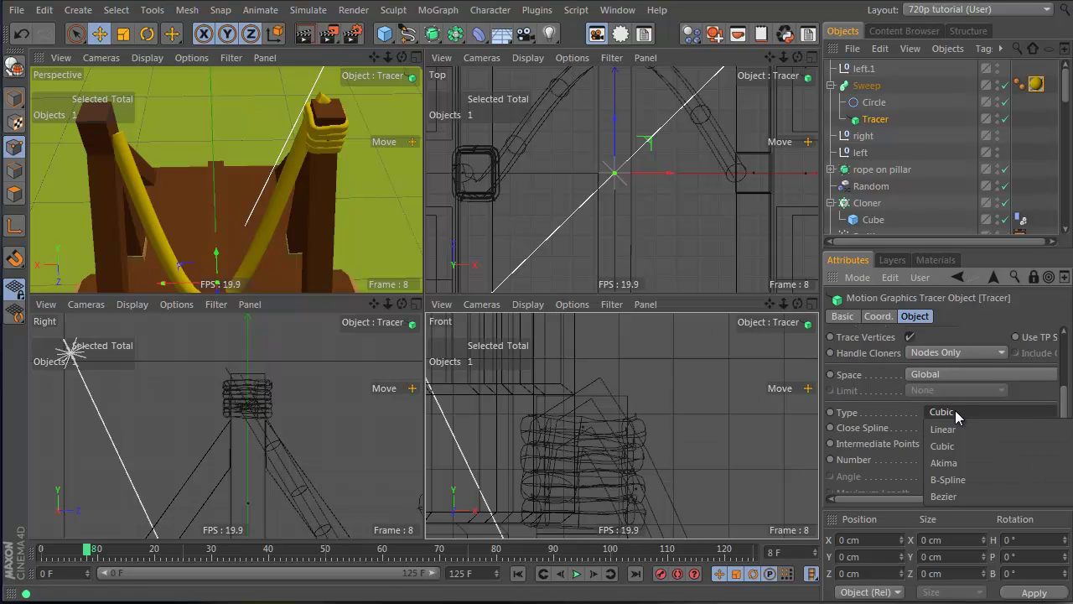
pyautogui.click(957, 459)
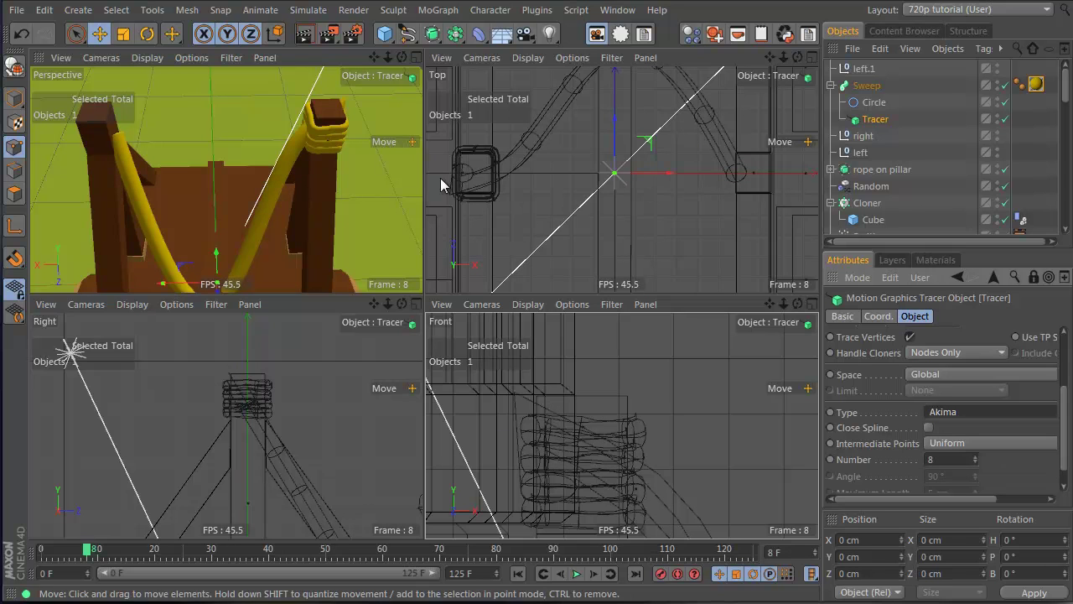
# Place the left.1 null below left in the object hierarchy, then duplicate it and space the two nulls across the wrapped pillar.
pyautogui.click(864, 75)
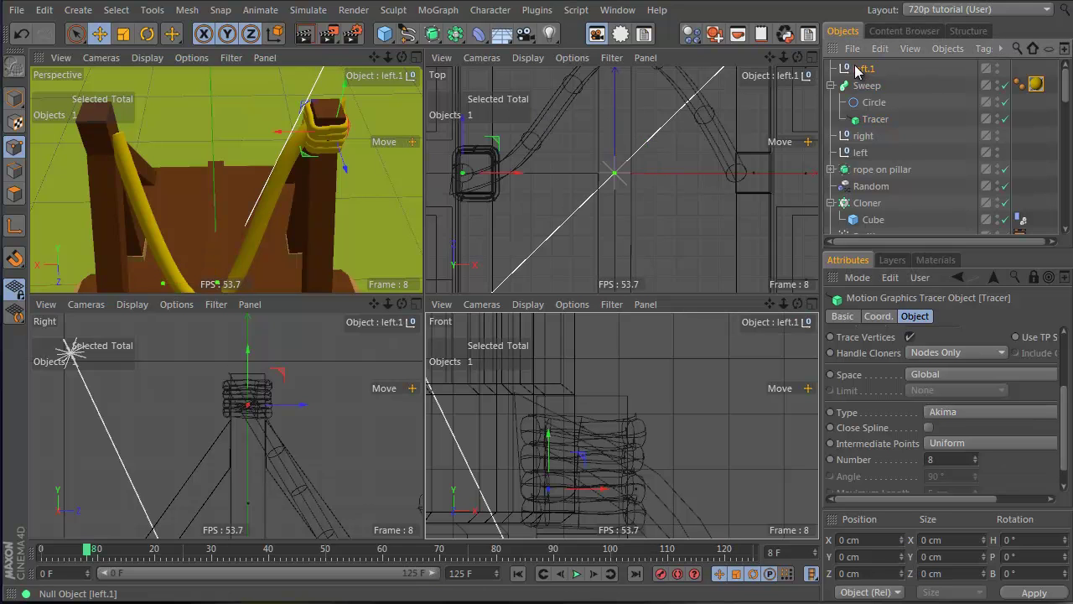
pyautogui.moveTo(862, 165); pyautogui.dragTo(857, 165)
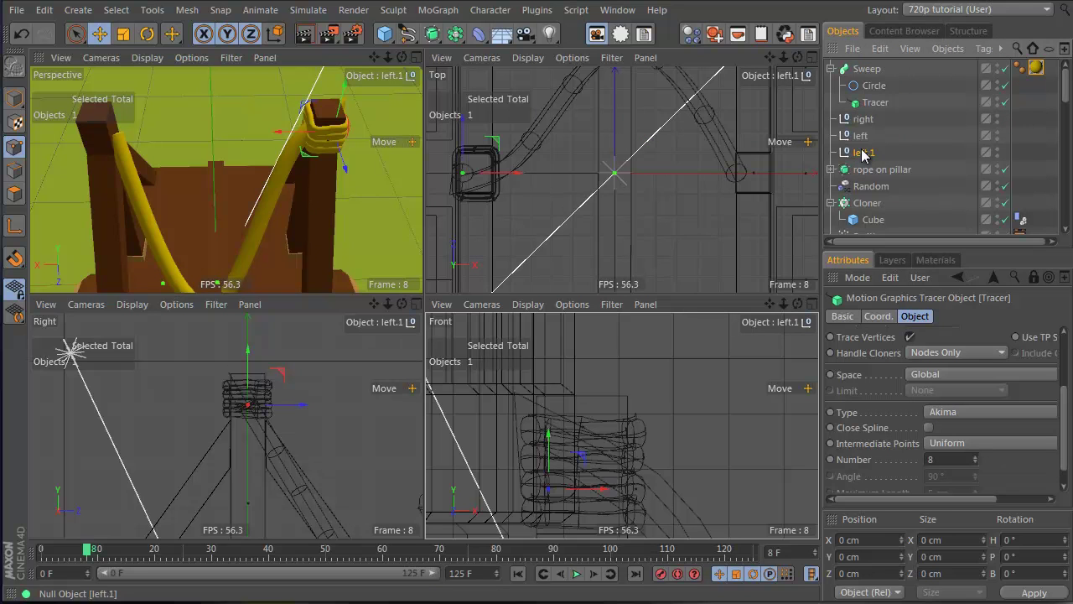
pyautogui.moveTo(507, 174)
pyautogui.mouseDown()
pyautogui.moveTo(524, 186)
pyautogui.moveTo(528, 172)
pyautogui.moveTo(506, 180)
pyautogui.mouseUp()
# Add the left.2 null to the end of the Tracer's Trace Link list, after left.1.
pyautogui.click(874, 119)
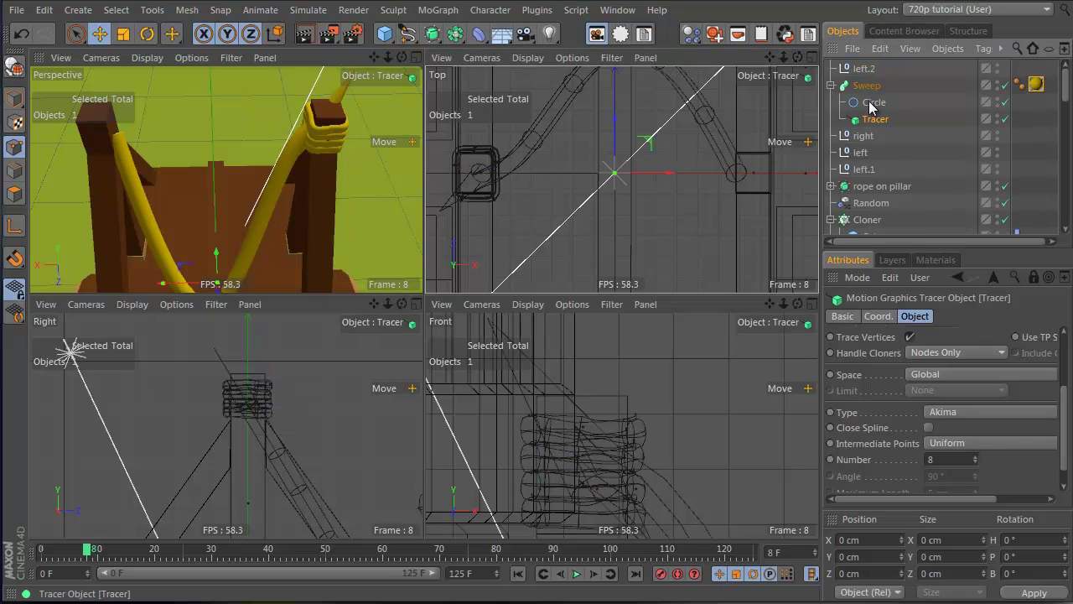
pyautogui.scroll(3, 955, 466)
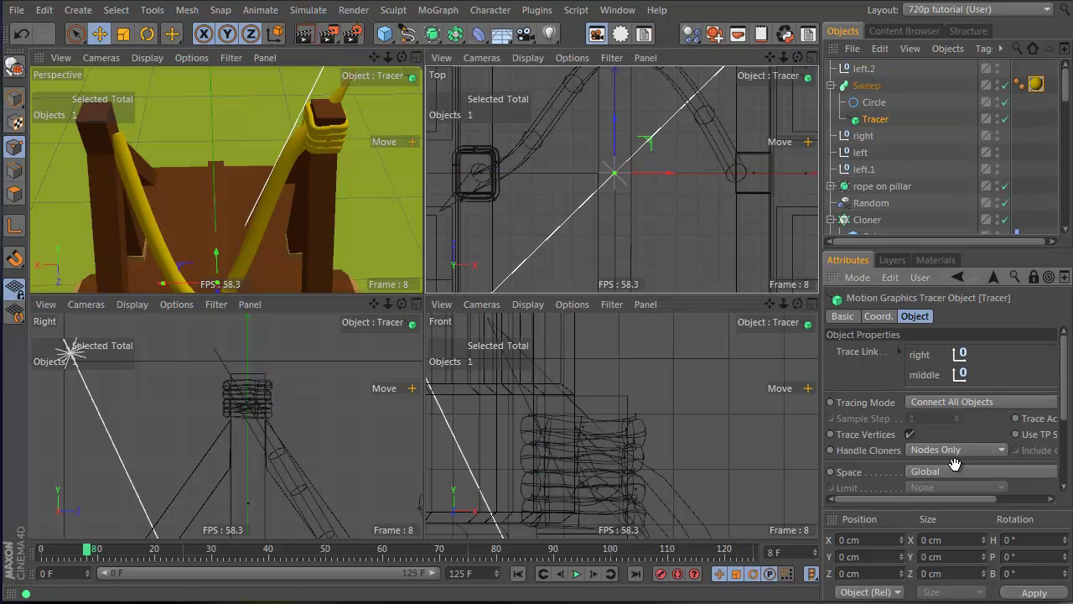
pyautogui.moveTo(864, 68); pyautogui.dragTo(913, 239)
pyautogui.moveTo(921, 426); pyautogui.dragTo(921, 428)
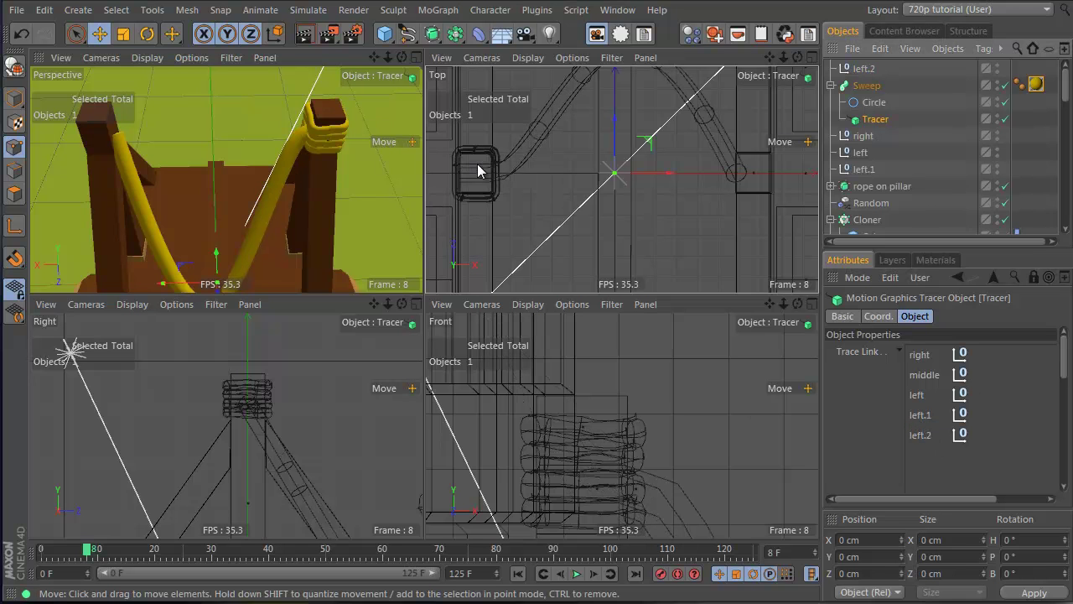
# Inspect the rope's junction with the pillar wrapping and place the left.2 null below left.1 in the object hierarchy.
pyautogui.keyDown('alt'); pyautogui.moveTo(314, 122); pyautogui.dragTo(612, 327); pyautogui.keyUp('alt')
pyautogui.scroll(5, 274, 137)
pyautogui.keyDown('alt'); pyautogui.moveTo(333, 147); pyautogui.dragTo(270, 138, button='middle'); pyautogui.keyUp('alt')
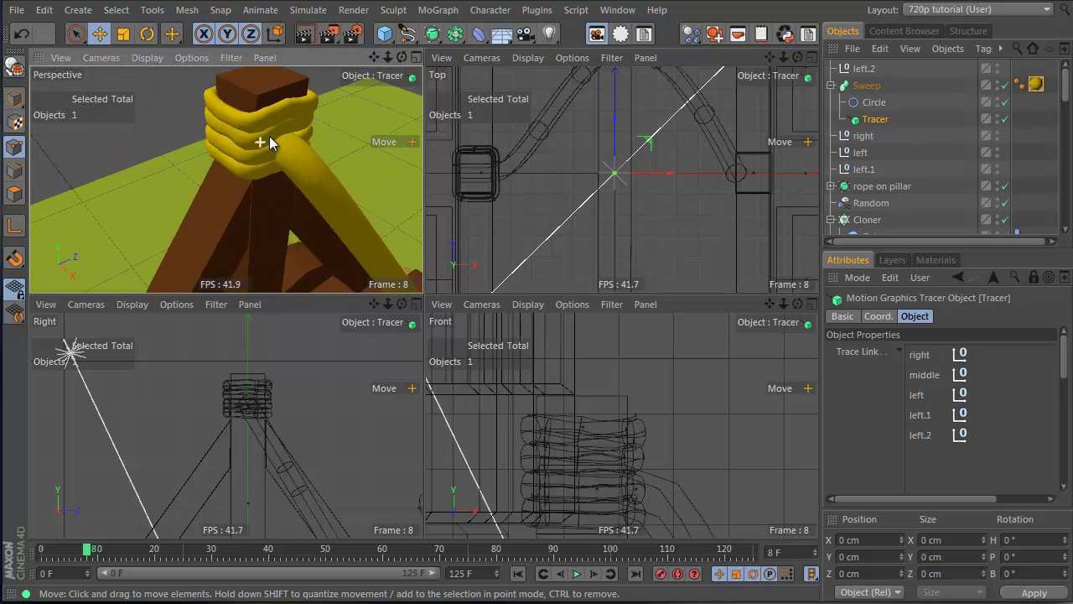
pyautogui.keyDown('alt'); pyautogui.moveTo(262, 141); pyautogui.dragTo(505, 73); pyautogui.keyUp('alt')
pyautogui.click(864, 168)
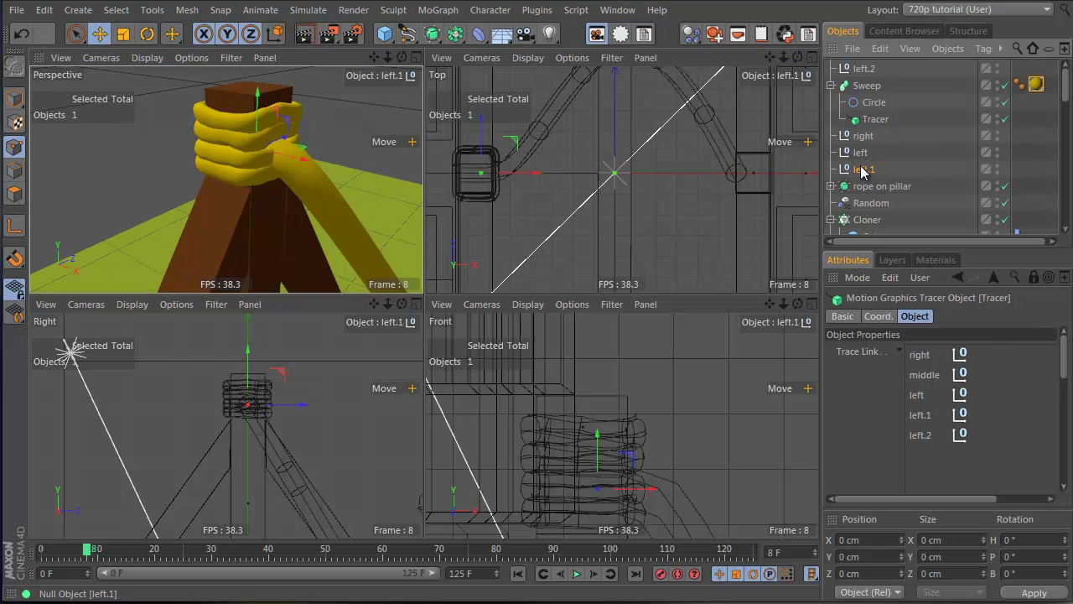
pyautogui.click(861, 153)
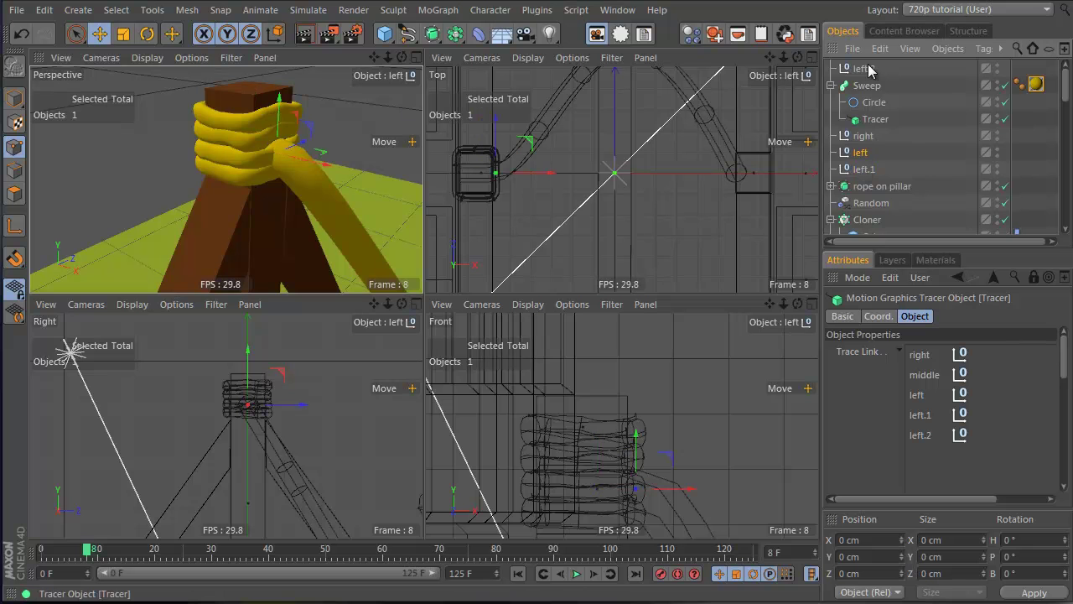
pyautogui.moveTo(863, 180); pyautogui.dragTo(865, 180)
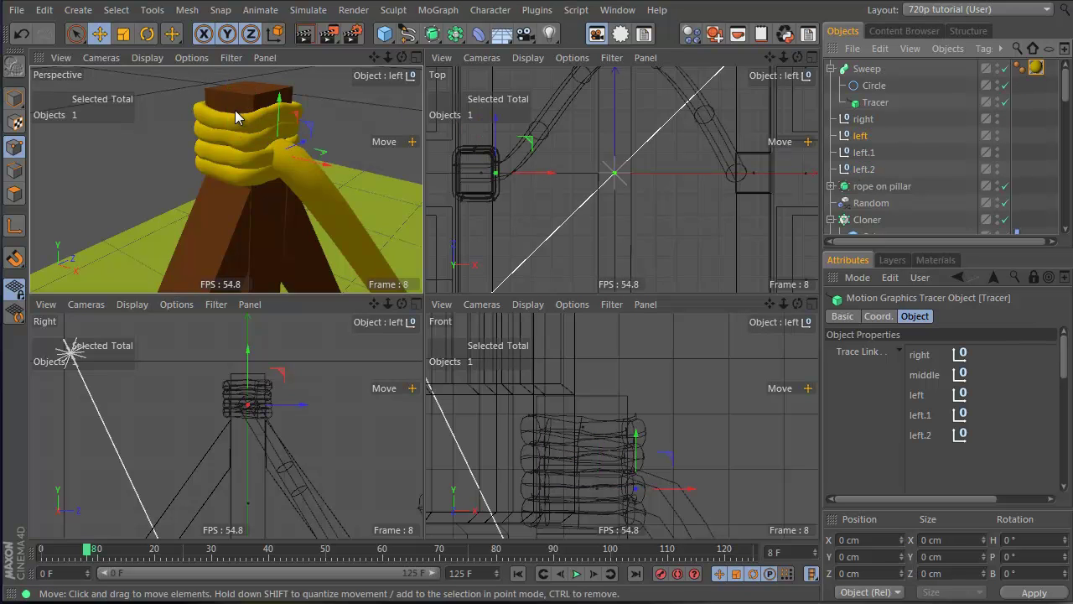
# Raise the left null slightly at the wrapped pillar and play the animation to check the rope's motion.
pyautogui.moveTo(276, 108); pyautogui.dragTo(280, 94)
pyautogui.keyDown('alt'); pyautogui.moveTo(317, 116); pyautogui.dragTo(346, 111); pyautogui.keyUp('alt')
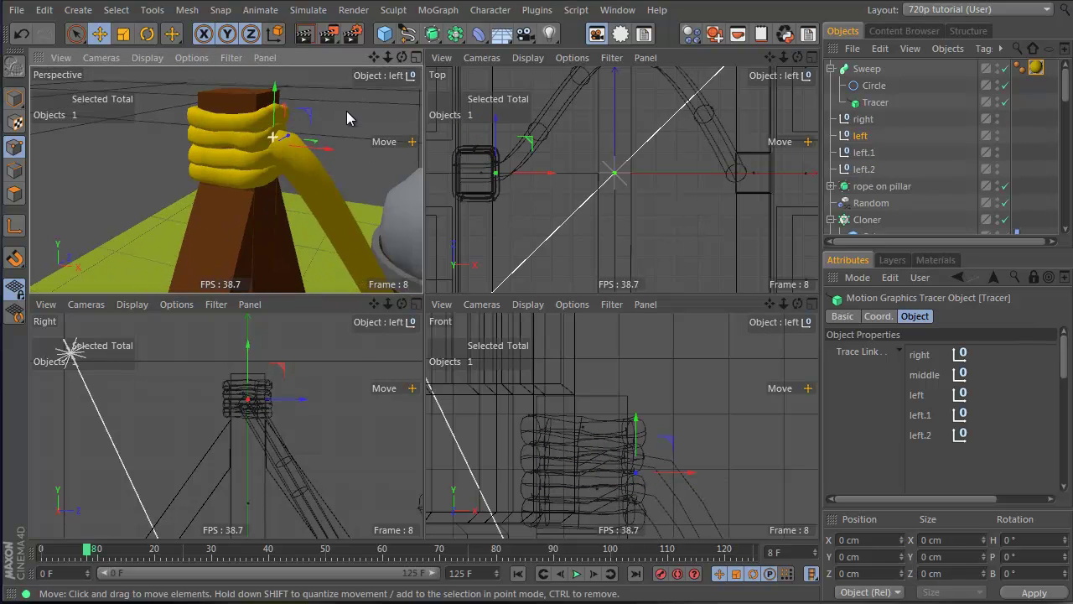
pyautogui.keyDown('alt'); pyautogui.moveTo(347, 111); pyautogui.dragTo(317, 176, button='right'); pyautogui.keyUp('alt')
pyautogui.keyDown('alt'); pyautogui.moveTo(316, 175); pyautogui.dragTo(239, 150); pyautogui.keyUp('alt')
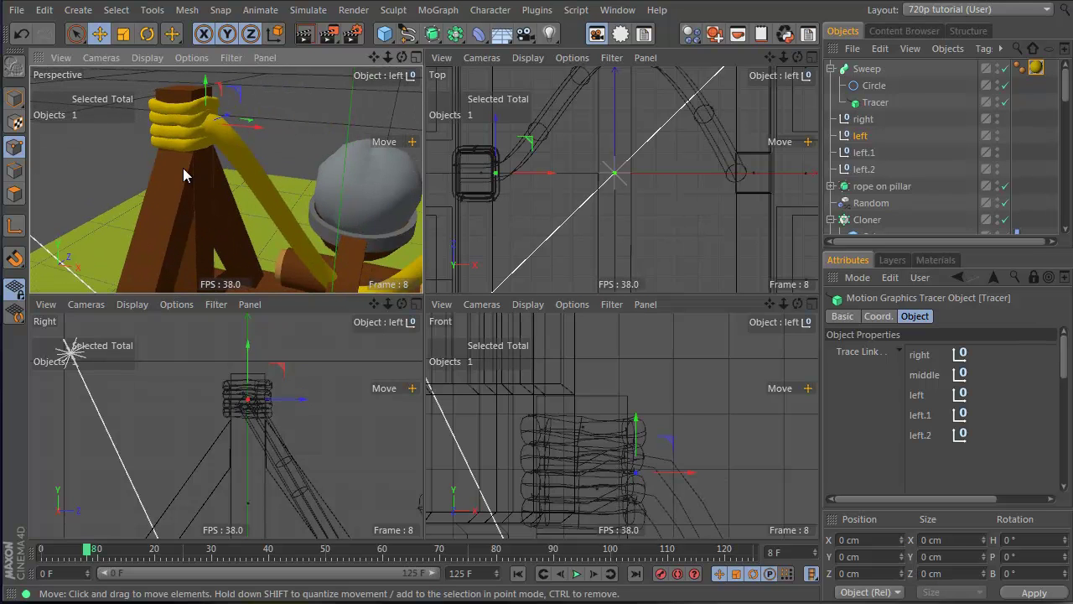
pyautogui.press('F8')
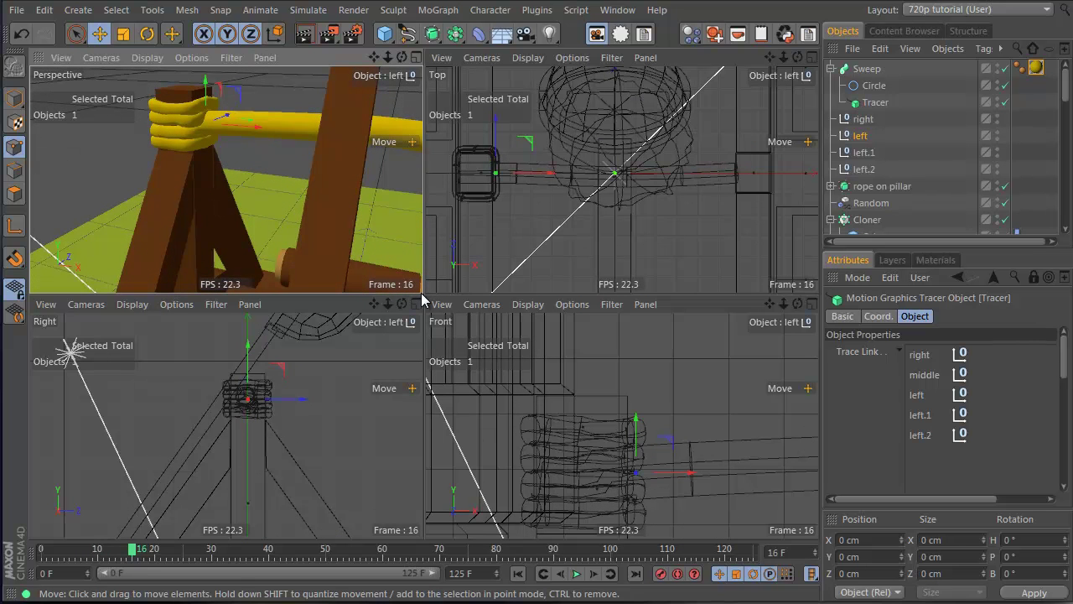
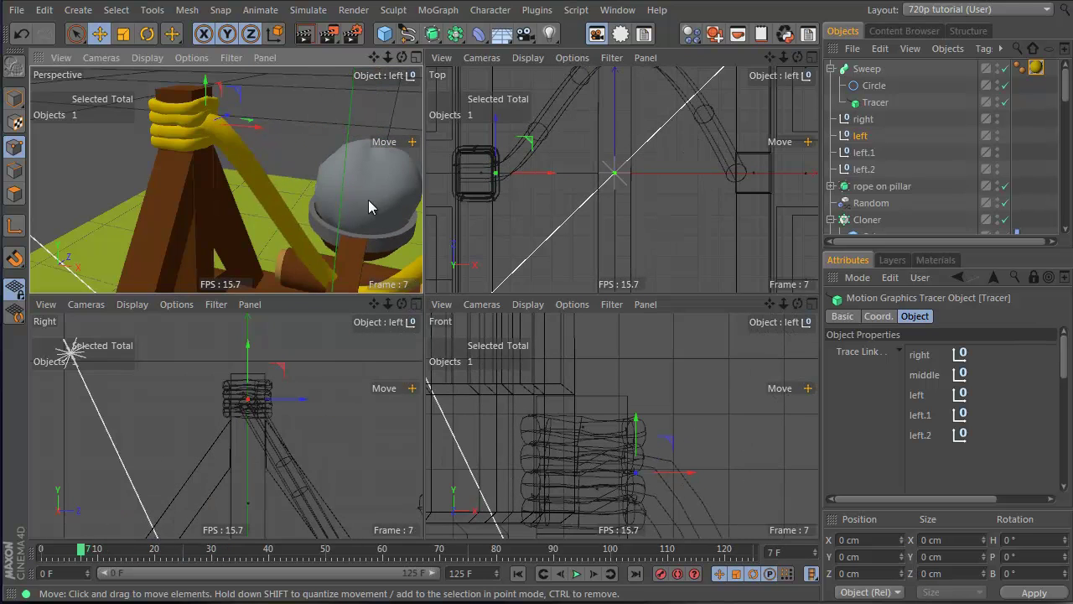
# In Model mode, duplicate the middle null under spoon handle and offset the copy to about 7.6 cm in X.
pyautogui.keyDown('alt'); pyautogui.moveTo(284, 143); pyautogui.dragTo(291, 198); pyautogui.keyUp('alt')
pyautogui.keyDown('alt'); pyautogui.moveTo(277, 159); pyautogui.dragTo(266, 173, button='middle'); pyautogui.keyUp('alt')
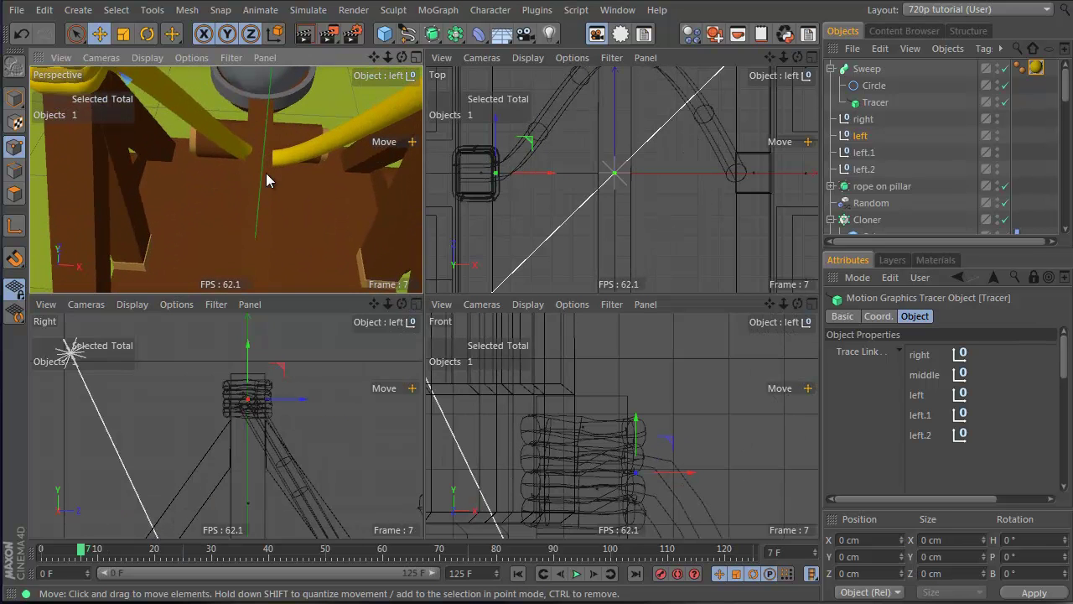
pyautogui.scroll(-15, 915, 133)
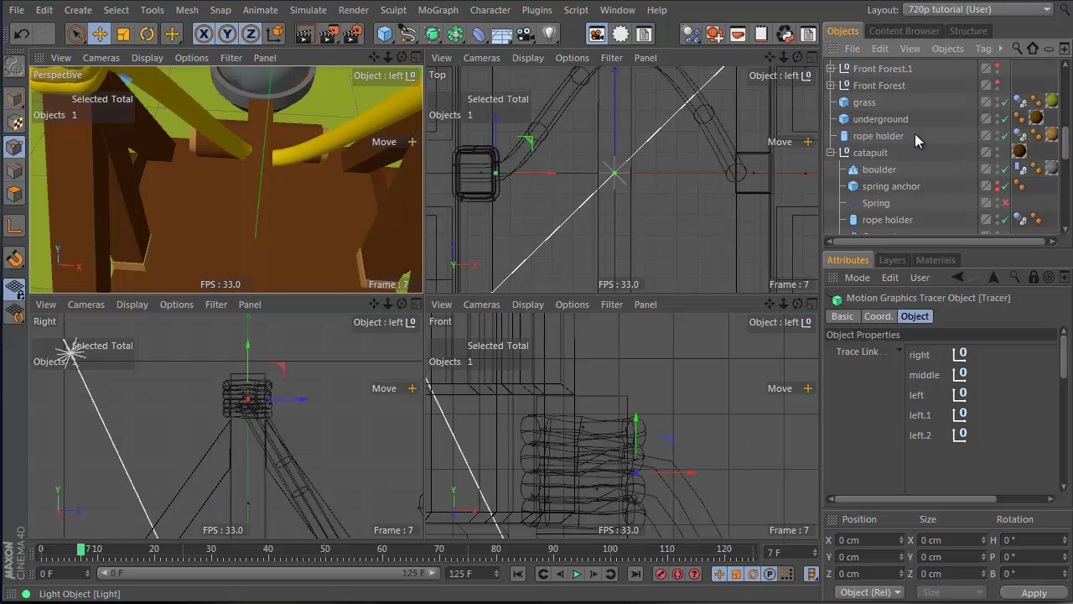
pyautogui.scroll(5, 898, 96)
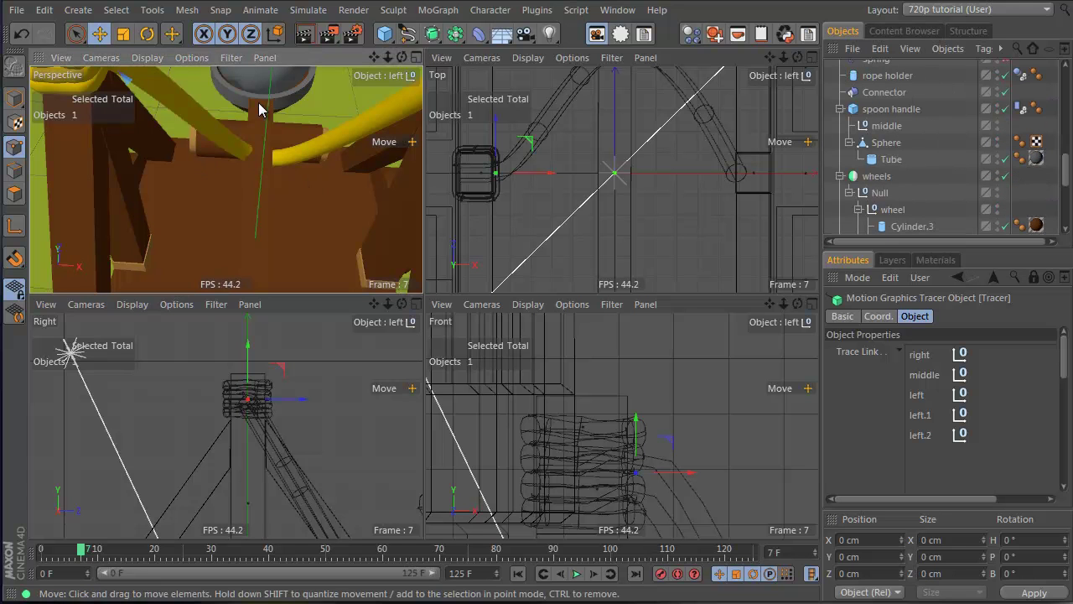
pyautogui.click(16, 99)
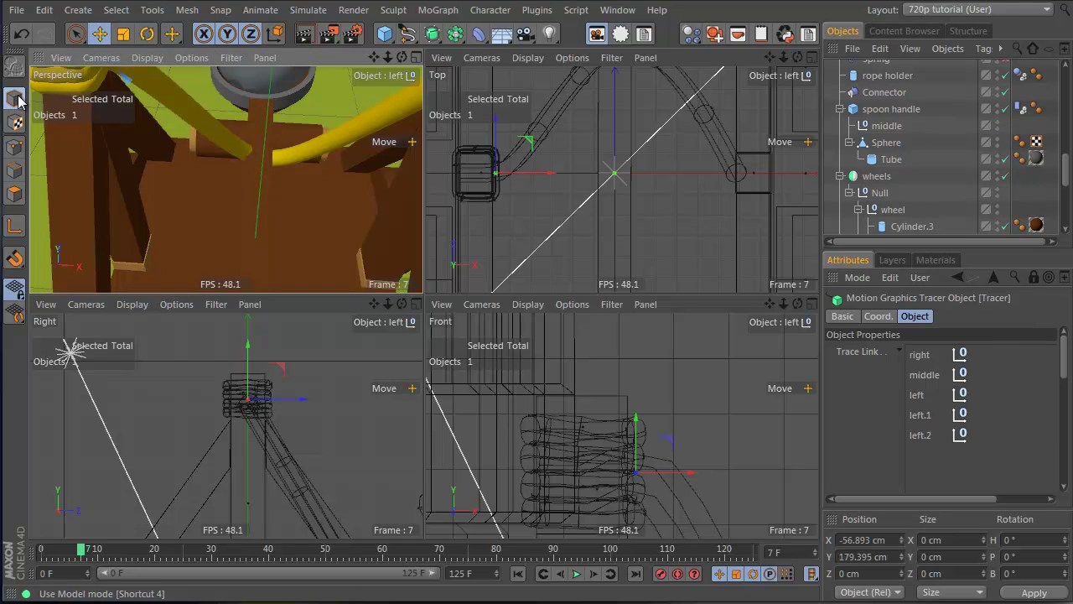
pyautogui.click(253, 105)
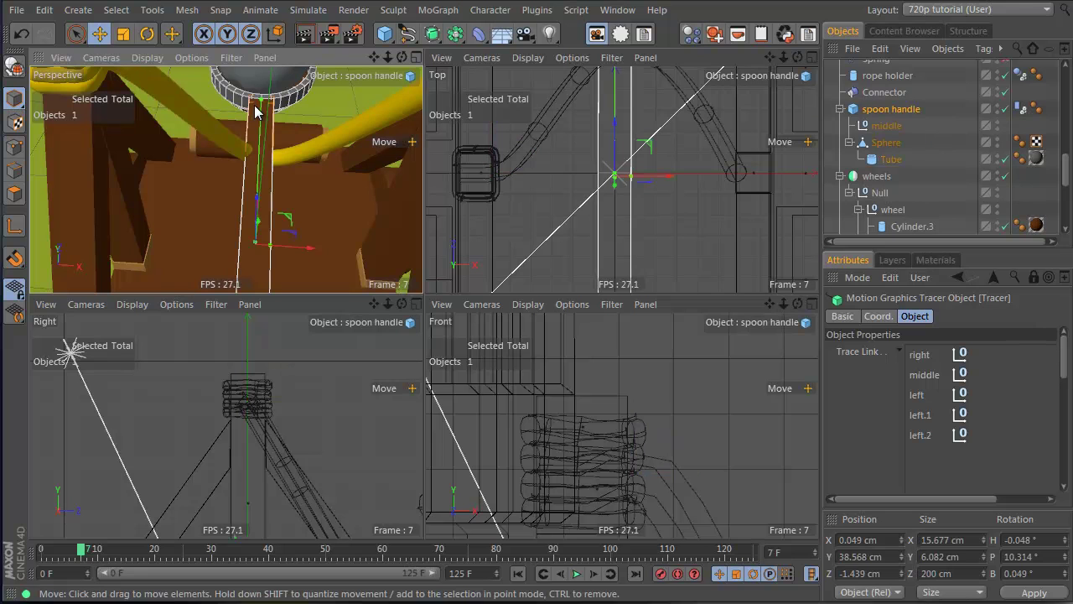
pyautogui.click(887, 125)
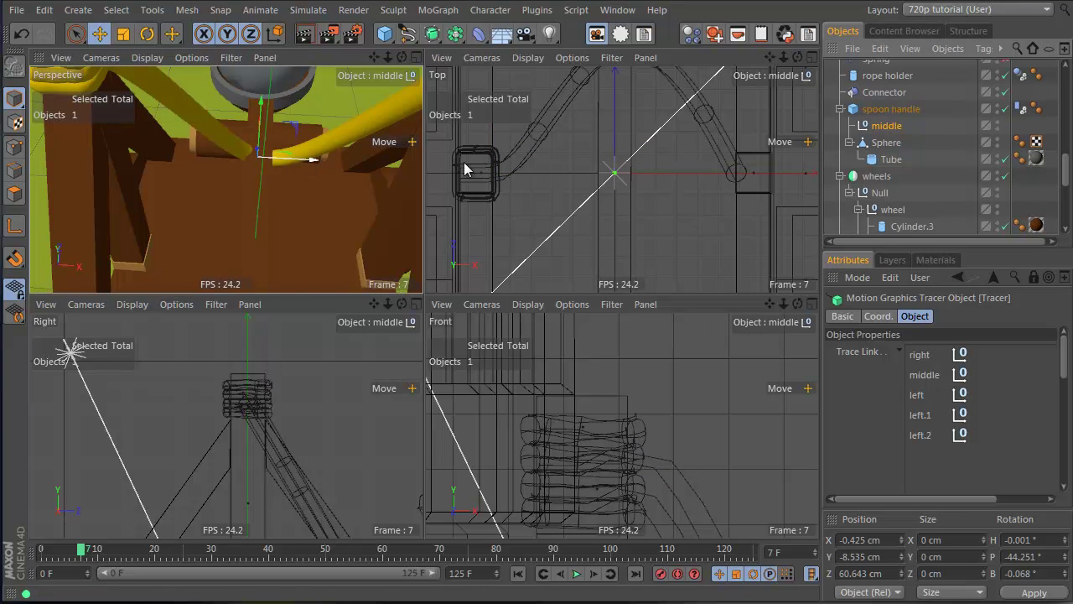
pyautogui.keyDown('alt'); pyautogui.moveTo(560, 167); pyautogui.dragTo(548, 253, button='middle'); pyautogui.keyUp('alt')
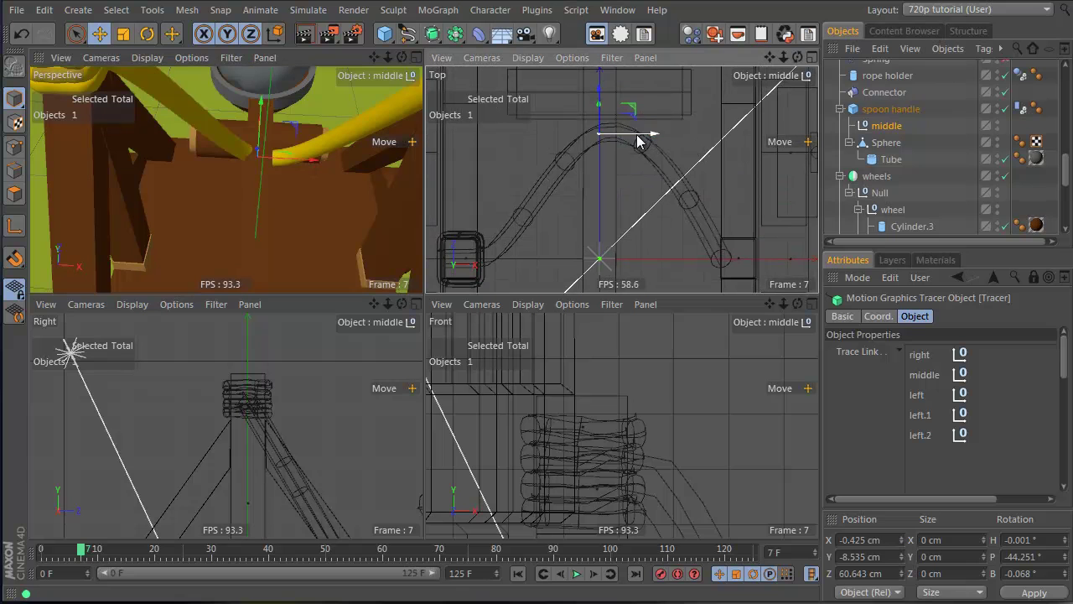
pyautogui.moveTo(637, 134); pyautogui.dragTo(656, 146)
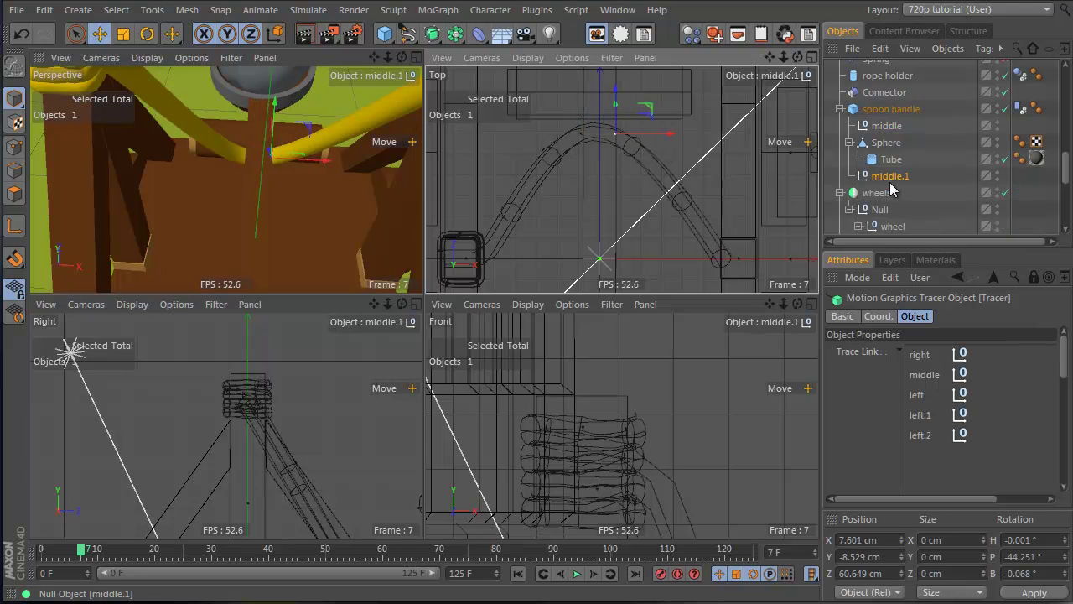
# Insert middle.1 between right and middle in the Tracer's Trace Link list and move it to about 11.2 cm in X.
pyautogui.moveTo(892, 181); pyautogui.dragTo(973, 424)
pyautogui.moveTo(932, 368); pyautogui.dragTo(933, 370)
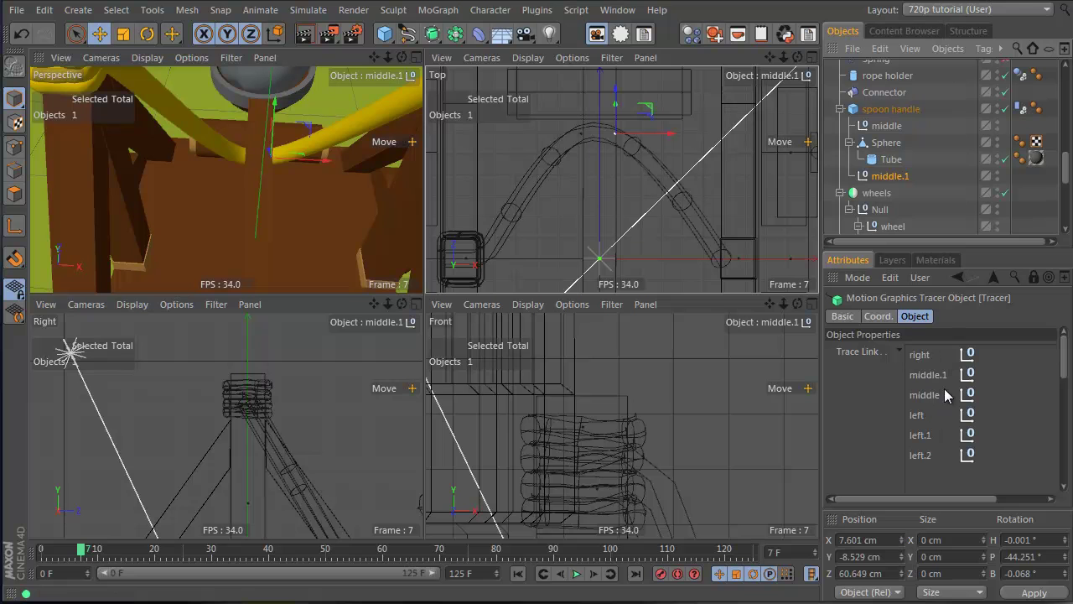
pyautogui.moveTo(644, 139); pyautogui.dragTo(653, 137)
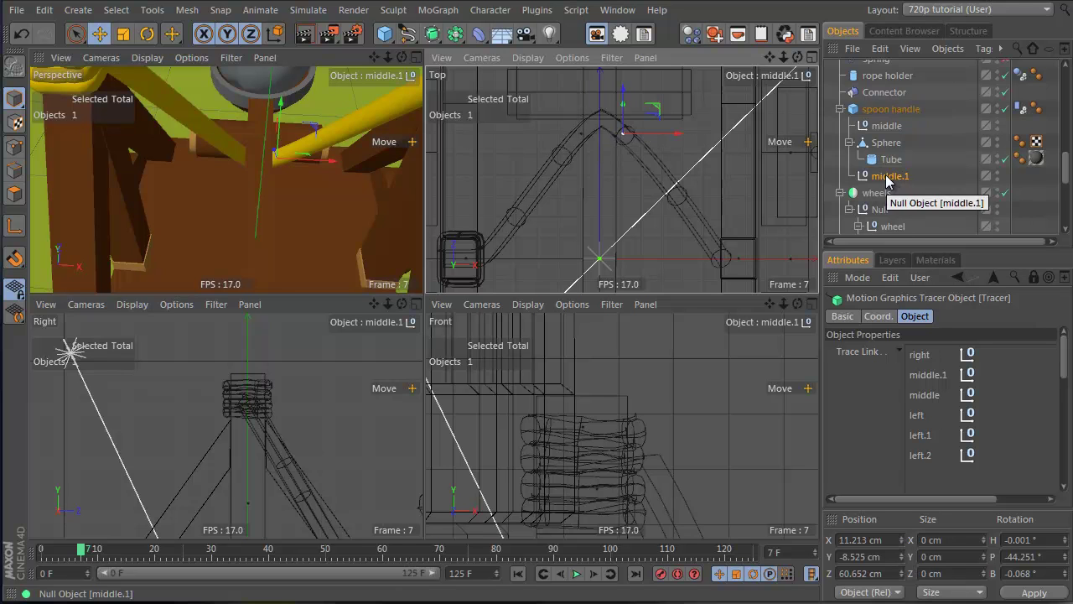
# Duplicate middle.1 back to the spoon handle's centre and insert the copy between middle.1 and middle in the Trace Link list.
pyautogui.keyDown('ctrl'); pyautogui.moveTo(890, 177); pyautogui.dragTo(889, 183); pyautogui.keyUp('ctrl')
pyautogui.moveTo(669, 135); pyautogui.dragTo(646, 138)
pyautogui.moveTo(939, 387); pyautogui.dragTo(940, 388)
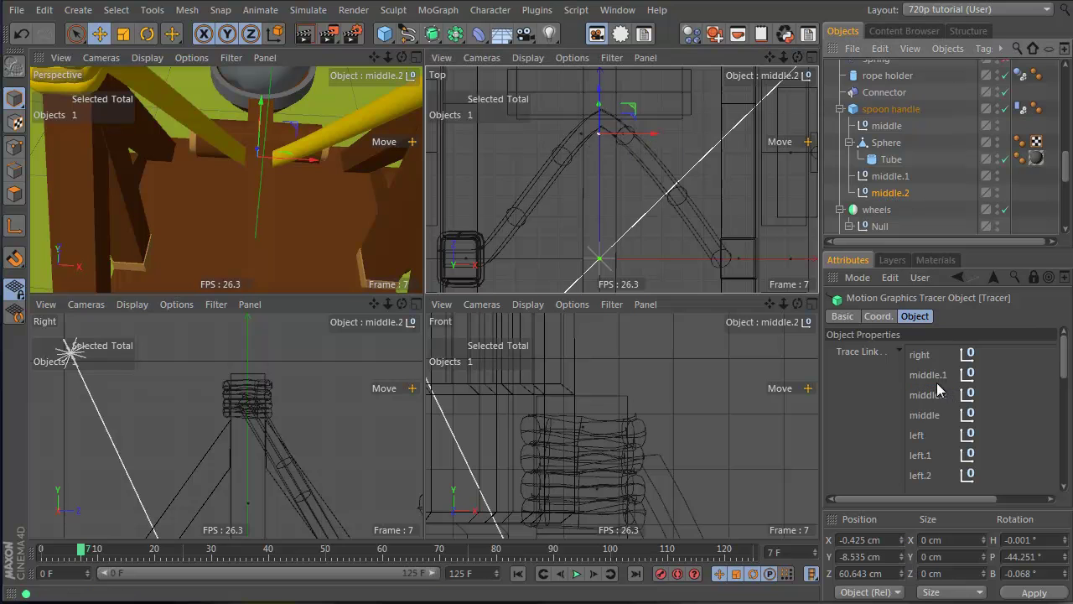
# Offset the middle null to the handle's other side from middle.1, and move middle.1 to about 9.7 cm in X.
pyautogui.click(641, 137)
pyautogui.moveTo(641, 137); pyautogui.dragTo(642, 138)
pyautogui.click(891, 176)
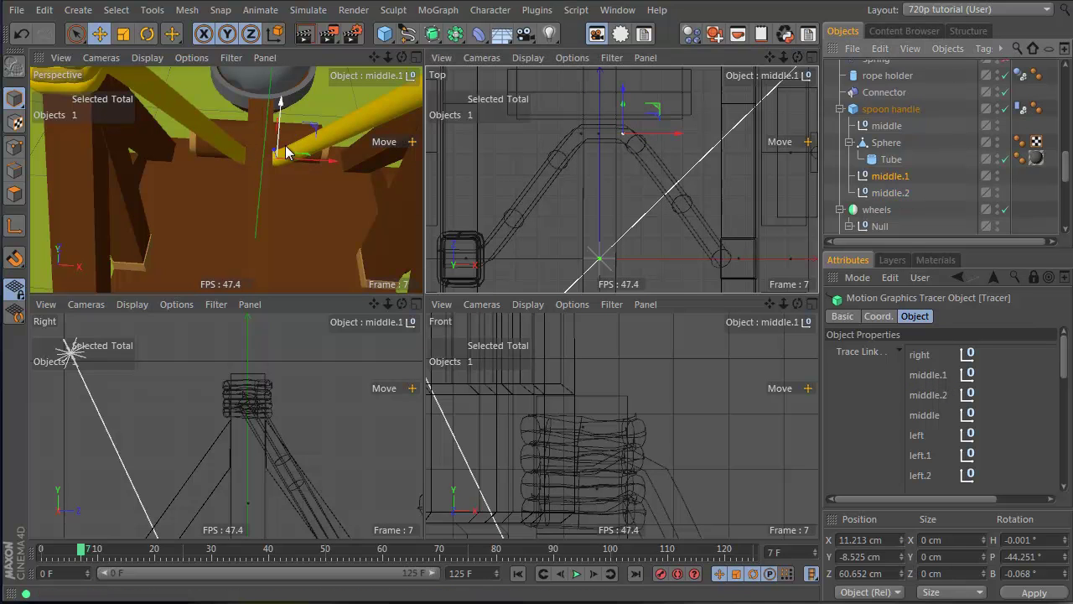
pyautogui.moveTo(311, 159); pyautogui.dragTo(165, 217)
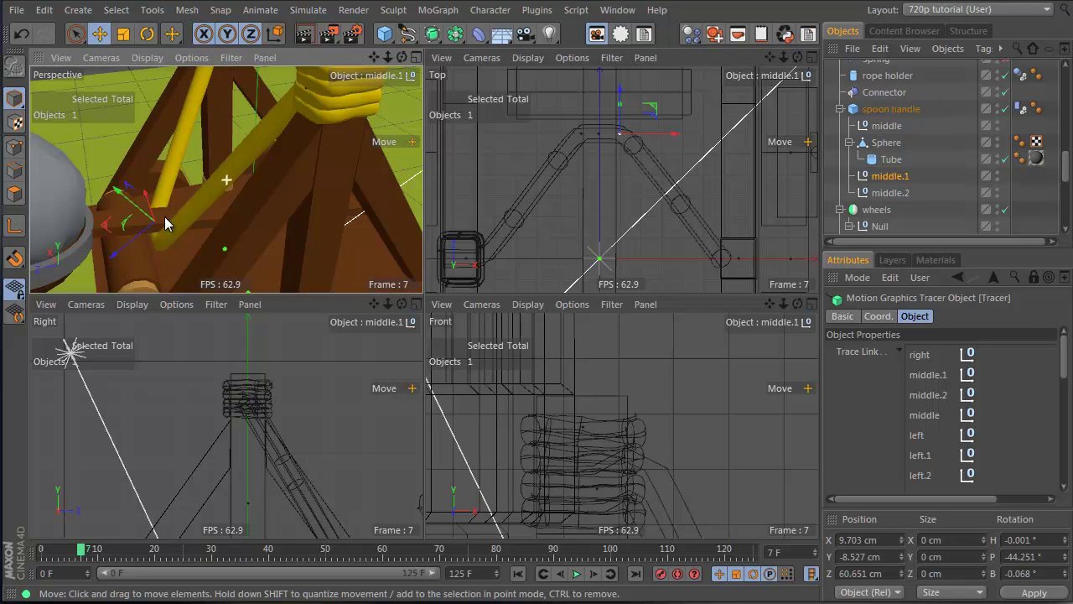
# Duplicate the right null twice outward across its pillar, right.2 at about 74.5 cm in X, and insert both copies above right in the Trace Link list.
pyautogui.keyDown('alt'); pyautogui.moveTo(201, 185); pyautogui.dragTo(269, 158); pyautogui.keyUp('alt')
pyautogui.moveTo(221, 191); pyautogui.dragTo(419, 292)
pyautogui.moveTo(194, 162)
pyautogui.keyDown('alt'); pyautogui.mouseDown()
pyautogui.moveTo(661, 328)
pyautogui.moveTo(646, 320)
pyautogui.moveTo(1036, 150)
pyautogui.mouseUp(); pyautogui.keyUp('alt')
pyautogui.scroll(5, 915, 144)
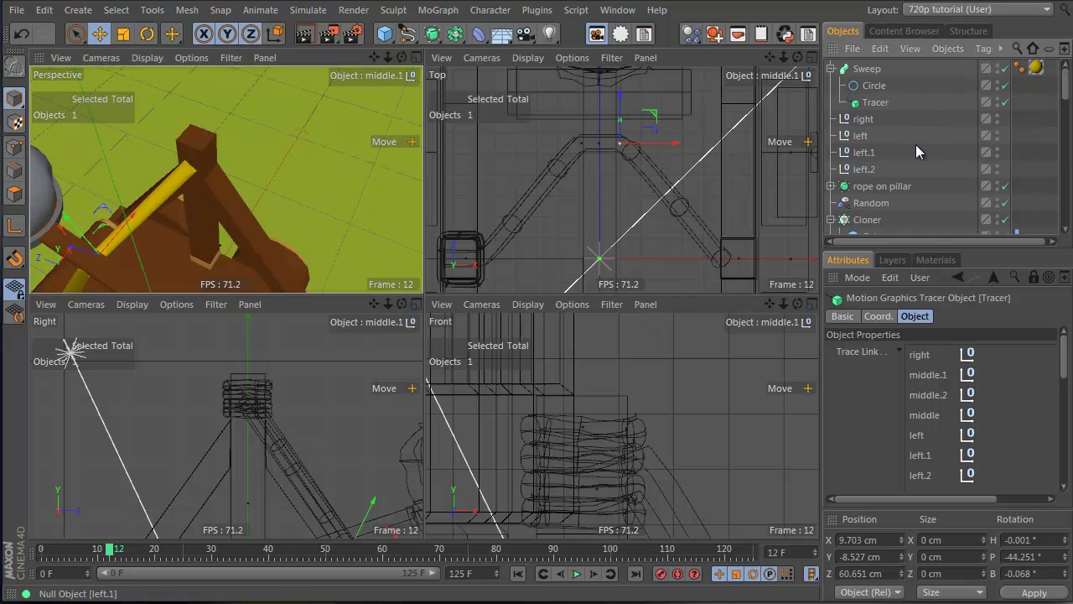
pyautogui.click(867, 125)
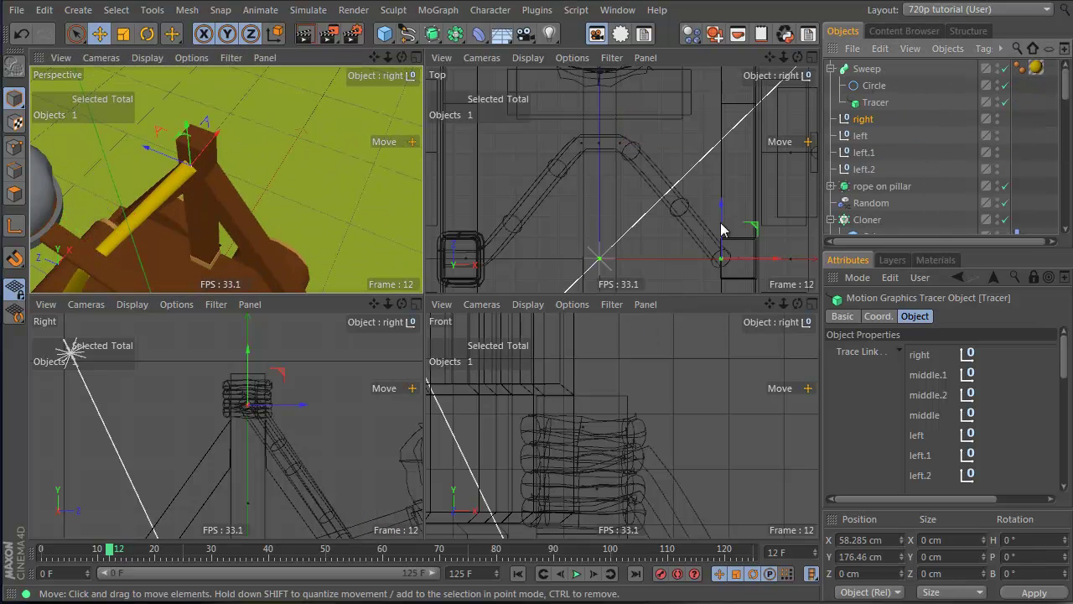
pyautogui.keyDown('alt'); pyautogui.moveTo(721, 229); pyautogui.dragTo(637, 159, button='middle'); pyautogui.keyUp('alt')
pyautogui.keyDown('alt'); pyautogui.moveTo(637, 160); pyautogui.dragTo(684, 176, button='right'); pyautogui.keyUp('alt')
pyautogui.keyDown('ctrl'); pyautogui.moveTo(678, 215); pyautogui.dragTo(717, 211); pyautogui.keyUp('ctrl')
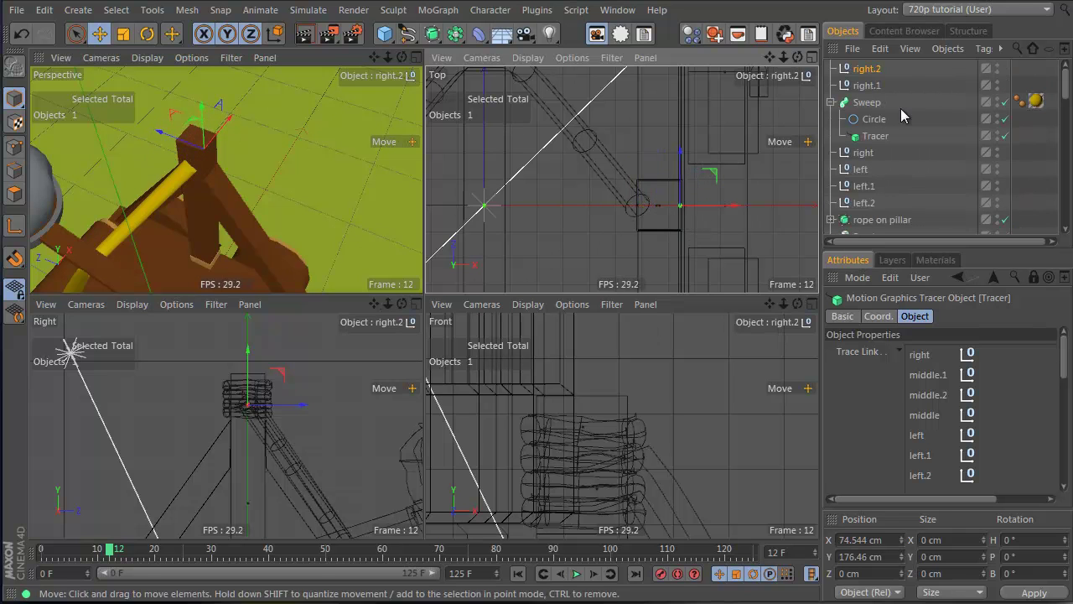
pyautogui.moveTo(864, 90)
pyautogui.mouseDown()
pyautogui.moveTo(940, 332)
pyautogui.moveTo(931, 350)
pyautogui.mouseUp()
# Create an instance of the rope on pillar object and select it.
pyautogui.moveTo(158, 195)
pyautogui.keyDown('alt'); pyautogui.mouseDown()
pyautogui.moveTo(41, 170)
pyautogui.moveTo(649, 333)
pyautogui.moveTo(203, 167)
pyautogui.moveTo(275, 120)
pyautogui.moveTo(212, 159)
pyautogui.moveTo(82, 187)
pyautogui.mouseUp(); pyautogui.keyUp('alt')
pyautogui.click(82, 187)
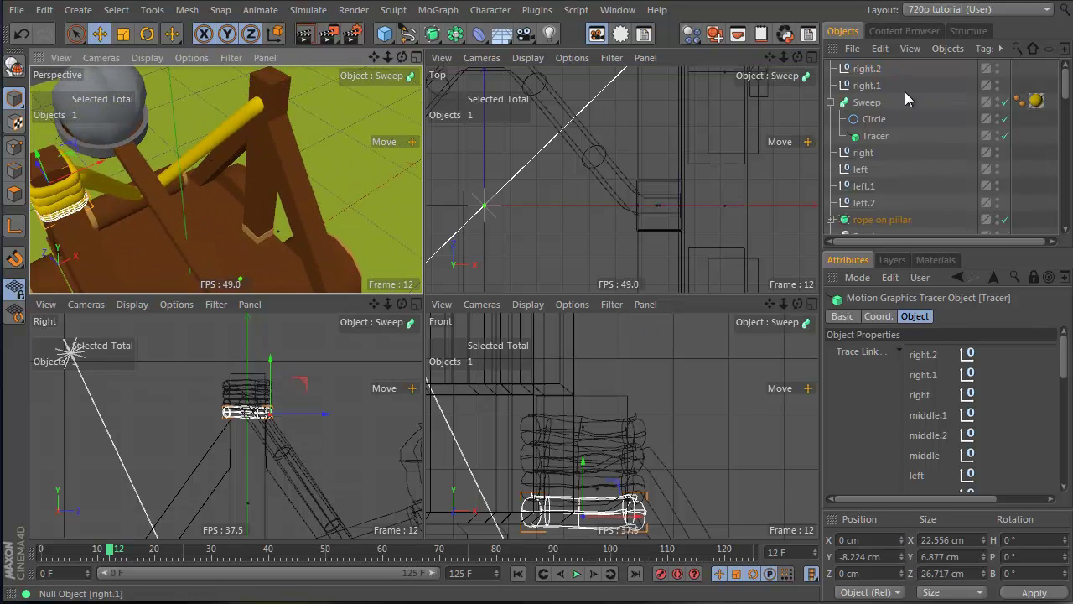
pyautogui.click(884, 218)
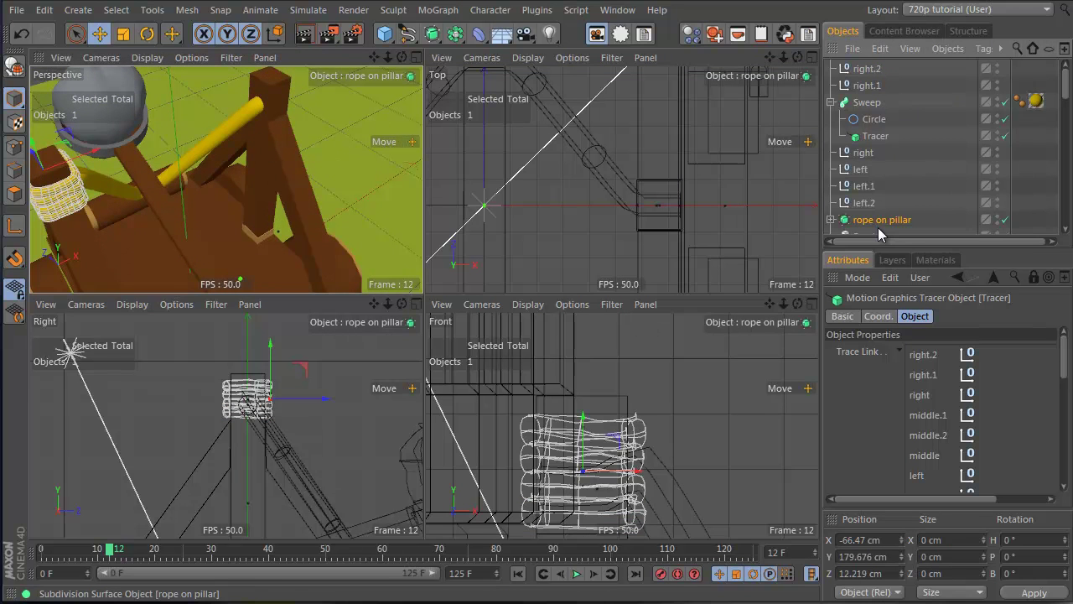
pyautogui.press('i')
pyautogui.hotkey('ctrl', 'a')
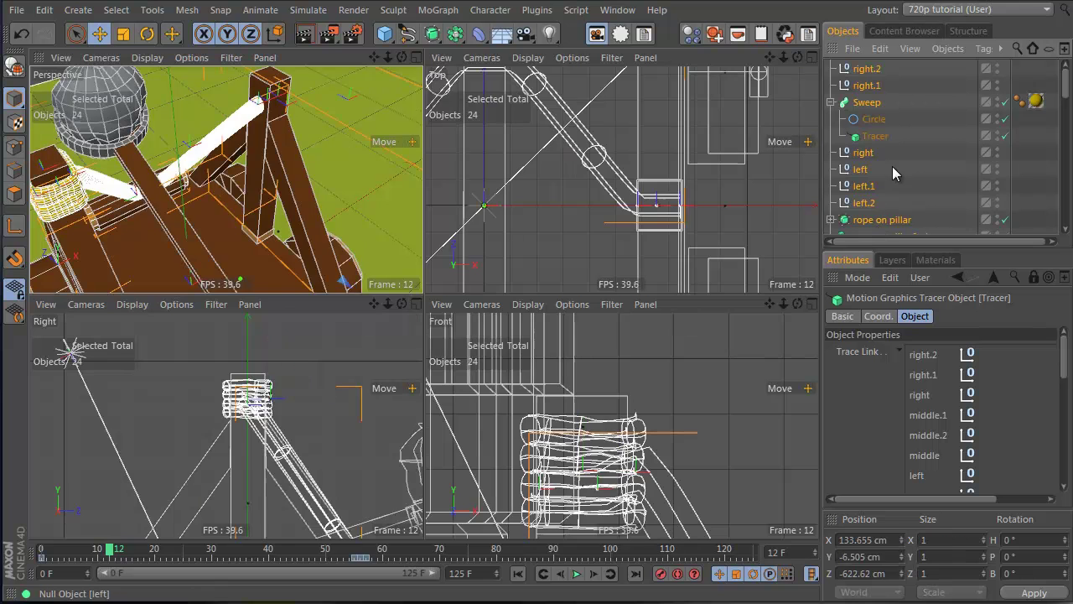
pyautogui.click(918, 216)
pyautogui.scroll(-3, 906, 185)
pyautogui.click(884, 139)
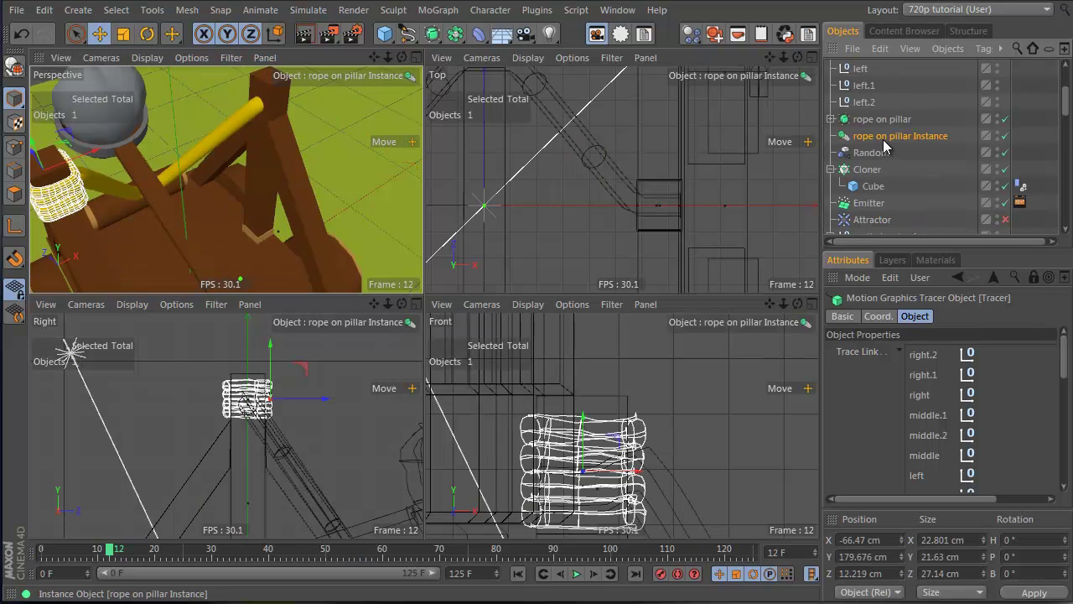
# Move the rope on pillar Instance across to the opposite pillar, at about 65.9 cm in X.
pyautogui.keyDown('alt'); pyautogui.moveTo(553, 149); pyautogui.dragTo(506, 166, button='right'); pyautogui.keyUp('alt')
pyautogui.keyDown('alt'); pyautogui.moveTo(575, 174); pyautogui.dragTo(707, 202, button='middle'); pyautogui.keyUp('alt')
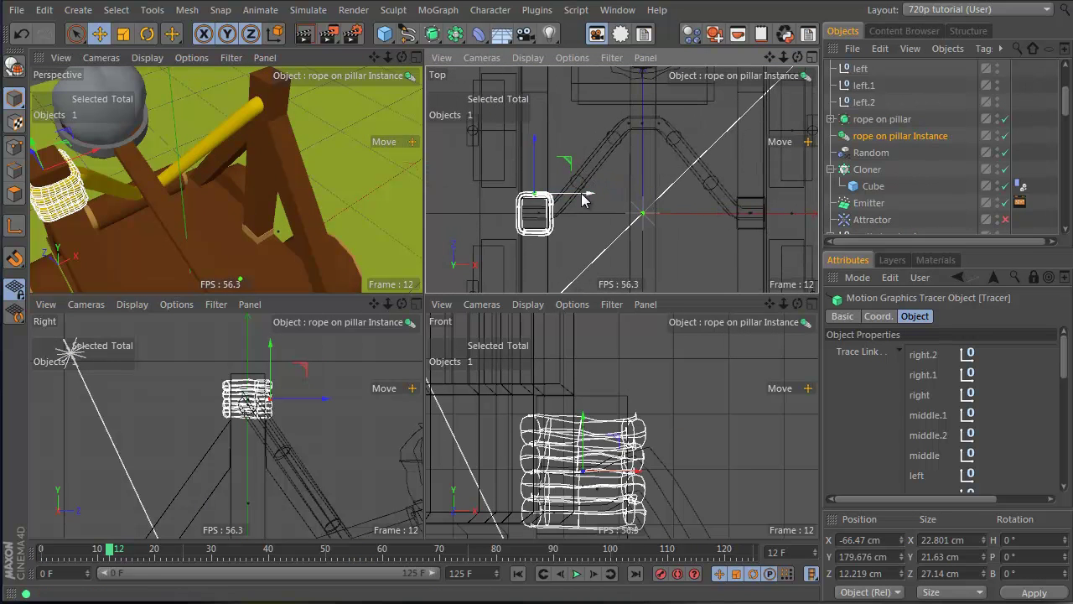
pyautogui.moveTo(584, 199); pyautogui.dragTo(800, 202)
# Rotate the rope instance 180° in heading and centre it around the pillar at about -13.5 cm in Z.
pyautogui.press('r')
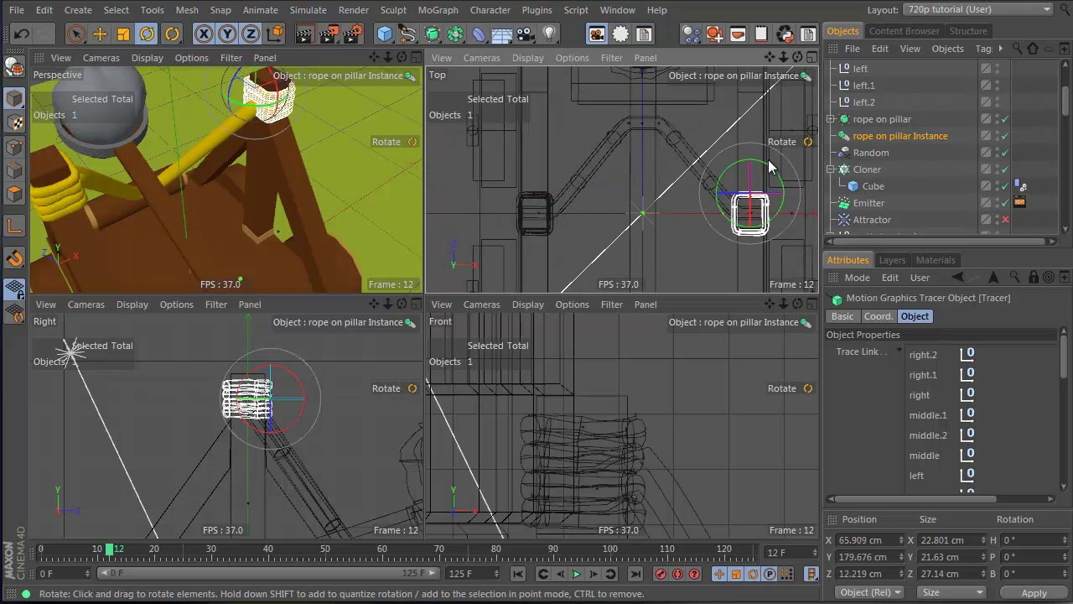
pyautogui.moveTo(729, 167); pyautogui.dragTo(644, 319)
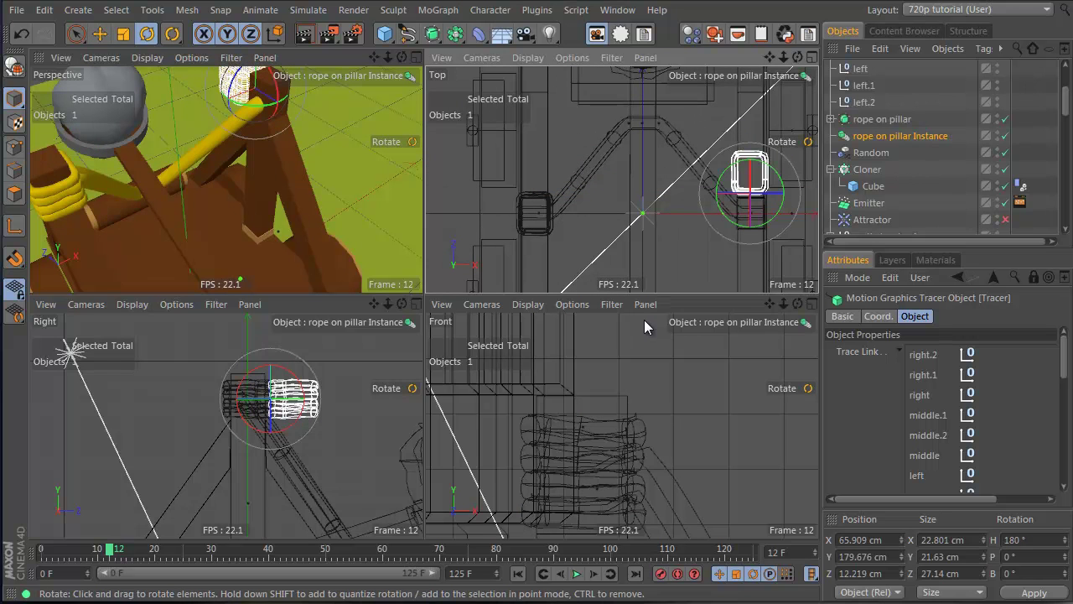
pyautogui.press('e')
pyautogui.moveTo(751, 235); pyautogui.dragTo(758, 280)
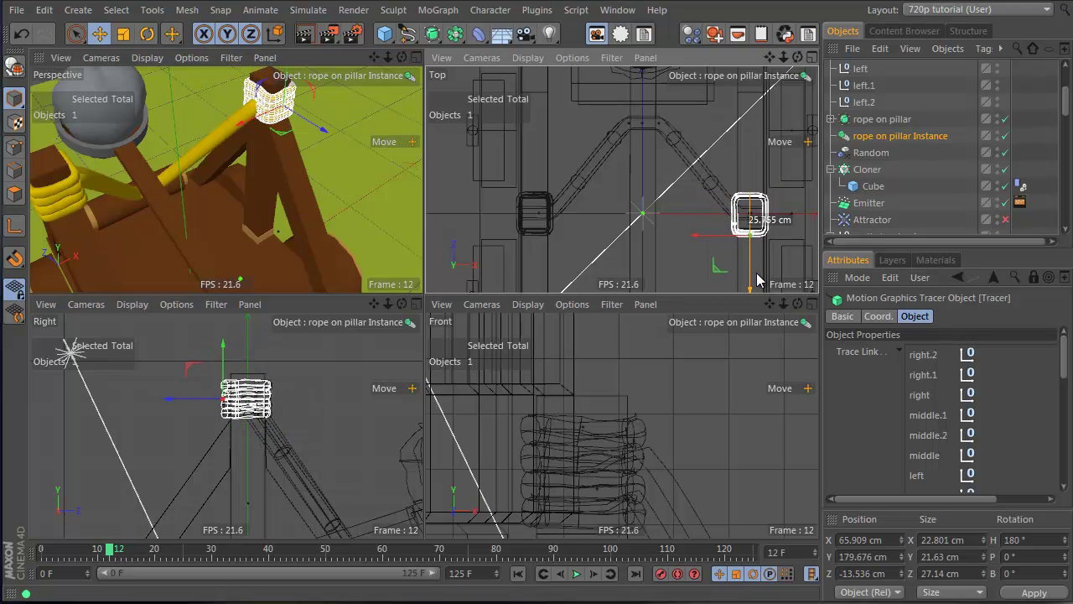
pyautogui.click(896, 178)
# Move the right null to about 55.6 cm in X and 180.2 cm in Y, and play the animation to check the rope.
pyautogui.keyDown('alt'); pyautogui.moveTo(359, 102); pyautogui.dragTo(249, 129); pyautogui.keyUp('alt')
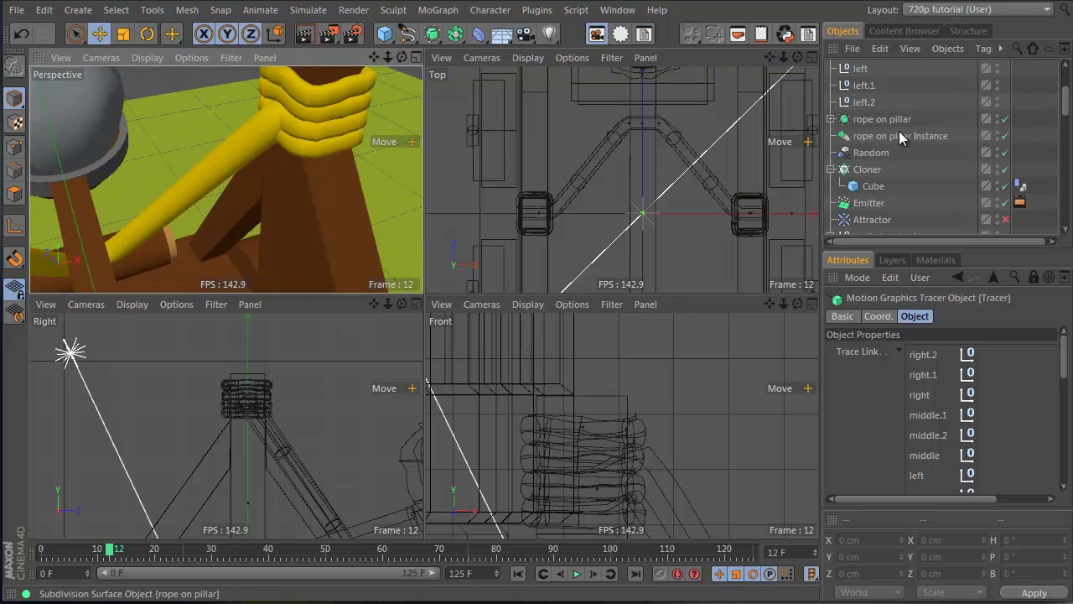
pyautogui.scroll(3, 895, 118)
pyautogui.click(867, 74)
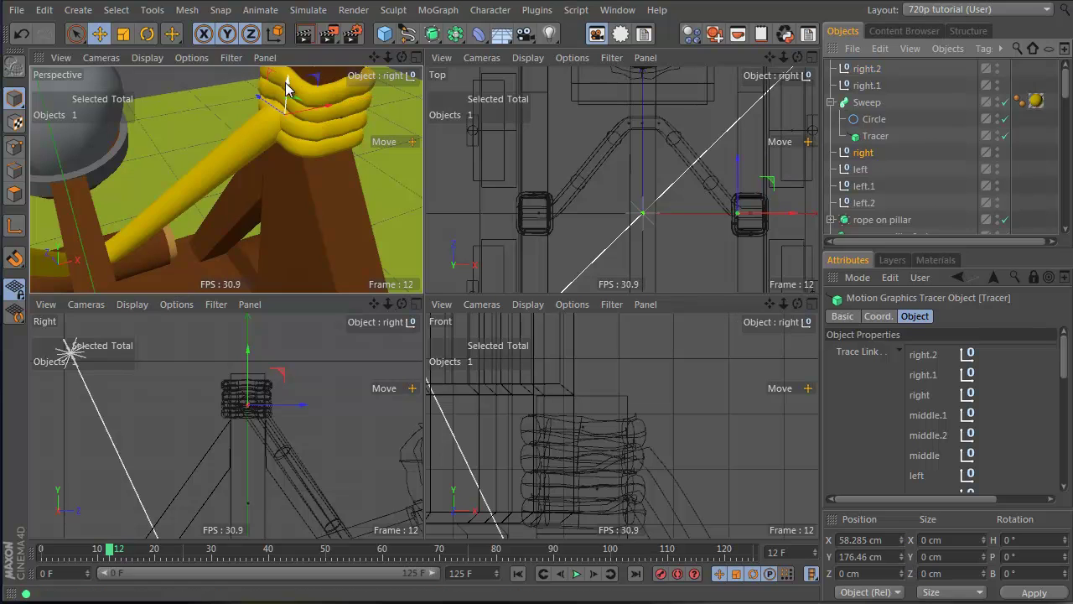
pyautogui.moveTo(285, 83); pyautogui.dragTo(167, 169)
pyautogui.press('F8')
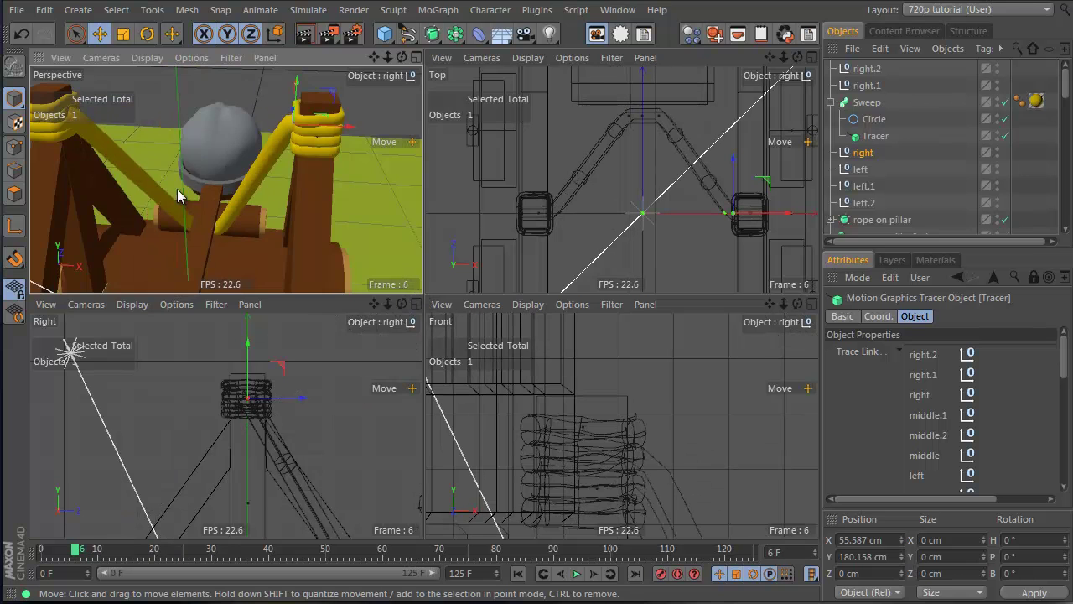
pyautogui.keyDown('alt'); pyautogui.moveTo(177, 189); pyautogui.dragTo(240, 159); pyautogui.keyUp('alt')
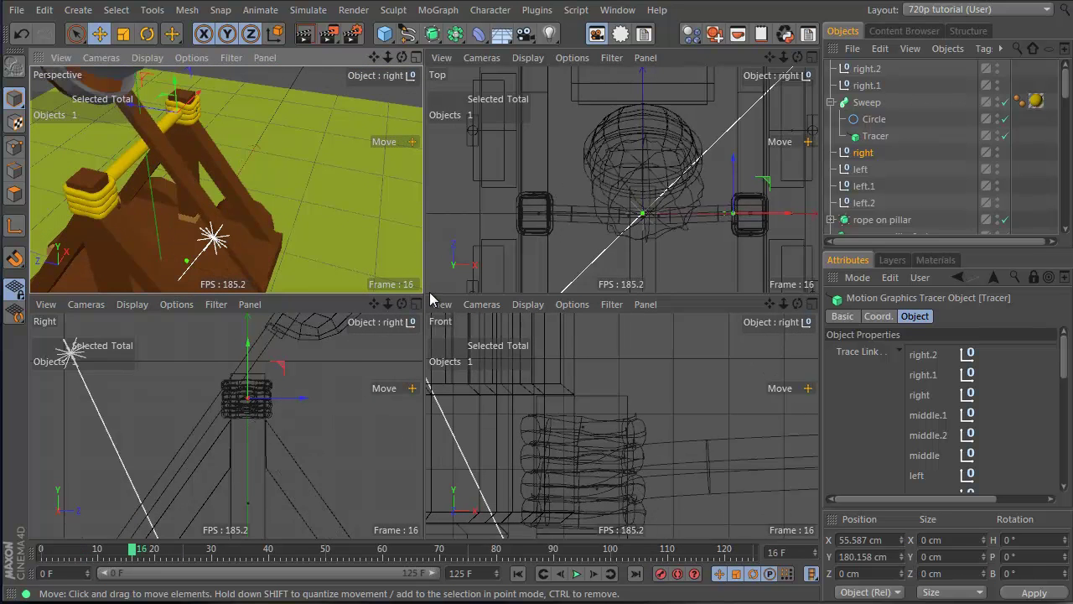
# Unlock the attribute display from the Tracer and show the object properties of the rope's Sweep.
pyautogui.click(872, 102)
pyautogui.click(1037, 277)
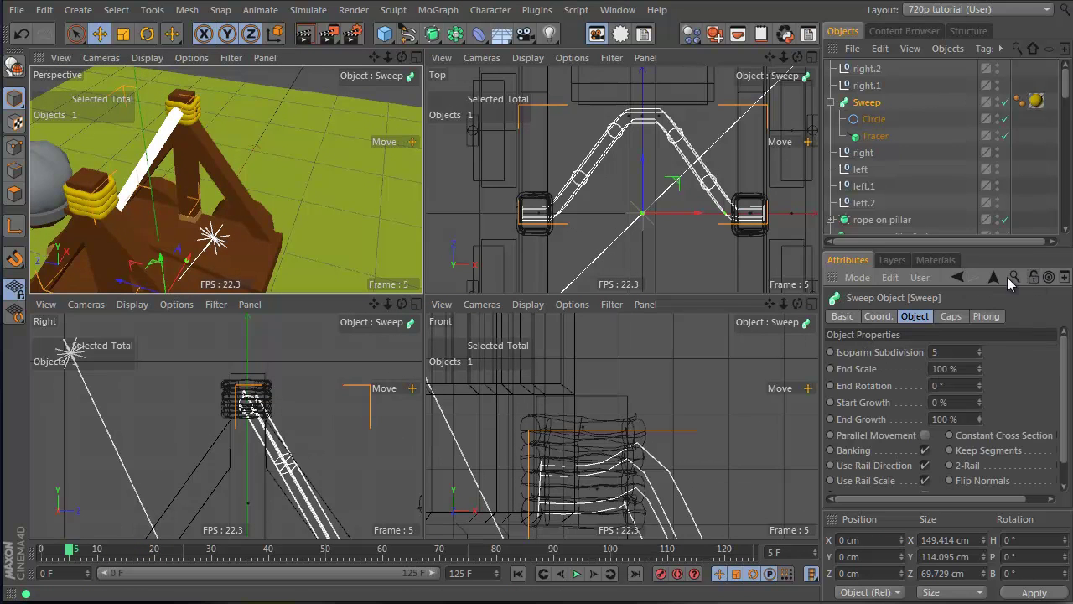
pyautogui.scroll(-1, 1018, 343)
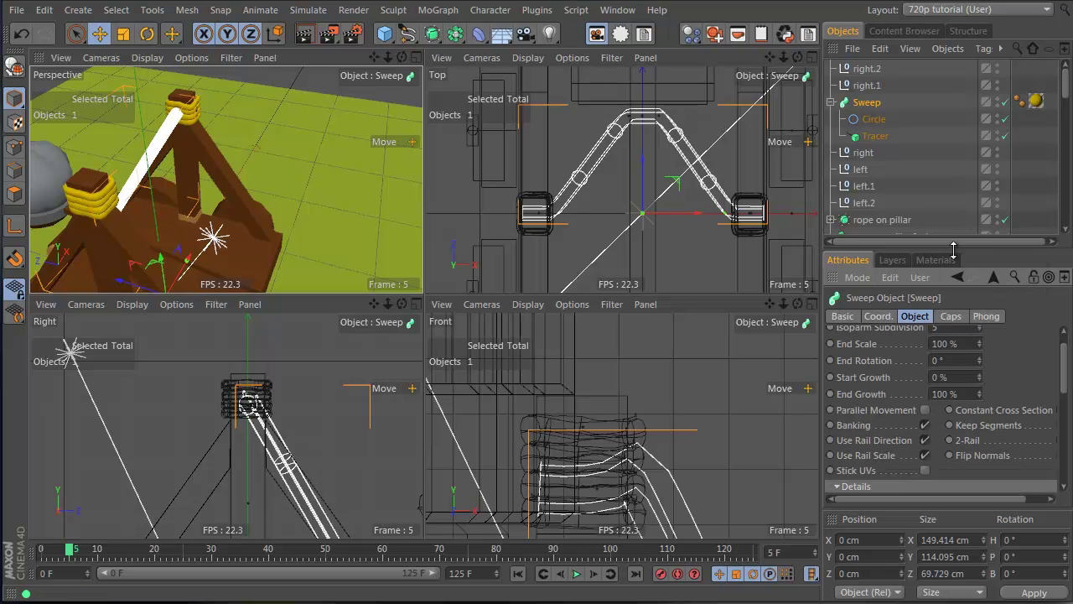
# Enlarge the attribute area to expose the full Scale curve in the Sweep object's Details.
pyautogui.moveTo(958, 248); pyautogui.dragTo(971, 81)
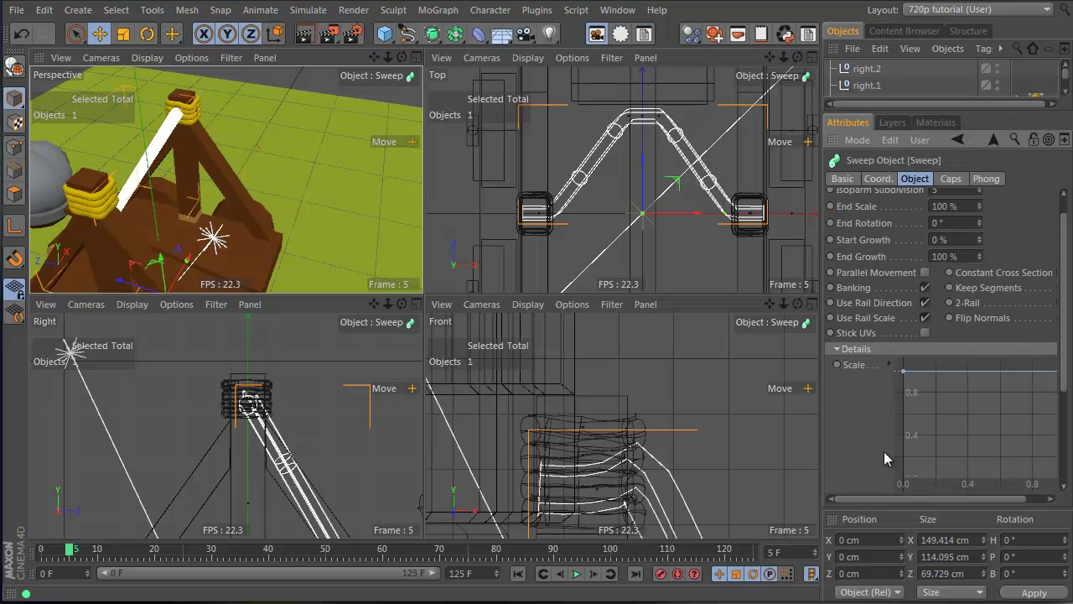
pyautogui.scroll(-4, 851, 342)
pyautogui.moveTo(821, 343); pyautogui.dragTo(617, 340)
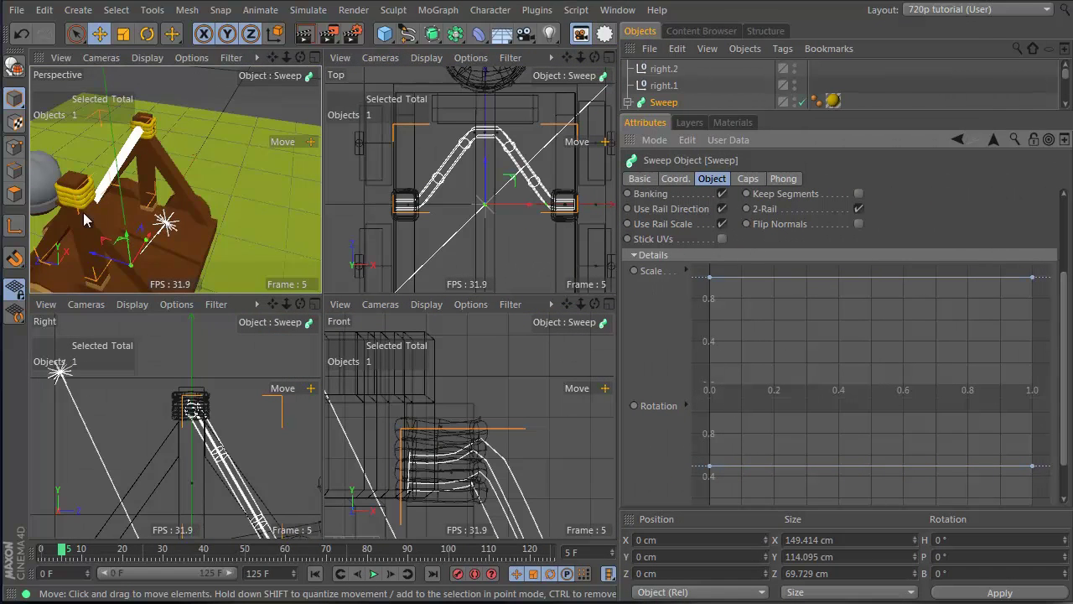
# Try lowering the Sweep's entire Scale curve to about 0.35, and undo the change.
pyautogui.keyDown('alt'); pyautogui.moveTo(83, 212); pyautogui.dragTo(162, 184, button='middle'); pyautogui.keyUp('alt')
pyautogui.keyDown('alt'); pyautogui.moveTo(162, 184); pyautogui.dragTo(318, 193); pyautogui.keyUp('alt')
pyautogui.keyDown('alt'); pyautogui.moveTo(124, 192); pyautogui.dragTo(232, 156, button='middle'); pyautogui.keyUp('alt')
pyautogui.keyDown('alt'); pyautogui.moveTo(191, 166); pyautogui.dragTo(295, 154, button='right'); pyautogui.keyUp('alt')
pyautogui.keyDown('alt'); pyautogui.moveTo(295, 155); pyautogui.dragTo(228, 179, button='middle'); pyautogui.keyUp('alt')
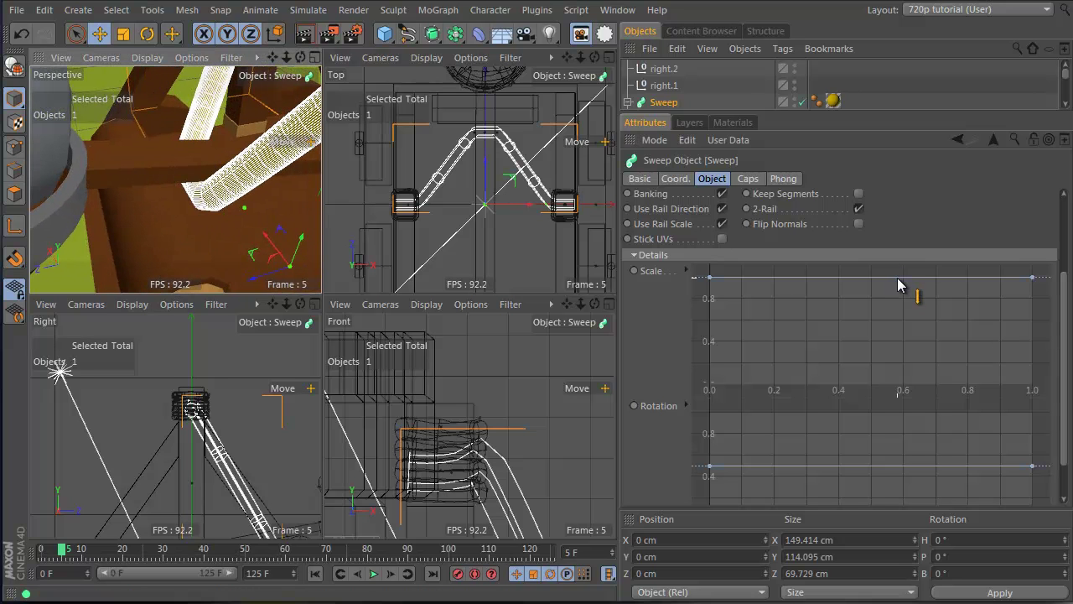
pyautogui.moveTo(898, 285); pyautogui.dragTo(899, 354)
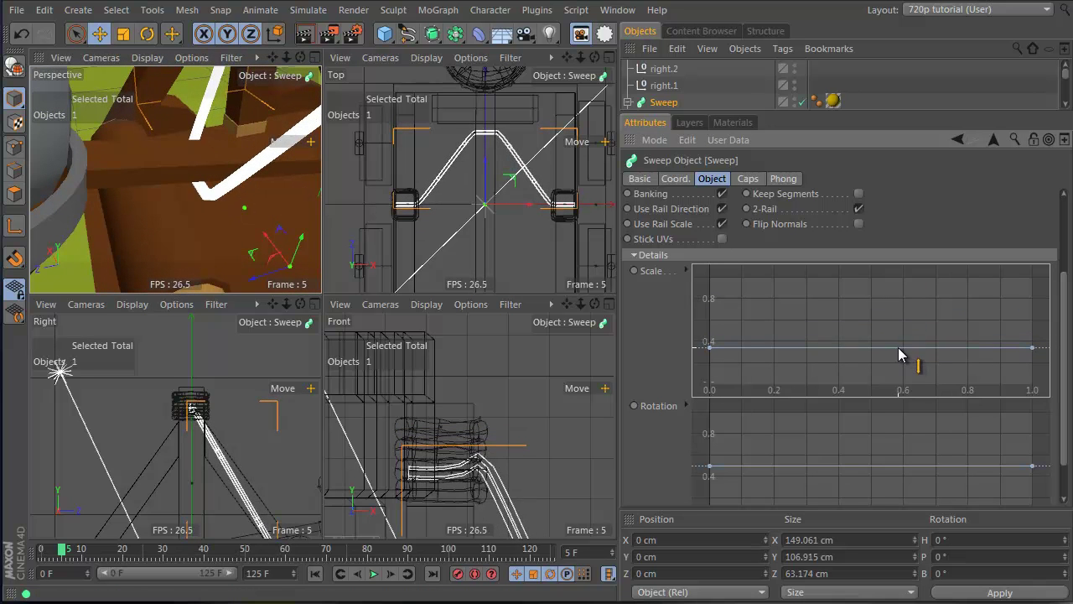
pyautogui.hotkey('ctrl', 'z')
# Add a point near the middle of the Sweep's Scale curve and lower it to about 0.3.
pyautogui.keyDown('ctrl'); pyautogui.moveTo(888, 277); pyautogui.dragTo(883, 351); pyautogui.keyUp('ctrl')
pyautogui.keyDown('alt'); pyautogui.moveTo(259, 210); pyautogui.dragTo(210, 207, button='right'); pyautogui.keyUp('alt')
pyautogui.keyDown('alt'); pyautogui.moveTo(209, 207); pyautogui.dragTo(247, 211); pyautogui.keyUp('alt')
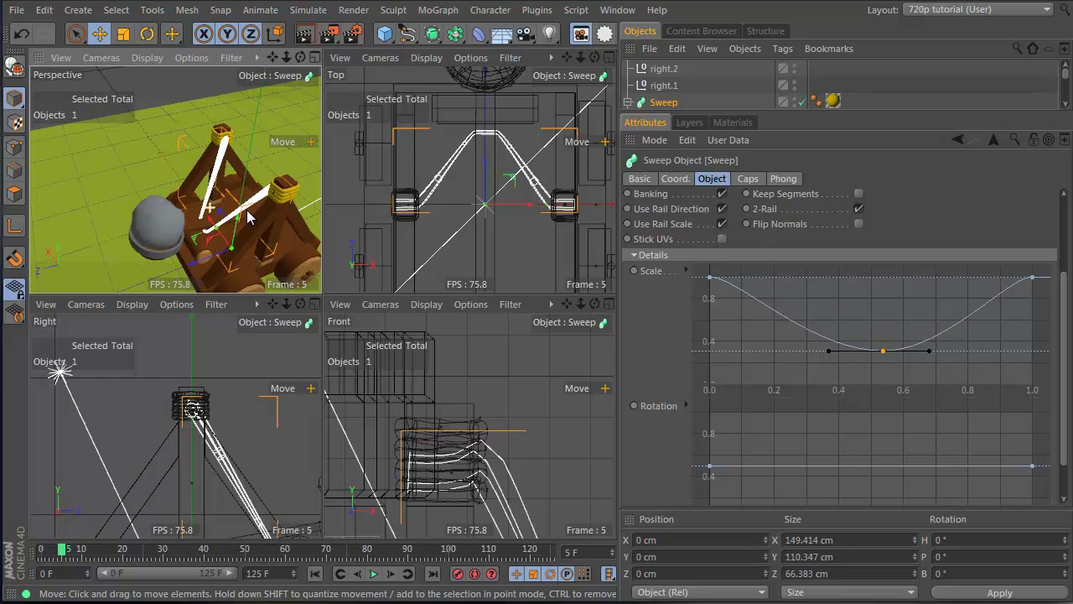
pyautogui.keyDown('alt'); pyautogui.moveTo(247, 211); pyautogui.dragTo(288, 208, button='right'); pyautogui.keyUp('alt')
pyautogui.keyDown('alt'); pyautogui.moveTo(288, 208); pyautogui.dragTo(176, 179, button='middle'); pyautogui.keyUp('alt')
pyautogui.keyDown('alt'); pyautogui.moveTo(176, 179); pyautogui.dragTo(216, 181); pyautogui.keyUp('alt')
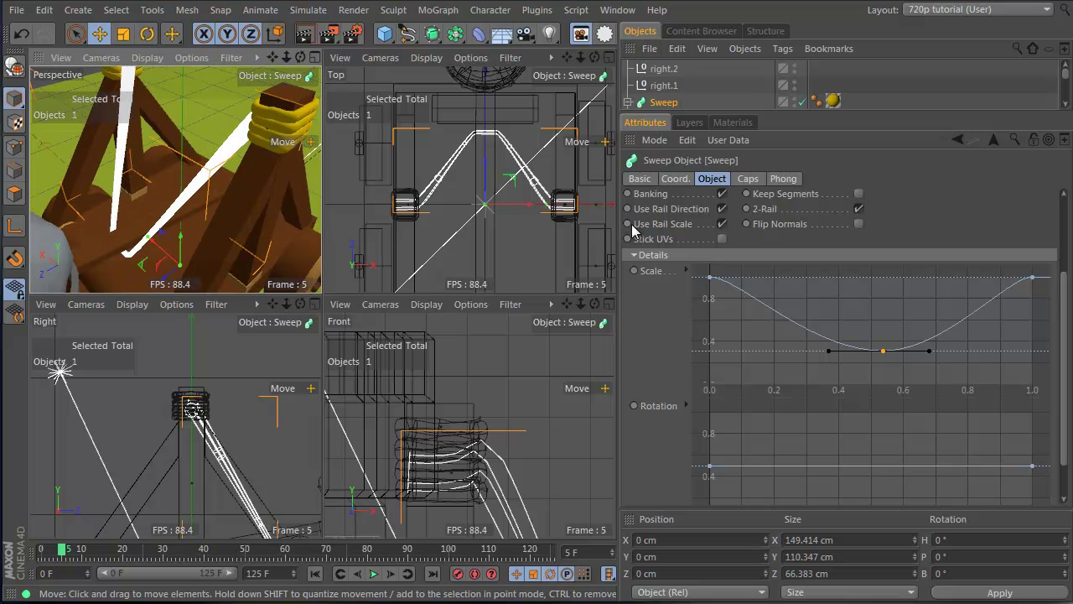
# Add near-full-scale points at about 0.44 and 0.63 along the Scale curve, and raise the middle point to about 0.65.
pyautogui.moveTo(843, 353); pyautogui.dragTo(849, 300)
pyautogui.keyDown('ctrl'); pyautogui.moveTo(909, 342); pyautogui.dragTo(912, 284); pyautogui.keyUp('ctrl')
pyautogui.moveTo(850, 300); pyautogui.dragTo(812, 278)
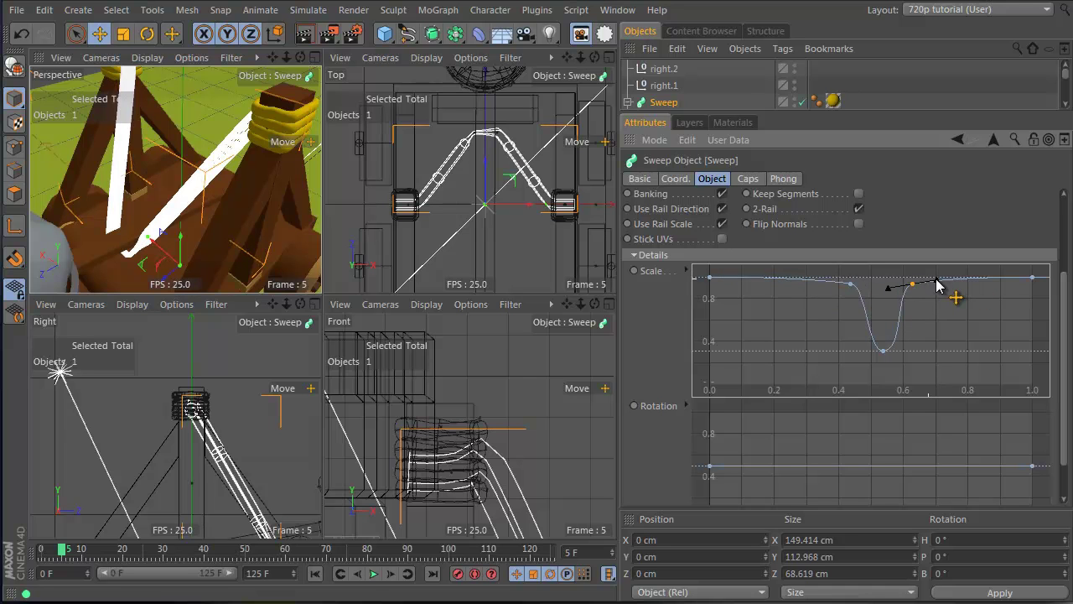
pyautogui.moveTo(911, 285); pyautogui.dragTo(911, 280)
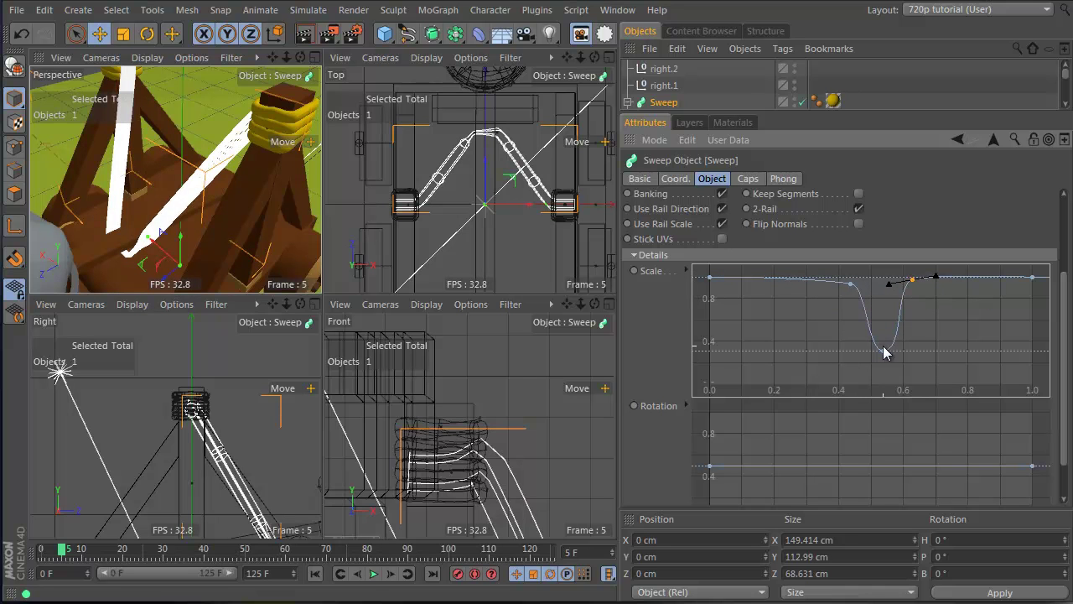
pyautogui.keyDown('ctrl'); pyautogui.moveTo(886, 352); pyautogui.dragTo(881, 321); pyautogui.keyUp('ctrl')
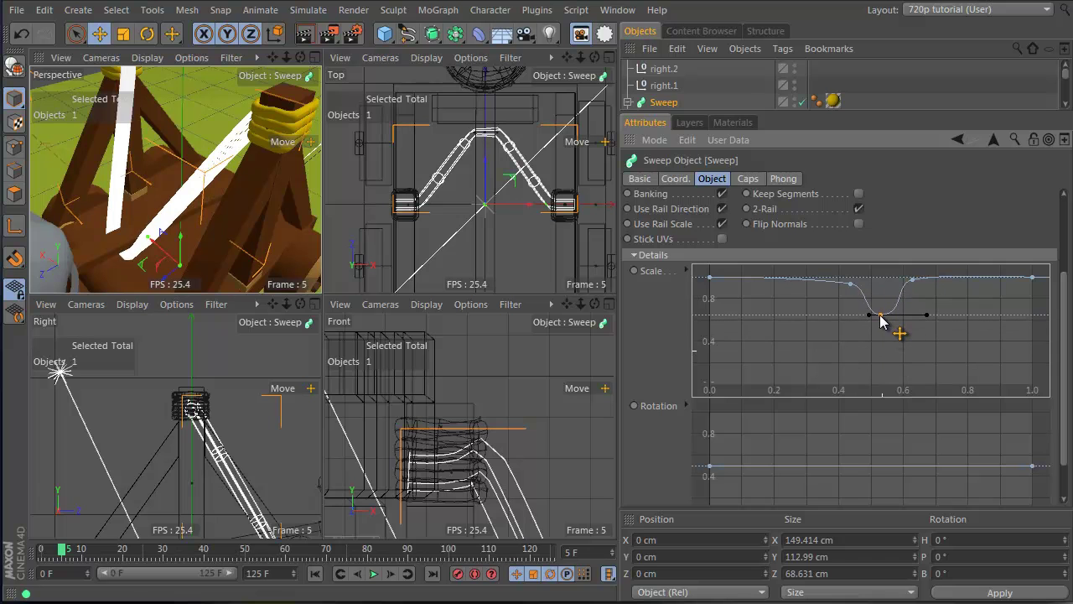
pyautogui.click(761, 106)
pyautogui.keyDown('alt'); pyautogui.moveTo(228, 192); pyautogui.dragTo(169, 200); pyautogui.keyUp('alt')
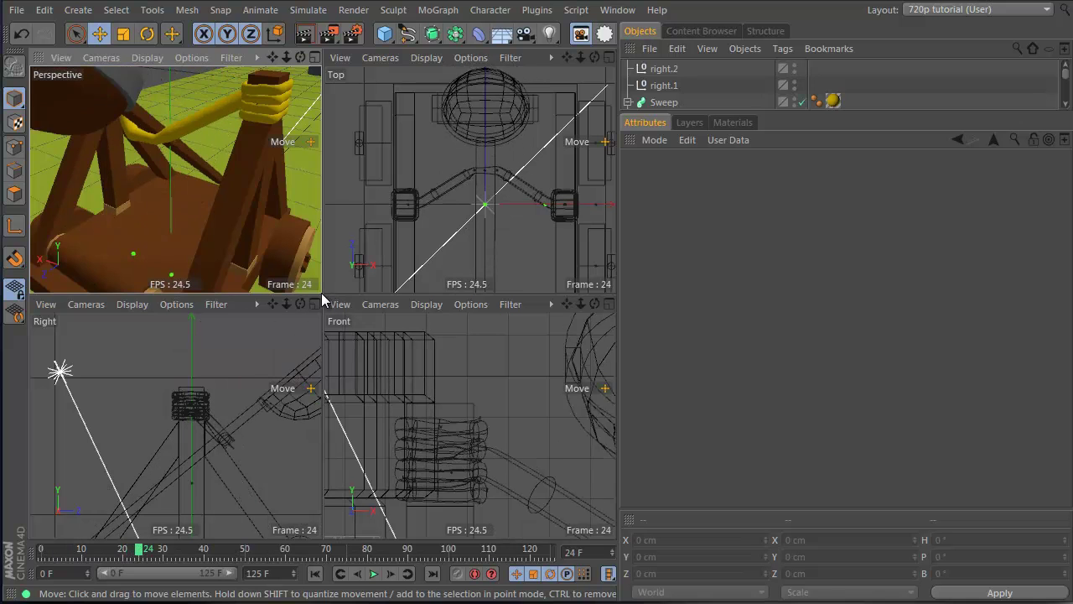
# Spread the Scale curve's two shoulder points to about 0.32 and 0.72 and flatten their outer tangents.
pyautogui.click(658, 103)
pyautogui.moveTo(850, 404); pyautogui.dragTo(812, 400)
pyautogui.moveTo(922, 399); pyautogui.dragTo(953, 397)
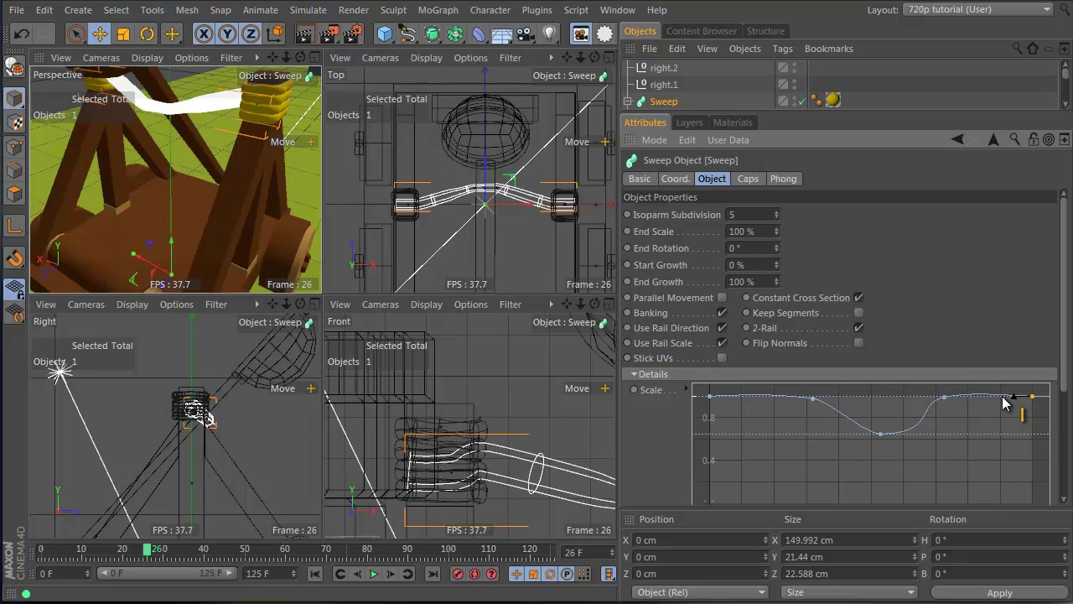
pyautogui.moveTo(970, 394); pyautogui.dragTo(973, 396)
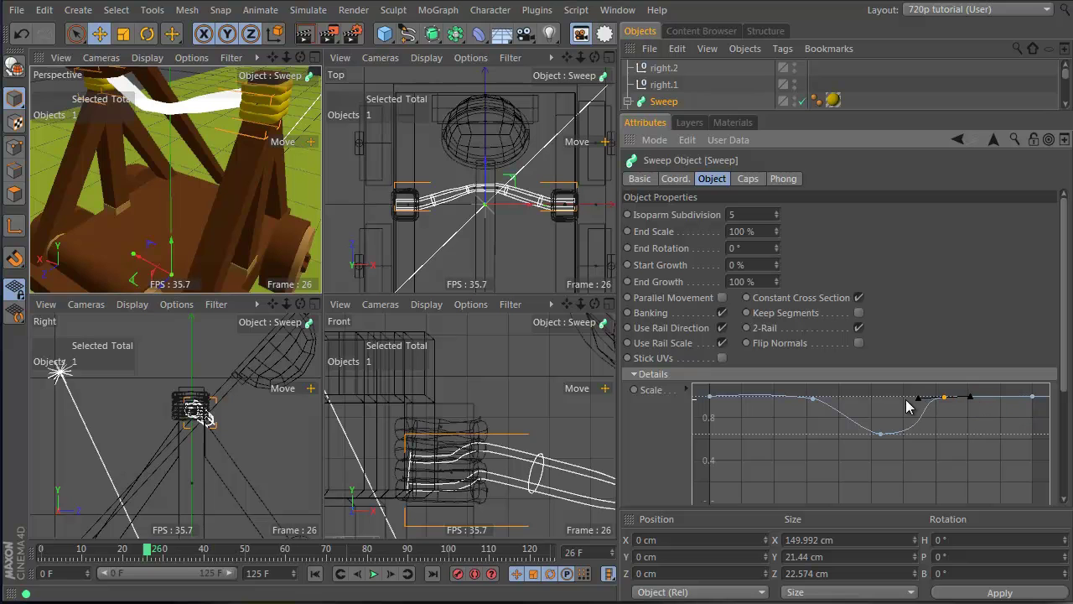
pyautogui.click(772, 397)
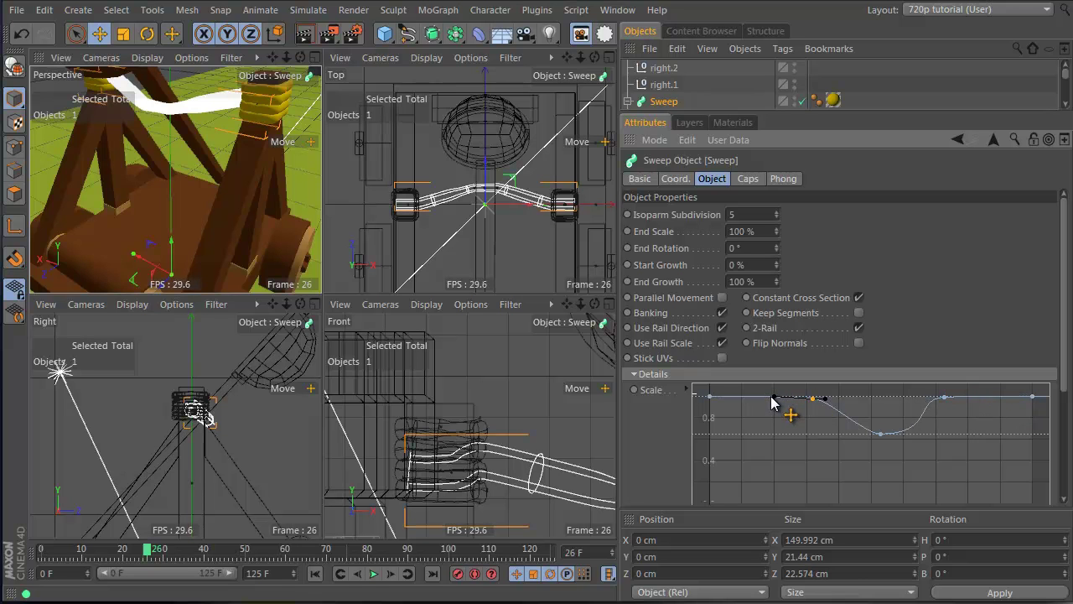
# Move the middle null below Sphere and directly above middle.1 in the spoon handle's hierarchy.
pyautogui.keyDown('alt'); pyautogui.moveTo(118, 132); pyautogui.dragTo(646, 325); pyautogui.keyUp('alt')
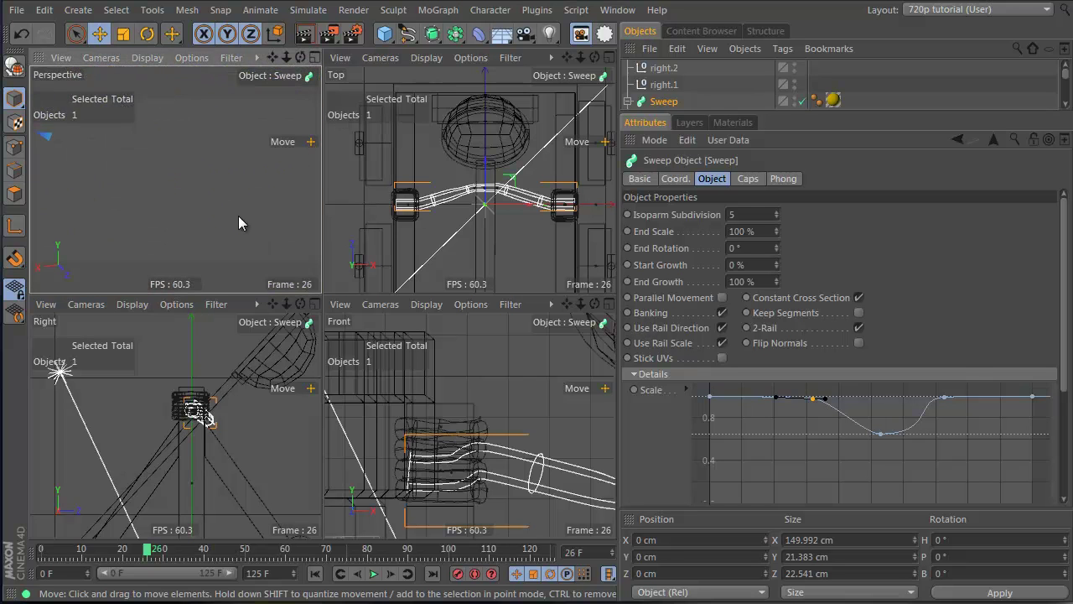
pyautogui.press('s')
pyautogui.keyDown('alt'); pyautogui.moveTo(161, 211); pyautogui.dragTo(265, 213); pyautogui.keyUp('alt')
pyautogui.middleClick(285, 227)
pyautogui.keyDown('alt'); pyautogui.moveTo(382, 296); pyautogui.dragTo(358, 317); pyautogui.keyUp('alt')
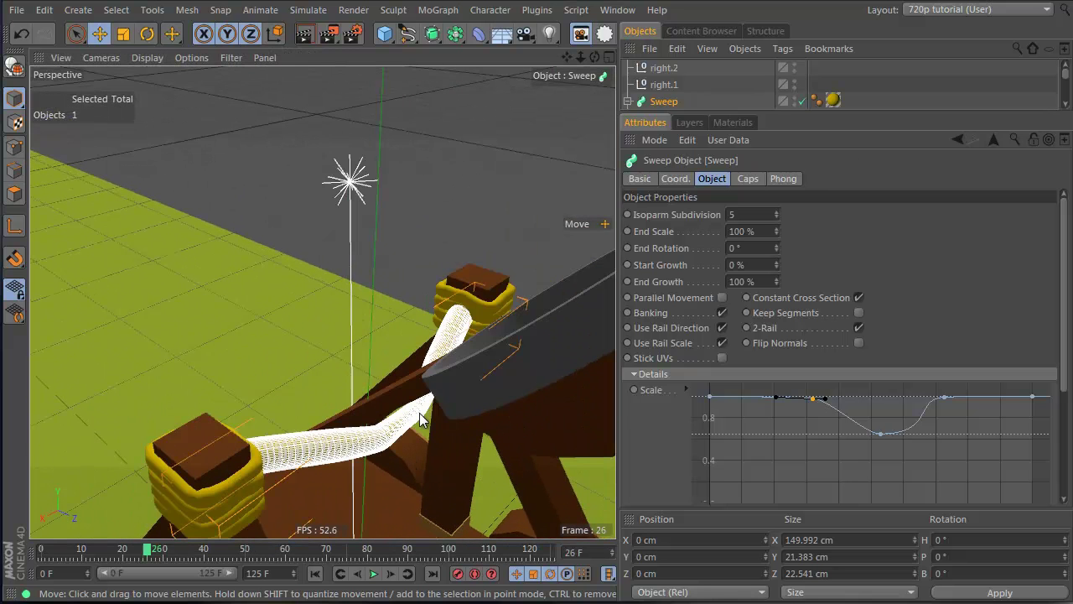
pyautogui.moveTo(737, 111); pyautogui.dragTo(737, 331)
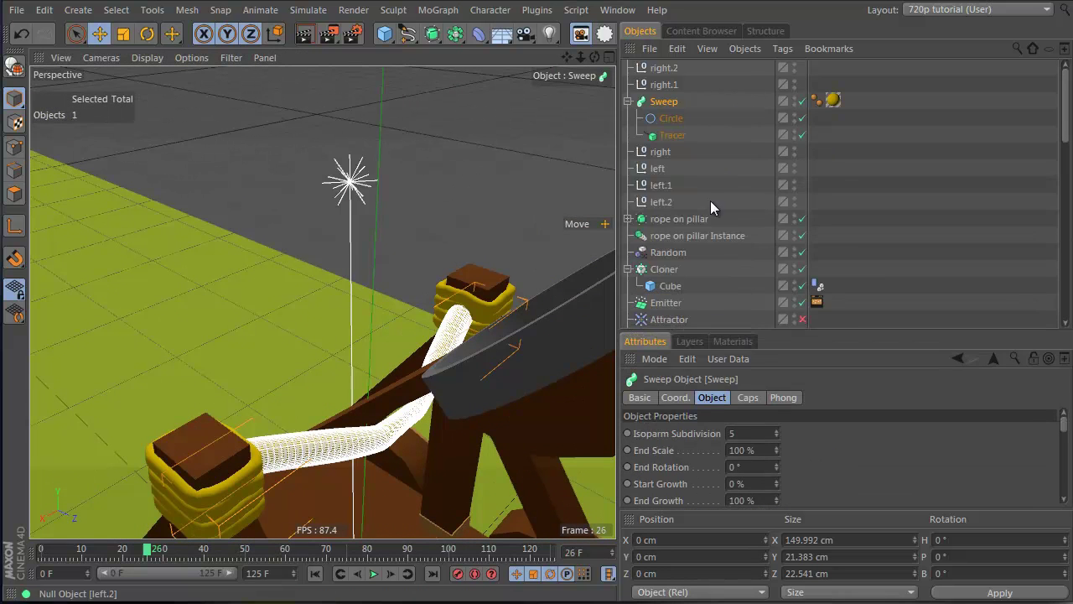
pyautogui.scroll(-6, 710, 200)
pyautogui.scroll(-6, 711, 200)
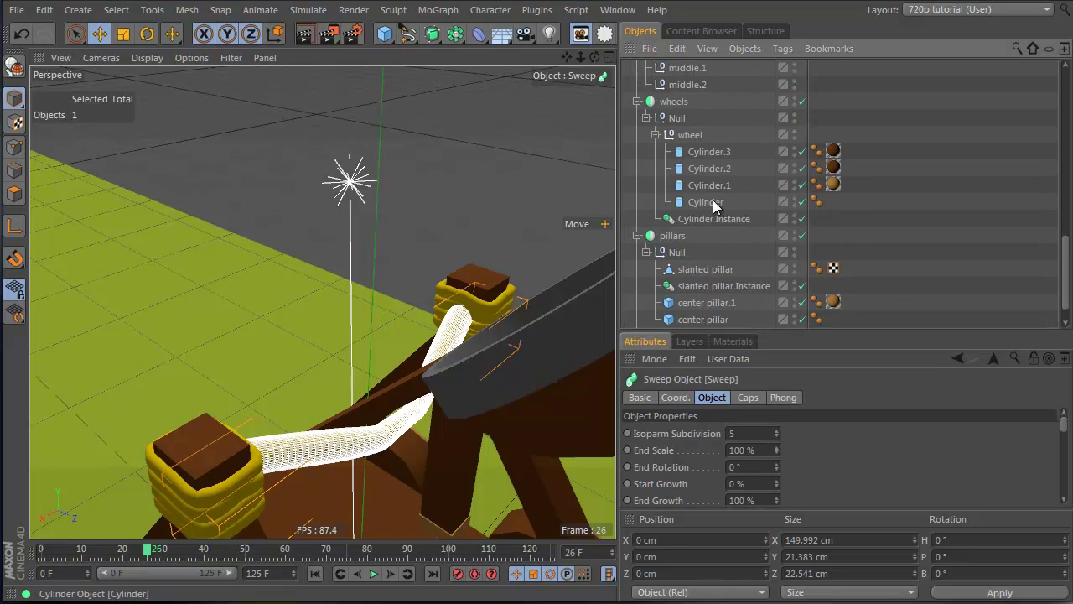
pyautogui.scroll(3, 713, 200)
pyautogui.click(698, 171)
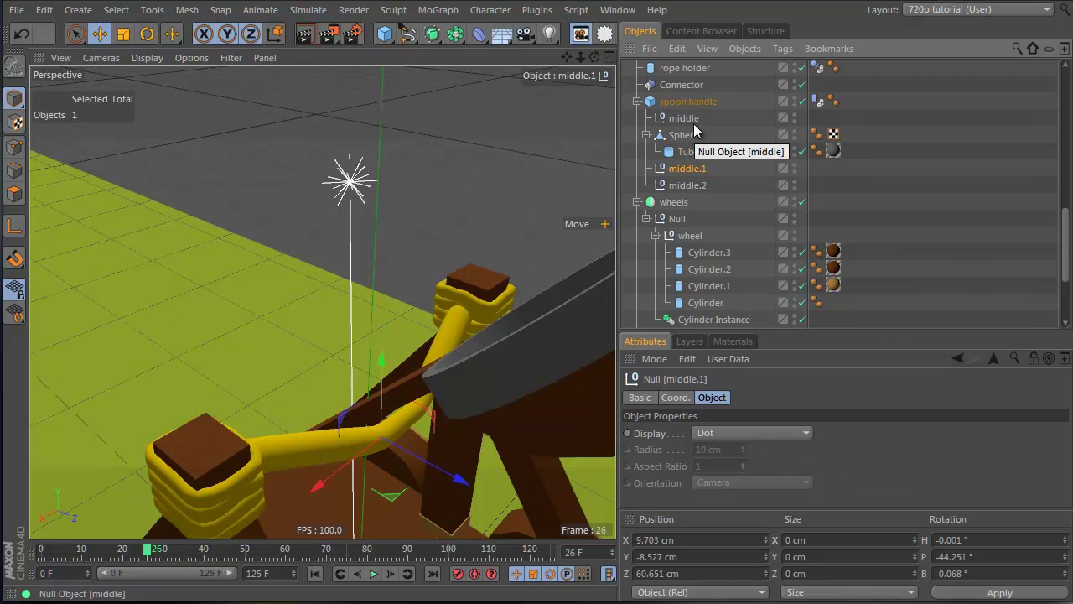
pyautogui.moveTo(677, 161); pyautogui.dragTo(679, 162)
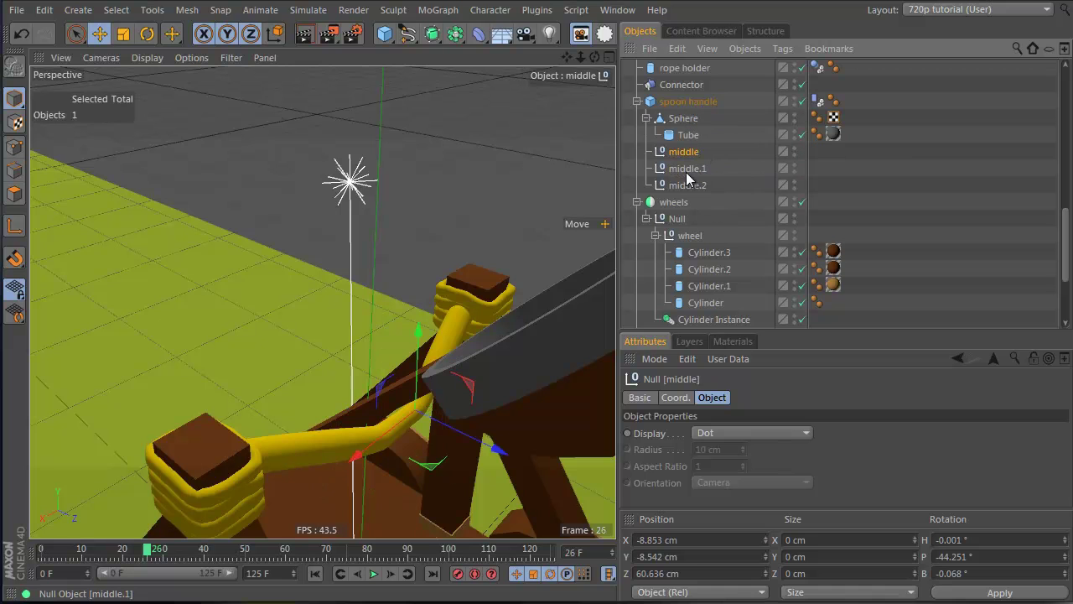
# Select the middle, middle.1 and middle.2 nulls together and examine the rope around the spoon handle.
pyautogui.keyDown('ctrl'); pyautogui.click(686, 170); pyautogui.keyUp('ctrl')
pyautogui.keyDown('ctrl'); pyautogui.click(681, 186); pyautogui.keyUp('ctrl')
pyautogui.keyDown('alt'); pyautogui.moveTo(404, 431); pyautogui.dragTo(648, 319); pyautogui.keyUp('alt')
pyautogui.keyDown('alt'); pyautogui.moveTo(322, 303); pyautogui.dragTo(229, 159); pyautogui.keyUp('alt')
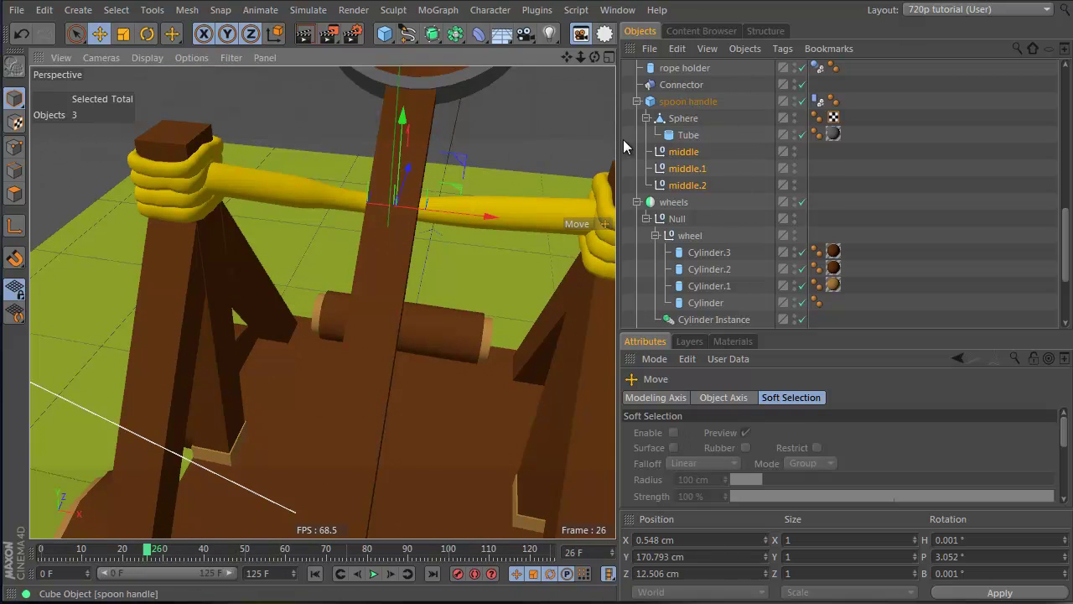
# Reselect the Sweep and remove all inner points from its Scale curve, leaving a flat line at 1.
pyautogui.scroll(8, 705, 95)
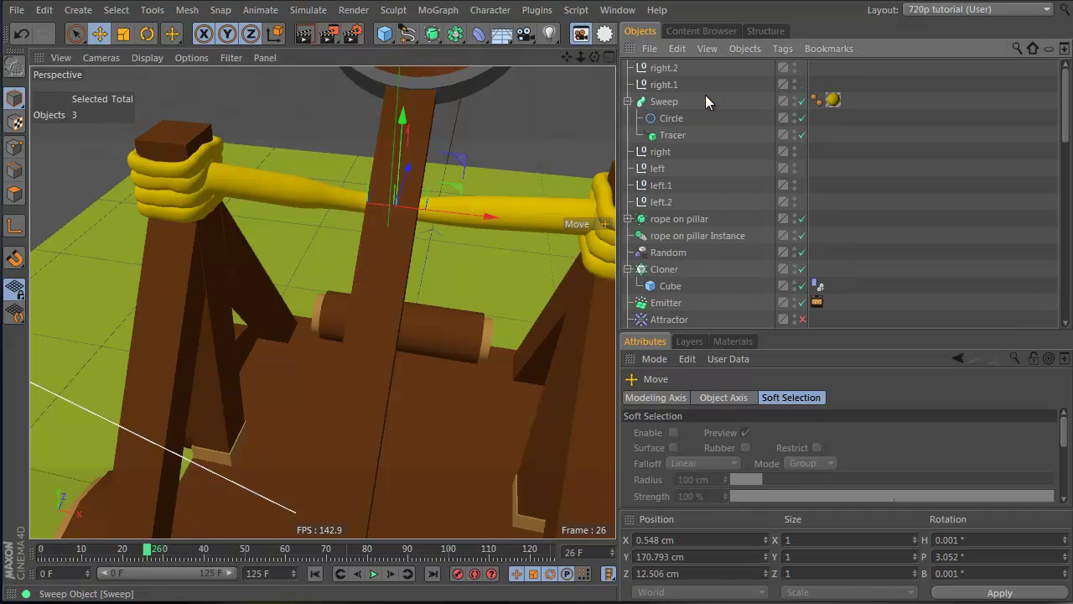
pyautogui.click(663, 102)
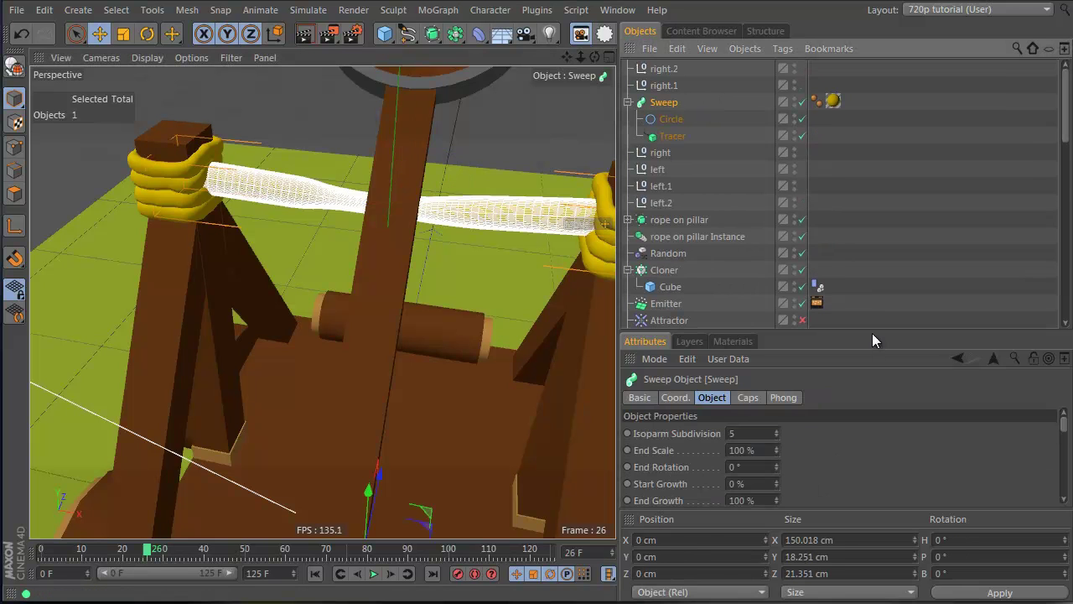
pyautogui.moveTo(872, 333); pyautogui.dragTo(909, 101)
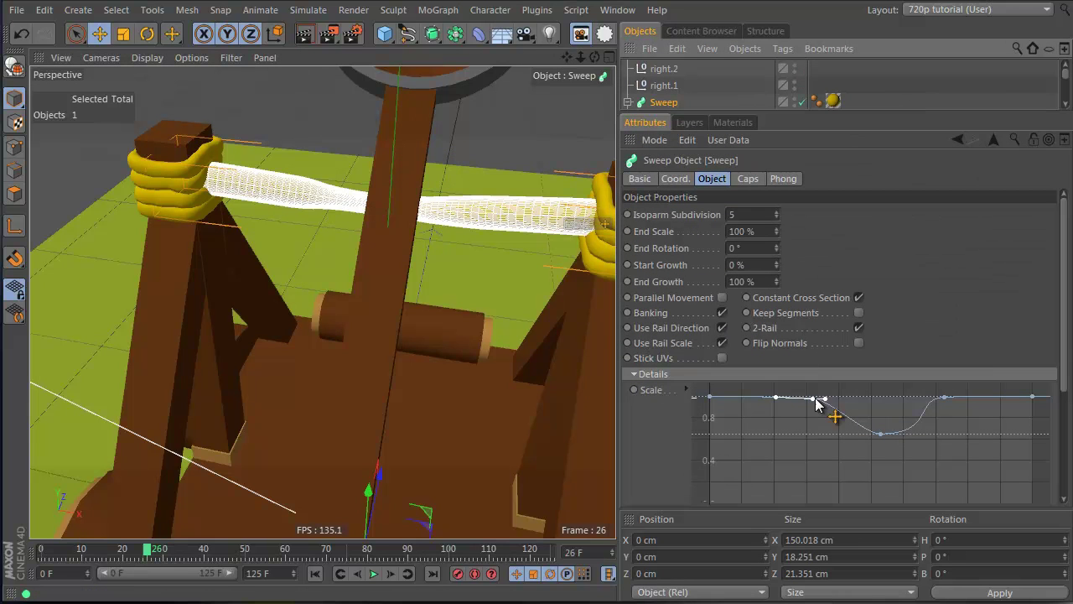
pyautogui.moveTo(827, 406)
pyautogui.mouseDown()
pyautogui.moveTo(877, 419)
pyautogui.moveTo(842, 411)
pyautogui.mouseUp()
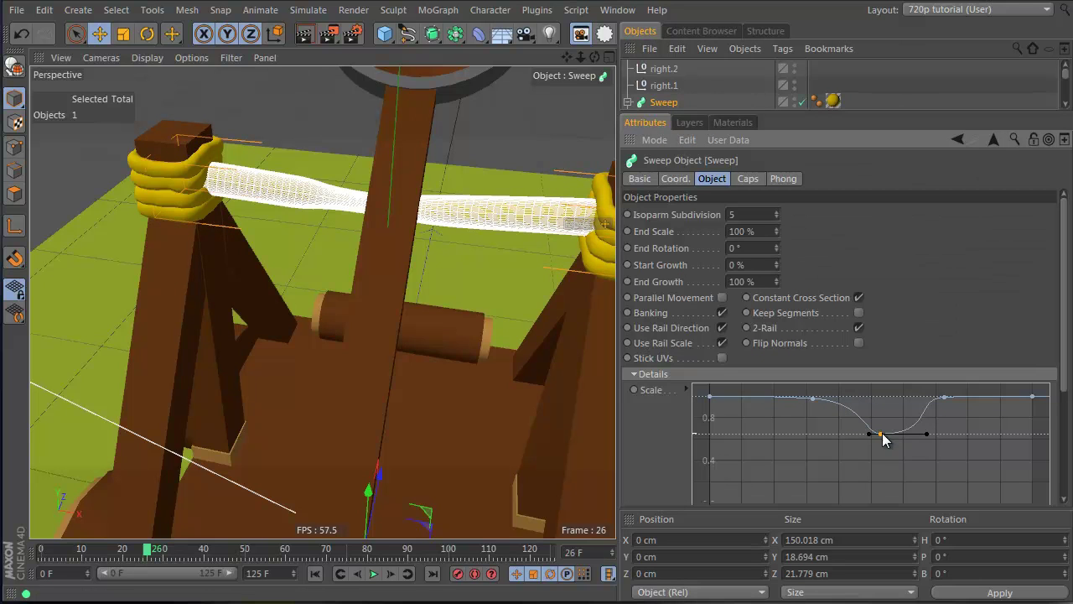
pyautogui.moveTo(881, 443); pyautogui.dragTo(846, 408)
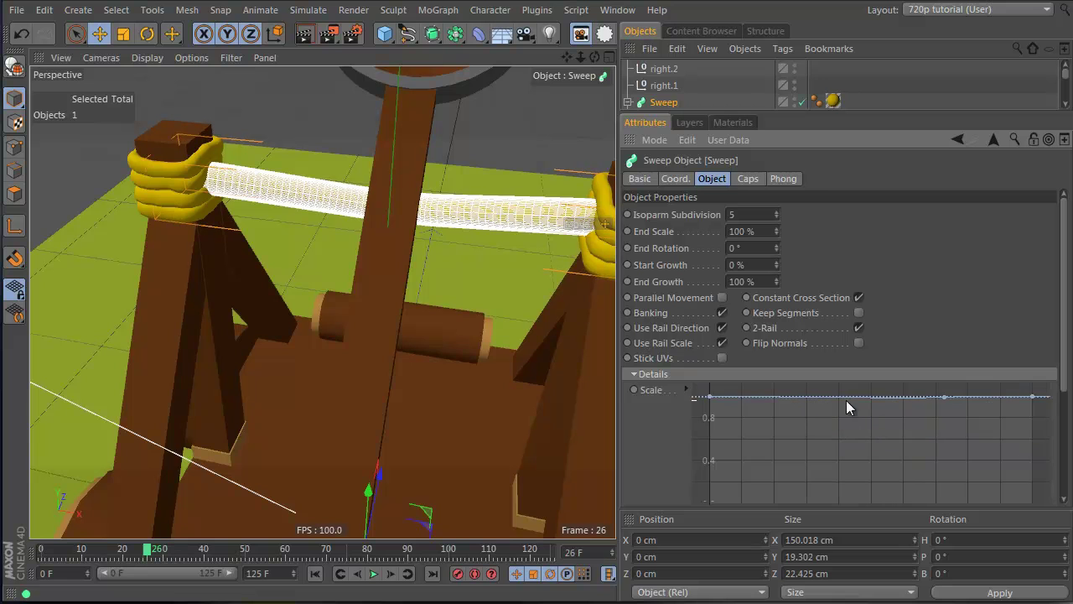
pyautogui.press('Delete')
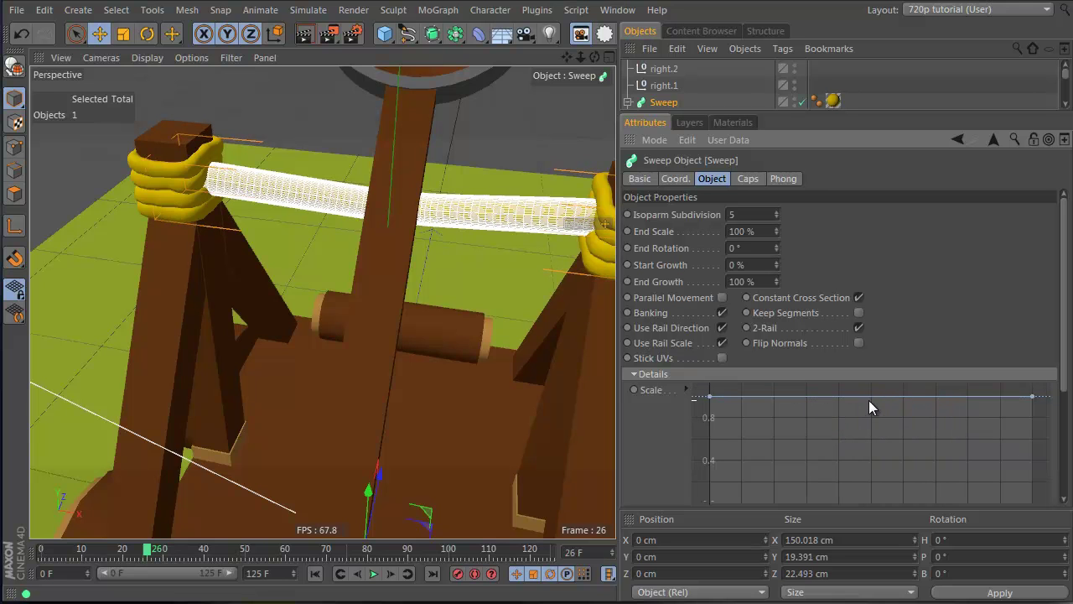
# Add a point at the middle of the Scale curve with a value of about 0.65, and lower the start point.
pyautogui.keyDown('ctrl'); pyautogui.moveTo(870, 395); pyautogui.dragTo(876, 434); pyautogui.keyUp('ctrl')
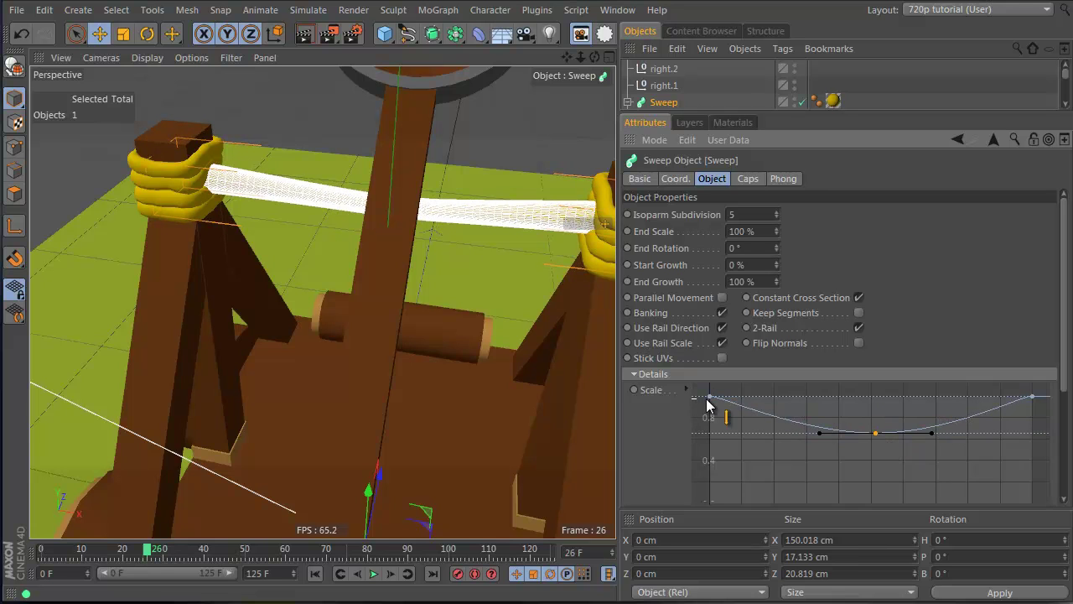
pyautogui.moveTo(707, 400); pyautogui.dragTo(711, 440)
pyautogui.keyDown('alt'); pyautogui.moveTo(565, 198); pyautogui.dragTo(606, 227); pyautogui.keyUp('alt')
pyautogui.click(581, 227)
pyautogui.click(514, 211)
pyautogui.keyDown('alt'); pyautogui.moveTo(514, 211); pyautogui.dragTo(406, 82); pyautogui.keyUp('alt')
# Drop both ends of the Scale curve to 0, with full-scale points at about 0.2 and 0.83, and smooth their tangents.
pyautogui.moveTo(711, 442); pyautogui.dragTo(713, 520)
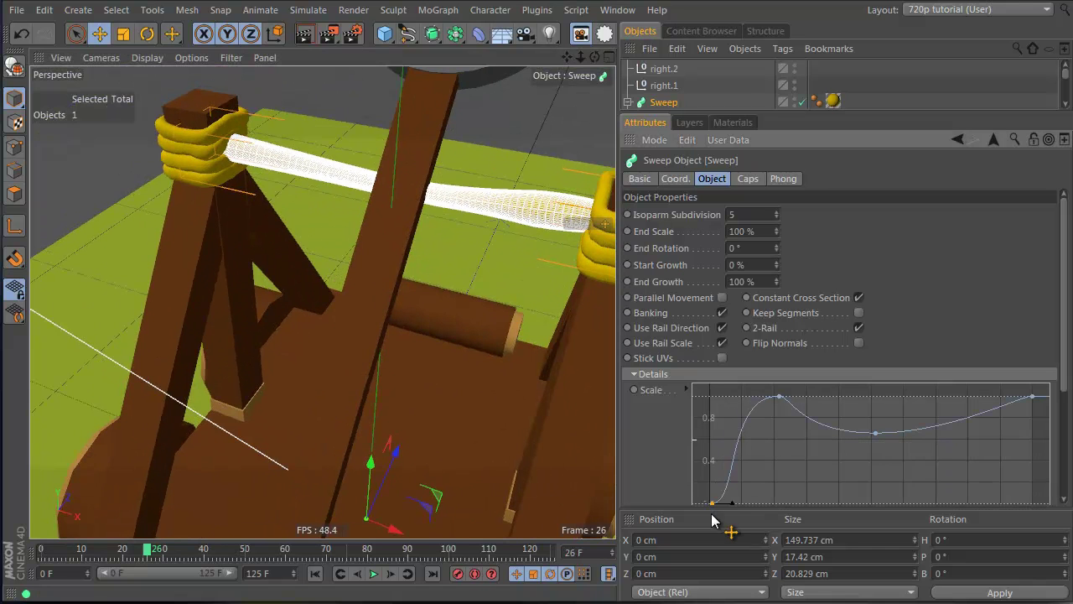
pyautogui.keyDown('ctrl'); pyautogui.moveTo(987, 410); pyautogui.dragTo(1033, 503); pyautogui.keyUp('ctrl')
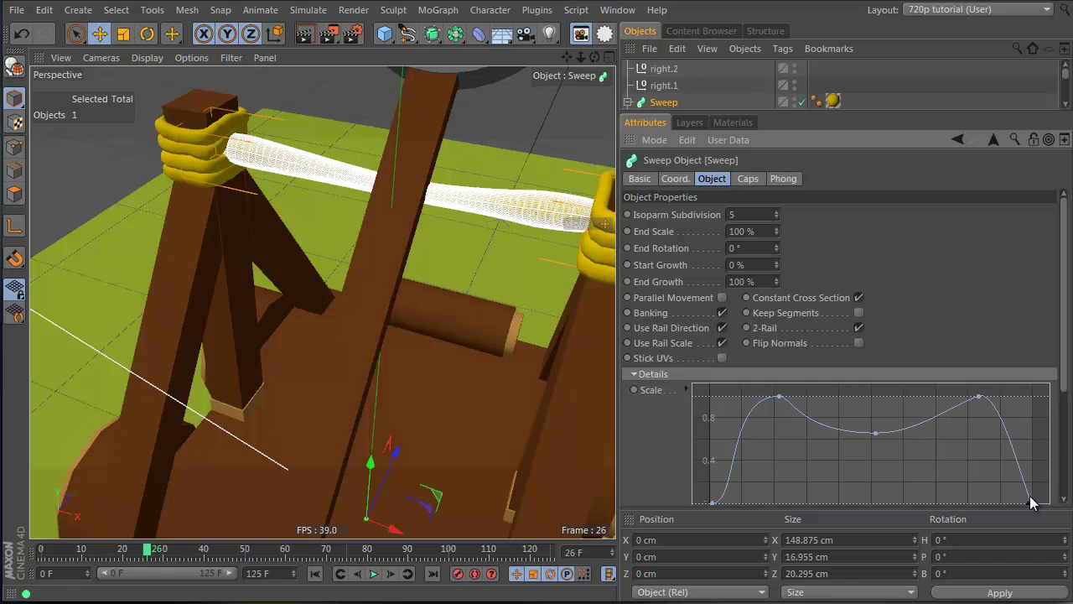
pyautogui.moveTo(998, 391); pyautogui.dragTo(1003, 397)
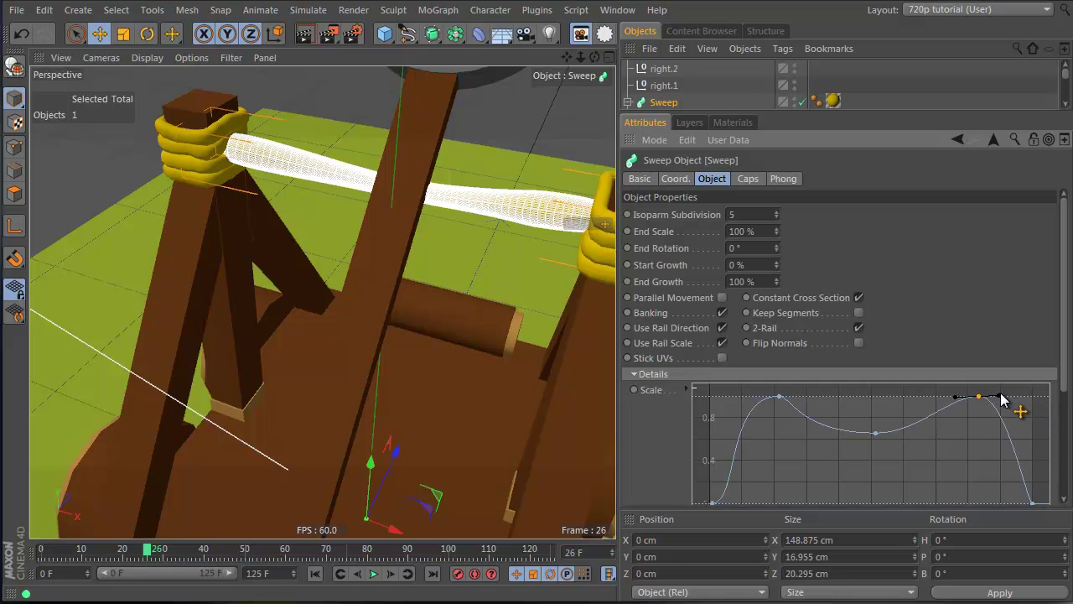
pyautogui.moveTo(790, 398); pyautogui.dragTo(818, 398)
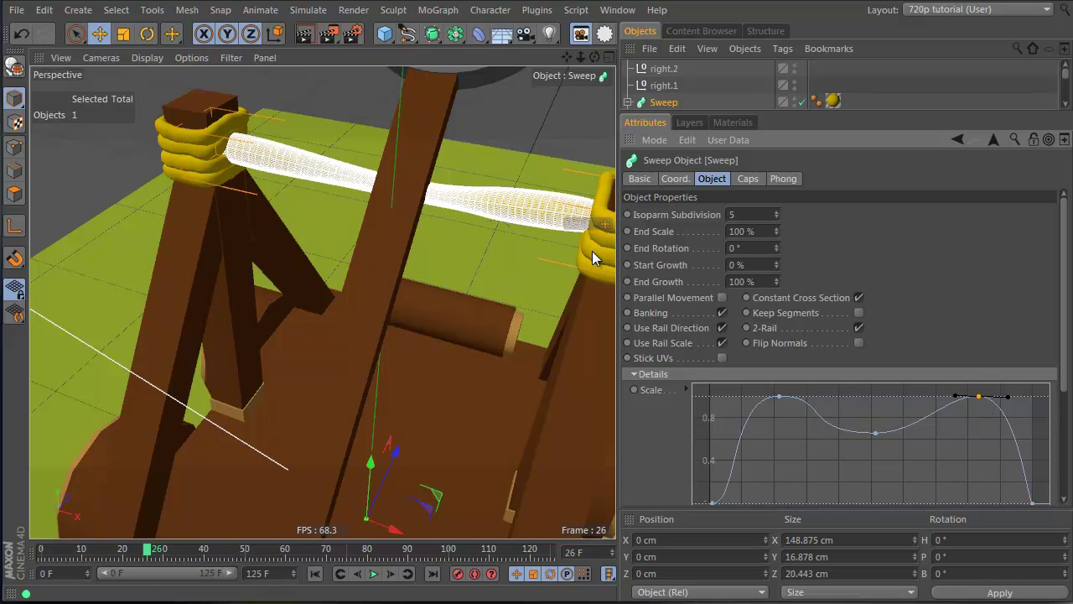
# Deselect the Sweep, play the catapult animation and examine the tapered rope from several angles.
pyautogui.click(736, 81)
pyautogui.keyDown('alt'); pyautogui.moveTo(384, 191); pyautogui.dragTo(226, 215); pyautogui.keyUp('alt')
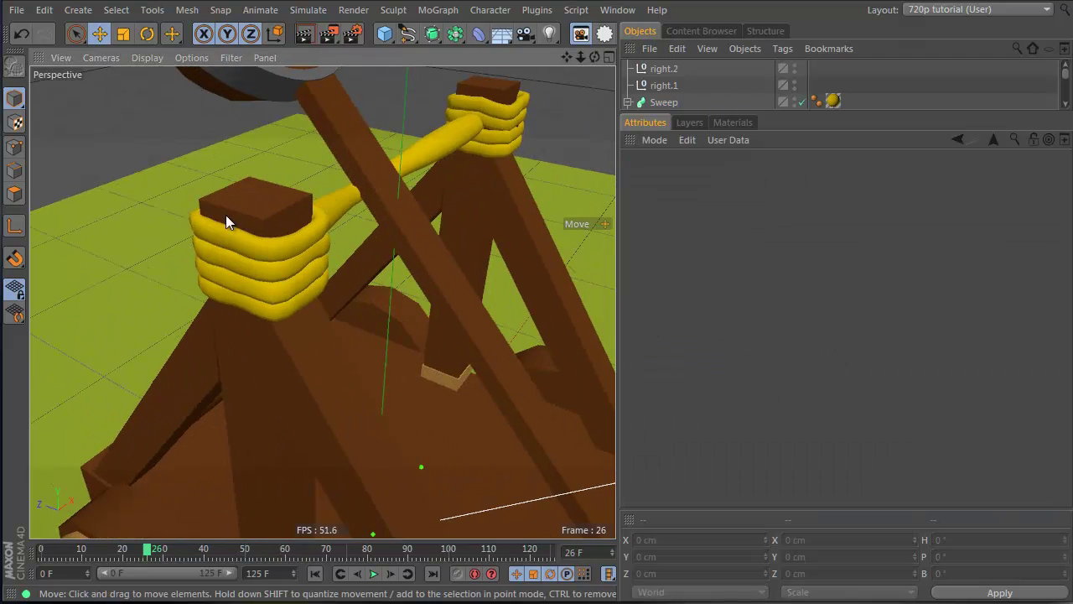
pyautogui.scroll(-3, 226, 215)
pyautogui.keyDown('alt'); pyautogui.moveTo(359, 226); pyautogui.dragTo(311, 230); pyautogui.keyUp('alt')
pyautogui.press('F8')
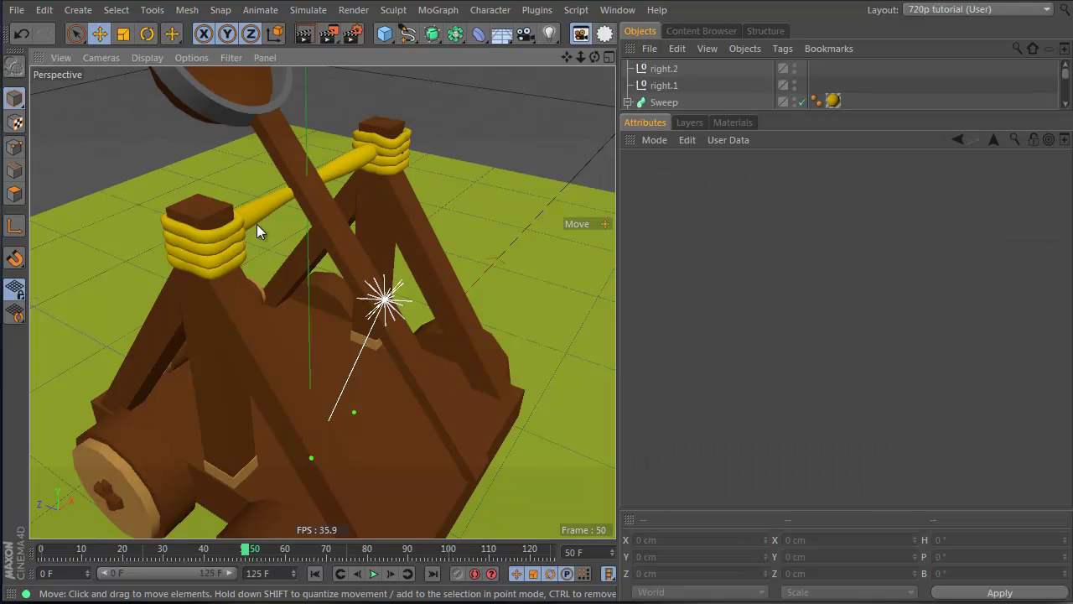
pyautogui.keyDown('alt'); pyautogui.moveTo(206, 307); pyautogui.dragTo(324, 304); pyautogui.keyUp('alt')
pyautogui.keyDown('alt'); pyautogui.moveTo(327, 300); pyautogui.dragTo(274, 317, button='right'); pyautogui.keyUp('alt')
pyautogui.keyDown('alt'); pyautogui.moveTo(266, 329); pyautogui.dragTo(404, 317); pyautogui.keyUp('alt')
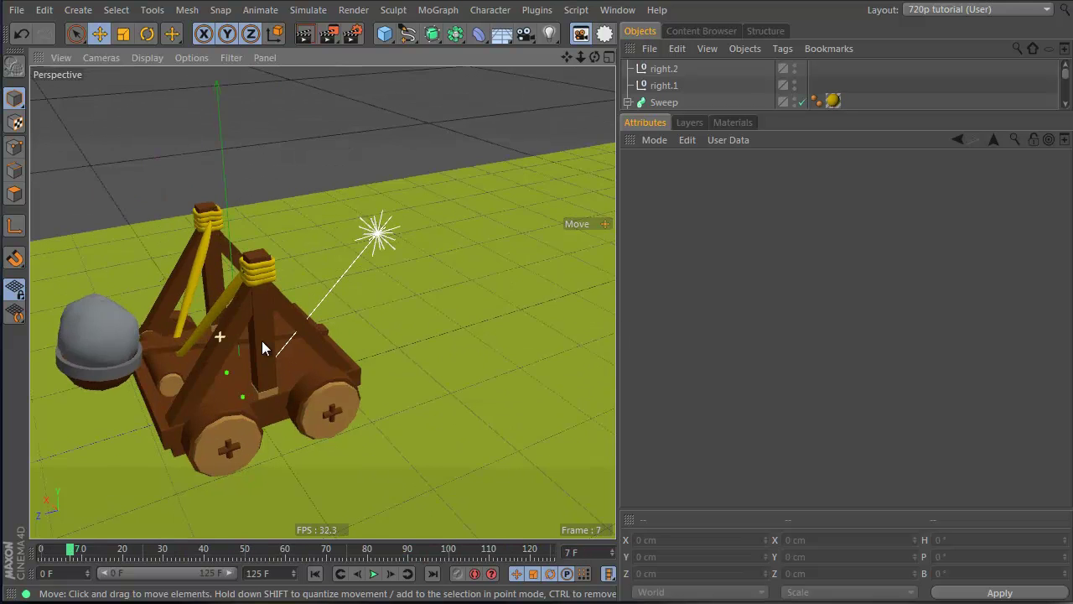
pyautogui.keyDown('alt'); pyautogui.moveTo(262, 340); pyautogui.dragTo(310, 351); pyautogui.keyUp('alt')
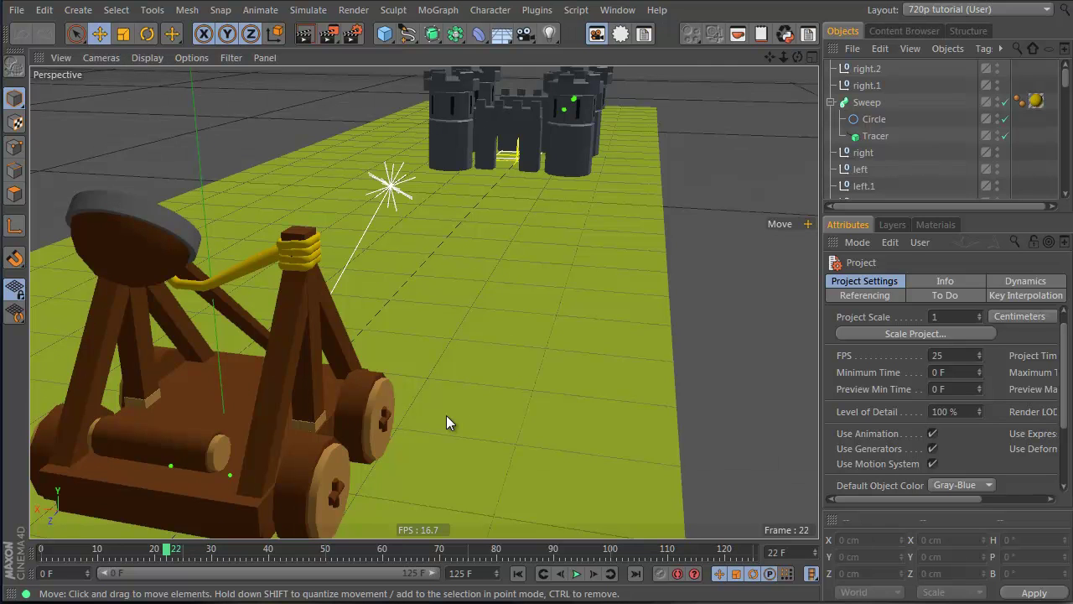
# Return the catapult animation to frame 0, examine the model from several angles and select its wheels.
pyautogui.keyDown('alt'); pyautogui.moveTo(447, 415); pyautogui.dragTo(180, 451); pyautogui.keyUp('alt')
pyautogui.moveTo(61, 541); pyautogui.dragTo(16, 529)
pyautogui.keyDown('alt'); pyautogui.moveTo(577, 309); pyautogui.dragTo(399, 334, button='right'); pyautogui.keyUp('alt')
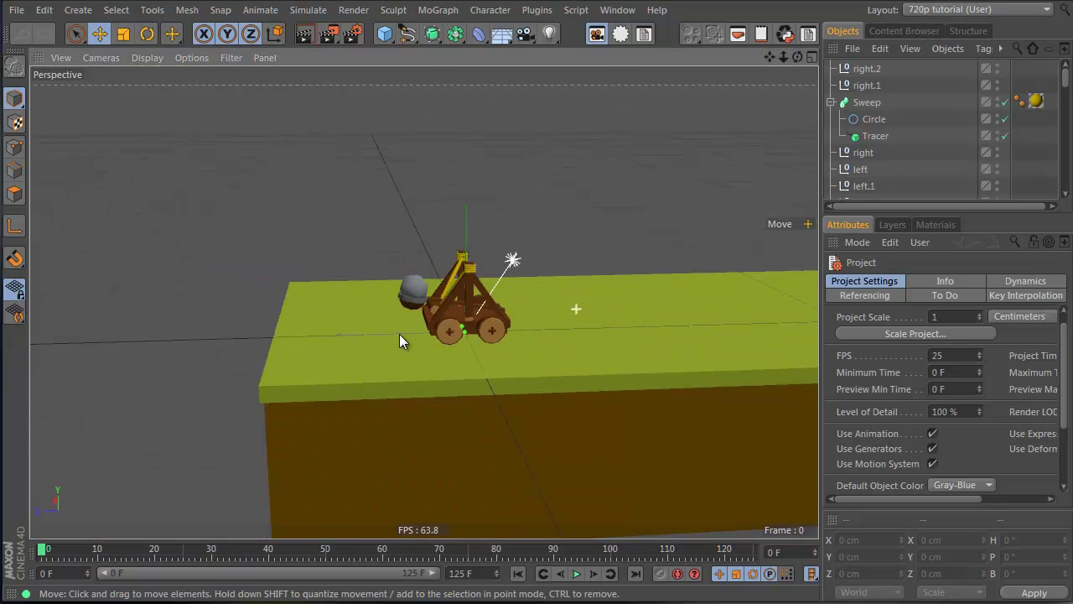
pyautogui.keyDown('alt'); pyautogui.moveTo(399, 333); pyautogui.dragTo(359, 357); pyautogui.keyUp('alt')
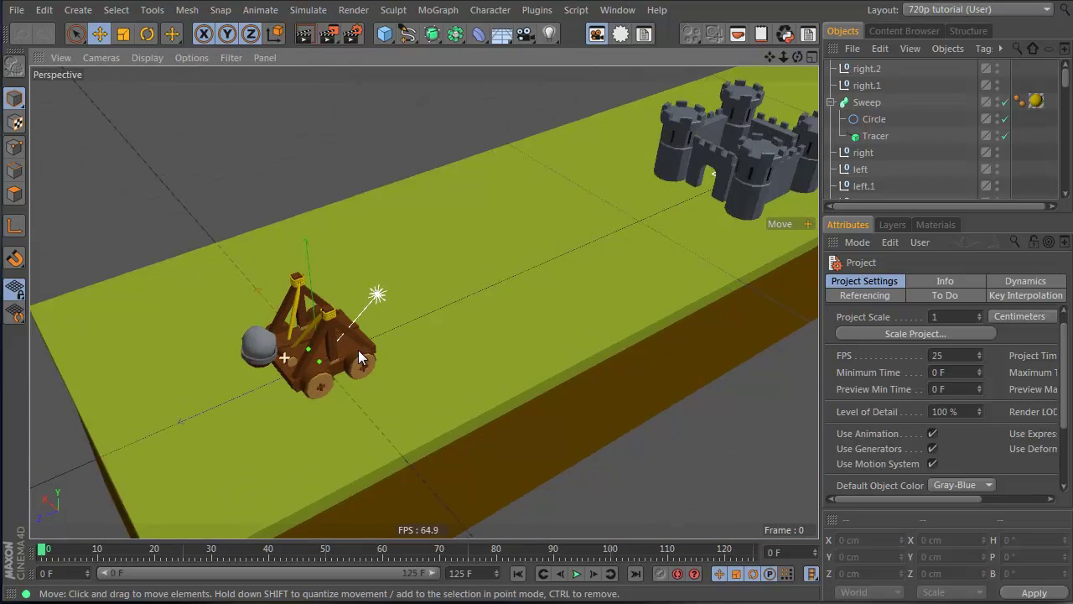
pyautogui.keyDown('alt'); pyautogui.moveTo(359, 356); pyautogui.dragTo(456, 377, button='right'); pyautogui.keyUp('alt')
pyautogui.keyDown('alt'); pyautogui.moveTo(454, 379); pyautogui.dragTo(337, 327); pyautogui.keyUp('alt')
pyautogui.keyDown('alt'); pyautogui.moveTo(382, 350); pyautogui.dragTo(436, 356, button='right'); pyautogui.keyUp('alt')
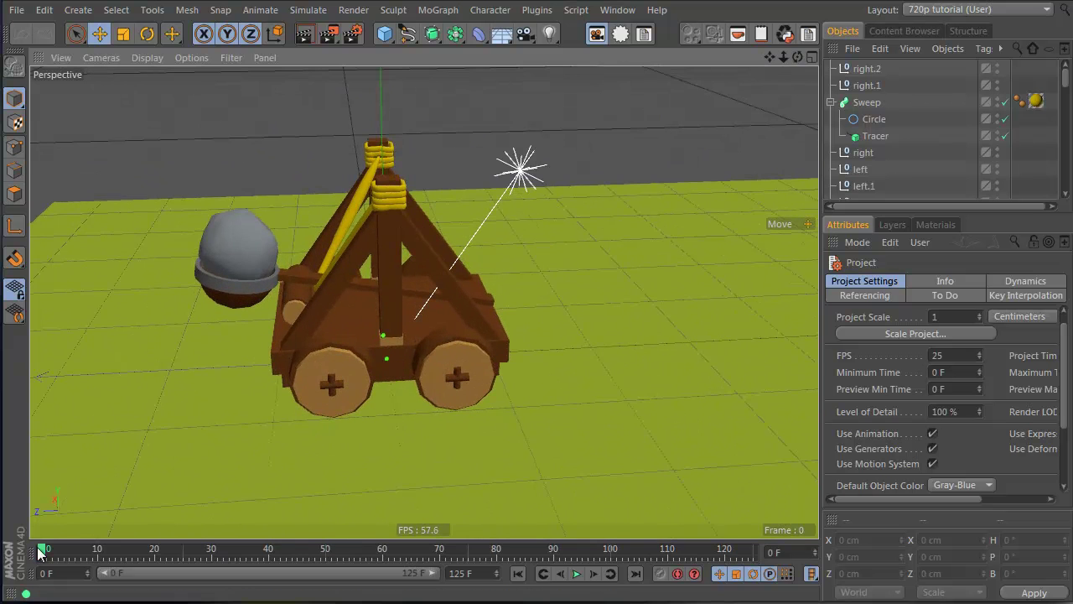
pyautogui.moveTo(38, 554)
pyautogui.mouseDown()
pyautogui.moveTo(96, 557)
pyautogui.moveTo(12, 556)
pyautogui.moveTo(95, 561)
pyautogui.moveTo(37, 552)
pyautogui.mouseUp()
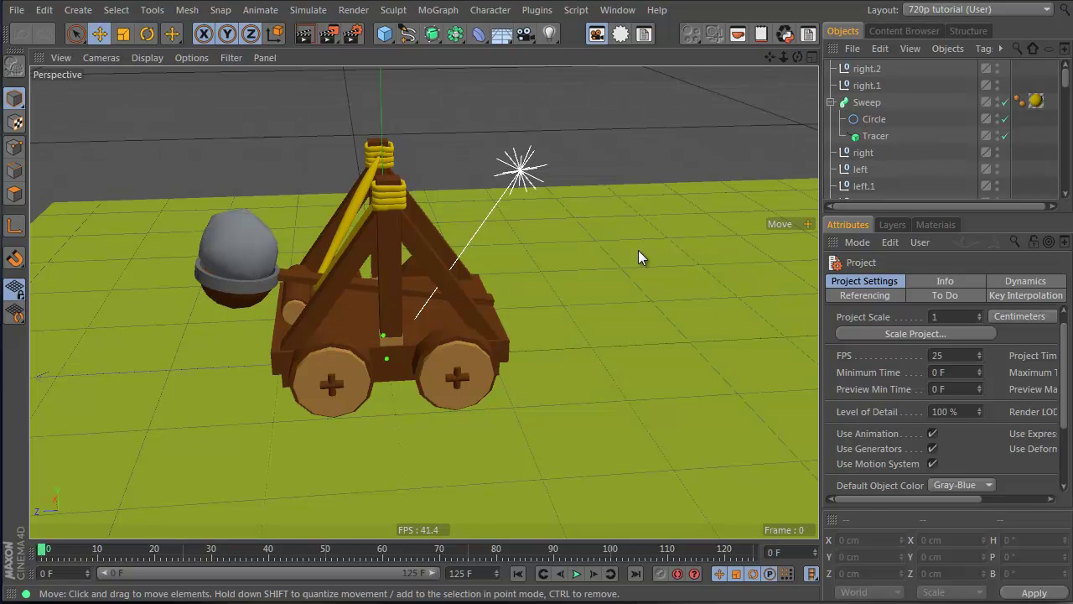
pyautogui.click(340, 361)
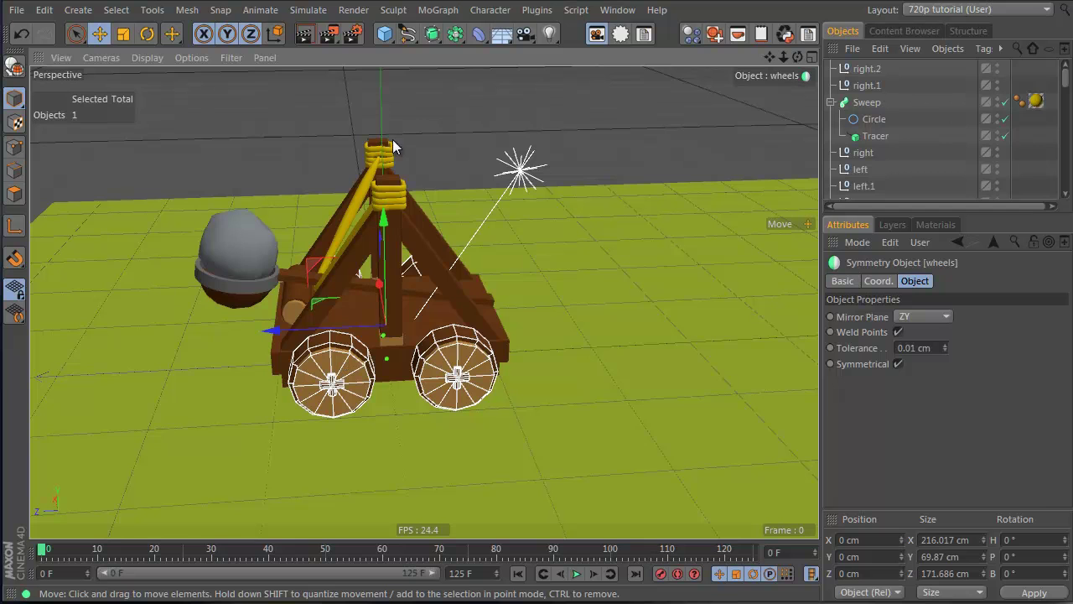
# Create a new empty project and add a Plane as the ground.
pyautogui.hotkey('ctrl', 'n')
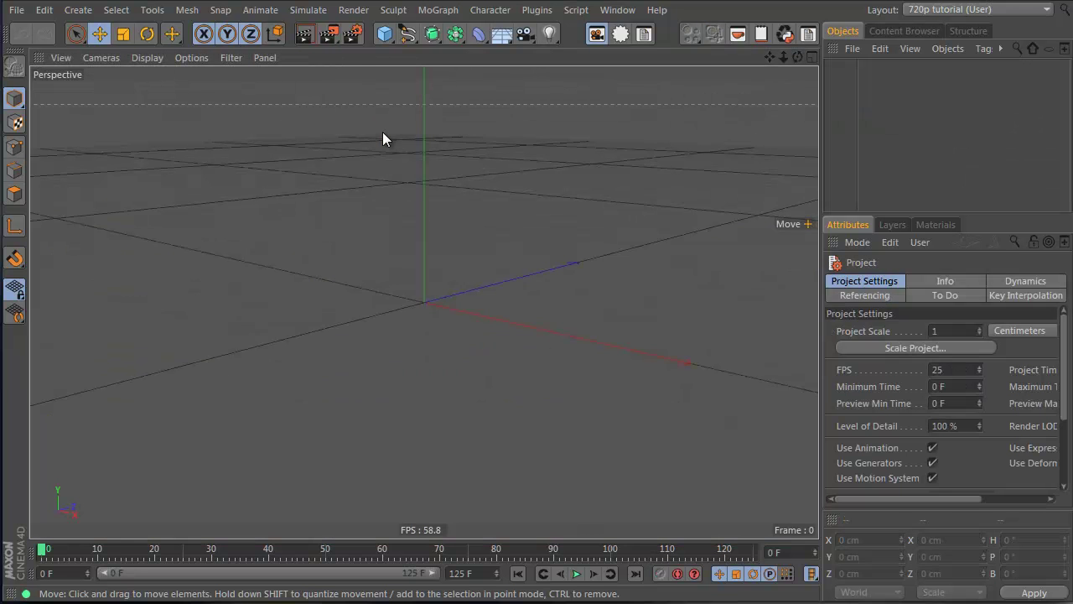
pyautogui.click(382, 36)
pyautogui.click(550, 94)
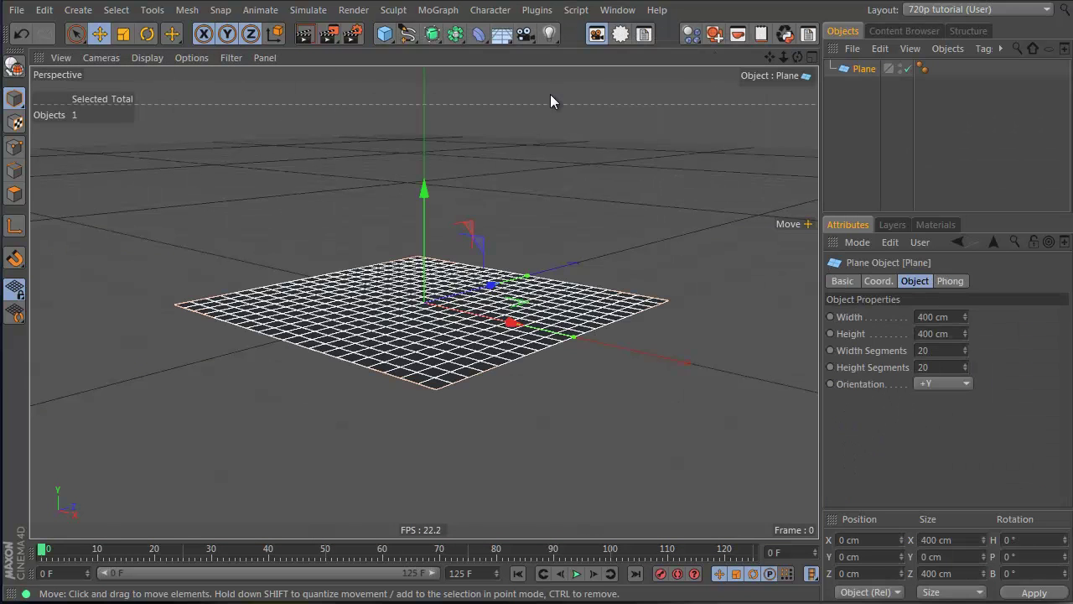
# Add a Cube, shrink it to a flat block about 60 × 11.5 × 60 cm and raise it about 36 cm above the plane.
pyautogui.click(384, 33)
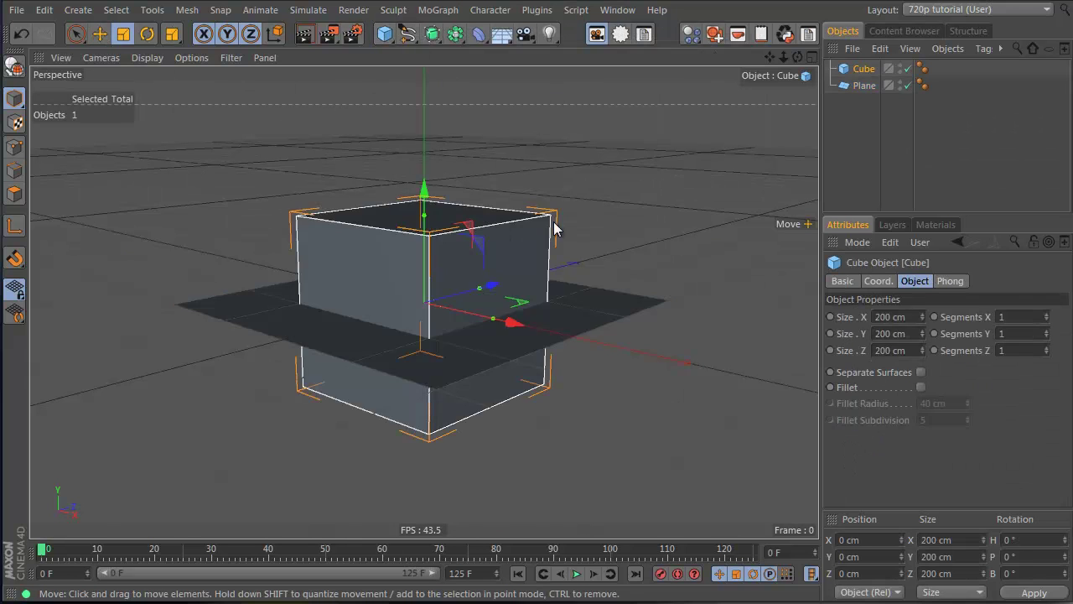
pyautogui.press('t')
pyautogui.moveTo(556, 227); pyautogui.dragTo(428, 300)
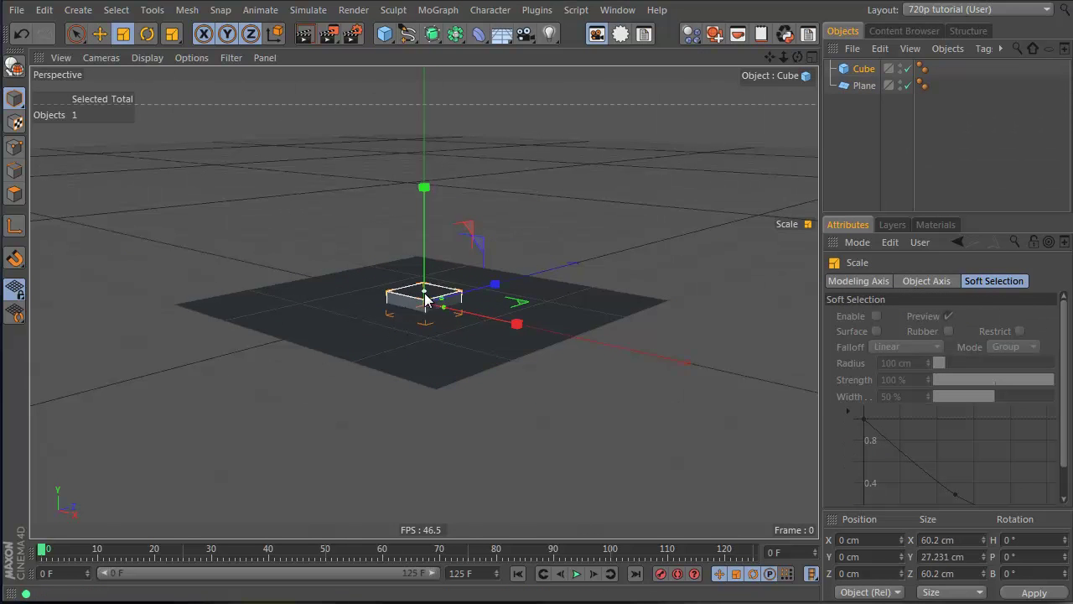
pyautogui.moveTo(425, 241); pyautogui.dragTo(424, 208)
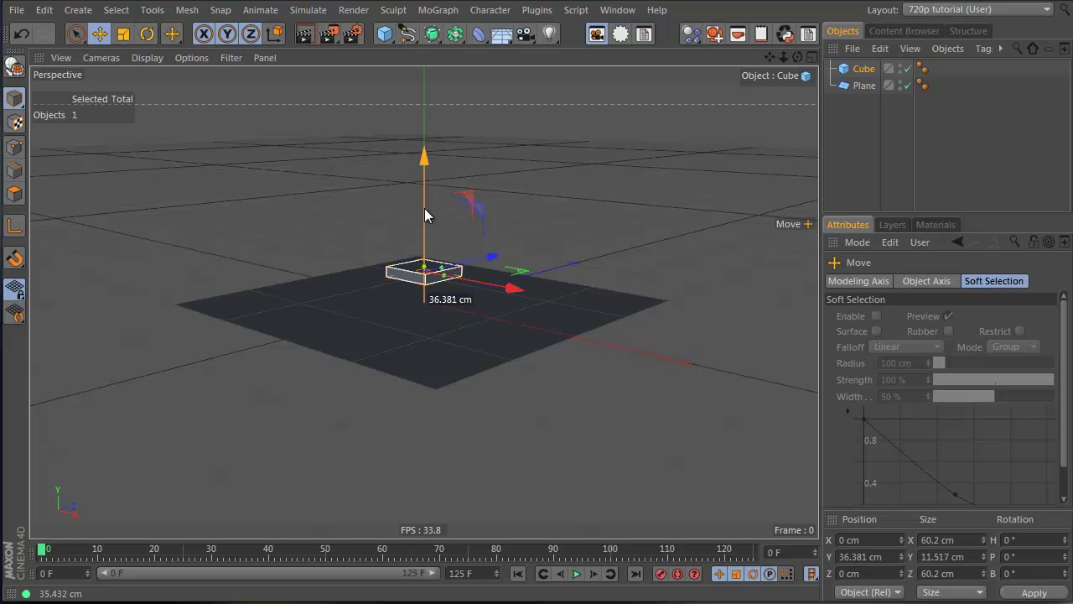
# Add a Cylinder, set its orientation to +X and move it about 78 cm along the X axis.
pyautogui.click(385, 33)
pyautogui.click(723, 58)
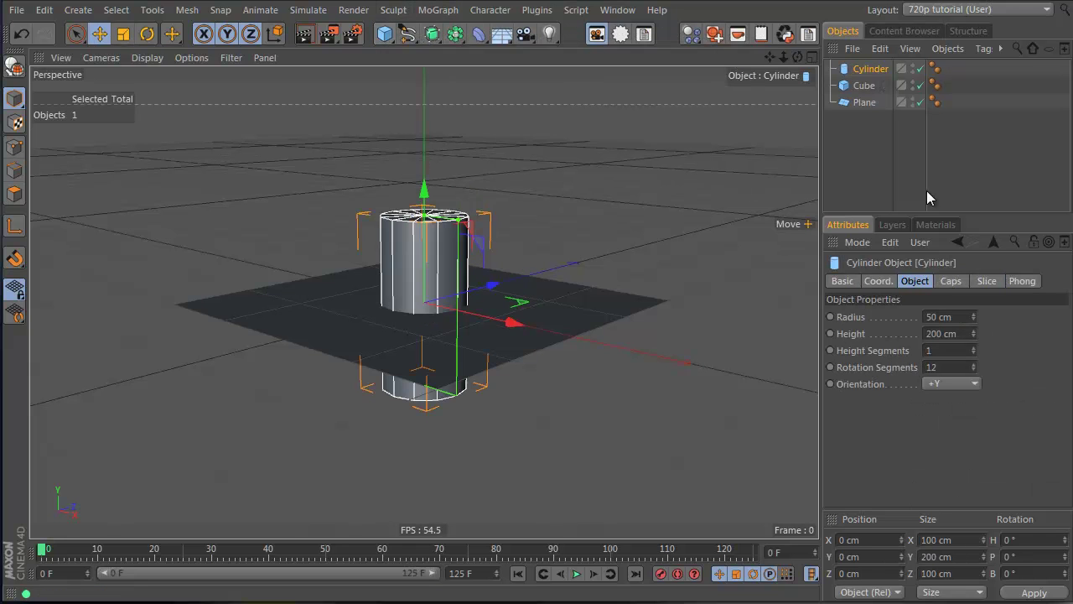
pyautogui.scroll(-2, 953, 386)
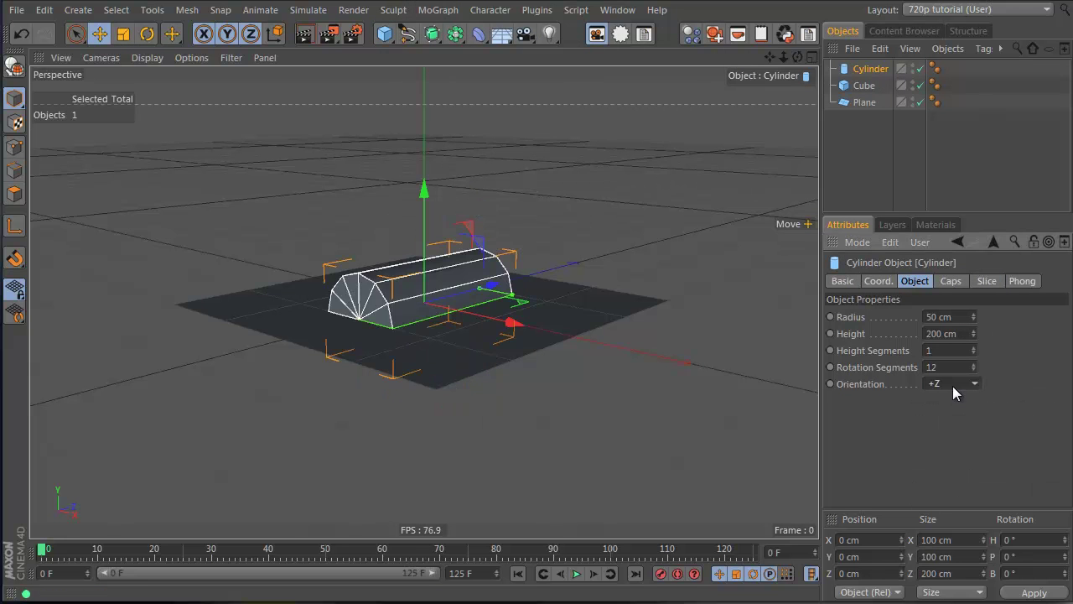
pyautogui.scroll(-1, 954, 382)
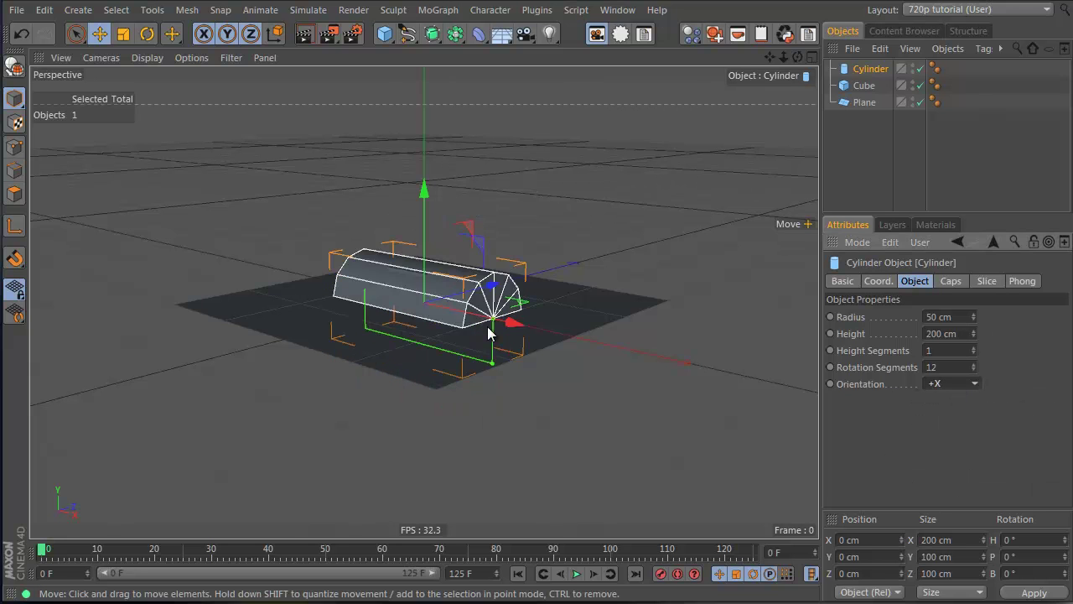
pyautogui.moveTo(477, 312); pyautogui.dragTo(533, 325)
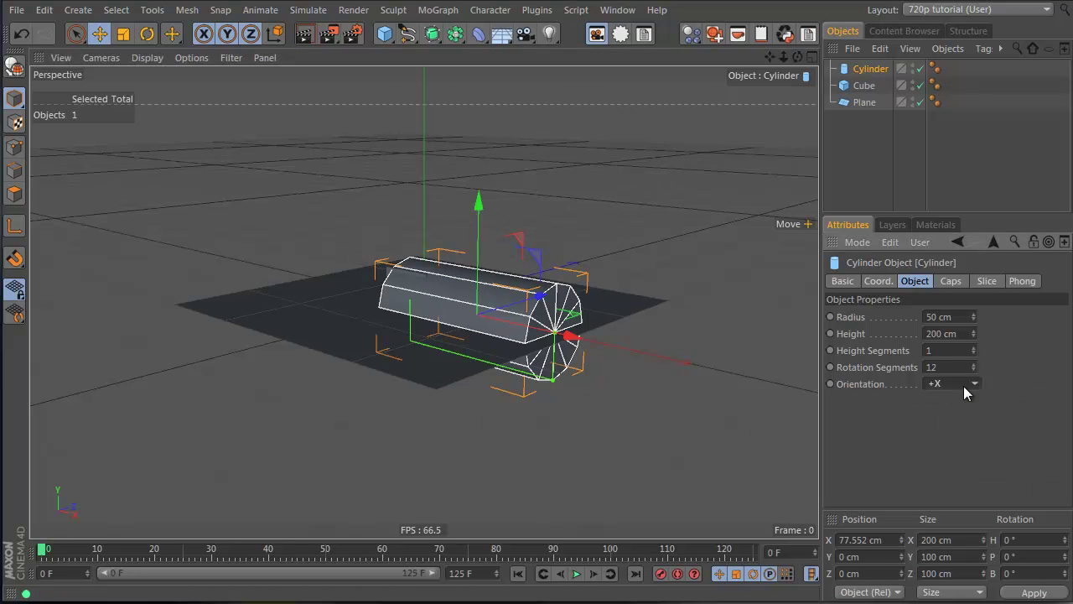
# Try other orientation options on the cylinder and return it to +X.
pyautogui.scroll(-4, 964, 386)
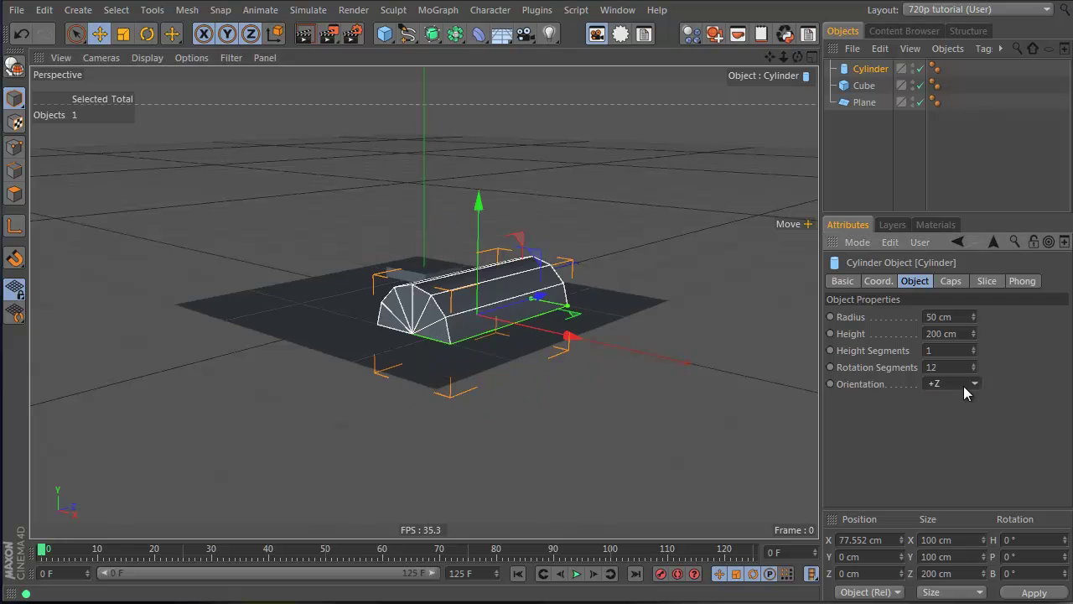
pyautogui.scroll(2, 964, 386)
pyautogui.scroll(-3, 964, 386)
pyautogui.click(964, 385)
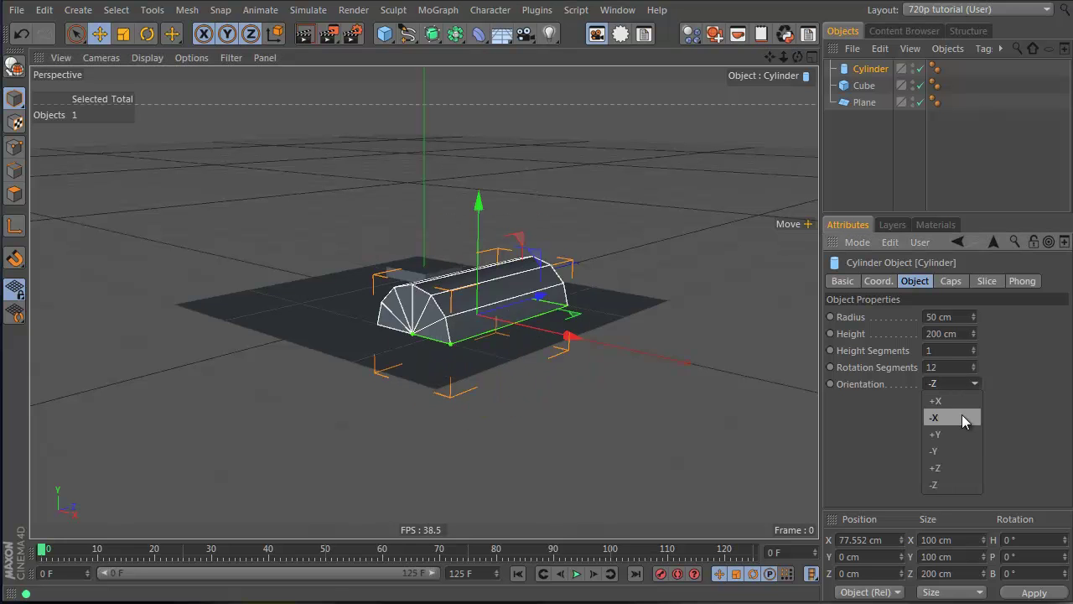
pyautogui.click(979, 382)
pyautogui.scroll(5, 979, 382)
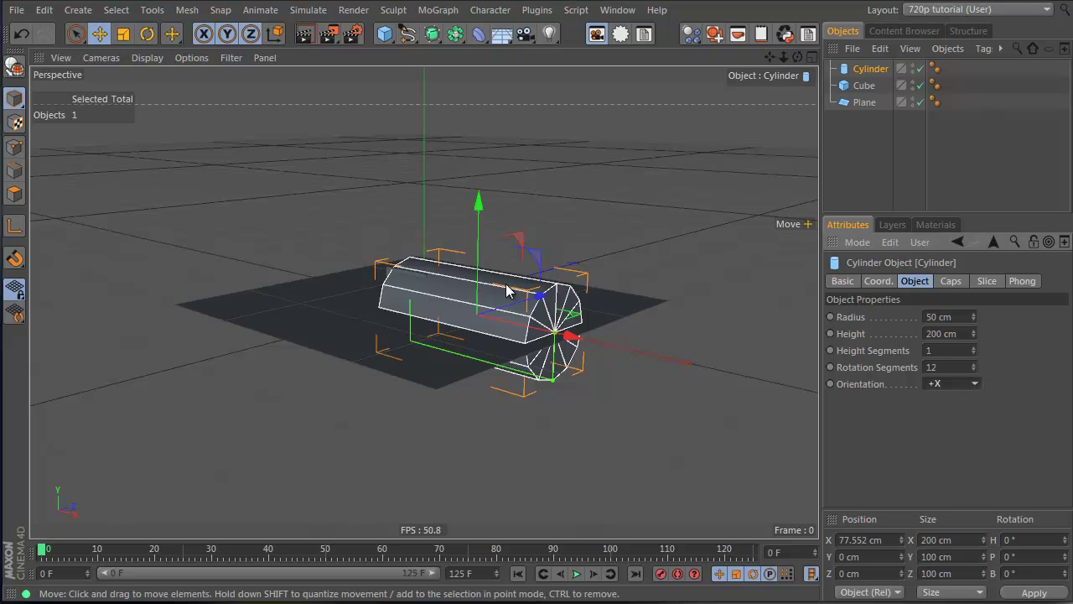
# Flatten the cylinder into a wheel about 14 cm thick and place it at about X 62 cm, Y 48 cm beside the block.
pyautogui.keyDown('alt'); pyautogui.moveTo(497, 288); pyautogui.dragTo(700, 269, button='right'); pyautogui.keyUp('alt')
pyautogui.moveTo(663, 413); pyautogui.dragTo(458, 358)
pyautogui.moveTo(442, 229); pyautogui.dragTo(490, 148)
pyautogui.moveTo(536, 257); pyautogui.dragTo(620, 300)
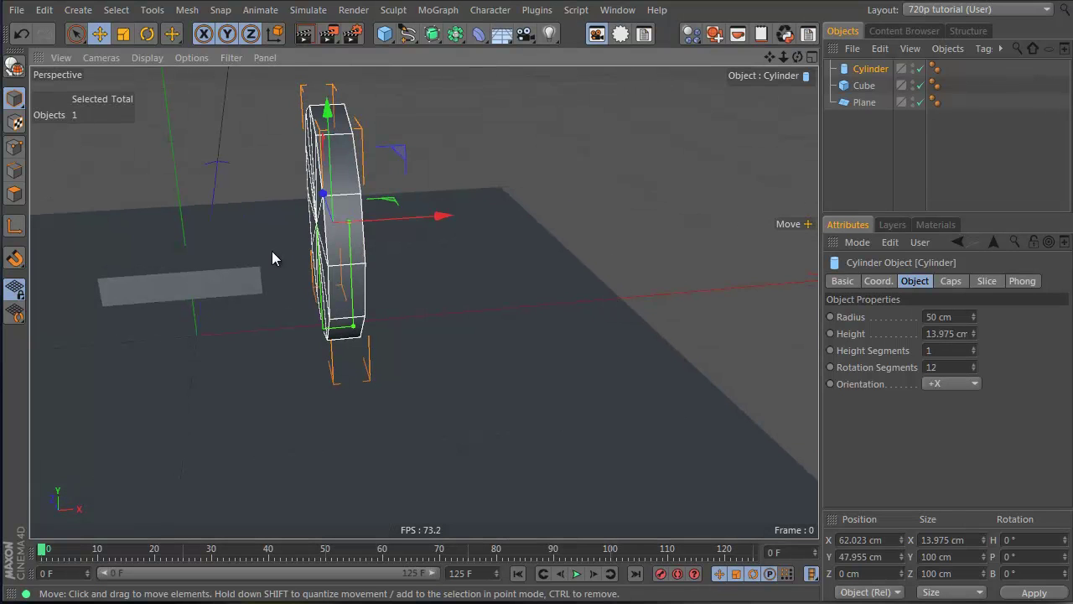
# Switch the perspective view's display mode to Gouraud Shading (Lines).
pyautogui.click(101, 57)
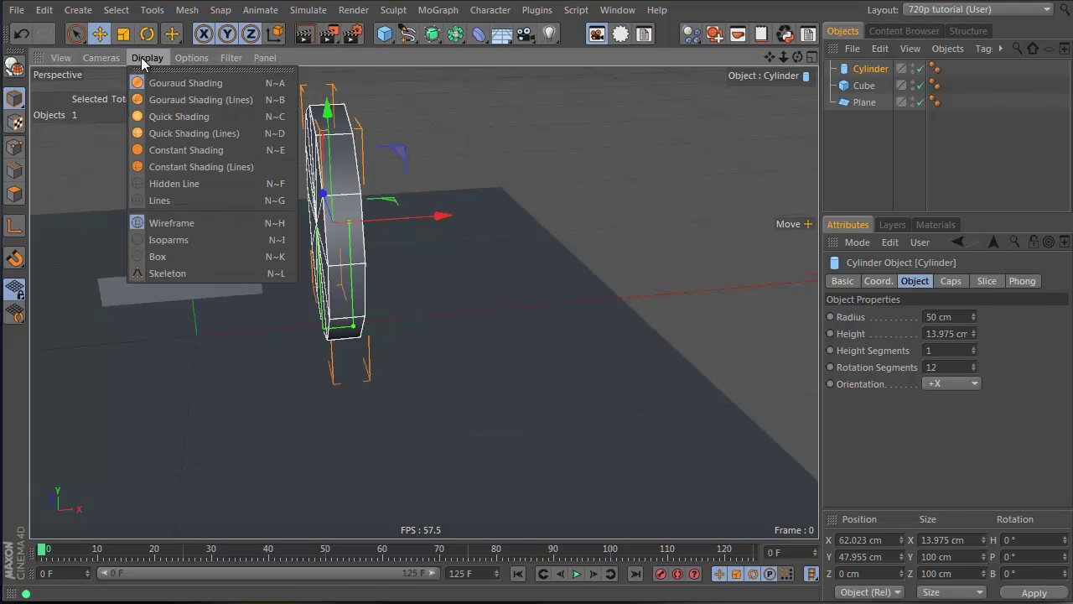
pyautogui.click(184, 95)
pyautogui.keyDown('alt'); pyautogui.moveTo(258, 274); pyautogui.dragTo(438, 295); pyautogui.keyUp('alt')
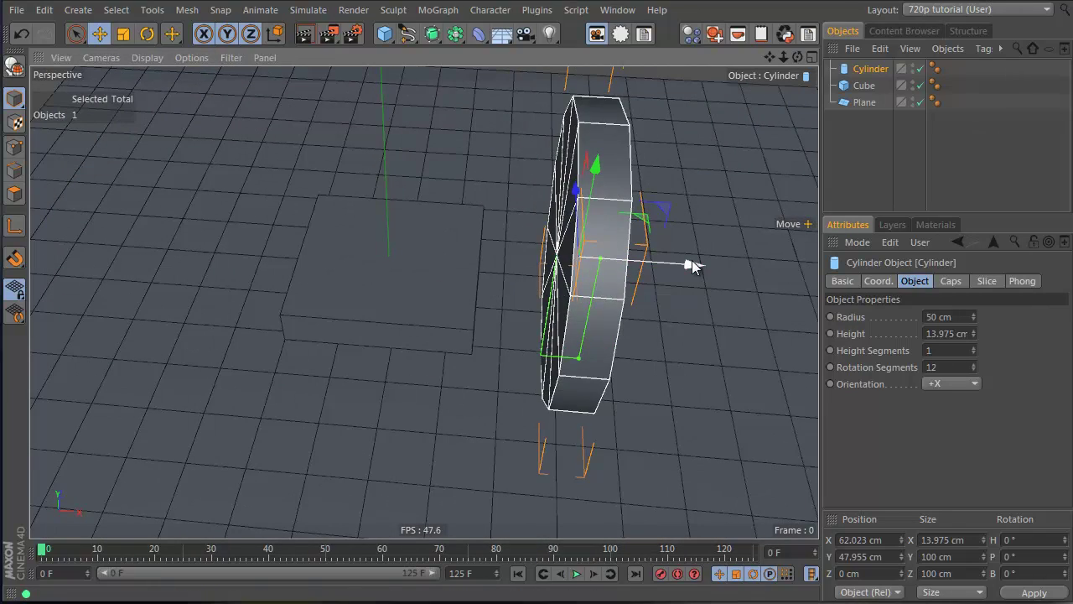
# Move the wheel closer to the block, to about X 45 cm, and raise it to about Y 53.5 cm.
pyautogui.moveTo(690, 263); pyautogui.dragTo(370, 237)
pyautogui.middleClick(370, 237)
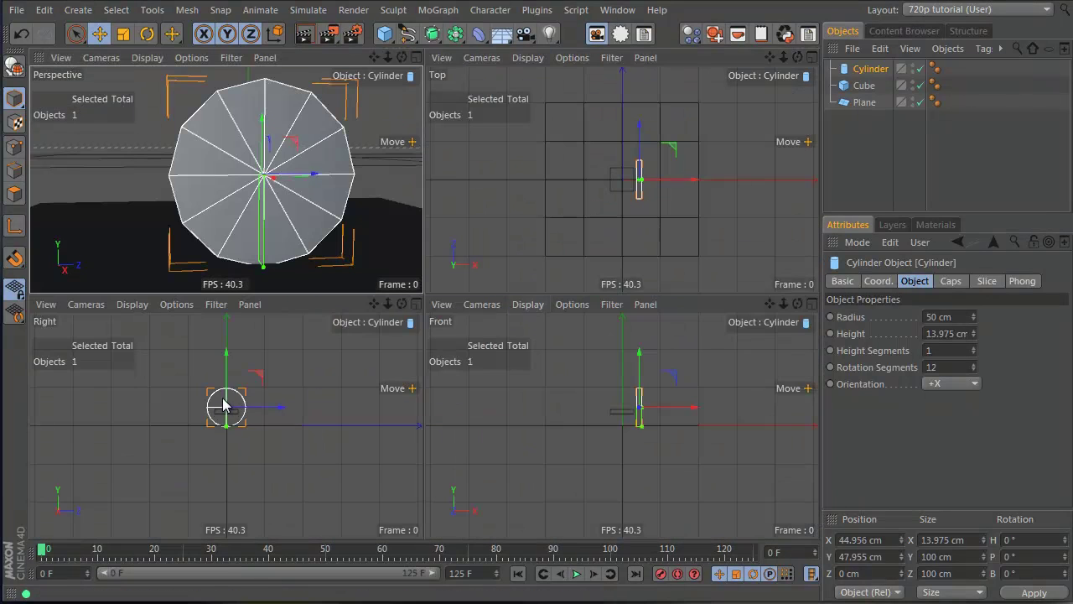
pyautogui.scroll(5, 223, 406)
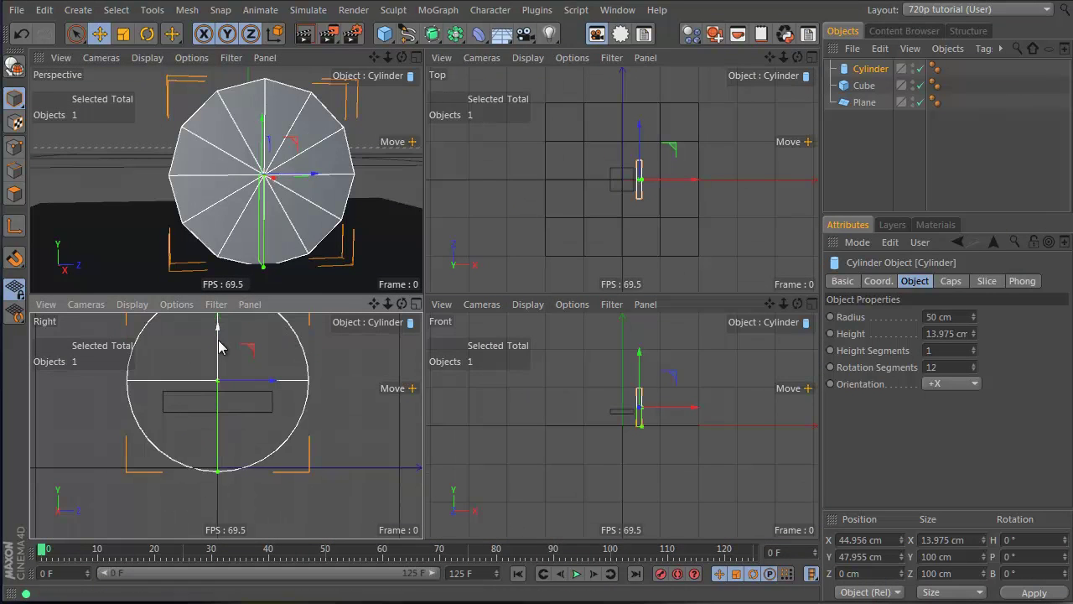
pyautogui.moveTo(220, 347); pyautogui.dragTo(219, 337)
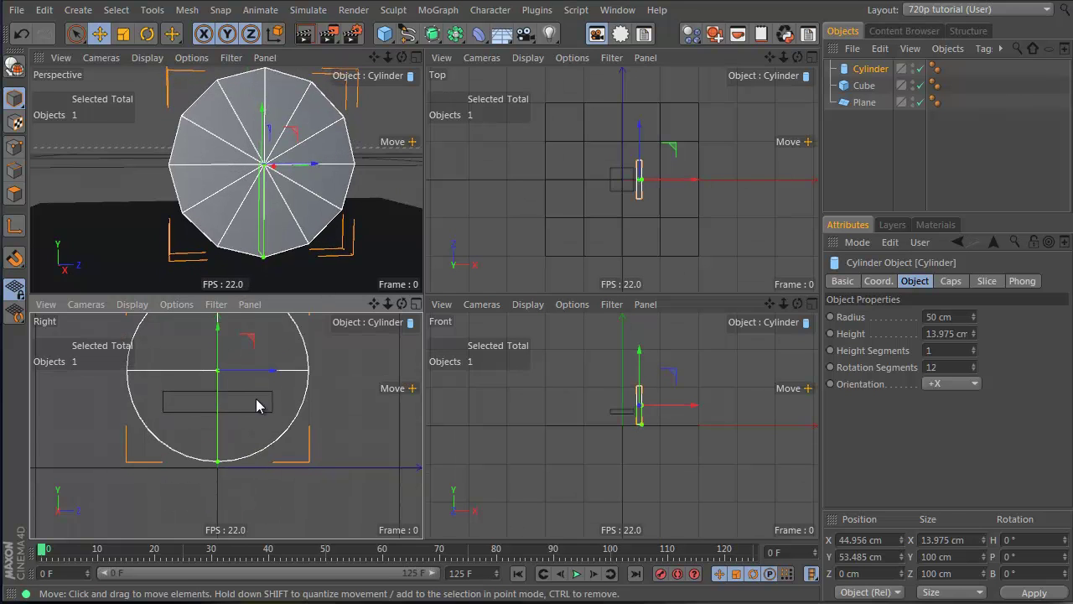
# Raise the cube to about Y 54.8 cm, level with the wheel's center, and return to the single perspective view.
pyautogui.click(256, 400)
pyautogui.moveTo(215, 380); pyautogui.dragTo(221, 338)
pyautogui.keyDown('alt'); pyautogui.moveTo(352, 193); pyautogui.dragTo(587, 323); pyautogui.keyUp('alt')
pyautogui.middleClick(230, 129)
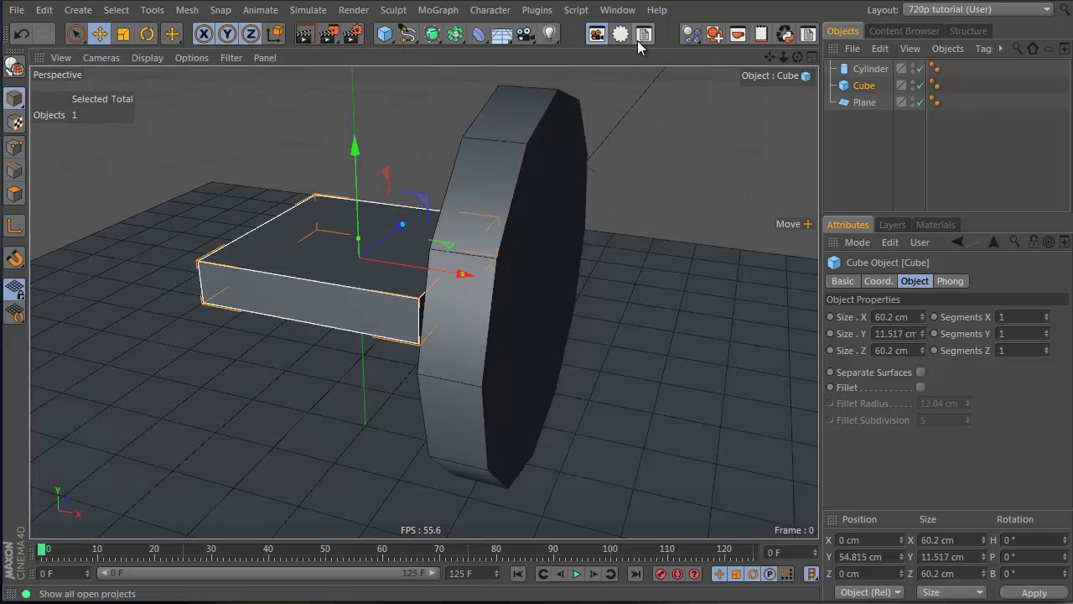
# Add a dynamics Connector to the scene and keep its type as Hinge.
pyautogui.click(692, 35)
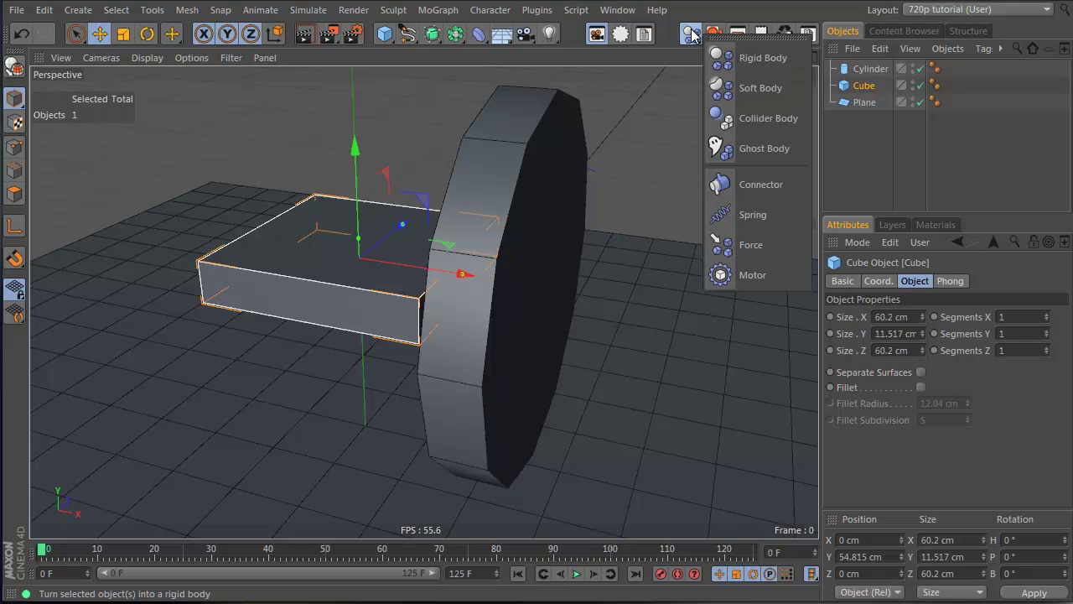
pyautogui.click(736, 186)
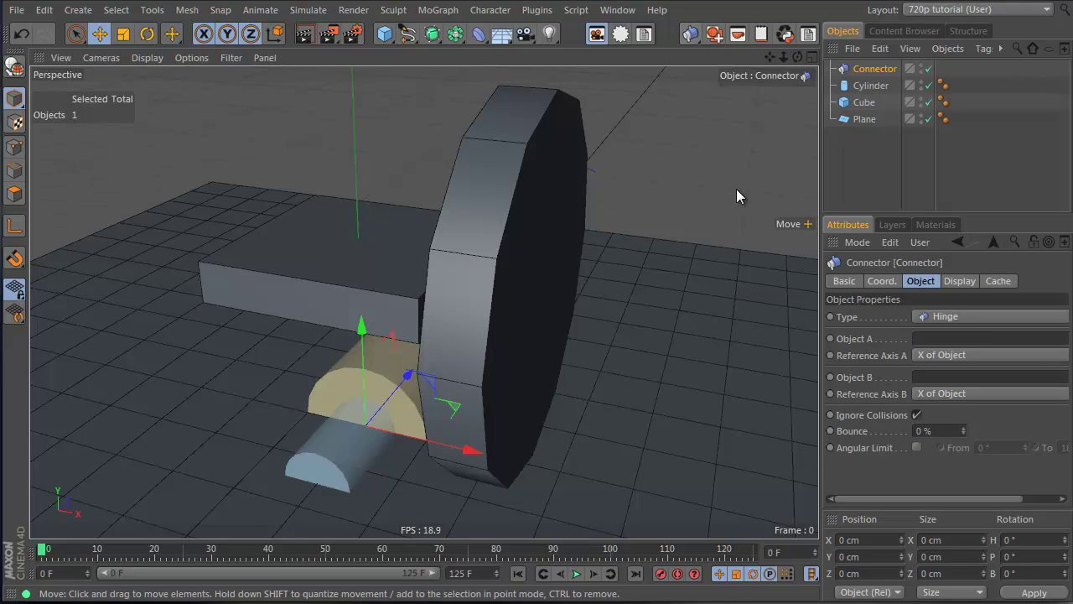
pyautogui.click(967, 316)
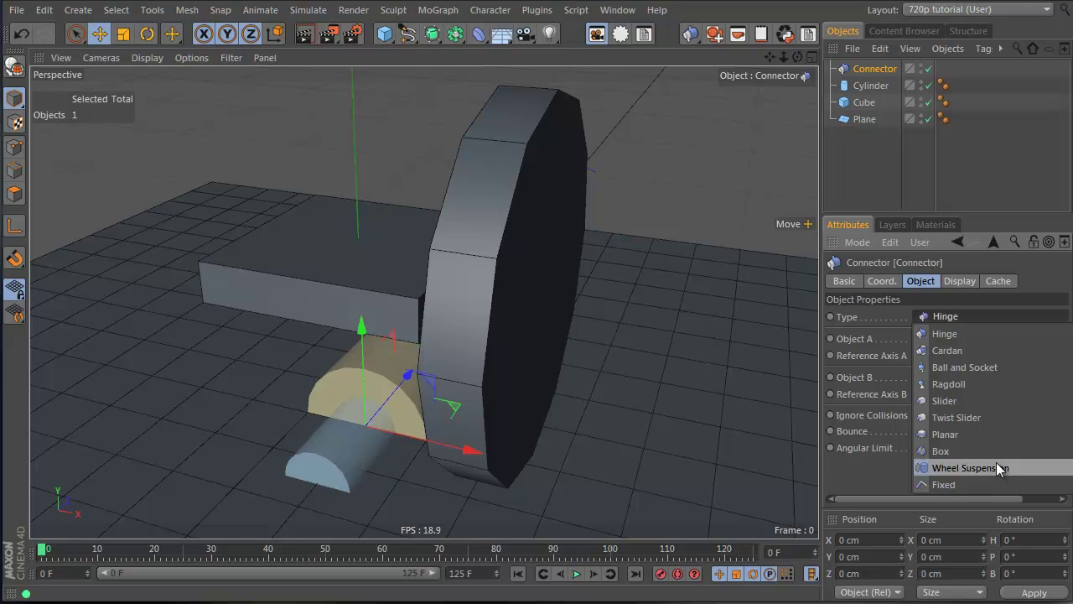
pyautogui.click(961, 329)
# Turn on Always Visible for the connector so it stays displayed when deselected, and reselect it.
pyautogui.click(875, 131)
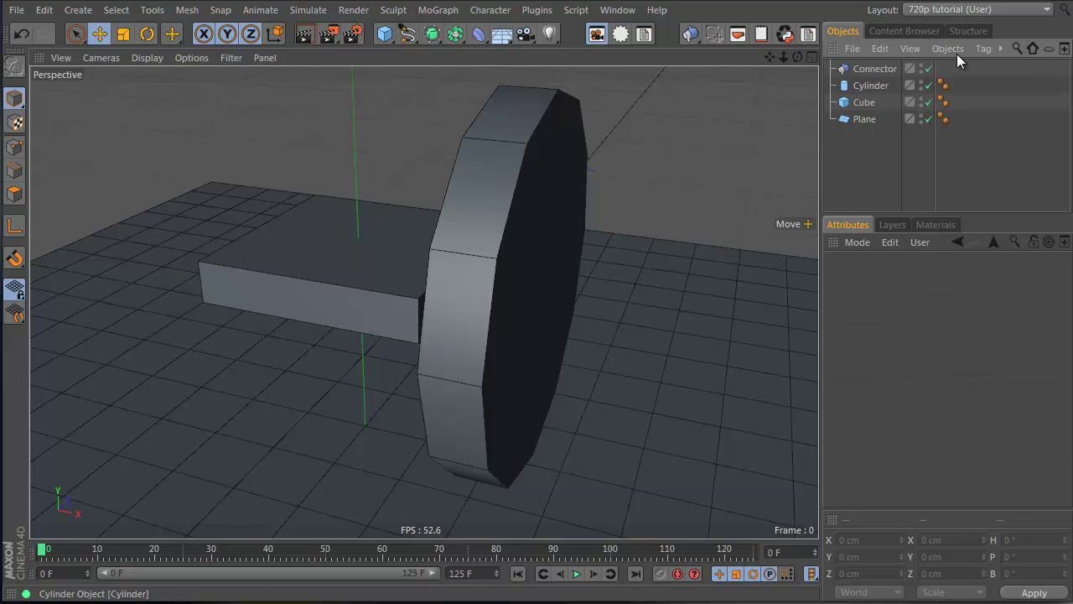
pyautogui.click(871, 68)
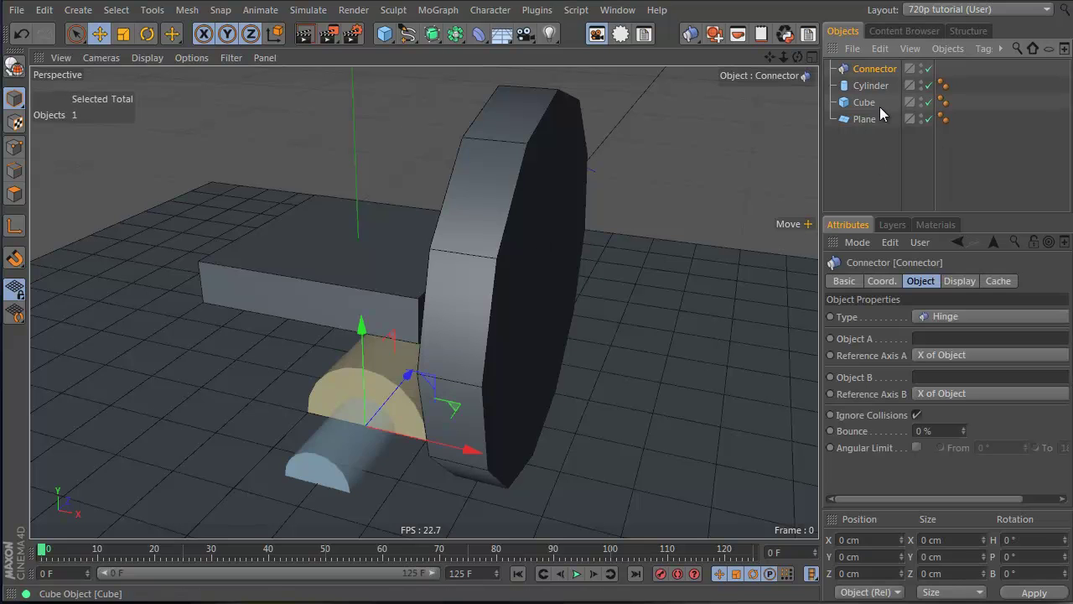
pyautogui.click(886, 164)
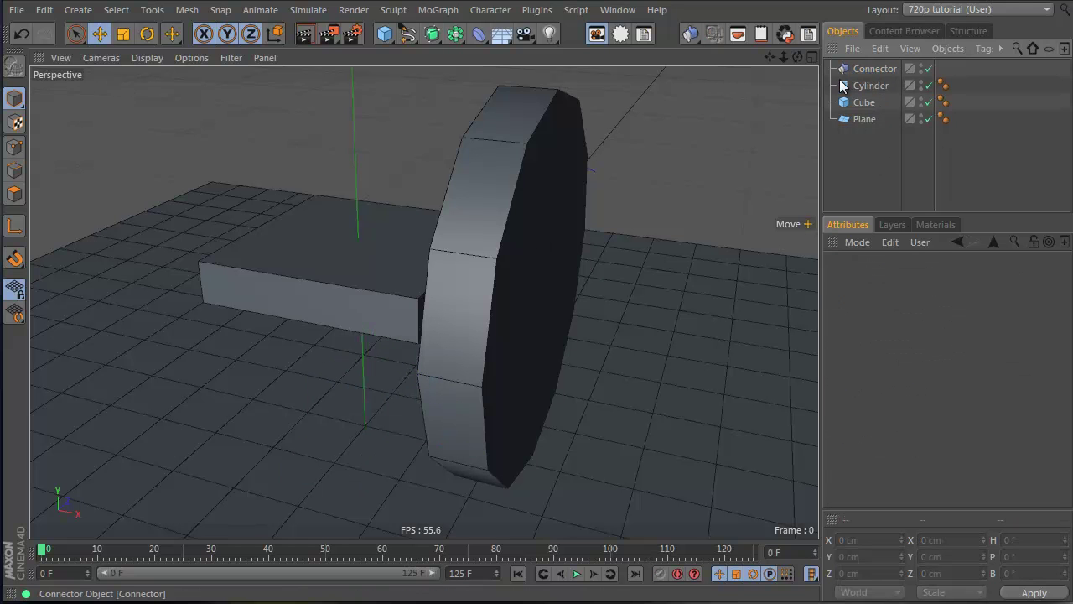
pyautogui.click(871, 71)
pyautogui.click(963, 281)
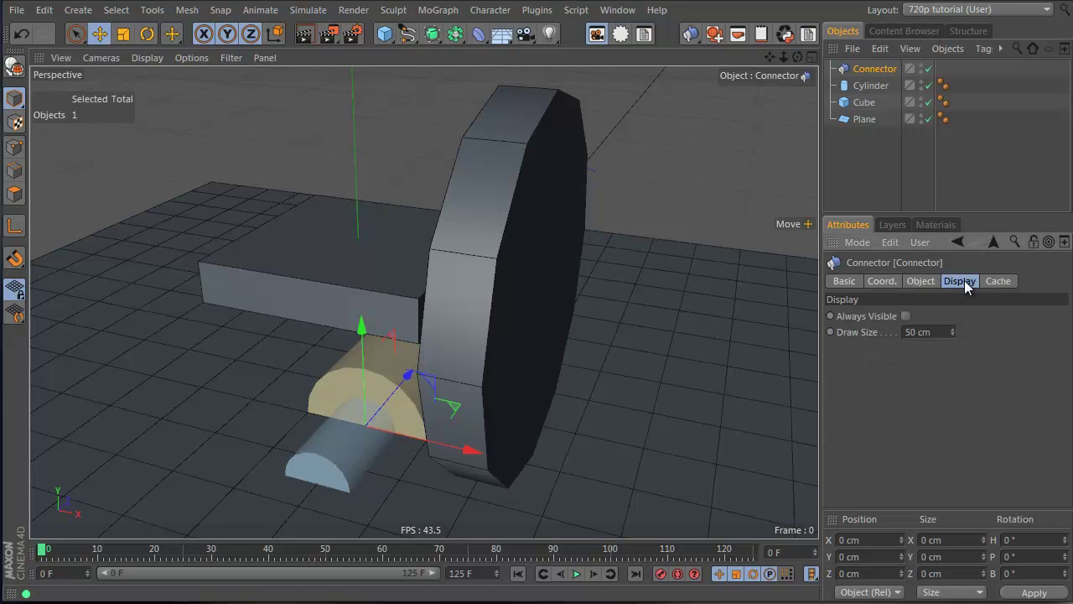
pyautogui.click(904, 317)
pyautogui.click(869, 169)
pyautogui.moveTo(287, 296)
pyautogui.keyDown('alt'); pyautogui.mouseDown()
pyautogui.moveTo(460, 282)
pyautogui.moveTo(426, 259)
pyautogui.moveTo(397, 301)
pyautogui.mouseUp(); pyautogui.keyUp('alt')
pyautogui.click(872, 69)
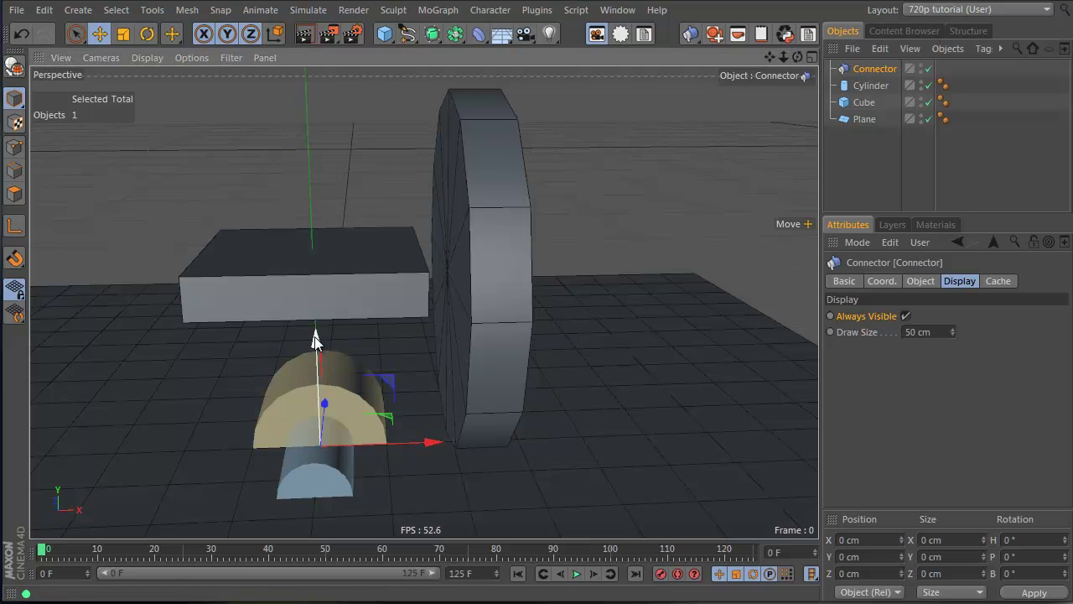
# Raise the connector to about Y 53.6 cm, lining it up with the center of the wheel.
pyautogui.moveTo(317, 342); pyautogui.dragTo(333, 172)
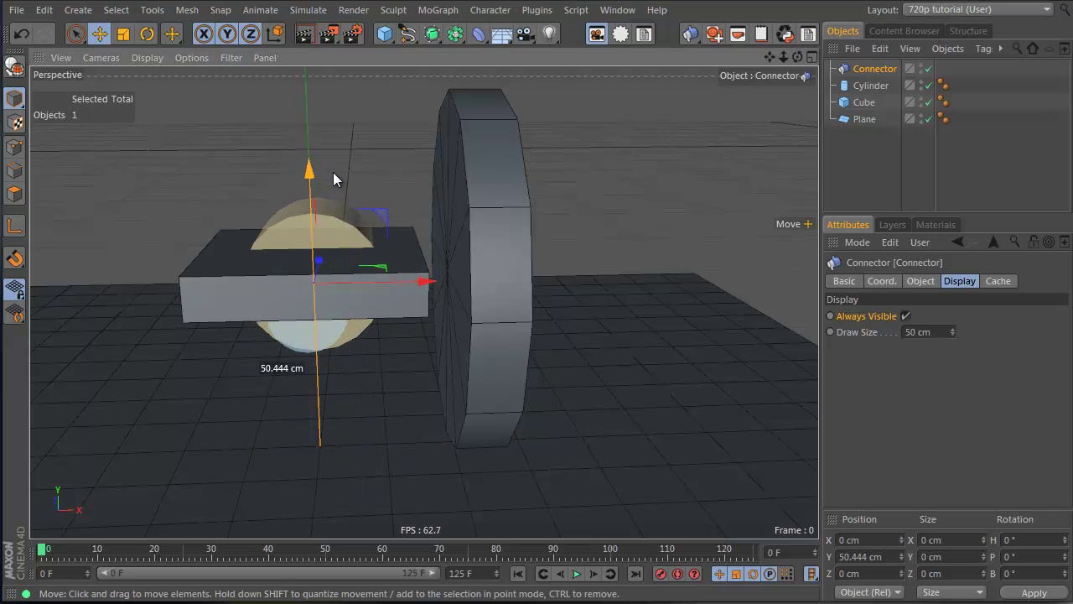
pyautogui.middleClick(374, 238)
pyautogui.keyDown('alt'); pyautogui.moveTo(206, 348); pyautogui.dragTo(308, 329, button='right'); pyautogui.keyUp('alt')
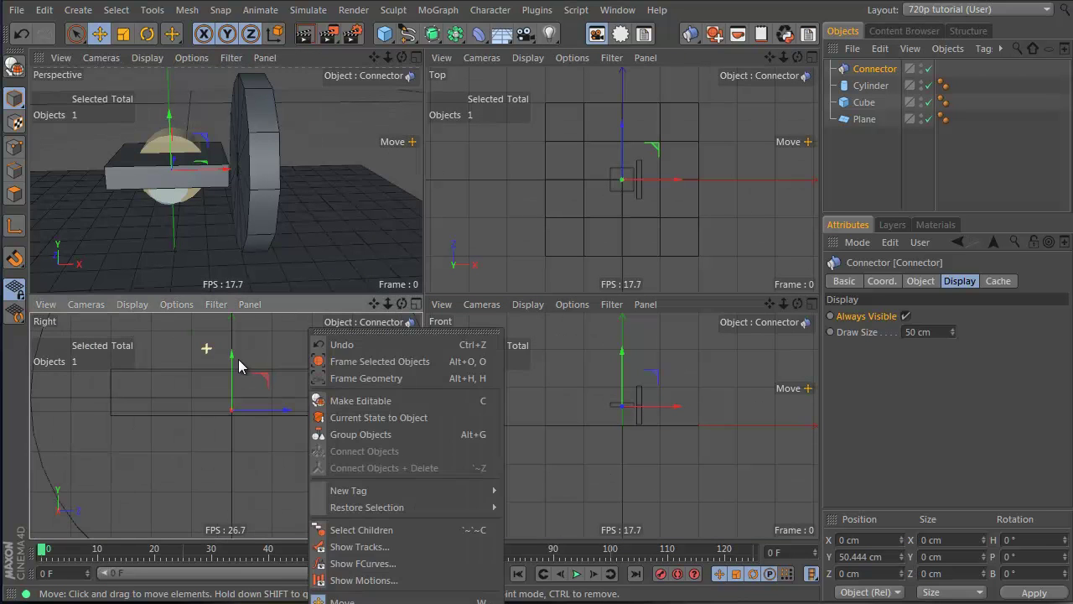
pyautogui.click(234, 356)
pyautogui.moveTo(234, 359); pyautogui.dragTo(238, 345)
pyautogui.keyDown('alt'); pyautogui.moveTo(288, 383); pyautogui.dragTo(253, 394, button='right'); pyautogui.keyUp('alt')
pyautogui.keyDown('alt'); pyautogui.moveTo(611, 411); pyautogui.dragTo(659, 376, button='right'); pyautogui.keyUp('alt')
# Rotate the connector to a 90° heading and move it toward the wheel to about X 34 cm.
pyautogui.press('r')
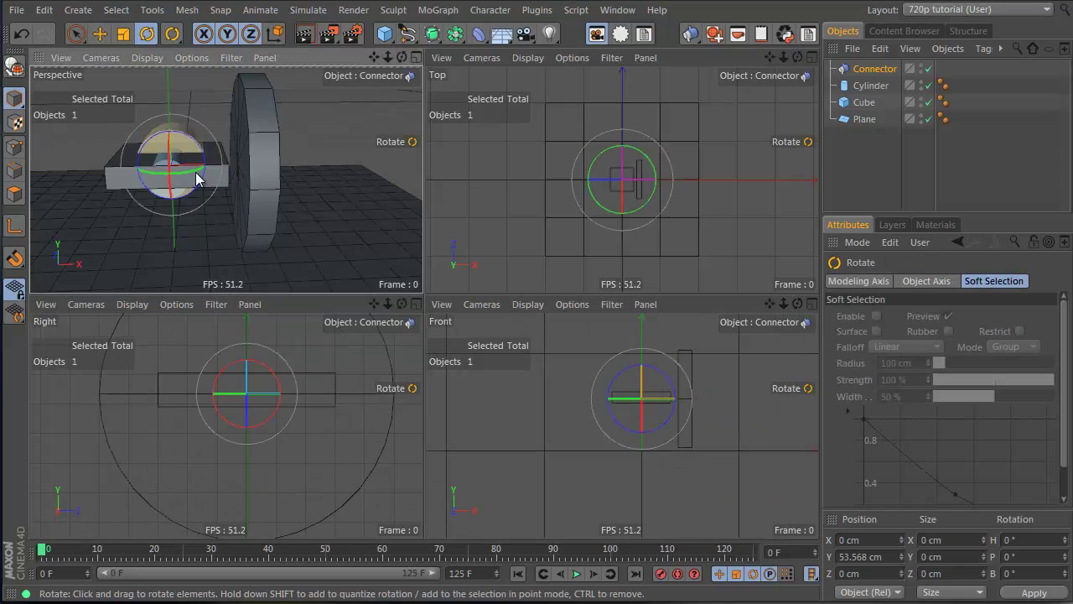
pyautogui.moveTo(191, 178); pyautogui.dragTo(261, 148)
pyautogui.press('e')
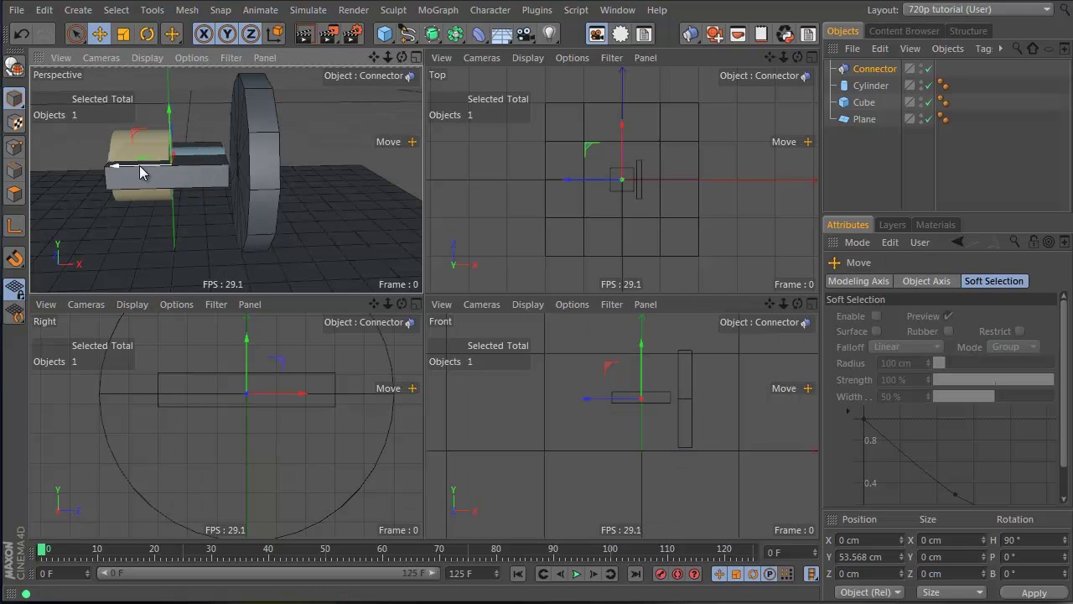
pyautogui.moveTo(124, 171); pyautogui.dragTo(245, 144)
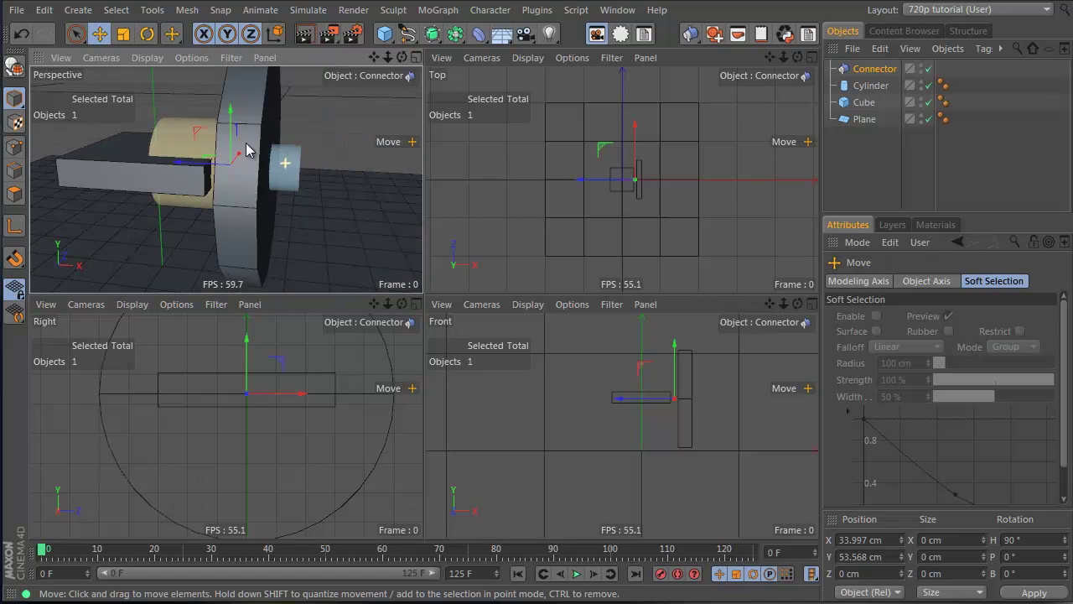
# Assign the Cube as Object A and the Cylinder as Object B of the hinge connector.
pyautogui.click(874, 69)
pyautogui.click(920, 281)
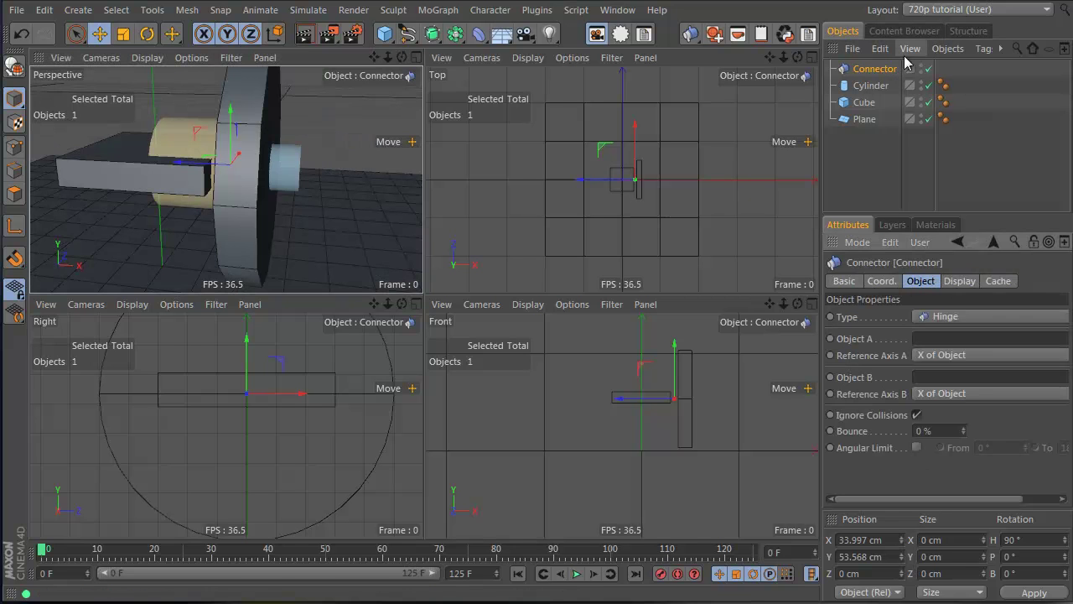
pyautogui.moveTo(864, 102); pyautogui.dragTo(889, 181)
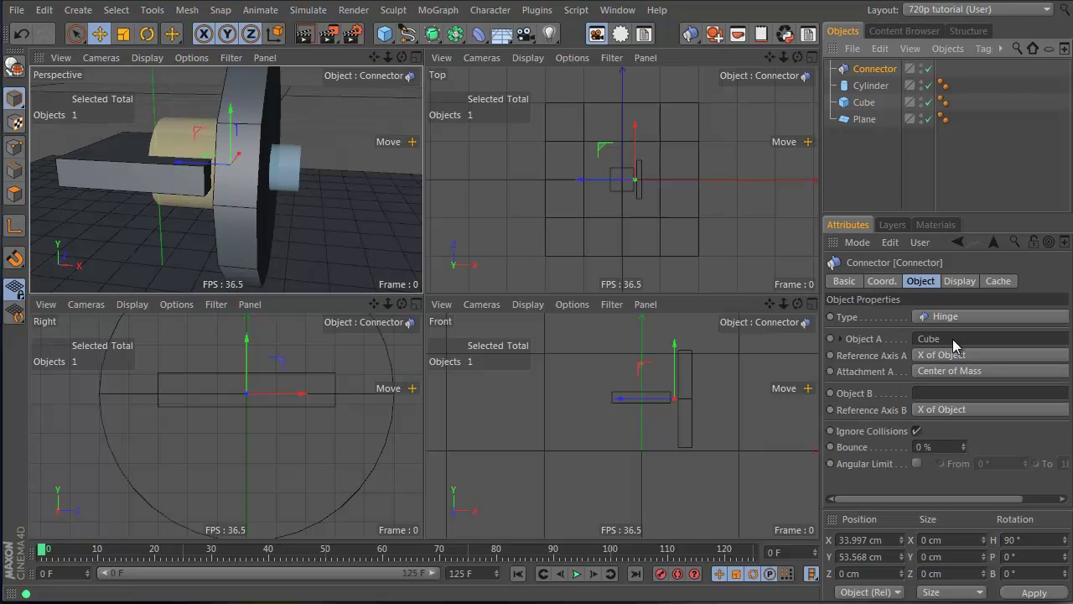
pyautogui.moveTo(905, 256); pyautogui.dragTo(939, 392)
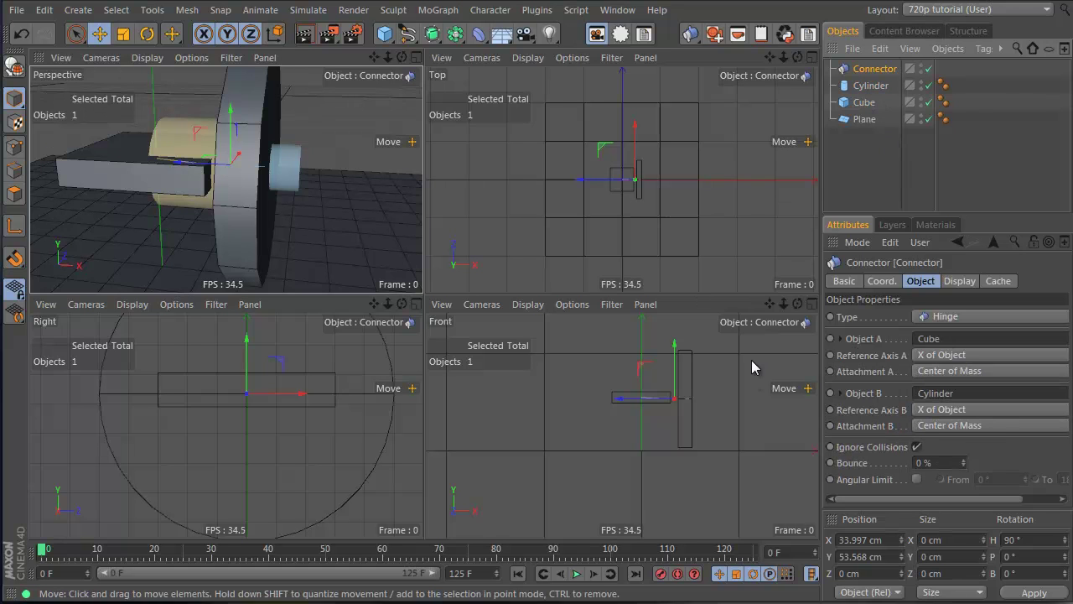
# Keep the dynamics commands open as a floating palette and turn the Cylinder into a rigid body.
pyautogui.moveTo(691, 34); pyautogui.dragTo(736, 38)
pyautogui.click(865, 119)
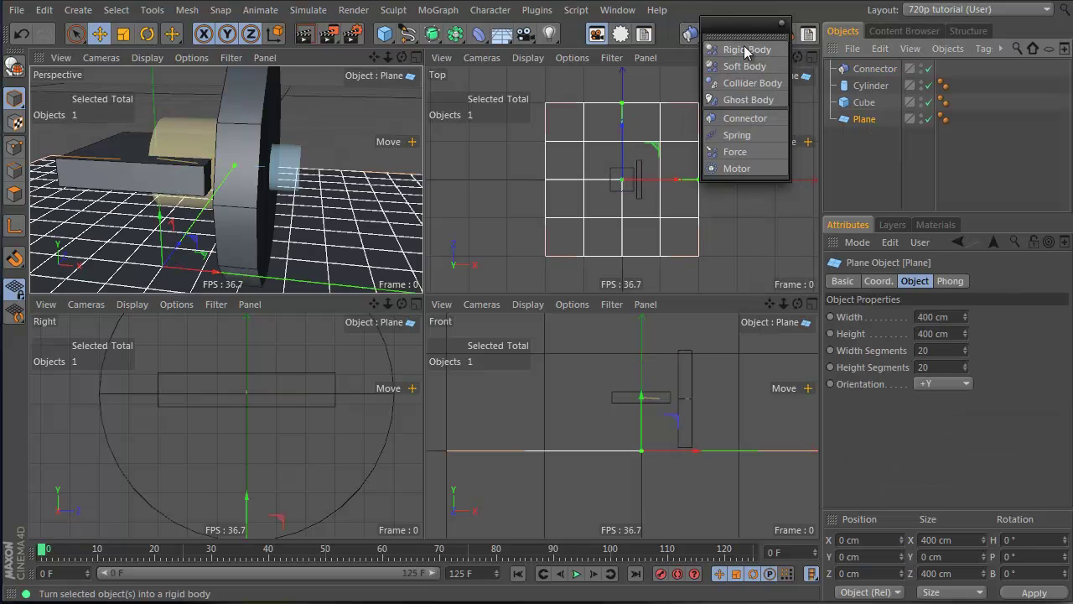
pyautogui.click(876, 86)
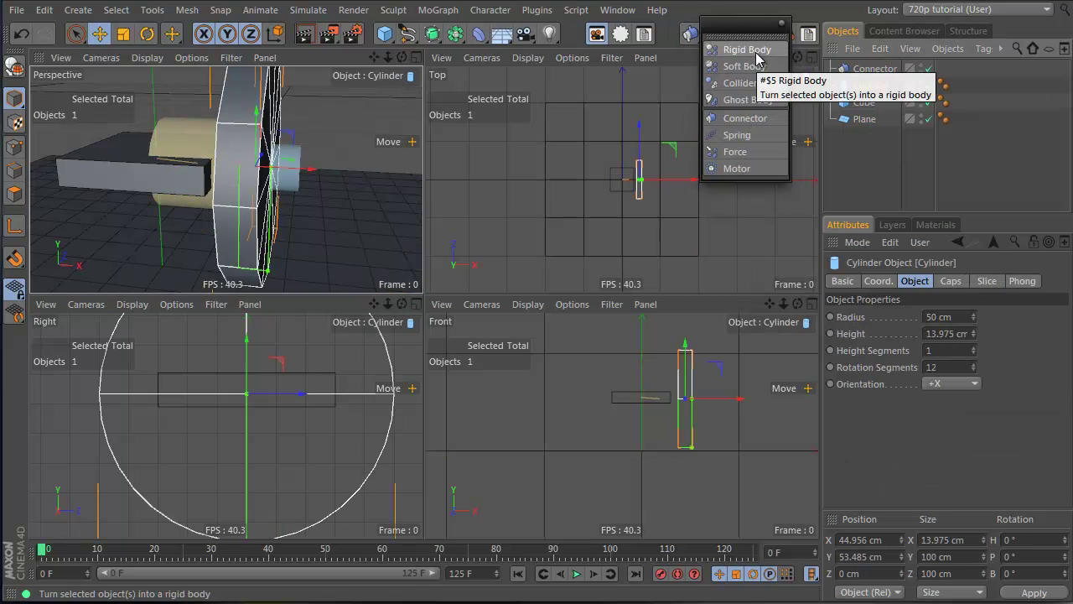
pyautogui.click(755, 52)
# Turn both the Cube and the Plane into collider bodies.
pyautogui.click(860, 102)
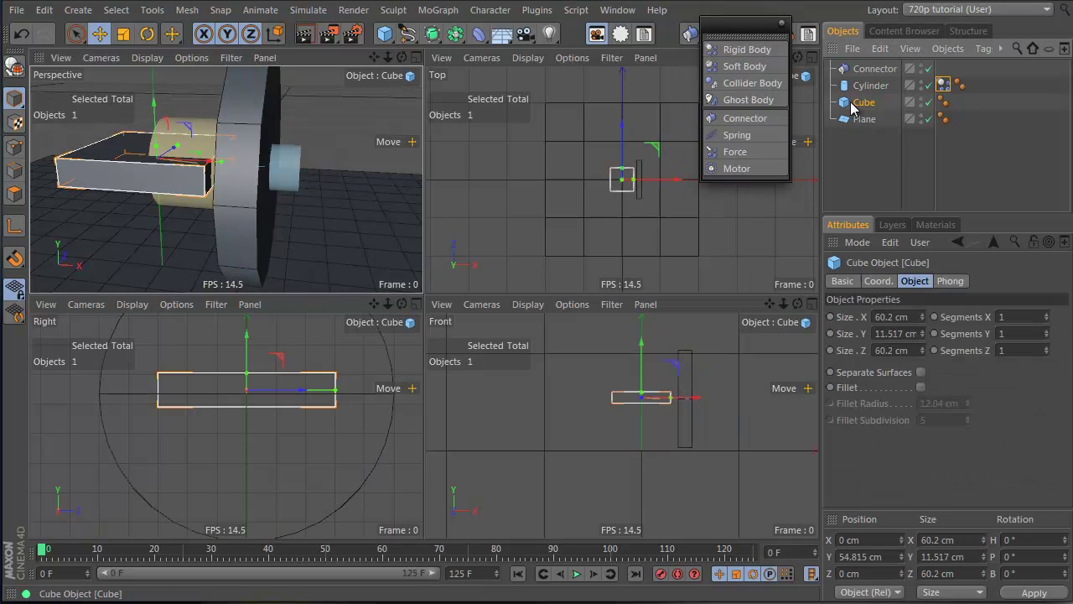
pyautogui.click(722, 81)
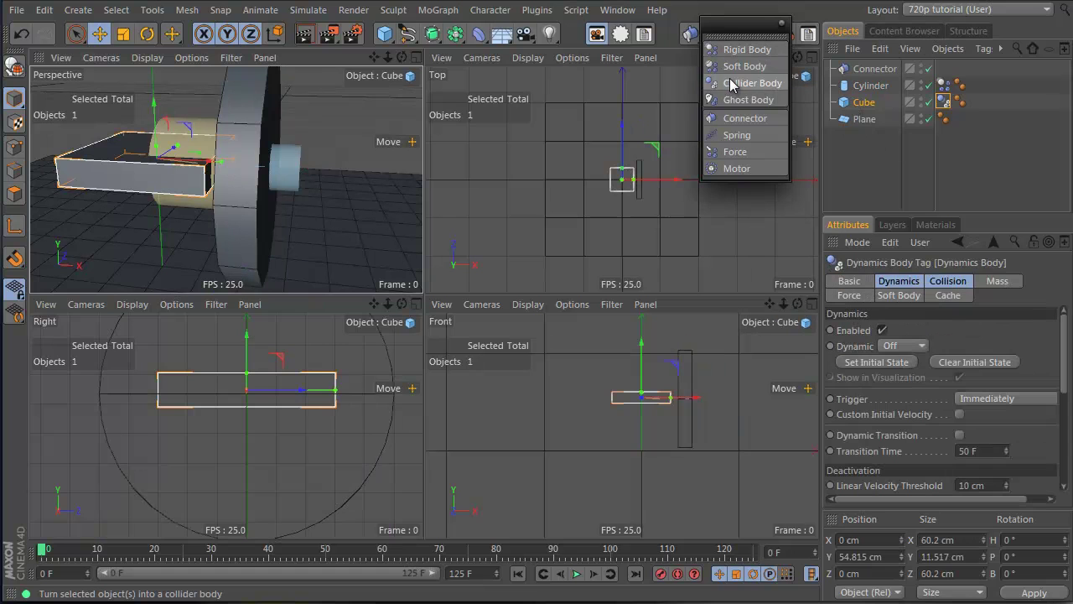
pyautogui.click(864, 119)
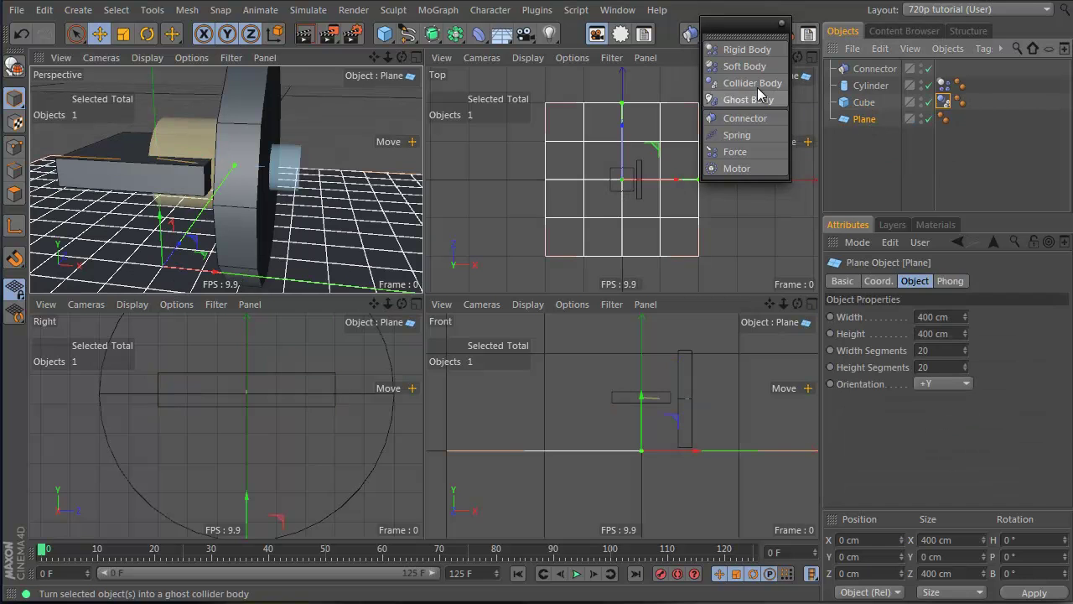
pyautogui.click(753, 84)
# Select the Cube and maximize the perspective view around the wheel and block, undoing the stray move of the cube.
pyautogui.click(864, 102)
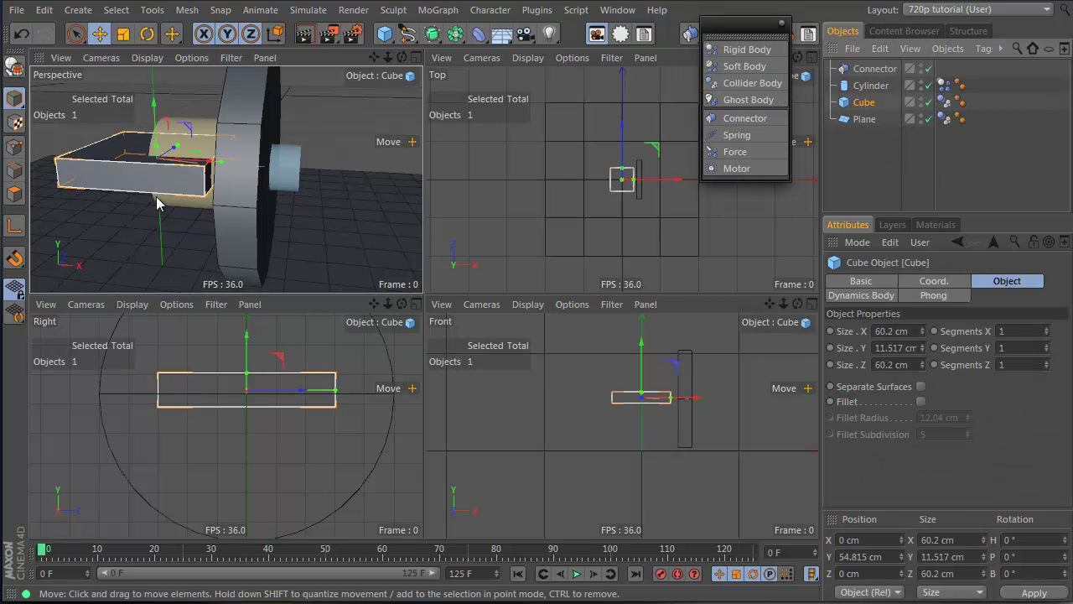
pyautogui.keyDown('alt'); pyautogui.moveTo(156, 196); pyautogui.dragTo(251, 183); pyautogui.keyUp('alt')
pyautogui.middleClick(243, 166)
pyautogui.keyDown('alt'); pyautogui.moveTo(394, 279); pyautogui.dragTo(349, 294, button='right'); pyautogui.keyUp('alt')
pyautogui.moveTo(297, 239); pyautogui.dragTo(137, 327)
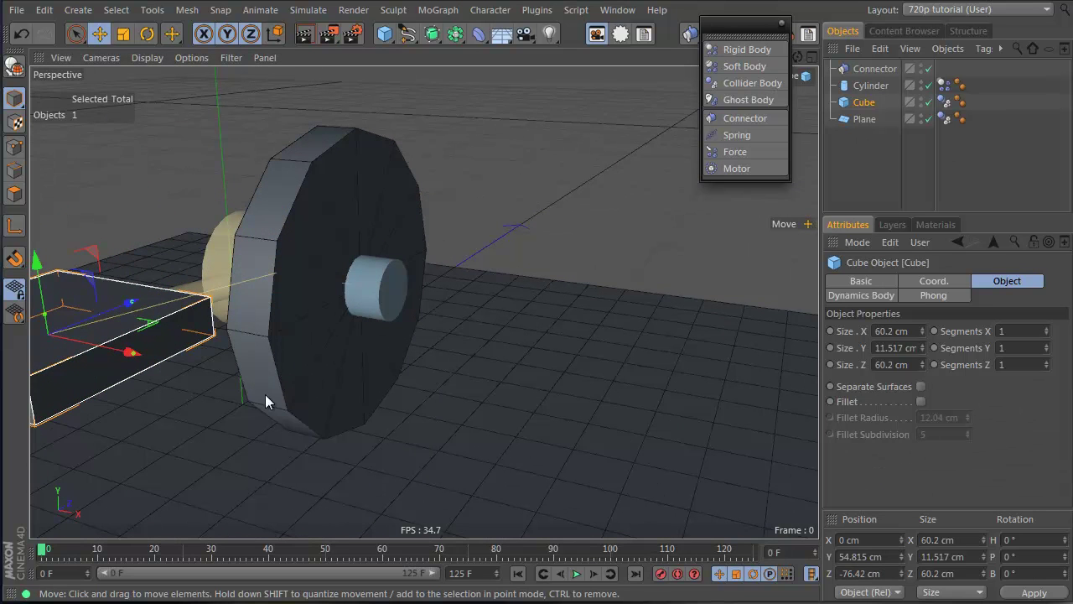
pyautogui.hotkey('ctrl', 'z')
# Record keyframes for the Cube at frames 0 and 20, moving it to about Z 67.6 cm at frame 20.
pyautogui.keyDown('alt'); pyautogui.moveTo(343, 290); pyautogui.dragTo(528, 353); pyautogui.keyUp('alt')
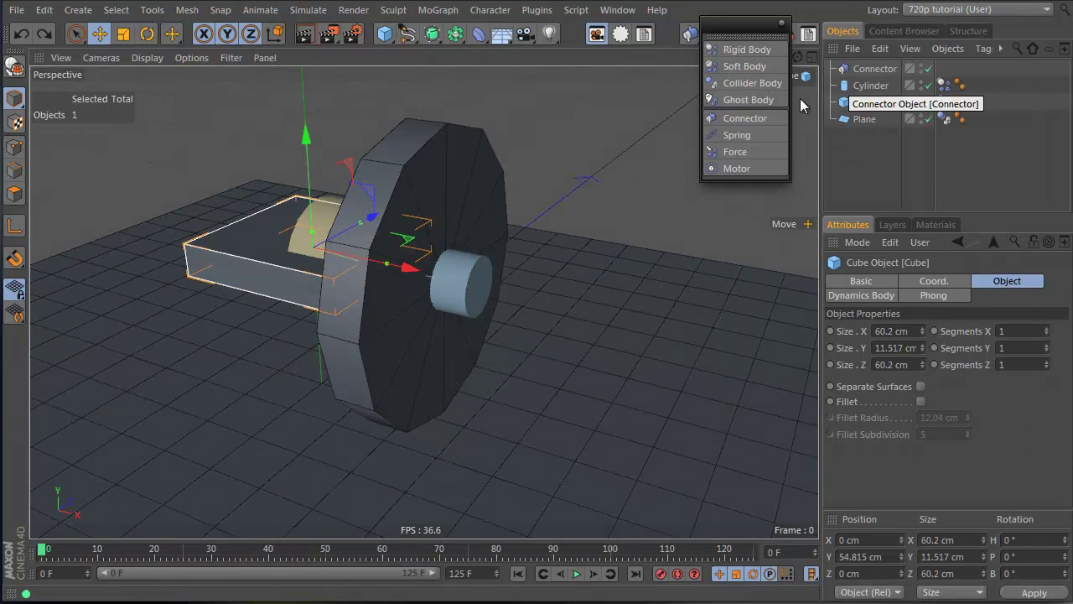
pyautogui.keyDown('alt'); pyautogui.moveTo(387, 337); pyautogui.dragTo(271, 333); pyautogui.keyUp('alt')
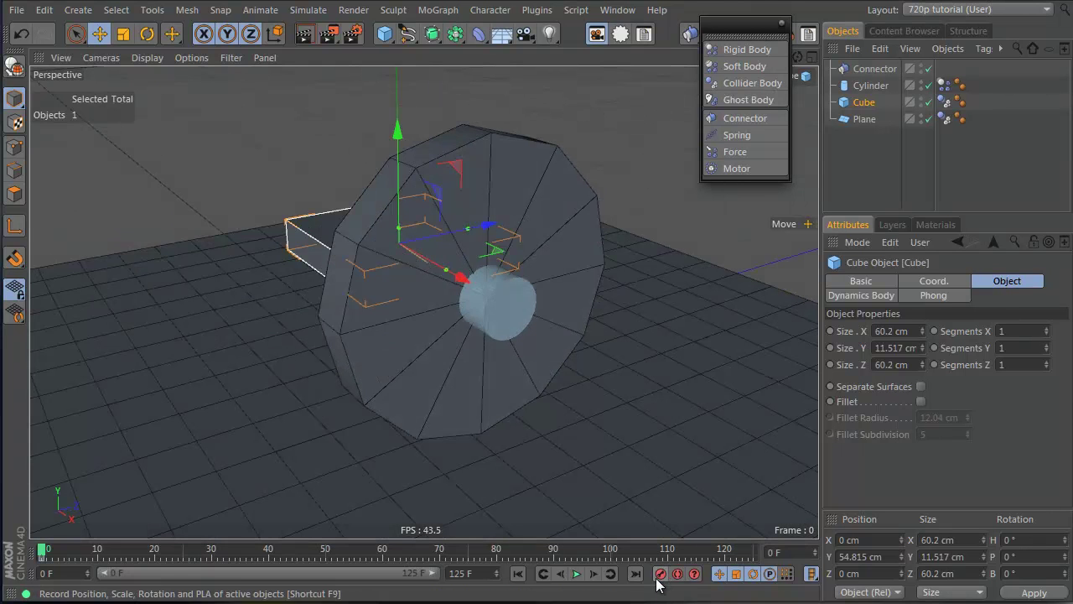
pyautogui.click(158, 551)
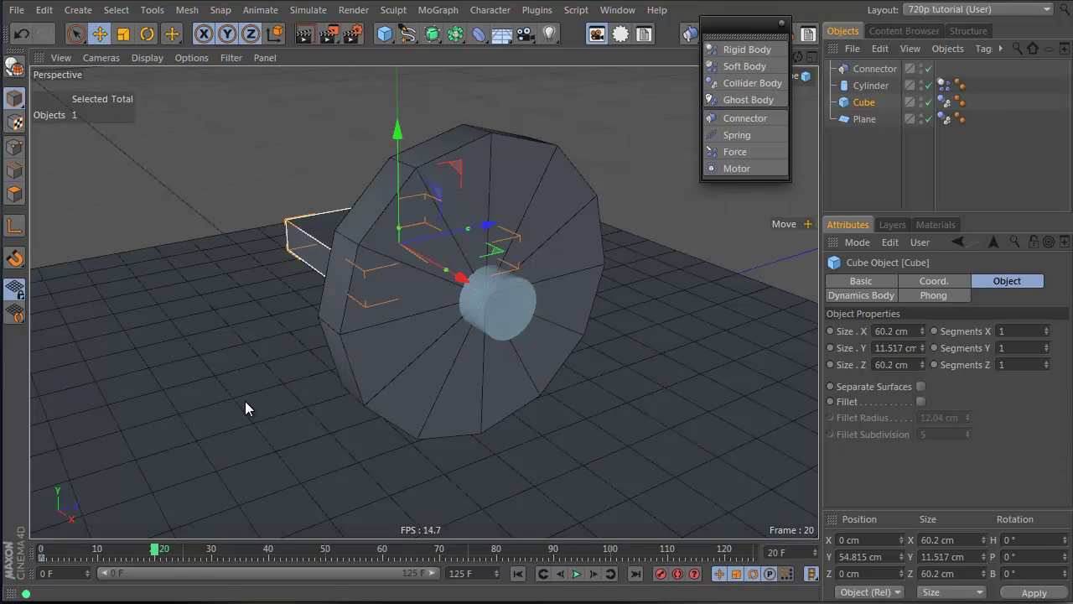
pyautogui.moveTo(477, 226); pyautogui.dragTo(624, 200)
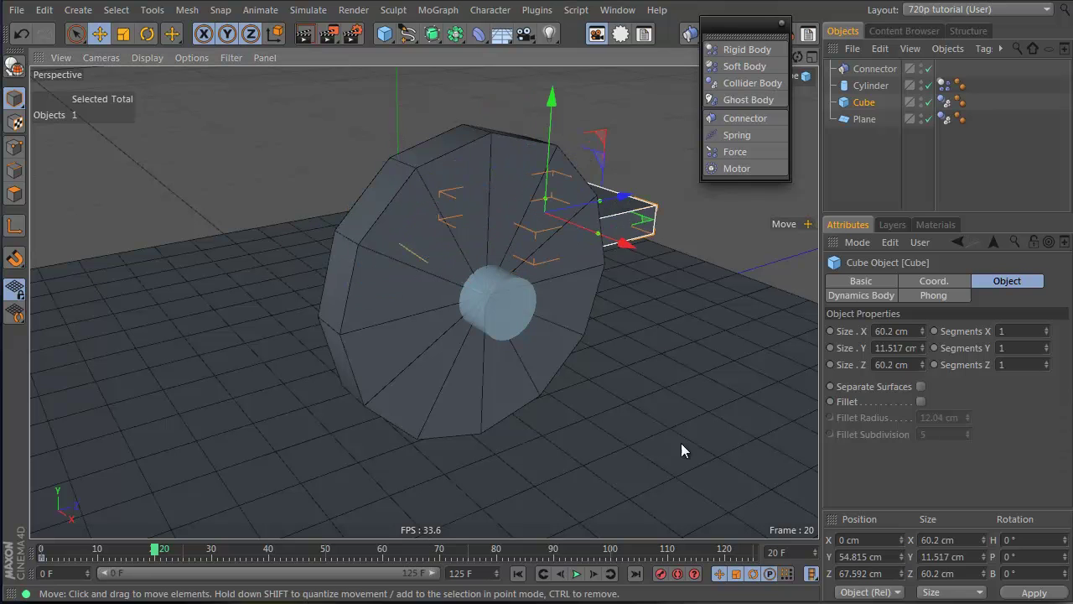
pyautogui.click(661, 573)
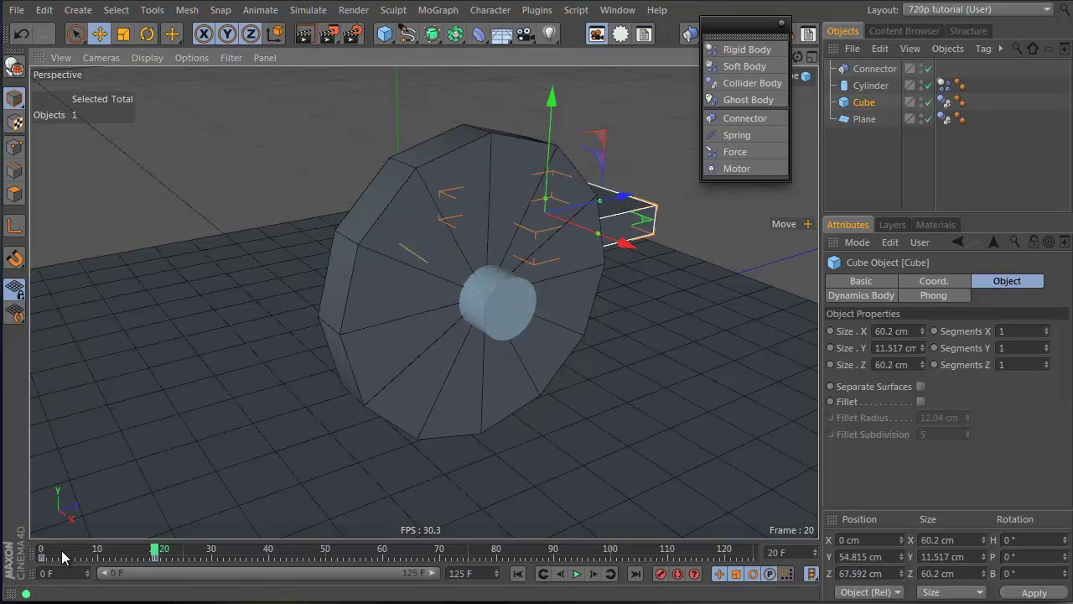
# Play the animation to check how the wheel follows the cube, and return to frame 0.
pyautogui.press('F8')
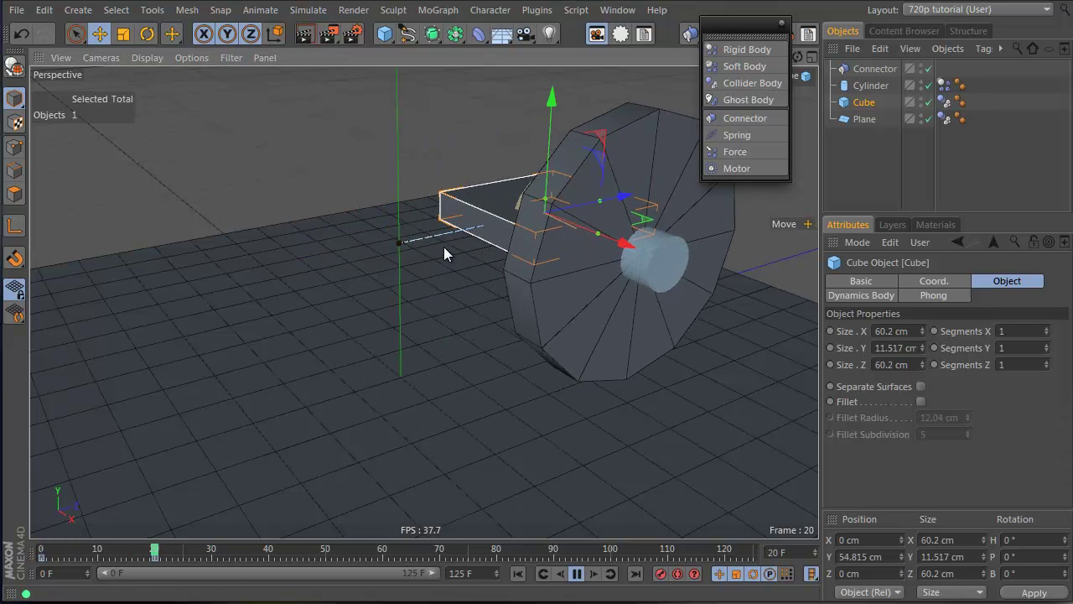
pyautogui.press('F8')
pyautogui.moveTo(63, 549); pyautogui.dragTo(15, 549)
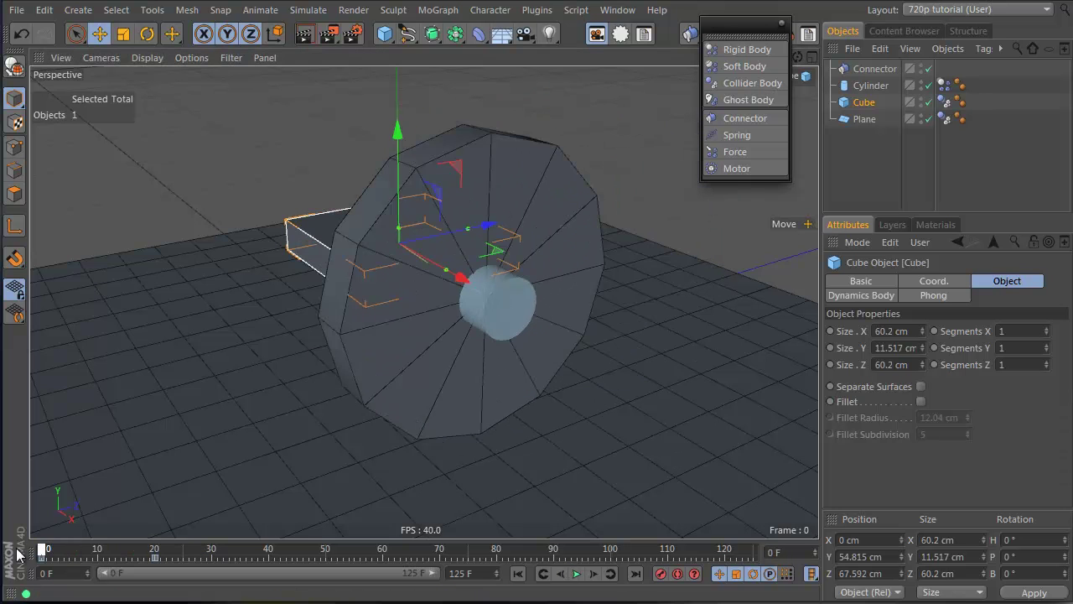
pyautogui.moveTo(520, 372)
pyautogui.keyDown('alt'); pyautogui.mouseDown()
pyautogui.moveTo(466, 303)
pyautogui.moveTo(514, 352)
pyautogui.mouseUp(); pyautogui.keyUp('alt')
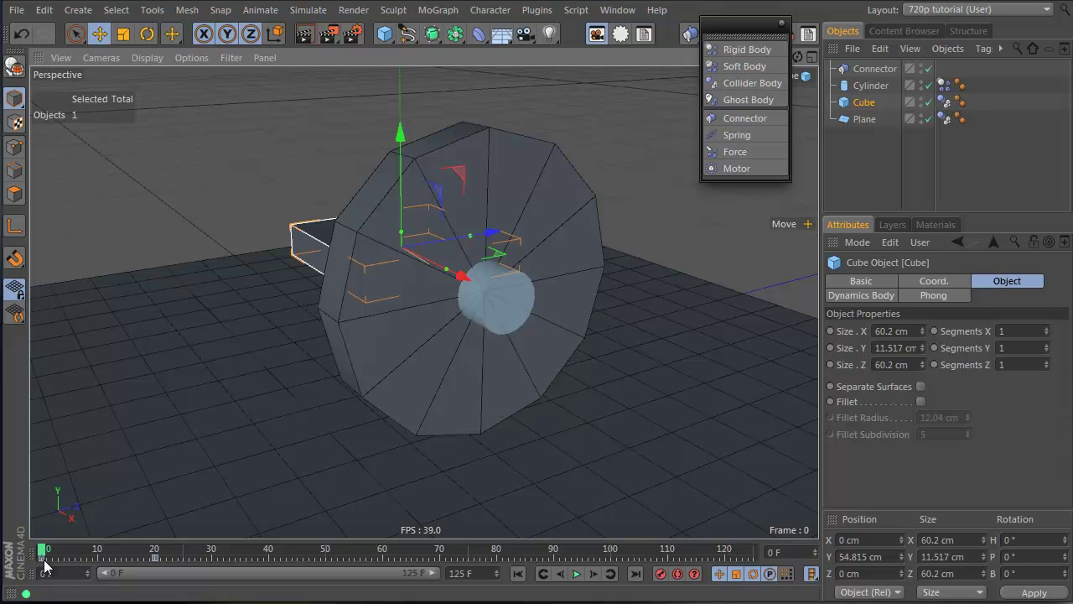
# Check the cube's keyframes at frames 0 and 20, and lower the cube slightly along Y at frame 4.
pyautogui.moveTo(43, 558); pyautogui.dragTo(65, 558)
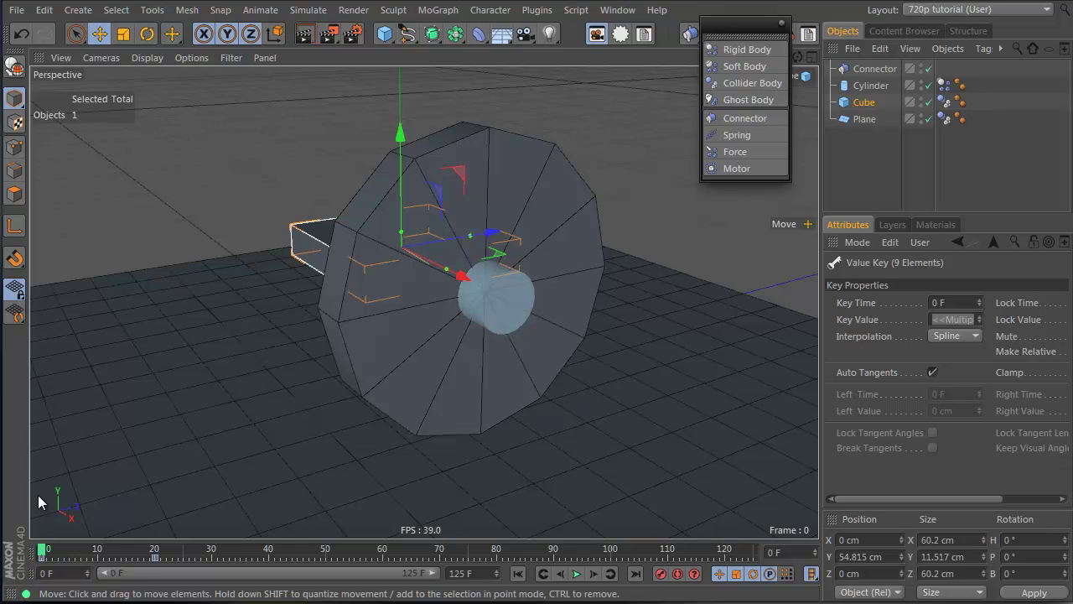
pyautogui.click(153, 557)
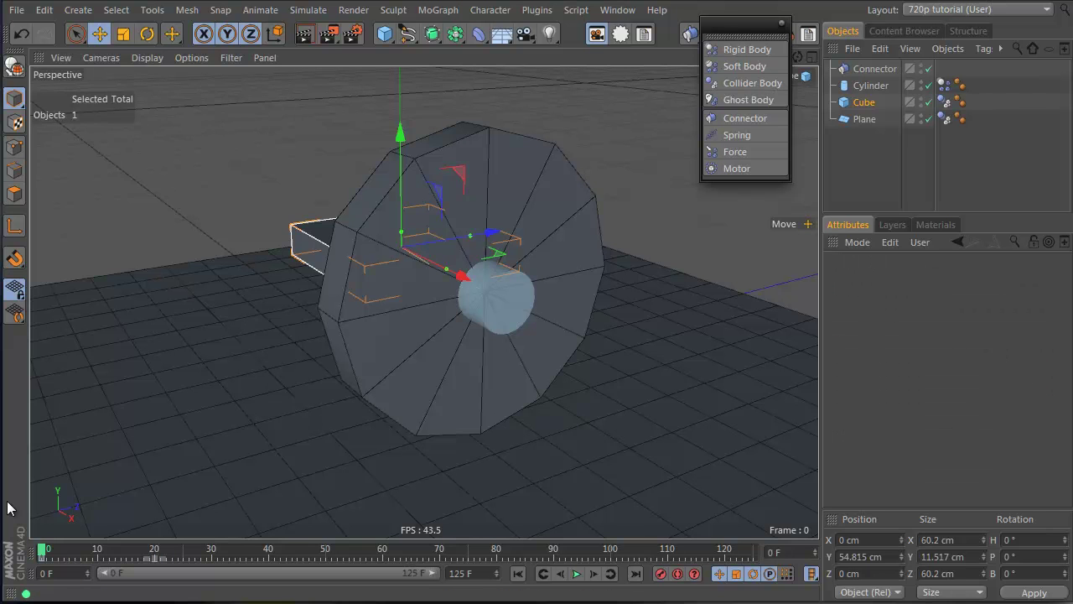
pyautogui.moveTo(389, 301)
pyautogui.keyDown('alt'); pyautogui.mouseDown()
pyautogui.moveTo(468, 234)
pyautogui.moveTo(473, 179)
pyautogui.moveTo(383, 228)
pyautogui.mouseUp(); pyautogui.keyUp('alt')
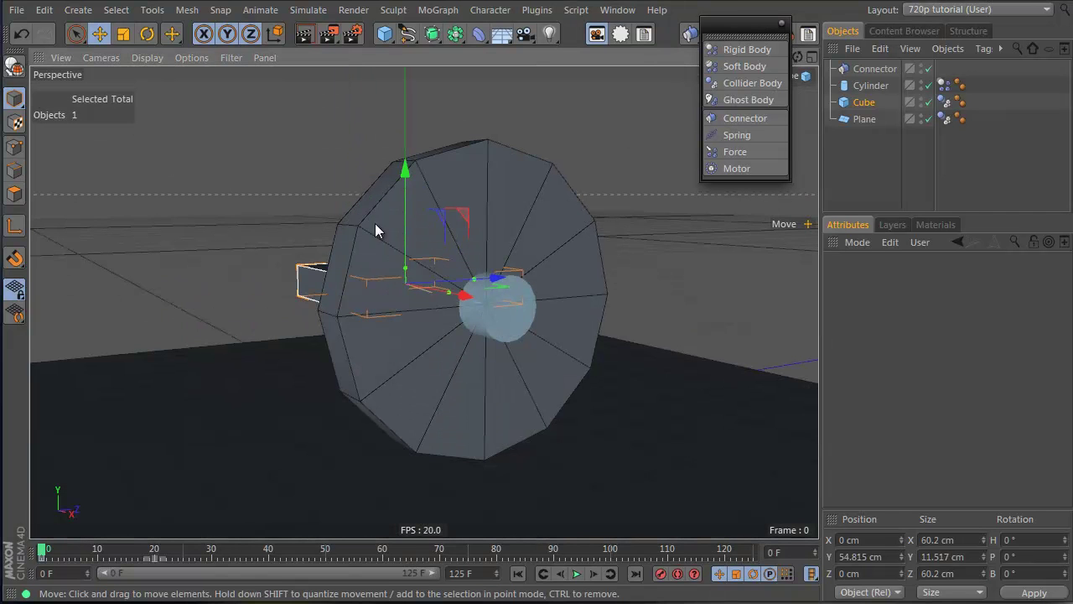
pyautogui.click(66, 551)
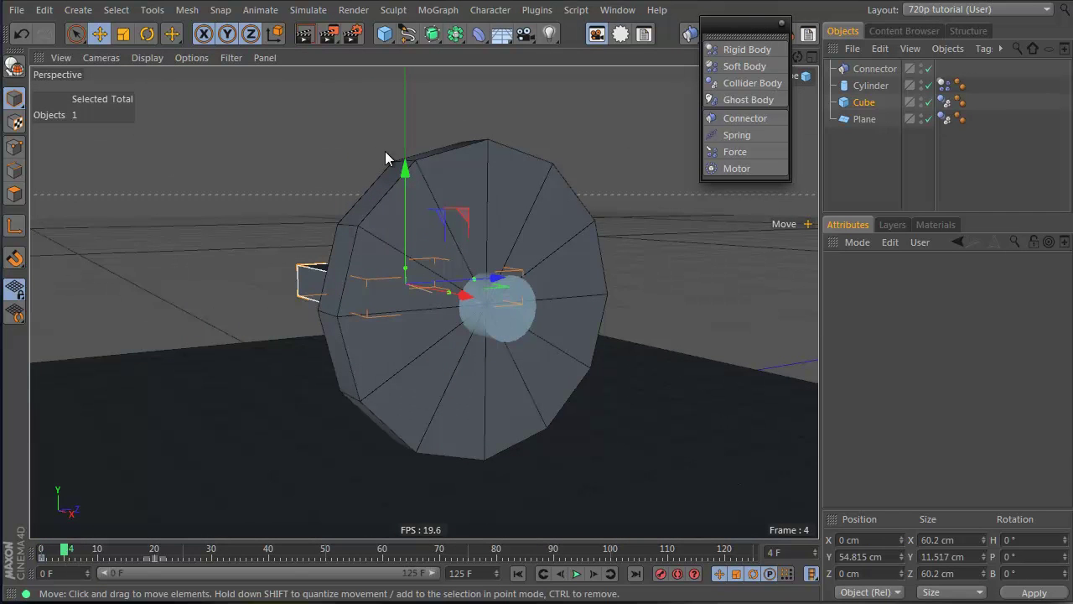
pyautogui.moveTo(405, 169); pyautogui.dragTo(406, 184)
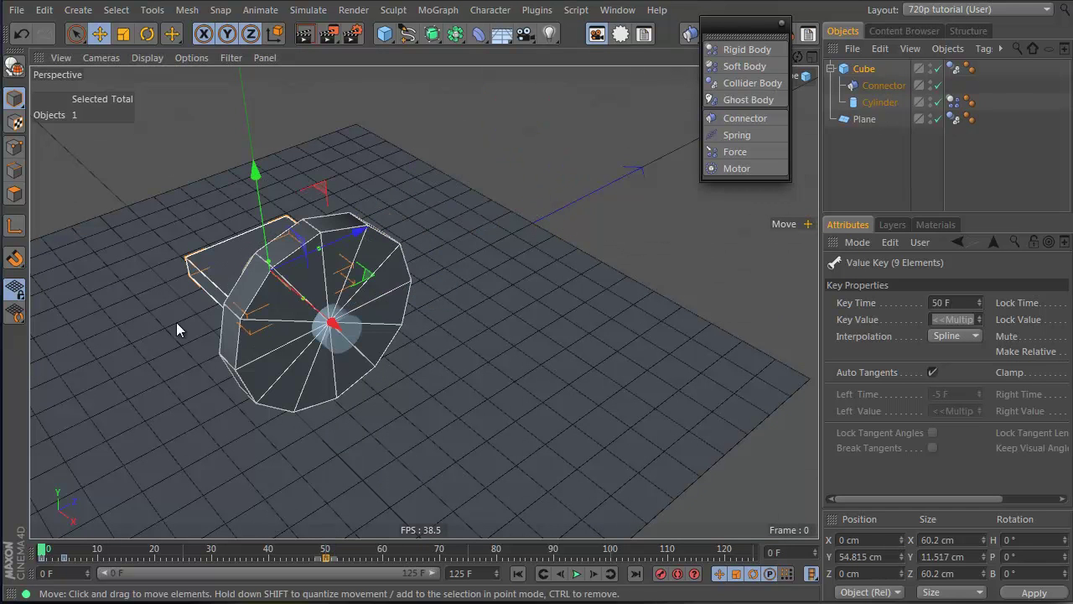
# Deselect everything and play the simulation, watching the wheel and its hinge from several angles.
pyautogui.keyDown('alt'); pyautogui.moveTo(176, 322); pyautogui.dragTo(389, 304); pyautogui.keyUp('alt')
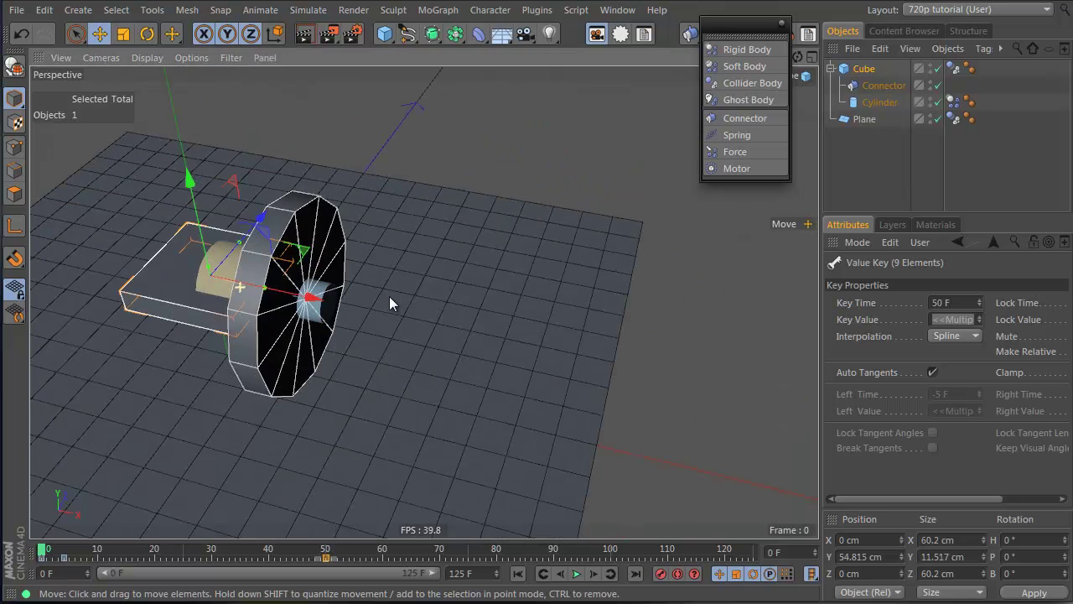
pyautogui.click(885, 162)
pyautogui.press('F8')
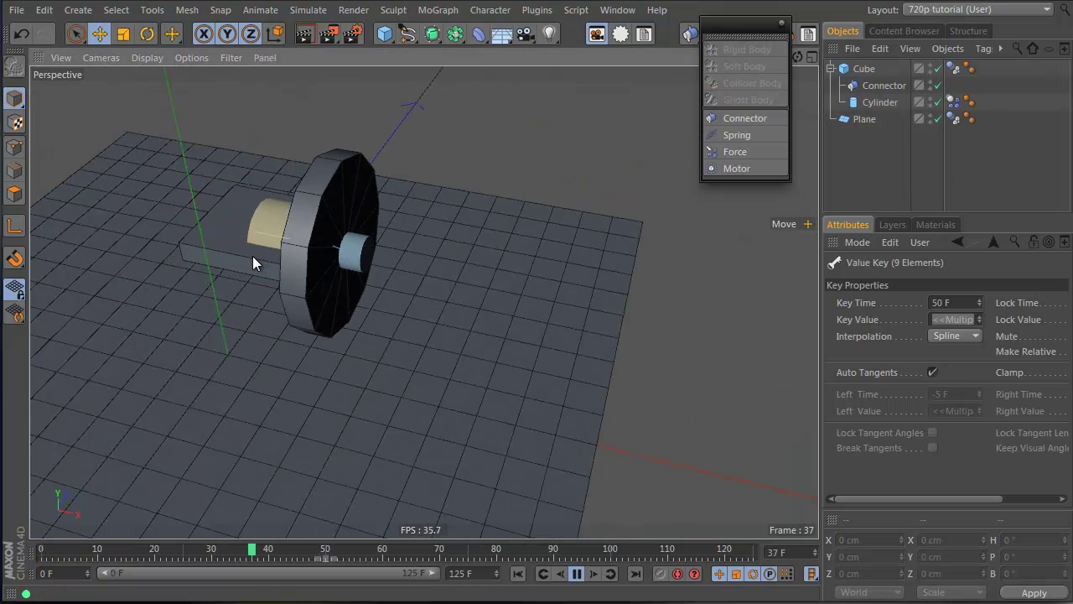
pyautogui.keyDown('alt'); pyautogui.moveTo(252, 256); pyautogui.dragTo(416, 289); pyautogui.keyUp('alt')
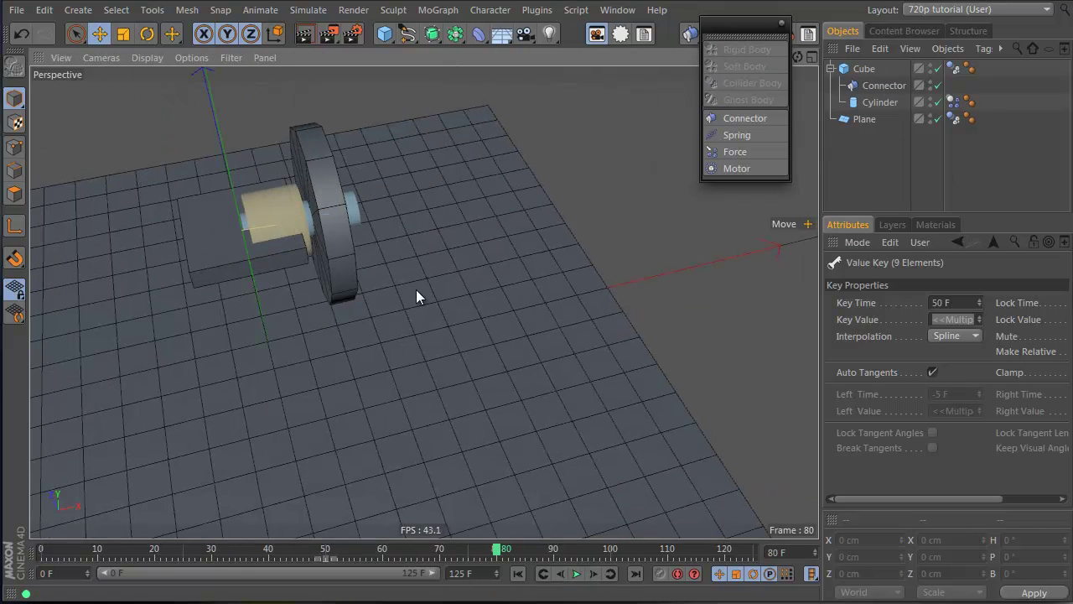
# At frame 50, move the Cube along Z to about 143 cm and record a keyframe.
pyautogui.click(329, 547)
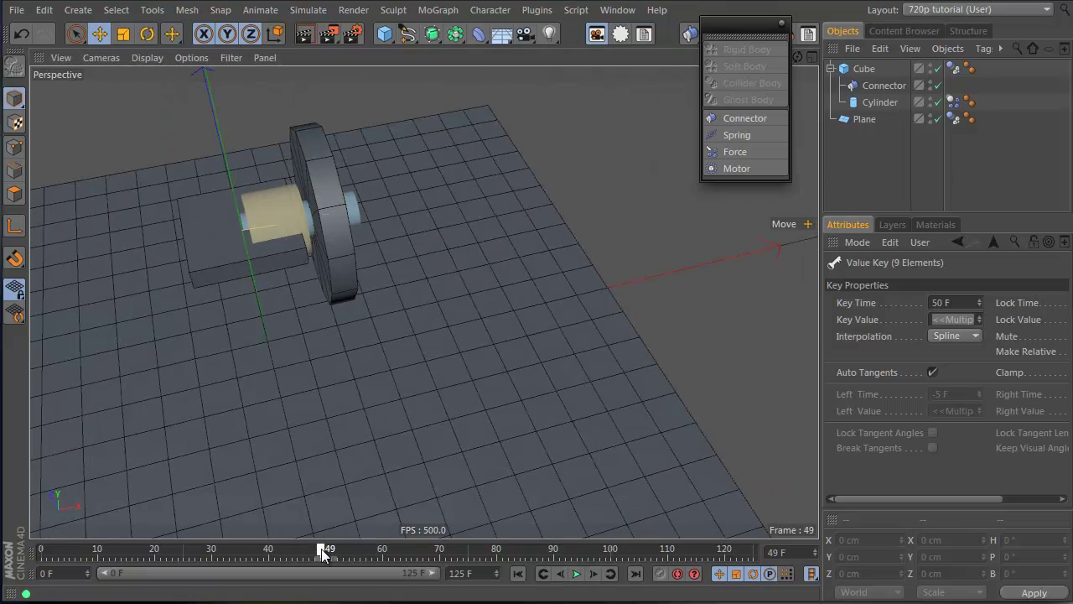
pyautogui.click(864, 68)
pyautogui.keyDown('alt'); pyautogui.moveTo(251, 307); pyautogui.dragTo(523, 326); pyautogui.keyUp('alt')
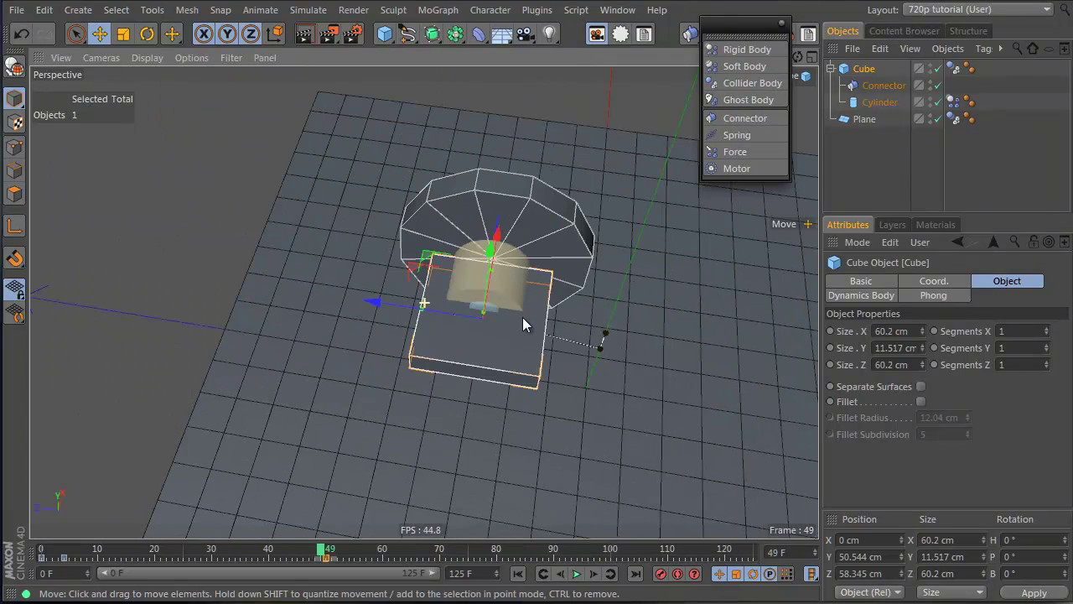
pyautogui.click(327, 546)
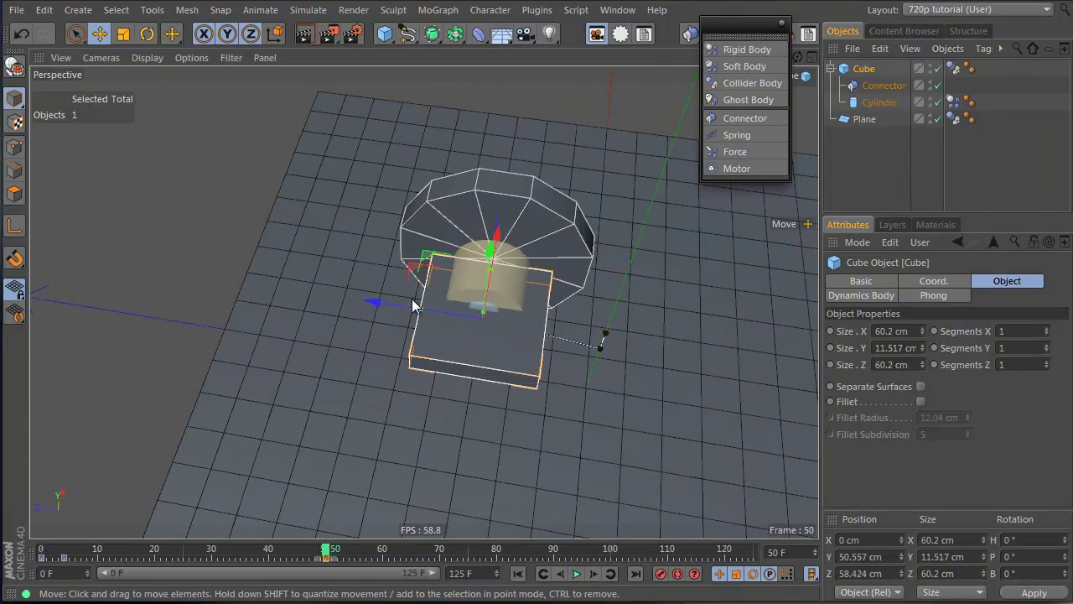
pyautogui.moveTo(408, 317); pyautogui.dragTo(245, 293)
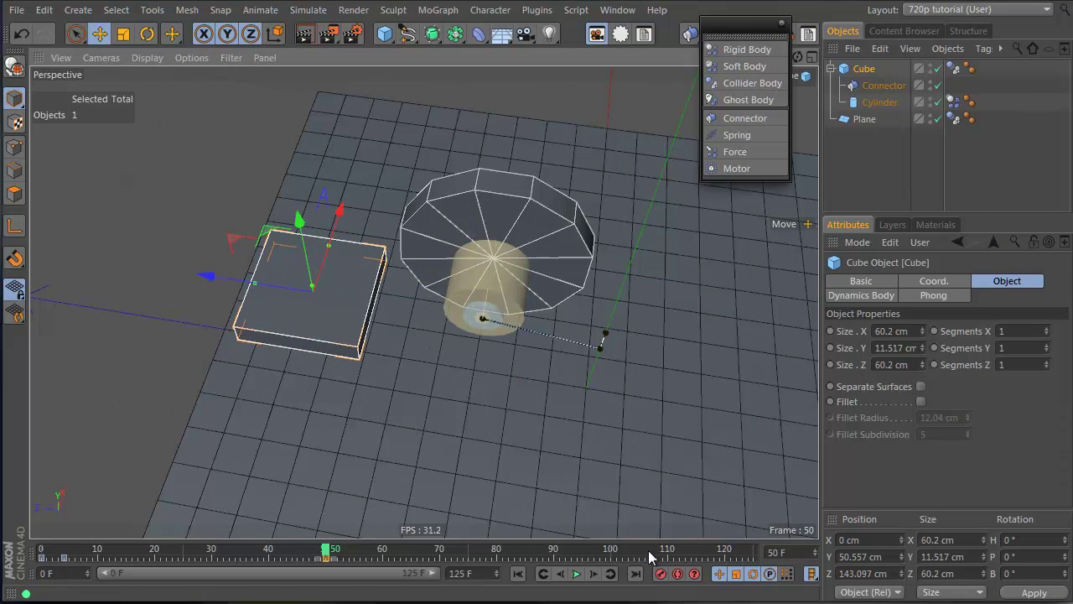
pyautogui.click(659, 577)
# Return to frame 0 and play the longer cube animation, viewing the rolling wheel from the side.
pyautogui.moveTo(277, 546); pyautogui.dragTo(42, 549)
pyautogui.keyDown('alt'); pyautogui.moveTo(468, 323); pyautogui.dragTo(4, 293); pyautogui.keyUp('alt')
pyautogui.keyDown('alt'); pyautogui.moveTo(685, 381); pyautogui.dragTo(434, 334, button='middle'); pyautogui.keyUp('alt')
pyautogui.keyDown('alt'); pyautogui.moveTo(433, 334); pyautogui.dragTo(534, 308); pyautogui.keyUp('alt')
pyautogui.press('F8')
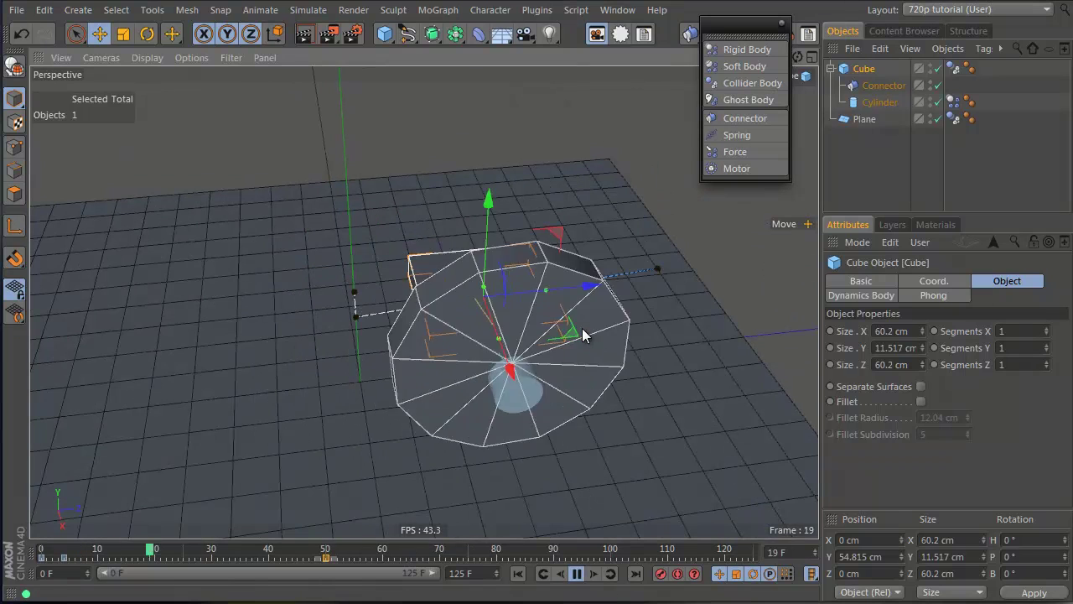
pyautogui.keyDown('alt'); pyautogui.moveTo(568, 374); pyautogui.dragTo(579, 293); pyautogui.keyUp('alt')
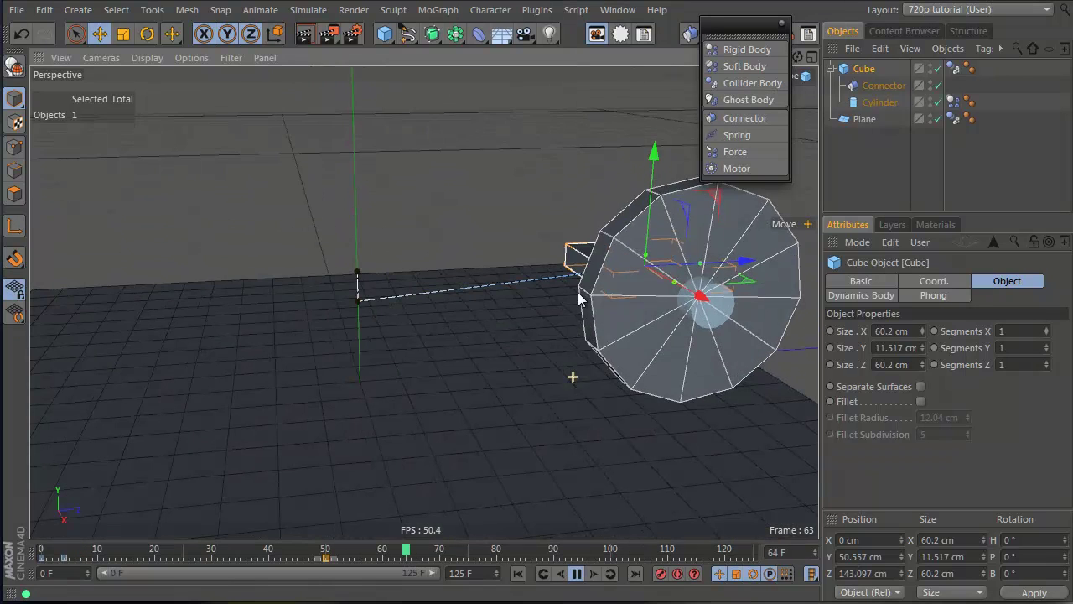
# Raise the Cube along Y to about 48 cm at frame 4, record the keyframe and return to frame 0.
pyautogui.press('F8')
pyautogui.click(65, 551)
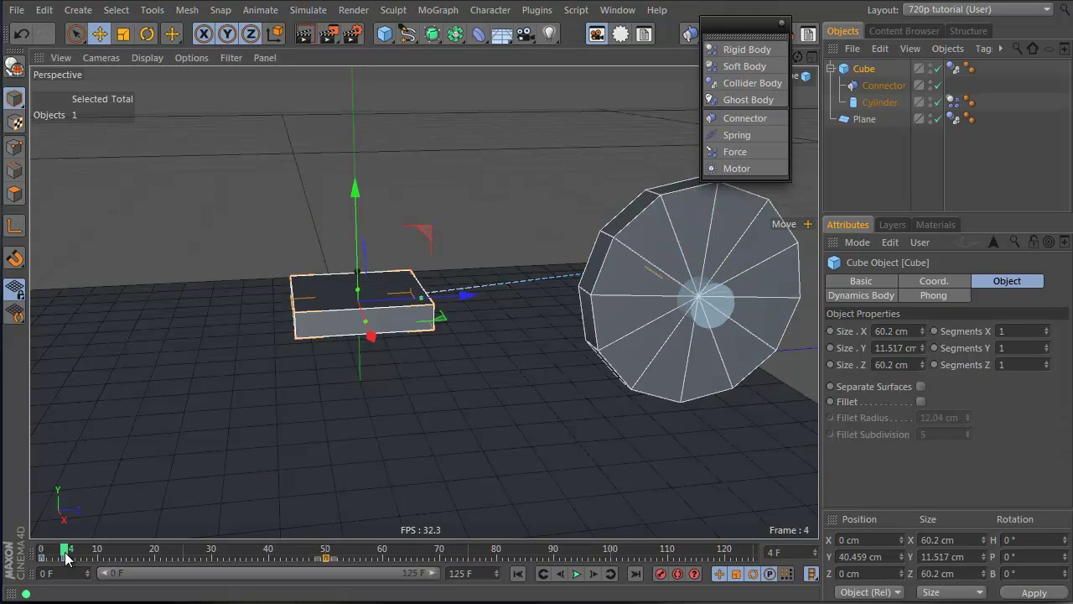
pyautogui.moveTo(356, 201); pyautogui.dragTo(358, 184)
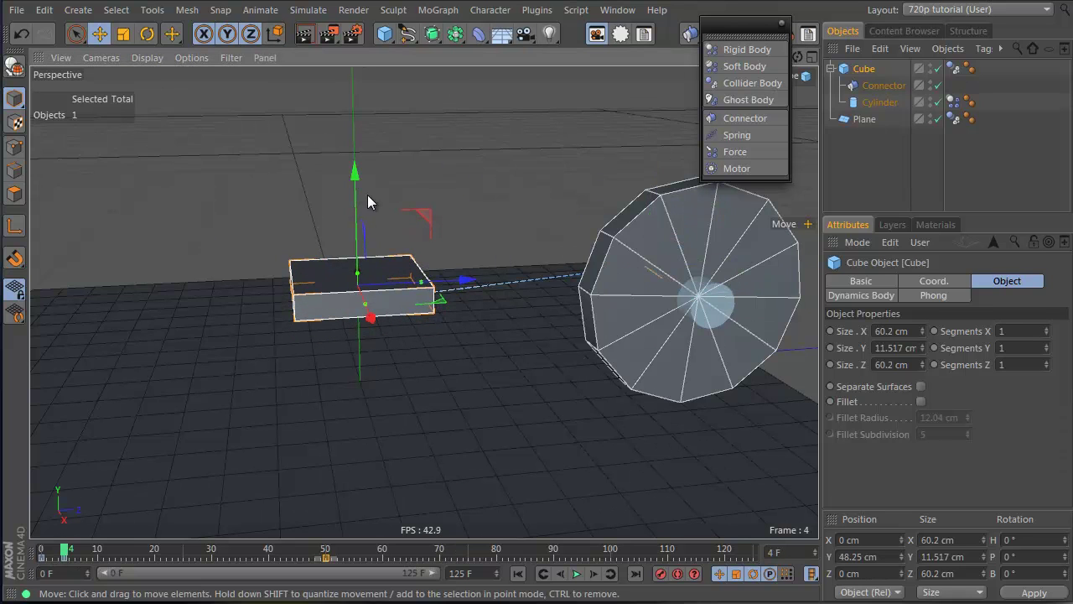
pyautogui.click(661, 574)
pyautogui.moveTo(48, 551); pyautogui.dragTo(40, 551)
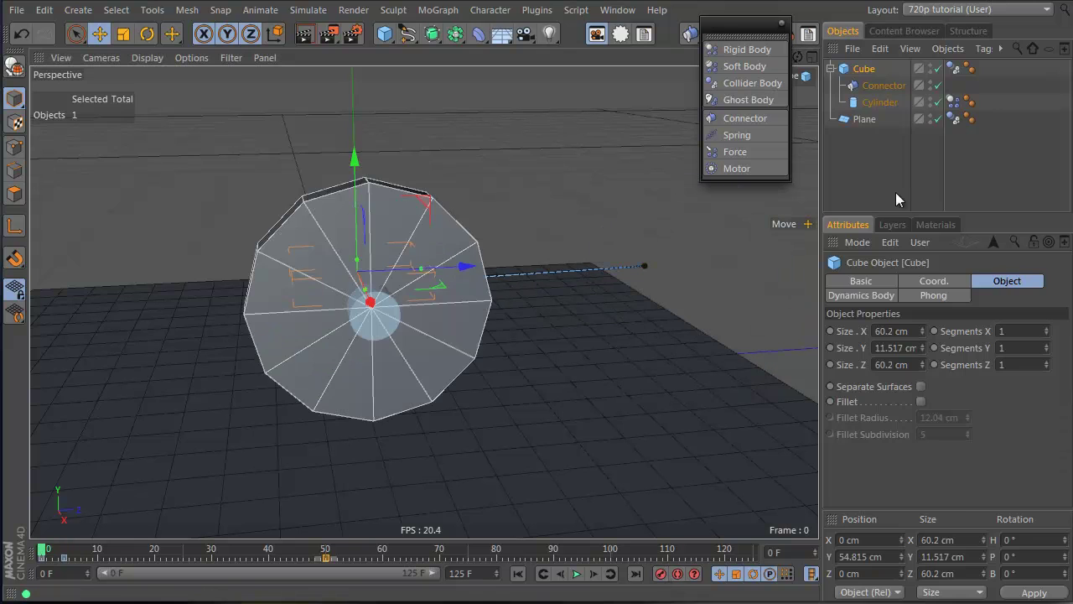
# Deselect everything, play the simulation while viewing the rolling wheel, and return to frame 0.
pyautogui.click(896, 193)
pyautogui.press('F8')
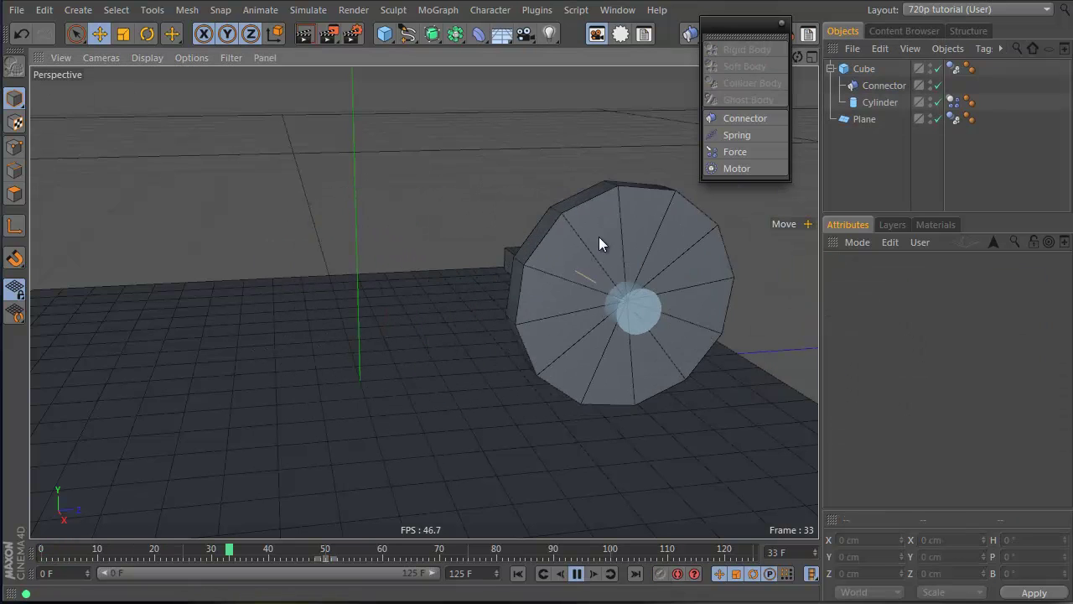
pyautogui.keyDown('alt'); pyautogui.moveTo(587, 330); pyautogui.dragTo(694, 325); pyautogui.keyUp('alt')
pyautogui.press('F8')
pyautogui.moveTo(86, 555); pyautogui.dragTo(25, 561)
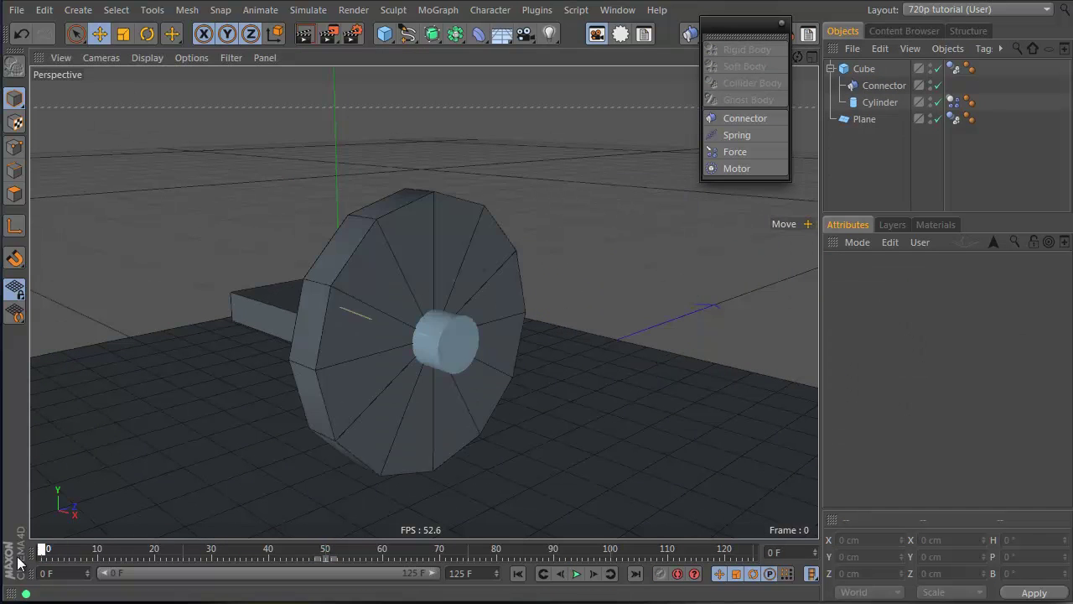
# Lower the Connector along Y to about -23 cm, moving the hinge below the wheel's centre.
pyautogui.keyDown('alt'); pyautogui.moveTo(271, 361); pyautogui.dragTo(397, 364); pyautogui.keyUp('alt')
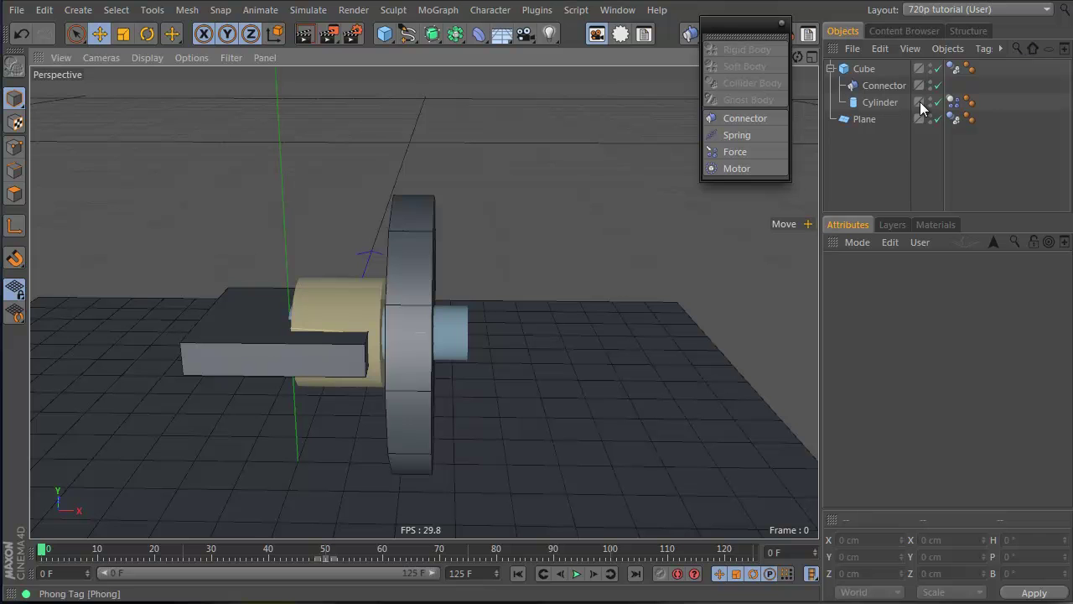
pyautogui.click(347, 308)
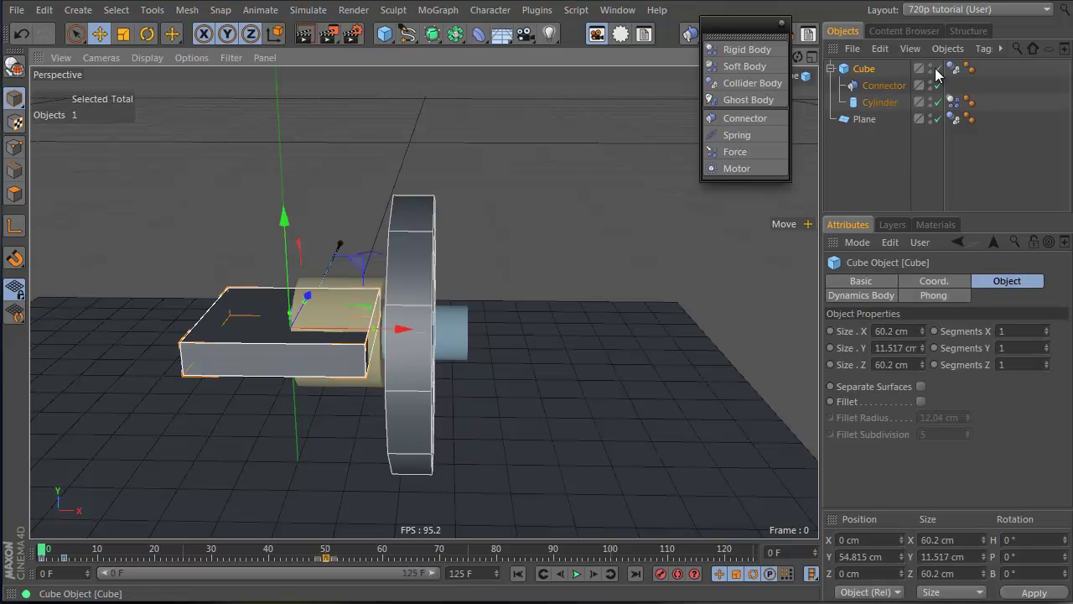
pyautogui.click(882, 84)
pyautogui.moveTo(379, 230); pyautogui.dragTo(376, 295)
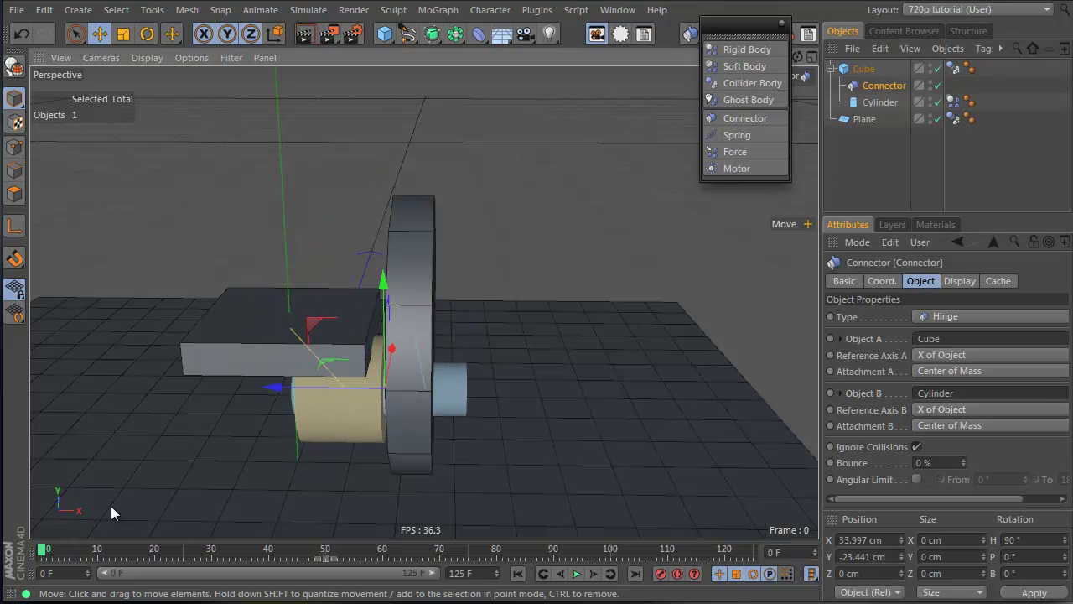
# Play the simulation with the off-centre hinge, view it from the wheel's side, and return to frame 0.
pyautogui.press('F8')
pyautogui.keyDown('alt'); pyautogui.moveTo(358, 343); pyautogui.dragTo(235, 354); pyautogui.keyUp('alt')
pyautogui.press('F8')
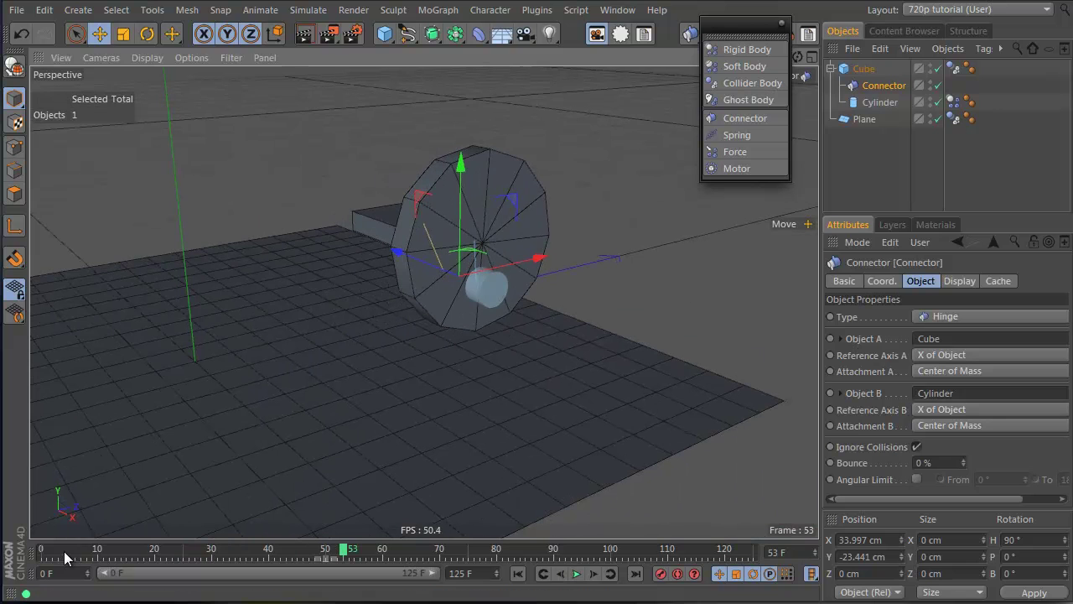
pyautogui.click(43, 551)
pyautogui.keyDown('alt'); pyautogui.moveTo(259, 368); pyautogui.dragTo(413, 377); pyautogui.keyUp('alt')
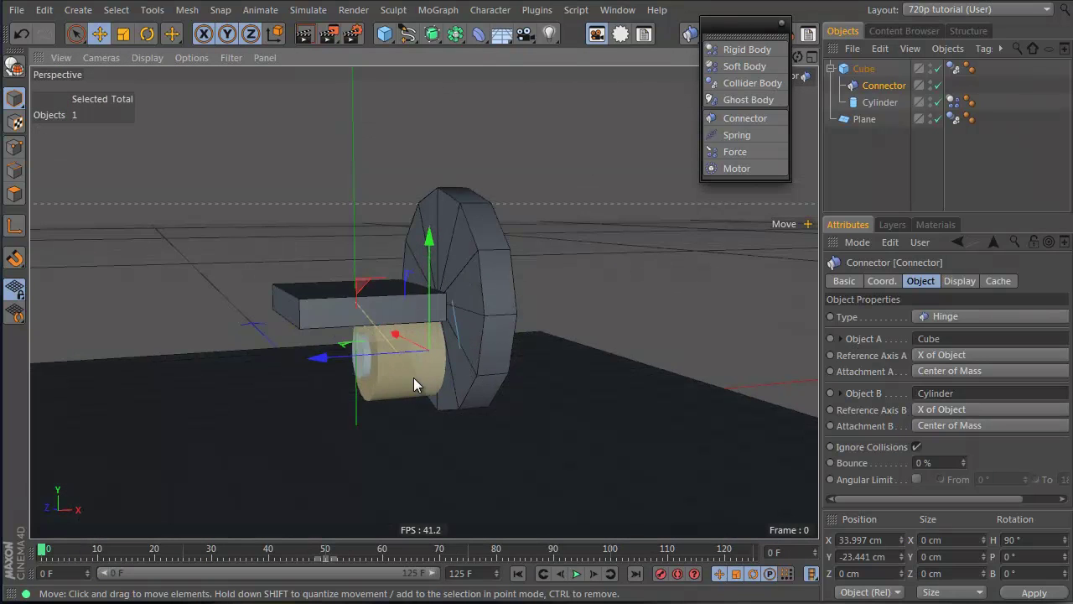
# Delete the Cube's dynamics tag and play the simulation to see how the wheel and connector behave without it.
pyautogui.click(338, 276)
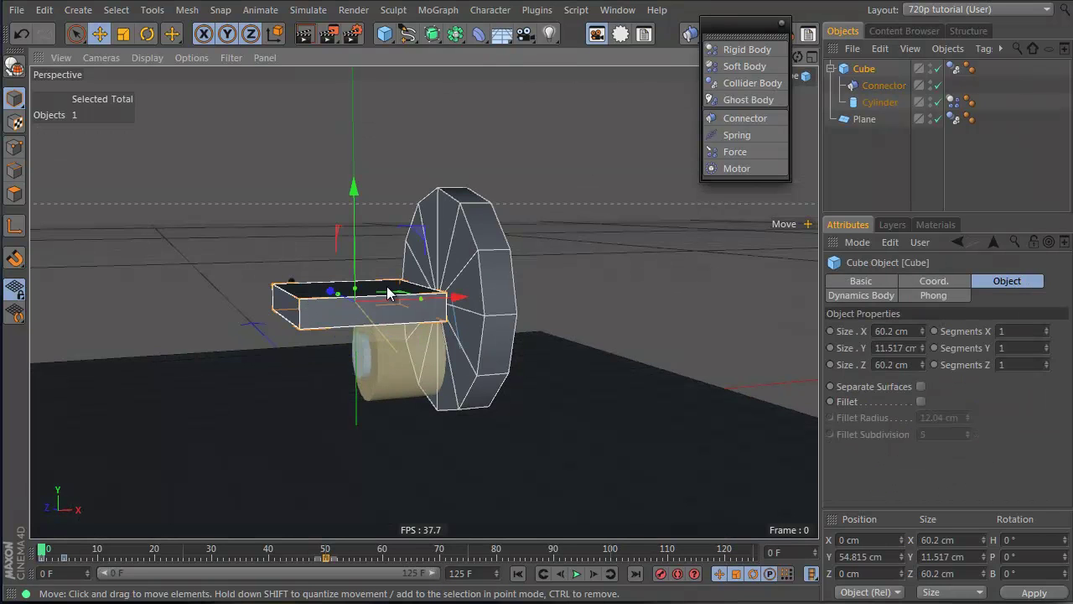
pyautogui.click(953, 69)
pyautogui.press('Delete')
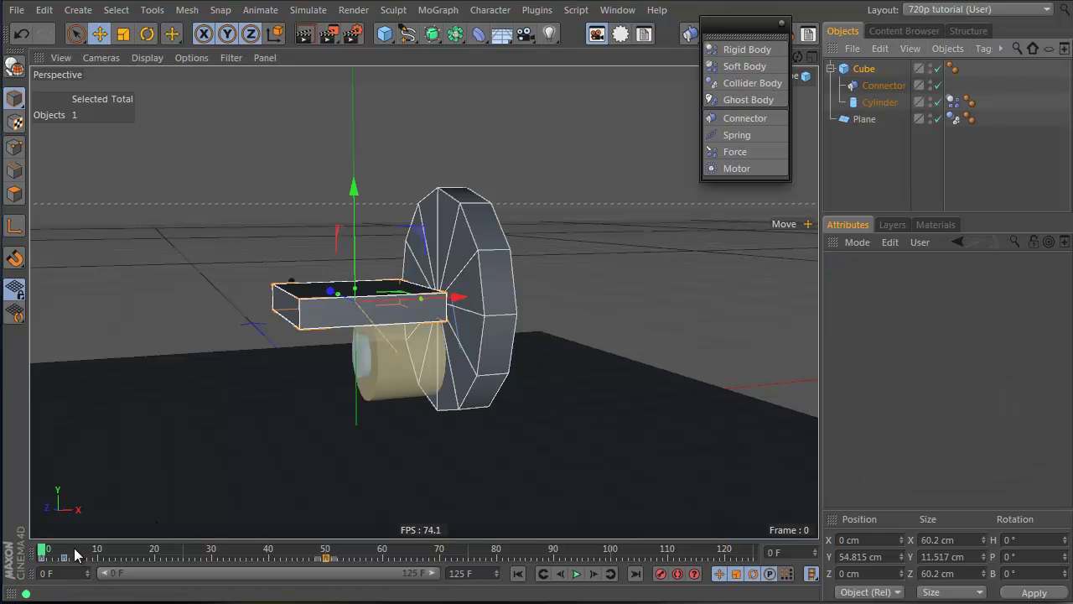
pyautogui.press('F8')
pyautogui.press('F8')
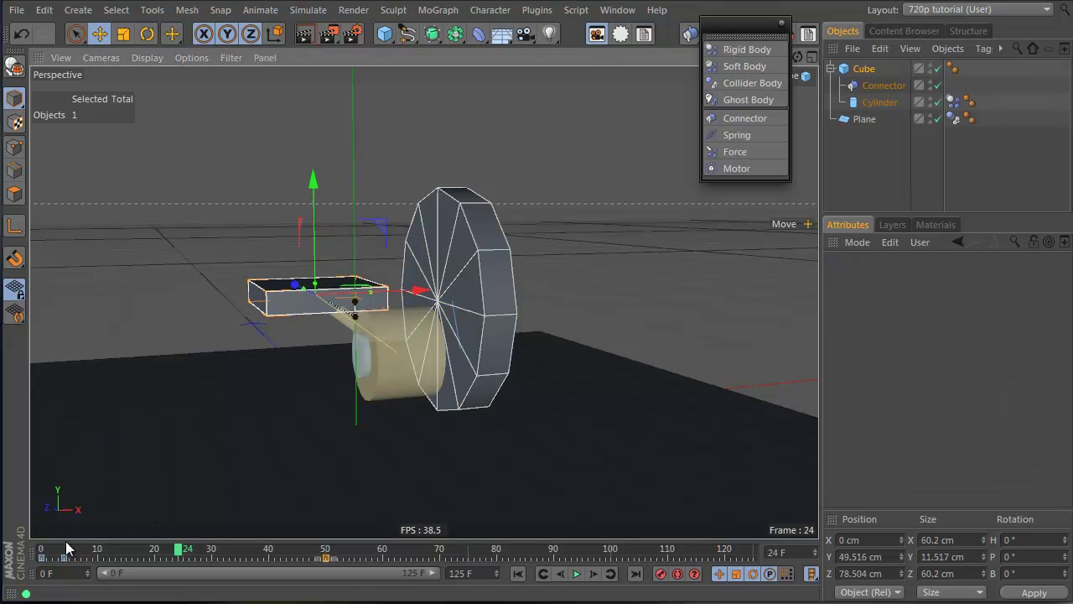
pyautogui.keyDown('alt'); pyautogui.moveTo(328, 312); pyautogui.dragTo(448, 334); pyautogui.keyUp('alt')
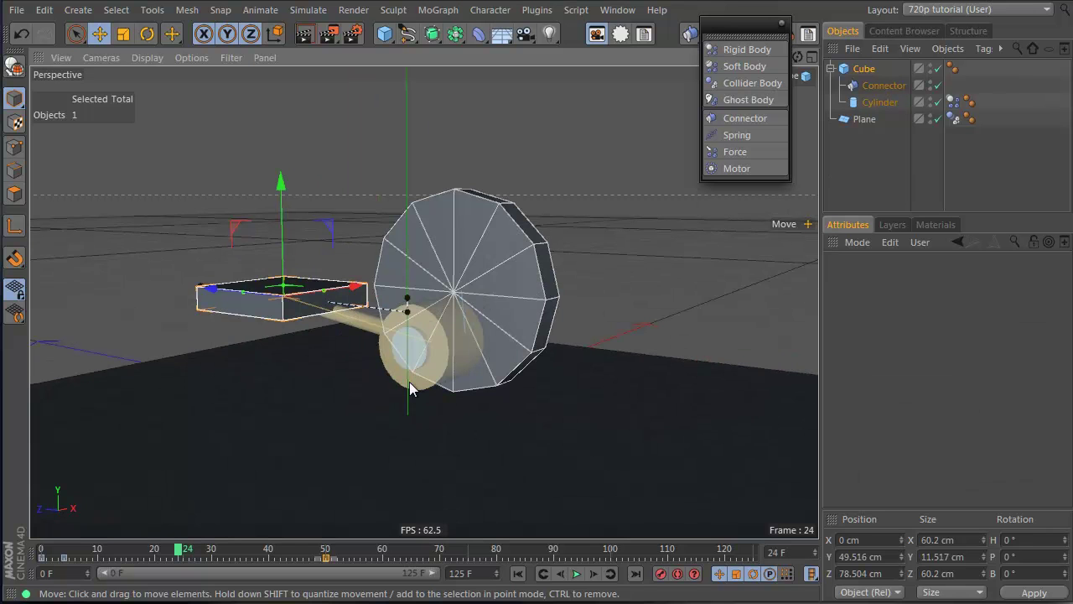
# Inspect the Connector at frames 24 and 44, clear its keyframe at frame 24 and return to frame 0.
pyautogui.click(871, 86)
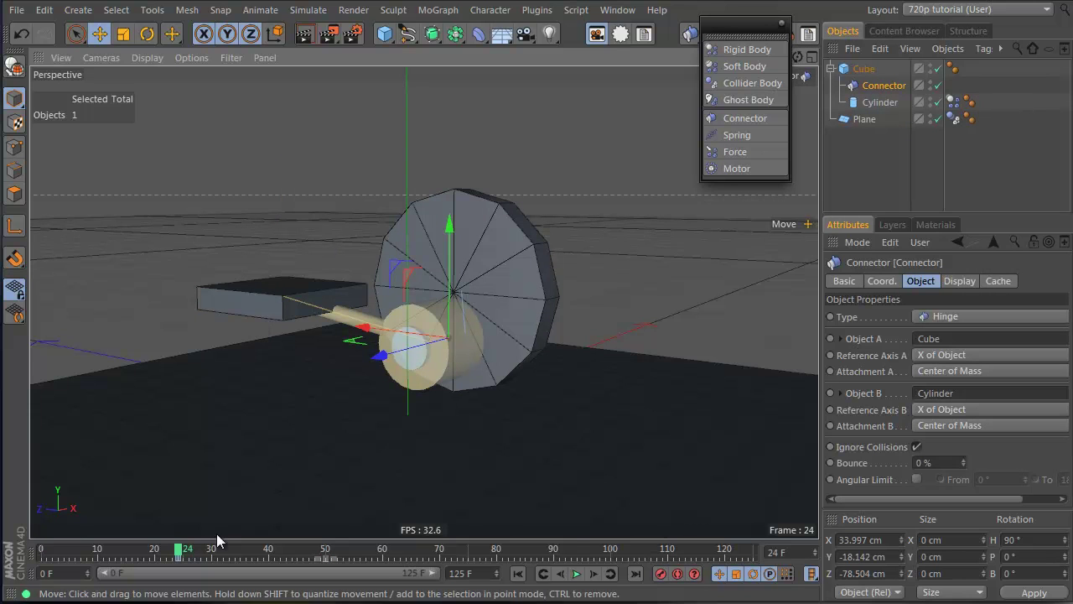
pyautogui.moveTo(369, 328); pyautogui.dragTo(279, 316)
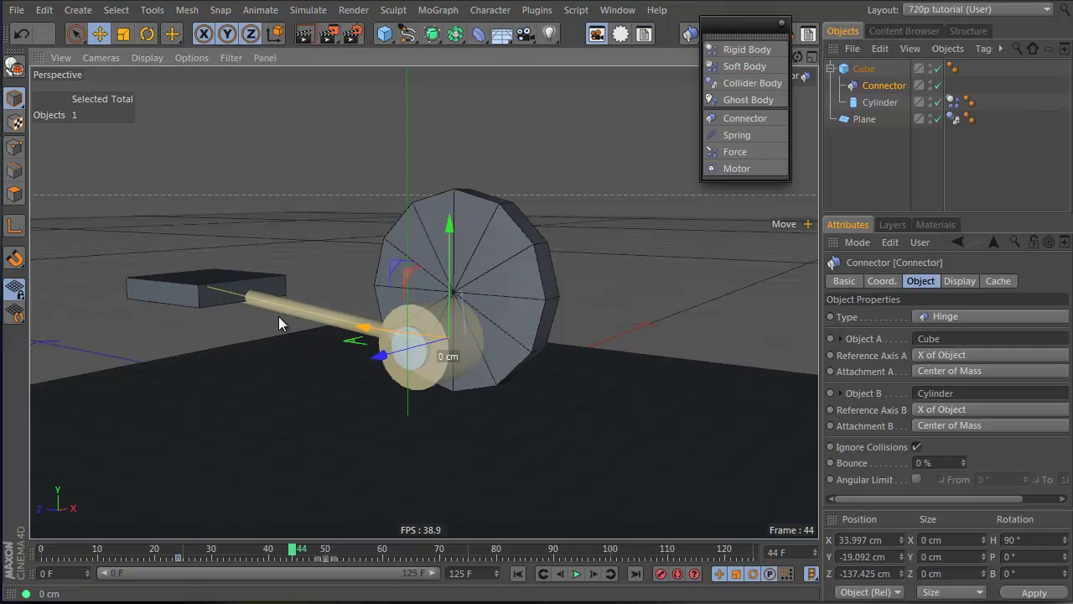
pyautogui.click(181, 559)
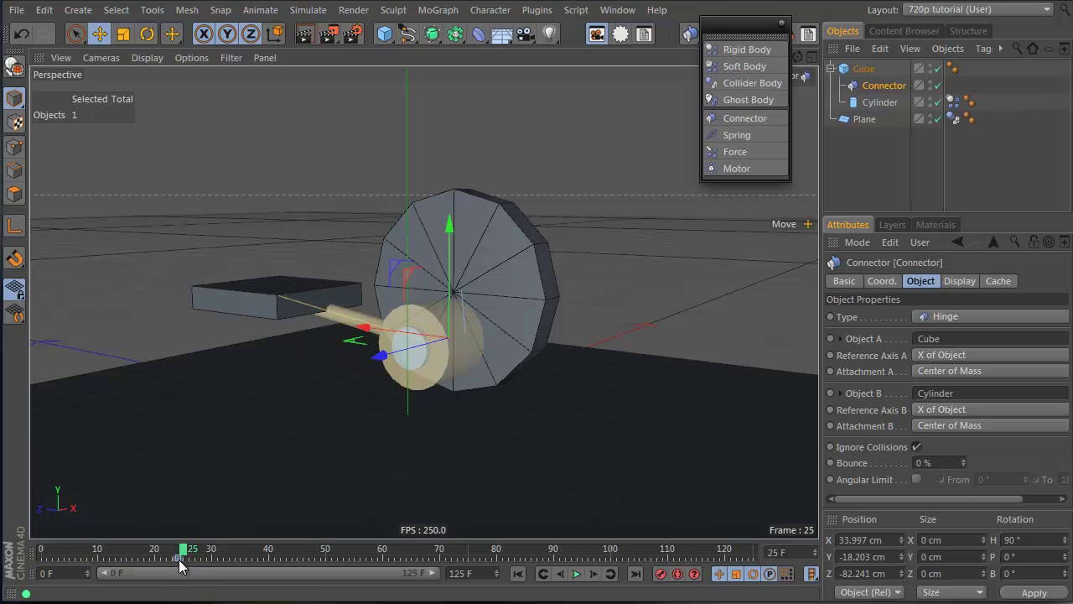
pyautogui.moveTo(189, 552); pyautogui.dragTo(42, 552)
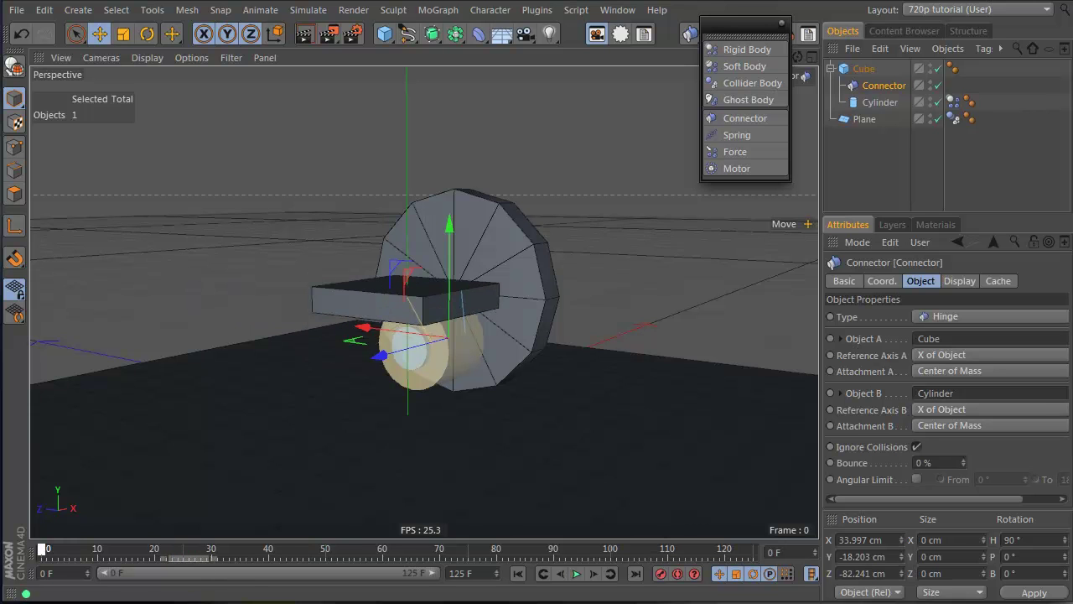
# Make the Cube a Collider Body again, deselect all objects and keep the timeline at frame 0.
pyautogui.click(890, 69)
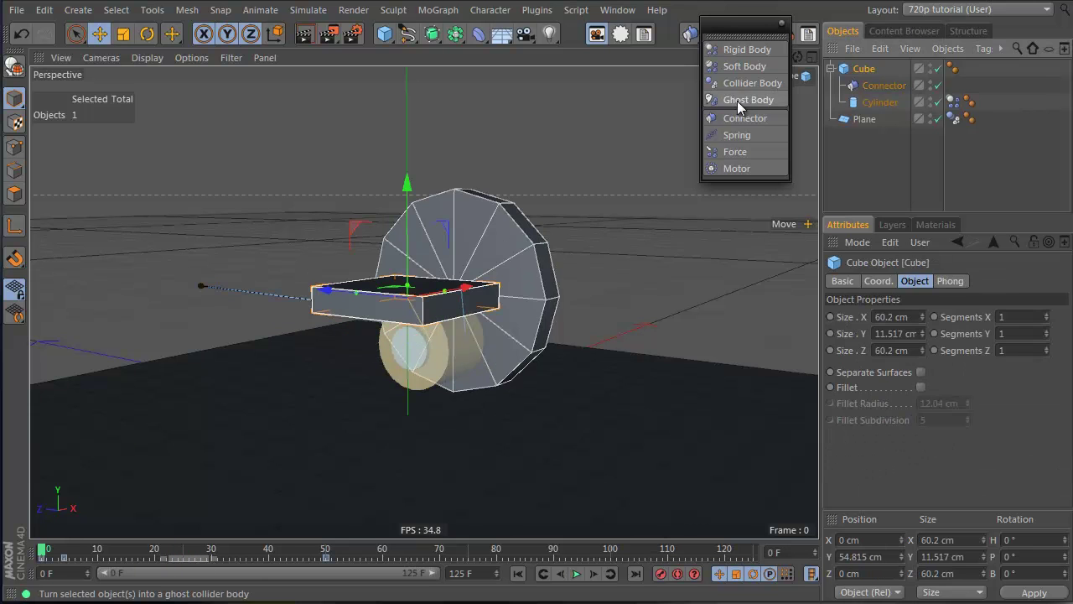
pyautogui.click(746, 83)
pyautogui.click(837, 86)
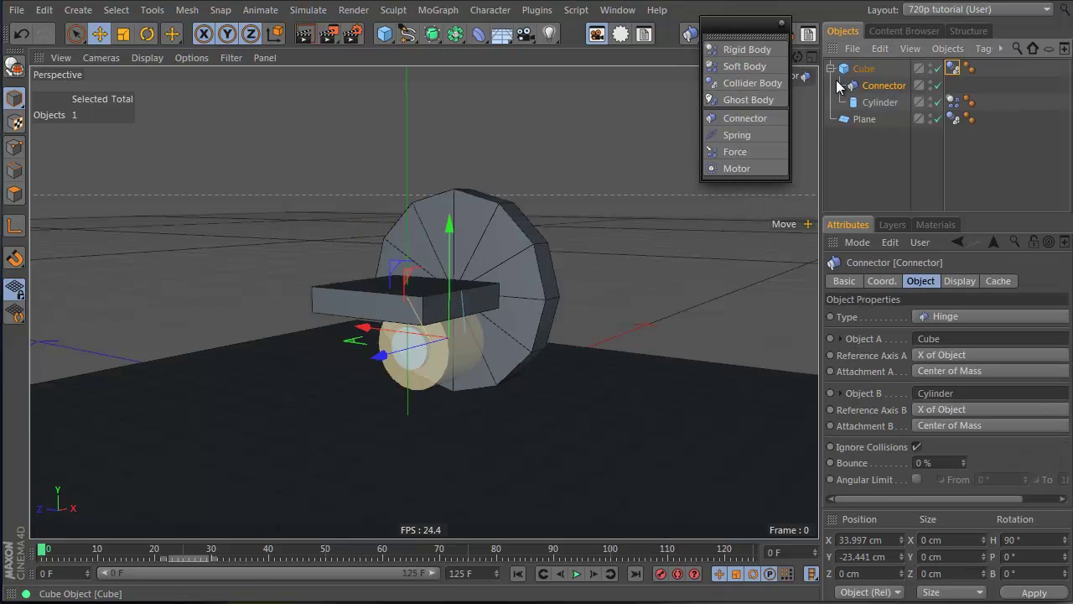
pyautogui.click(849, 160)
pyautogui.moveTo(47, 549)
pyautogui.mouseDown()
pyautogui.moveTo(167, 539)
pyautogui.moveTo(42, 550)
pyautogui.mouseUp()
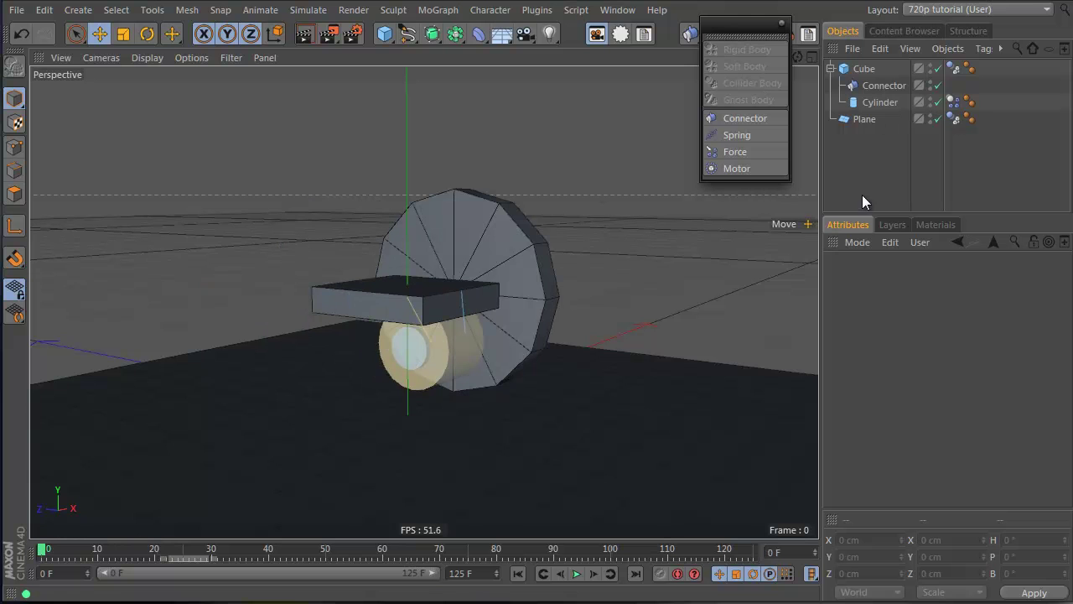
# Toggle the Connector's Ignore Collisions option off and back on, and raise the Connector along Y to about -4 cm.
pyautogui.click(884, 84)
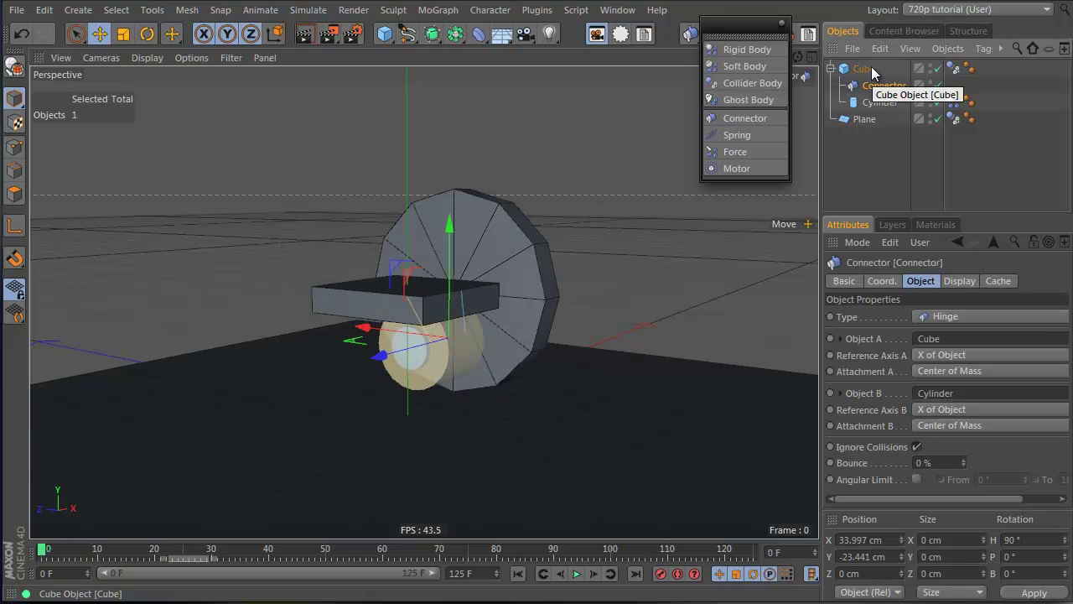
pyautogui.click(917, 447)
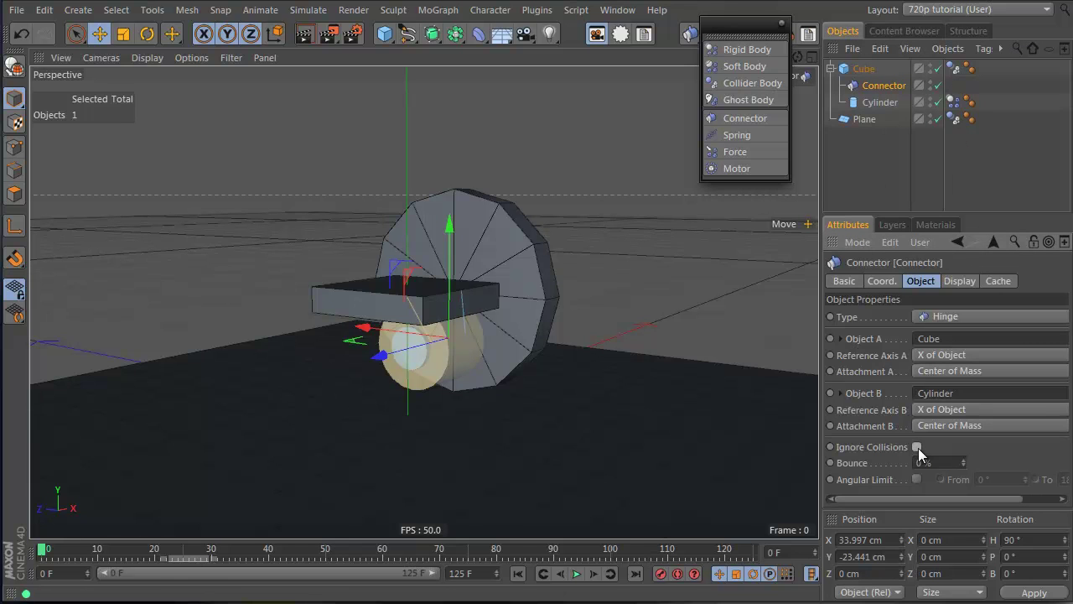
pyautogui.keyDown('alt'); pyautogui.moveTo(433, 356); pyautogui.dragTo(480, 348); pyautogui.keyUp('alt')
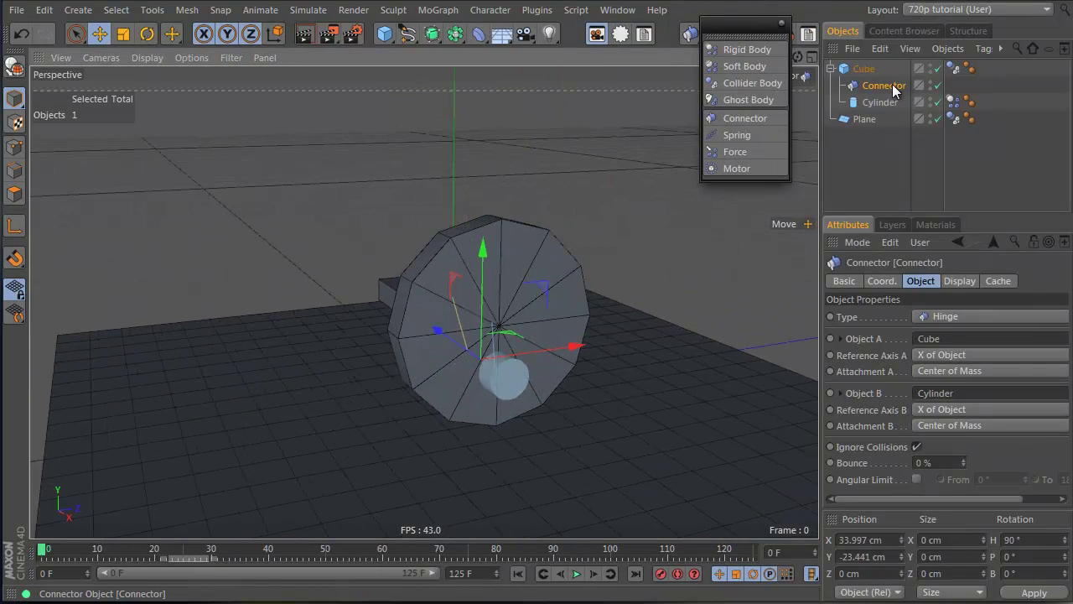
pyautogui.moveTo(477, 279); pyautogui.dragTo(769, 299)
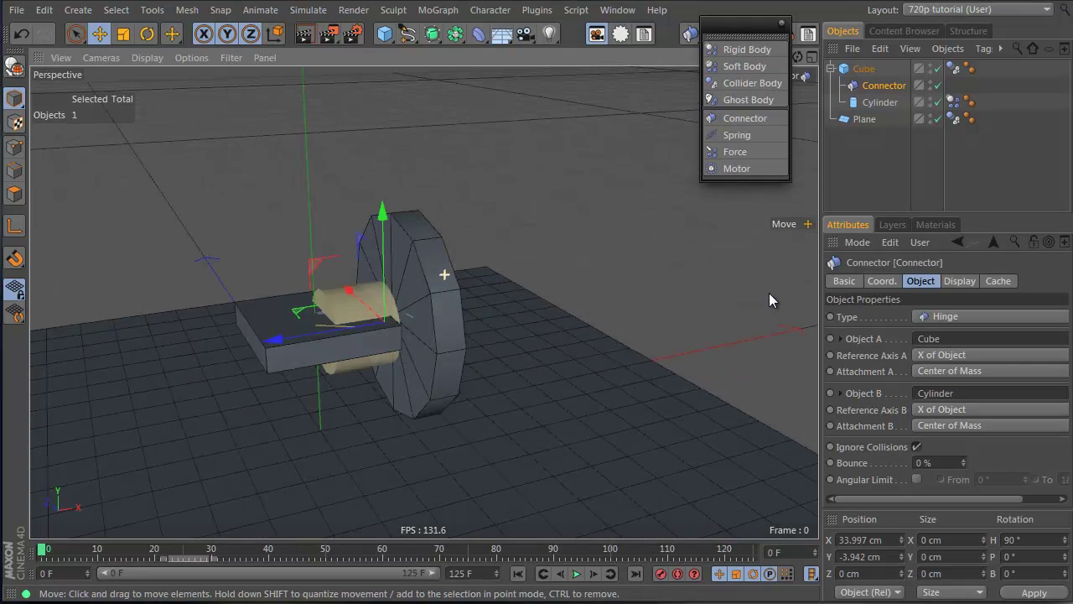
# Switch to the catapult project, locate the top base in the object hierarchy and open its Dynamics Body tag settings.
pyautogui.click(618, 10)
pyautogui.click(668, 388)
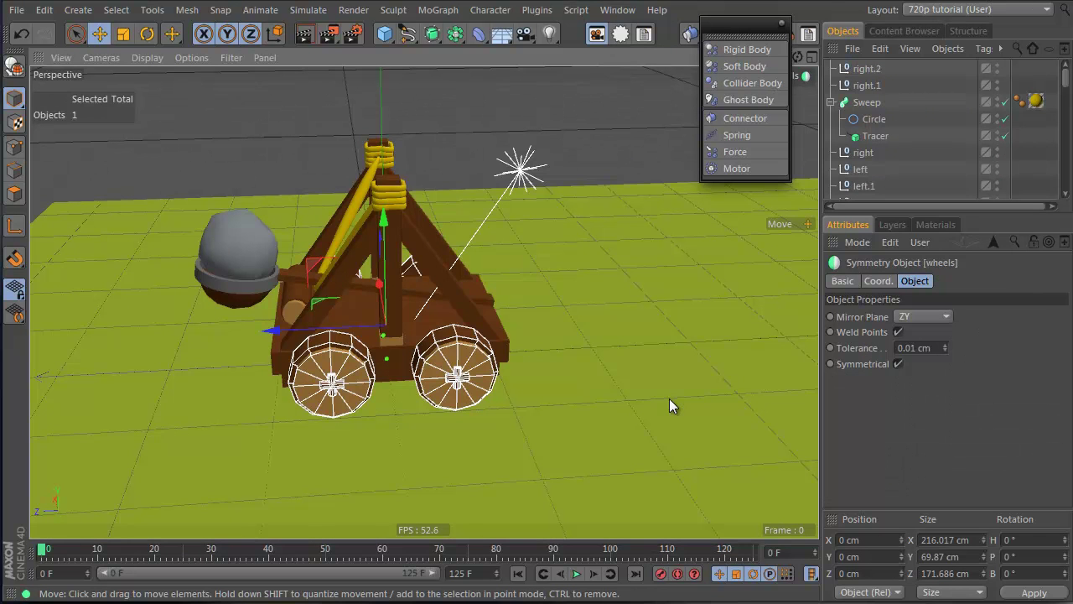
pyautogui.click(437, 310)
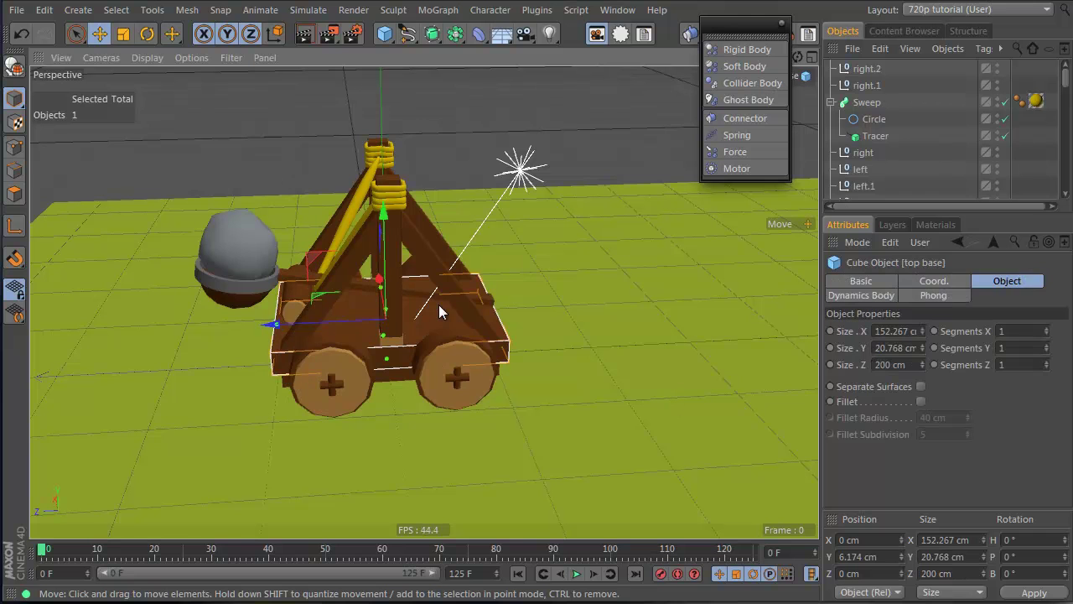
pyautogui.rightClick(894, 121)
pyautogui.click(922, 251)
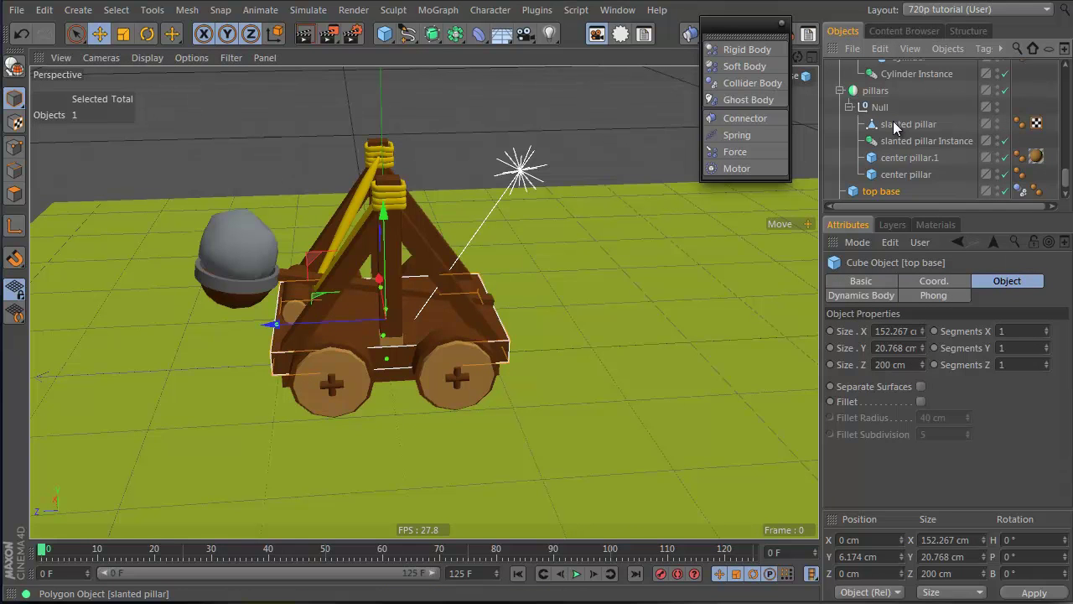
pyautogui.click(1019, 191)
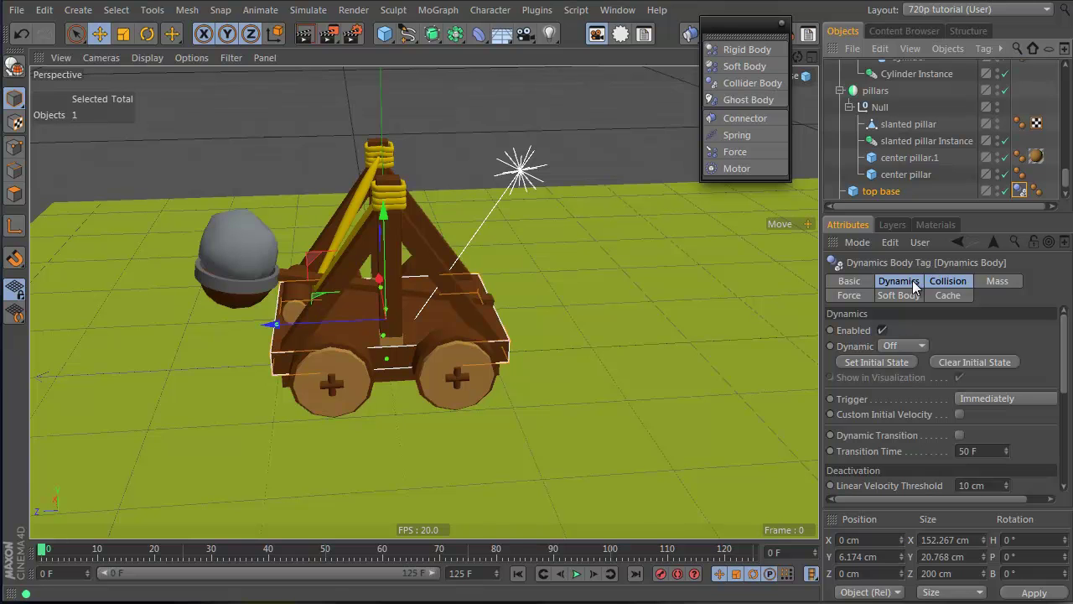
# Play the start of the catapult simulation, return to frame 0 and examine the base and wheels from several angles.
pyautogui.press('F8')
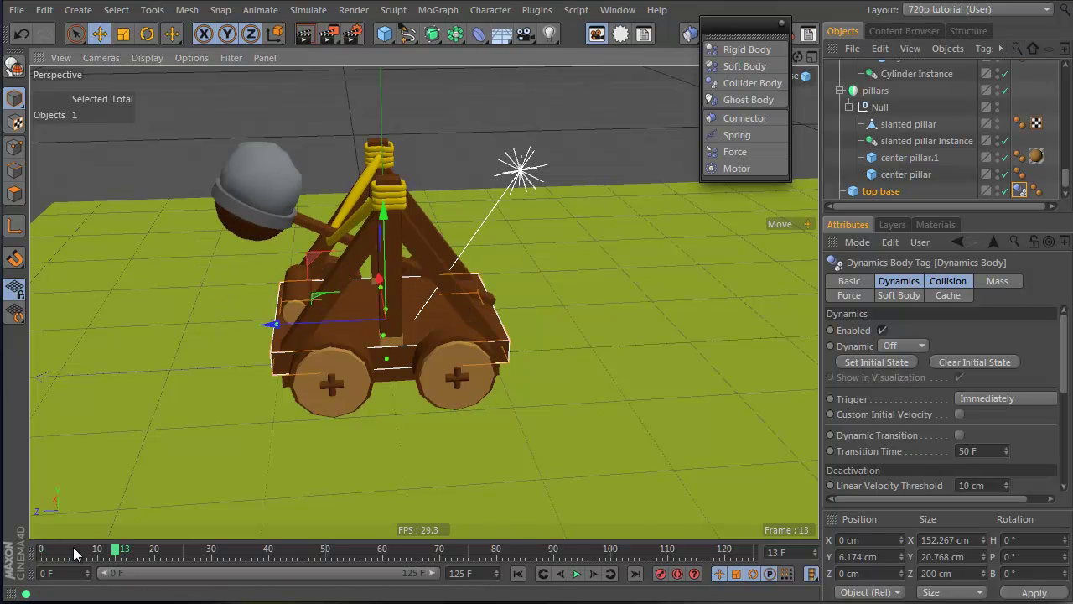
pyautogui.moveTo(74, 550); pyautogui.dragTo(42, 528)
pyautogui.keyDown('alt'); pyautogui.moveTo(307, 322); pyautogui.dragTo(588, 346); pyautogui.keyUp('alt')
pyautogui.keyDown('alt'); pyautogui.moveTo(283, 379); pyautogui.dragTo(365, 372); pyautogui.keyUp('alt')
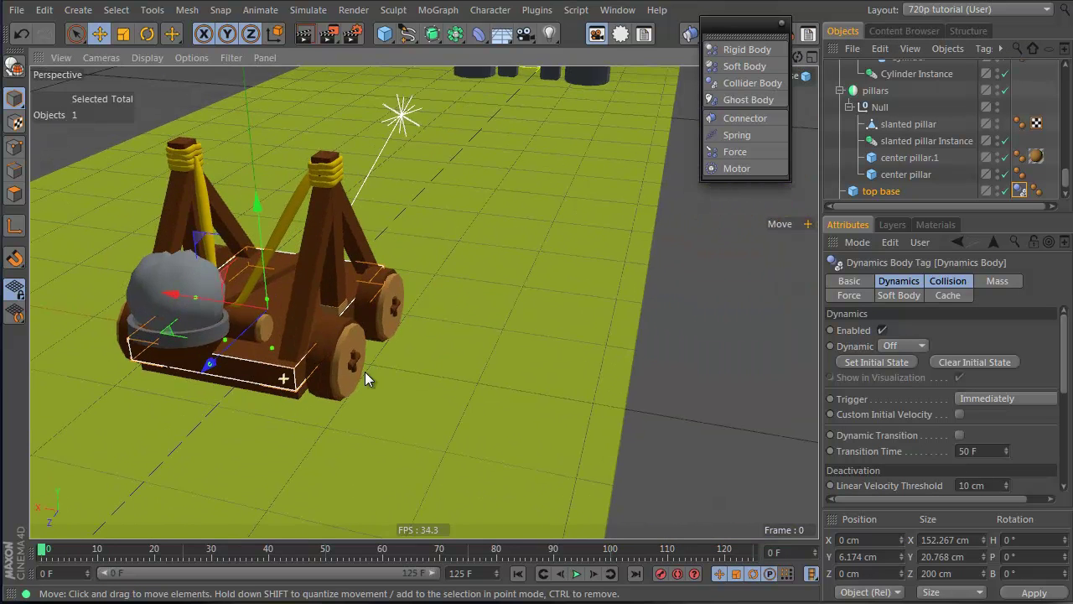
pyautogui.keyDown('alt'); pyautogui.moveTo(365, 371); pyautogui.dragTo(394, 369, button='right'); pyautogui.keyUp('alt')
pyautogui.keyDown('alt'); pyautogui.moveTo(367, 367); pyautogui.dragTo(149, 318); pyautogui.keyUp('alt')
pyautogui.keyDown('alt'); pyautogui.moveTo(428, 353); pyautogui.dragTo(426, 302); pyautogui.keyUp('alt')
# Show all four views, frame the catapult's base and wheels in the Right view, and go to frame 10.
pyautogui.middleClick(426, 302)
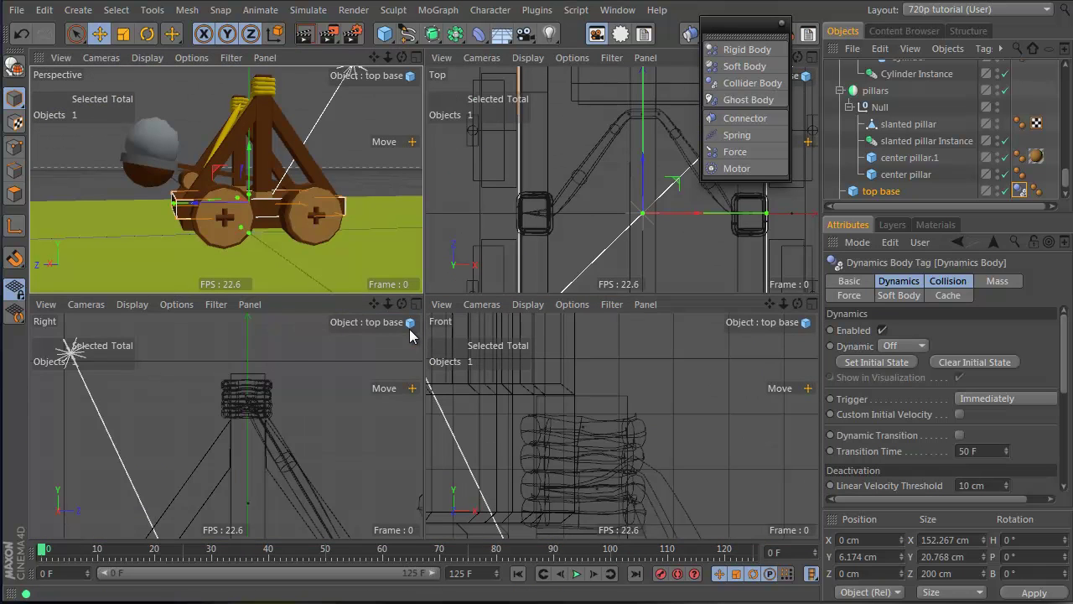
pyautogui.keyDown('alt'); pyautogui.moveTo(281, 441); pyautogui.dragTo(177, 456, button='right'); pyautogui.keyUp('alt')
pyautogui.keyDown('alt'); pyautogui.moveTo(306, 444); pyautogui.dragTo(314, 320, button='middle'); pyautogui.keyUp('alt')
pyautogui.keyDown('alt'); pyautogui.moveTo(288, 399); pyautogui.dragTo(337, 407, button='right'); pyautogui.keyUp('alt')
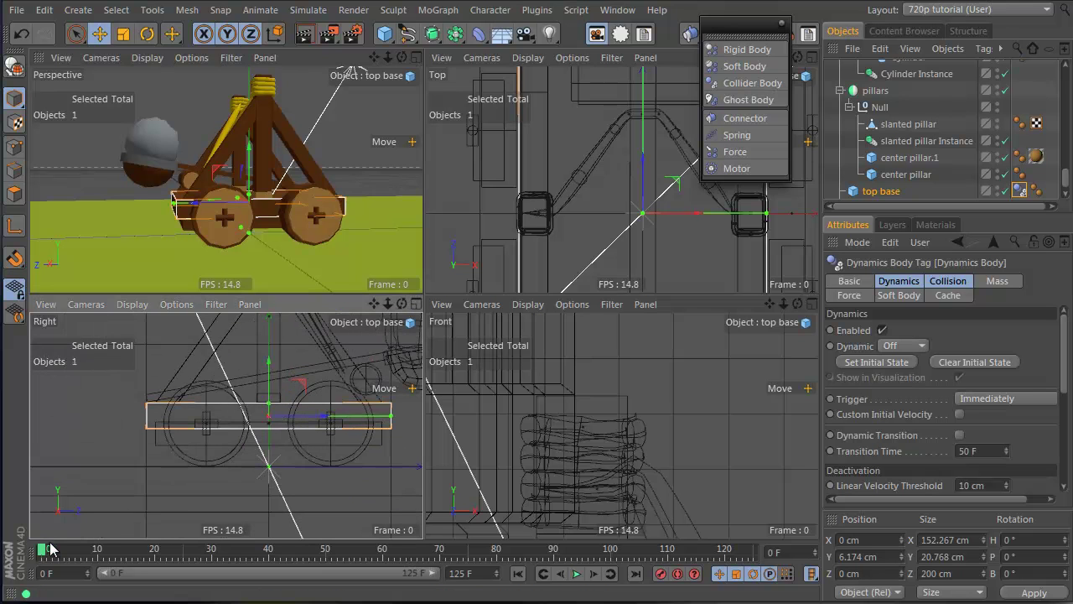
pyautogui.moveTo(71, 550); pyautogui.dragTo(99, 554)
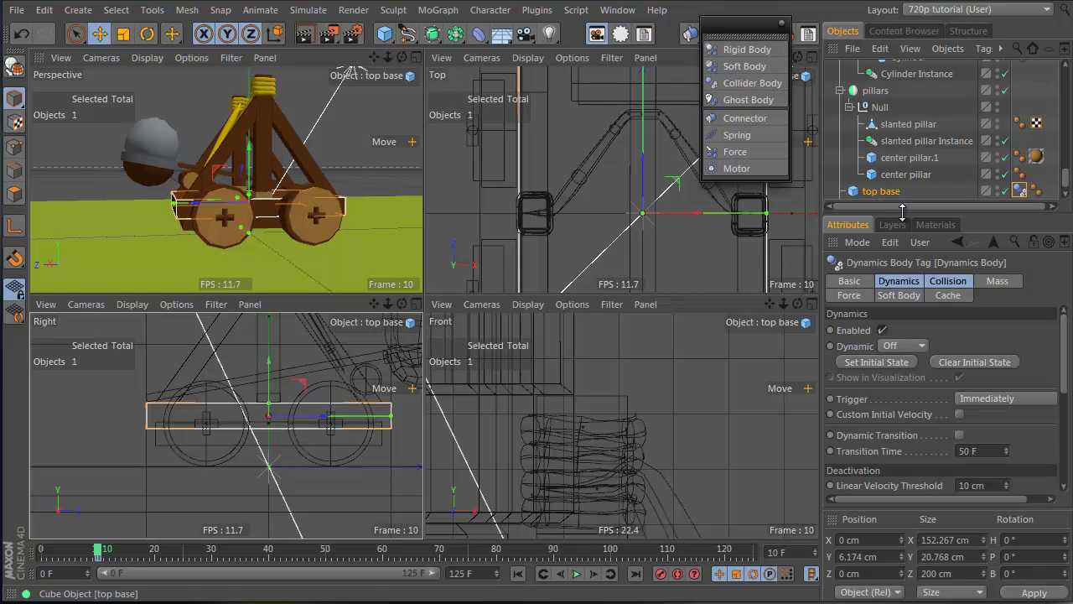
# Locate and select the catapult null in the object hierarchy, and go to frame 0.
pyautogui.scroll(3, 869, 127)
pyautogui.scroll(3, 864, 122)
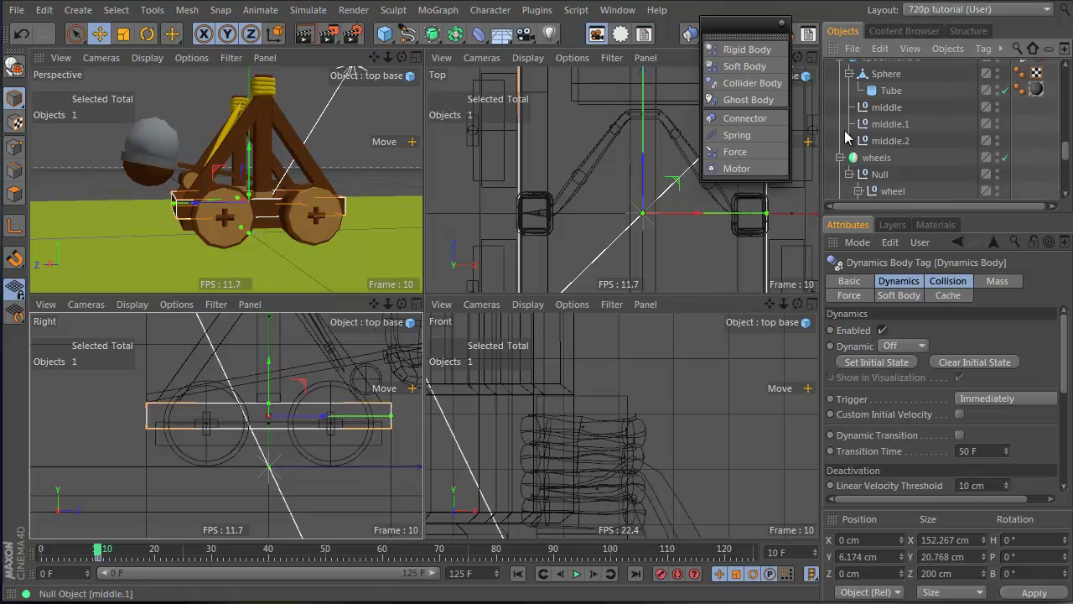
pyautogui.scroll(10, 855, 151)
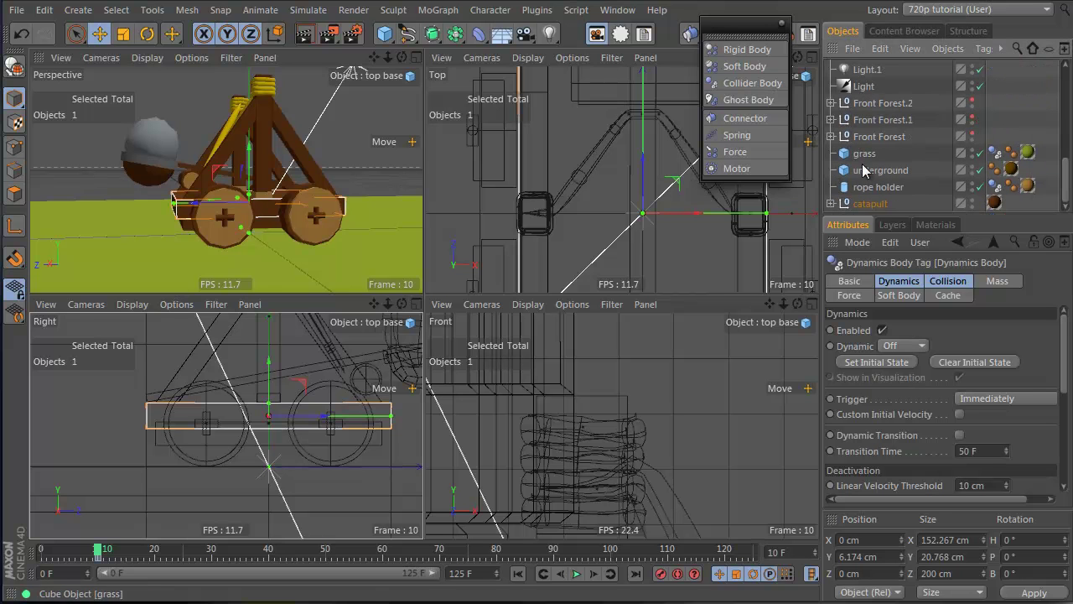
pyautogui.click(97, 560)
pyautogui.click(889, 204)
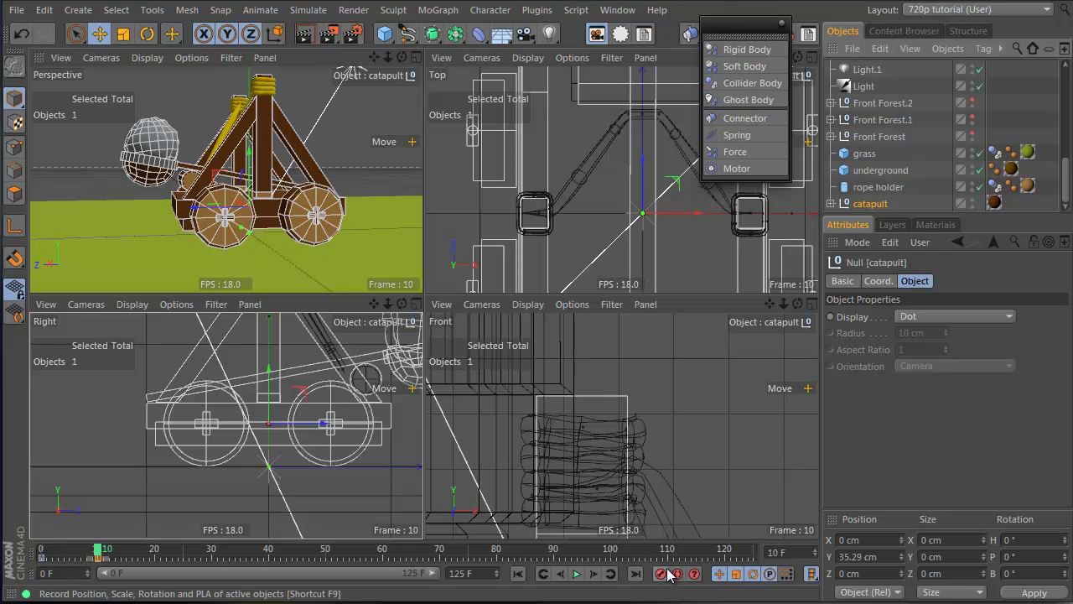
pyautogui.click(42, 550)
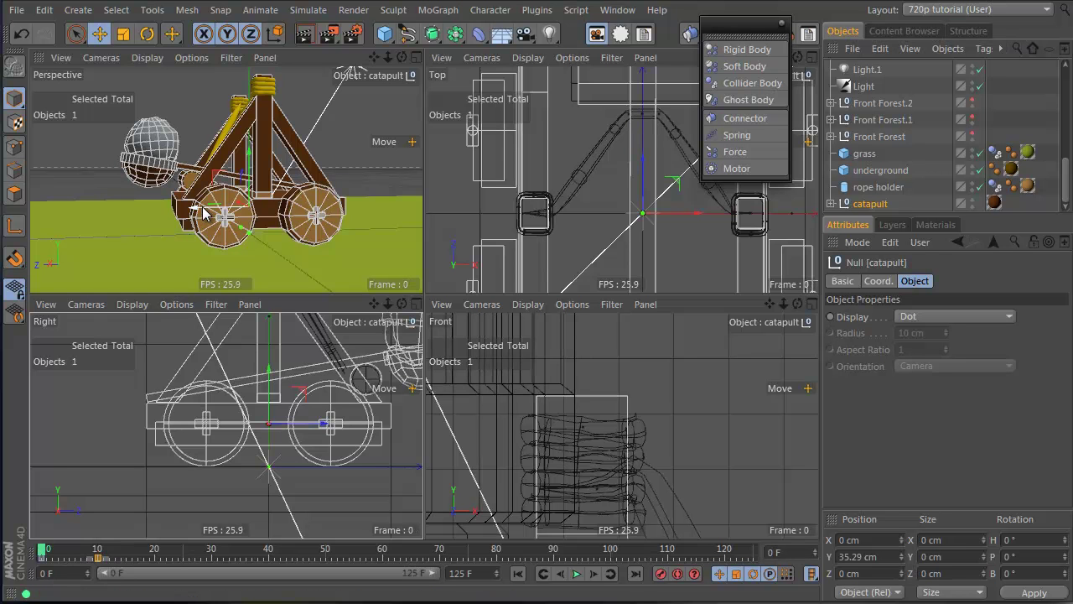
# Try moving the catapult along Z to about 74.8 cm, check which parts follow, and reset it at frame 0.
pyautogui.moveTo(203, 213); pyautogui.dragTo(141, 220)
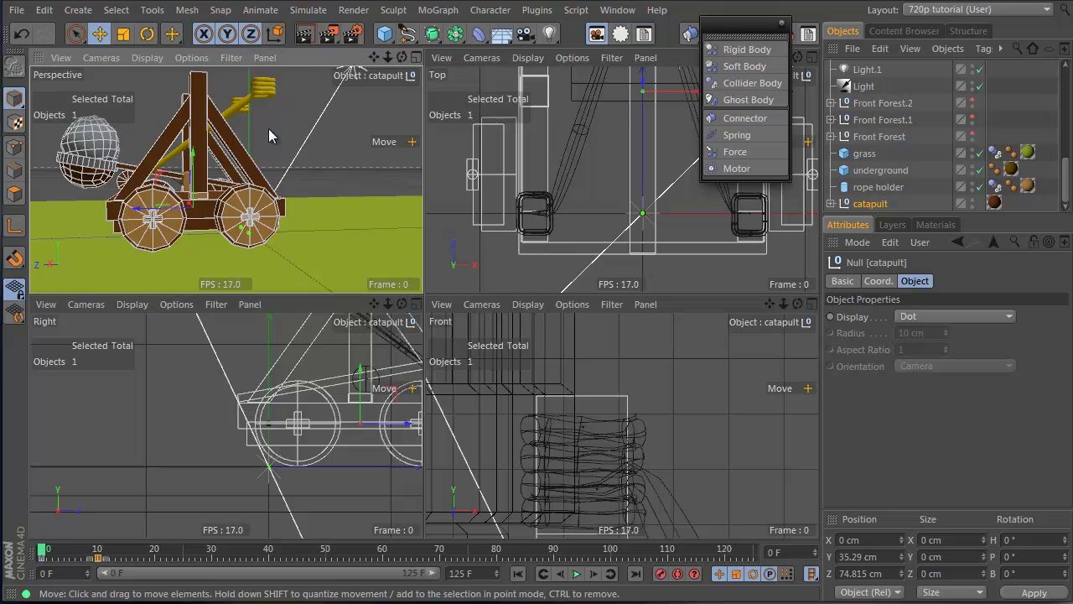
pyautogui.keyDown('alt'); pyautogui.moveTo(268, 128); pyautogui.dragTo(320, 183); pyautogui.keyUp('alt')
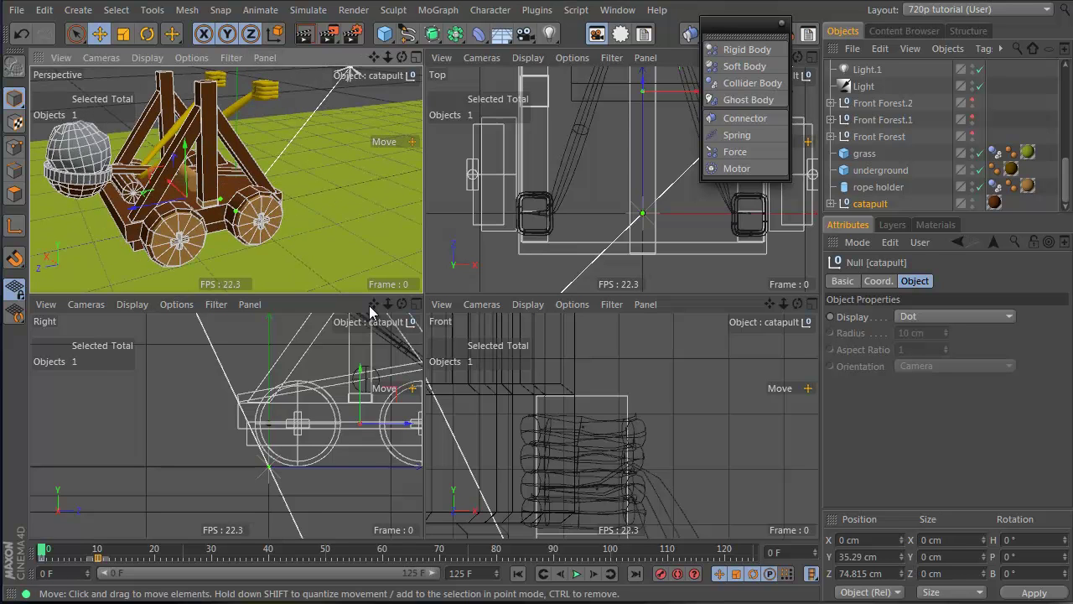
pyautogui.click(46, 554)
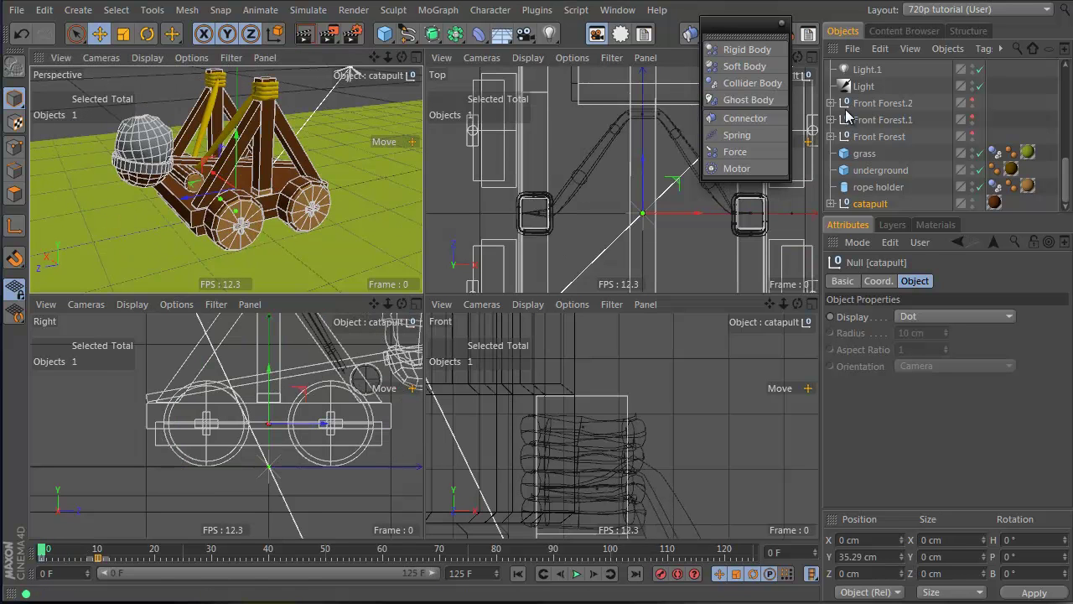
# Enlarge the object list and select all rope objects and nulls from right.2 through rope on pillar Instance.
pyautogui.moveTo(921, 214); pyautogui.dragTo(920, 449)
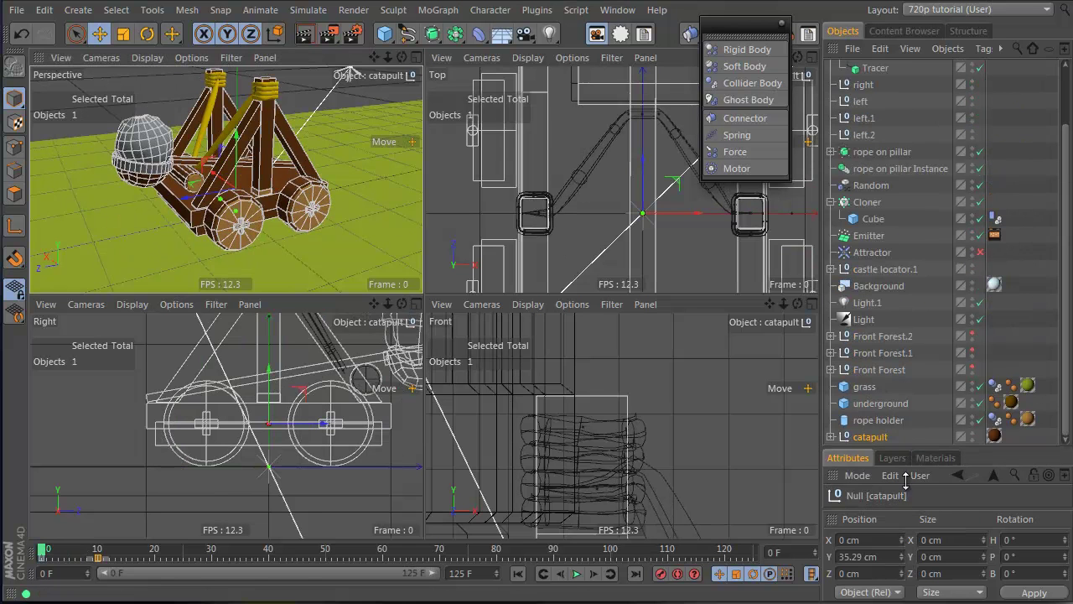
pyautogui.scroll(2, 895, 165)
pyautogui.click(833, 101)
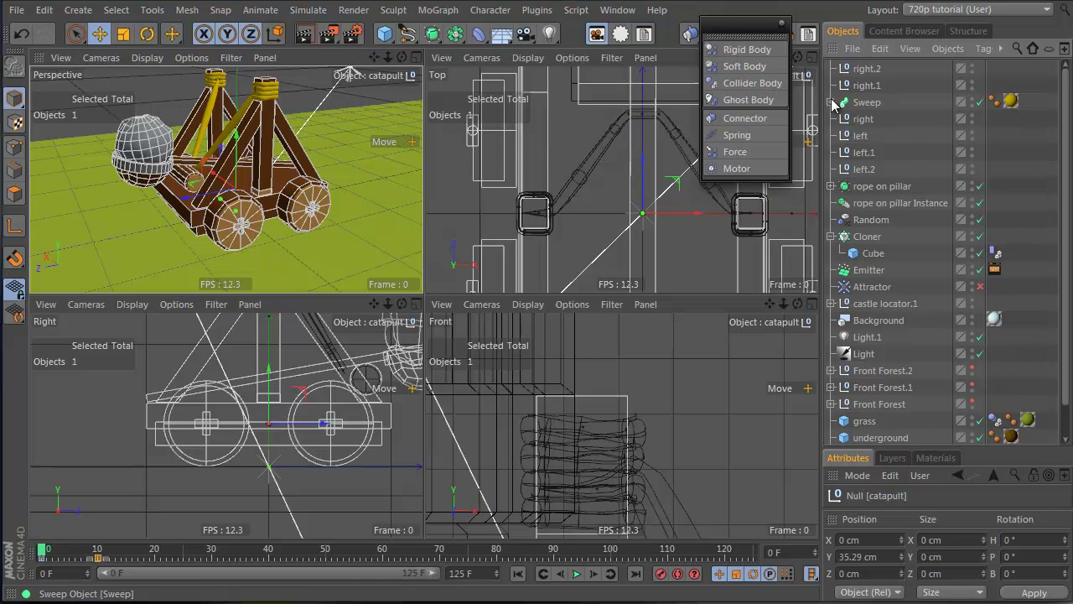
pyautogui.click(865, 70)
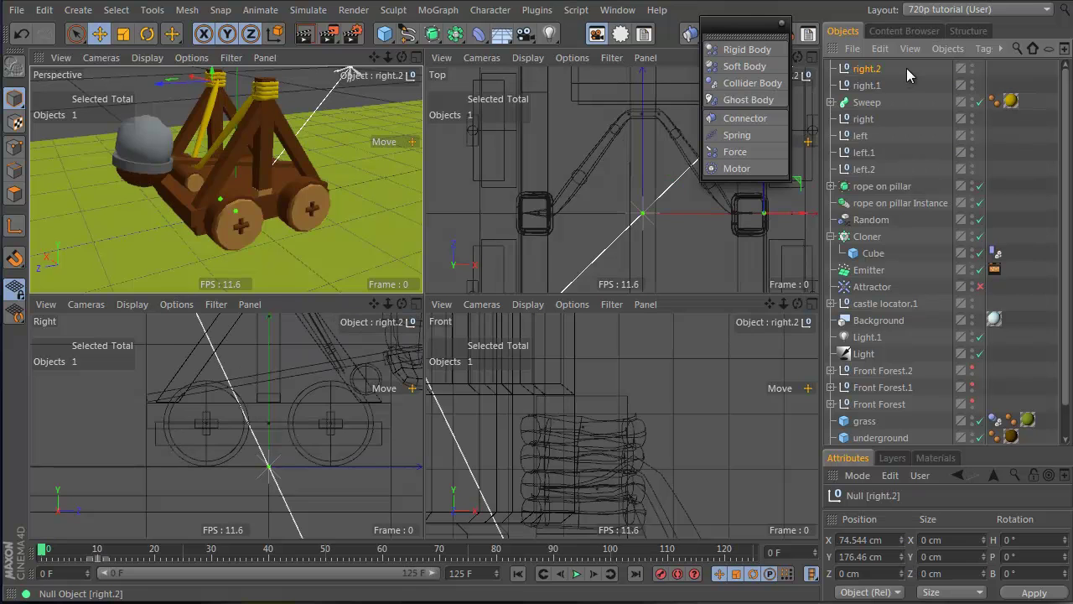
pyautogui.moveTo(864, 151); pyautogui.dragTo(856, 218)
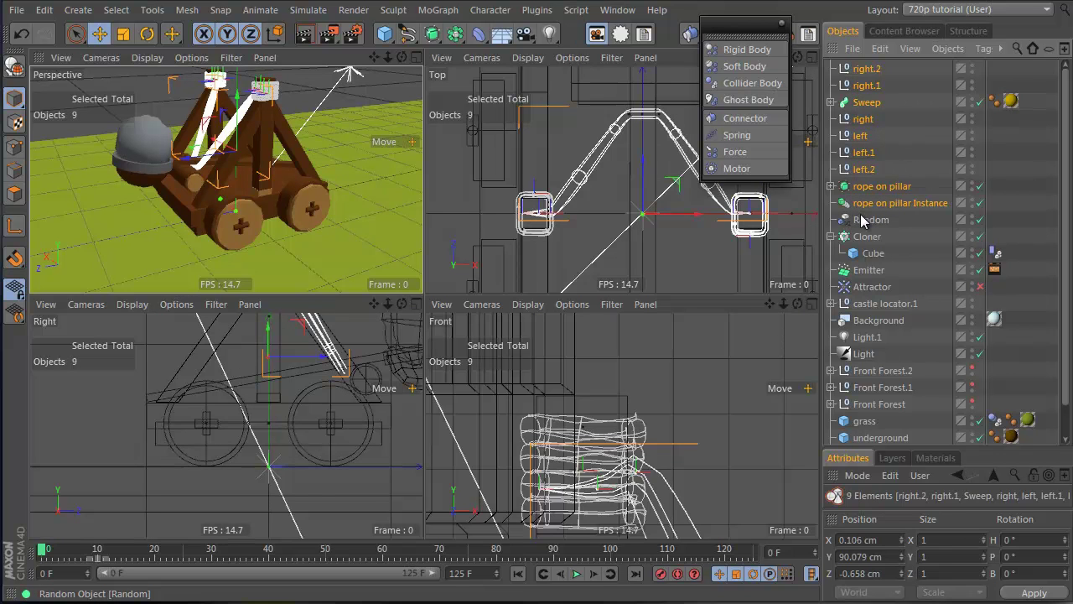
pyautogui.click(865, 221)
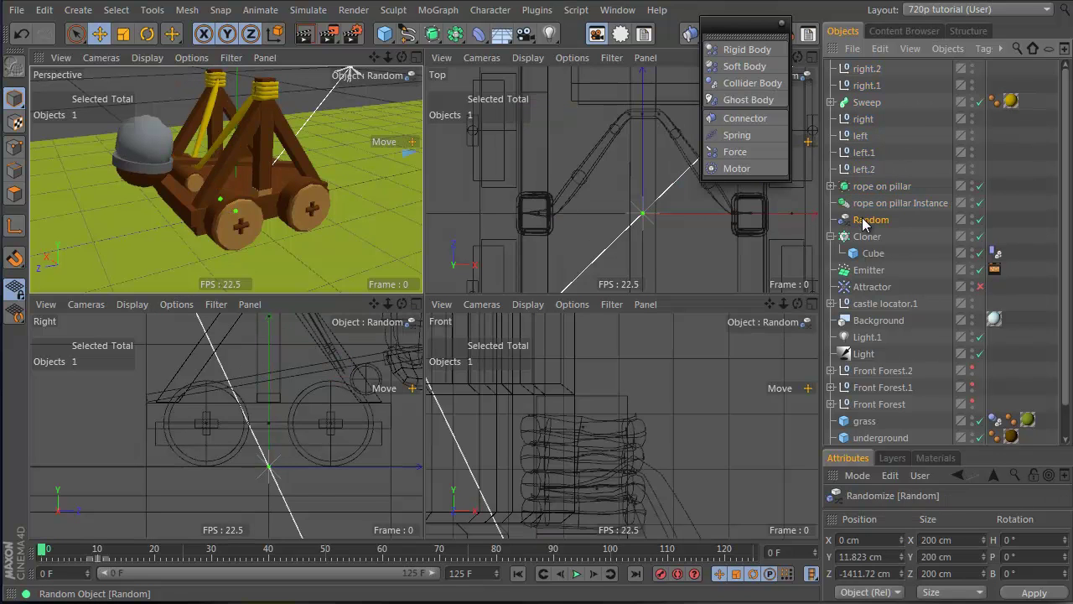
pyautogui.click(980, 219)
pyautogui.click(881, 203)
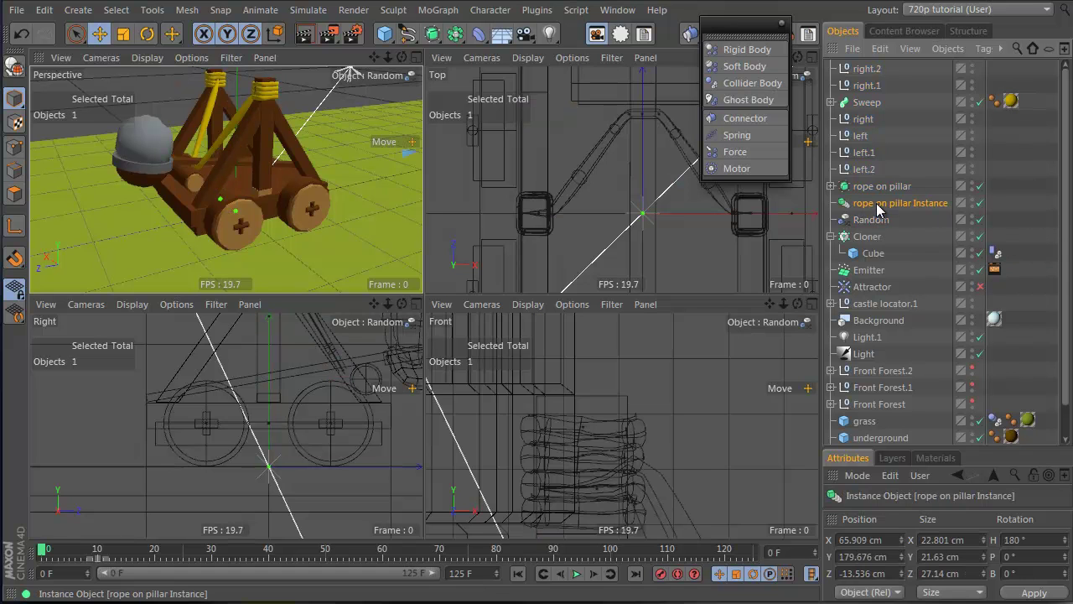
pyautogui.keyDown('shift'); pyautogui.click(870, 71); pyautogui.keyUp('shift')
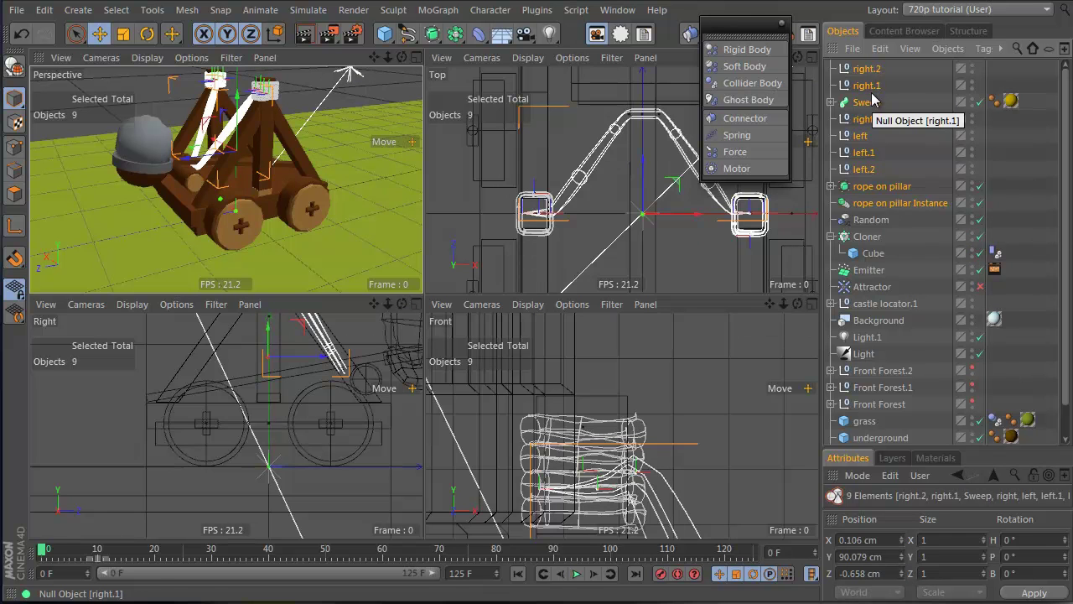
# Group the selected rope objects under a null named "rope" and make it a child of the catapult.
pyautogui.hotkey('alt', 'g')
pyautogui.doubleClick(864, 68)
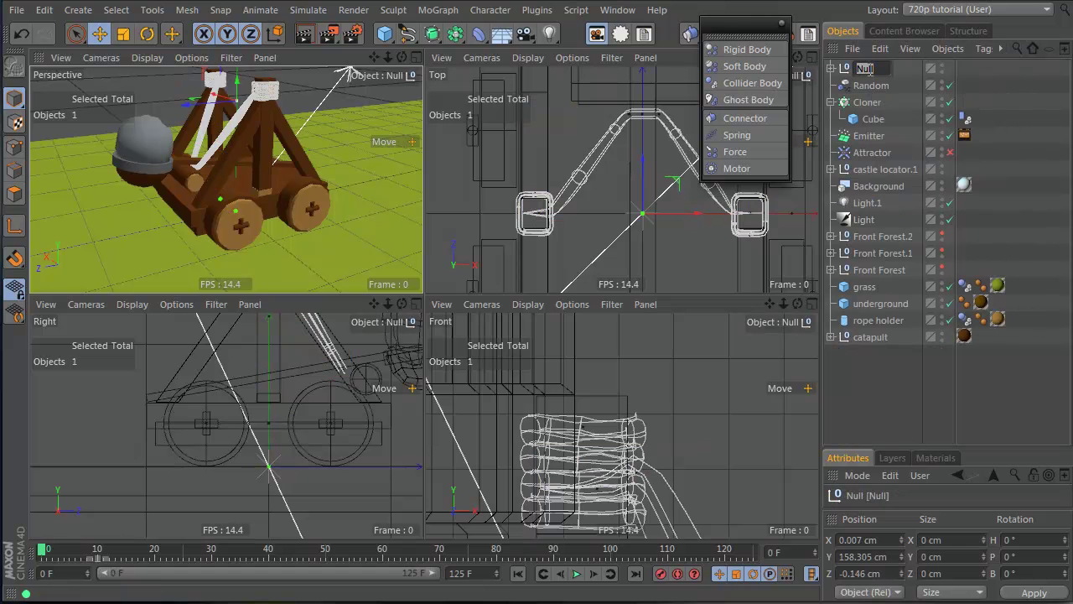
pyautogui.write('rope')
pyautogui.press('Return')
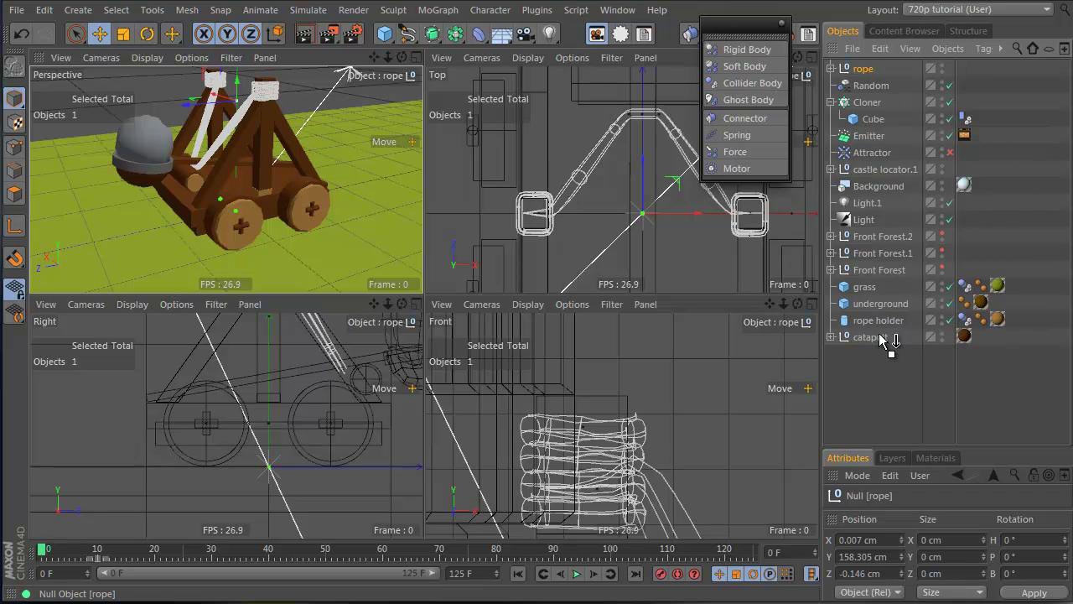
pyautogui.moveTo(882, 339); pyautogui.dragTo(881, 338)
pyautogui.click(832, 320)
# Try moving the catapult along Z to about 112 cm, and undo the move.
pyautogui.click(864, 322)
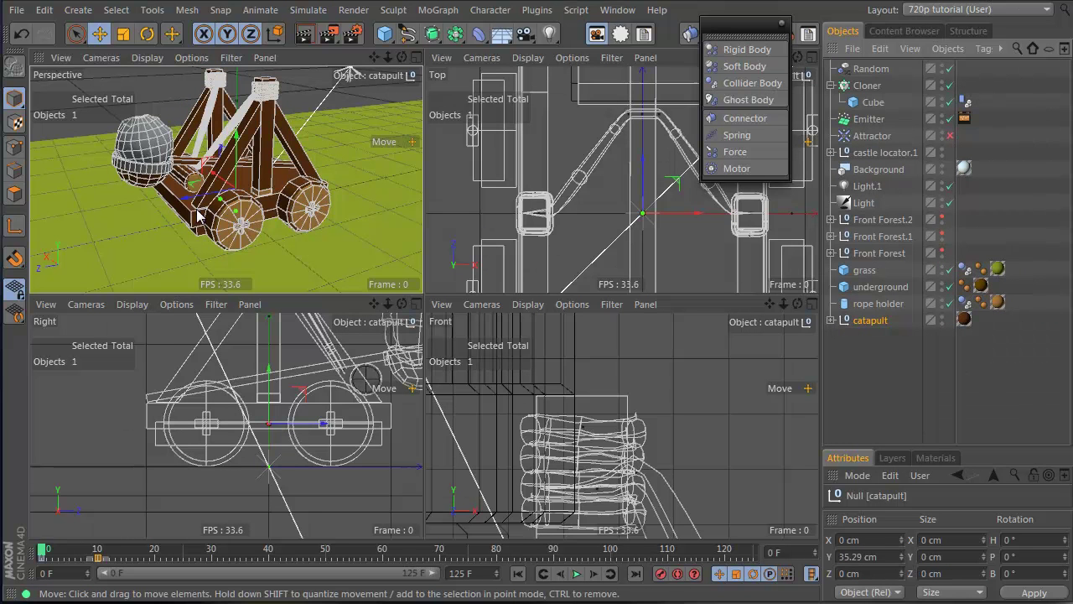
pyautogui.moveTo(202, 209); pyautogui.dragTo(120, 228)
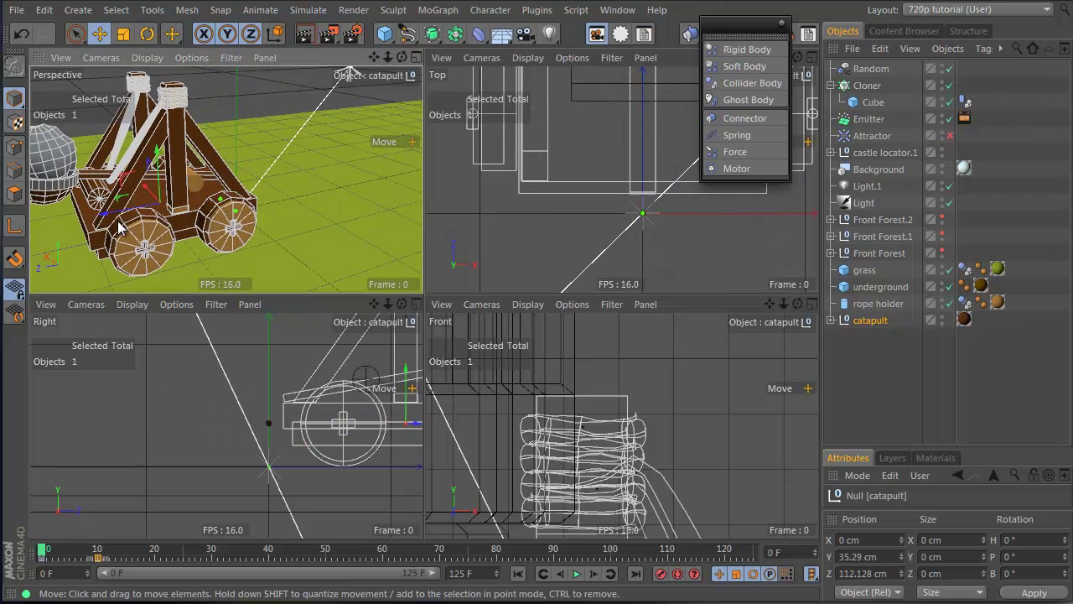
pyautogui.hotkey('ctrl', 'z')
# Make the rope holder cylinder a child of the catapult.
pyautogui.click(195, 182)
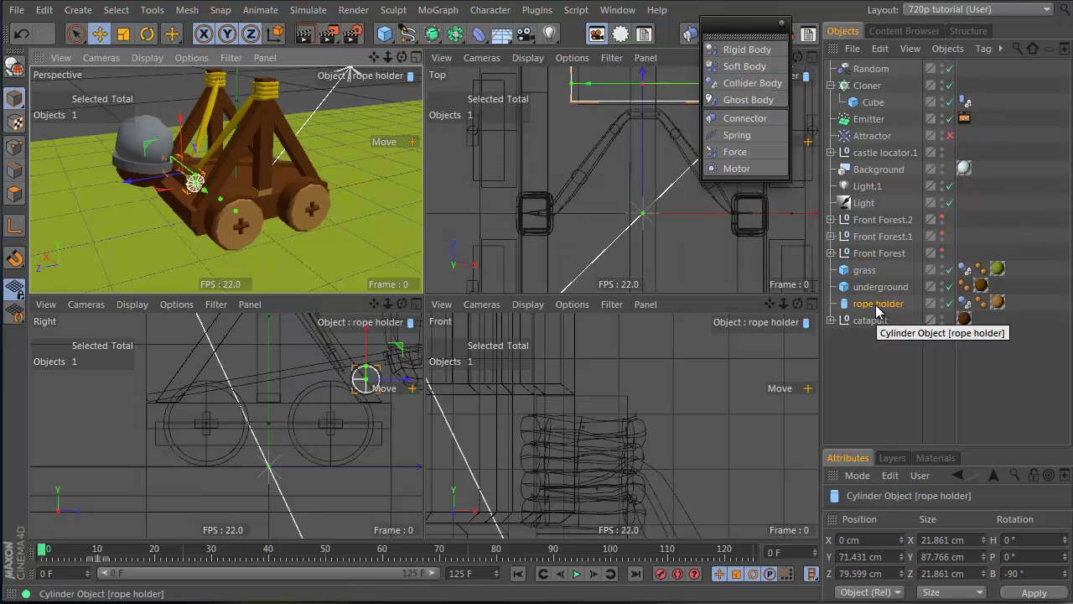
pyautogui.moveTo(876, 306); pyautogui.dragTo(872, 323)
pyautogui.click(832, 303)
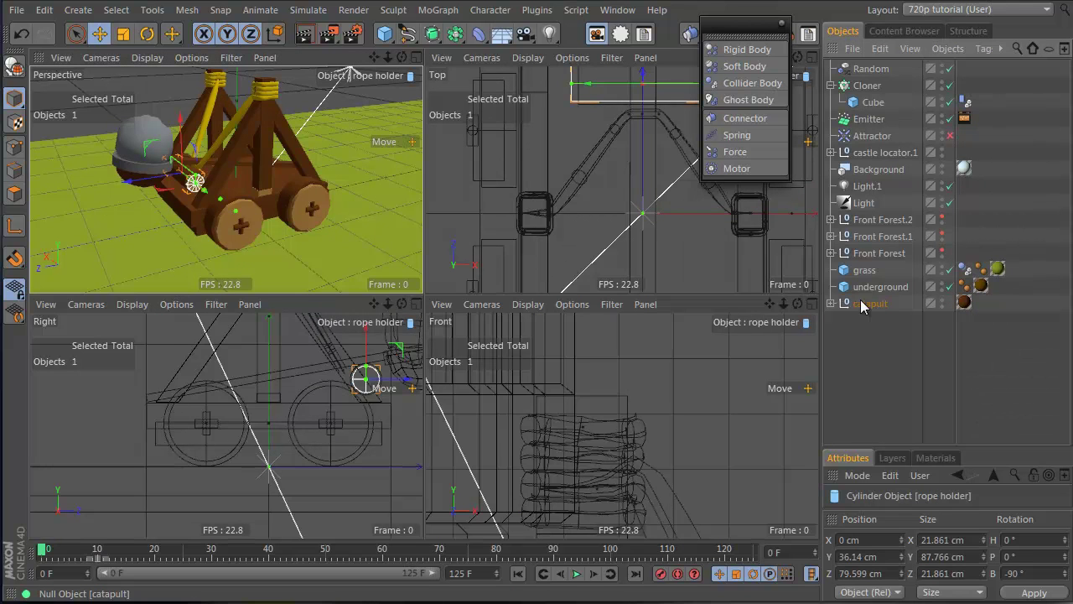
# Set the catapult's start position at frame 0 to about 101.5 cm along Z, and play the animation to check it.
pyautogui.click(867, 304)
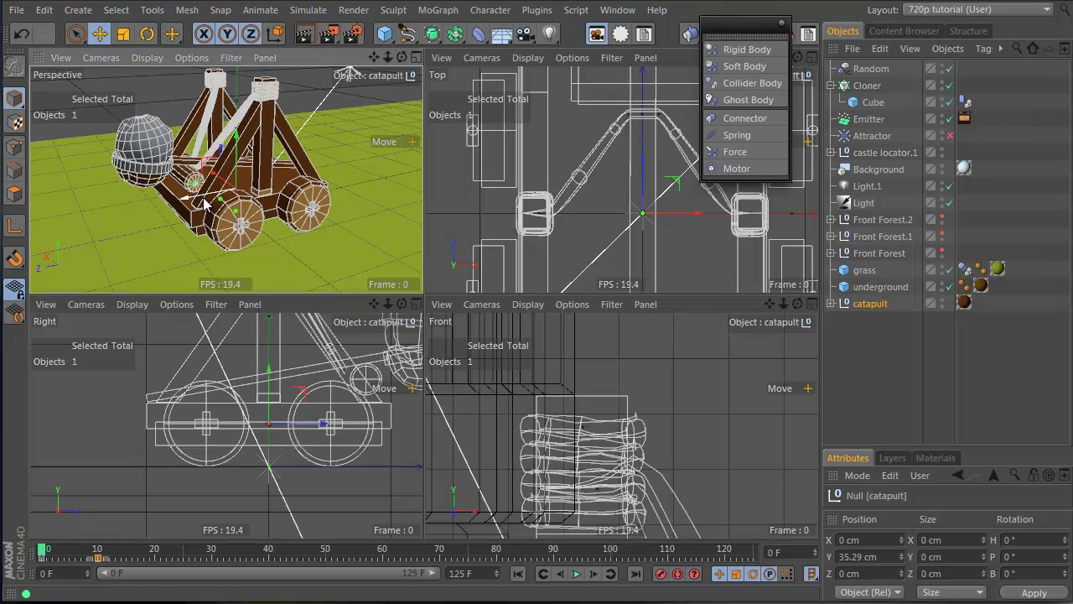
pyautogui.moveTo(210, 199)
pyautogui.mouseDown()
pyautogui.moveTo(134, 220)
pyautogui.moveTo(197, 208)
pyautogui.mouseUp()
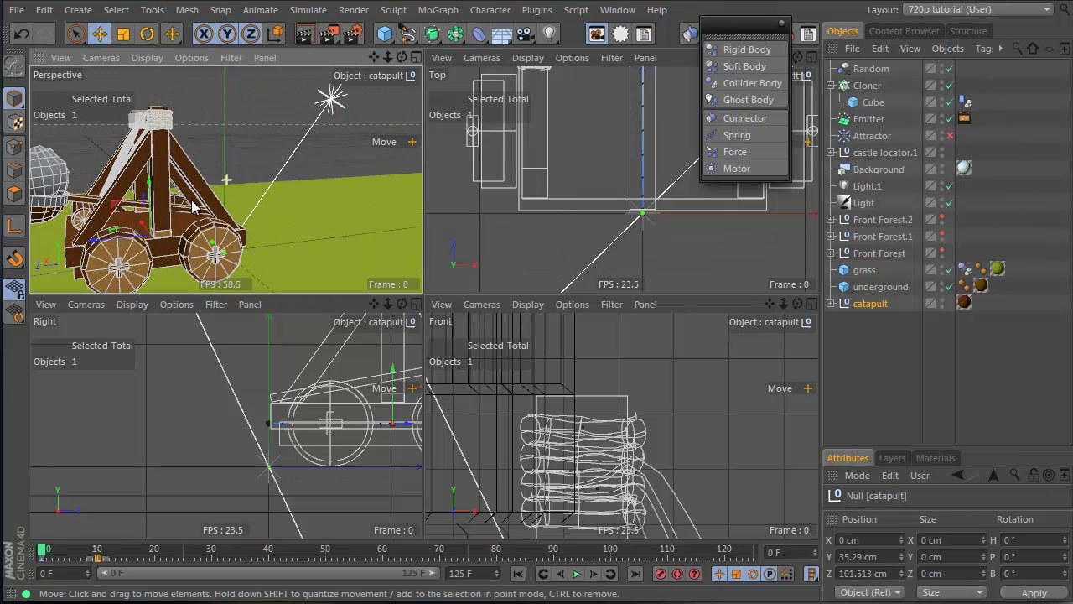
pyautogui.press('F8')
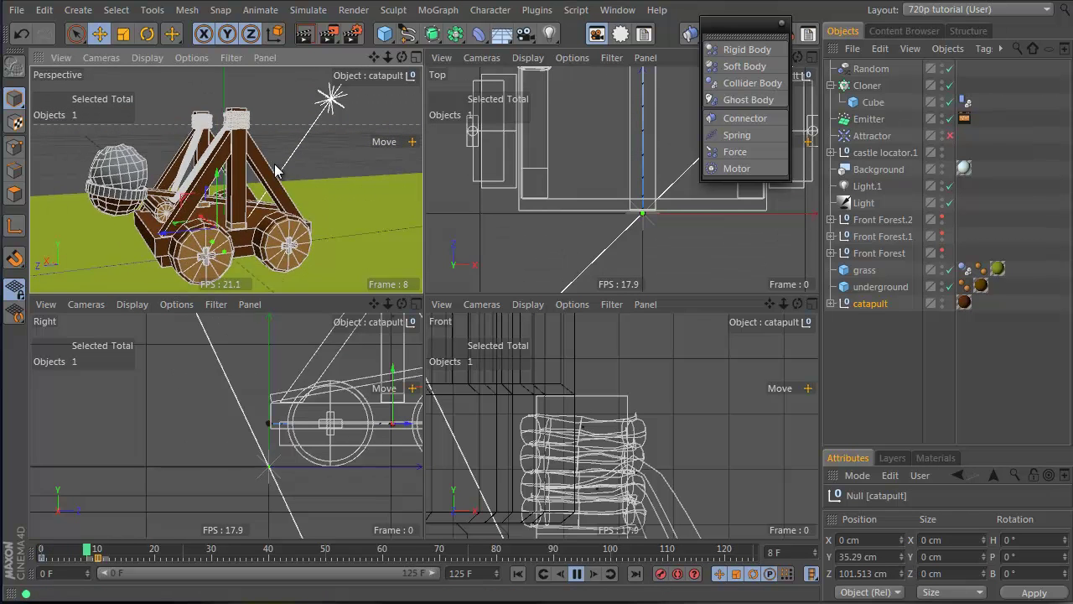
pyautogui.keyDown('alt'); pyautogui.moveTo(227, 225); pyautogui.dragTo(252, 238, button='right'); pyautogui.keyUp('alt')
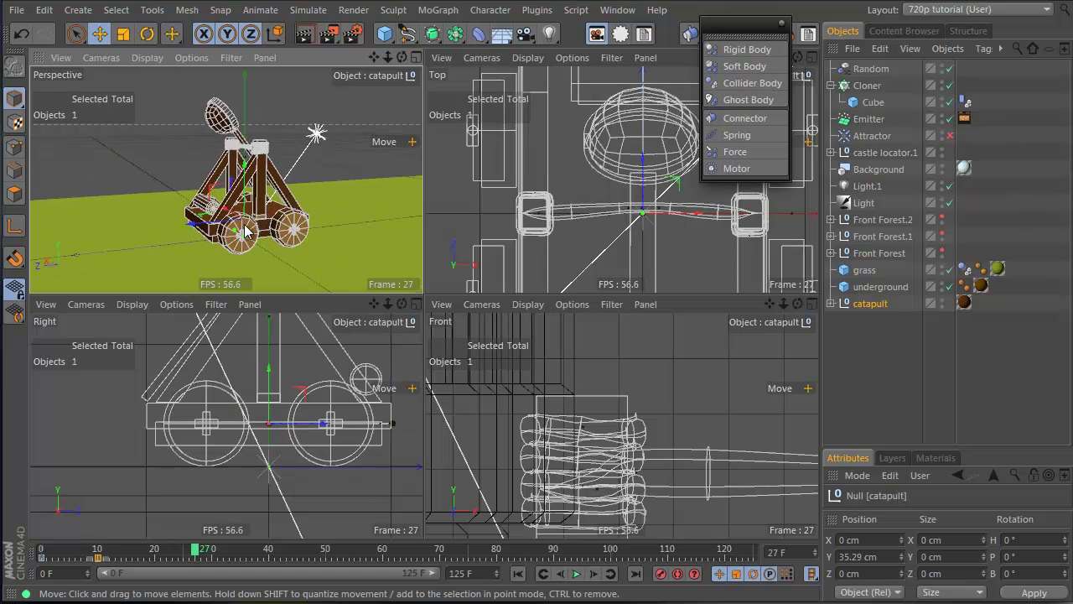
pyautogui.keyDown('alt'); pyautogui.moveTo(252, 238); pyautogui.dragTo(232, 243); pyautogui.keyUp('alt')
pyautogui.moveTo(63, 559); pyautogui.dragTo(24, 561)
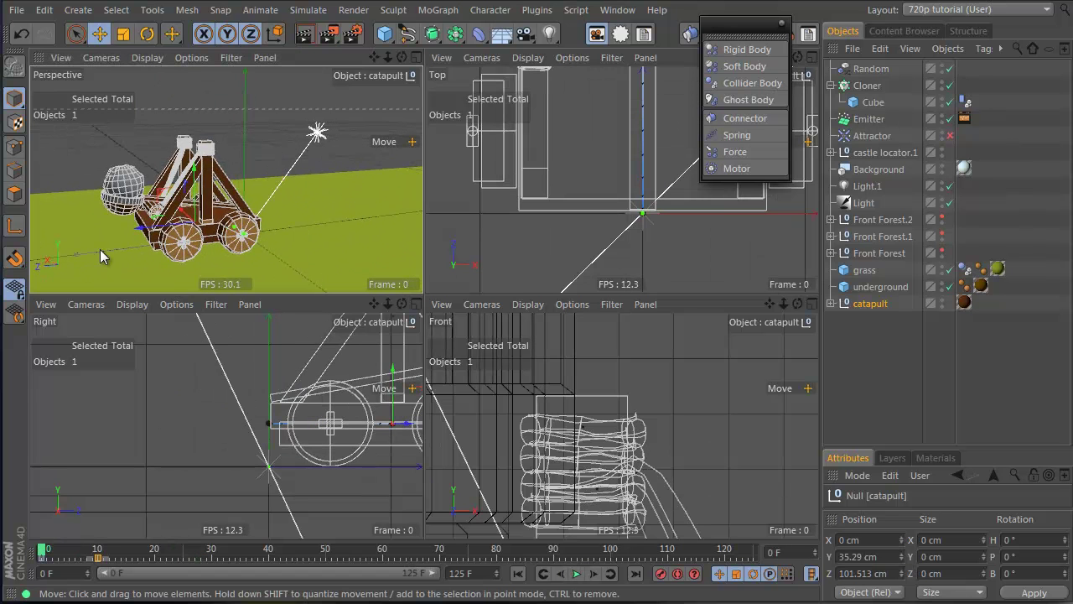
# Change the catapult's start position at frame 0 to about 79.3 cm along Z, play the animation and return to frame 0.
pyautogui.moveTo(151, 231); pyautogui.dragTo(164, 235)
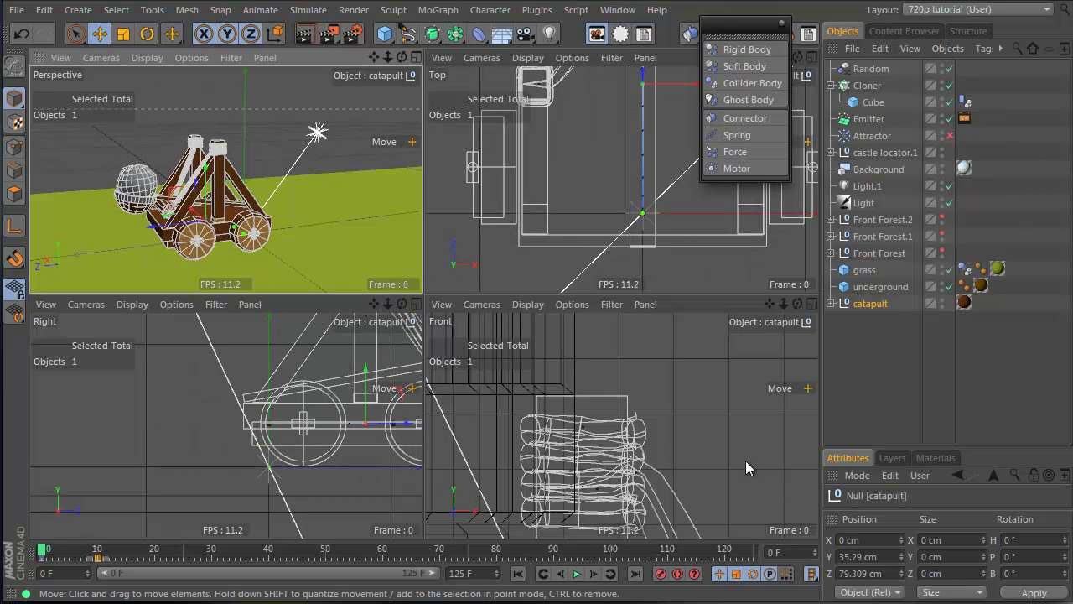
pyautogui.press('F8')
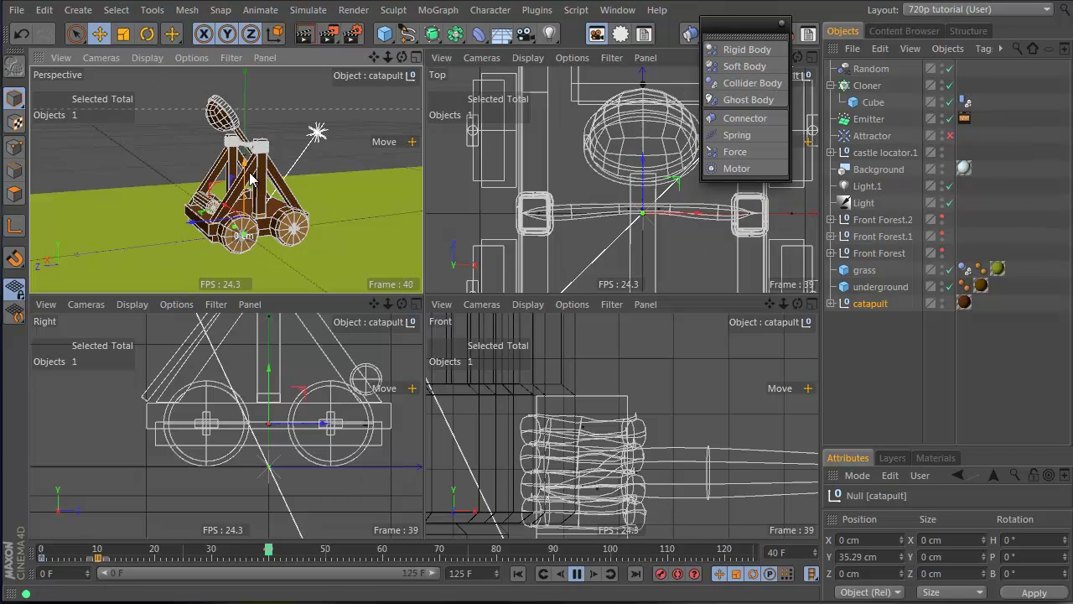
pyautogui.press('F8')
pyautogui.click(47, 551)
# Maximize the Perspective view, select the catapult's wheels and locate them in the expanded object hierarchy.
pyautogui.middleClick(380, 107)
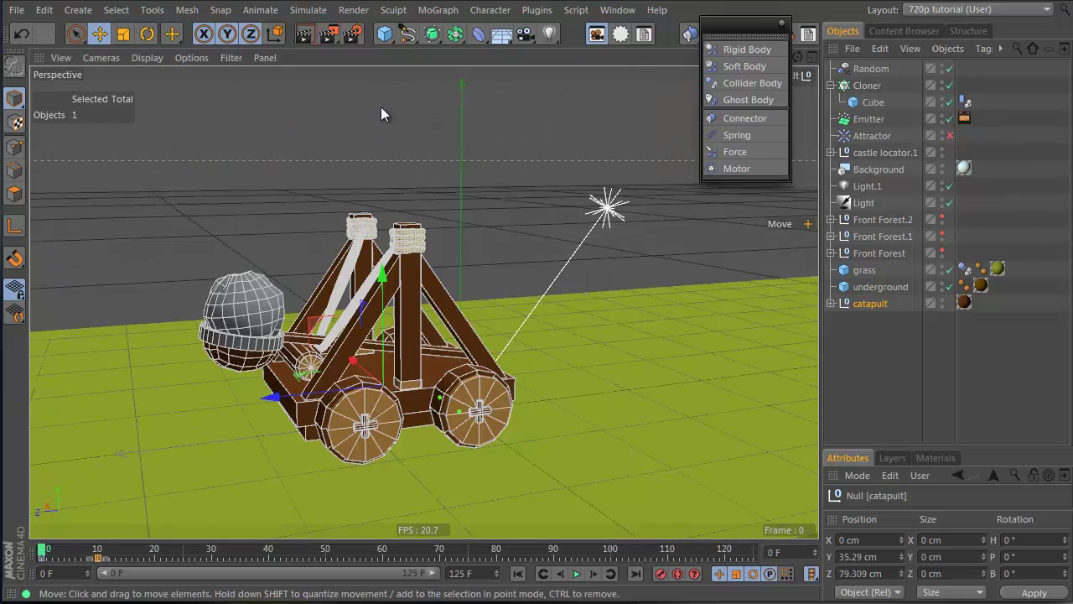
pyautogui.click(884, 364)
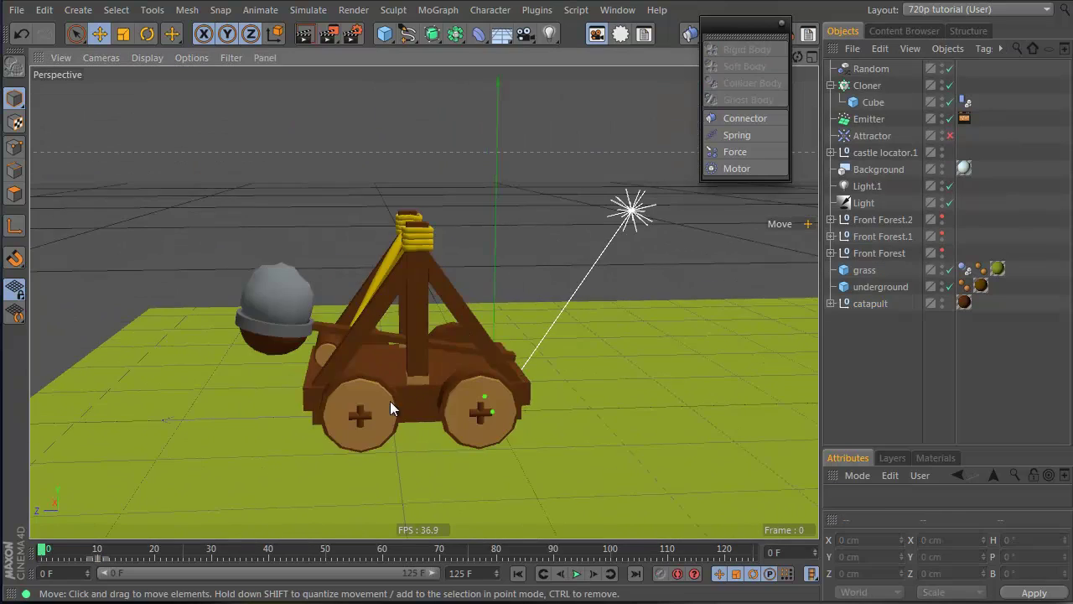
pyautogui.scroll(3, 470, 386)
pyautogui.keyDown('alt'); pyautogui.moveTo(469, 387); pyautogui.dragTo(589, 441); pyautogui.keyUp('alt')
pyautogui.click(589, 441)
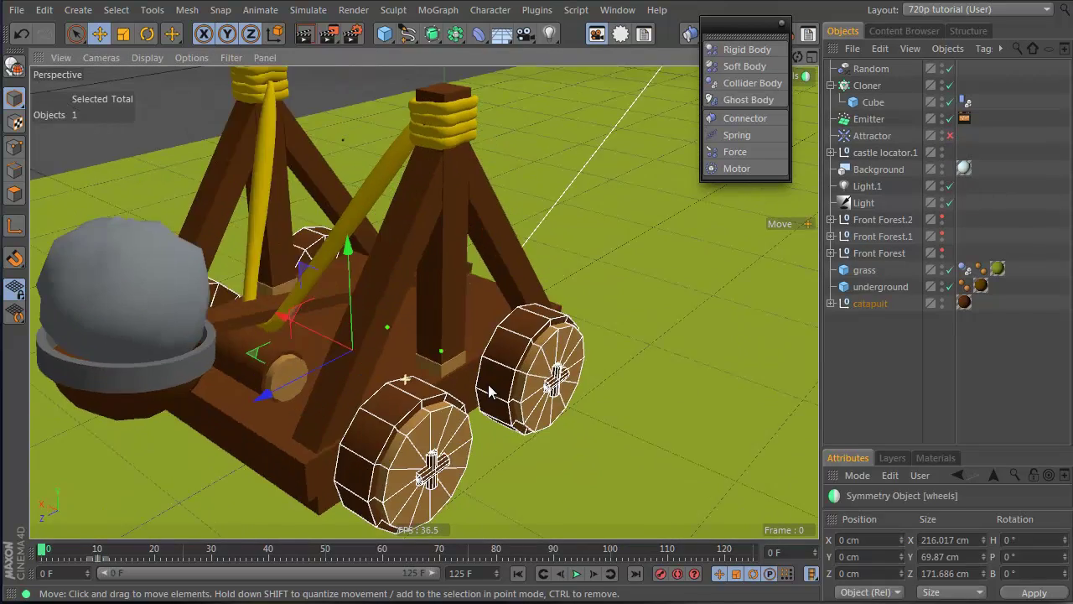
pyautogui.click(831, 303)
pyautogui.scroll(-6, 847, 310)
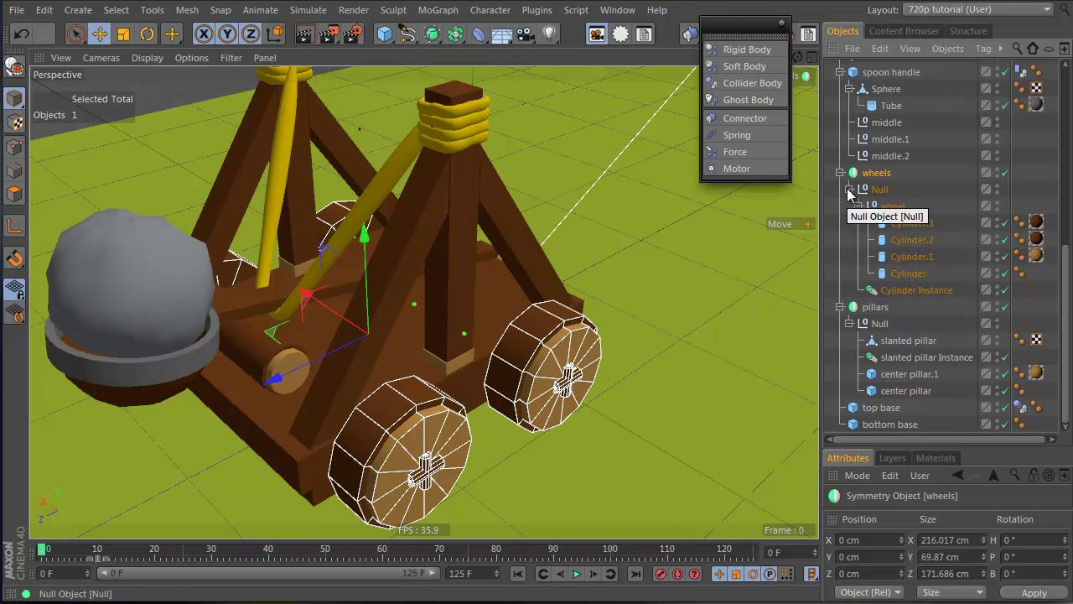
# Examine how the wheels symmetry is nested by selecting its Null and the wheel group in the object hierarchy.
pyautogui.click(849, 190)
pyautogui.click(850, 290)
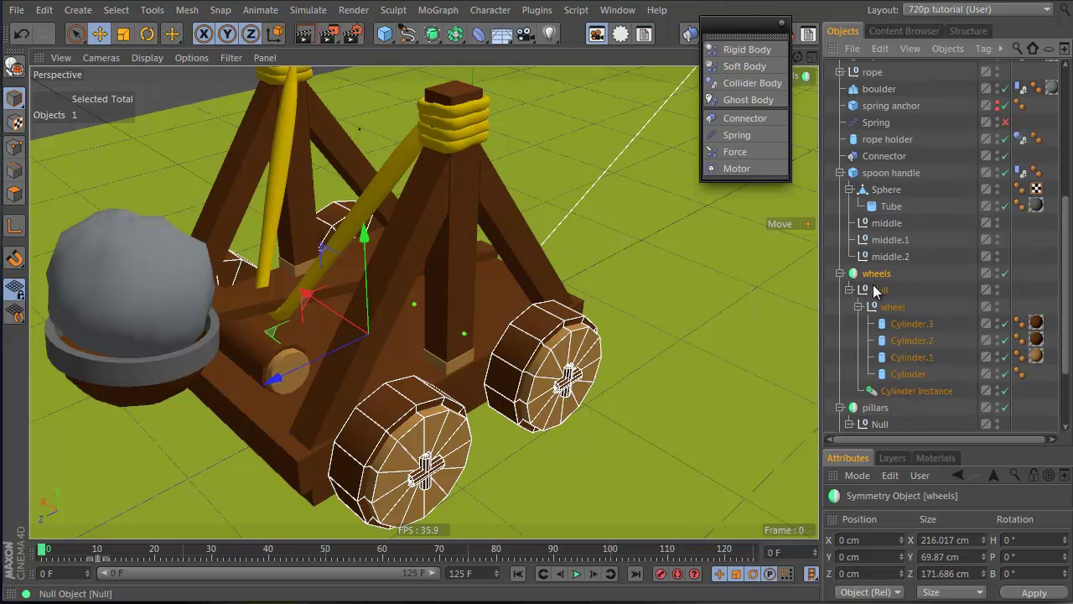
pyautogui.click(875, 290)
pyautogui.click(891, 308)
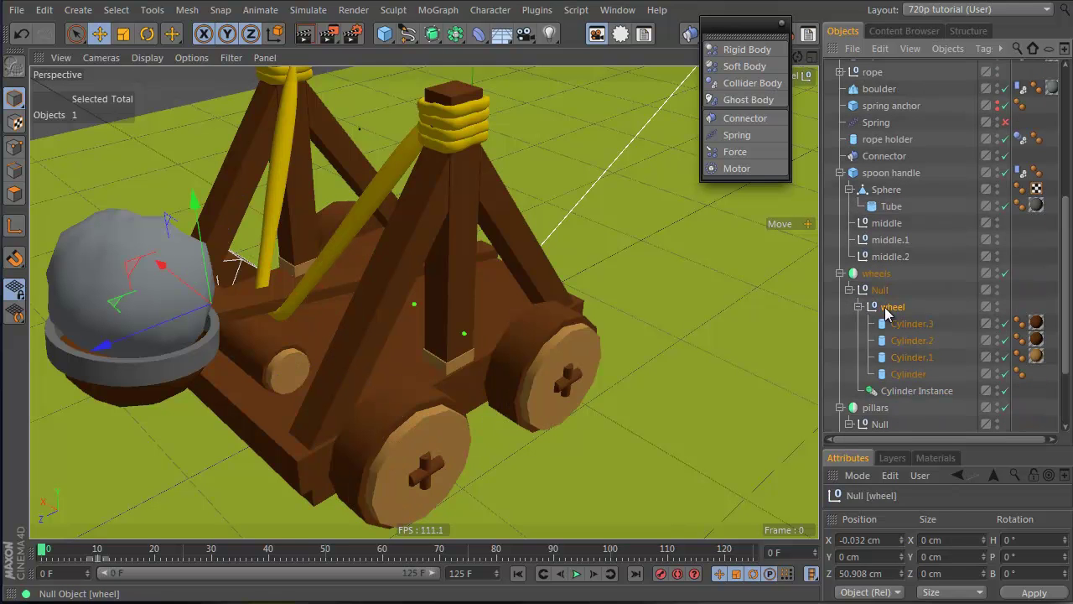
pyautogui.click(880, 291)
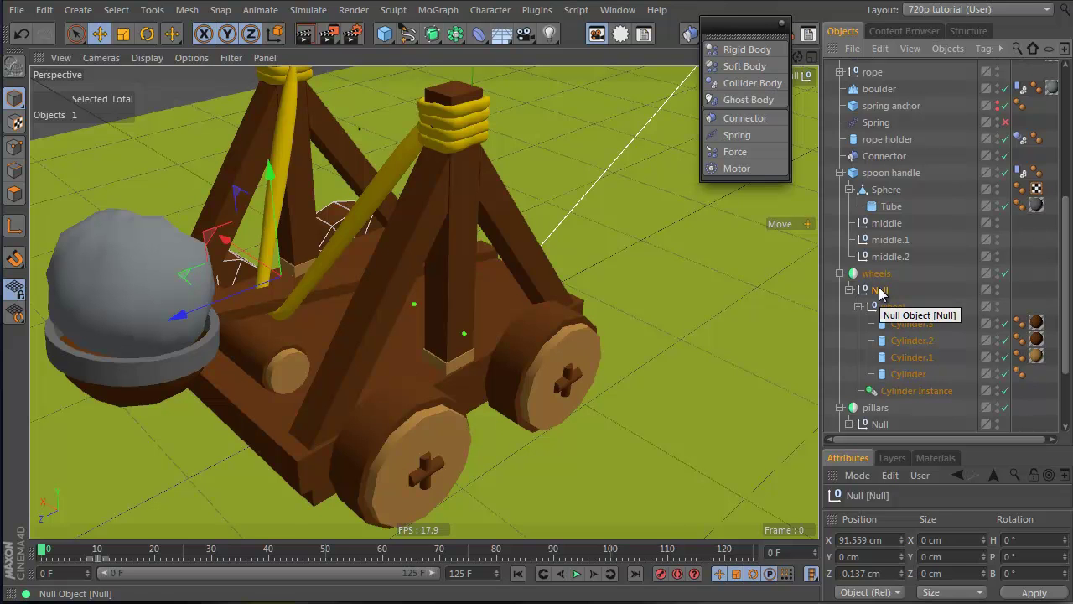
# Try to rotate the wheels symmetry object as a whole.
pyautogui.click(877, 273)
pyautogui.press('r')
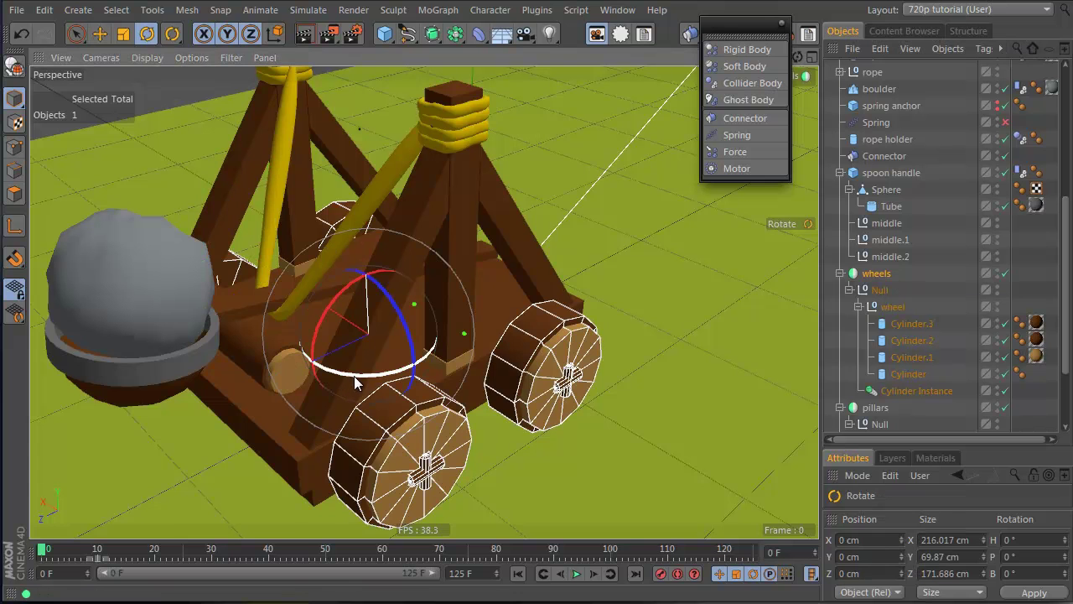
pyautogui.moveTo(356, 374)
pyautogui.mouseDown()
pyautogui.moveTo(283, 369)
pyautogui.moveTo(233, 191)
pyautogui.moveTo(407, 191)
pyautogui.moveTo(451, 206)
pyautogui.moveTo(423, 203)
pyautogui.mouseUp()
pyautogui.click(965, 309)
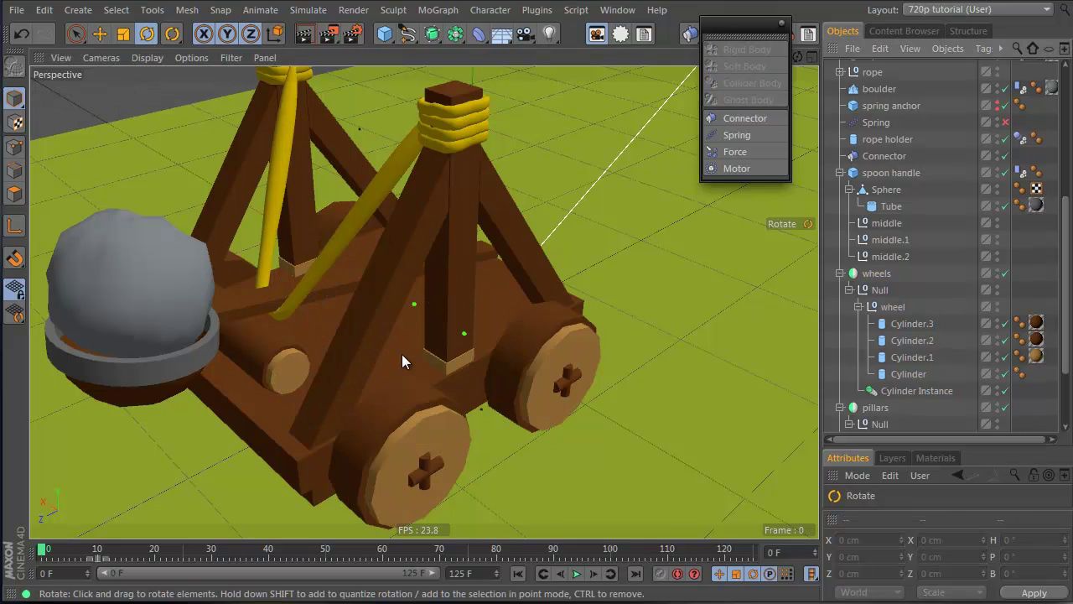
pyautogui.keyDown('alt'); pyautogui.moveTo(450, 351); pyautogui.dragTo(478, 340); pyautogui.keyUp('alt')
# Add a hinge connector as a child of the wheel instance and centre it on that wheel.
pyautogui.click(893, 306)
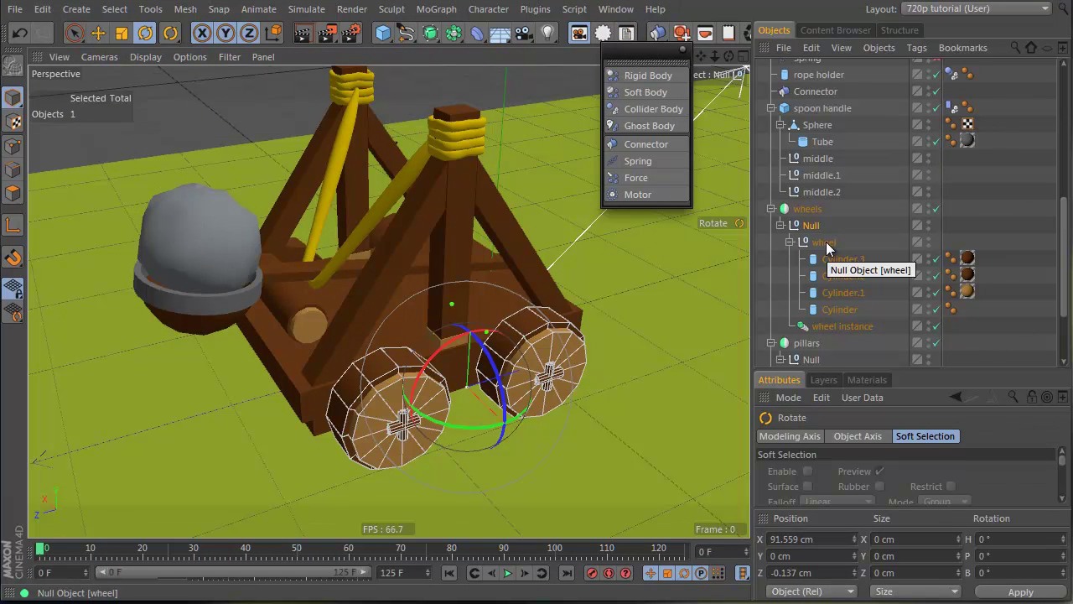
pyautogui.click(824, 243)
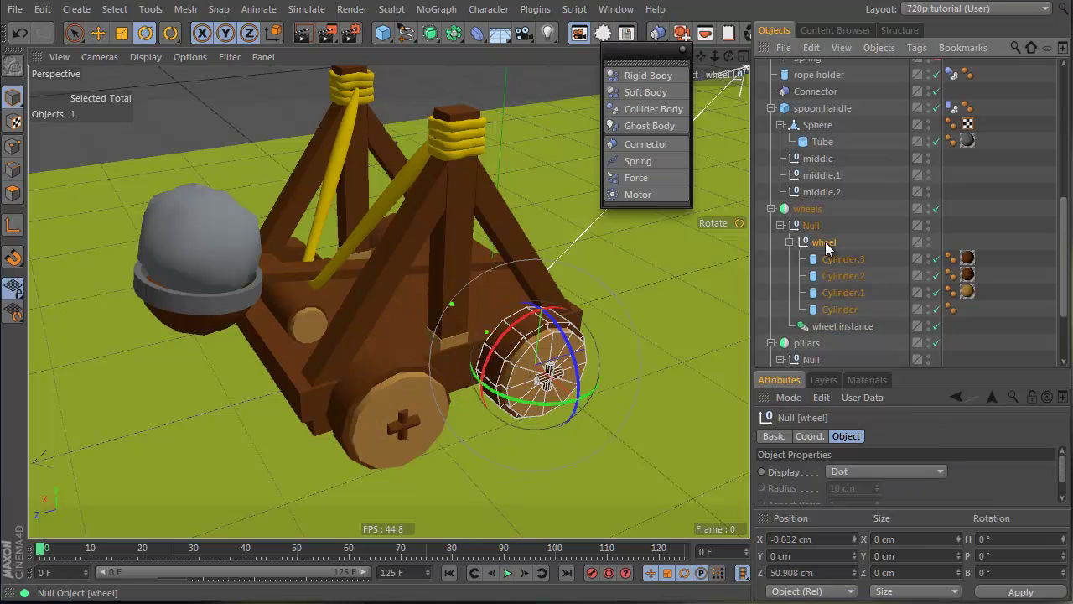
pyautogui.click(790, 242)
pyautogui.click(834, 260)
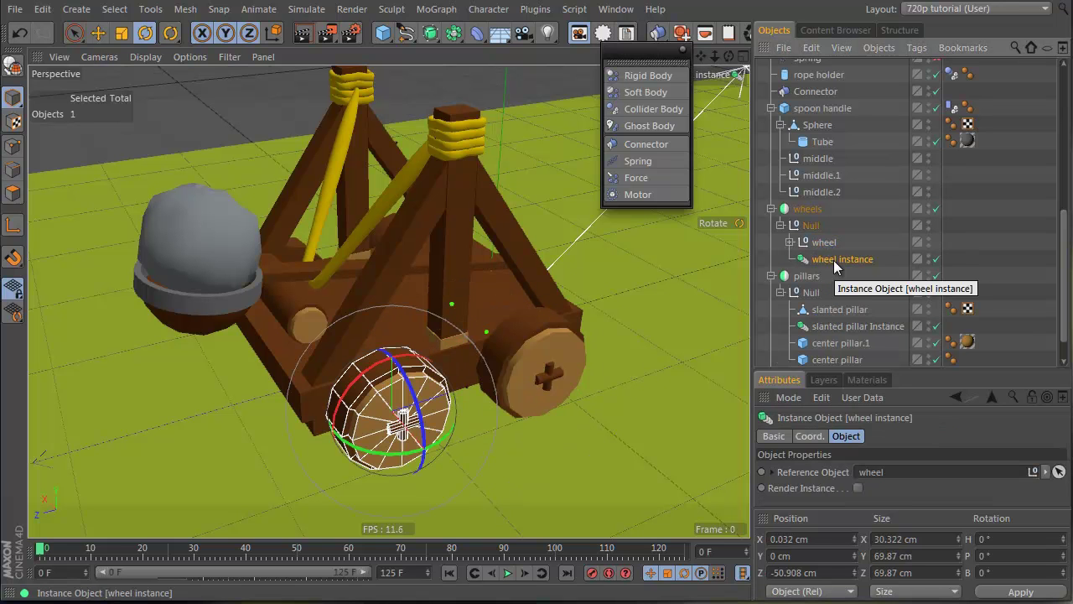
pyautogui.click(660, 146)
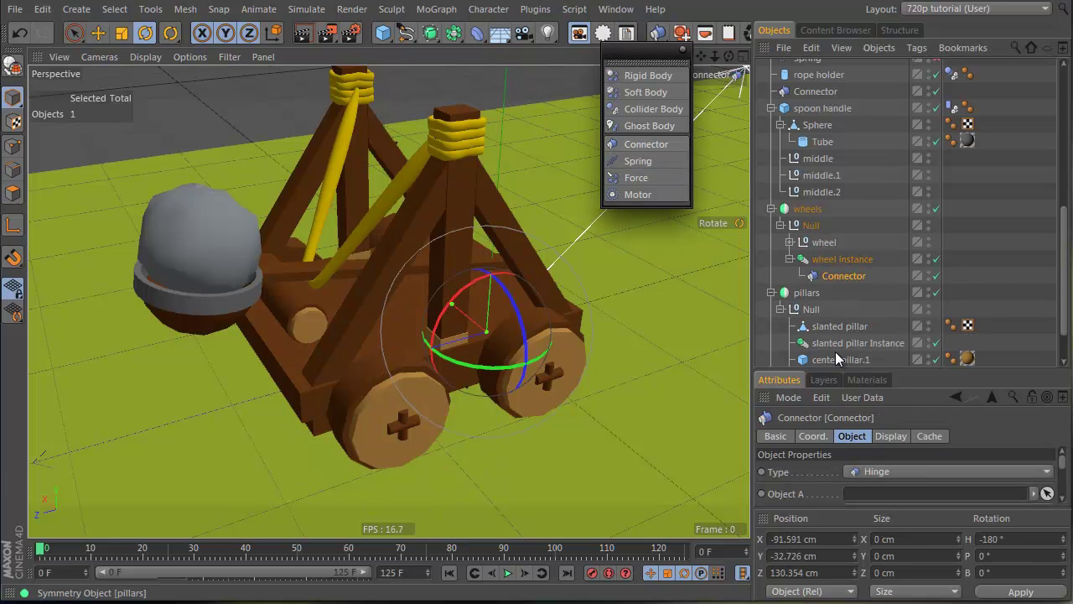
pyautogui.hotkey('alt', '0')
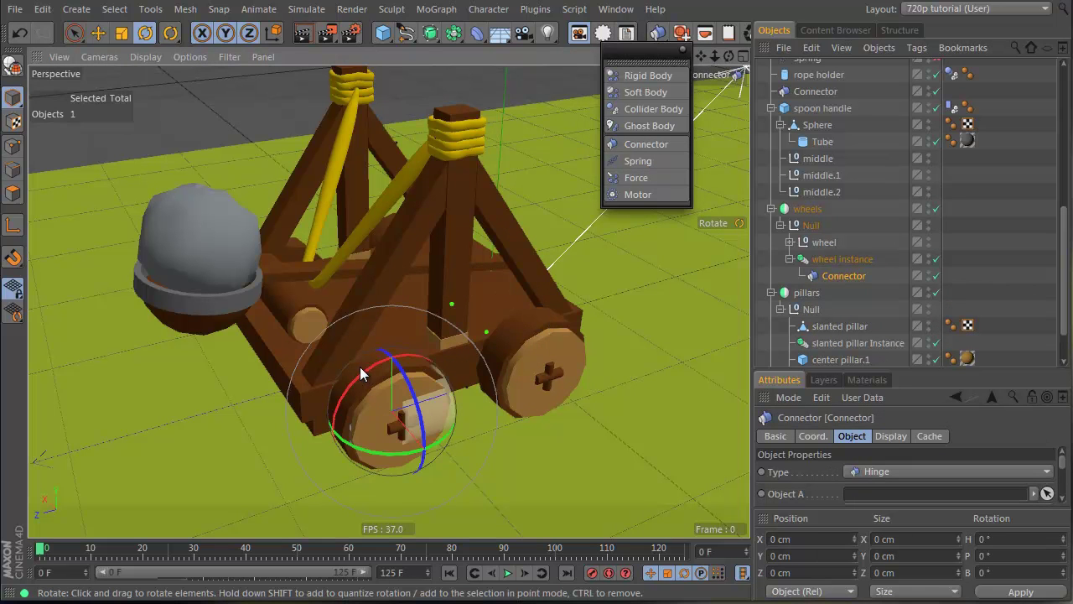
# Rotate the connector's heading to 90° and shift it toward the catapult base to about -15.7 cm in X.
pyautogui.keyDown('alt'); pyautogui.moveTo(361, 367); pyautogui.dragTo(503, 378); pyautogui.keyUp('alt')
pyautogui.press('e')
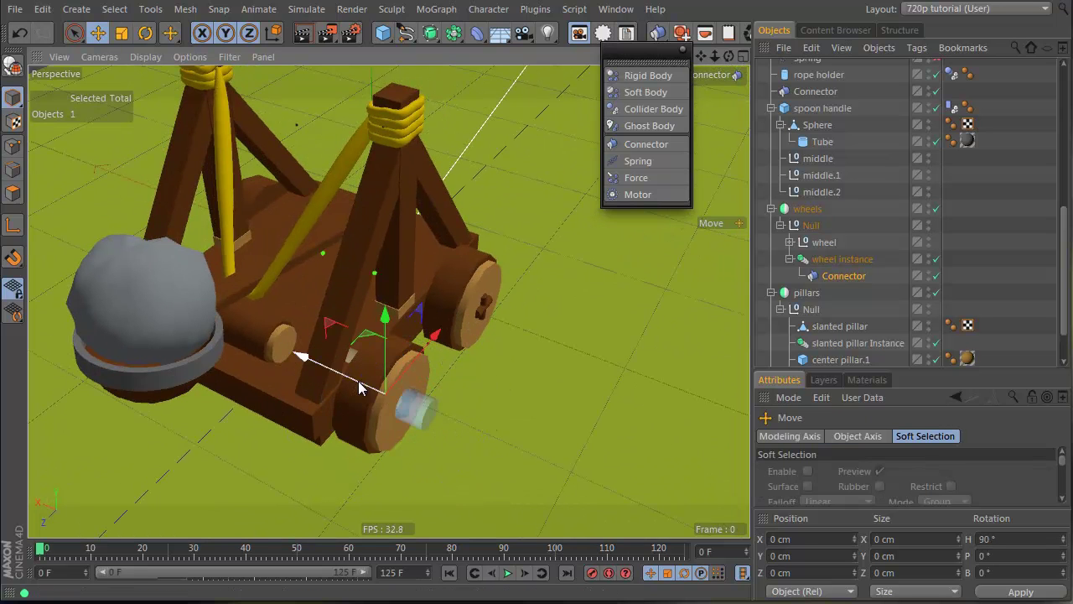
pyautogui.moveTo(359, 388); pyautogui.dragTo(322, 374)
pyautogui.keyDown('alt'); pyautogui.moveTo(340, 386); pyautogui.dragTo(483, 344); pyautogui.keyUp('alt')
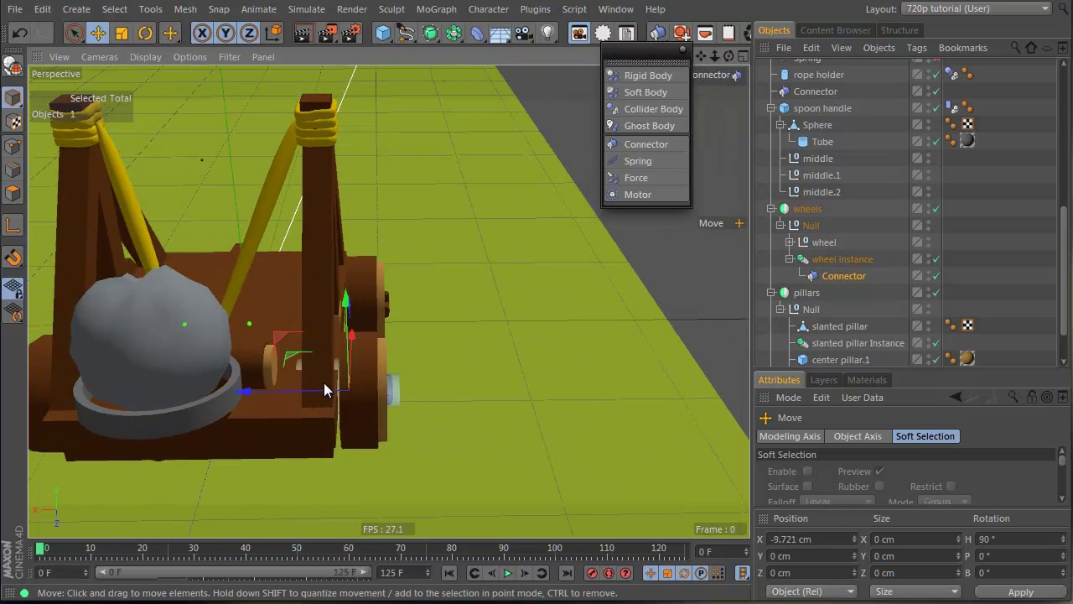
pyautogui.moveTo(325, 385); pyautogui.dragTo(199, 356)
# Move the connector out of the wheel instance into the Null group, and make the wheel instance a rigid body.
pyautogui.click(839, 263)
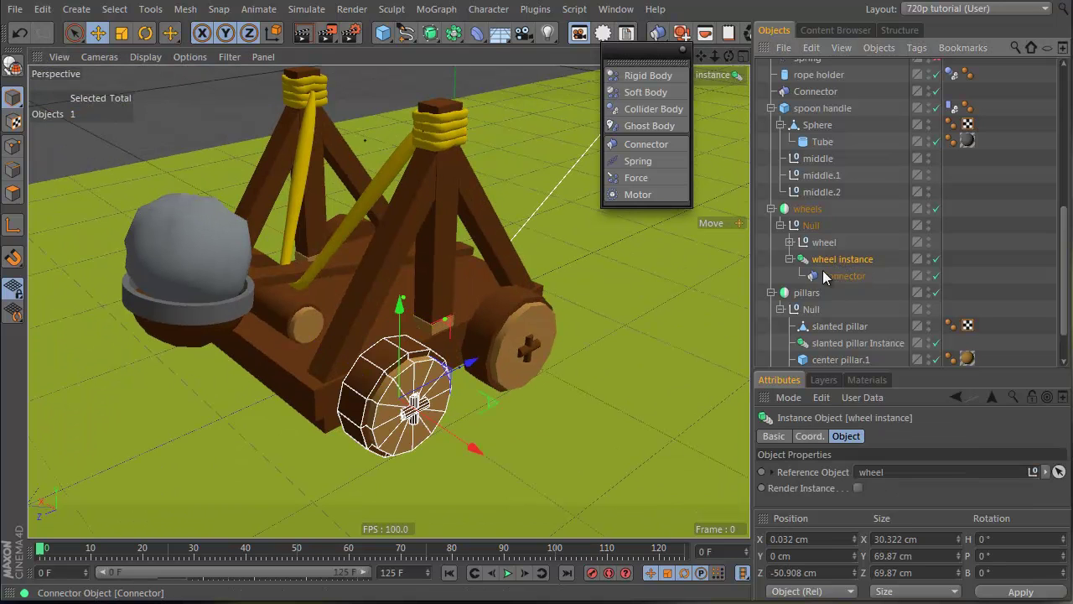
pyautogui.moveTo(823, 259); pyautogui.dragTo(825, 260)
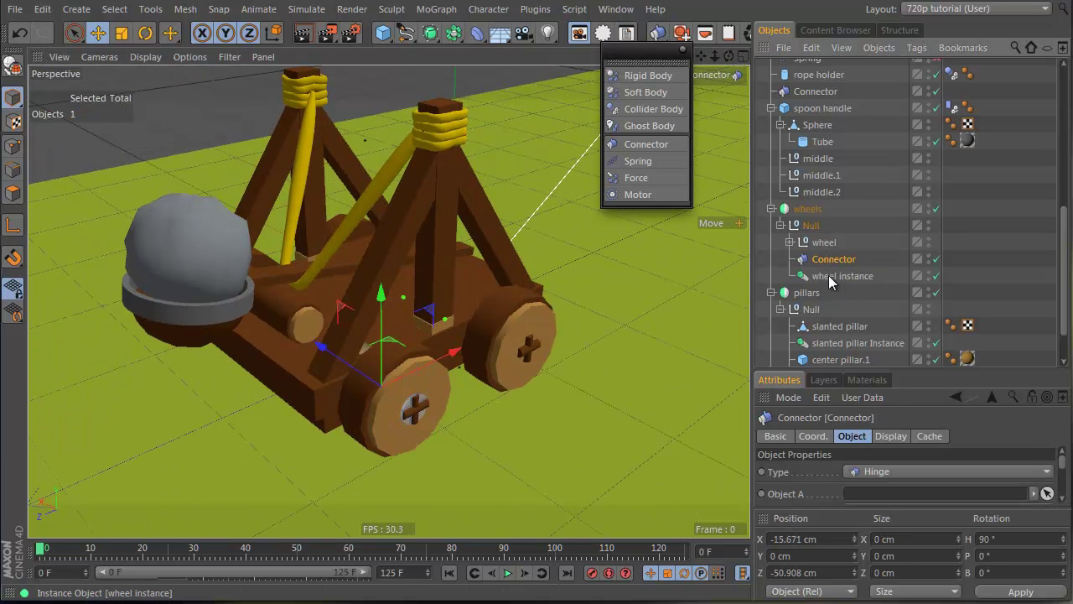
pyautogui.click(826, 276)
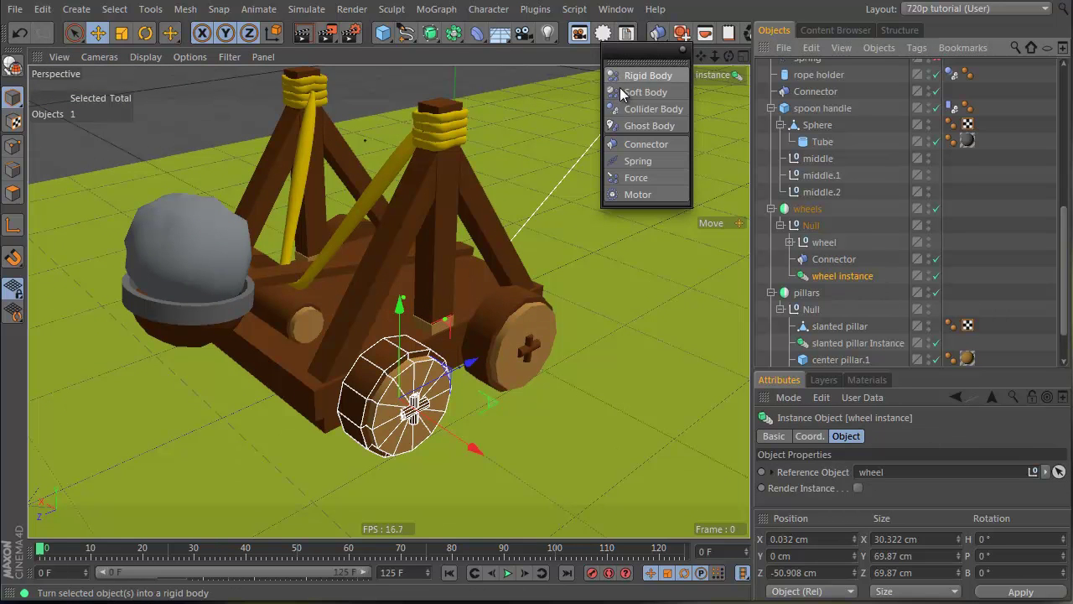
pyautogui.click(668, 79)
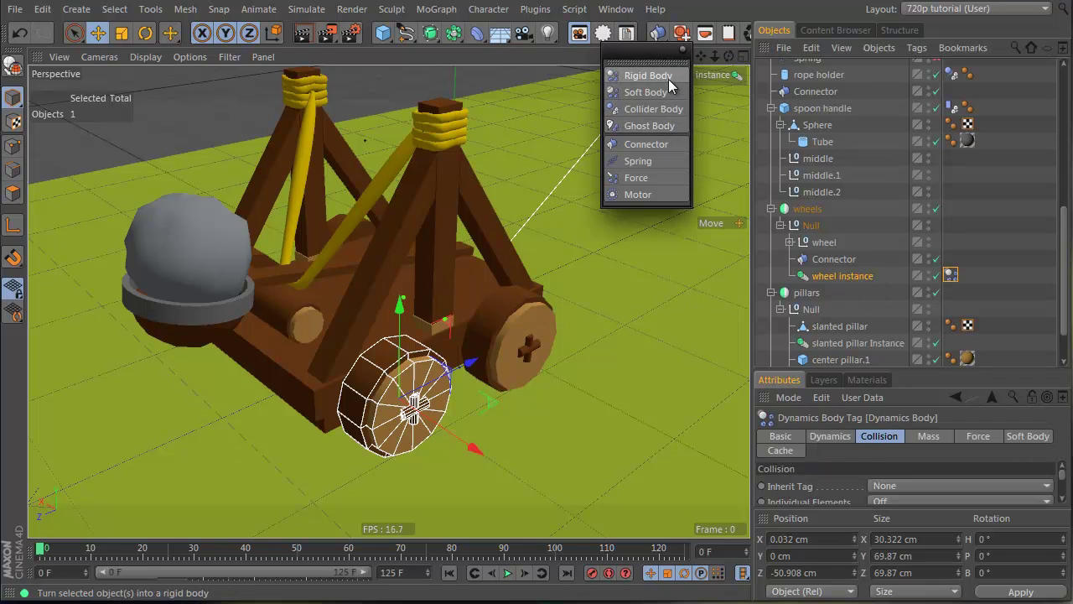
# Assign the top base as the wheel connector's Object A and the wheel instance as its Object B.
pyautogui.click(839, 259)
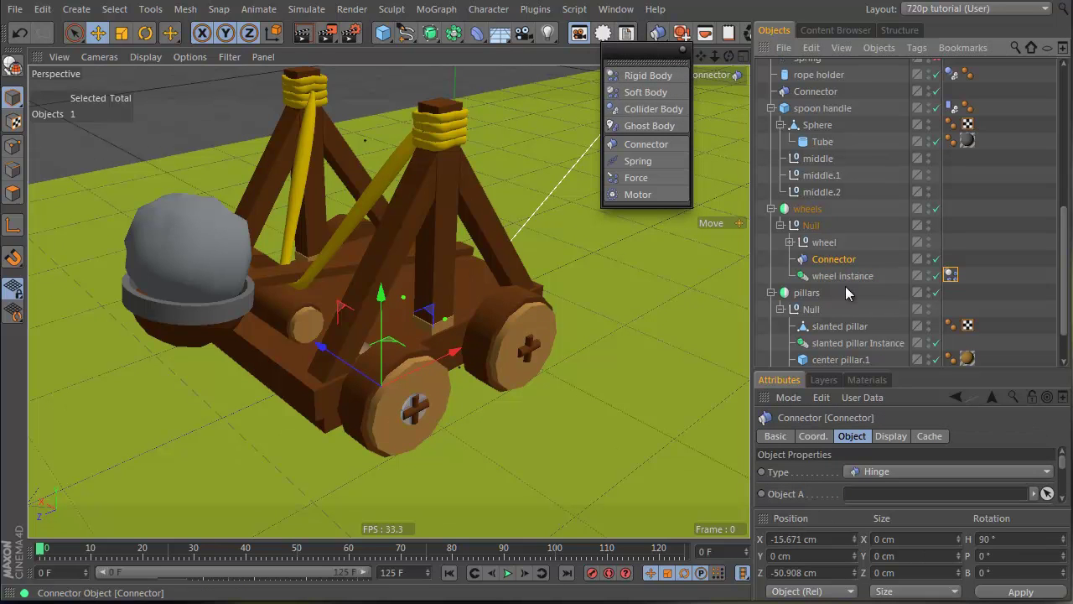
pyautogui.moveTo(890, 307); pyautogui.dragTo(897, 243)
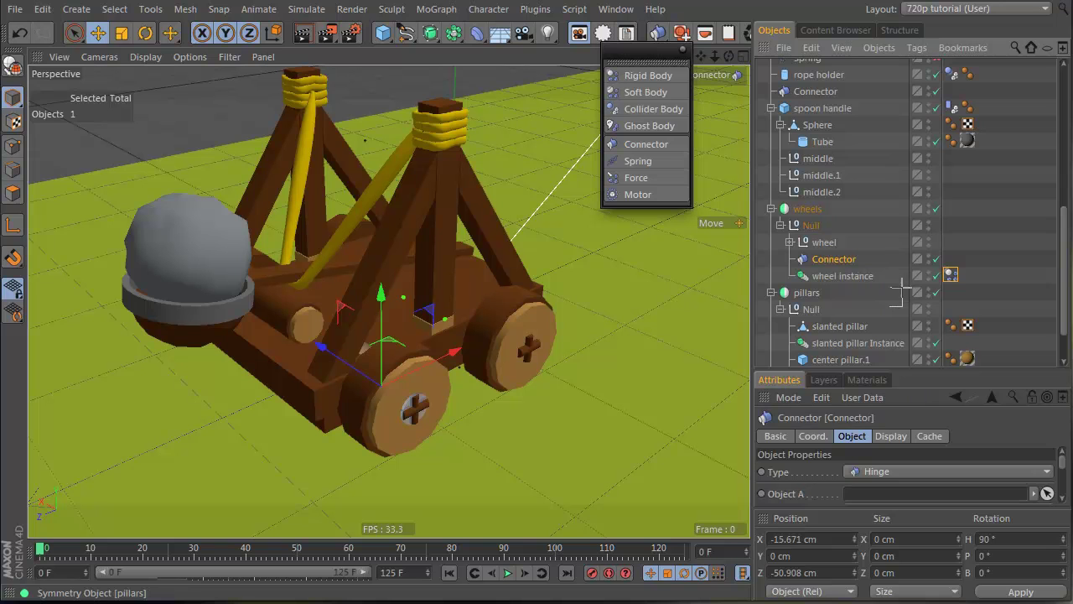
pyautogui.moveTo(903, 288); pyautogui.dragTo(901, 290)
pyautogui.click(815, 245)
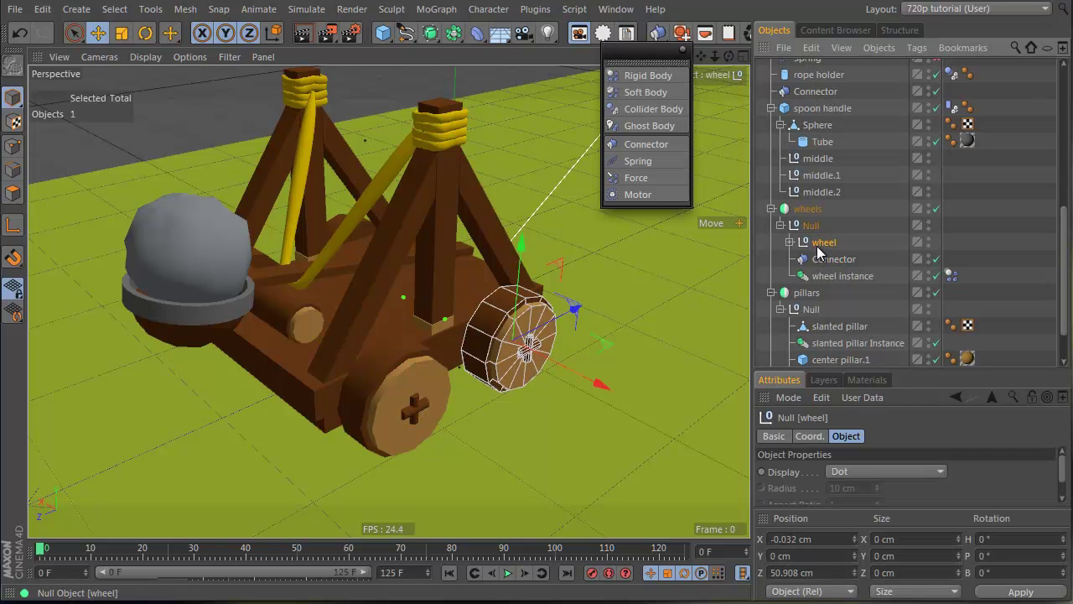
pyautogui.click(770, 294)
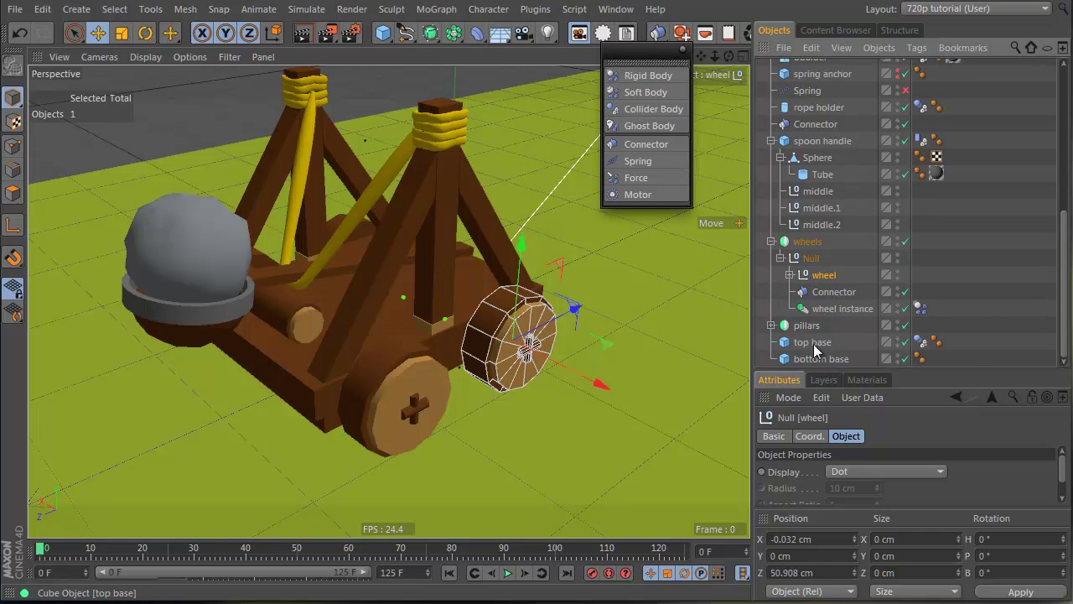
pyautogui.click(834, 294)
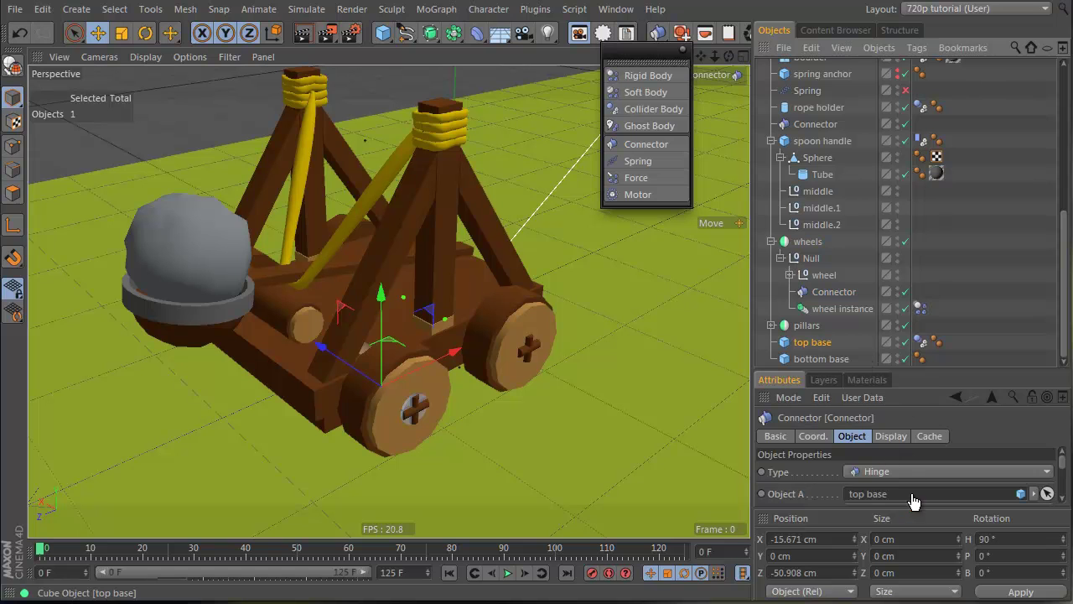
pyautogui.moveTo(931, 370); pyautogui.dragTo(933, 312)
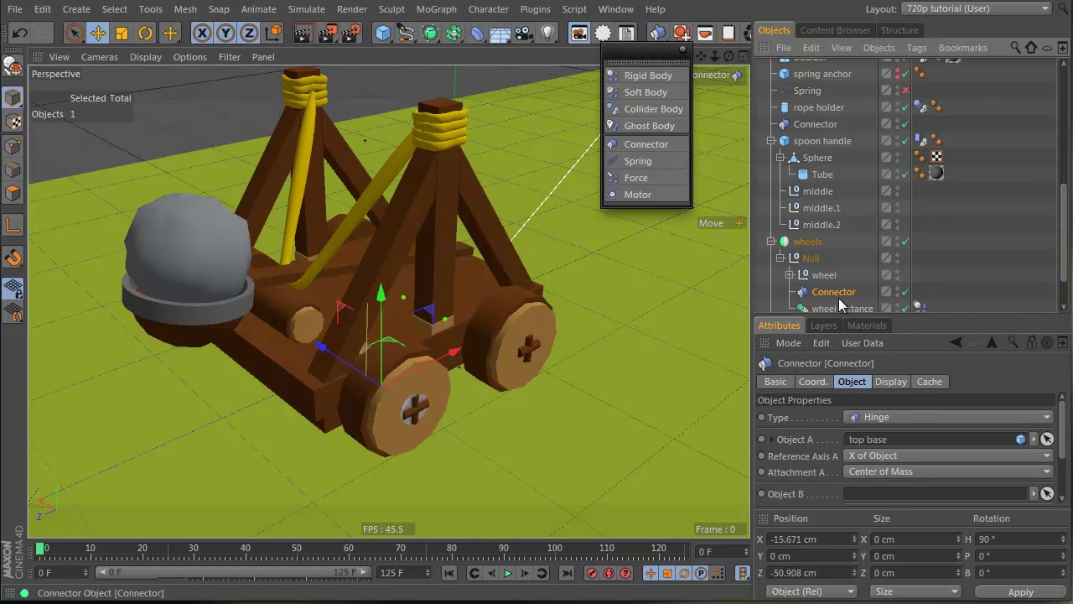
pyautogui.moveTo(849, 305); pyautogui.dragTo(933, 499)
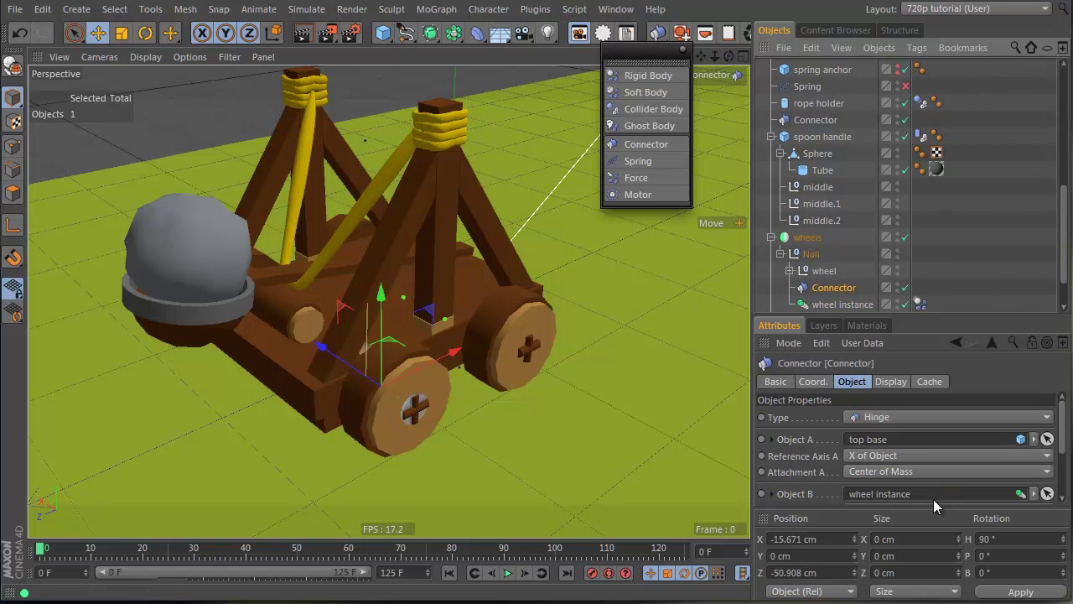
# Play the animation to test the hinged wheel from a low side view, and return to frame 0.
pyautogui.keyDown('alt'); pyautogui.moveTo(417, 356); pyautogui.dragTo(318, 268); pyautogui.keyUp('alt')
pyautogui.press('F8')
pyautogui.press('F8')
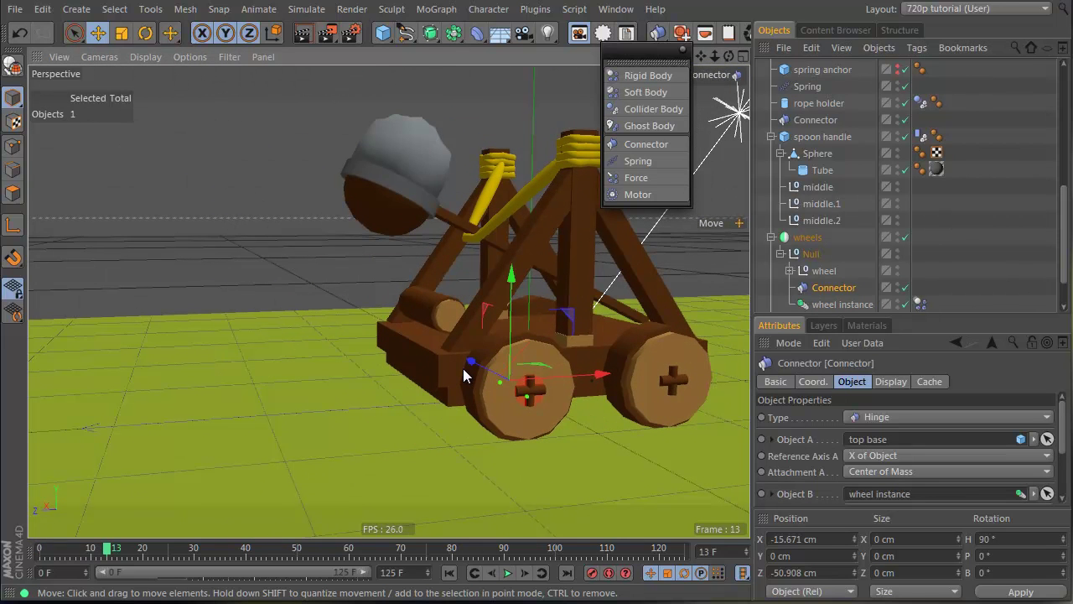
pyautogui.moveTo(57, 550); pyautogui.dragTo(39, 552)
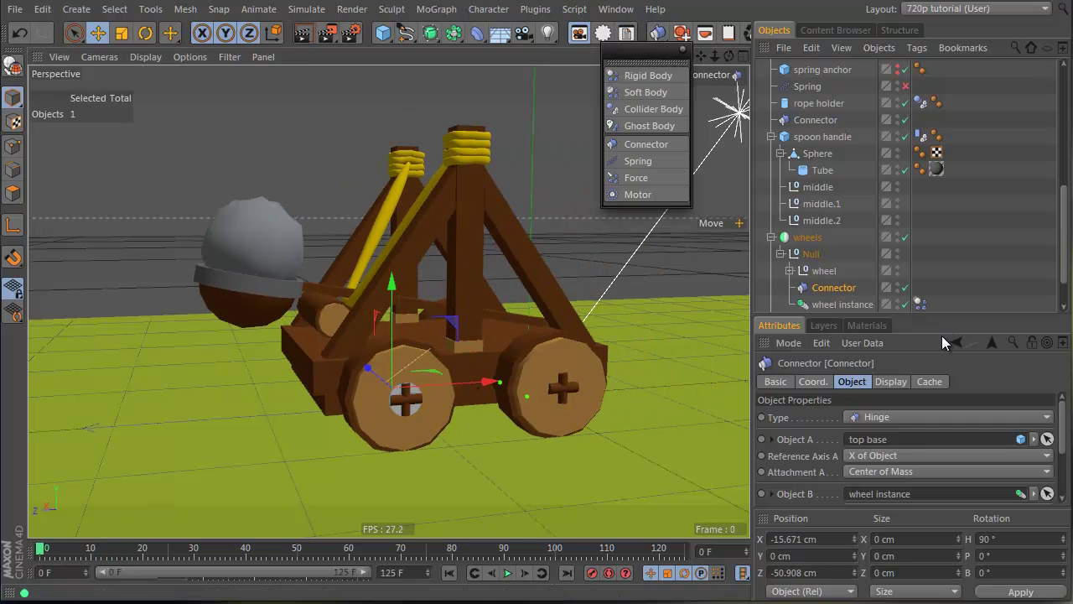
# Set Inherit Tag to Compound Collision Shape in the wheel instance's Dynamics Body tag.
pyautogui.moveTo(943, 316); pyautogui.dragTo(956, 386)
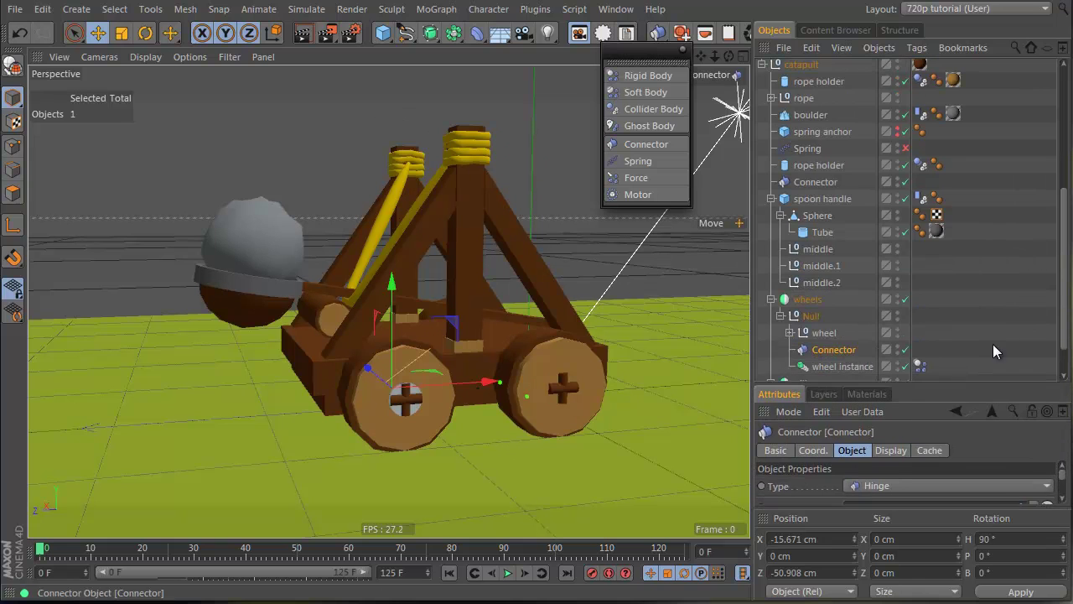
pyautogui.click(1006, 289)
pyautogui.scroll(-2, 1055, 310)
pyautogui.click(920, 330)
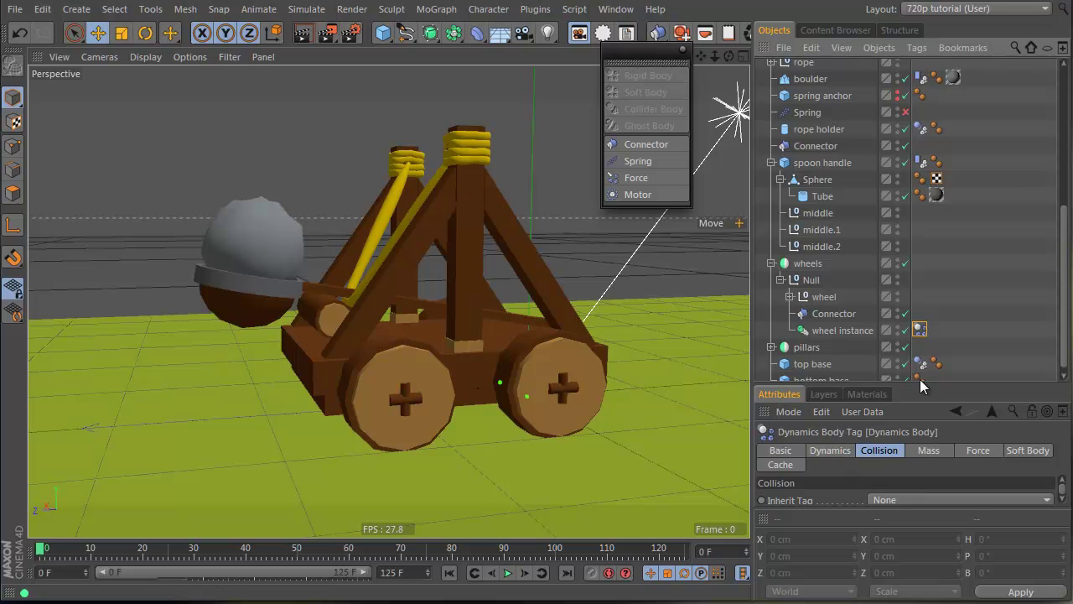
pyautogui.moveTo(924, 381); pyautogui.dragTo(924, 307)
pyautogui.click(905, 422)
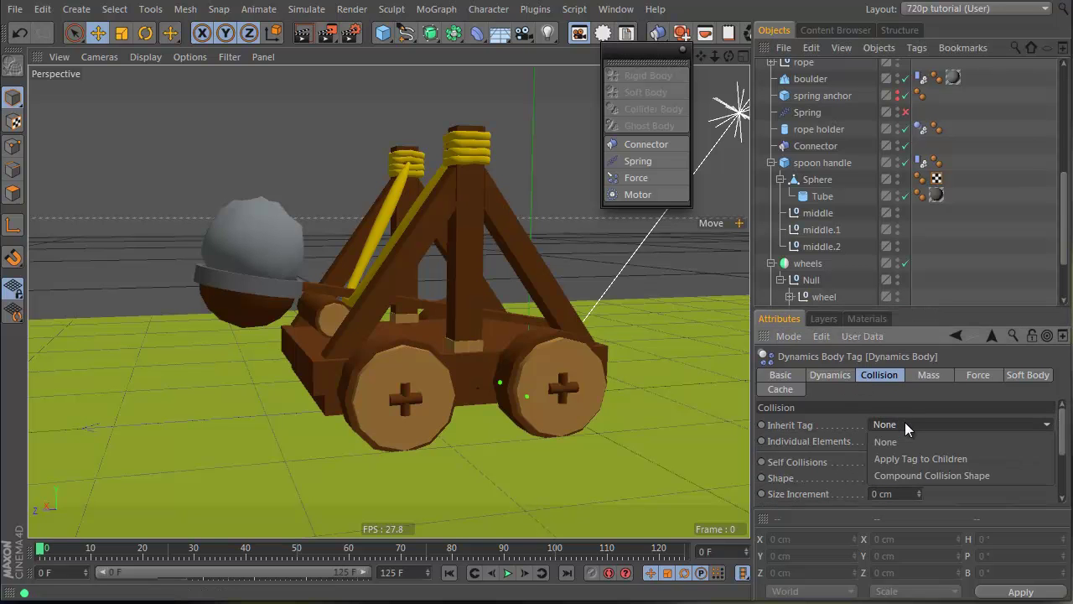
pyautogui.click(921, 476)
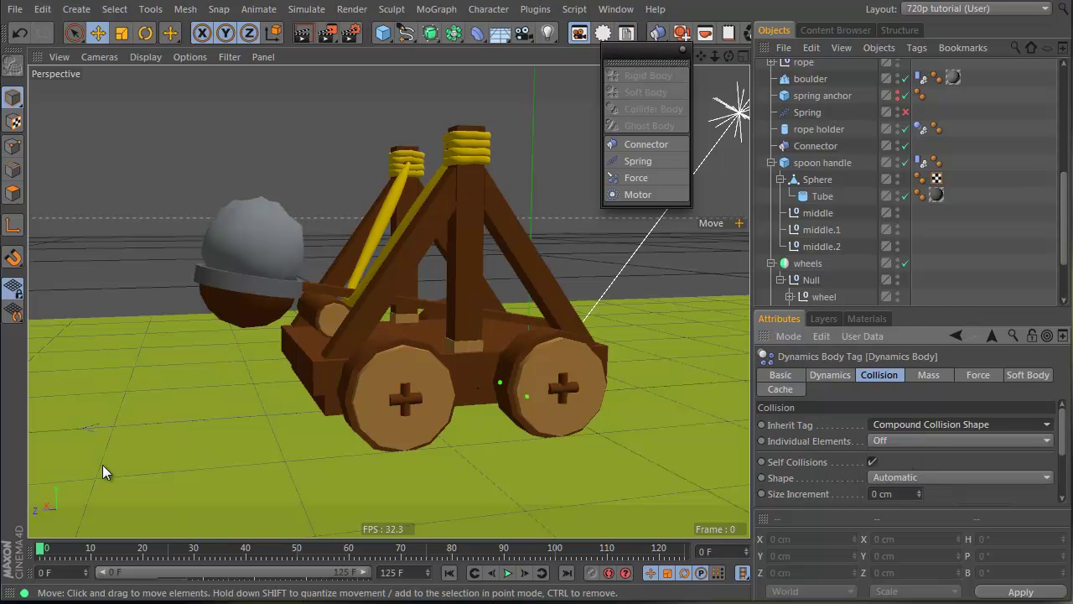
# Play the animation to check the wheel with its compound collision shape, and return to frame 0.
pyautogui.press('F8')
pyautogui.press('F8')
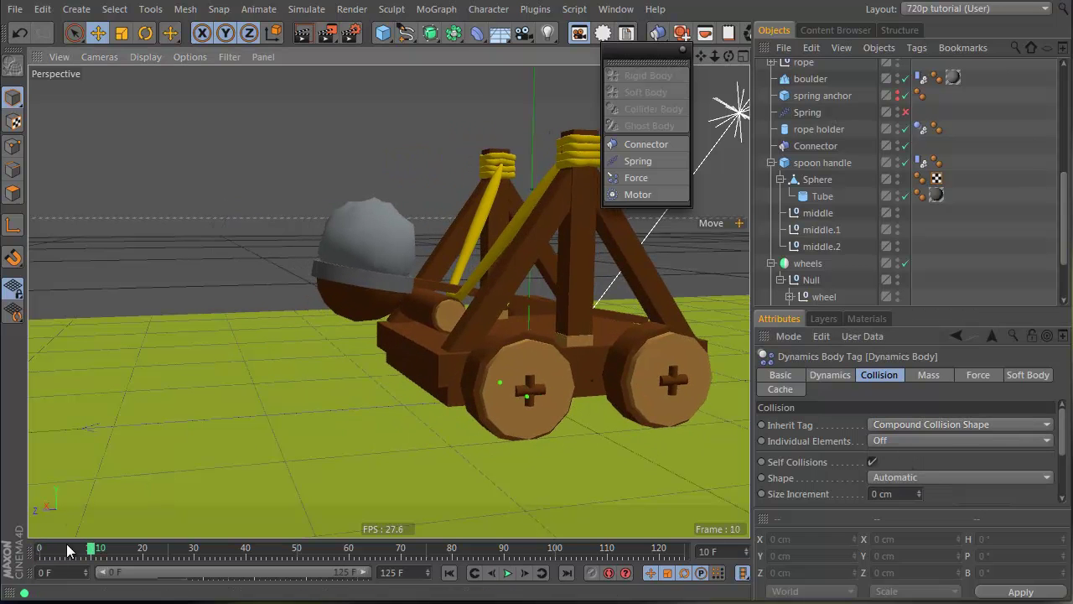
pyautogui.moveTo(68, 551); pyautogui.dragTo(36, 551)
# Disable the wheels symmetry, play the animation to test the hinge without it, and return to frame 0.
pyautogui.moveTo(849, 281); pyautogui.dragTo(869, 206)
pyautogui.keyDown('alt'); pyautogui.moveTo(879, 257); pyautogui.dragTo(883, 166, button='middle'); pyautogui.keyUp('alt')
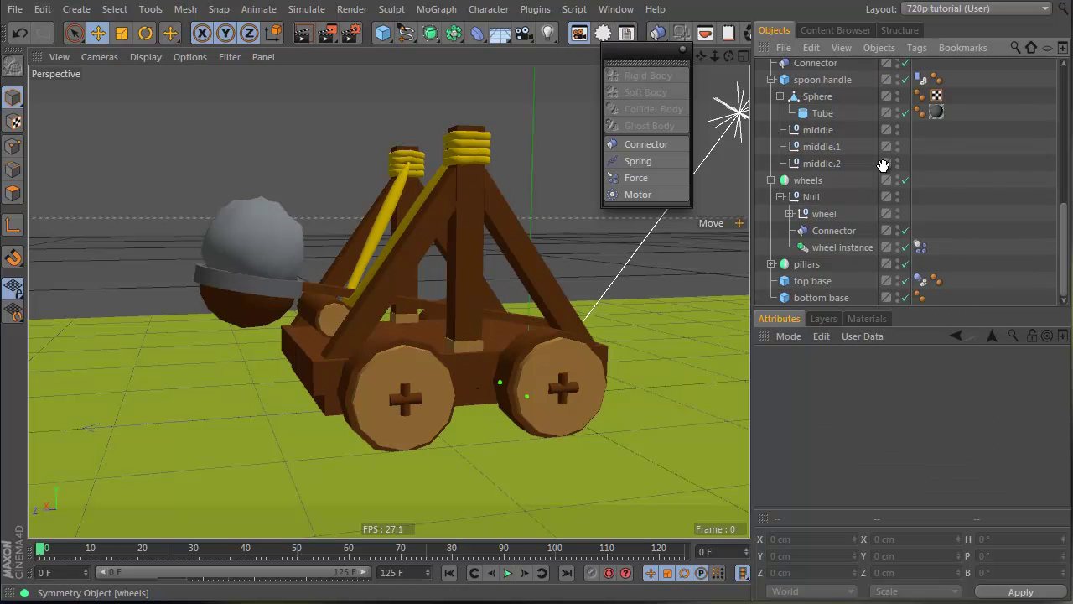
pyautogui.click(825, 231)
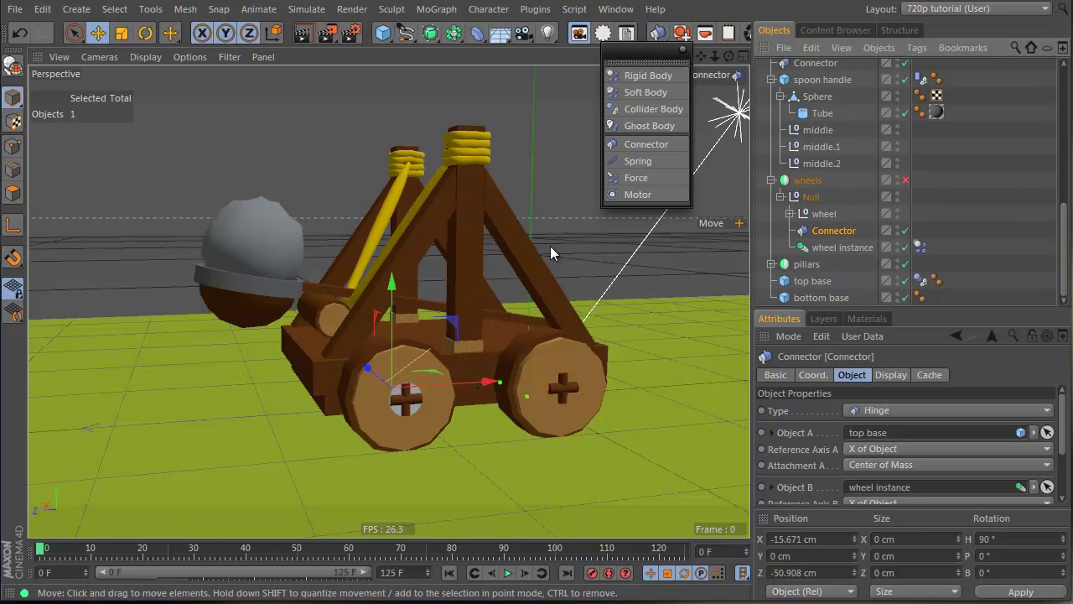
pyautogui.press('F8')
pyautogui.hotkey('shift', 'f')
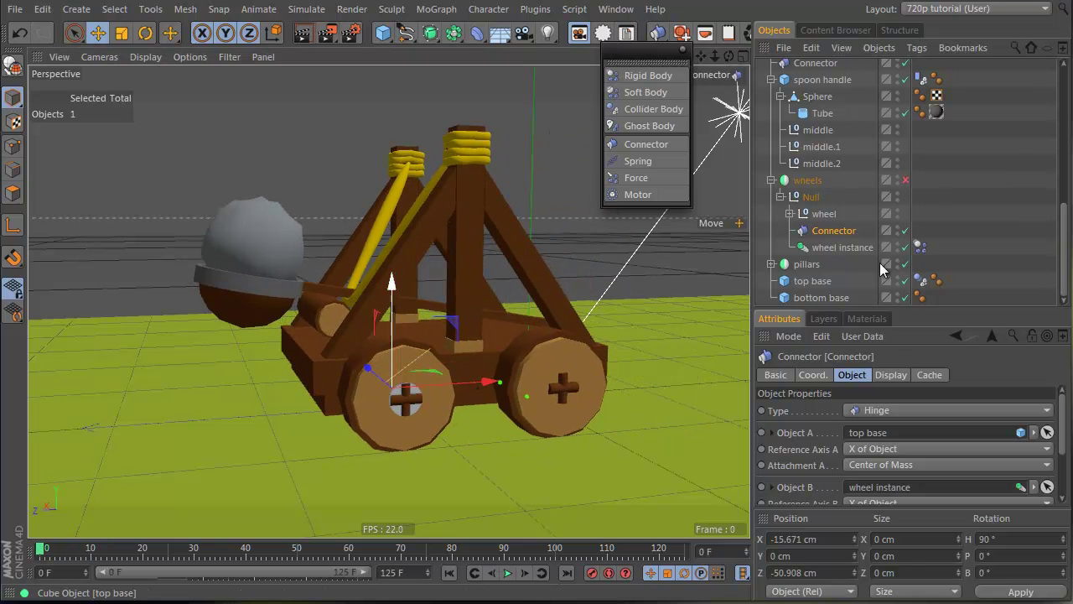
# Move the wheel instance and its Connector out of the wheels symmetry to below pillars, play the animation as a test, and return to frame 0.
pyautogui.click(818, 247)
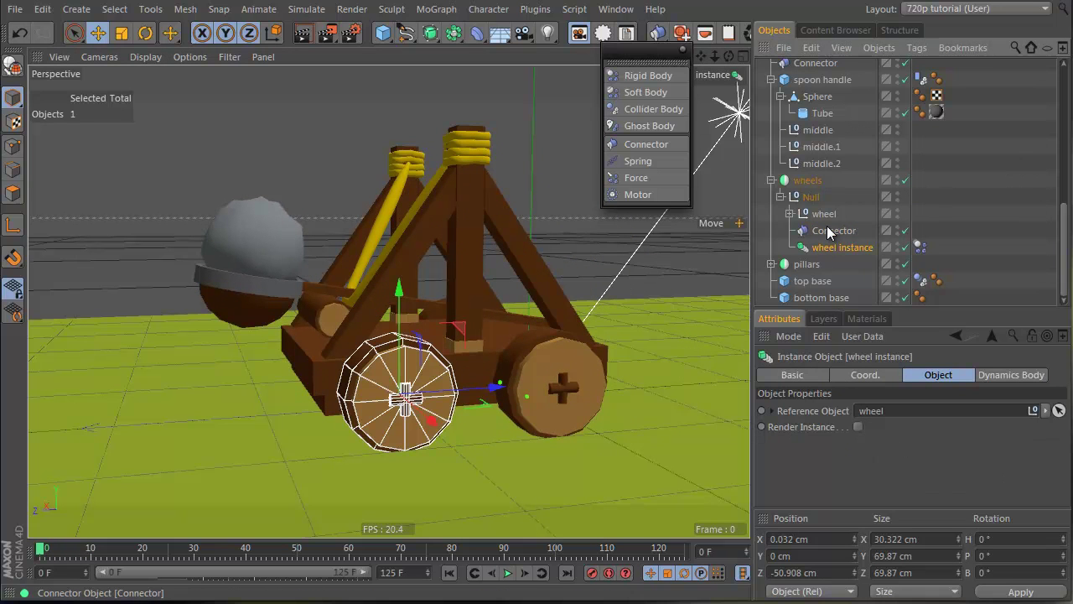
pyautogui.keyDown('shift'); pyautogui.click(832, 235); pyautogui.keyUp('shift')
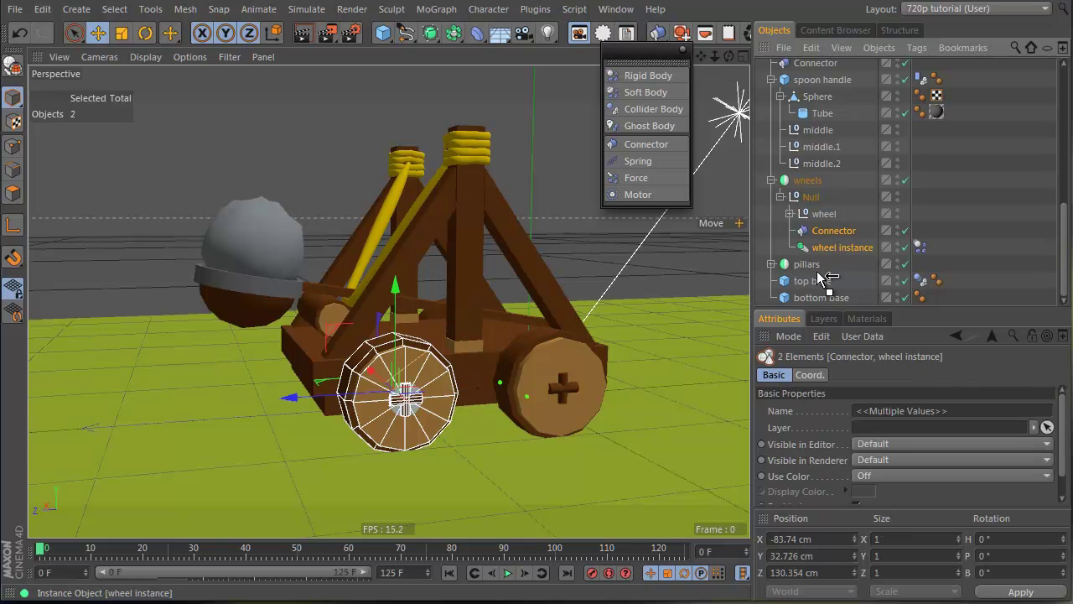
pyautogui.moveTo(821, 275); pyautogui.dragTo(818, 274)
pyautogui.press('F8')
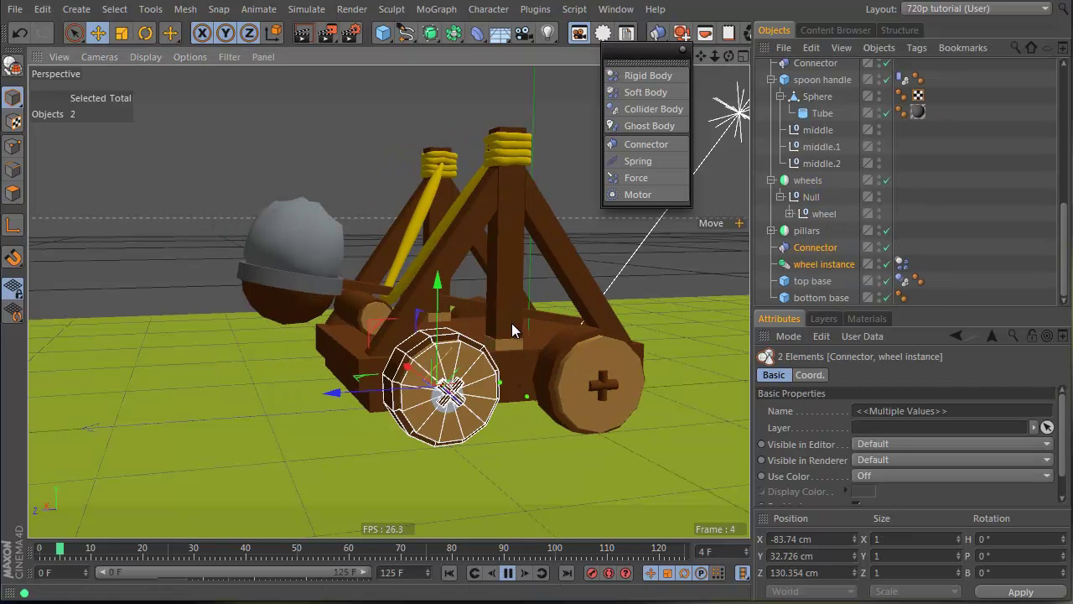
pyautogui.press('F8')
pyautogui.moveTo(114, 550); pyautogui.dragTo(40, 549)
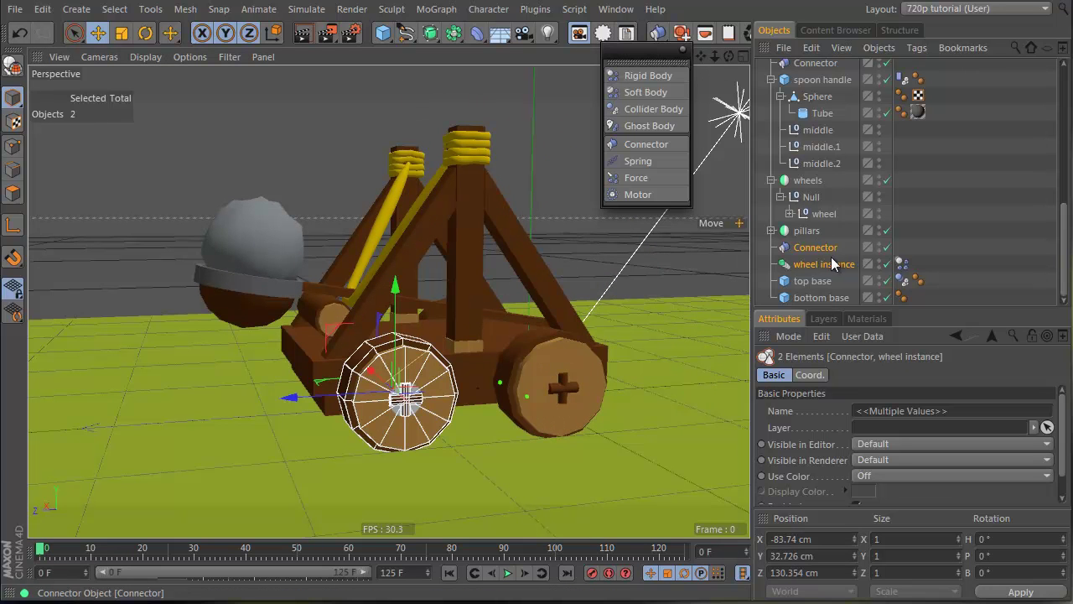
# Move the wheel null out of the wheels symmetry and give it a duplicate of the wheel instance's hinge connector with Object B set to wheel.
pyautogui.click(819, 214)
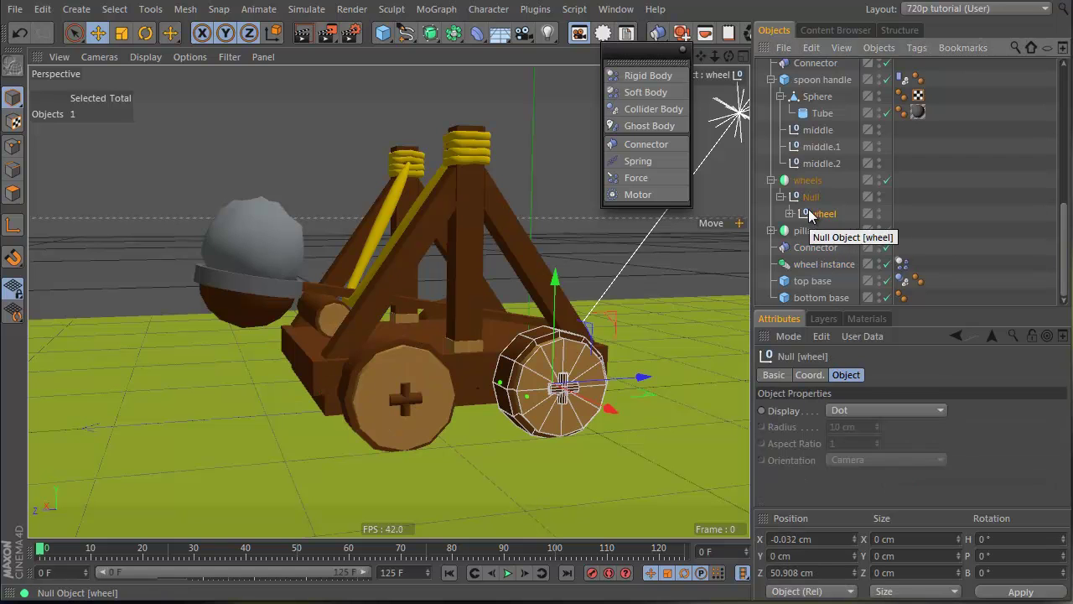
pyautogui.moveTo(819, 216); pyautogui.dragTo(805, 271)
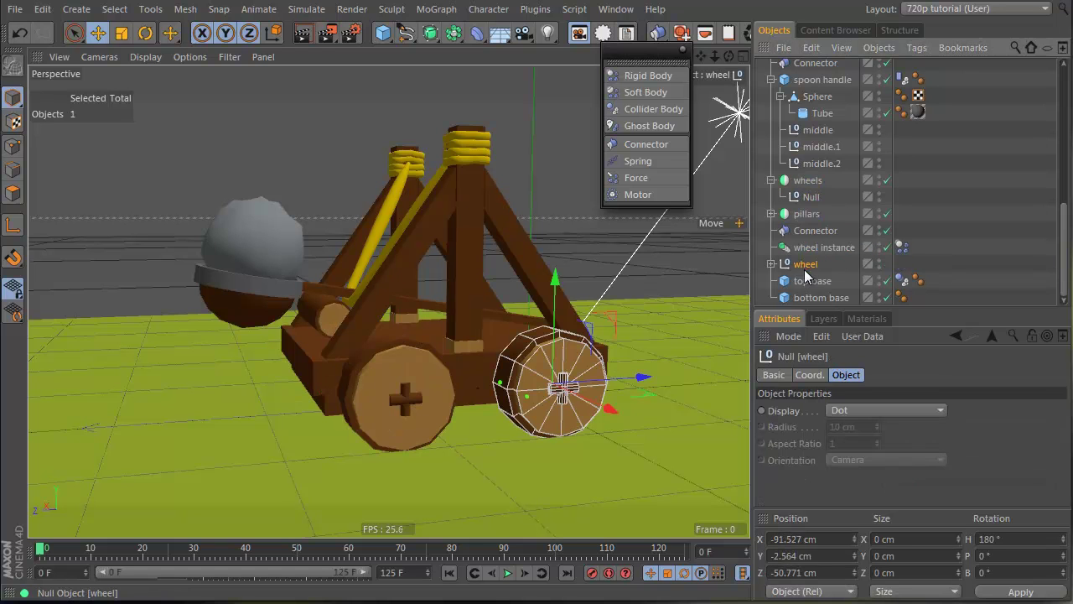
pyautogui.click(807, 234)
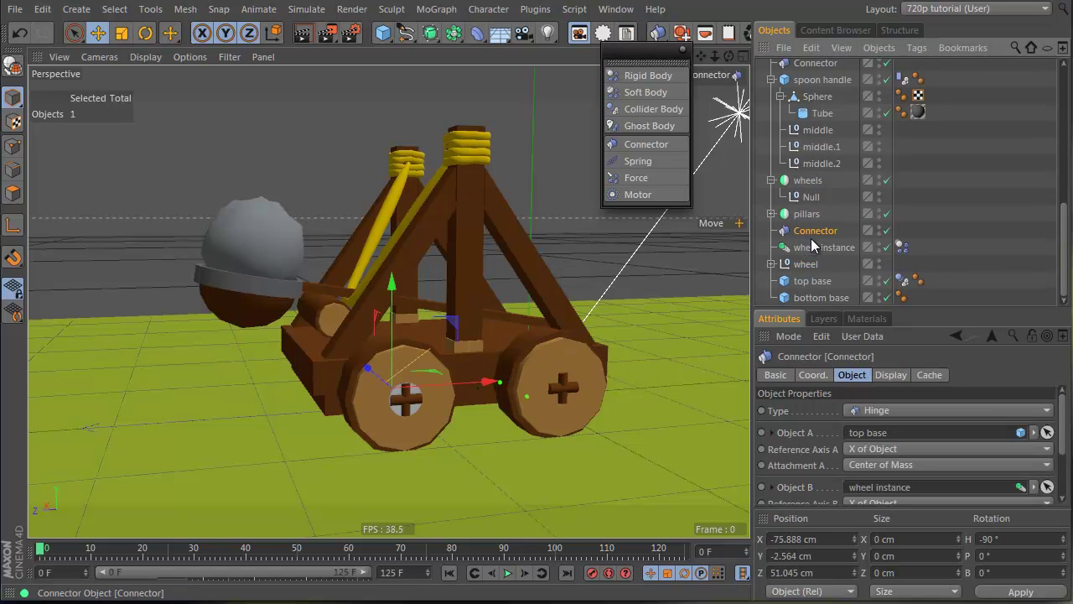
pyautogui.keyDown('ctrl'); pyautogui.moveTo(809, 262); pyautogui.dragTo(811, 269); pyautogui.keyUp('ctrl')
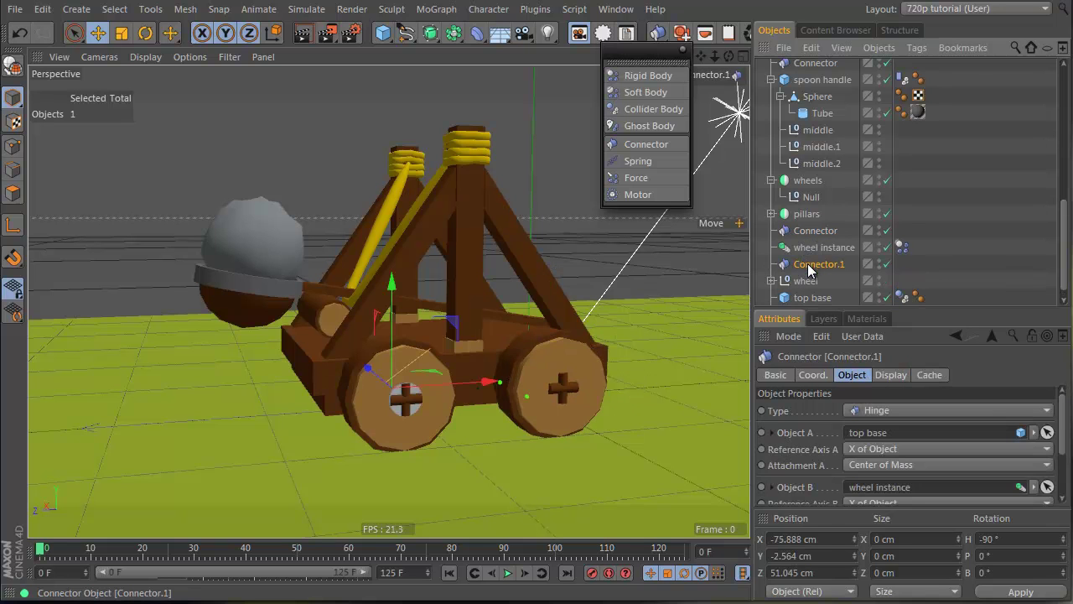
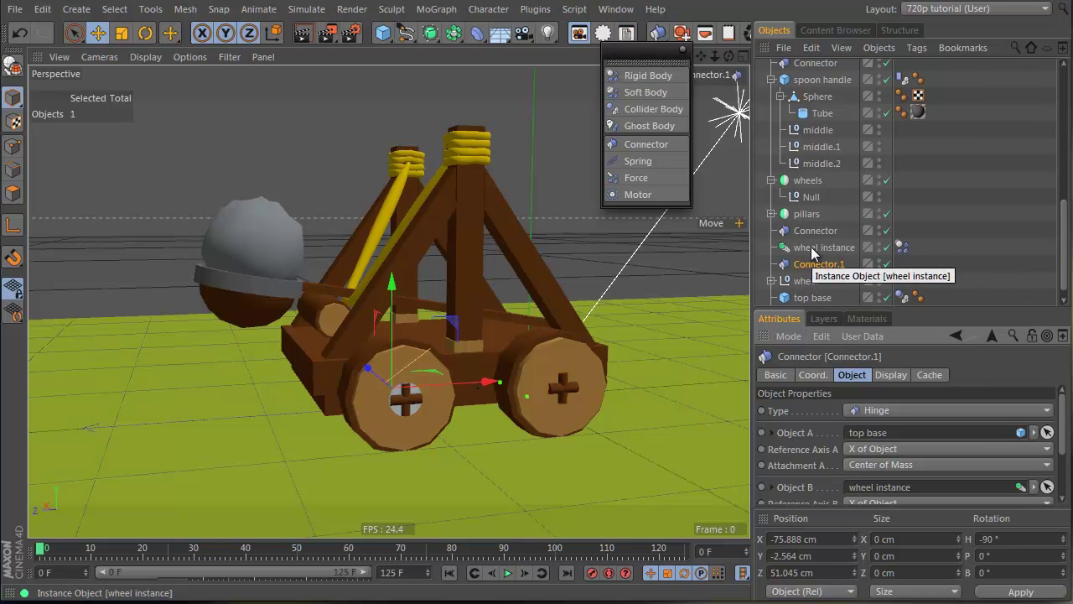
pyautogui.moveTo(805, 281); pyautogui.dragTo(889, 432)
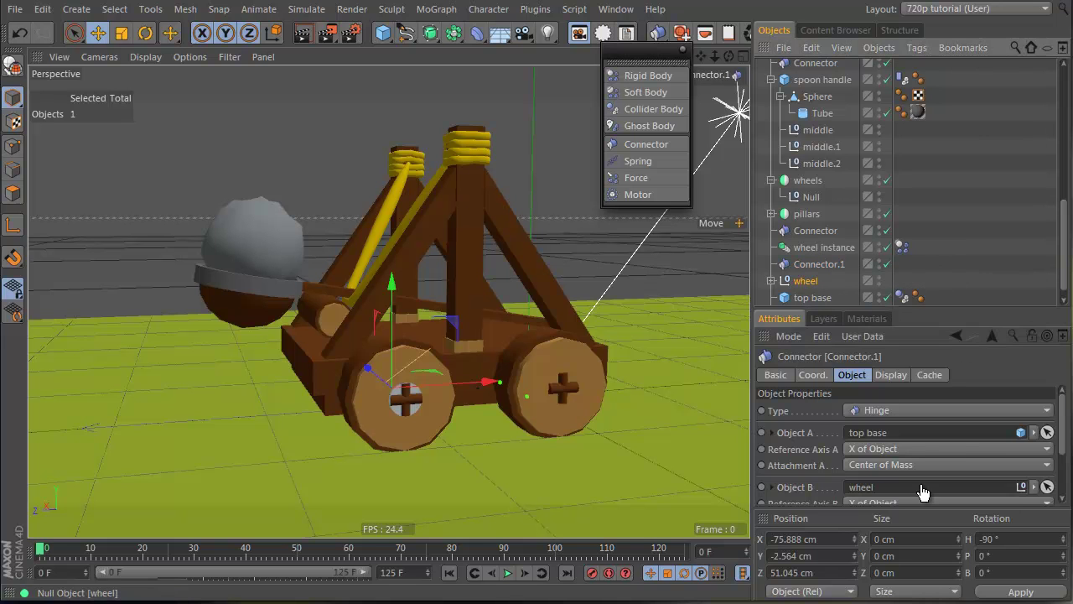
# Make the wheel null a Rigid Body with Inherit Tag set to Compound Collision Shape.
pyautogui.click(820, 279)
pyautogui.rightClick(816, 284)
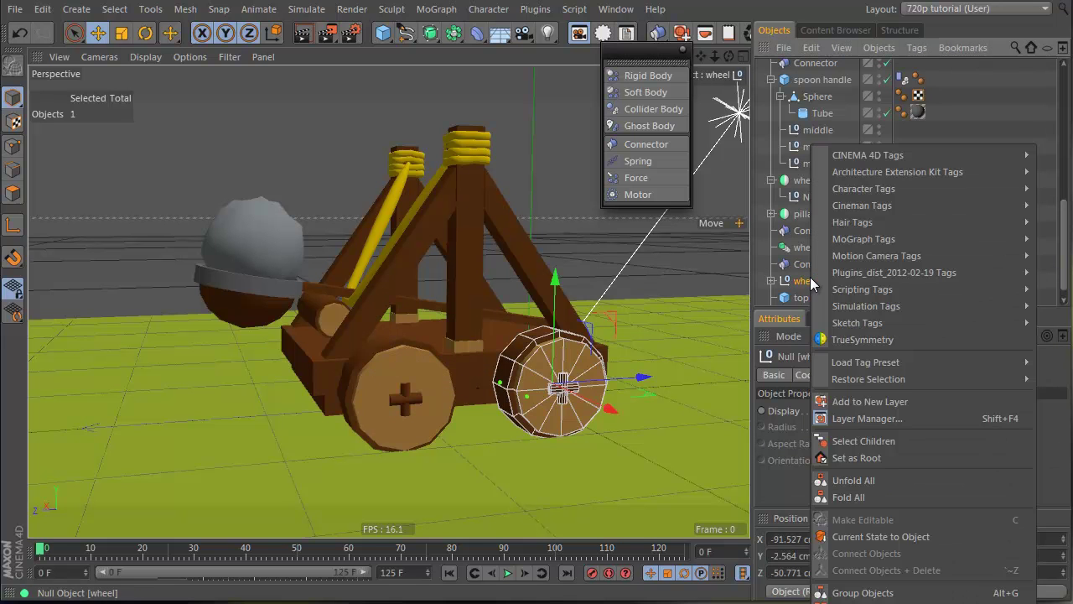
pyautogui.press('Escape')
pyautogui.click(644, 74)
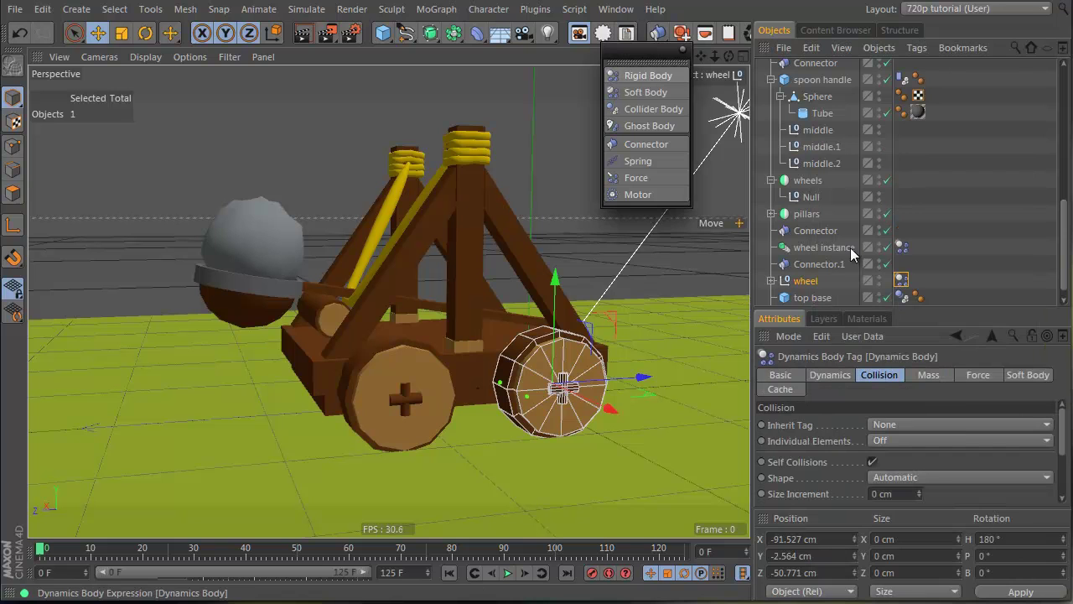
pyautogui.click(955, 424)
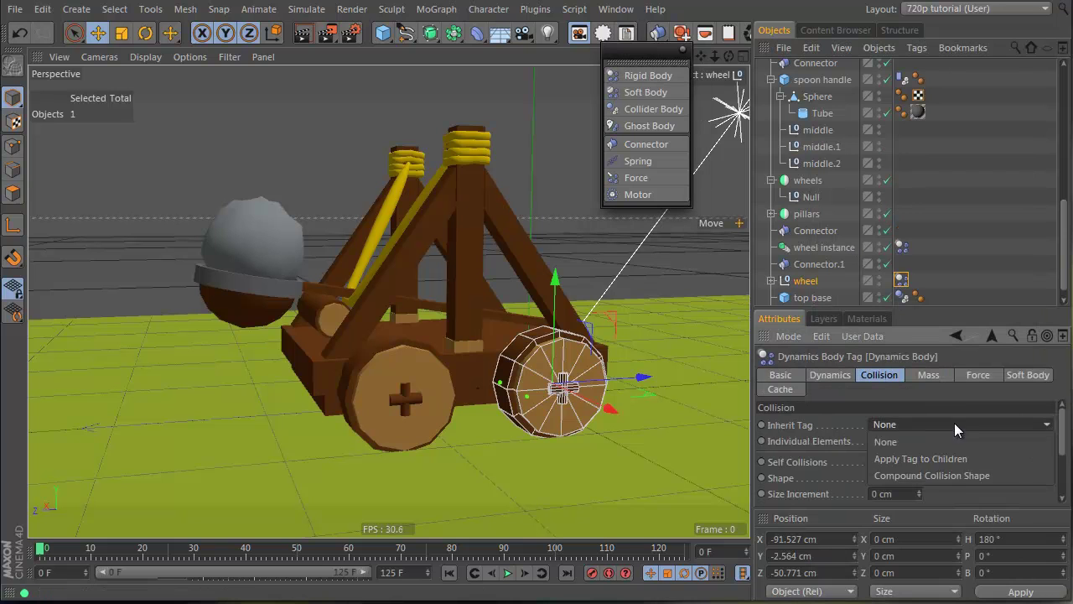
pyautogui.click(959, 474)
# Deselect everything, play the animation to check both wheels as rigid bodies, and return to frame 0.
pyautogui.click(174, 513)
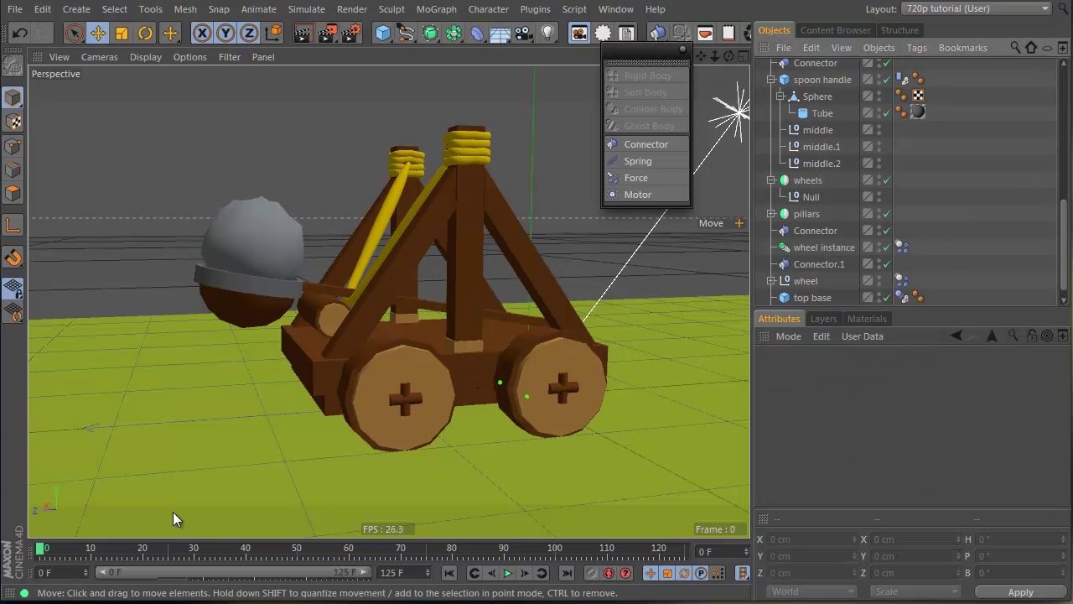
pyautogui.press('F8')
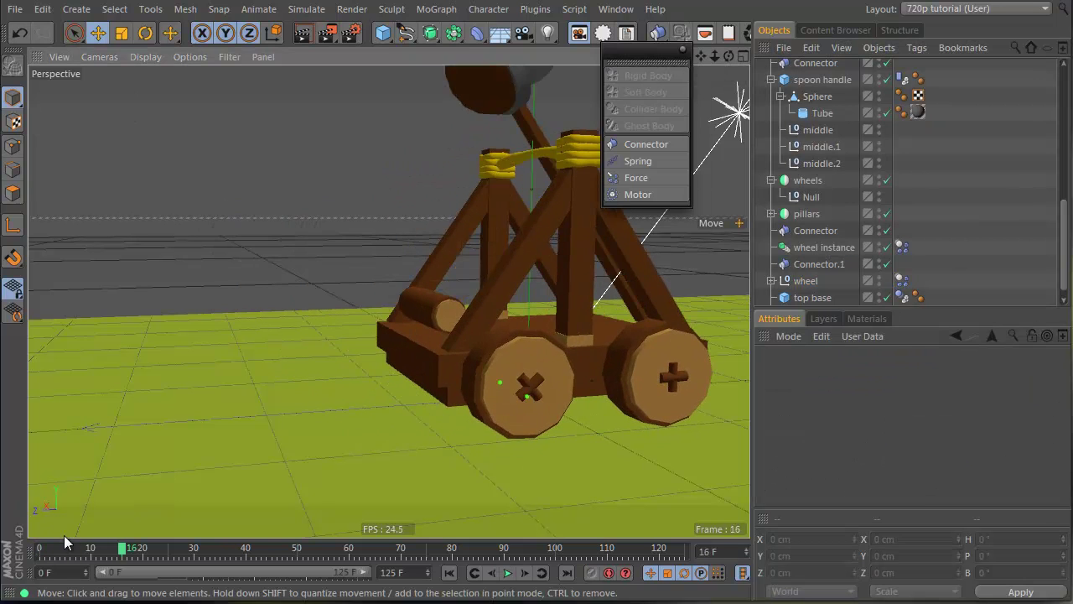
pyautogui.click(40, 547)
# Move the duplicated hinge connector about 100 cm along its X axis onto the center of the original wheel.
pyautogui.click(818, 263)
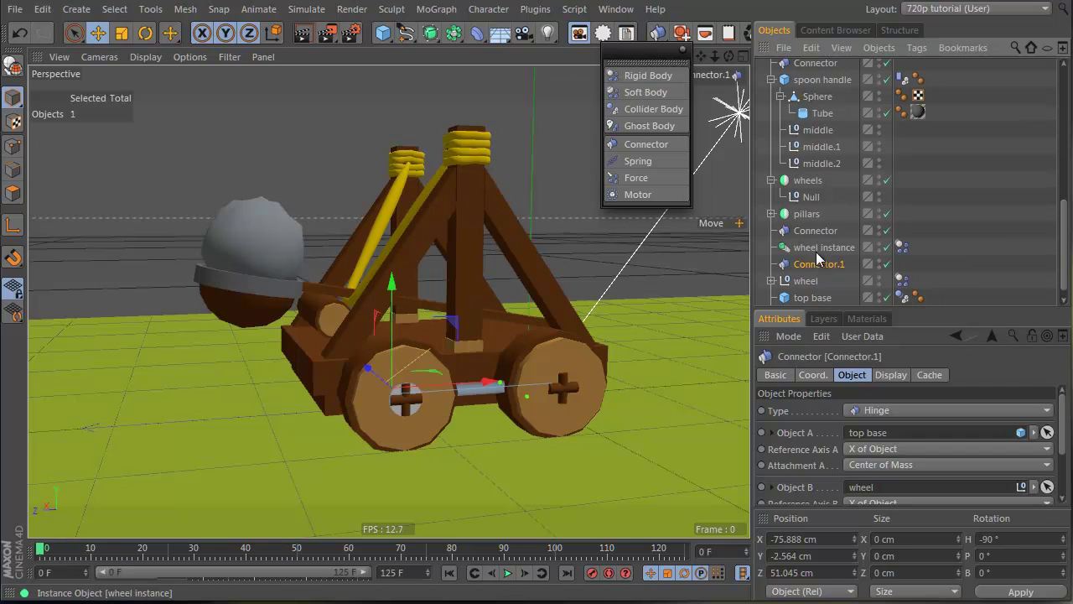
pyautogui.click(823, 249)
pyautogui.click(816, 231)
pyautogui.click(822, 247)
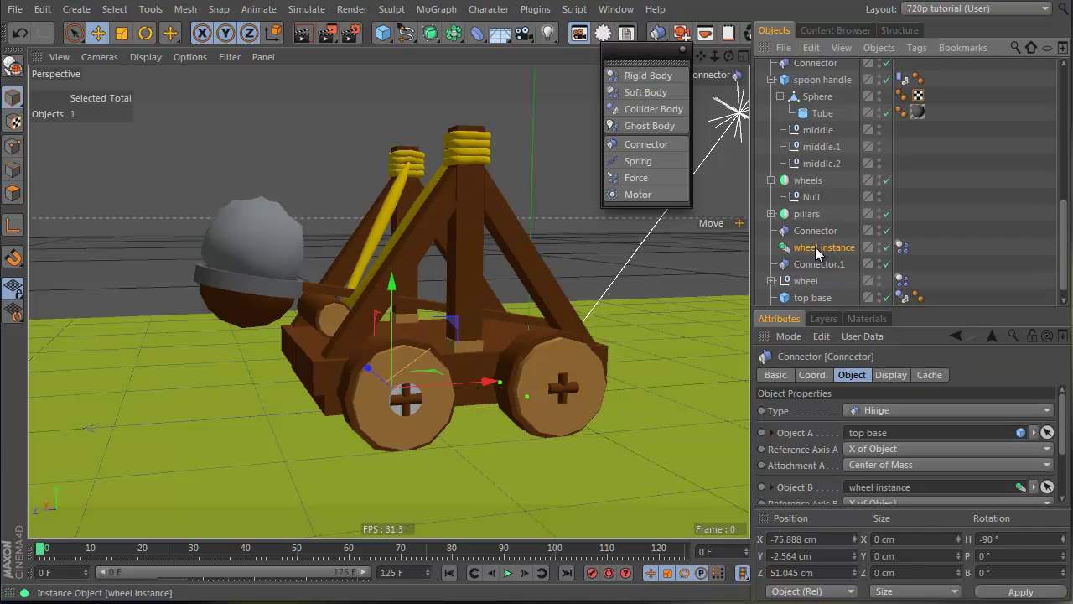
pyautogui.click(813, 264)
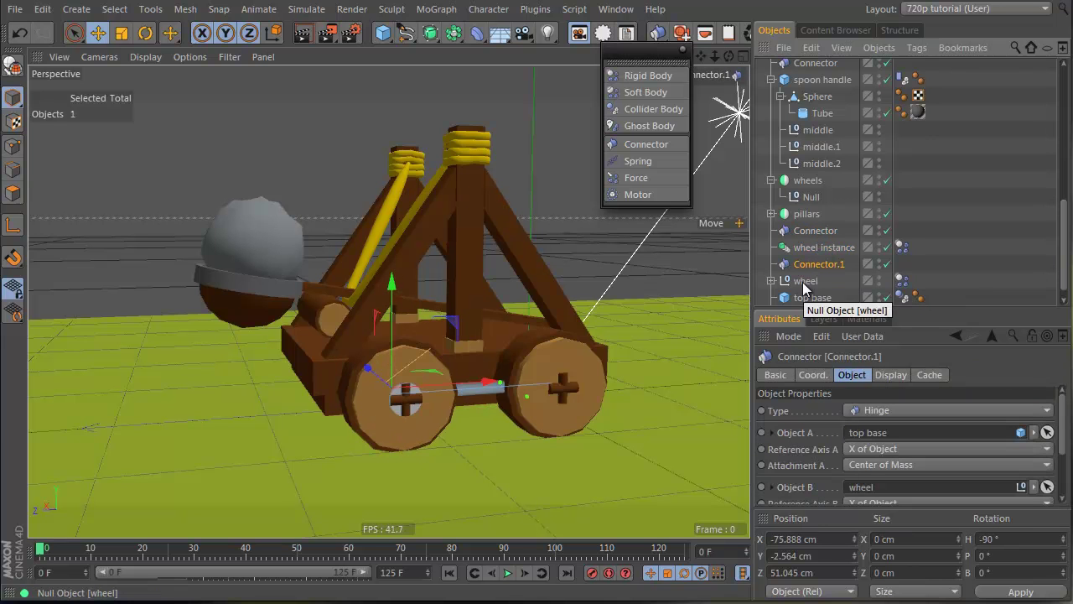
pyautogui.click(803, 282)
pyautogui.click(808, 266)
pyautogui.moveTo(477, 383); pyautogui.dragTo(620, 358)
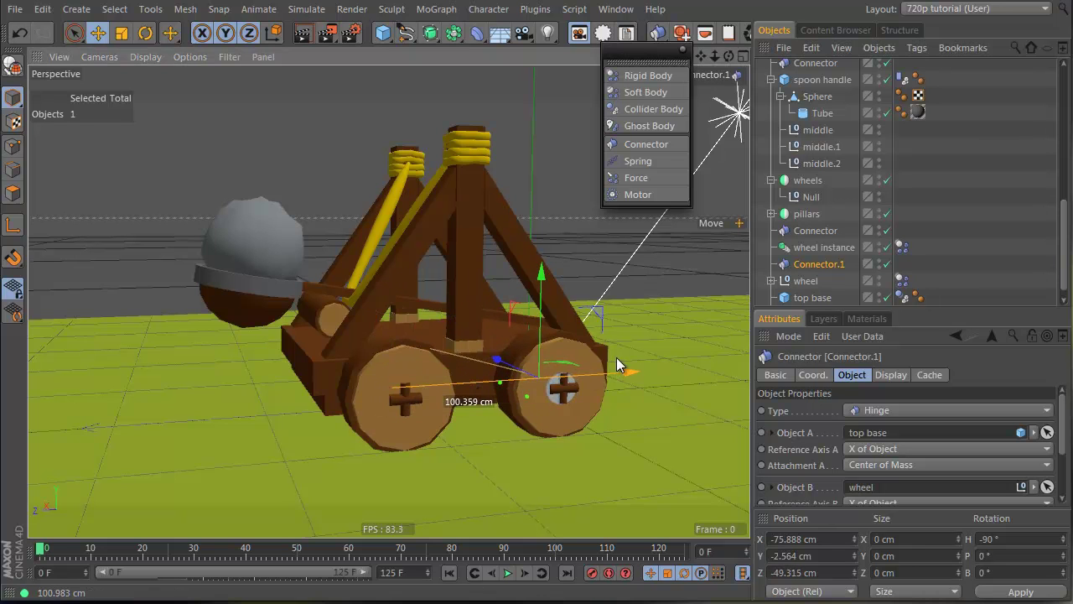
# Play the animation twice to test the repositioned hinge on the original wheel, returning to frame 0 each time.
pyautogui.press('F8')
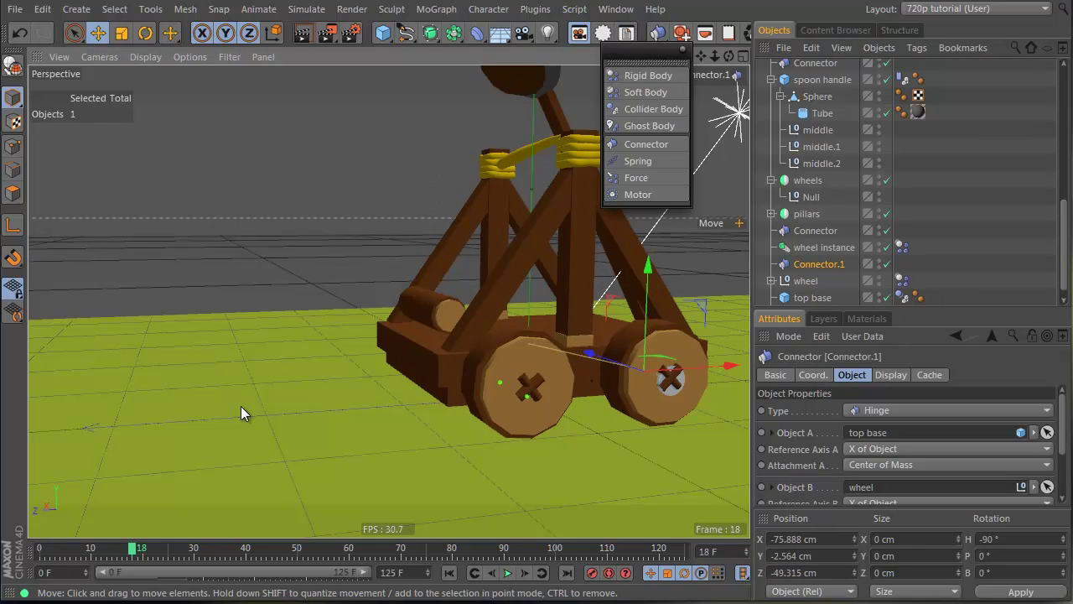
pyautogui.moveTo(60, 551); pyautogui.dragTo(39, 551)
pyautogui.press('F8')
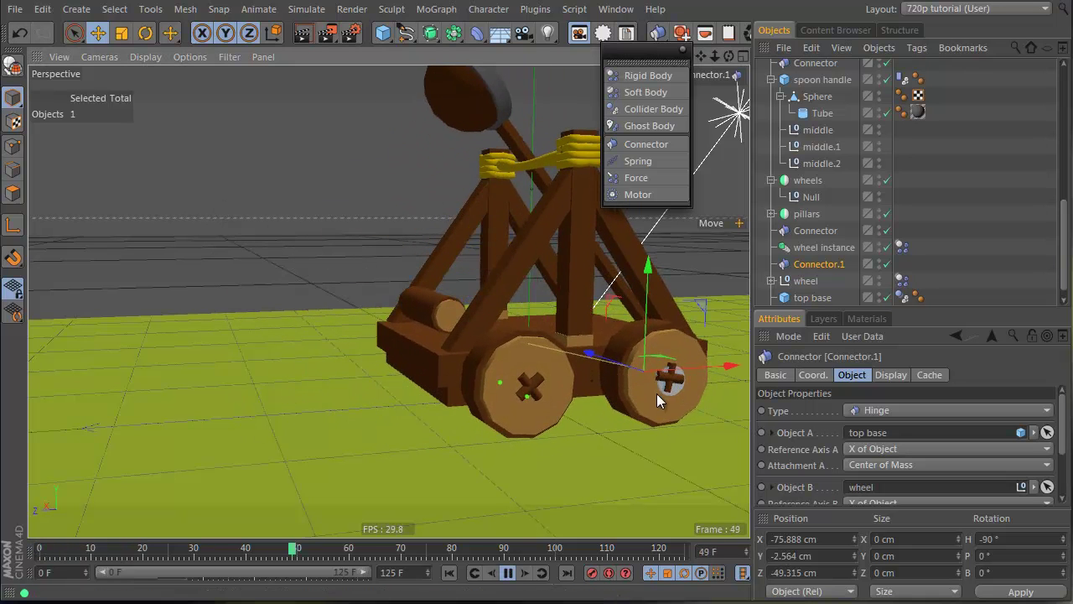
pyautogui.press('F8')
pyautogui.moveTo(332, 549); pyautogui.dragTo(86, 548)
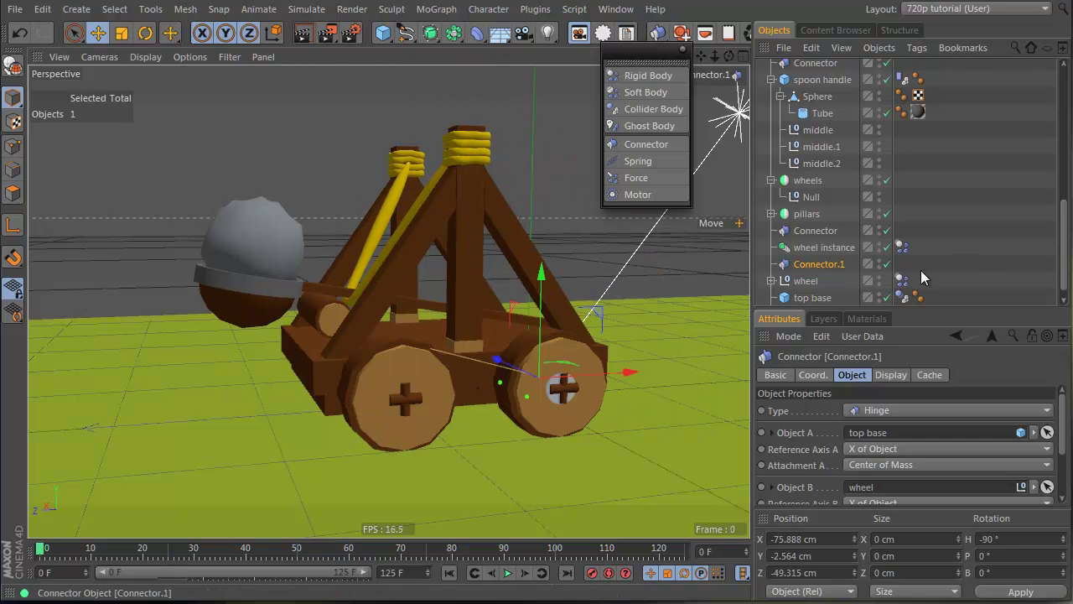
# Set Friction to 95% in the Dynamics Body tags of both the wheel and the wheel instance.
pyautogui.click(901, 279)
pyautogui.keyDown('ctrl'); pyautogui.click(900, 247); pyautogui.keyUp('ctrl')
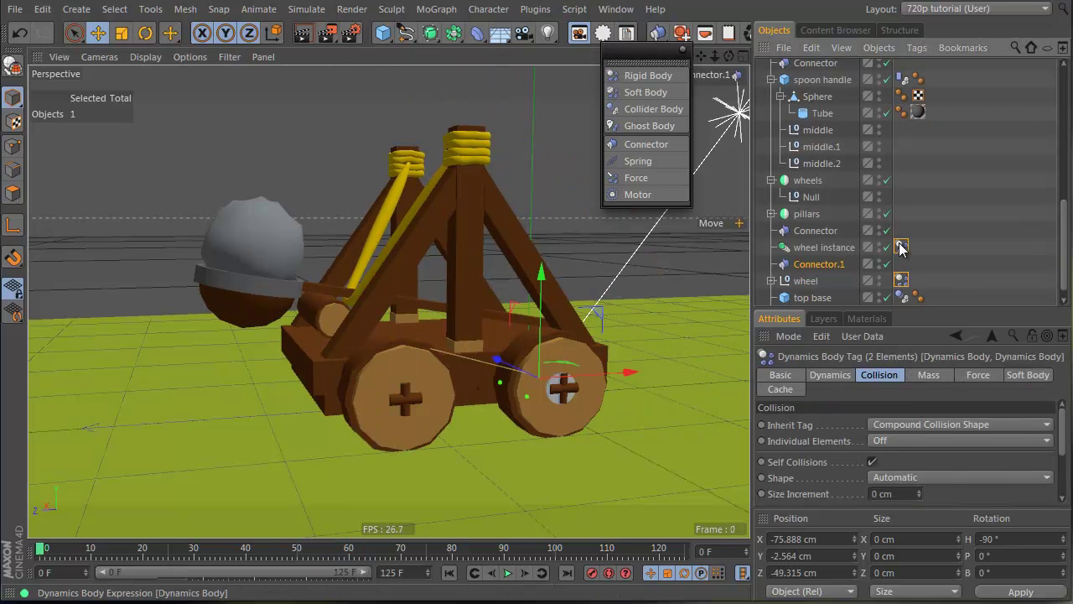
pyautogui.scroll(-3, 987, 455)
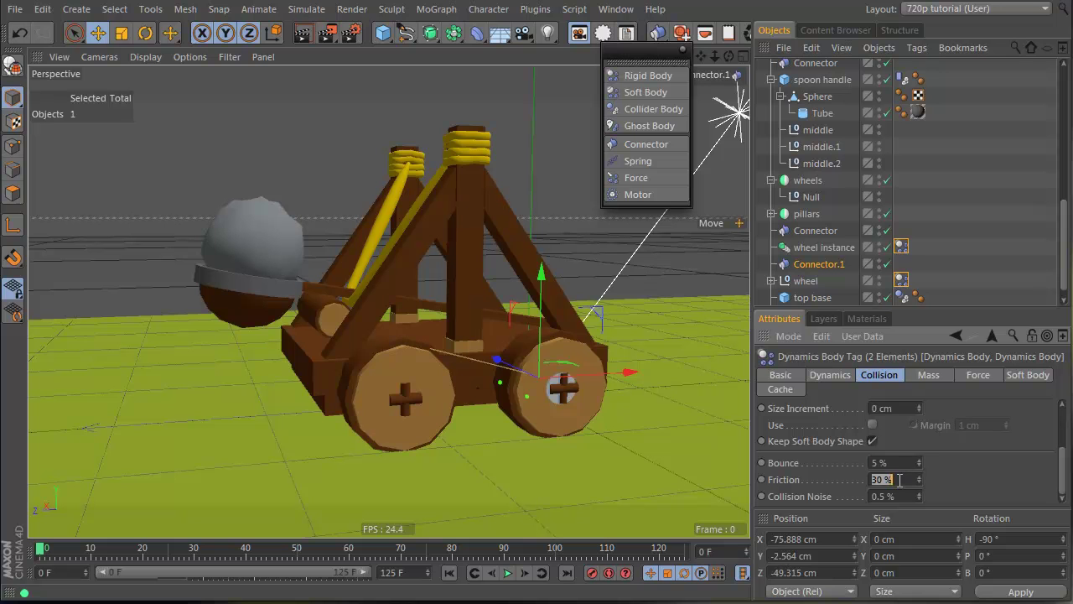
pyautogui.press('Return')
# Play the animation with the higher friction, check the wheels from a closer view, and return to frame 0.
pyautogui.press('F8')
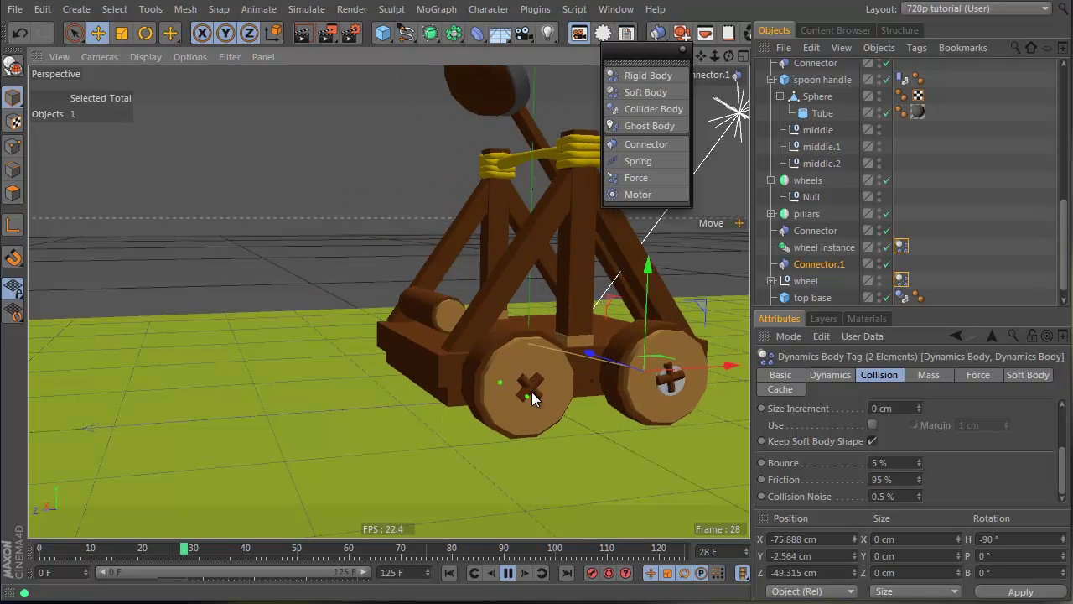
pyautogui.press('F8')
pyautogui.keyDown('alt'); pyautogui.moveTo(599, 372); pyautogui.dragTo(479, 327); pyautogui.keyUp('alt')
pyautogui.press('F8')
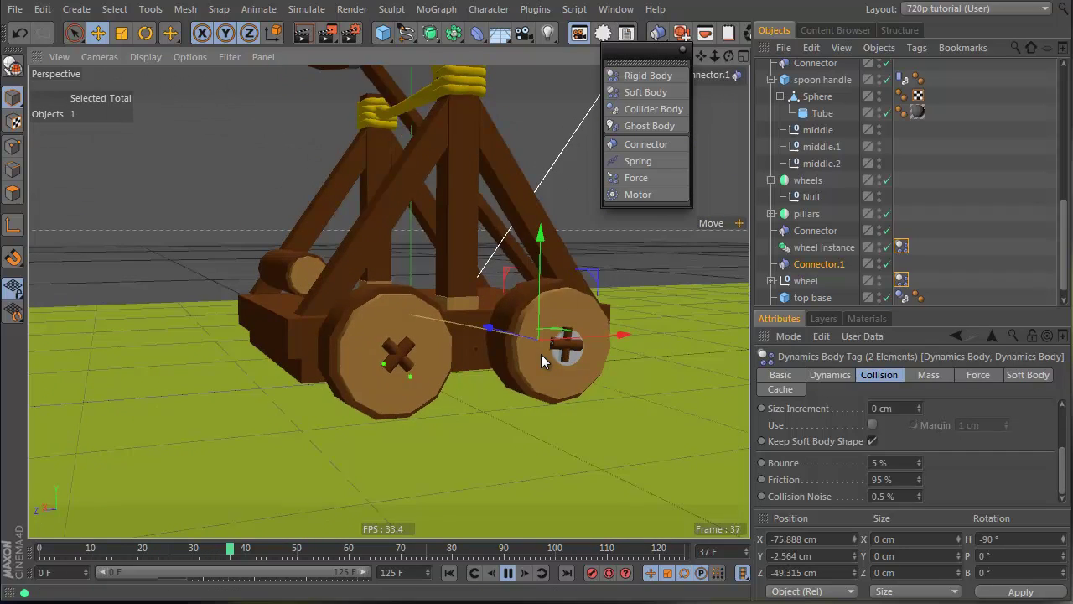
pyautogui.press('F8')
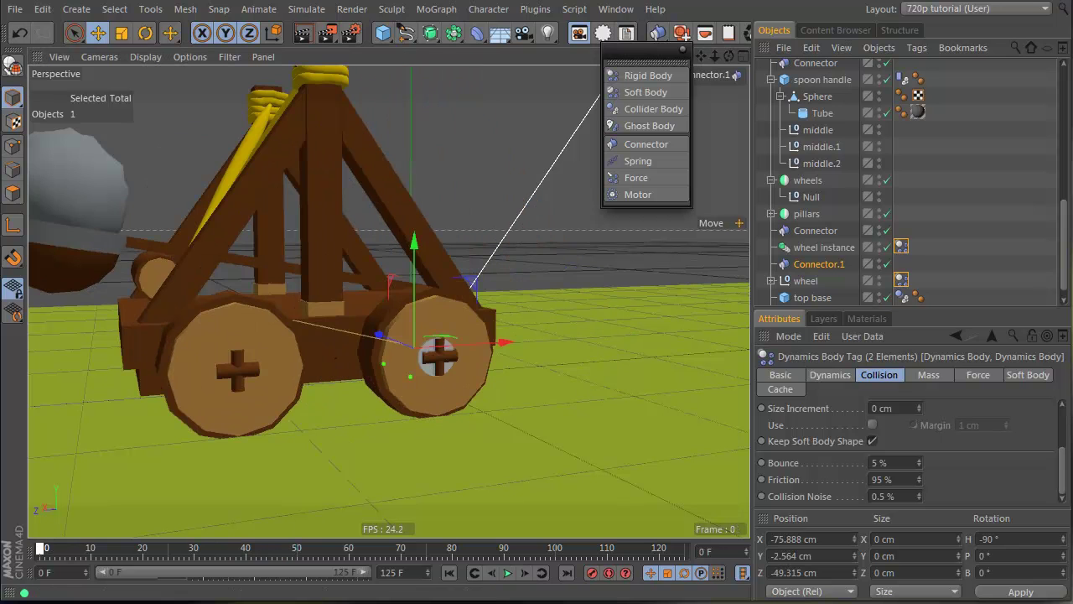
# Lower both wheels and their connectors together by about 1.3 cm, play the animation to test ground contact, and return to frame 0.
pyautogui.click(807, 248)
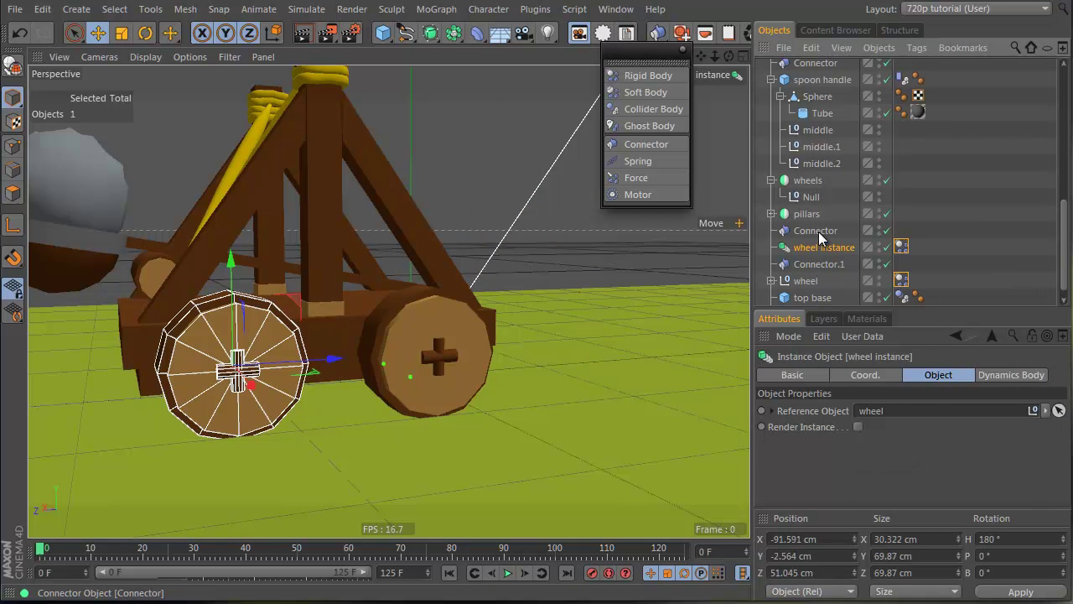
pyautogui.keyDown('ctrl'); pyautogui.click(817, 232); pyautogui.keyUp('ctrl')
pyautogui.keyDown('ctrl'); pyautogui.click(818, 264); pyautogui.keyUp('ctrl')
pyautogui.keyDown('ctrl'); pyautogui.click(807, 281); pyautogui.keyUp('ctrl')
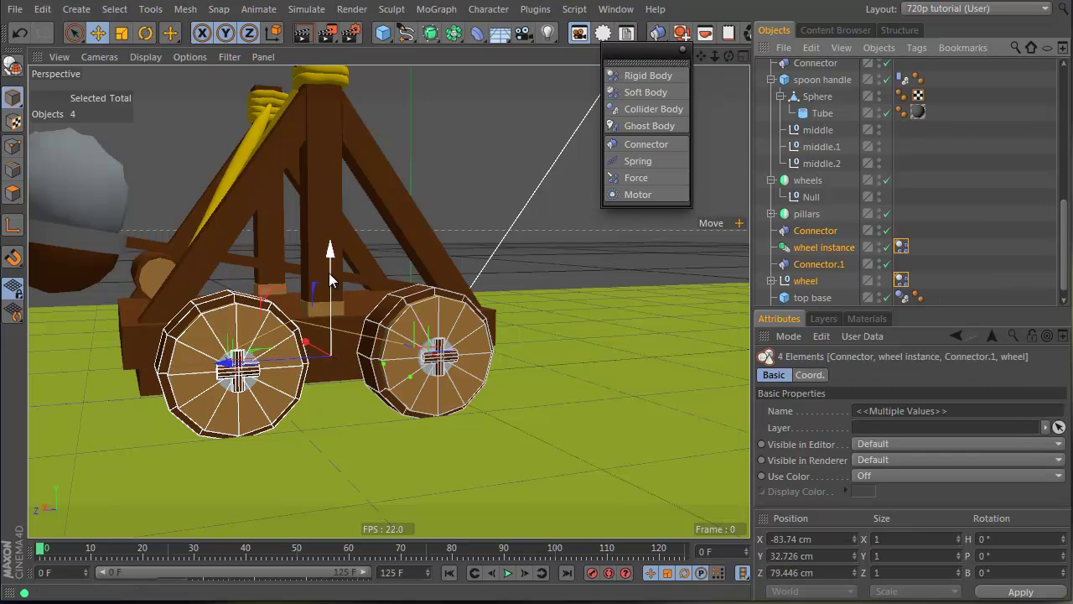
pyautogui.moveTo(332, 280); pyautogui.dragTo(332, 285)
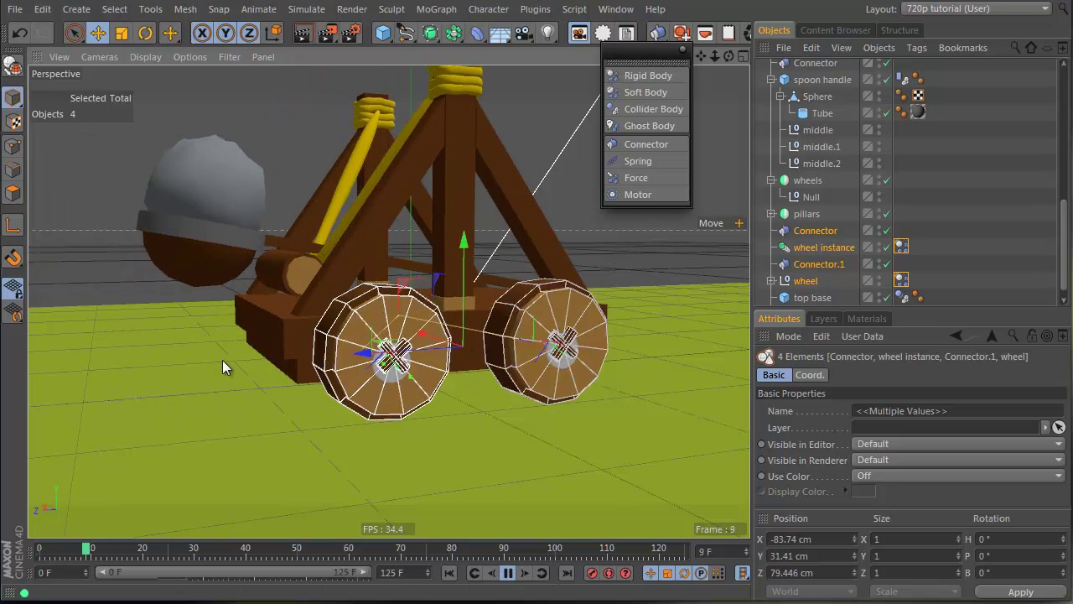
pyautogui.press('F8')
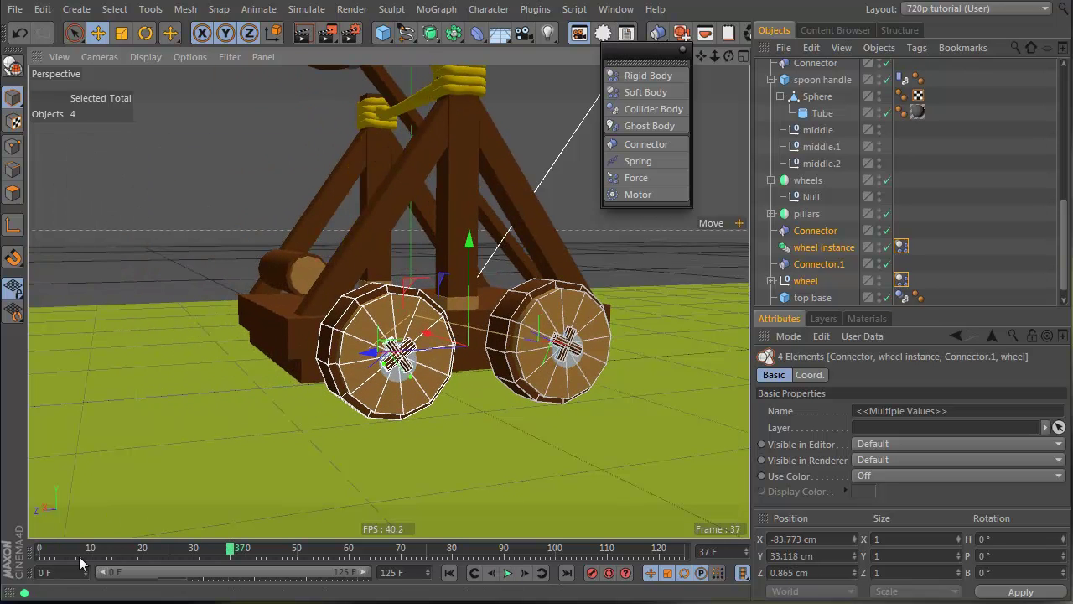
pyautogui.click(40, 550)
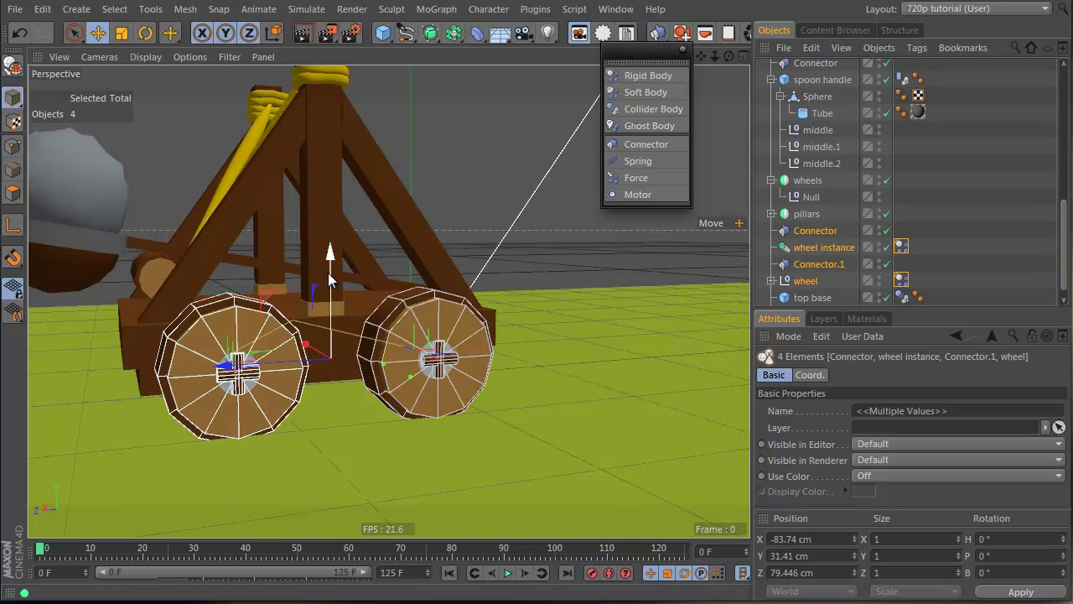
# Raise both wheels and their connectors together by about 3.8 cm, play the animation to test the height, and return to frame 0.
pyautogui.moveTo(330, 278); pyautogui.dragTo(331, 270)
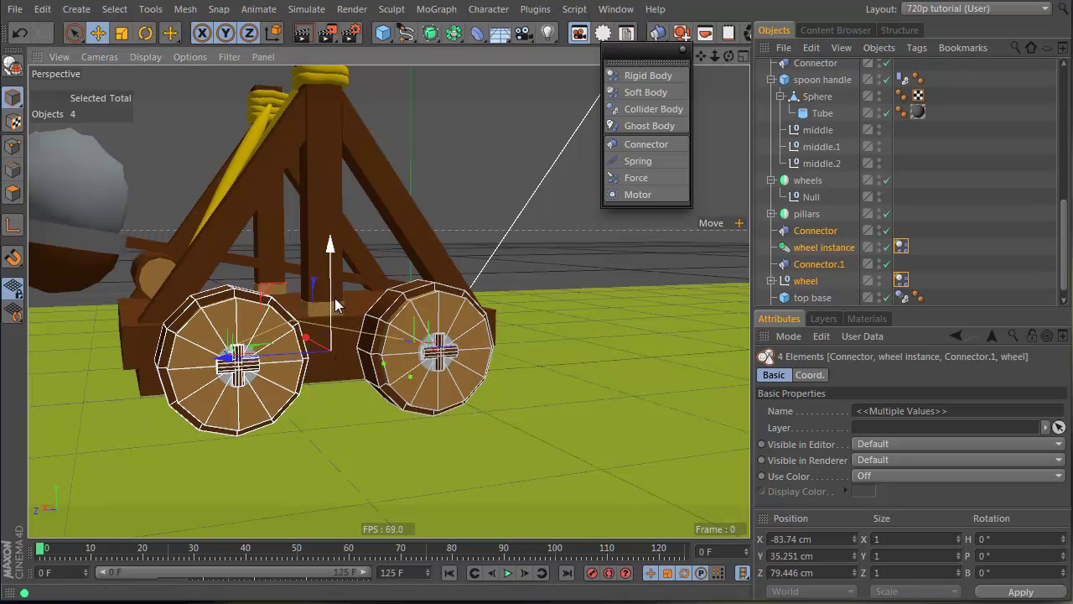
pyautogui.press('F8')
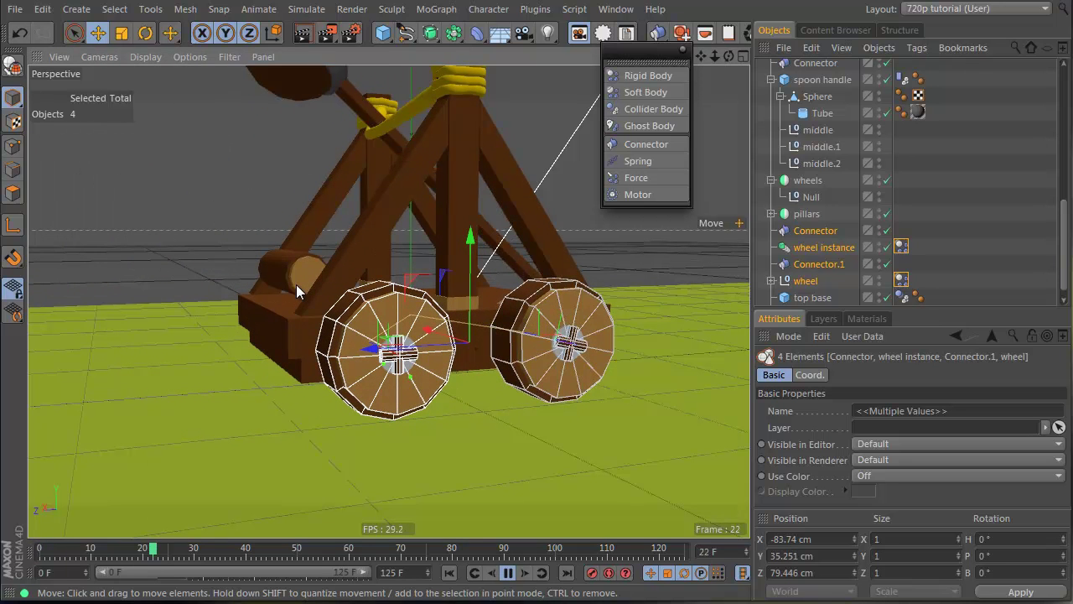
pyautogui.press('F8')
pyautogui.click(46, 553)
pyautogui.press('F8')
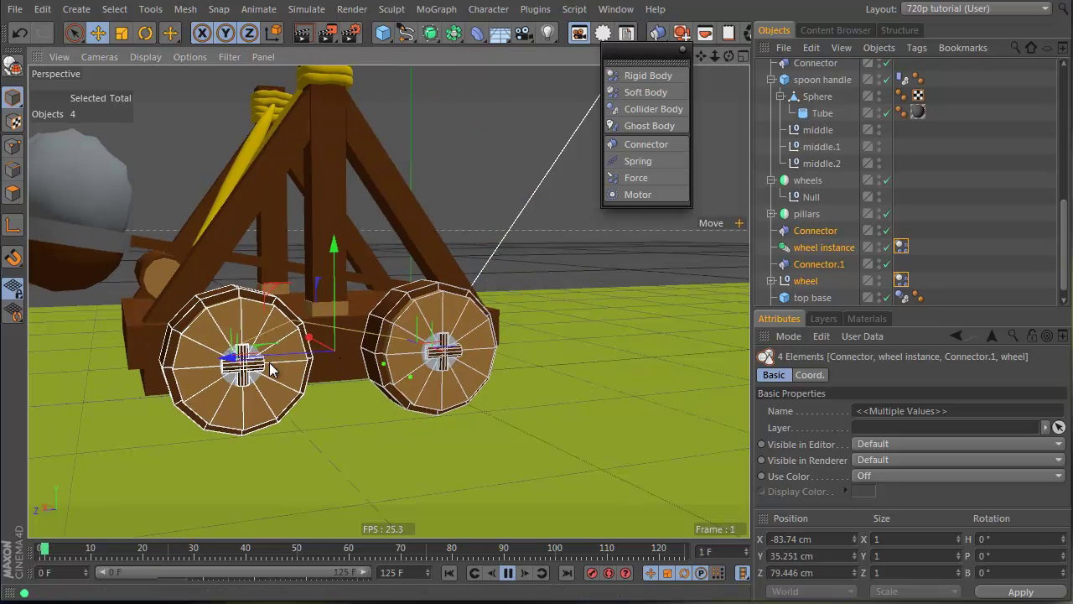
pyautogui.click(43, 549)
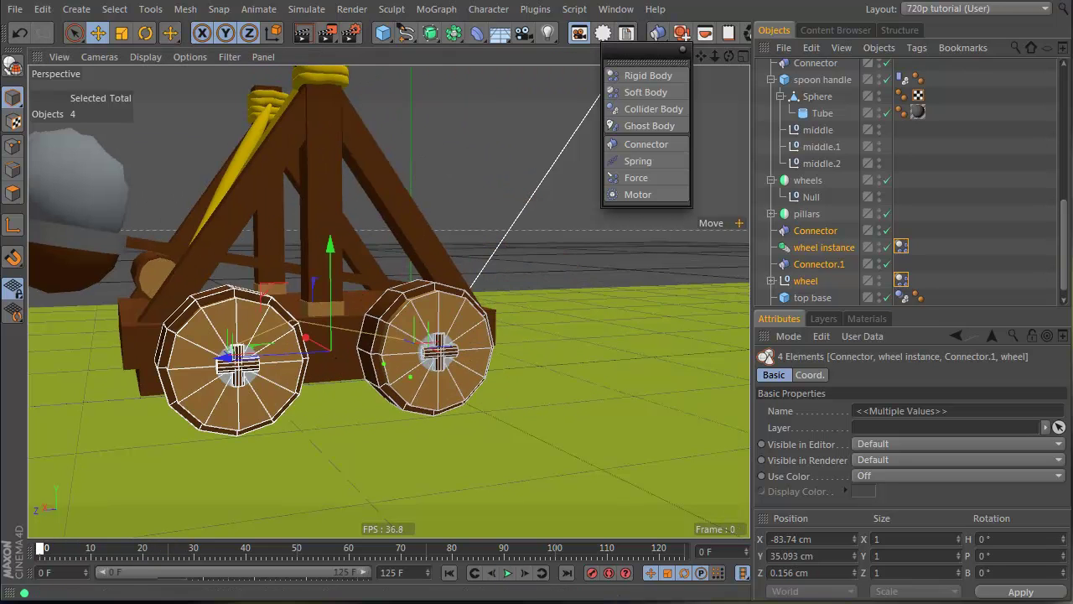
# Try to adjust the height of the top base at frame 2, undoing each move.
pyautogui.click(811, 298)
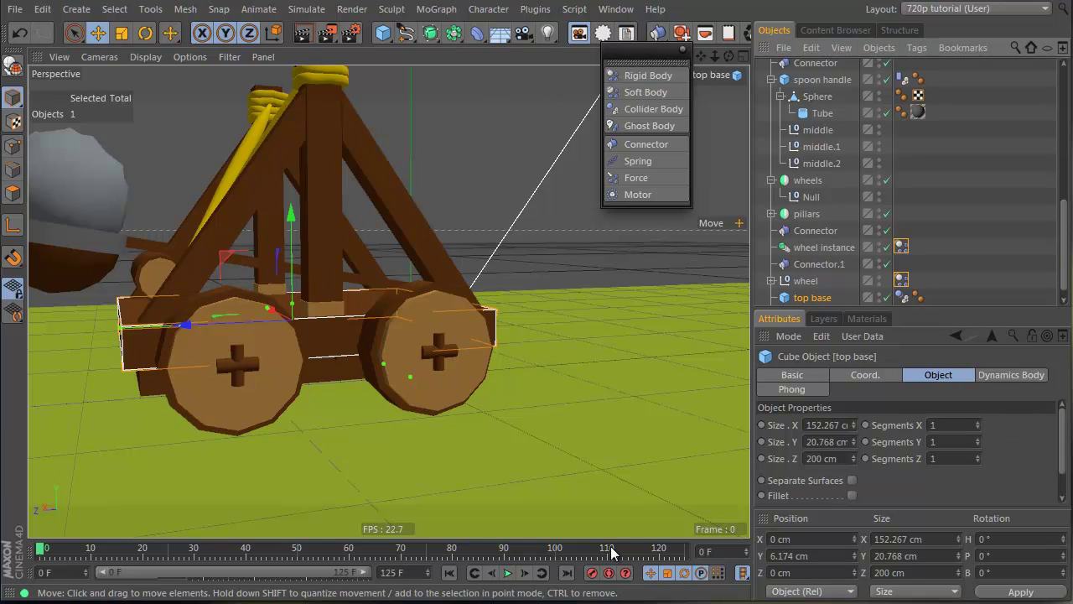
pyautogui.click(47, 552)
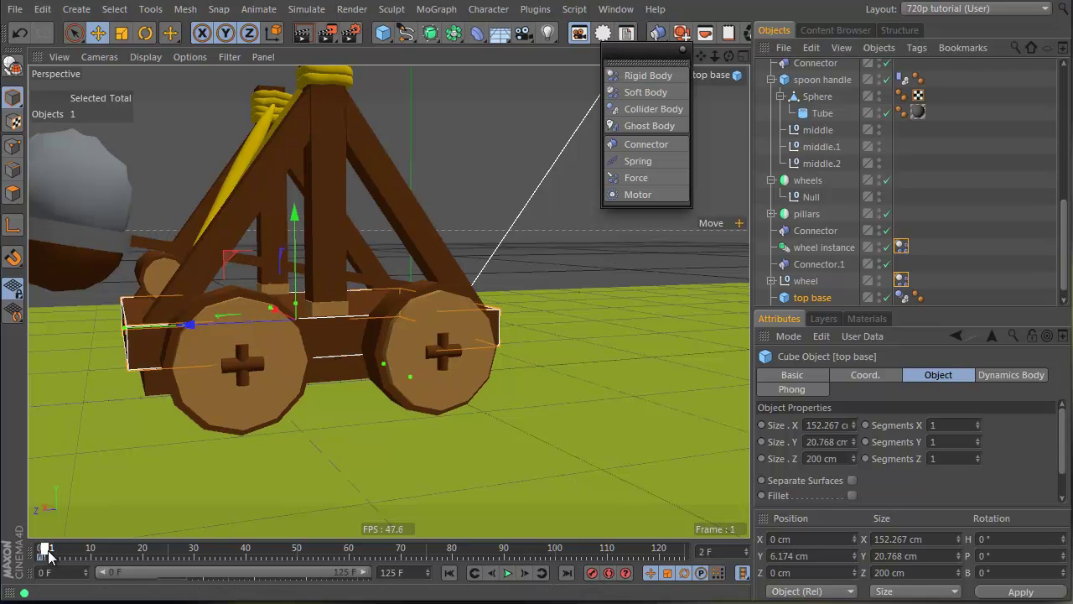
pyautogui.click(48, 551)
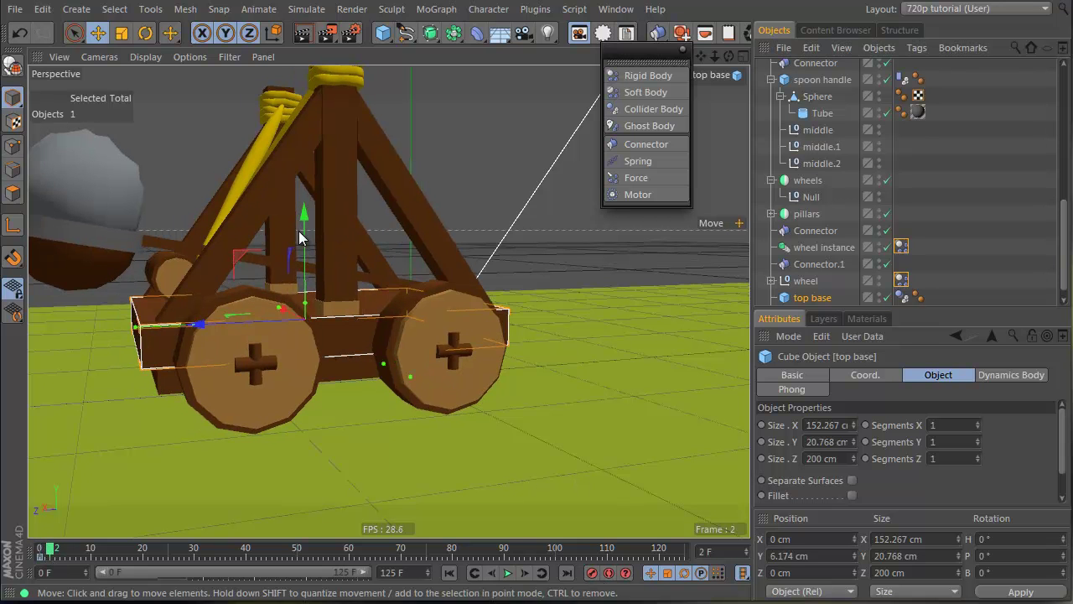
pyautogui.moveTo(300, 238); pyautogui.dragTo(304, 238)
pyautogui.hotkey('ctrl', 'z')
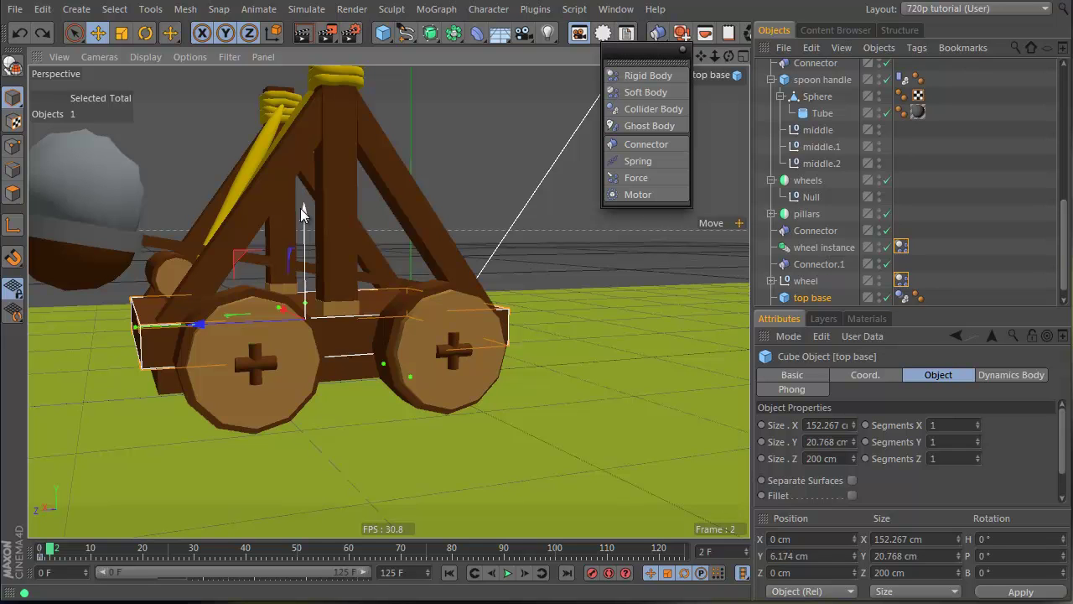
pyautogui.moveTo(301, 208); pyautogui.dragTo(302, 204)
pyautogui.hotkey('ctrl', 'z')
# Lower the whole catapult null to a Y position of about 33.7 cm at frame 2.
pyautogui.scroll(4, 797, 93)
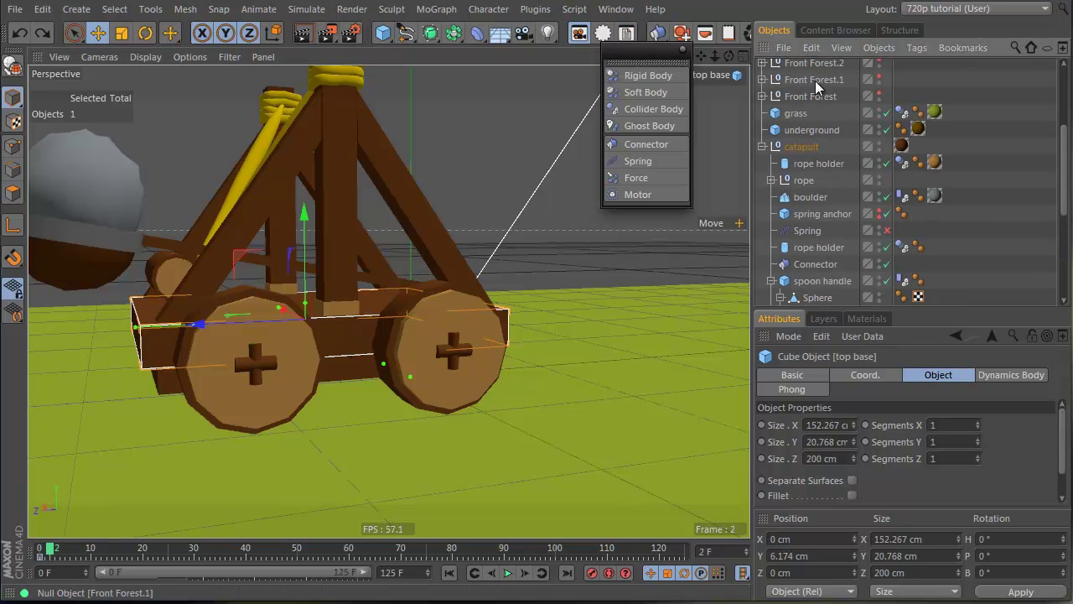
pyautogui.click(795, 147)
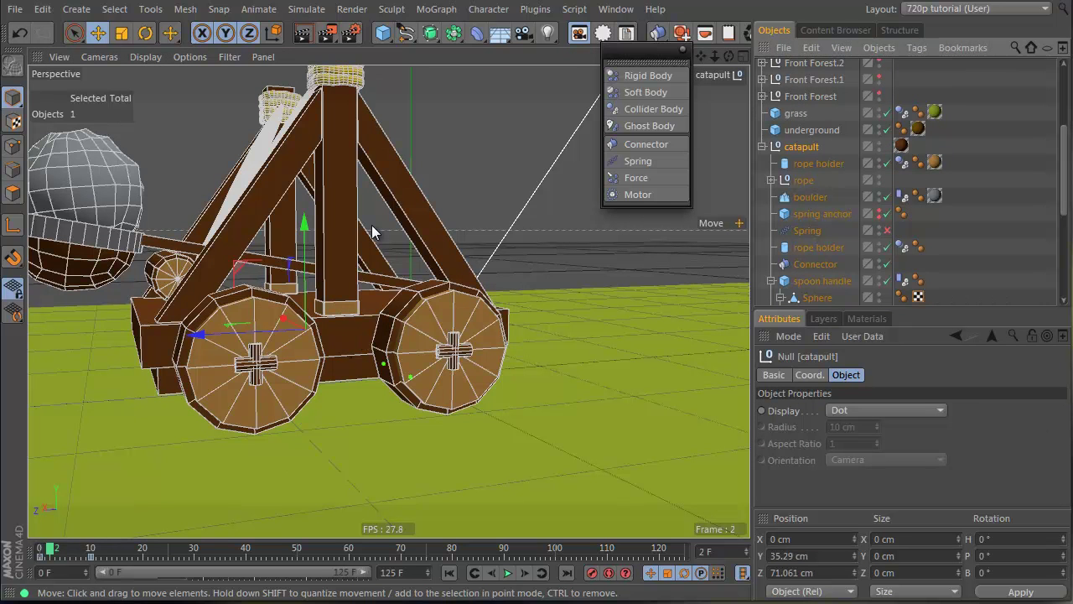
pyautogui.moveTo(305, 230); pyautogui.dragTo(307, 232)
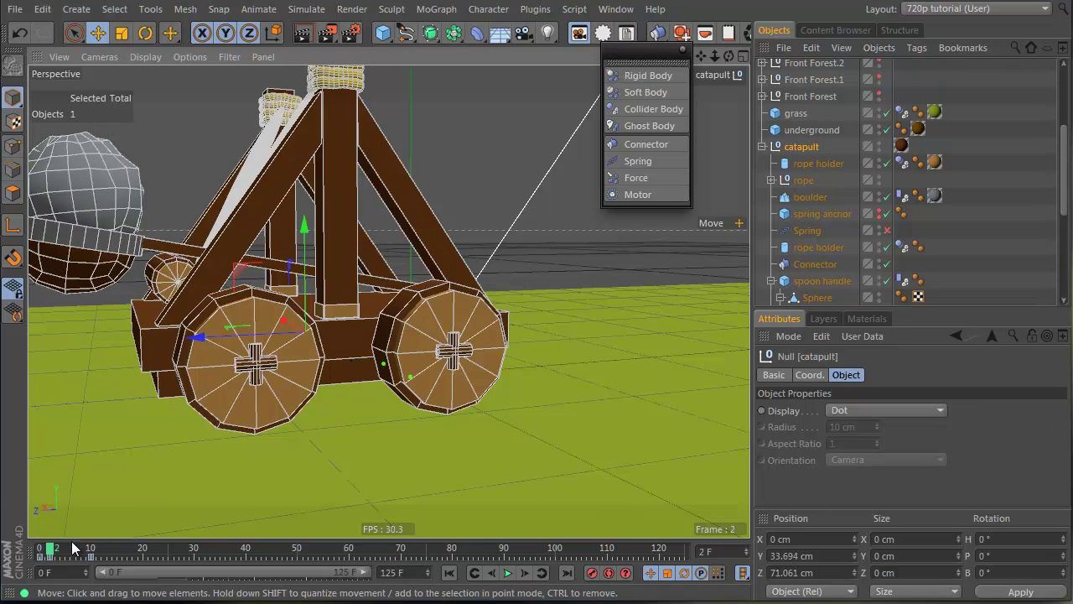
# At frame 10, lower the catapult to a Y position of about 34.7 cm, play the animation to test it, and return to frame 10.
pyautogui.moveTo(48, 551); pyautogui.dragTo(91, 550)
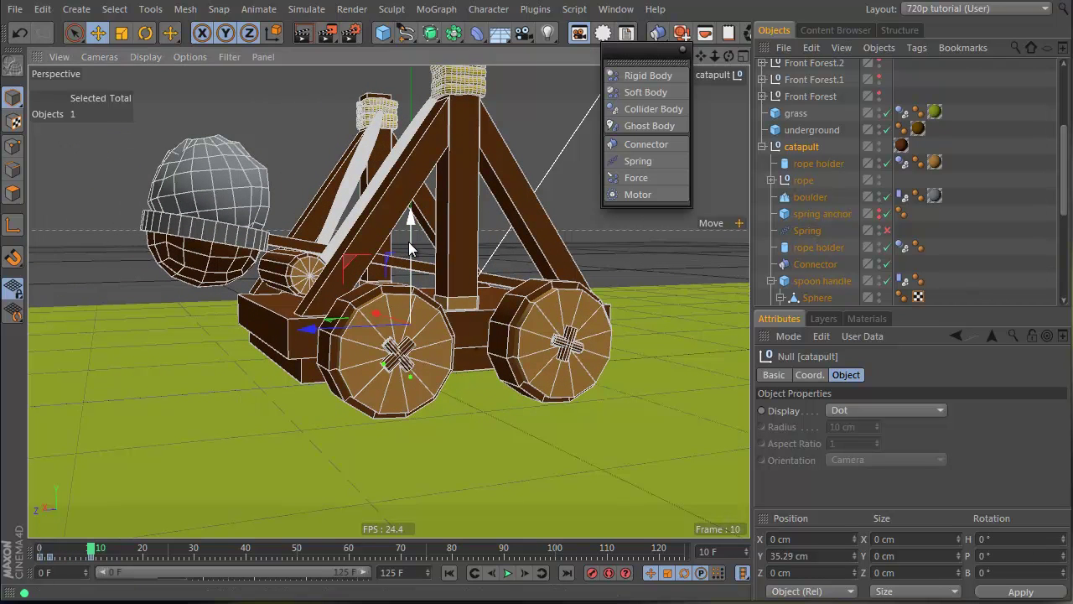
pyautogui.moveTo(411, 248); pyautogui.dragTo(411, 247)
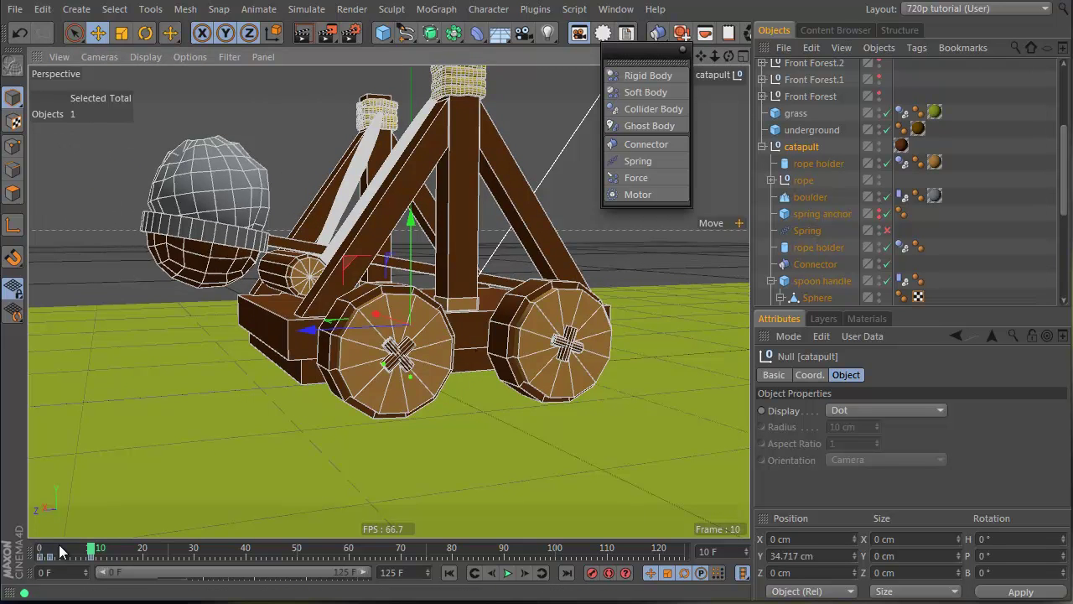
pyautogui.press('F8')
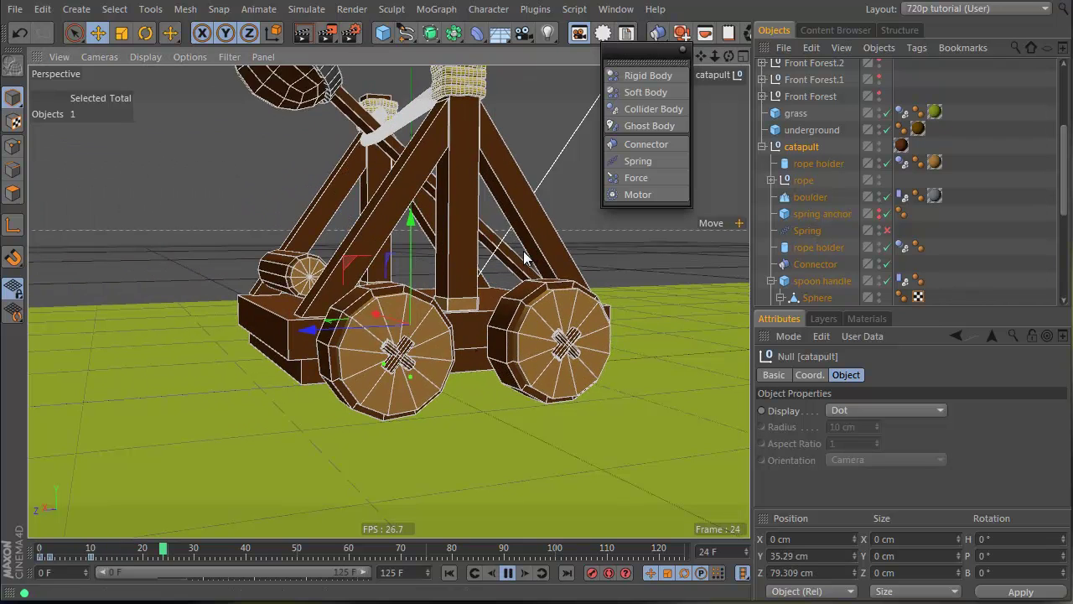
pyautogui.press('F8')
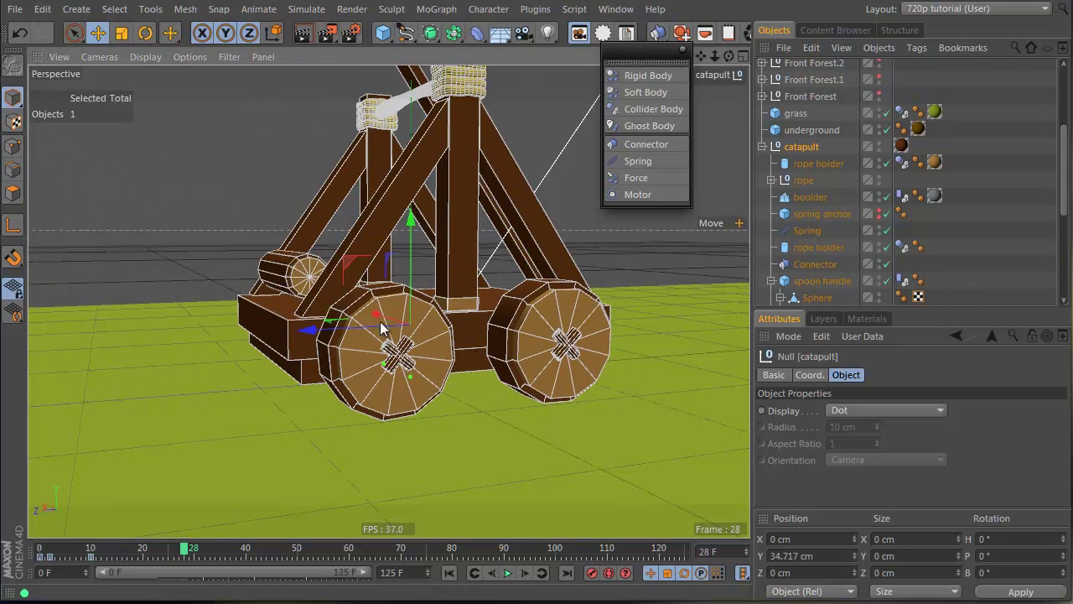
pyautogui.click(91, 549)
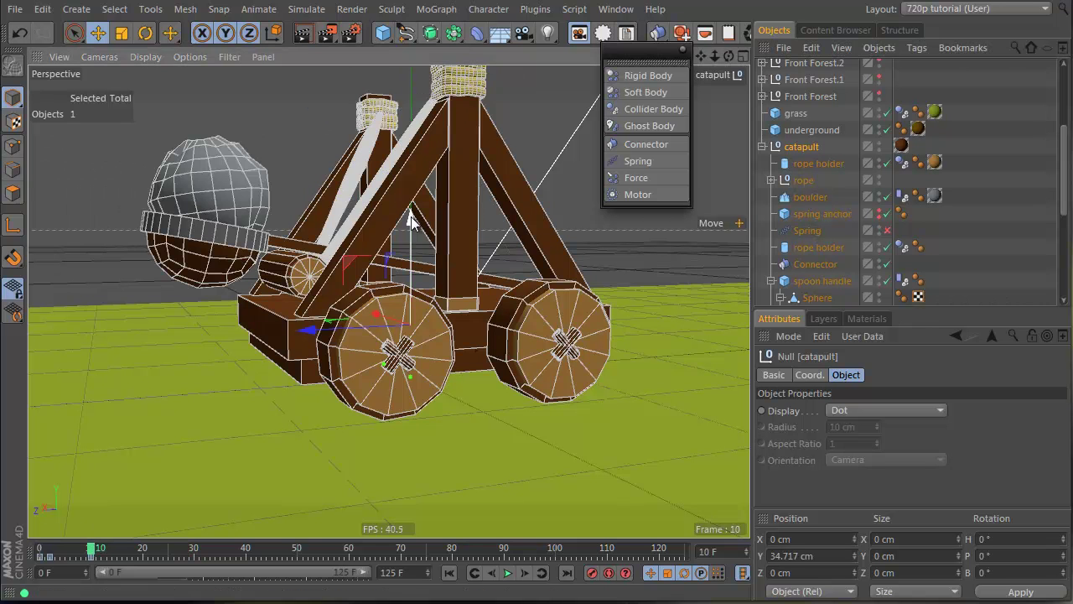
# Lower the catapult to a Y position of about 33.6 cm at frame 10, record a keyframe, and play the animation from frame 0.
pyautogui.moveTo(412, 220); pyautogui.dragTo(411, 223)
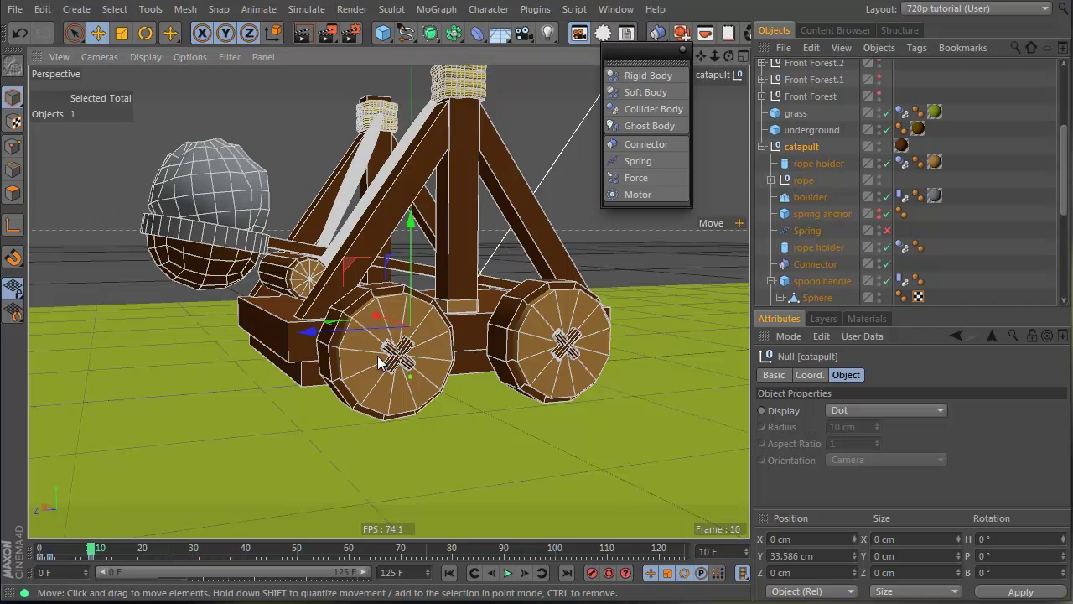
pyautogui.click(592, 576)
pyautogui.click(39, 550)
pyautogui.press('F8')
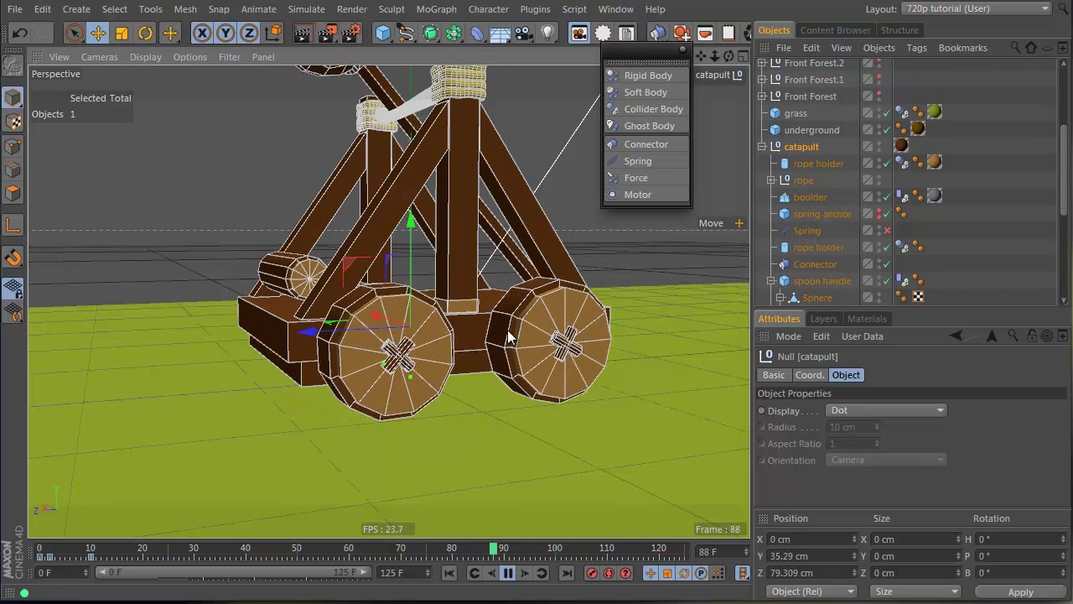
pyautogui.press('F8')
pyautogui.keyDown('alt'); pyautogui.moveTo(507, 345); pyautogui.dragTo(457, 303); pyautogui.keyUp('alt')
# Try raising the catapult to a Y position of about 40.8 cm at frame 10, play the animation to test it, and undo the move.
pyautogui.click(93, 547)
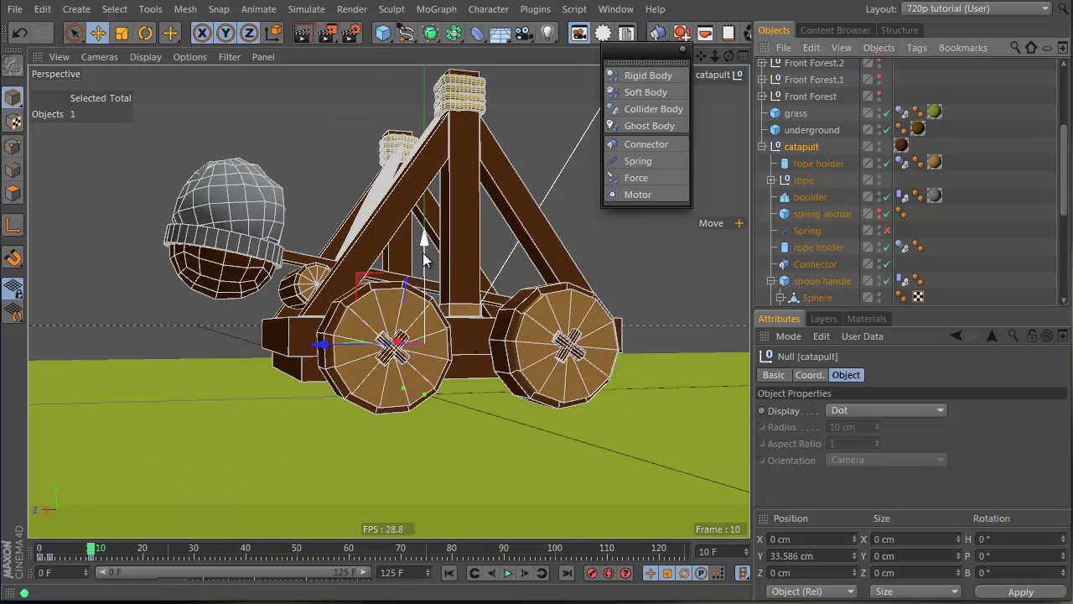
pyautogui.moveTo(424, 260); pyautogui.dragTo(425, 242)
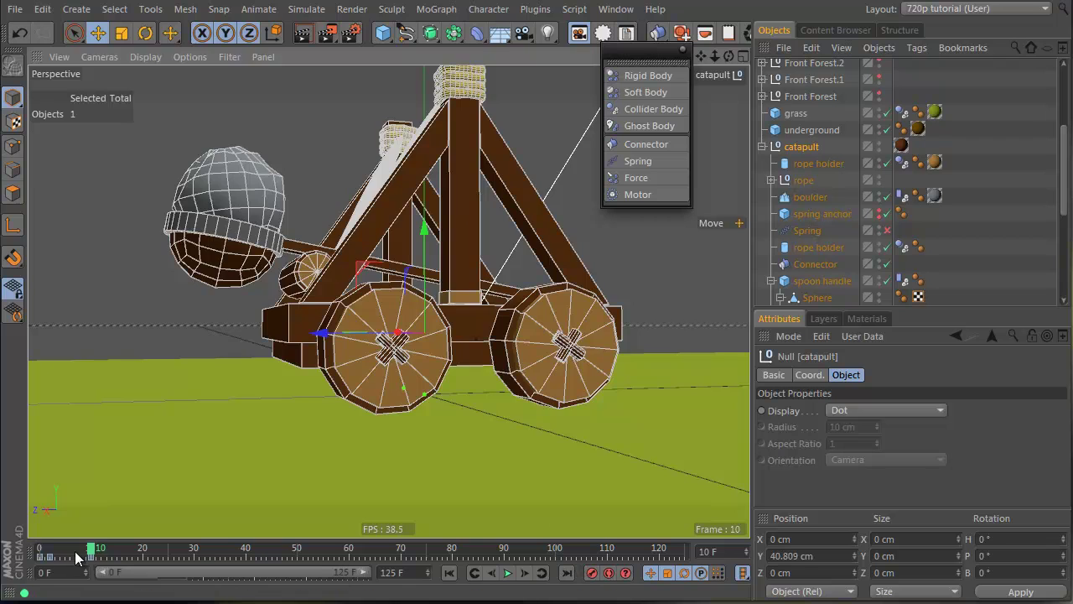
pyautogui.press('F8')
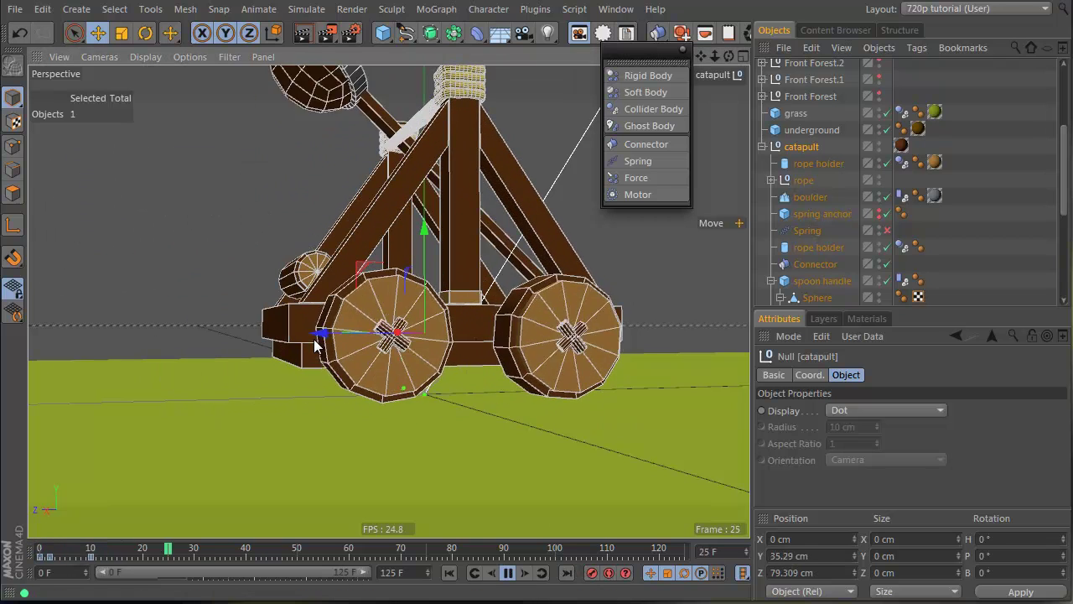
pyautogui.press('F8')
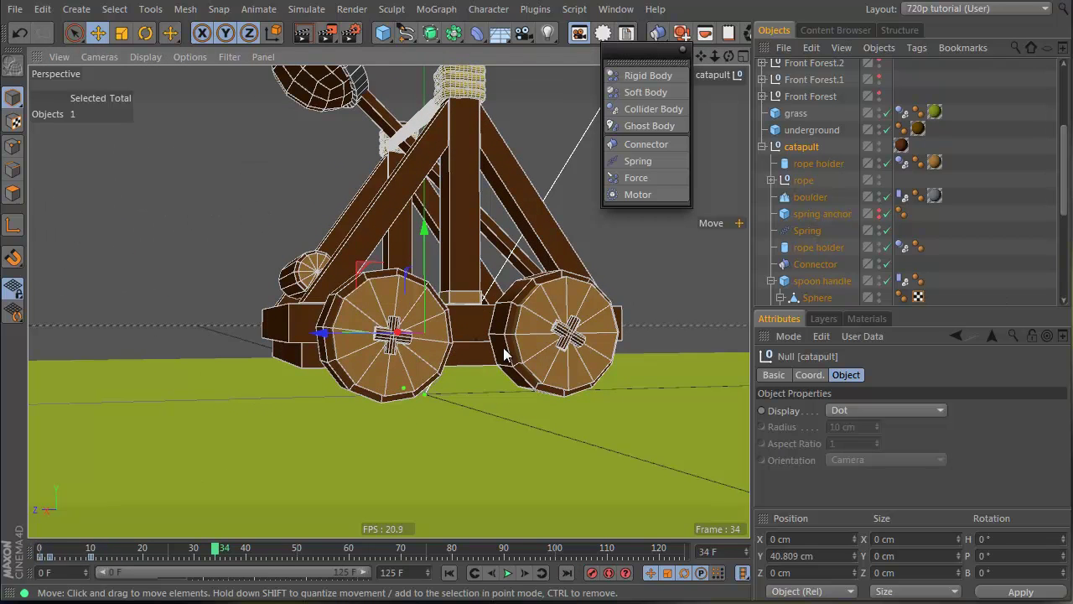
pyautogui.press('F8')
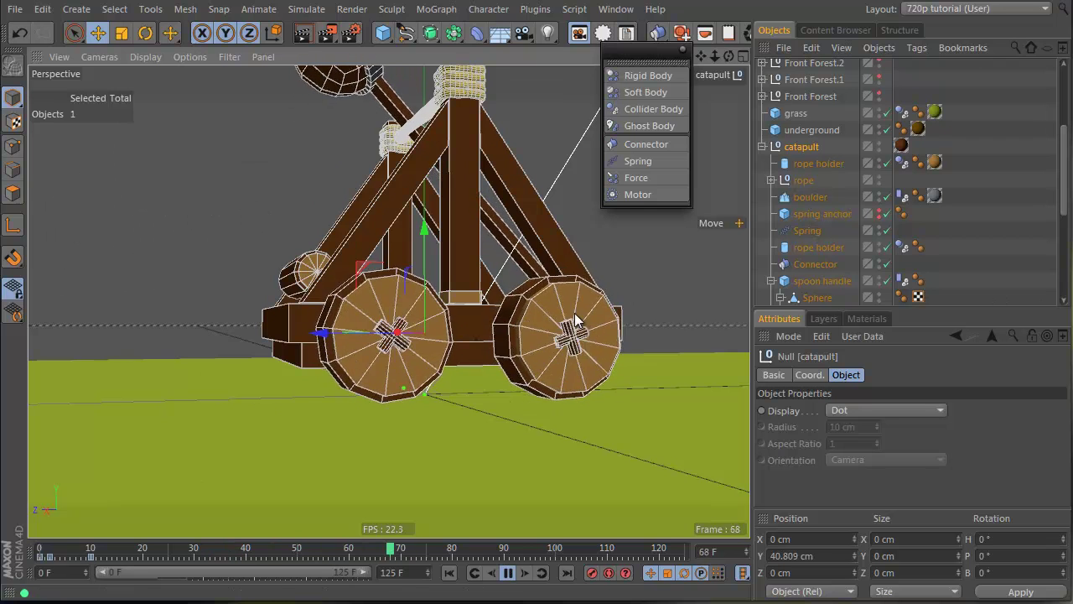
pyautogui.press('F8')
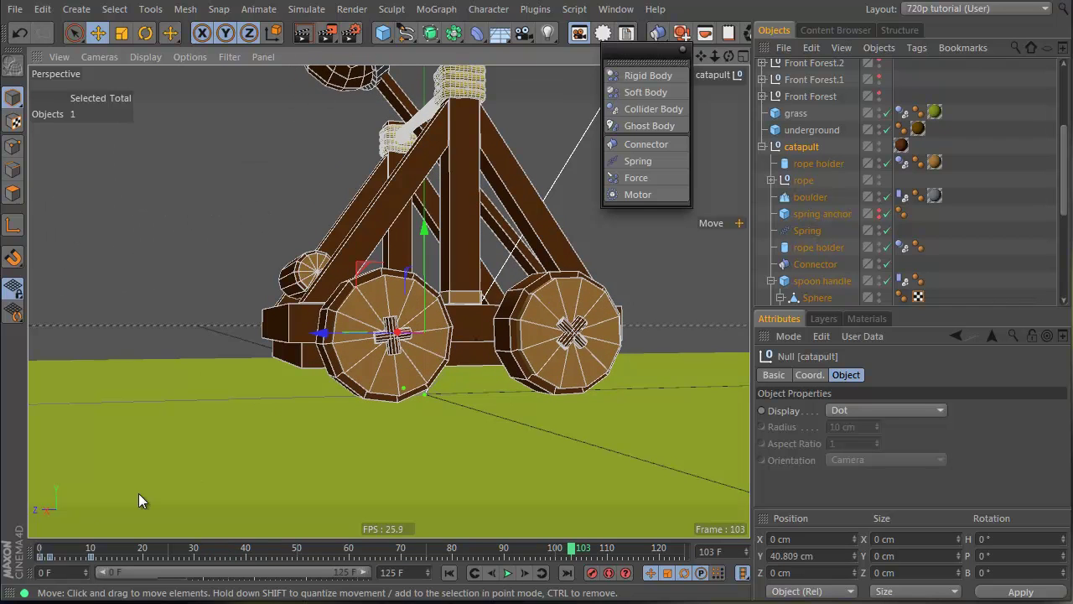
pyautogui.hotkey('ctrl', 'z')
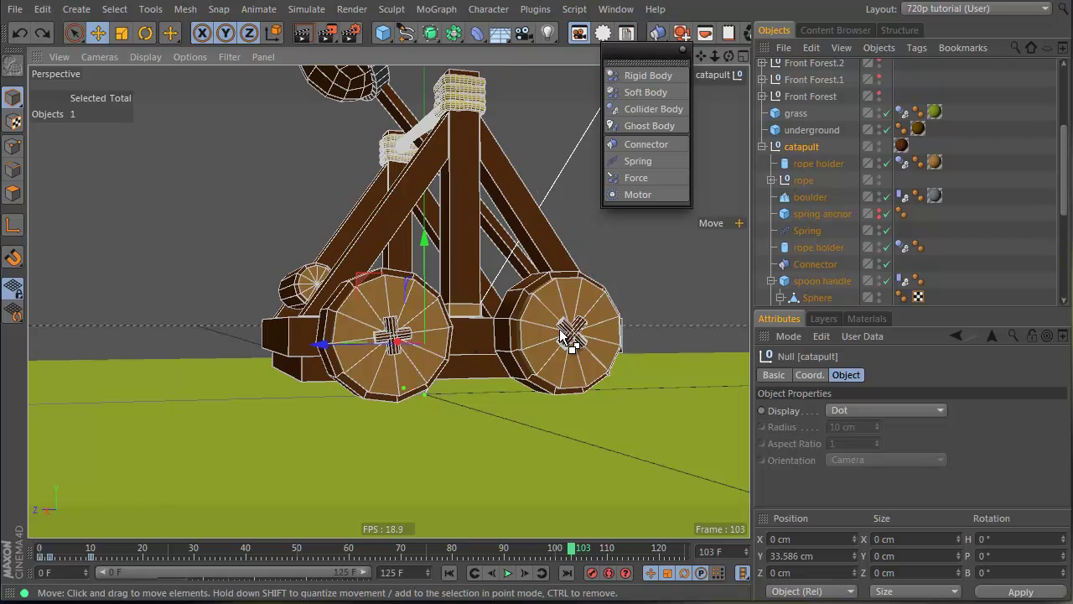
# Play the animation from the start to check the wheels' rotation at the restored height, and return to frame 0.
pyautogui.moveTo(70, 549)
pyautogui.mouseDown()
pyautogui.moveTo(41, 554)
pyautogui.moveTo(80, 555)
pyautogui.moveTo(38, 568)
pyautogui.mouseUp()
pyautogui.press('F8')
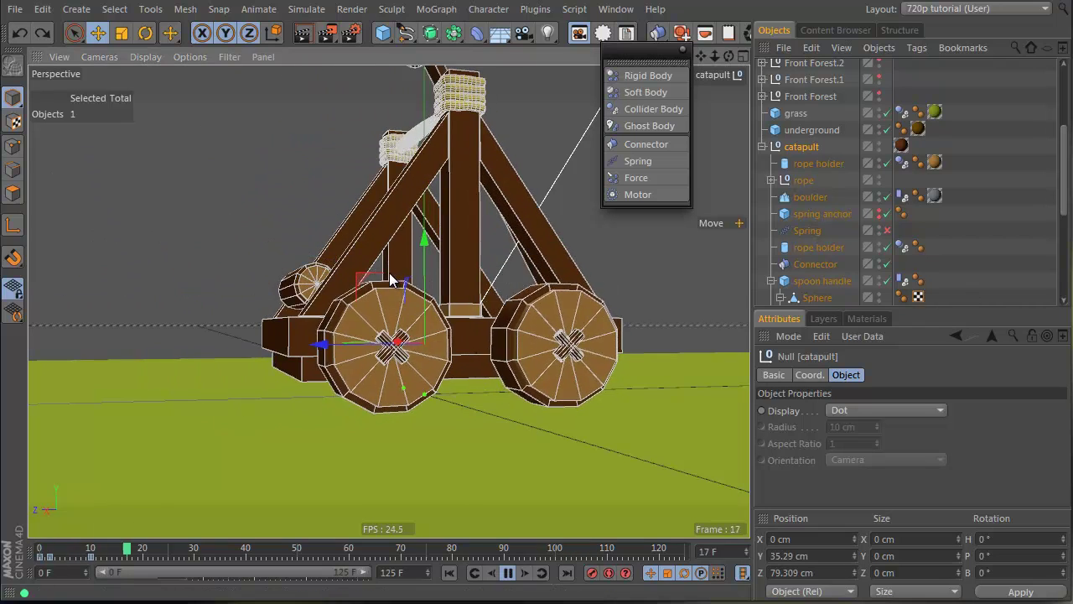
pyautogui.press('F8')
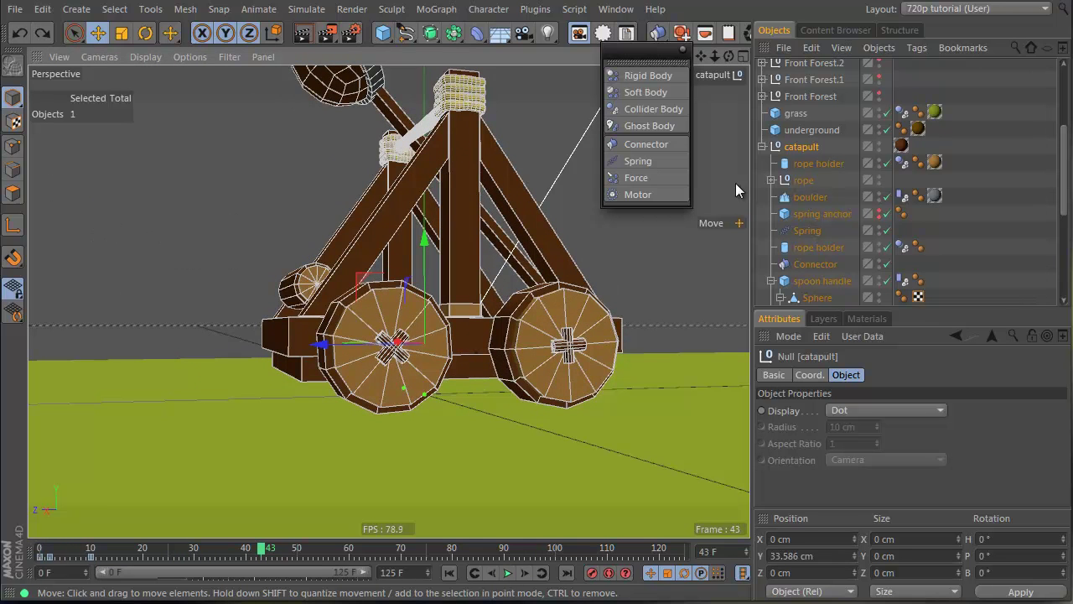
pyautogui.click(40, 550)
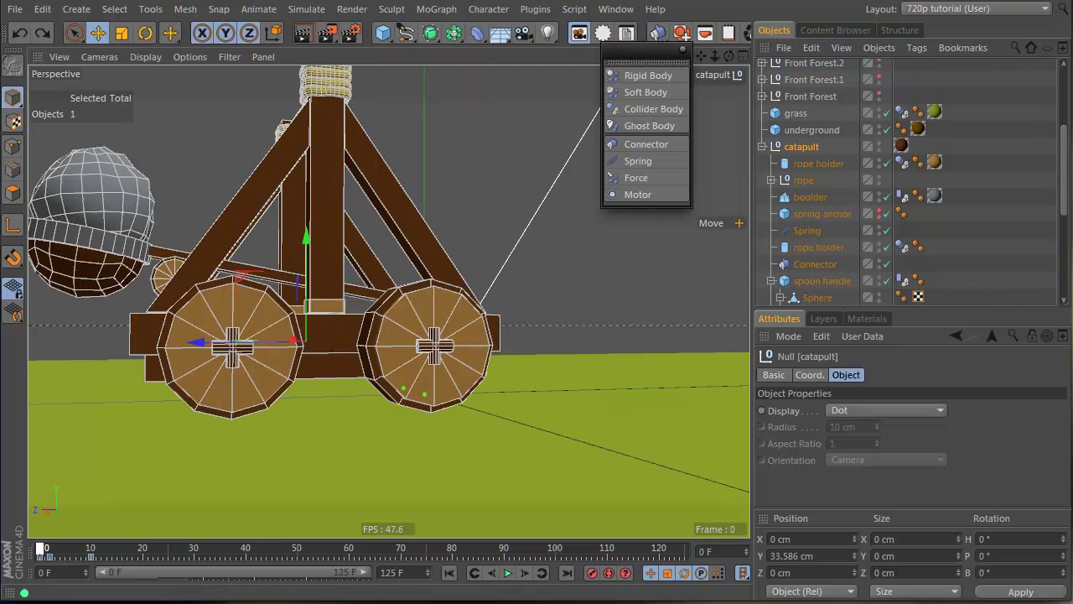
# In the Right view, align Connector.1 with its wheel's center at a Z position of about -50.9 cm, and return to the Perspective view.
pyautogui.middleClick(511, 255)
pyautogui.keyDown('alt'); pyautogui.moveTo(313, 403); pyautogui.dragTo(105, 388, button='middle'); pyautogui.keyUp('alt')
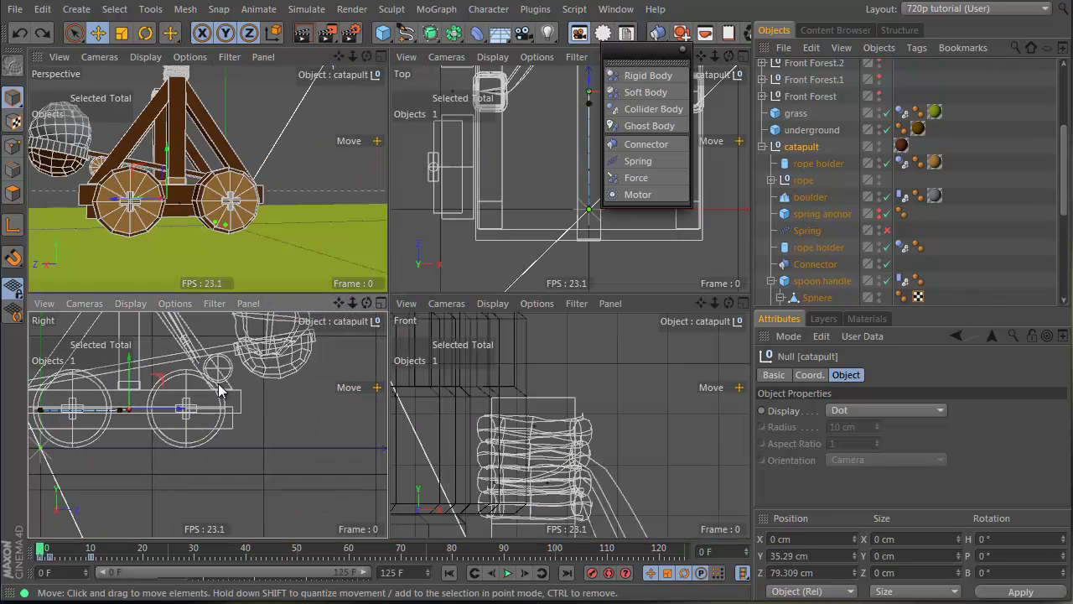
pyautogui.middleClick(219, 383)
pyautogui.keyDown('alt'); pyautogui.moveTo(326, 260); pyautogui.dragTo(457, 323, button='middle'); pyautogui.keyUp('alt')
pyautogui.keyDown('alt'); pyautogui.moveTo(457, 323); pyautogui.dragTo(411, 307, button='right'); pyautogui.keyUp('alt')
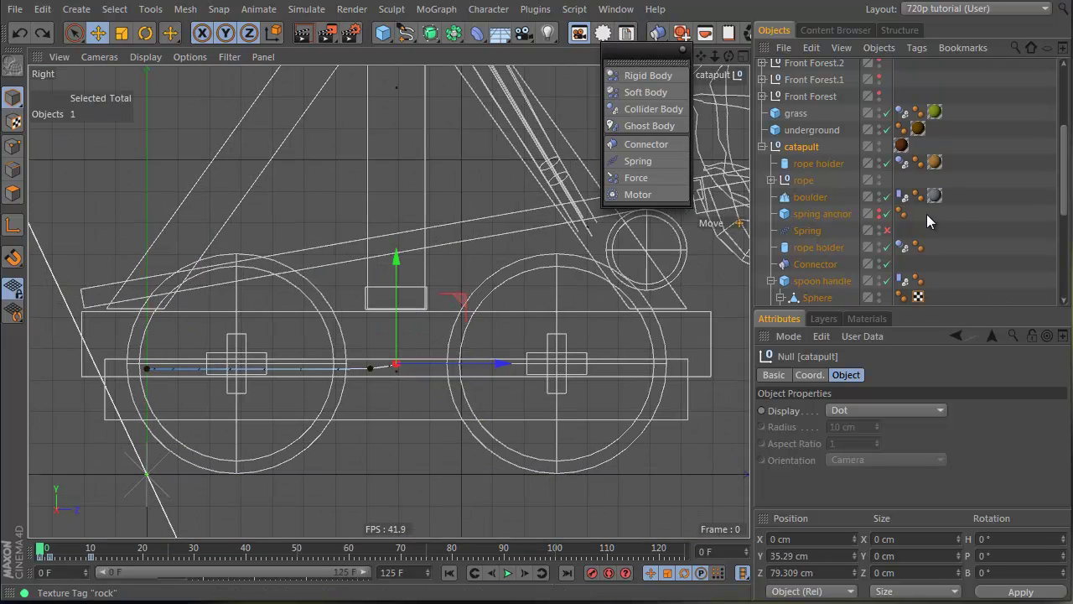
pyautogui.moveTo(870, 308); pyautogui.dragTo(871, 396)
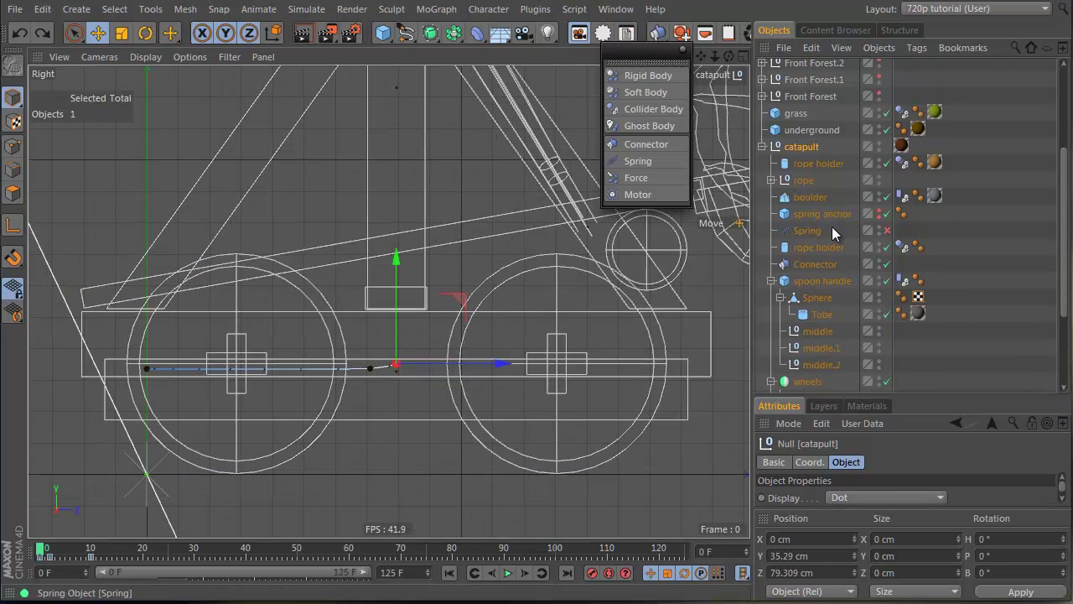
pyautogui.scroll(-5, 832, 226)
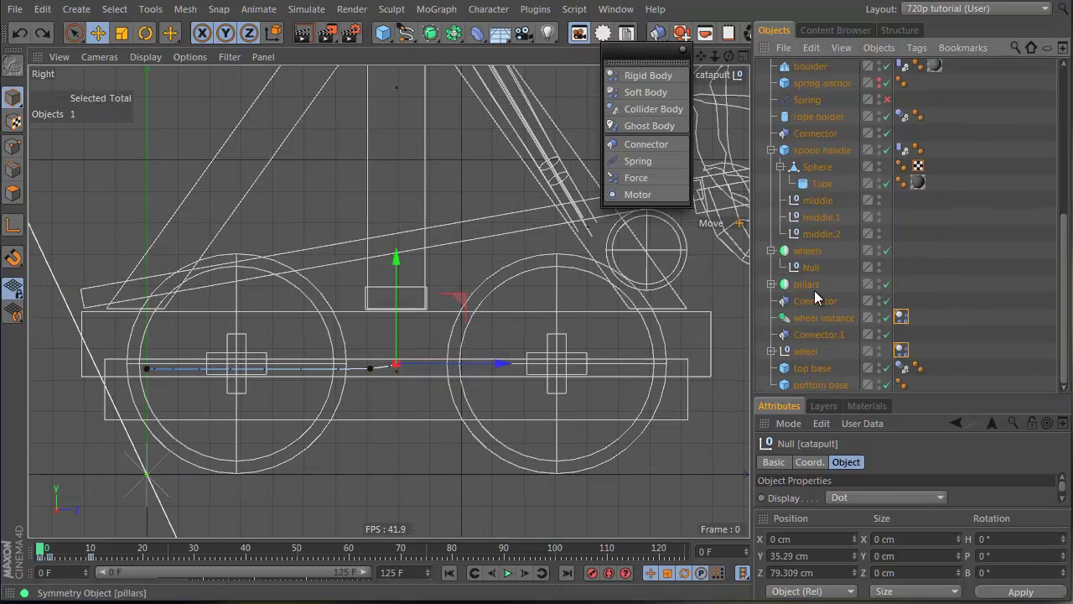
pyautogui.click(822, 335)
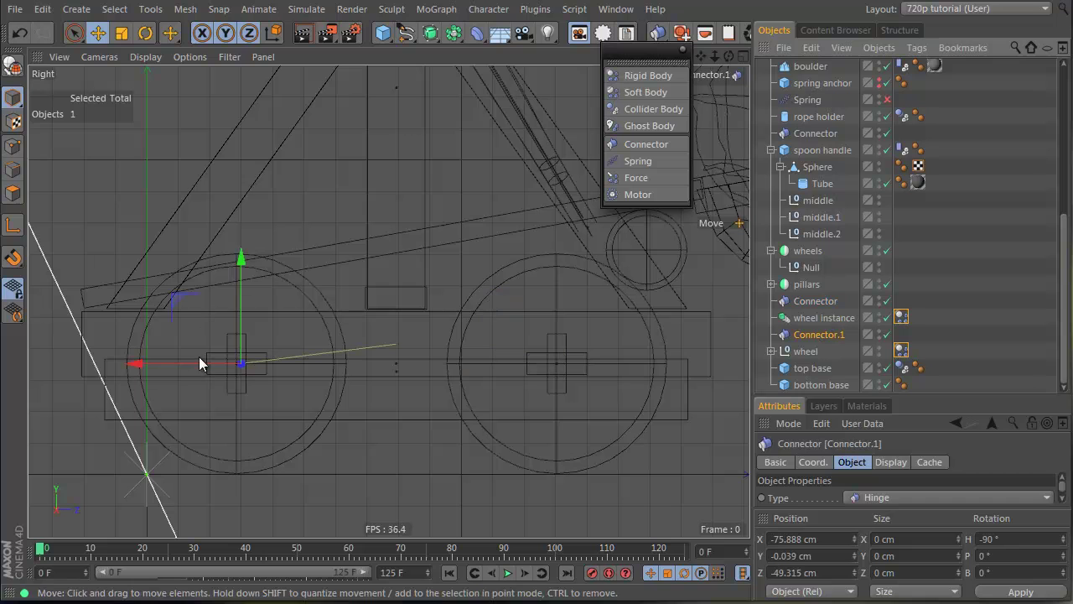
pyautogui.moveTo(220, 364); pyautogui.dragTo(210, 365)
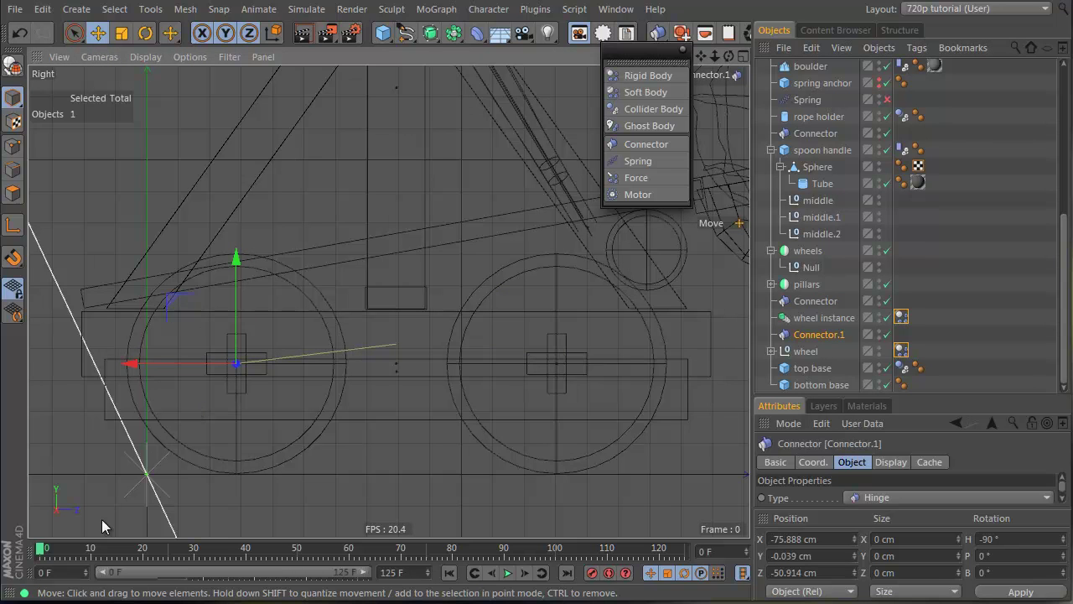
pyautogui.middleClick(123, 511)
pyautogui.middleClick(232, 202)
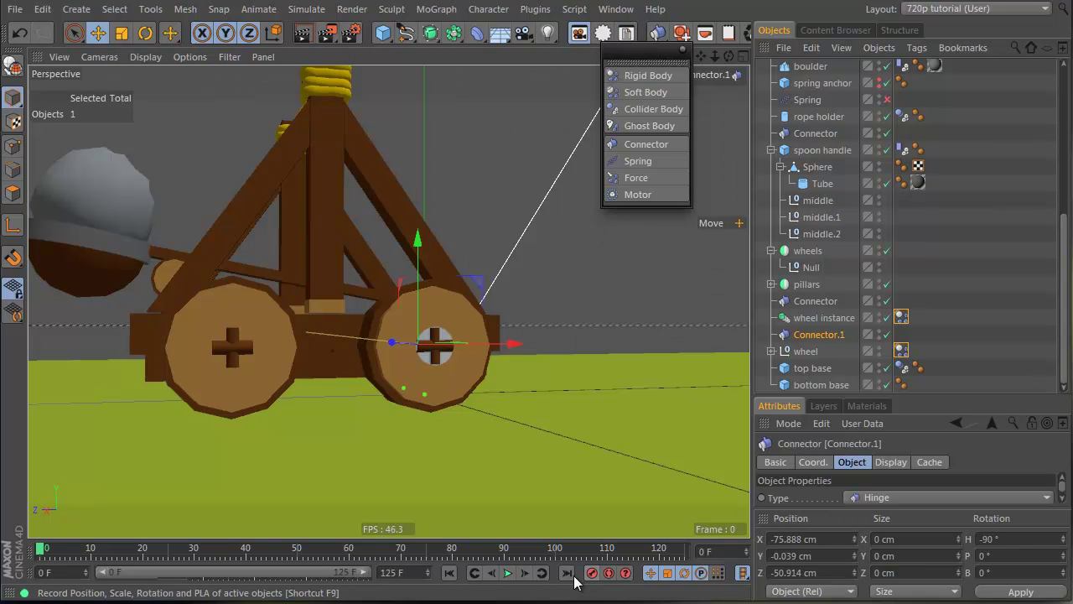
# Play the animation from frame 0 to check how the wheels roll with the realigned connector, stopping at frame 44.
pyautogui.click(508, 574)
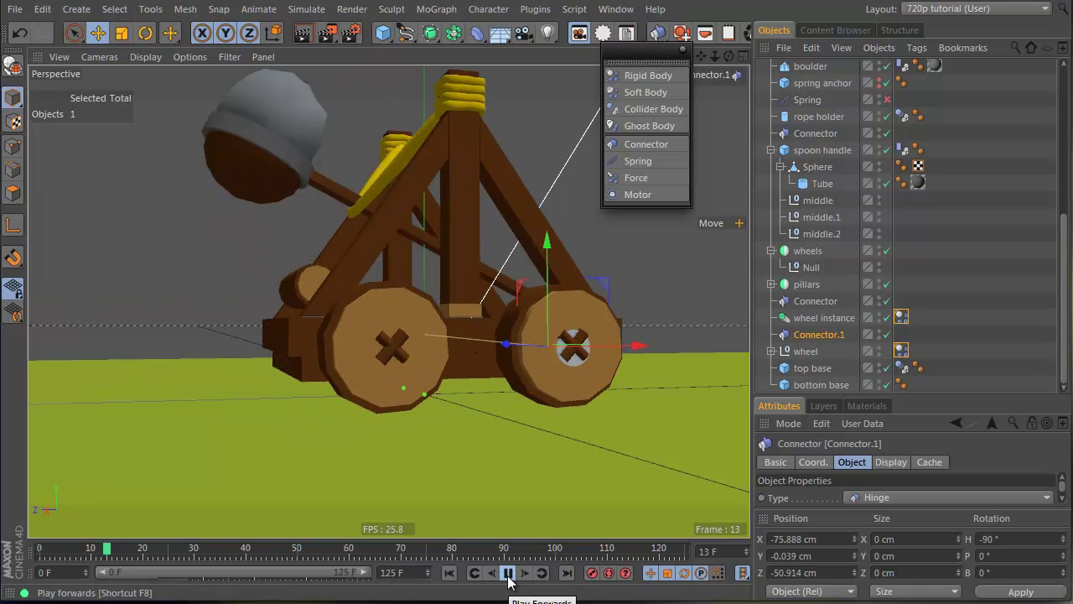
pyautogui.click(508, 578)
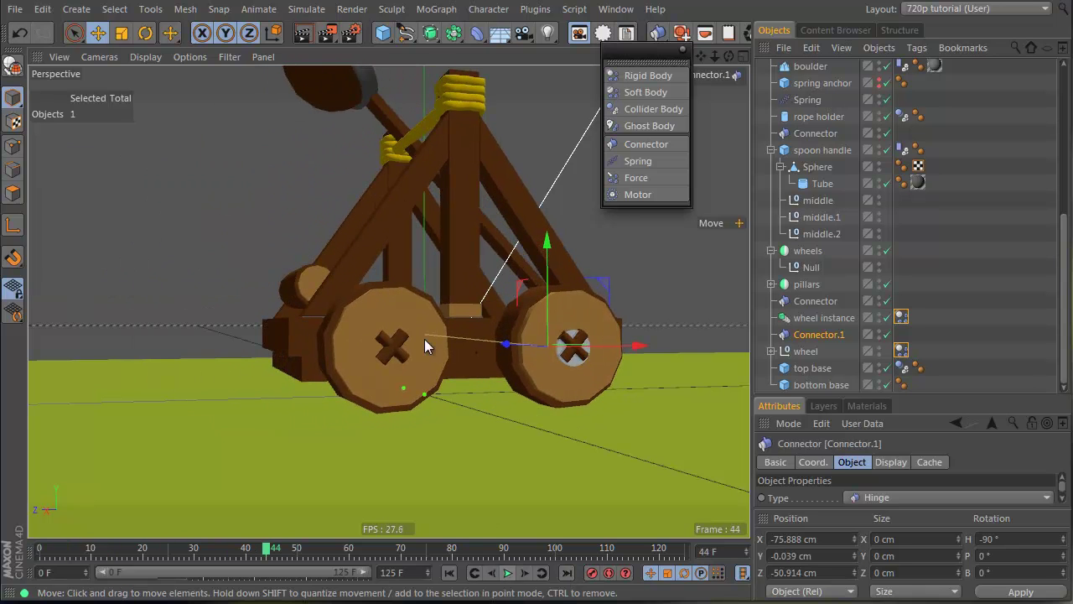
pyautogui.moveTo(419, 332)
pyautogui.keyDown('alt'); pyautogui.mouseDown()
pyautogui.moveTo(444, 337)
pyautogui.moveTo(422, 342)
pyautogui.mouseUp(); pyautogui.keyUp('alt')
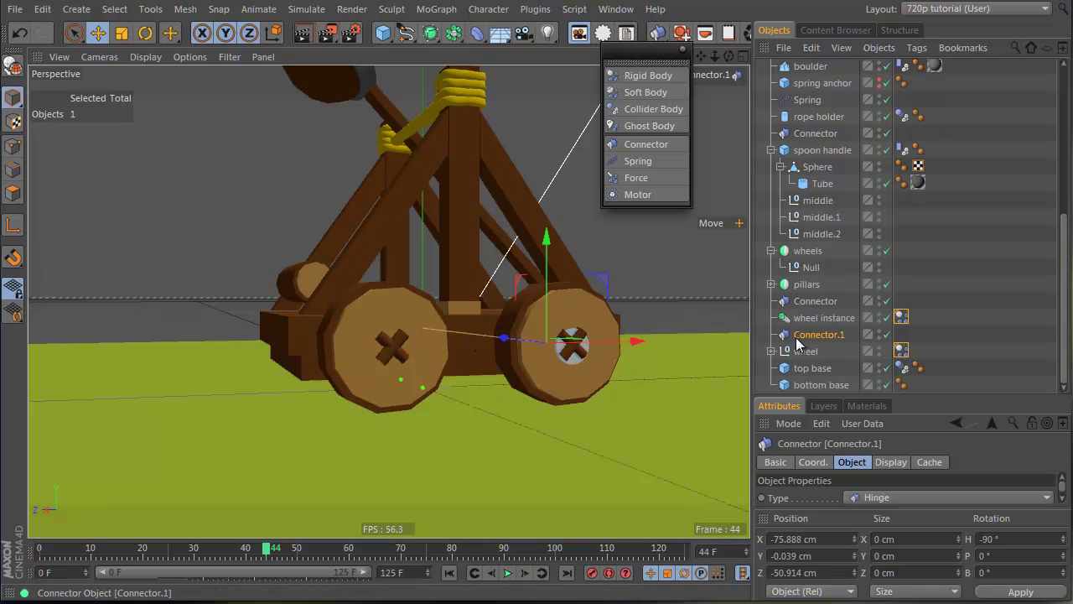
# Try raising the catapult null to a Y position of about 35.8 cm at frame 10, record a keyframe, and play the animation.
pyautogui.scroll(3, 812, 180)
pyautogui.click(799, 117)
pyautogui.moveTo(77, 549); pyautogui.dragTo(92, 547)
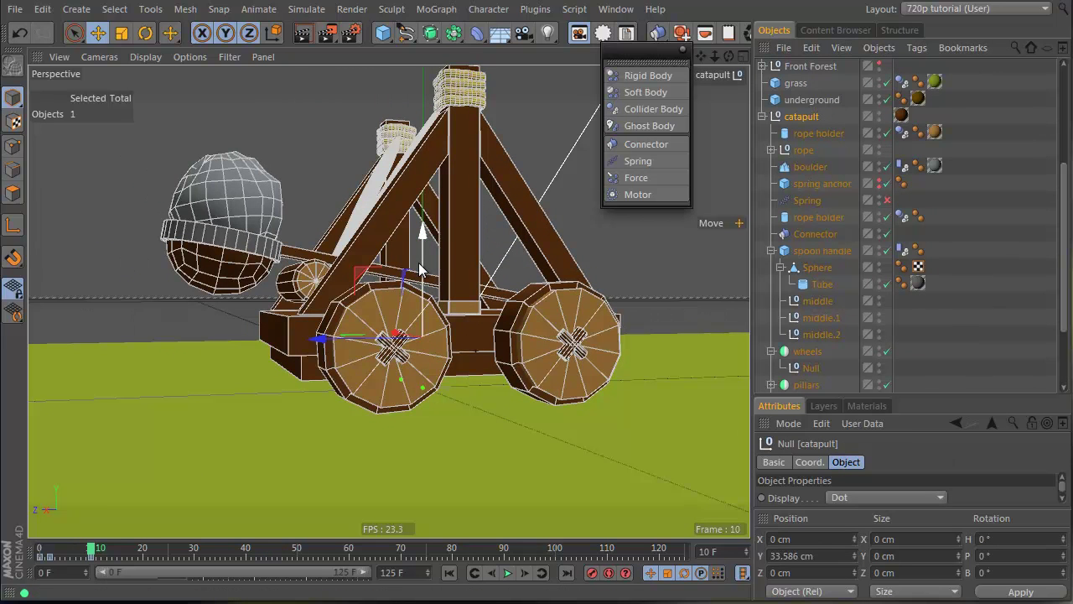
pyautogui.moveTo(419, 262); pyautogui.dragTo(420, 259)
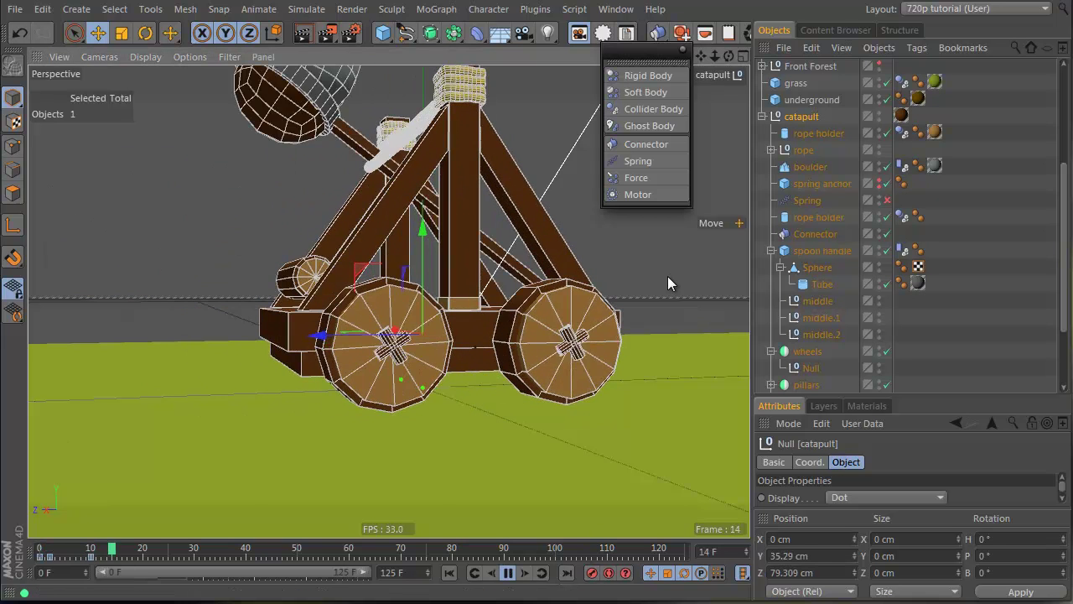
# Lower the catapult to a Y position of about 33.5 cm at frame 10, record a keyframe, and play the animation to frame 47.
pyautogui.click(92, 550)
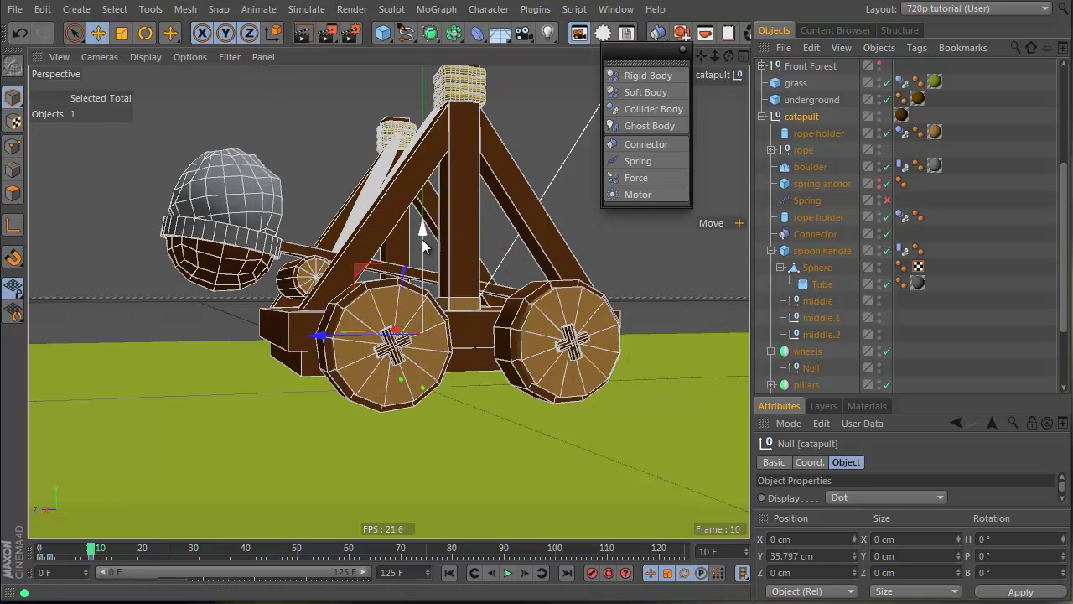
pyautogui.moveTo(422, 239); pyautogui.dragTo(425, 248)
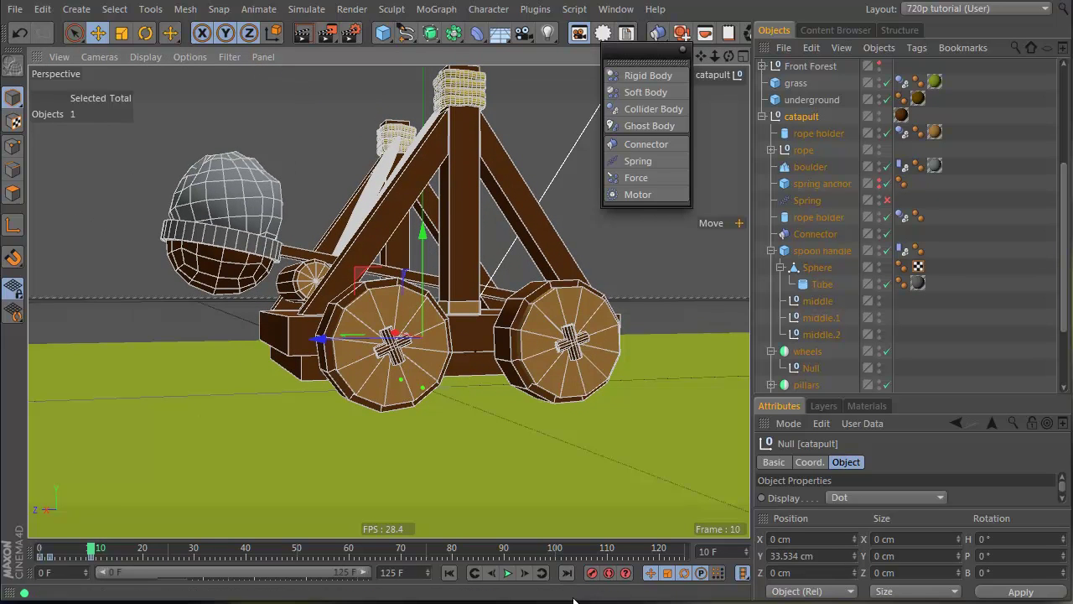
pyautogui.press('F8')
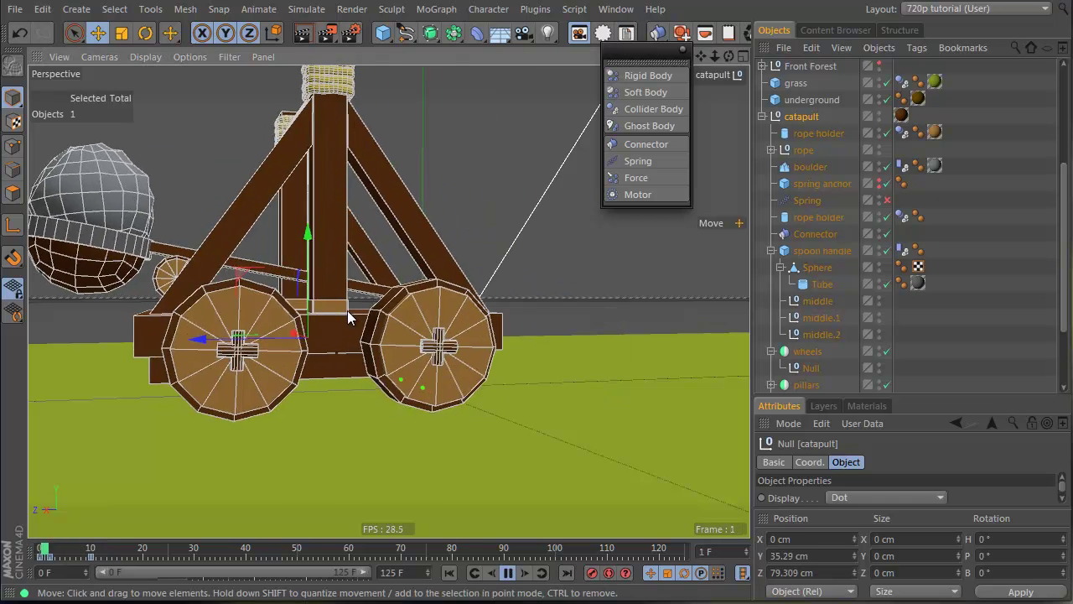
pyautogui.press('F8')
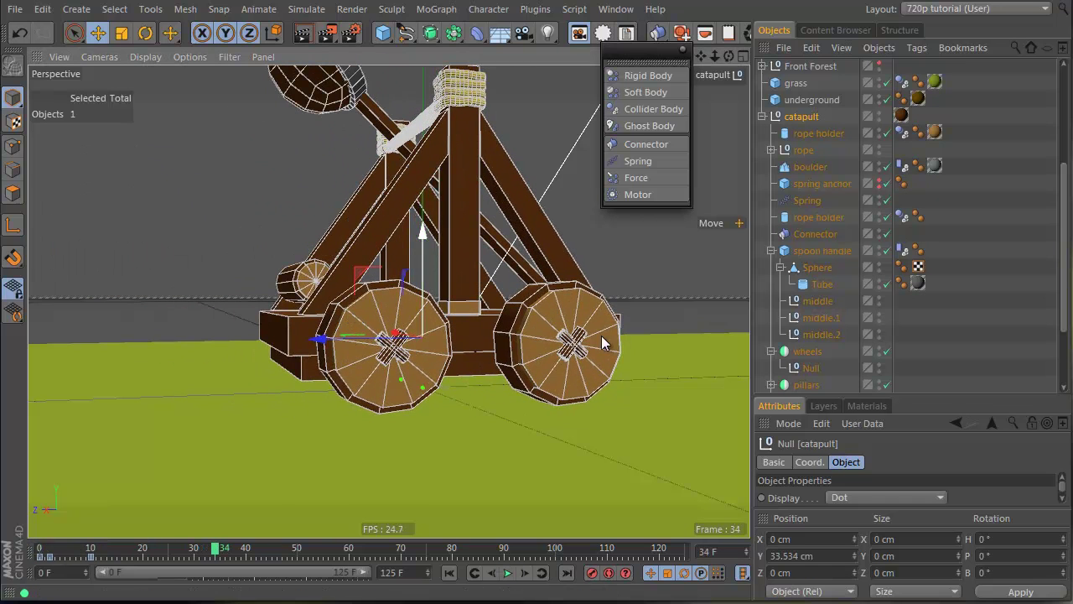
pyautogui.press('F8')
pyautogui.press('F8')
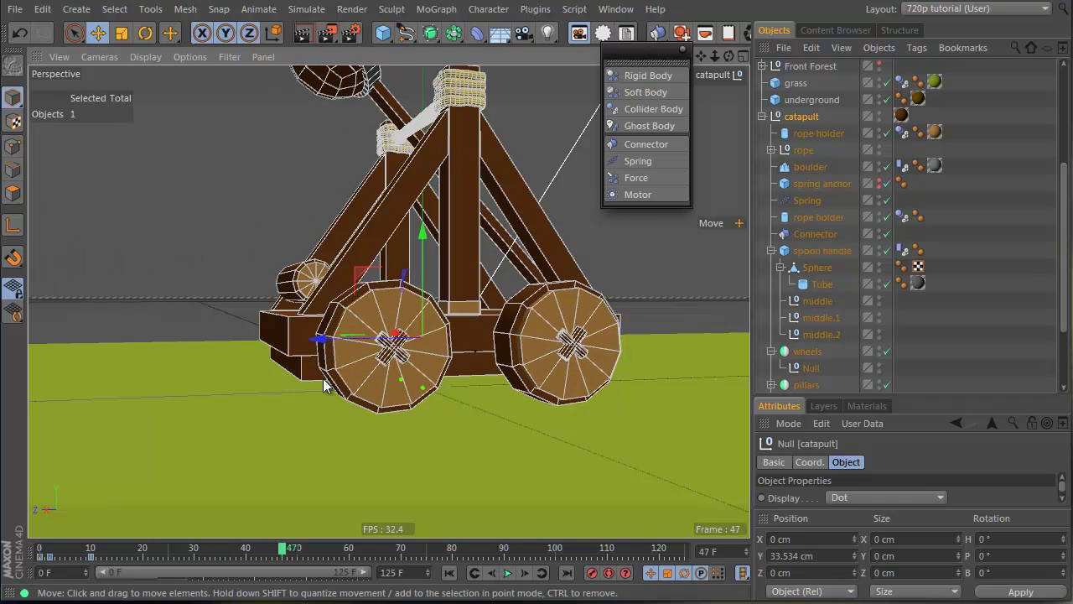
# Fine-tune the catapult's height slightly at frame 10 and test the wheels' rolling by playing the animation to frame 29.
pyautogui.moveTo(88, 549)
pyautogui.mouseDown()
pyautogui.moveTo(23, 557)
pyautogui.moveTo(91, 559)
pyautogui.mouseUp()
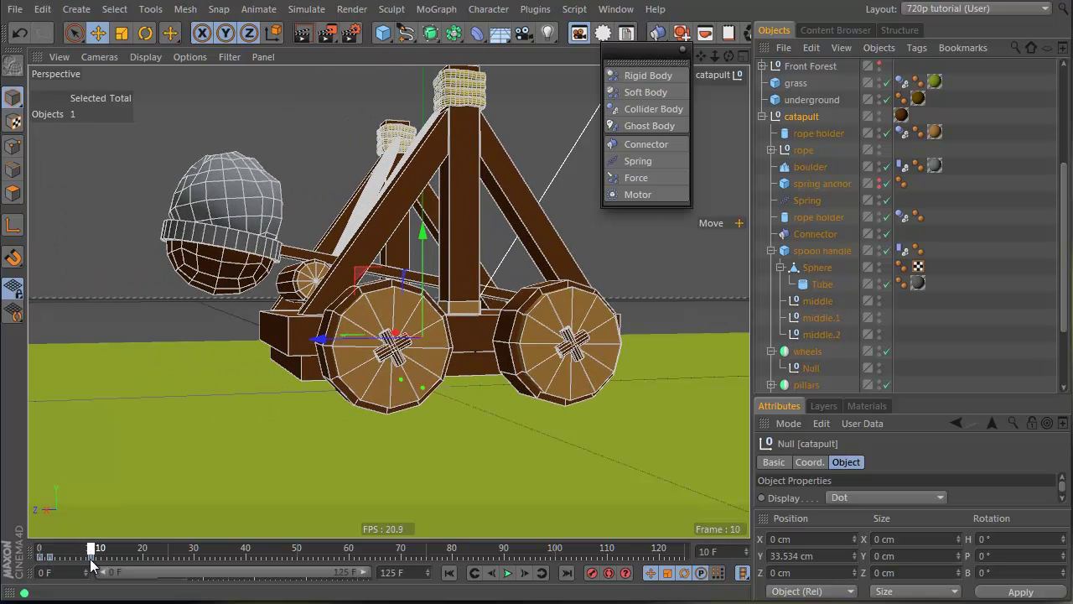
pyautogui.moveTo(425, 239); pyautogui.dragTo(426, 244)
pyautogui.click(508, 573)
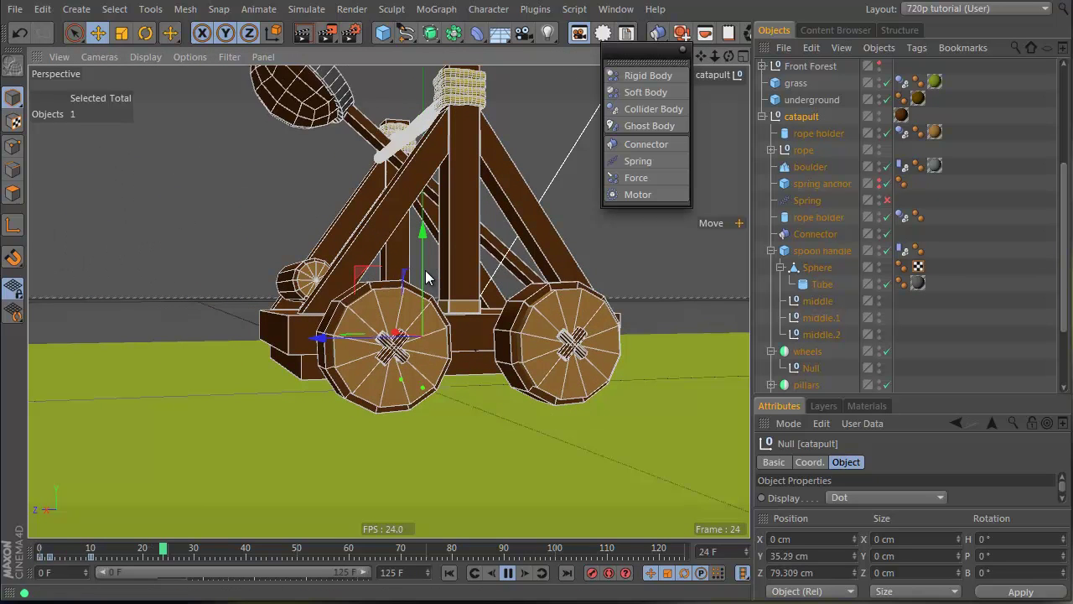
pyautogui.click(507, 572)
# Deselect the catapult and return the animation to frame 0.
pyautogui.click(854, 204)
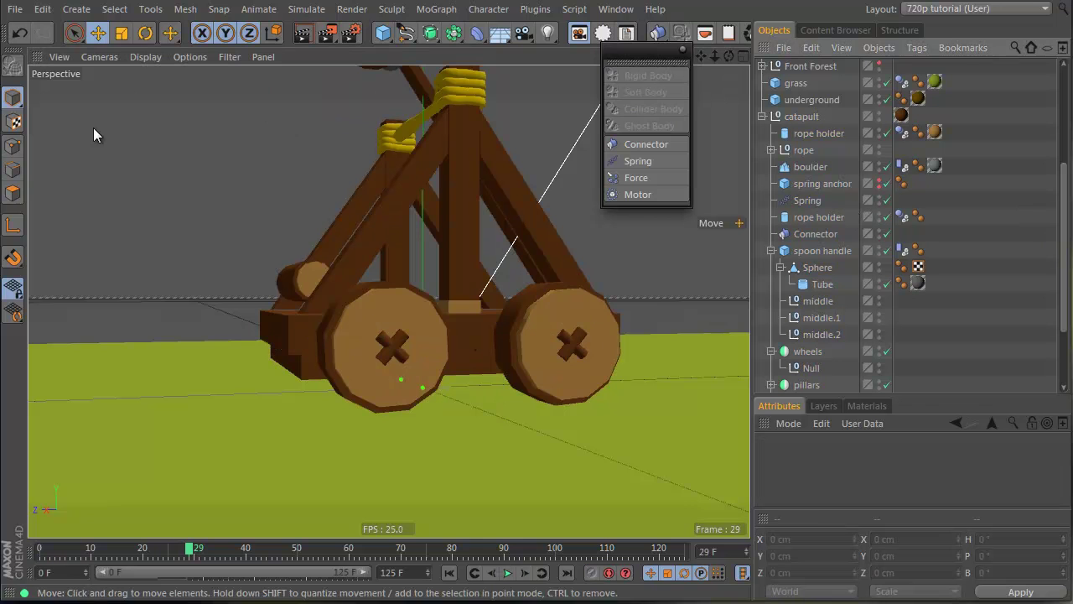
pyautogui.keyDown('alt'); pyautogui.moveTo(471, 135); pyautogui.dragTo(308, 266); pyautogui.keyUp('alt')
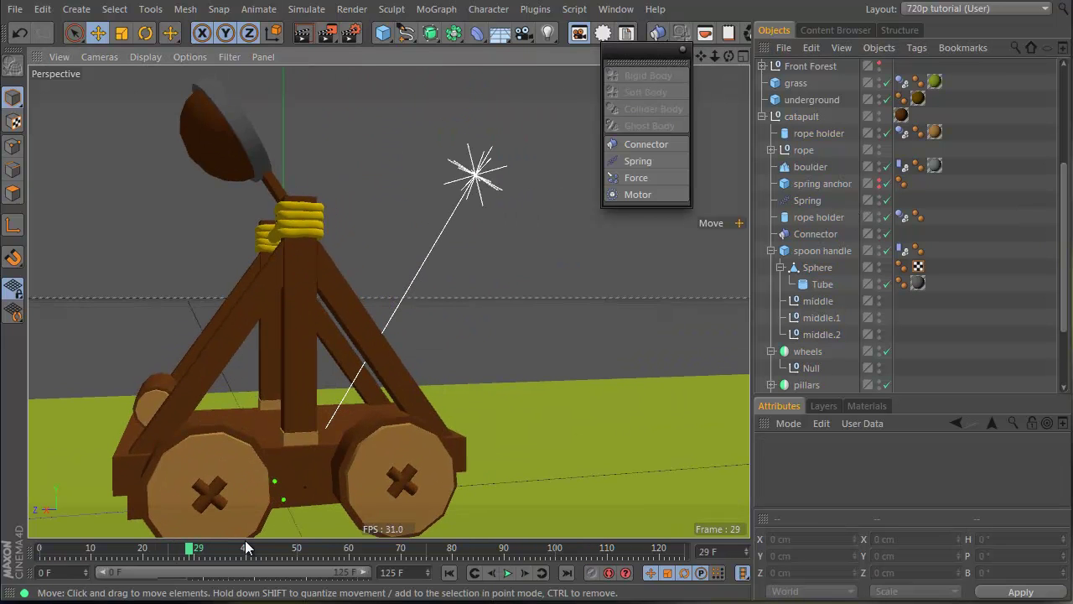
pyautogui.moveTo(150, 550); pyautogui.dragTo(39, 551)
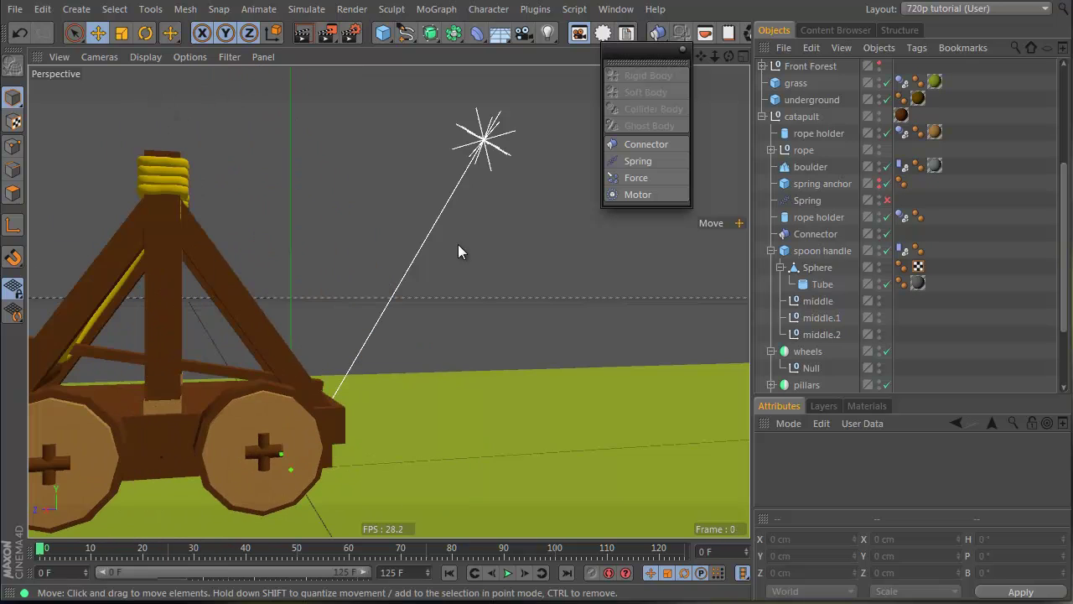